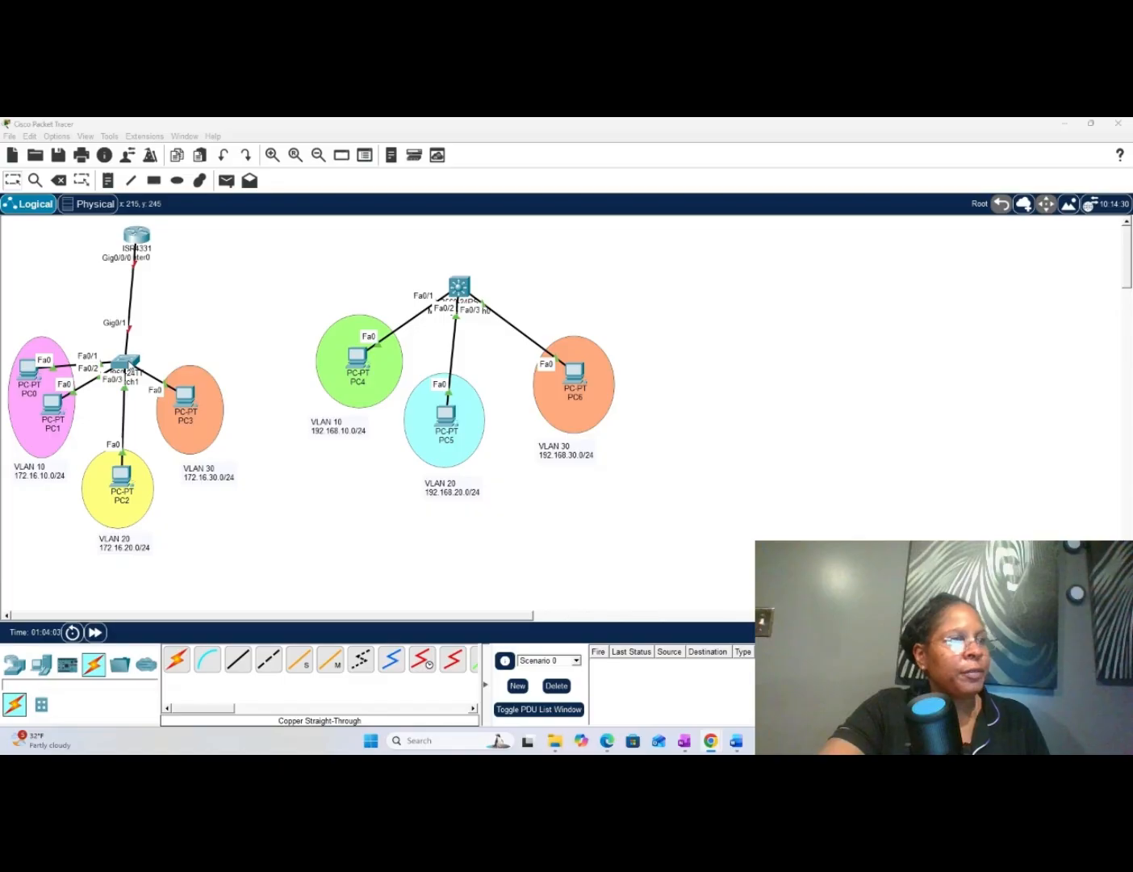
- Open the command-line interface of Switch1, the switch below the ISR4331 router, and move its window beside that topology
left_click(130, 365)
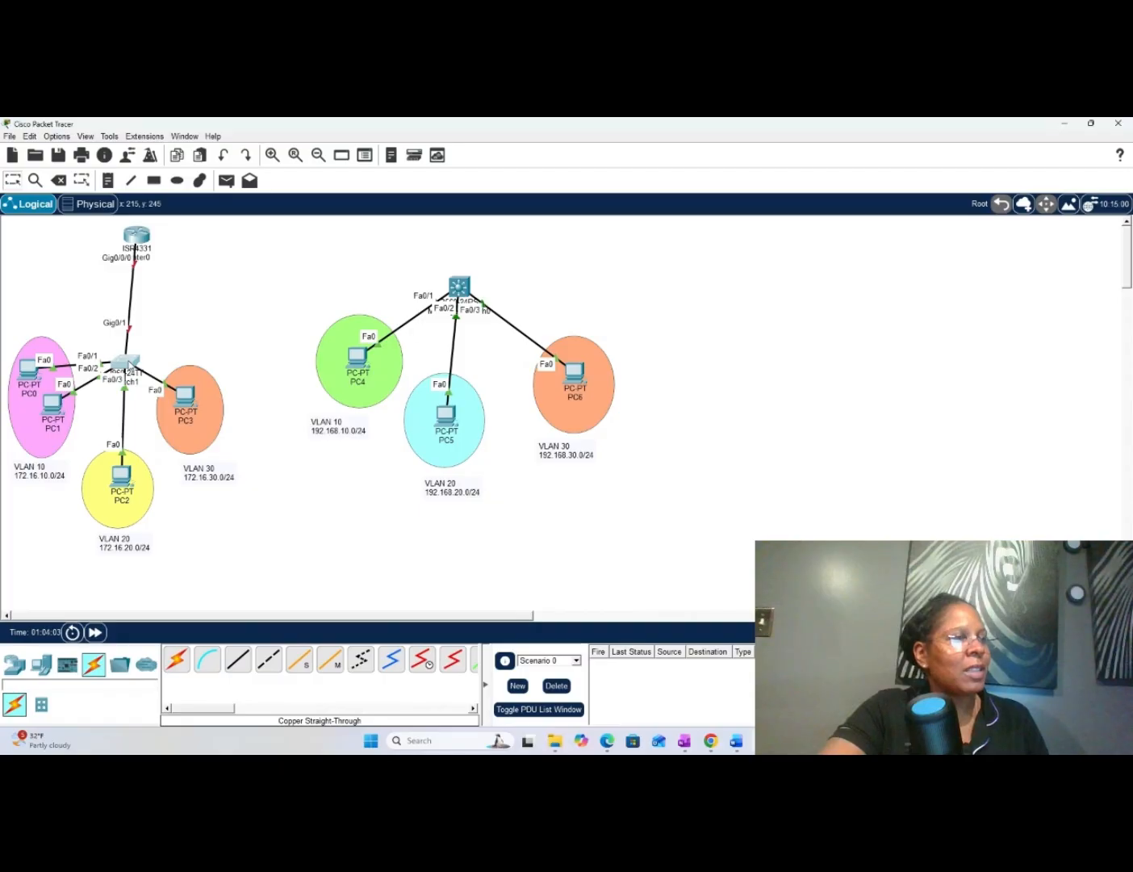
left_click(129, 362)
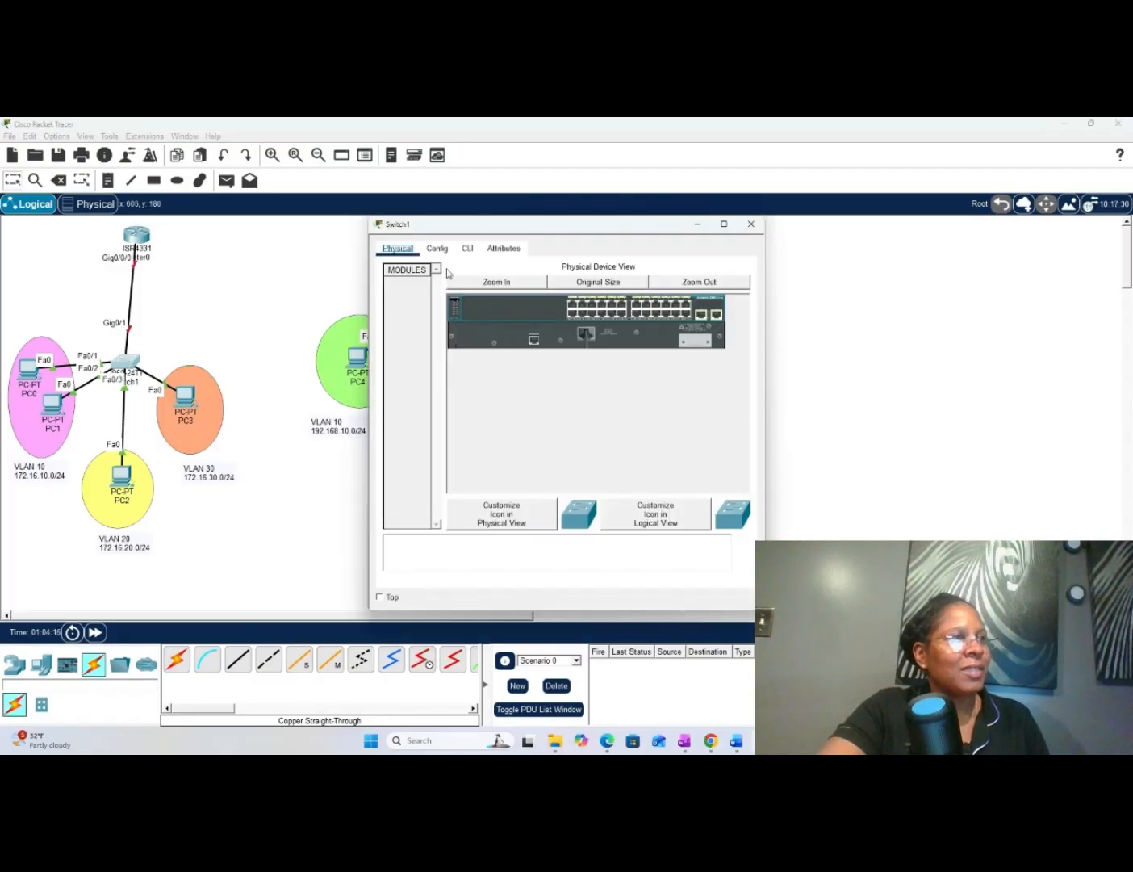
left_click(466, 253)
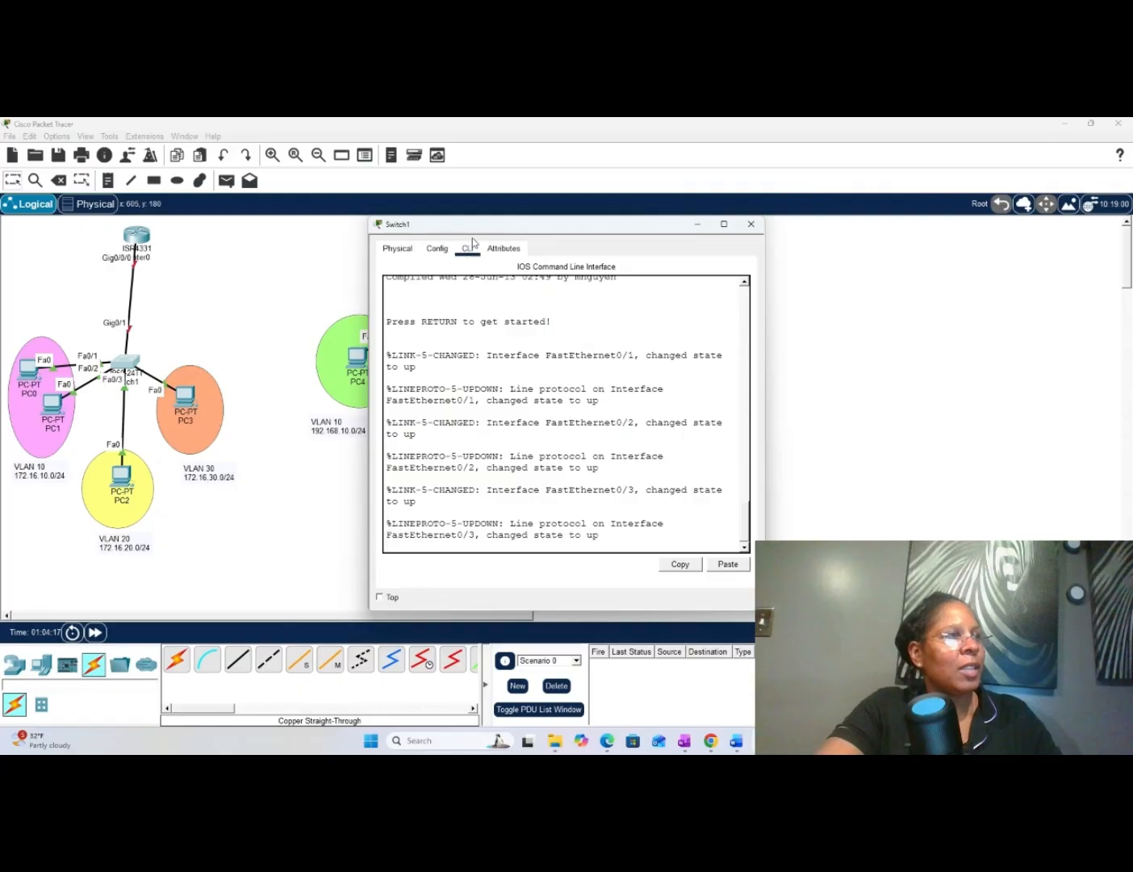
left_click_drag(471, 233, 331, 244)
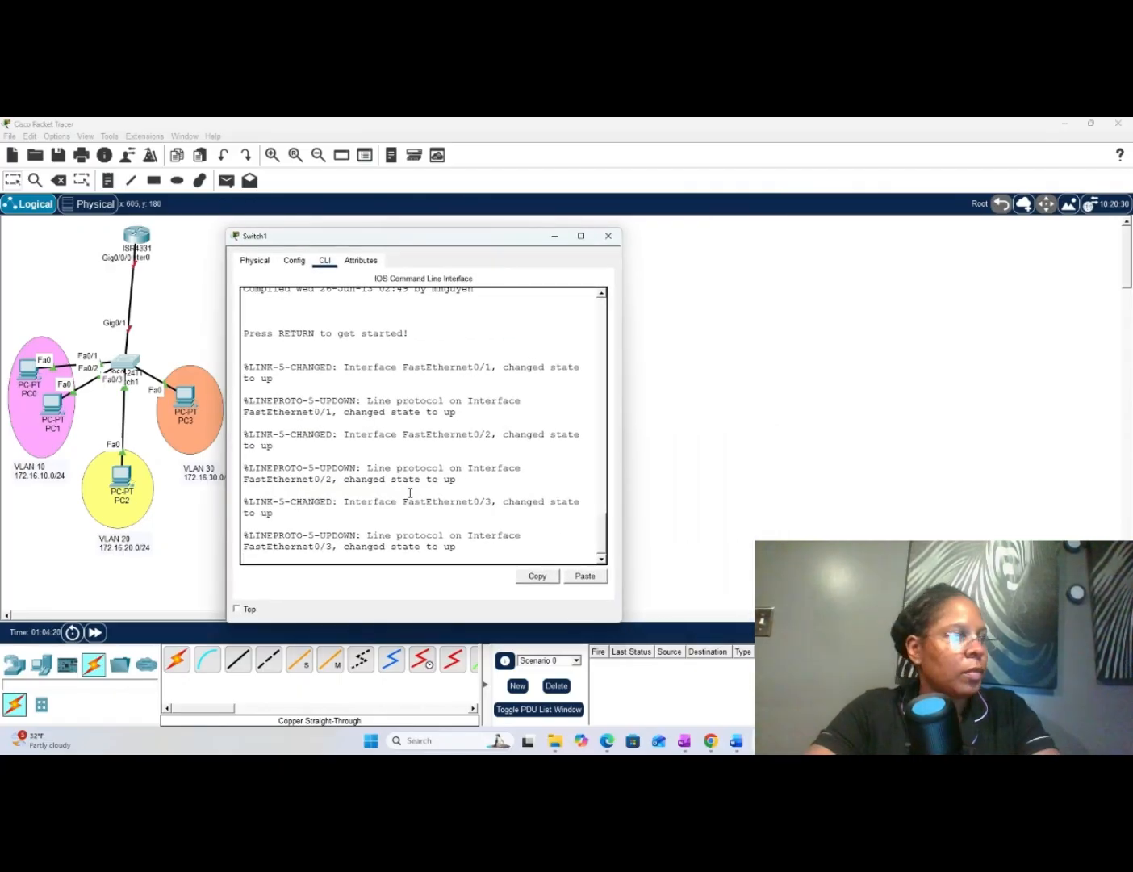
- Enter privileged EXEC mode on Switch1 with en, and global configuration mode with conf t
key("Return")
key("Return")
key("Return")
type("en")
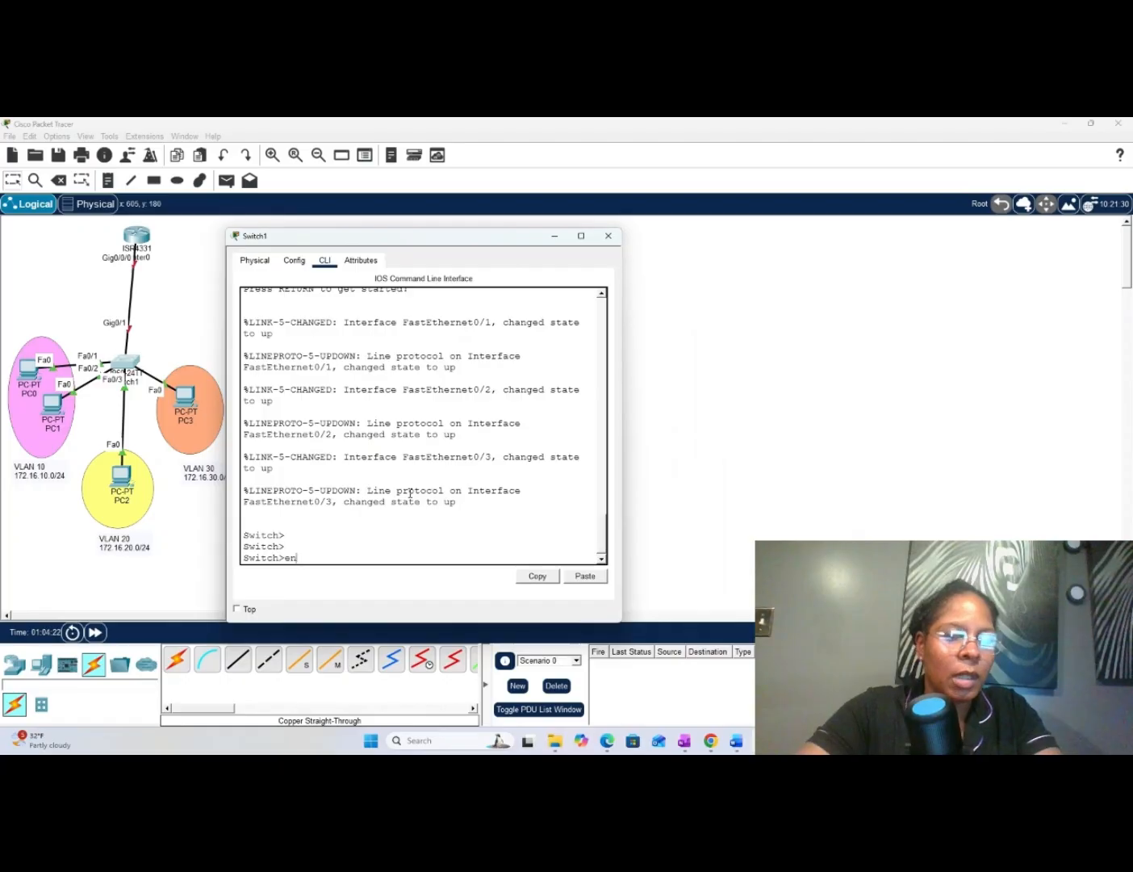
key("Return")
key("Return")
key("Return")
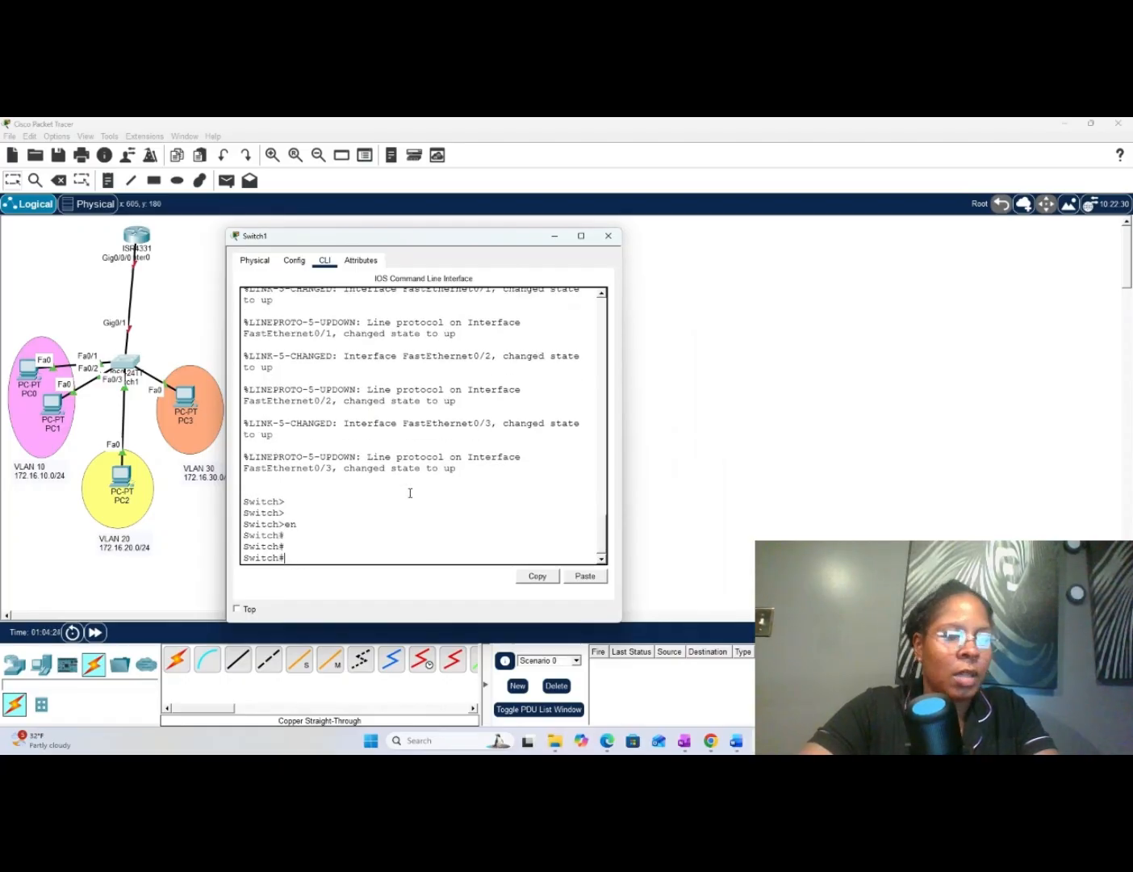
type("conf t")
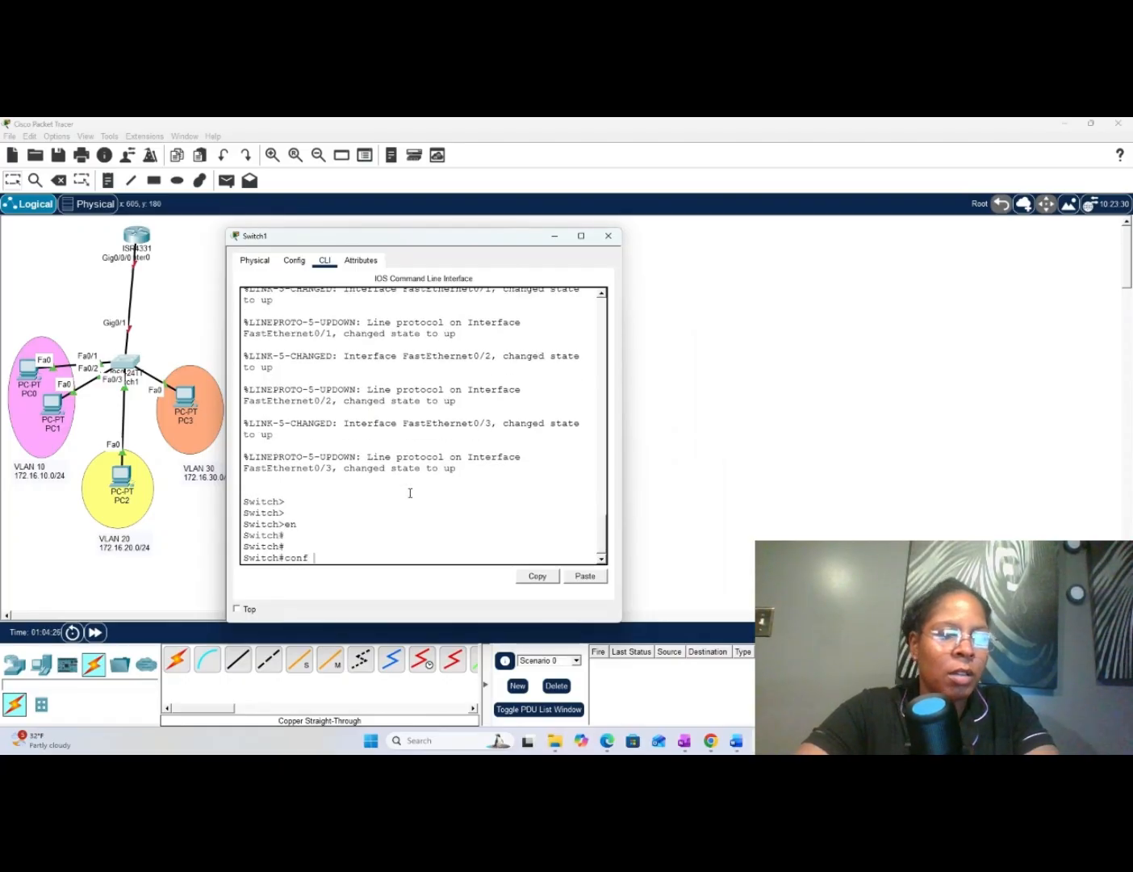
key("Return")
key("Return")
key("Return")
key("Return")
key("Return")
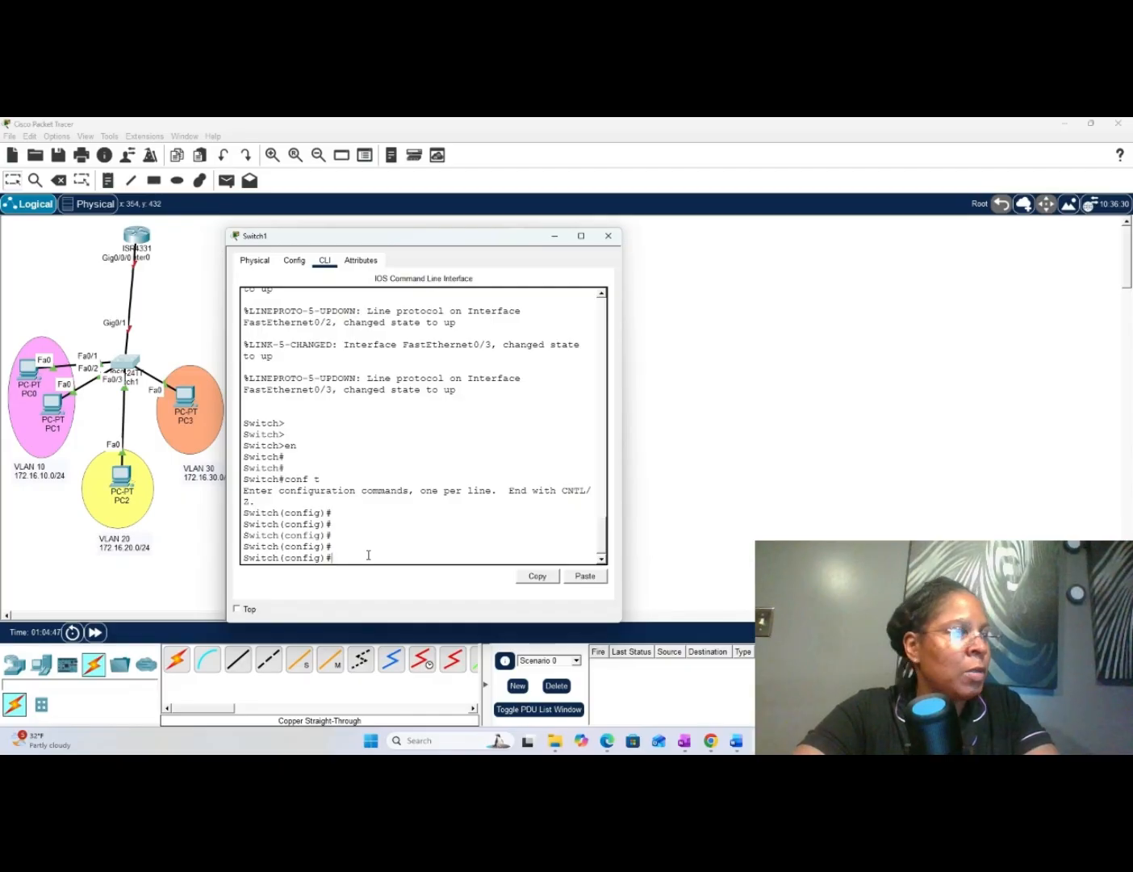
- Enter configuration for the two VLAN 10 PC ports with int range fa 0/1-2
type("int ")
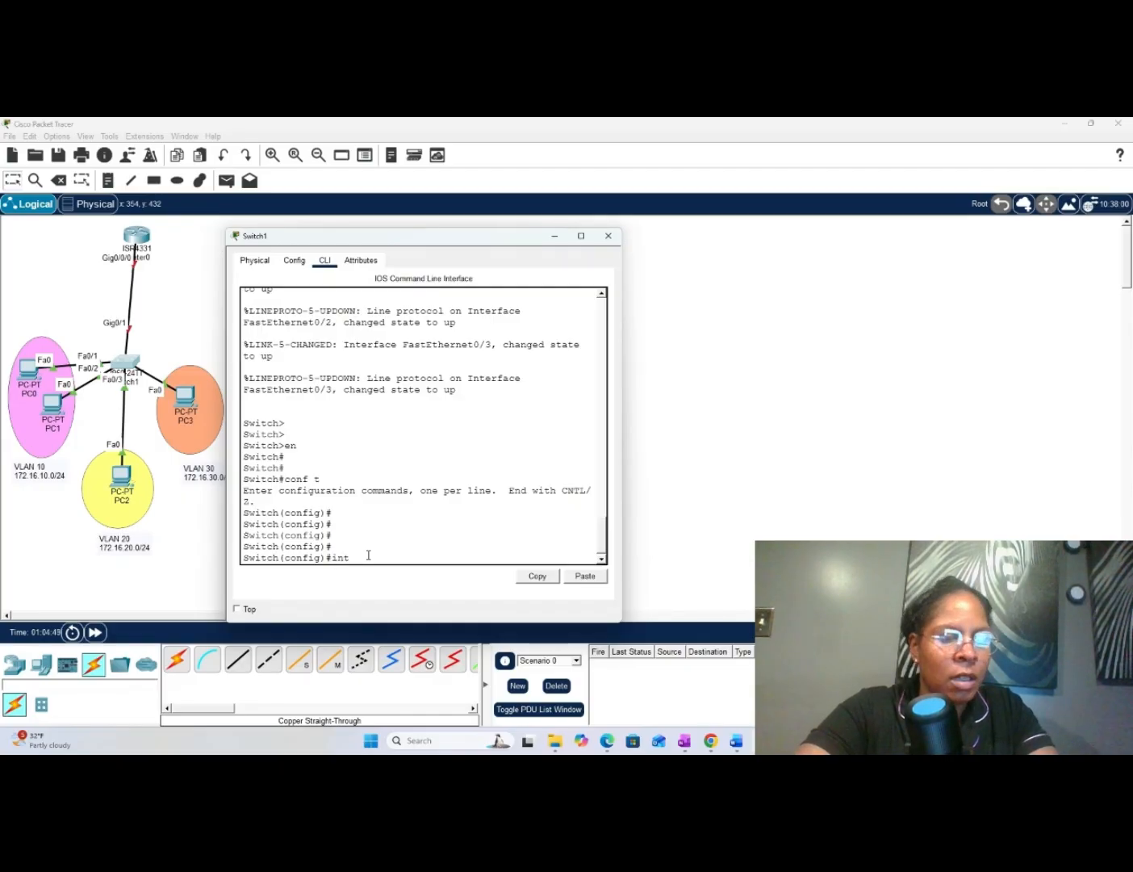
type("range fa 0/")
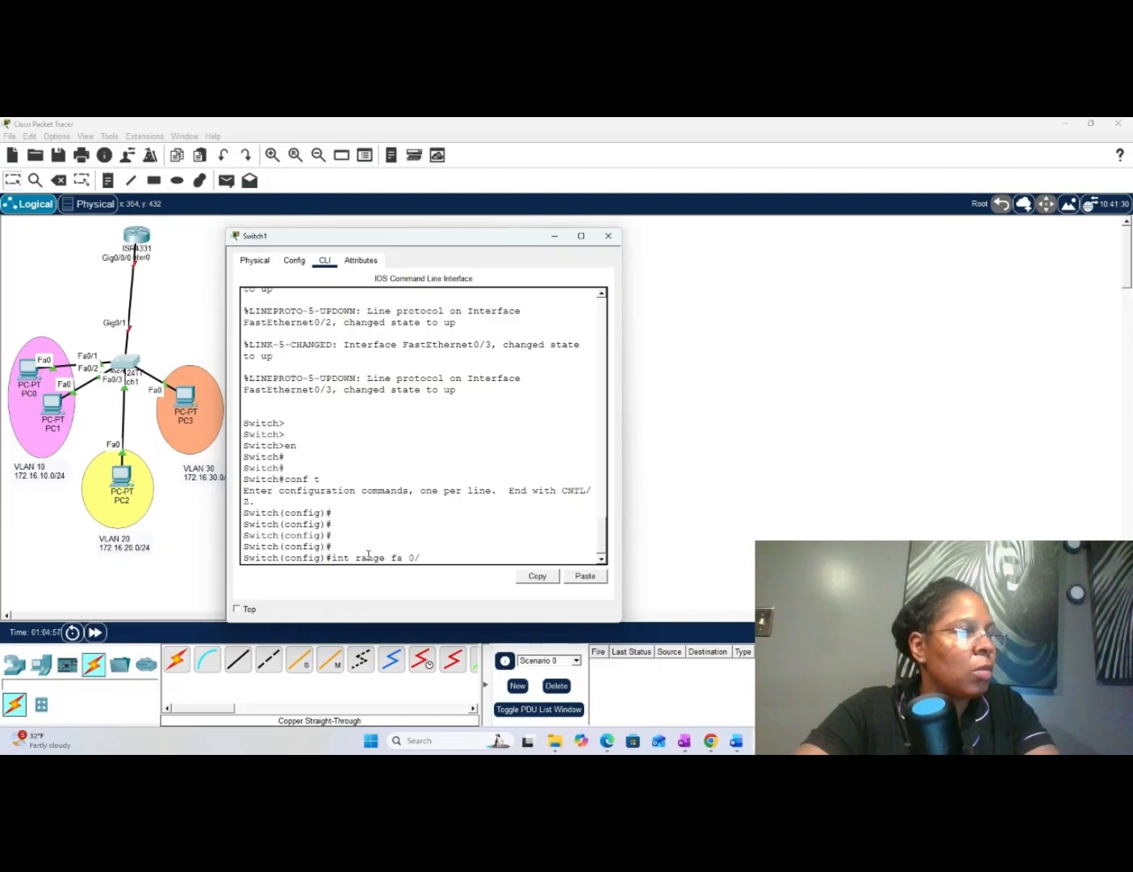
type("1-")
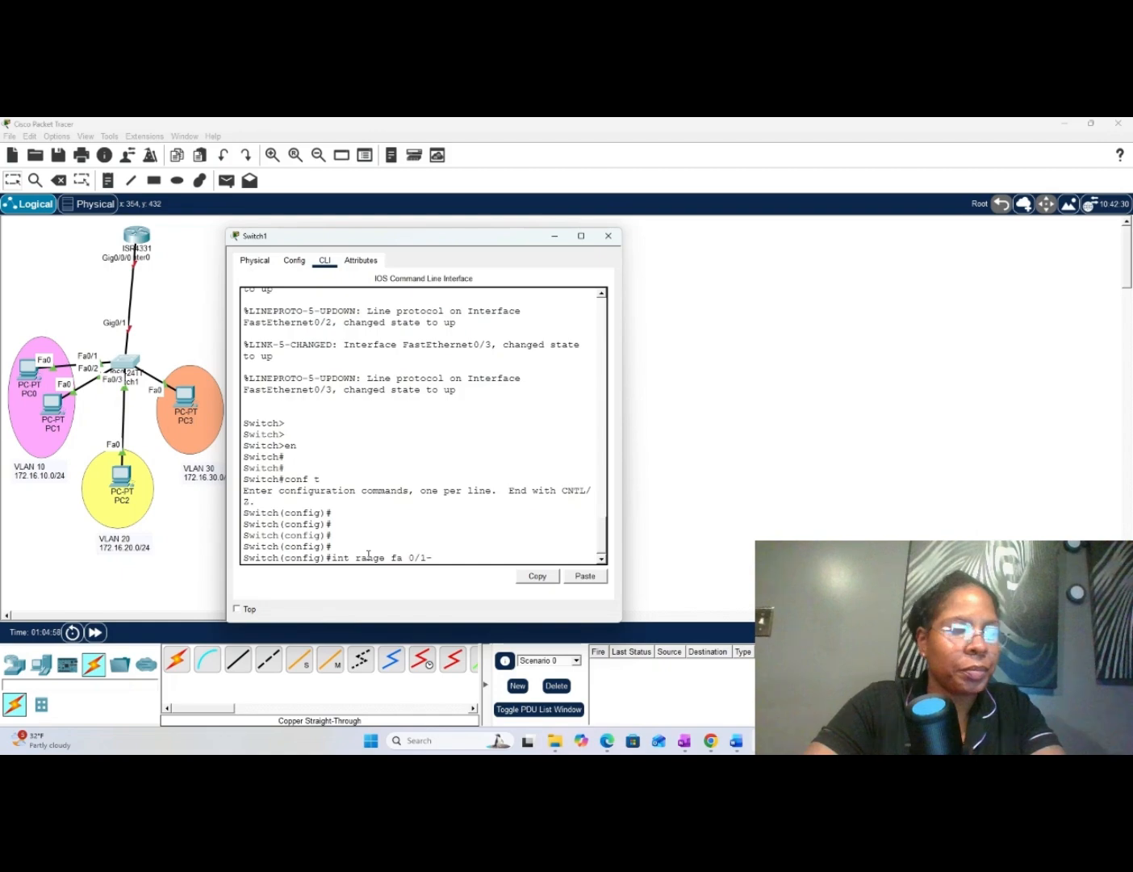
type("2\\")
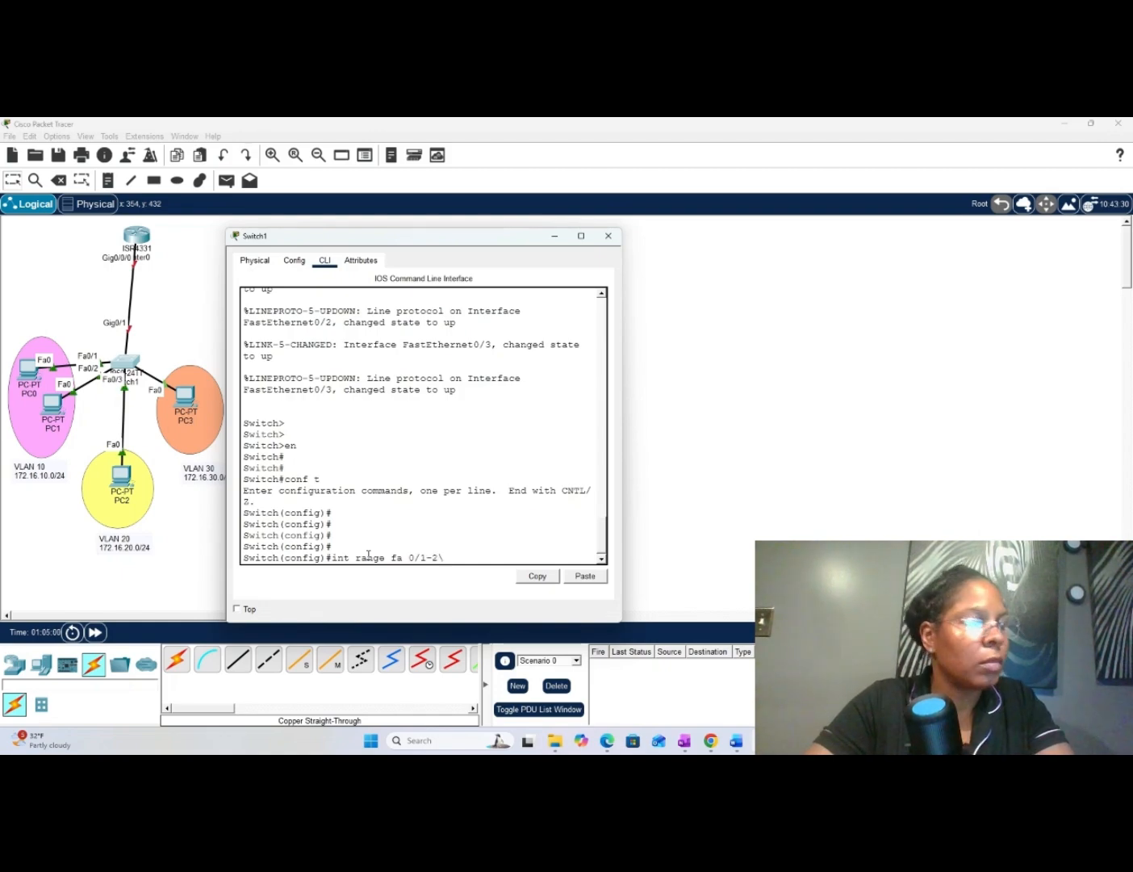
key("BackSpace")
key("Return")
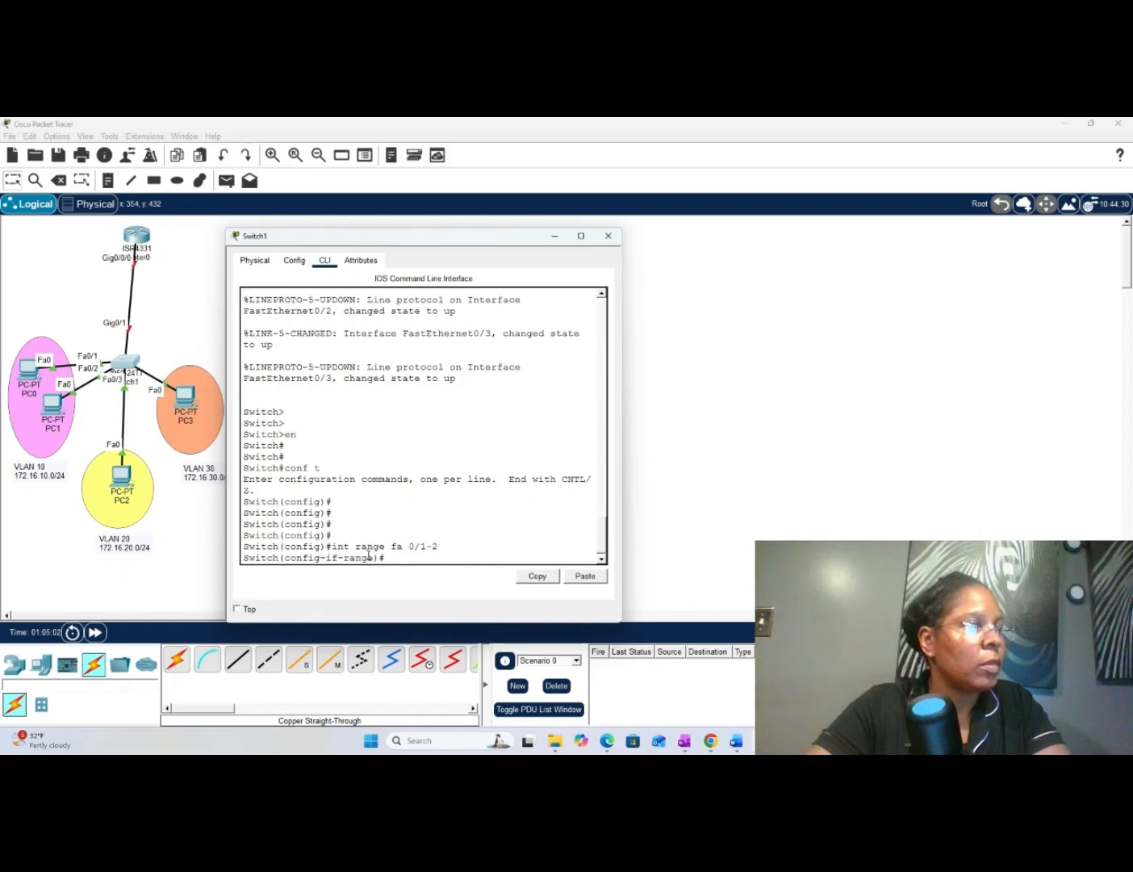
- Set ports fa 0/1-2 to access mode with switchport mode access
type("sw")
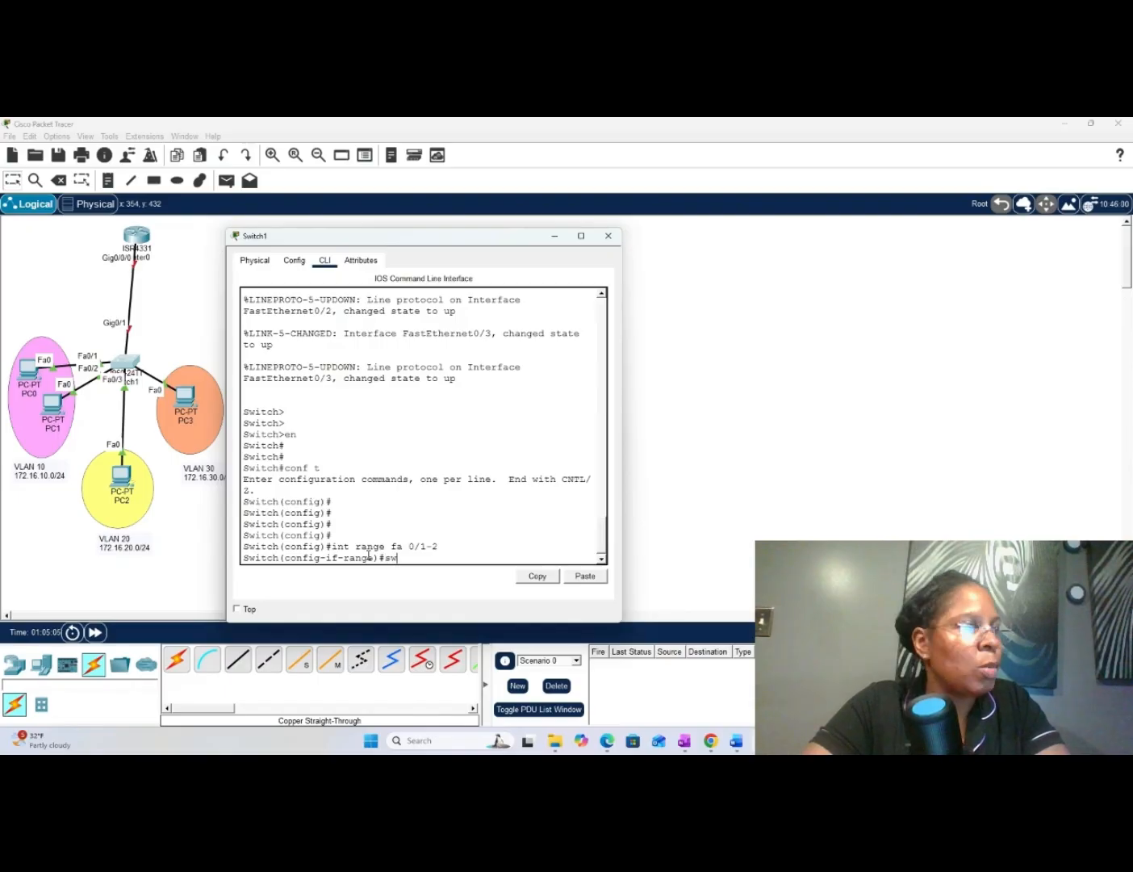
key("Tab")
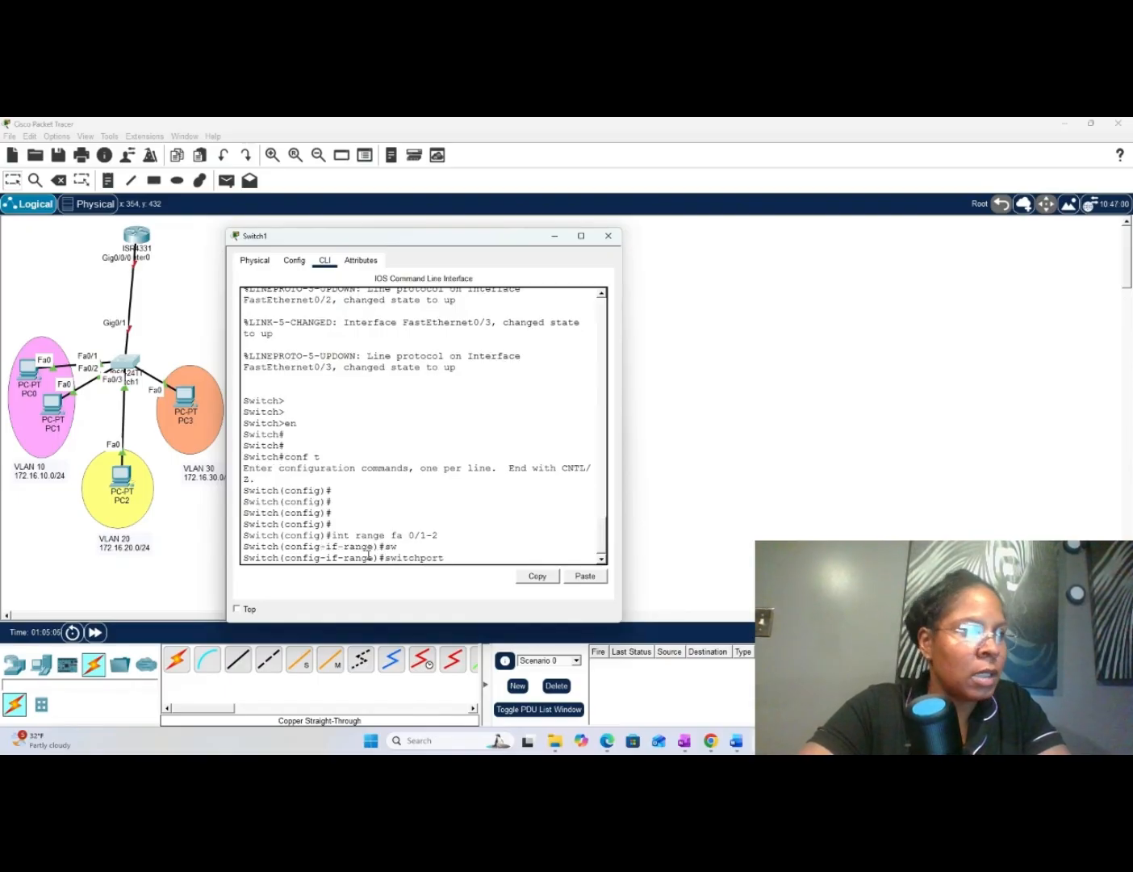
type("m")
key("Tab")
type("ac")
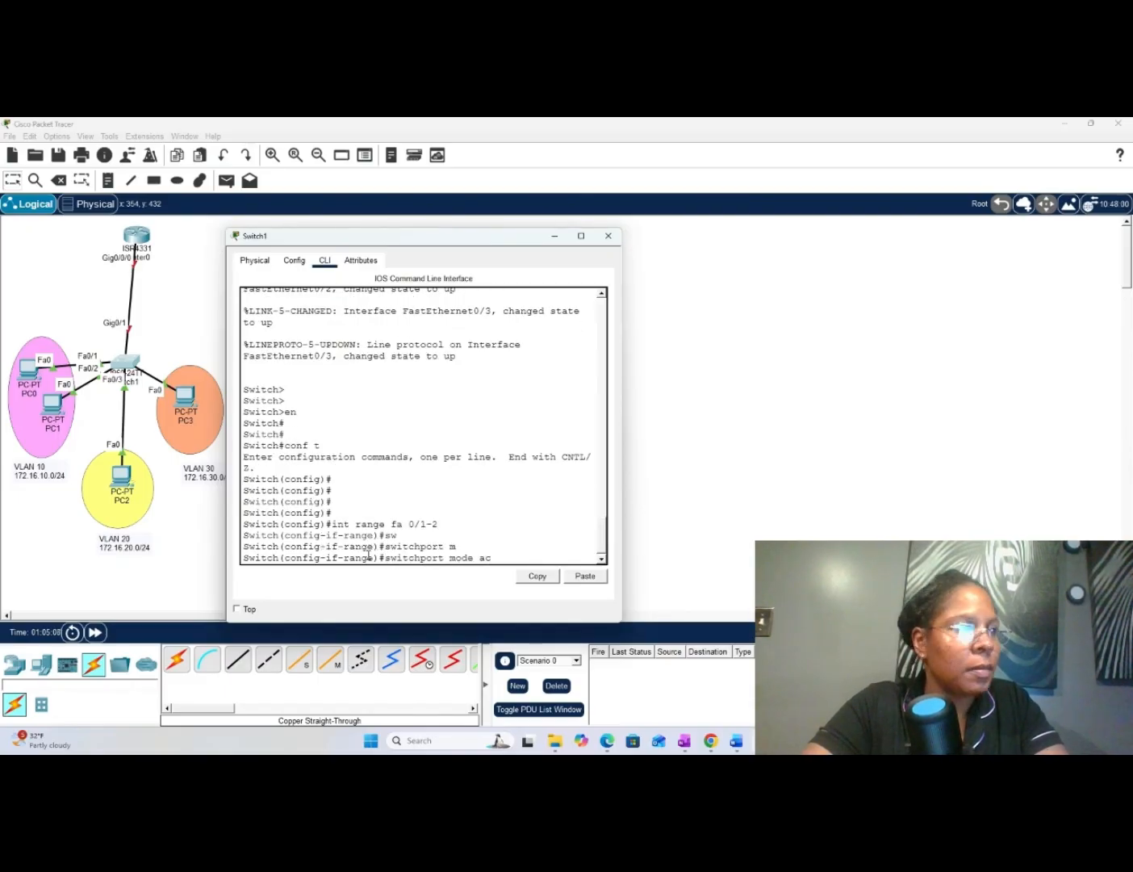
key("Tab")
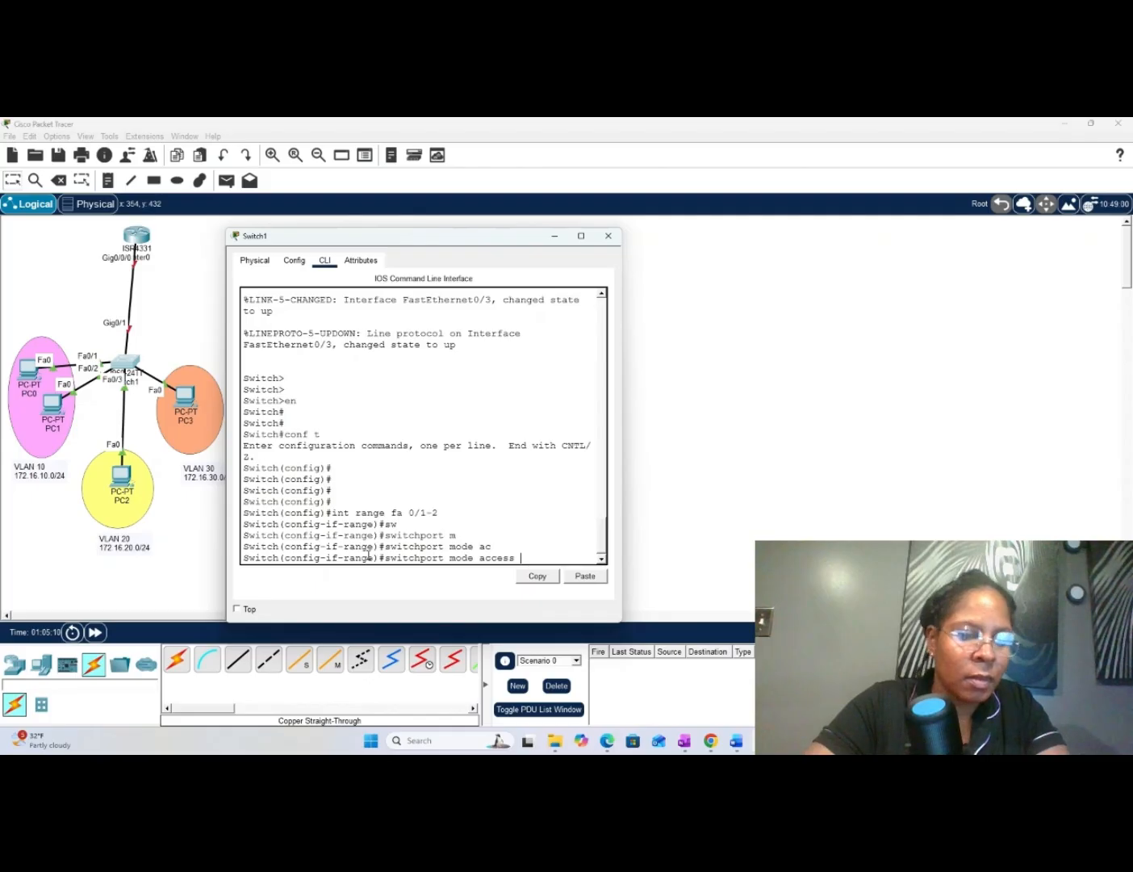
key("Return")
- Assign ports fa 0/1-2 to VLAN 10 with switchport access vlan 10
type("sw")
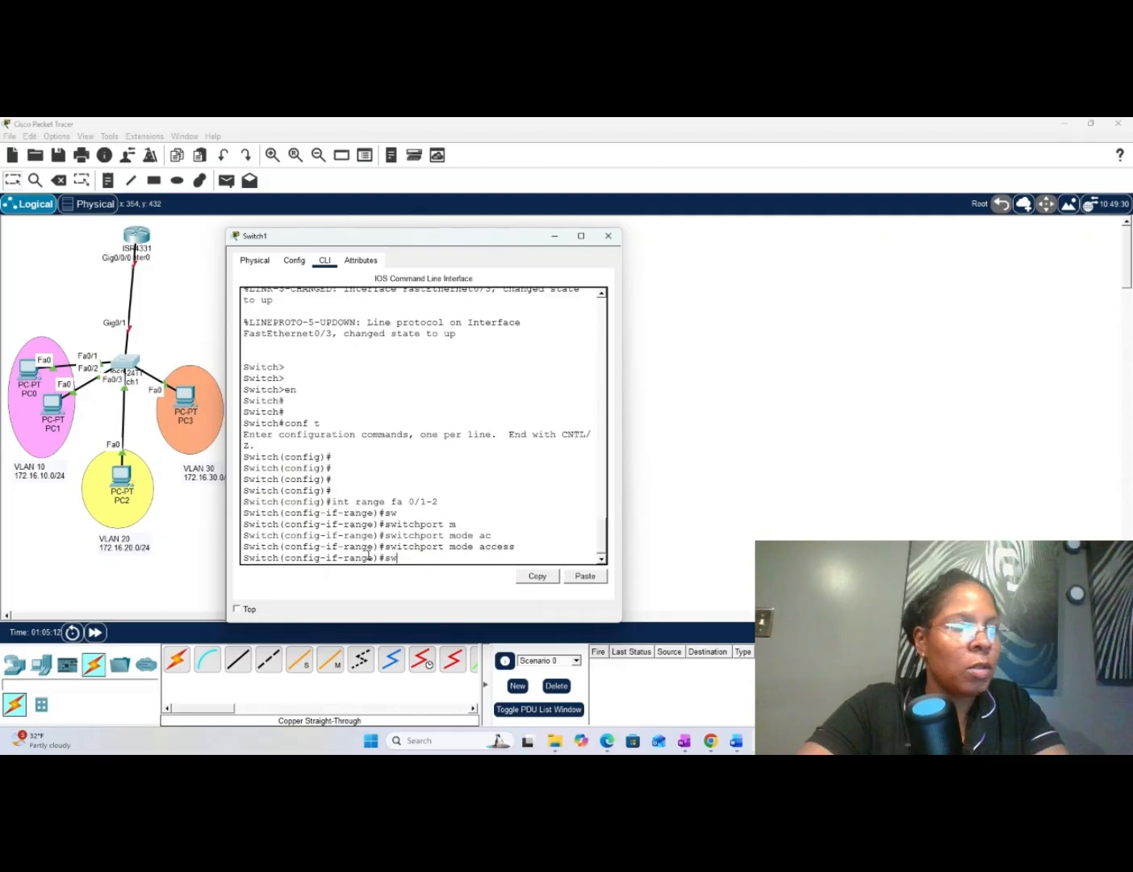
key("Tab")
type("a")
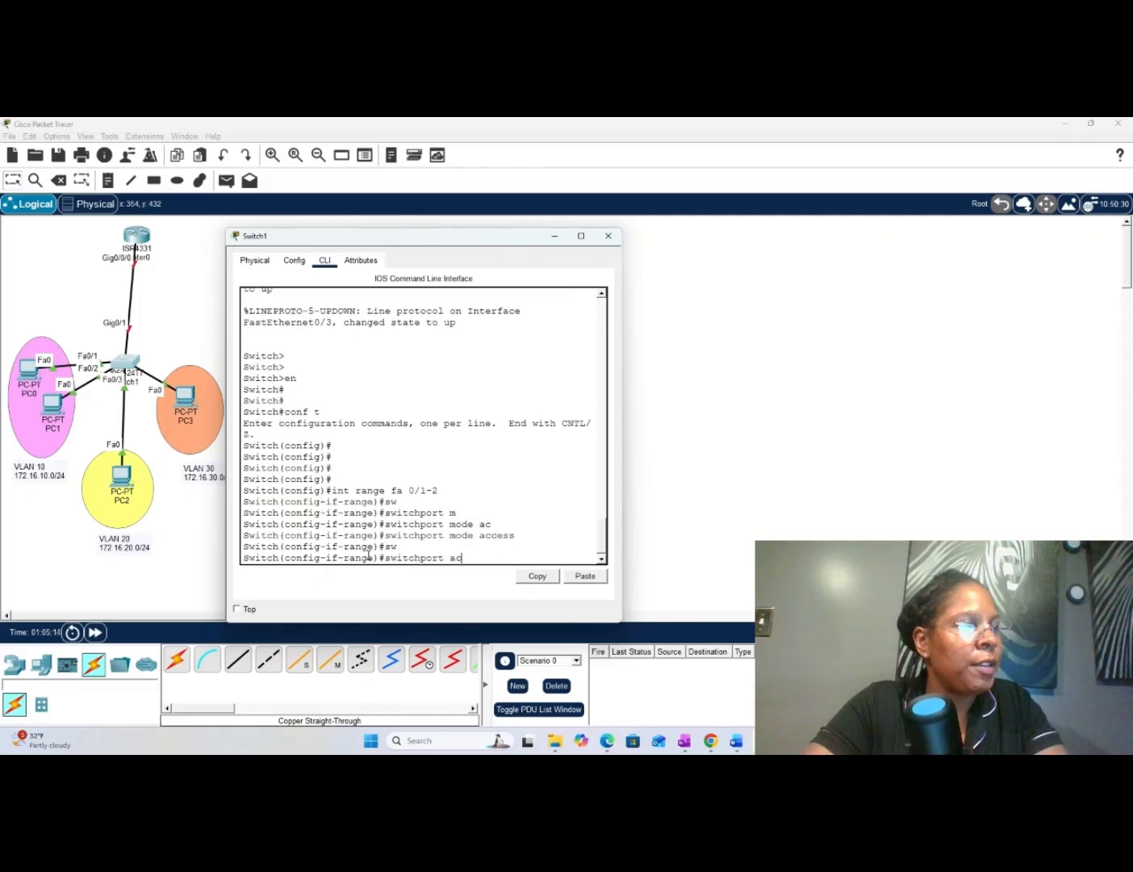
type("c")
key("Tab")
type("v")
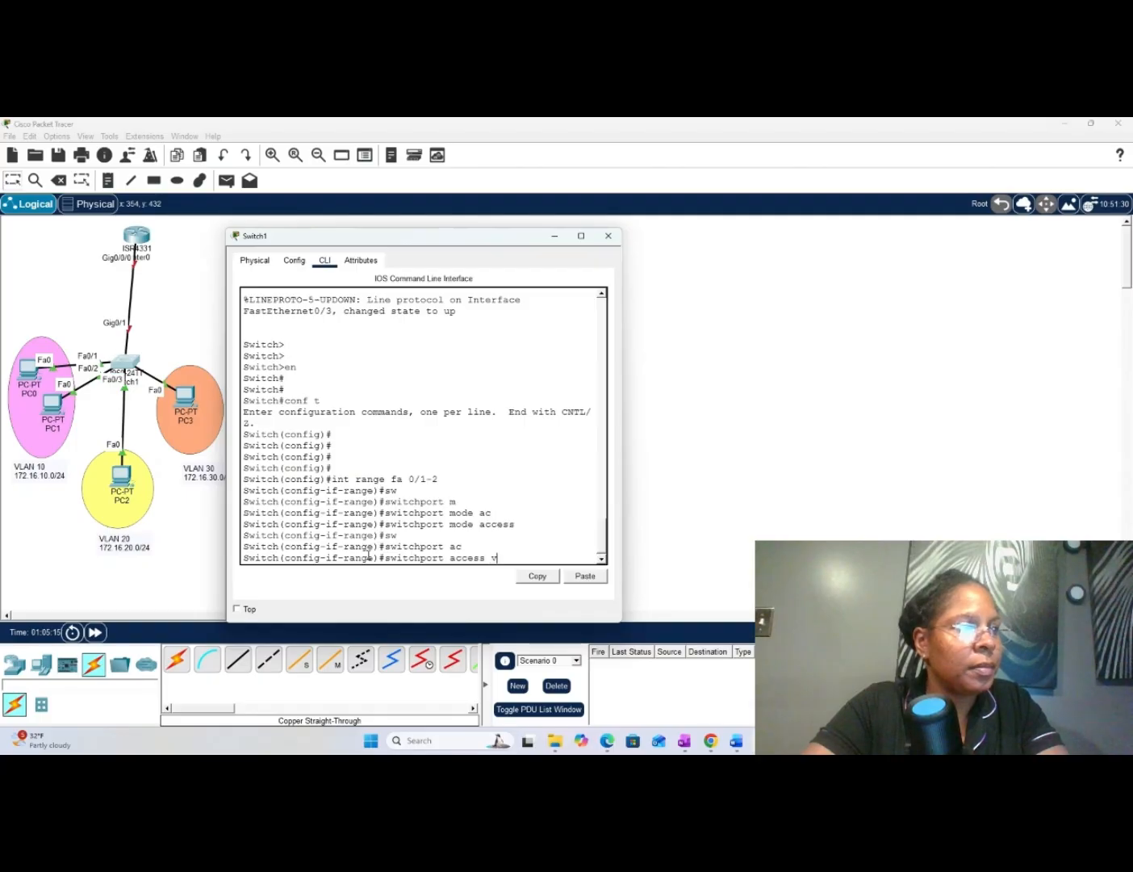
key("Tab")
type("10")
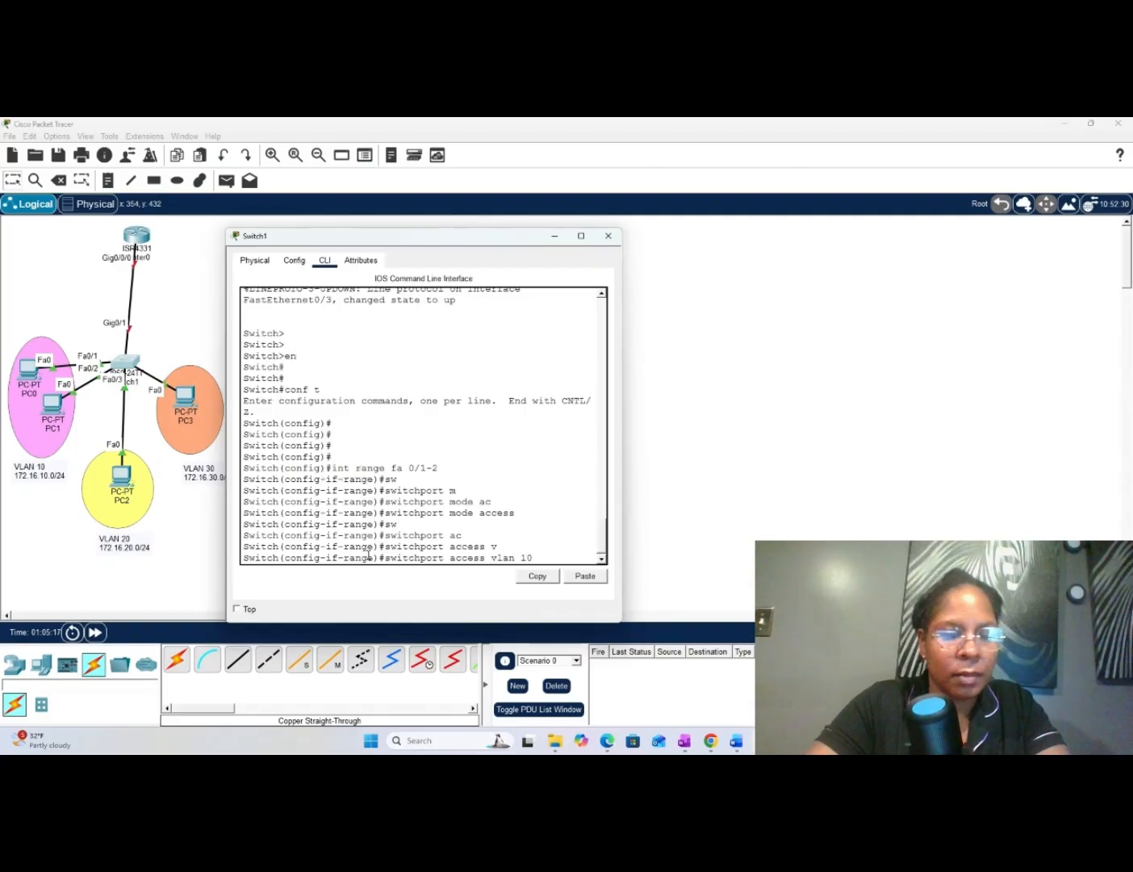
key("Return")
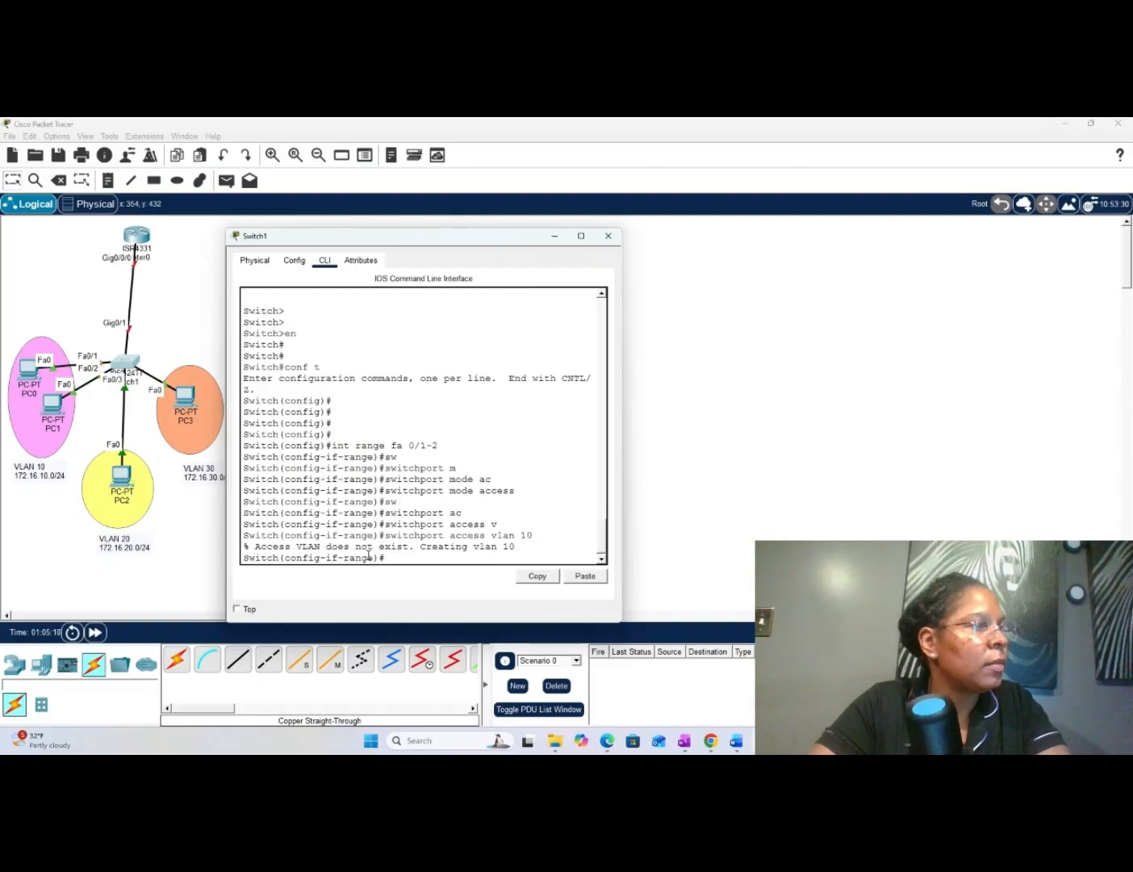
- Exit the interface range configuration with ex to return to global configuration mode
key("Return")
key("Return")
key("Return")
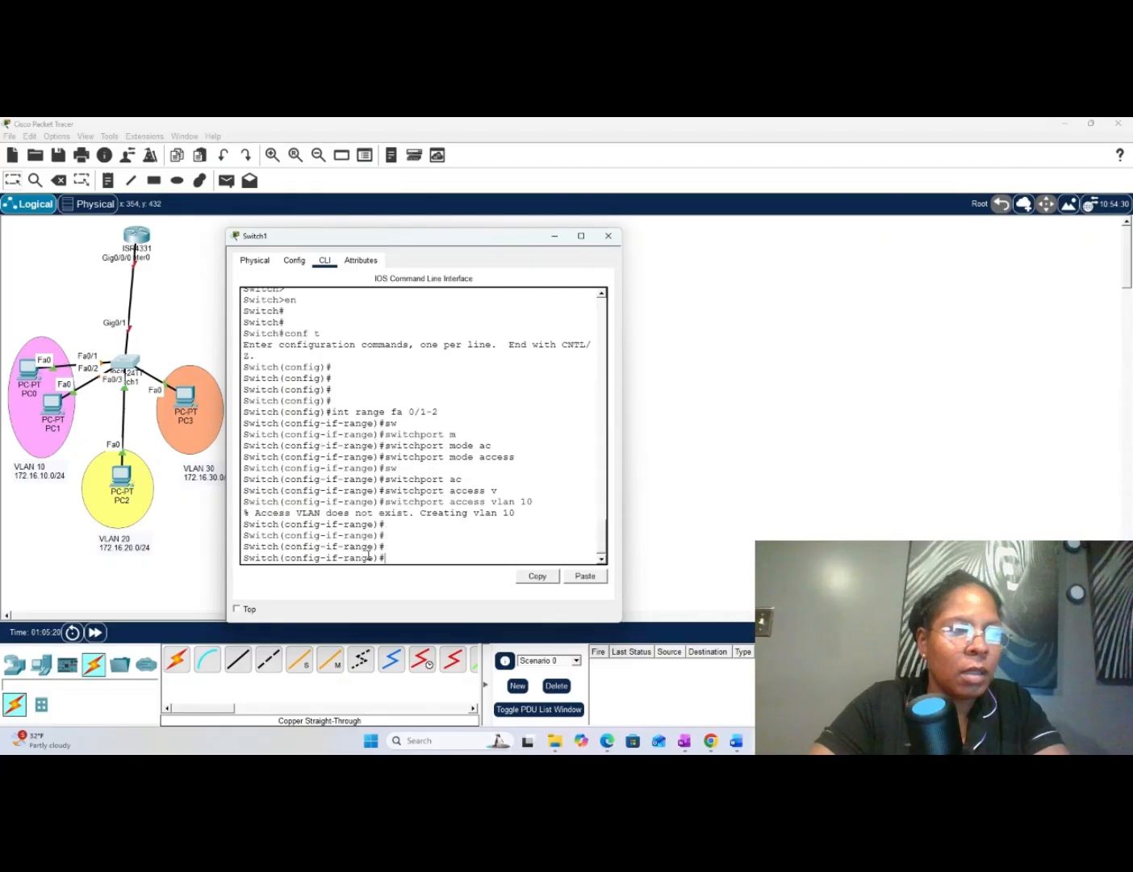
key("Return")
type("e")
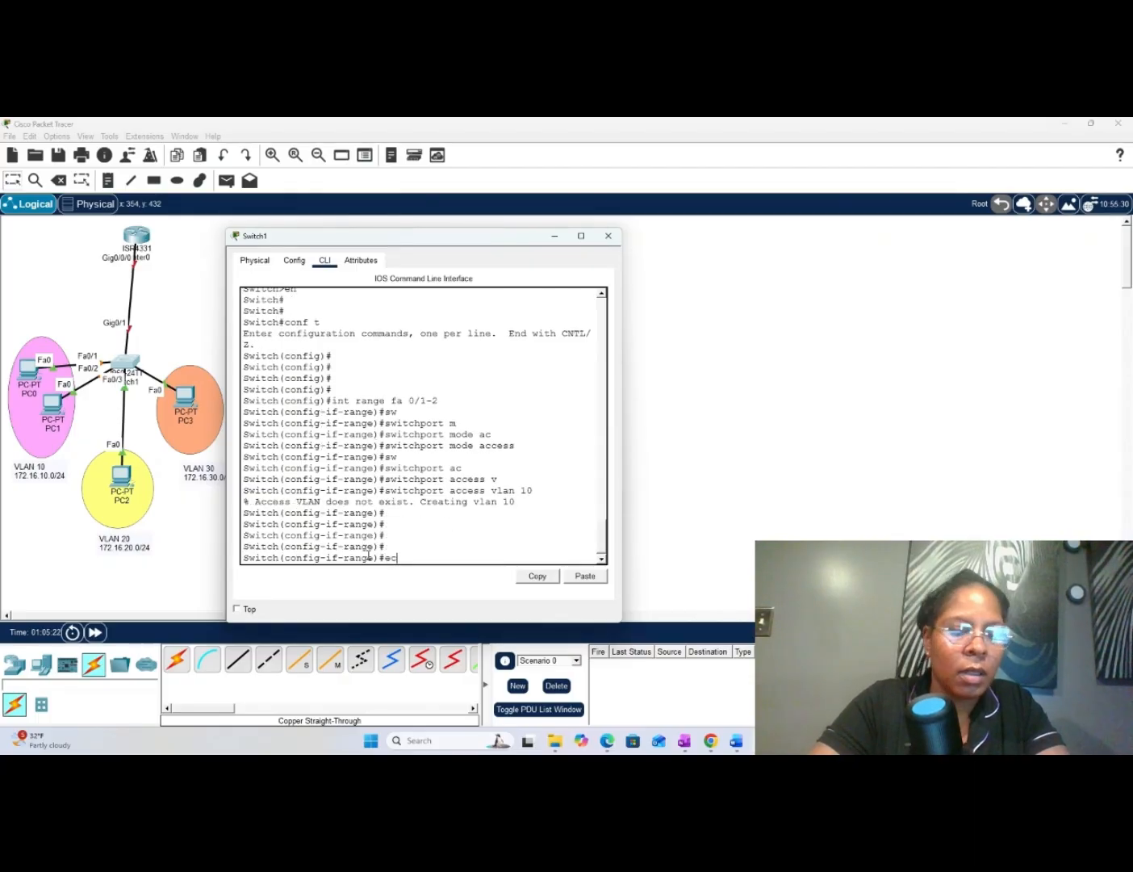
type("x")
key("Return")
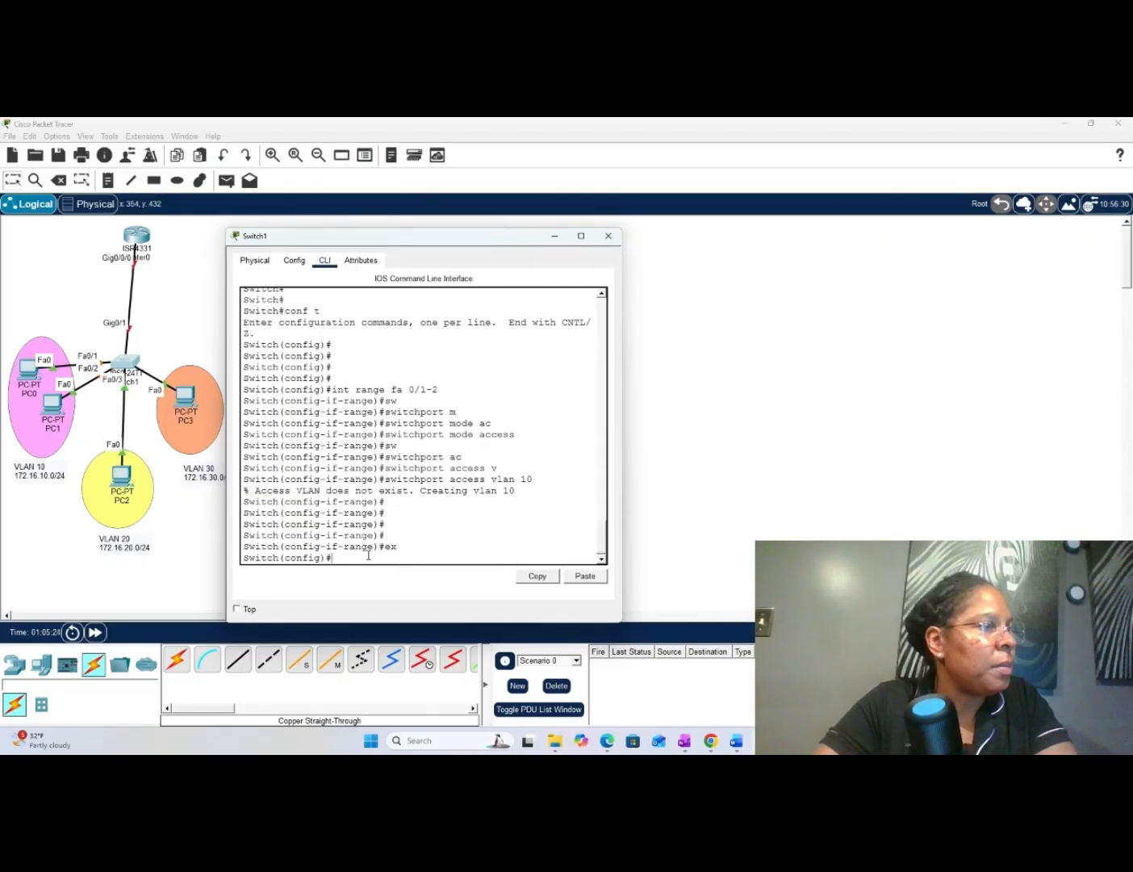
key("Return")
key("Return")
key("Return")
key("Return")
key("Return")
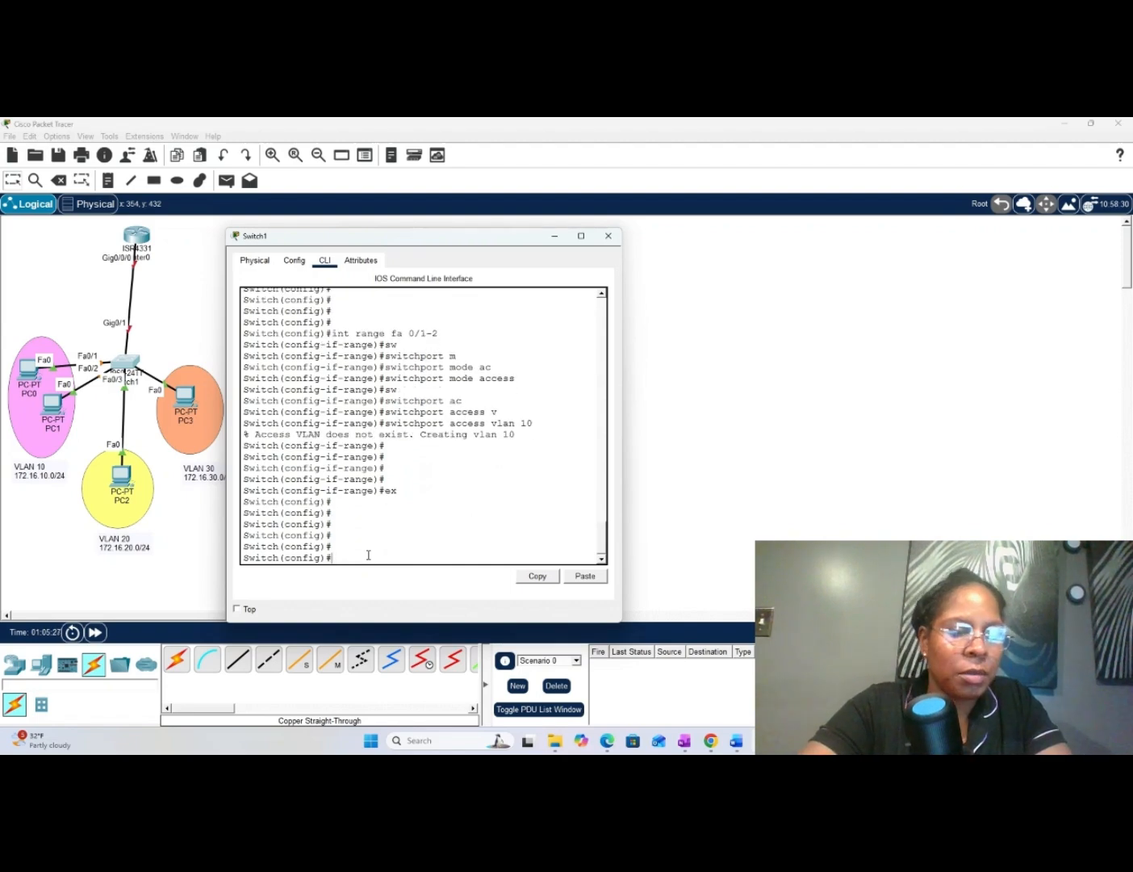
- Enter interface configuration for port fa 0/3 with int fa 0/3
type("in")
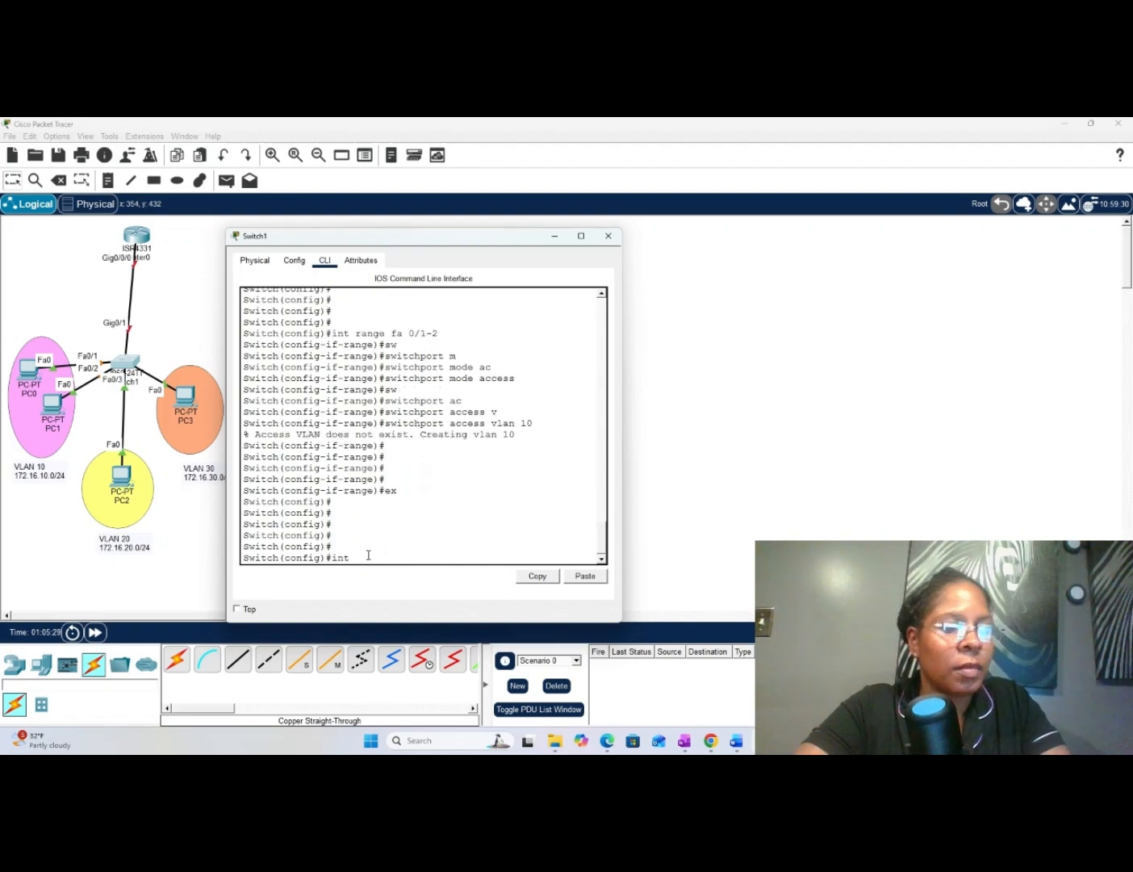
type("t fa")
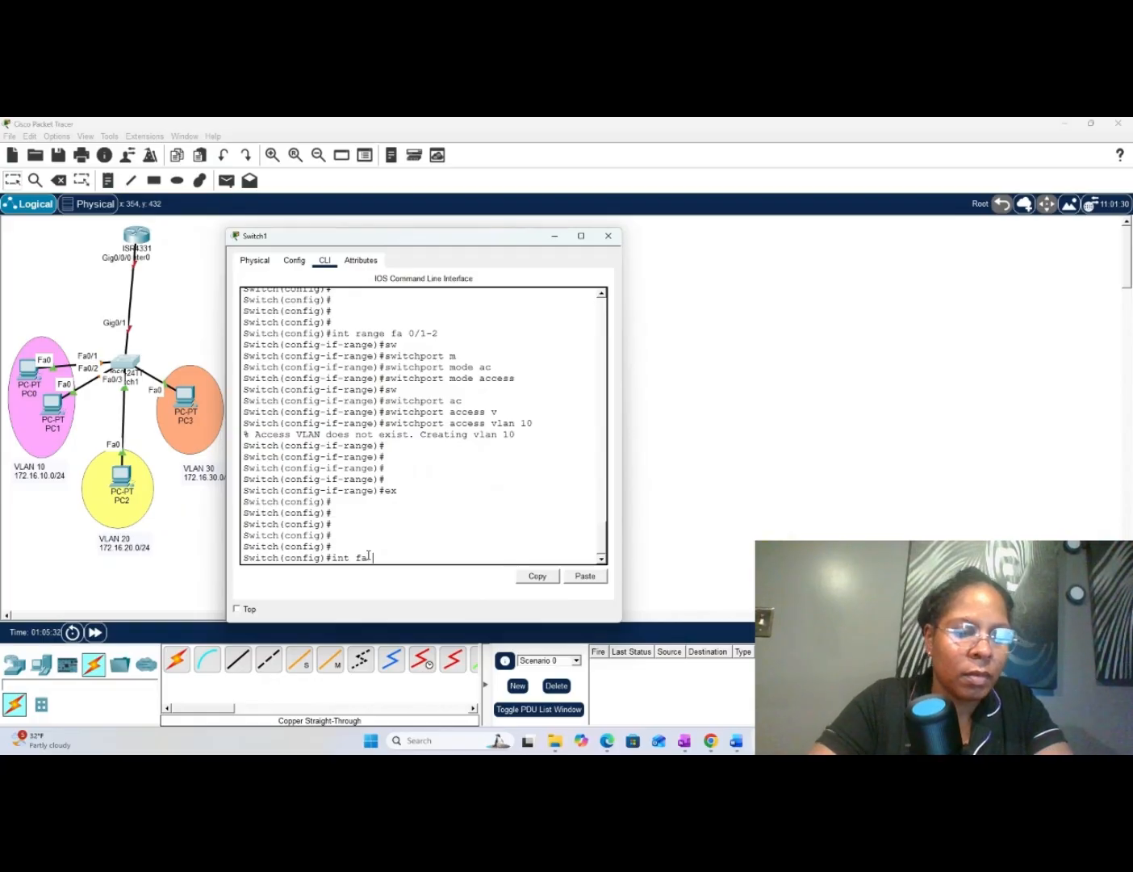
type(" 0/")
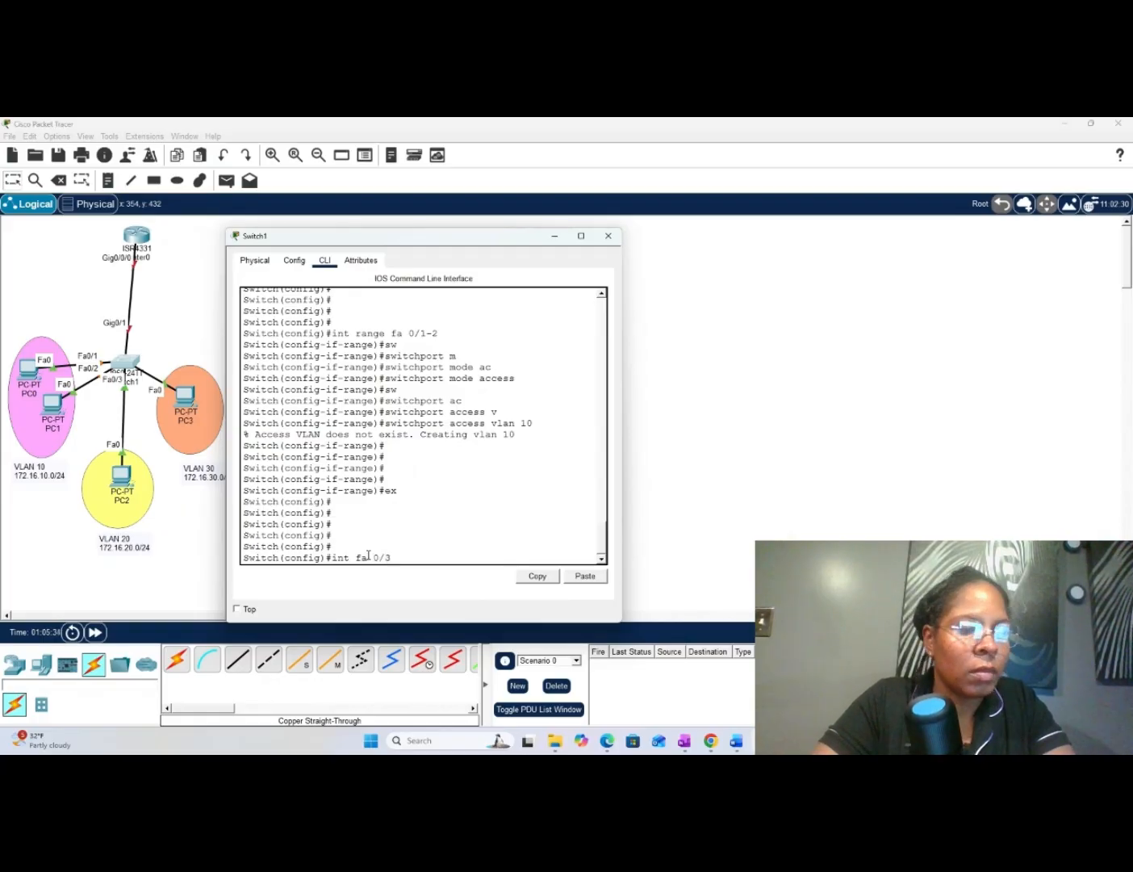
type("3")
key("Return")
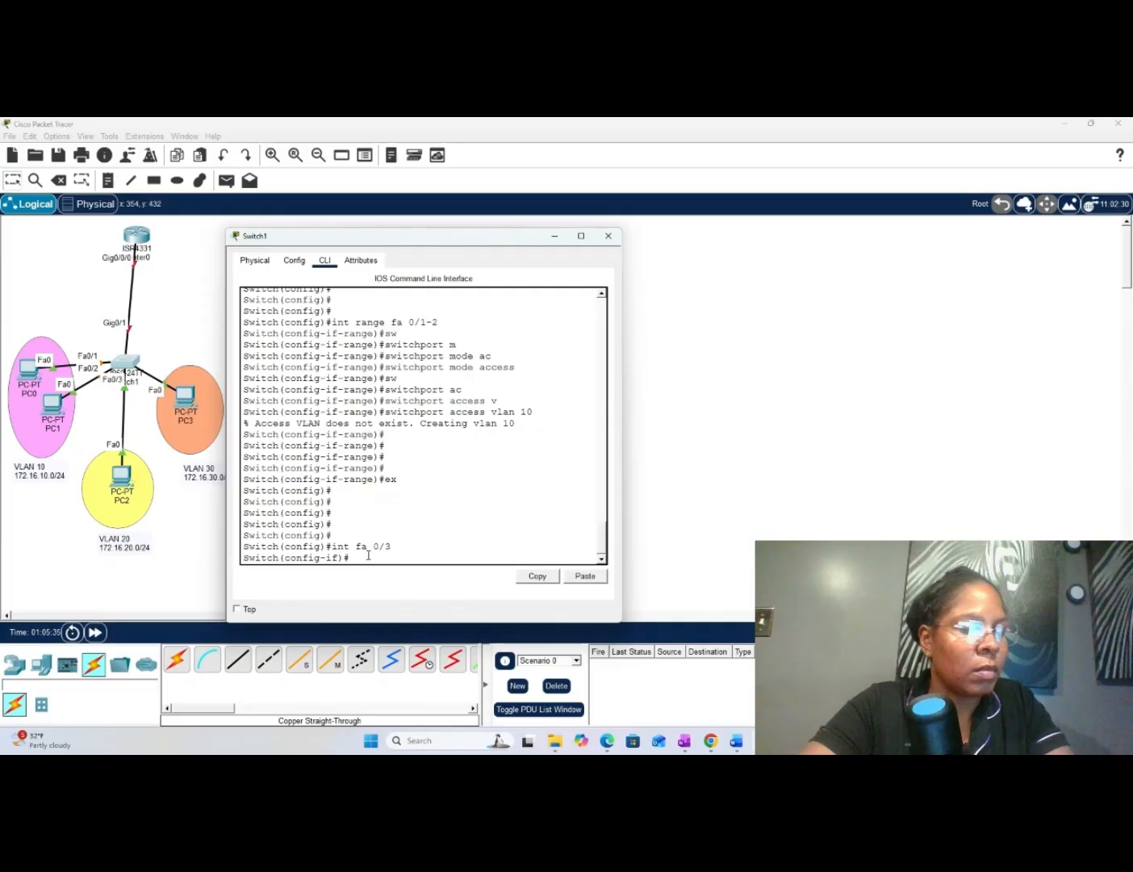
- Set port fa 0/3 to access mode with switchport mode access
type("sw")
key("Tab")
type("m")
key("Tab")
key("Tab")
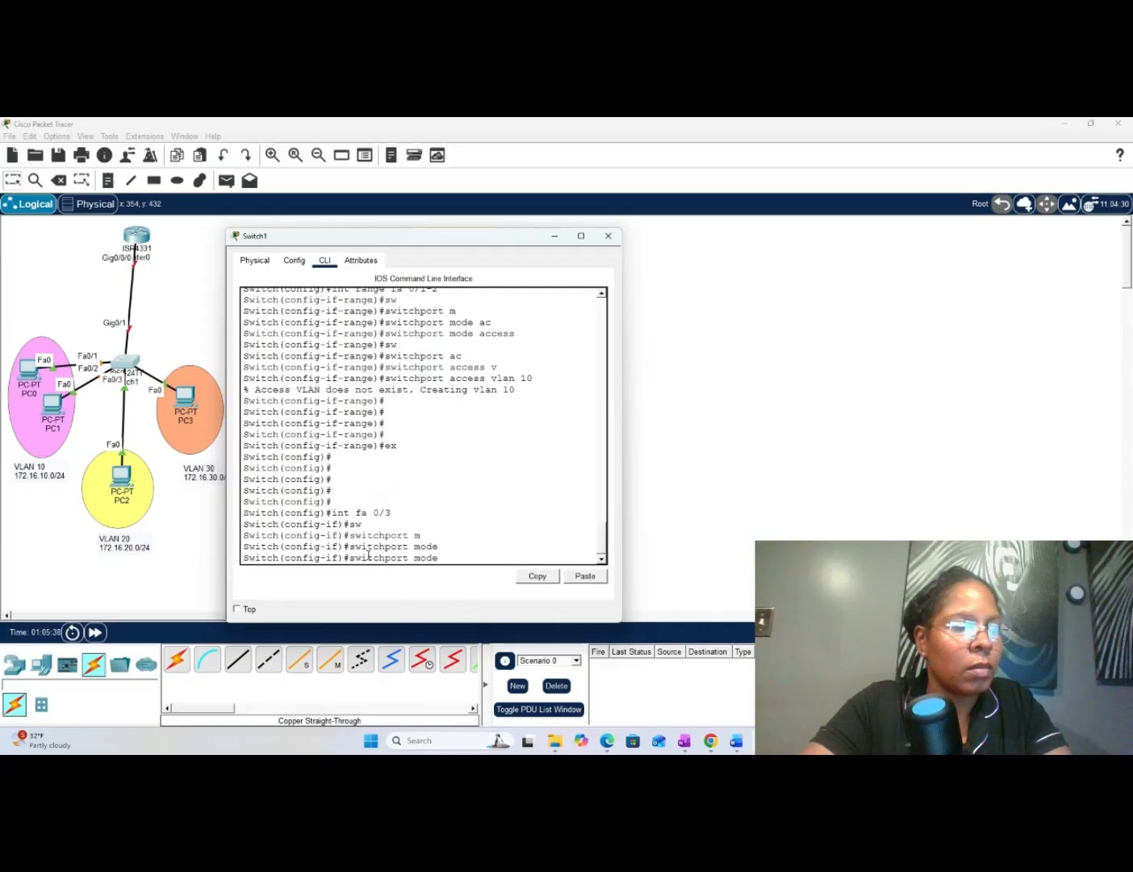
type("a")
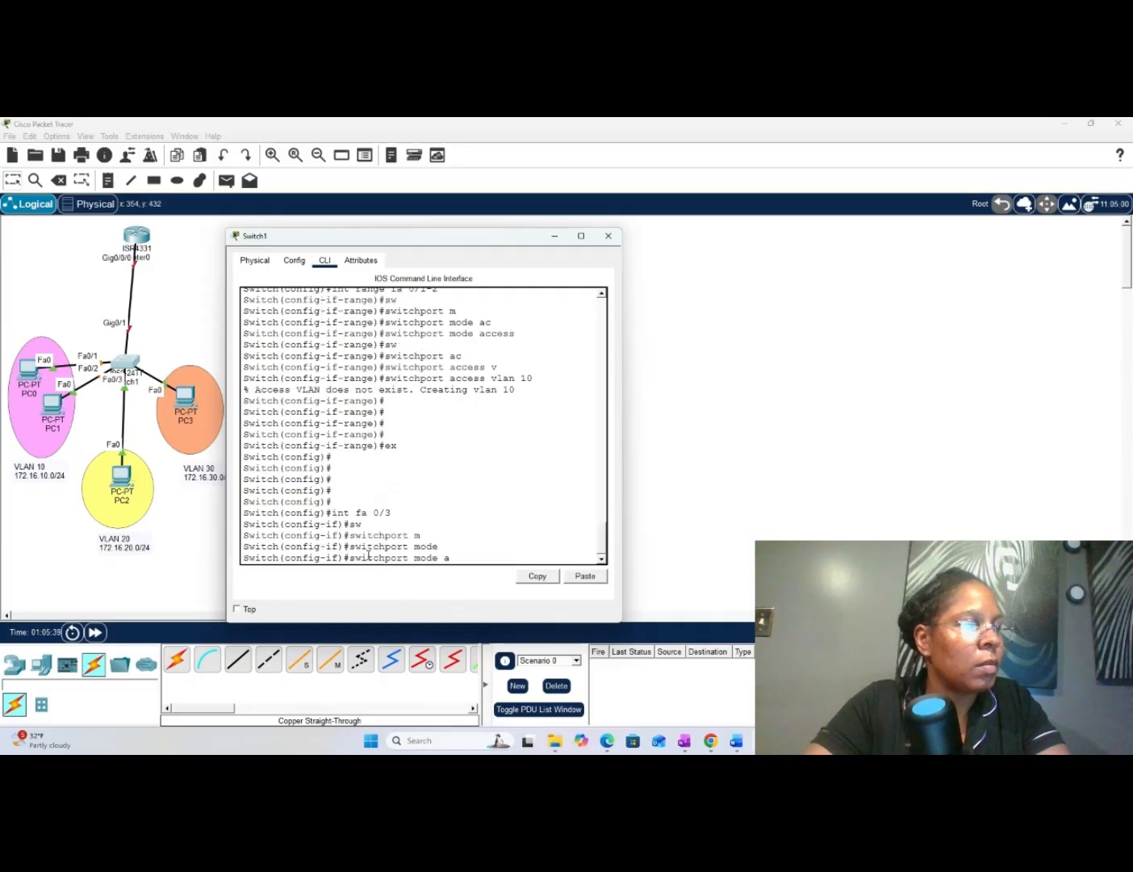
type("c")
key("Tab")
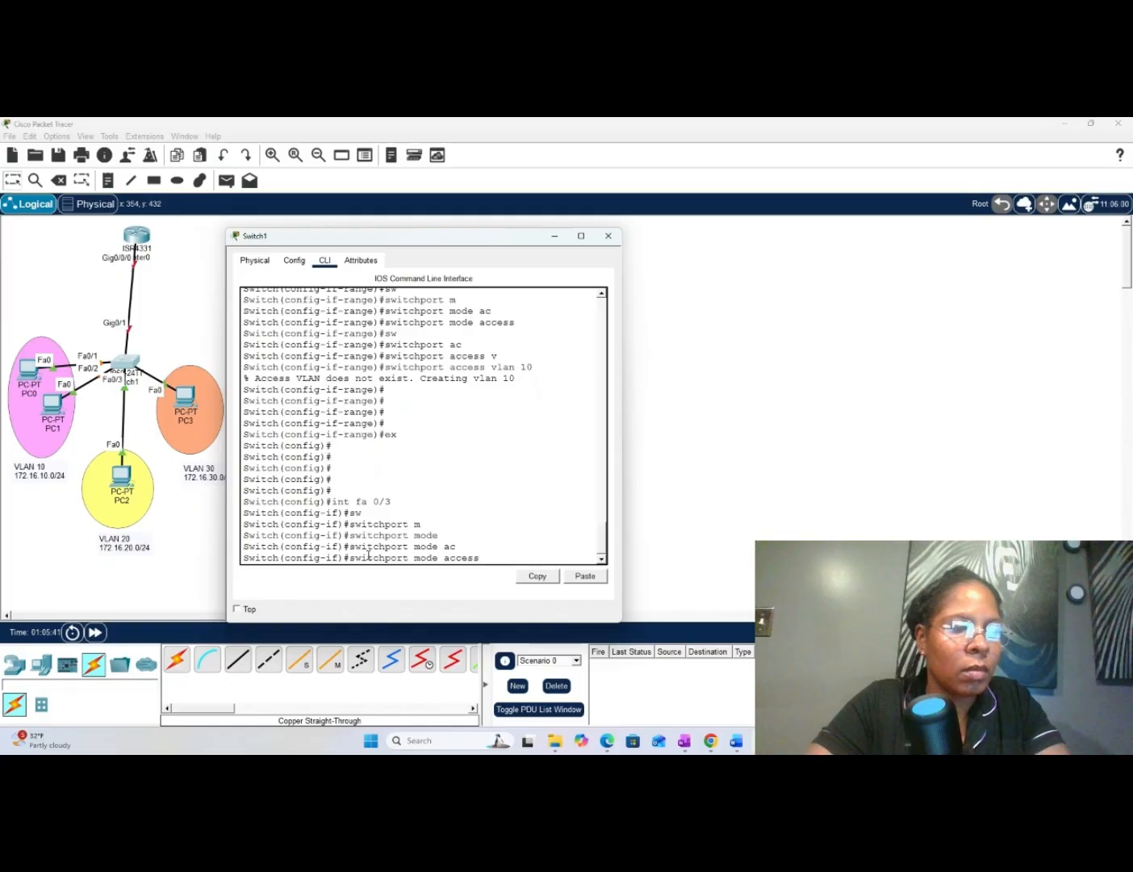
key("Return")
- Assign port fa 0/3 to VLAN 20 with switchport access vlan 20
type("sw")
key("Tab")
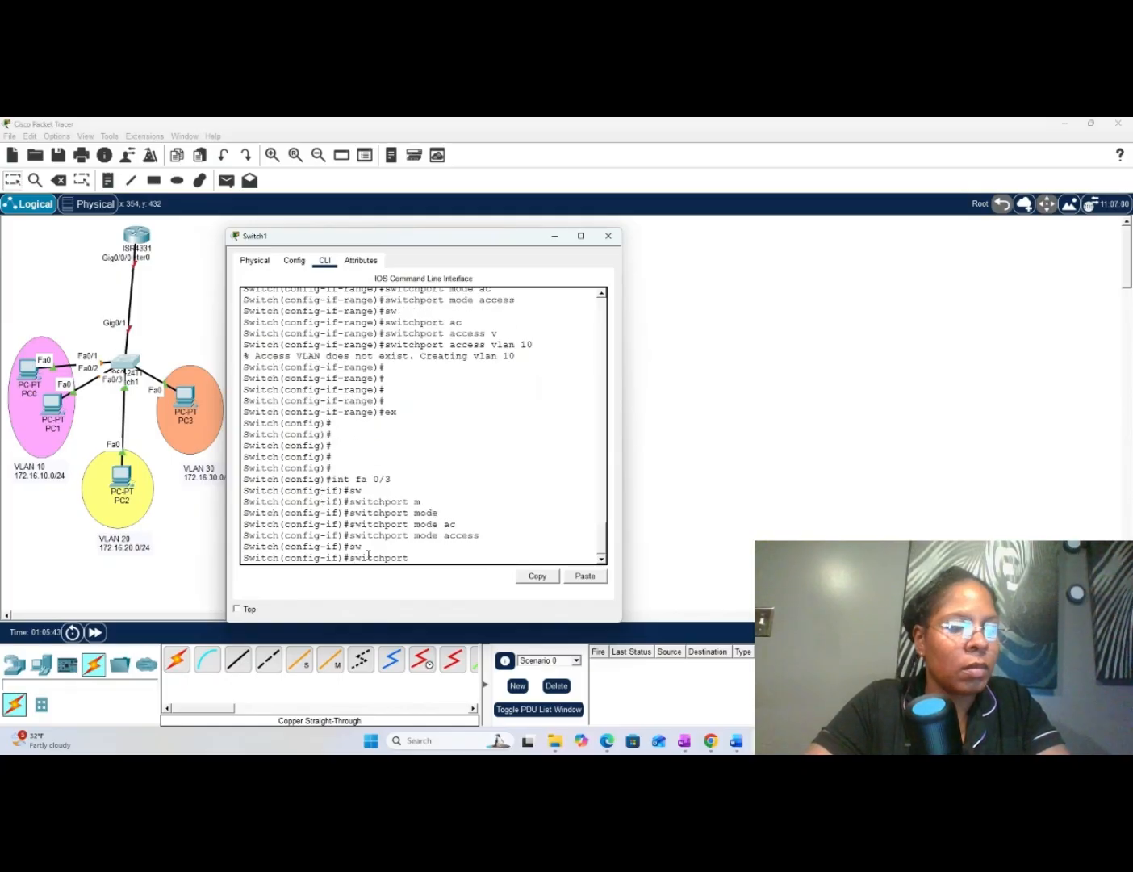
type("ac")
key("Tab")
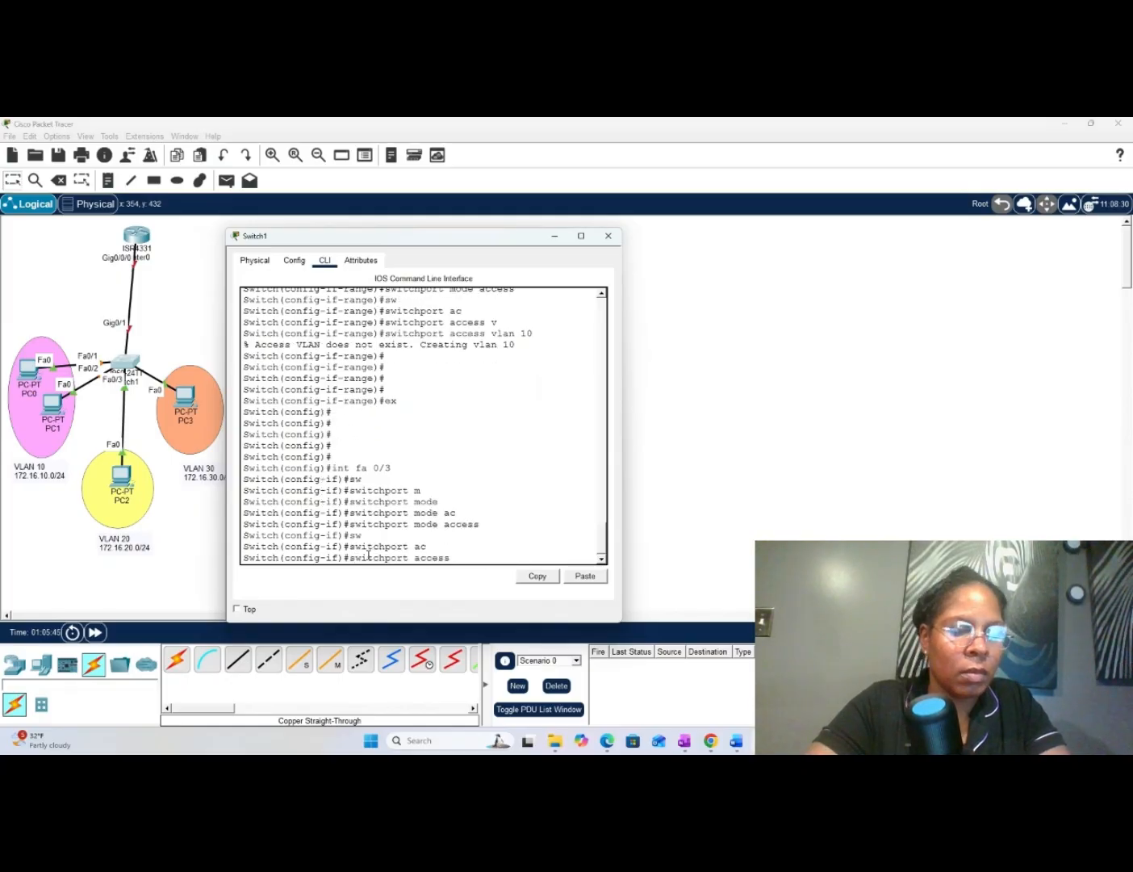
type("vlan 20")
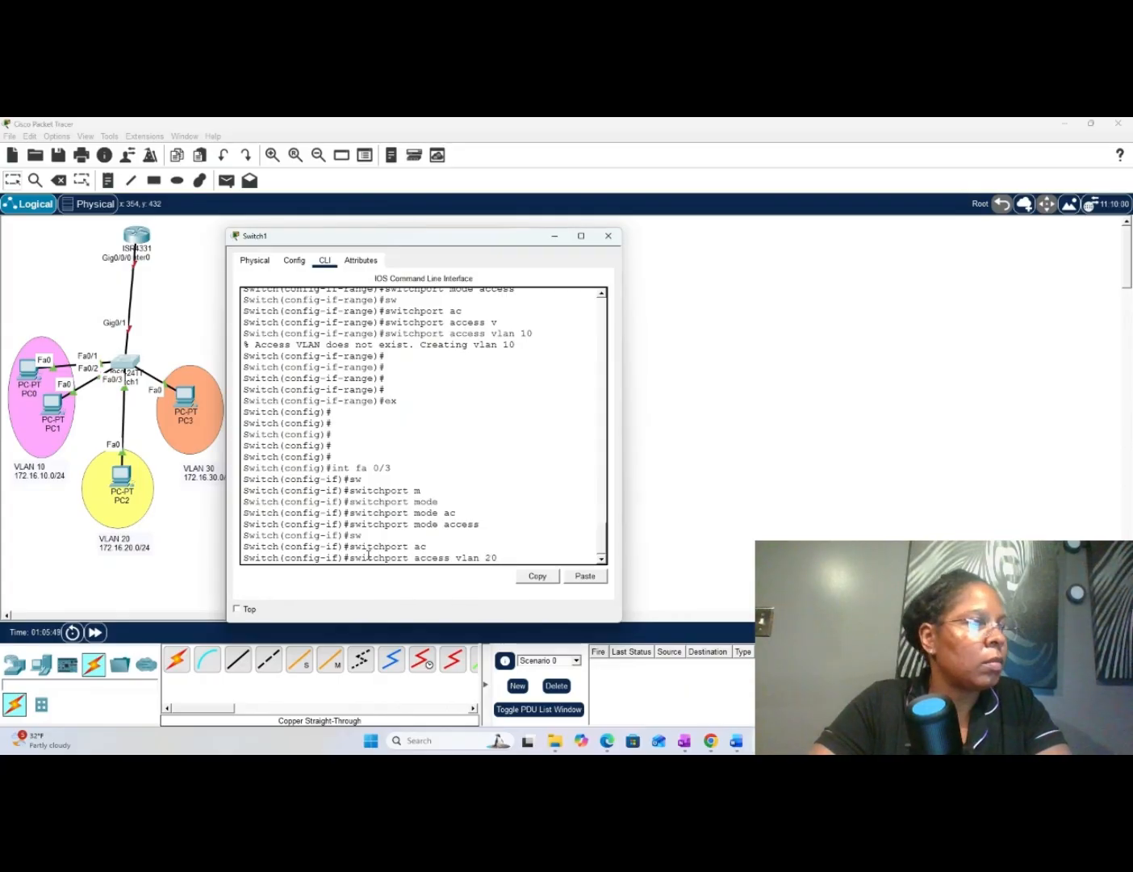
key("Return")
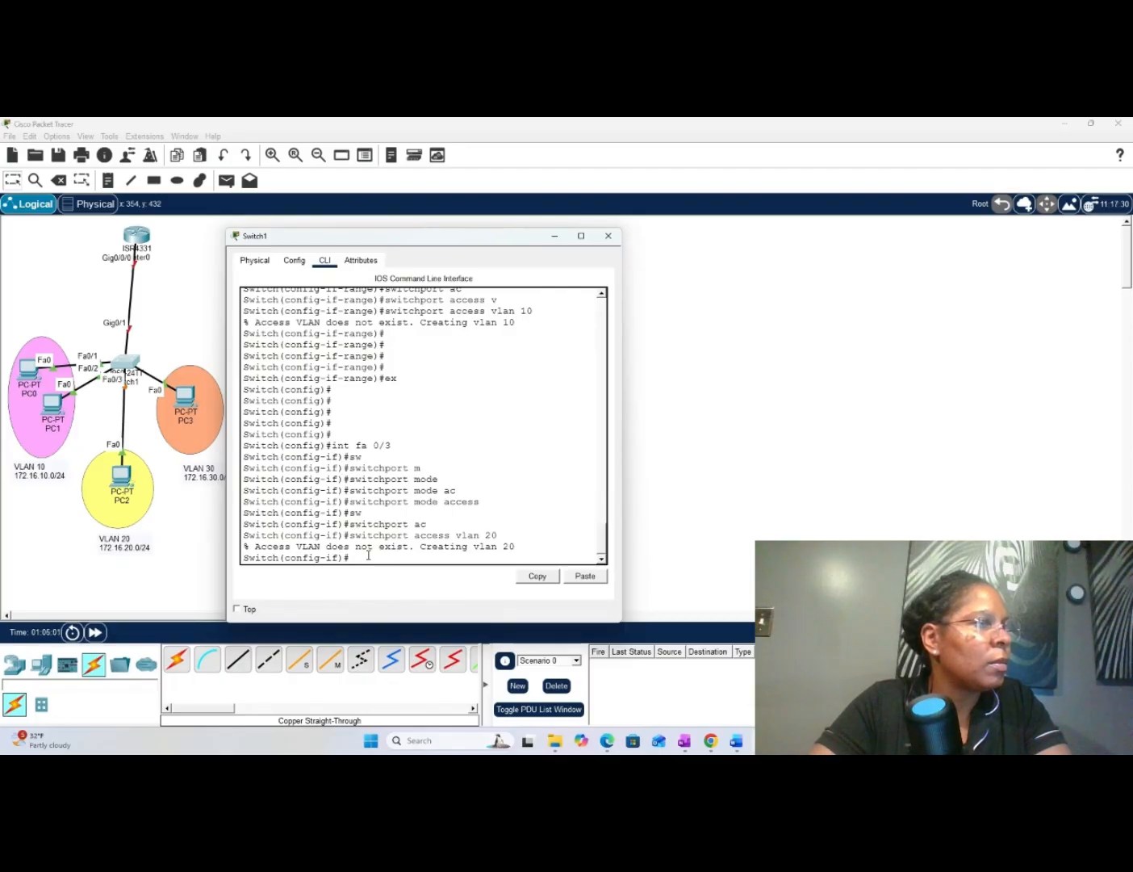
- Leave the fa 0/3 interface configuration with ex to return to global configuration mode
key("Return")
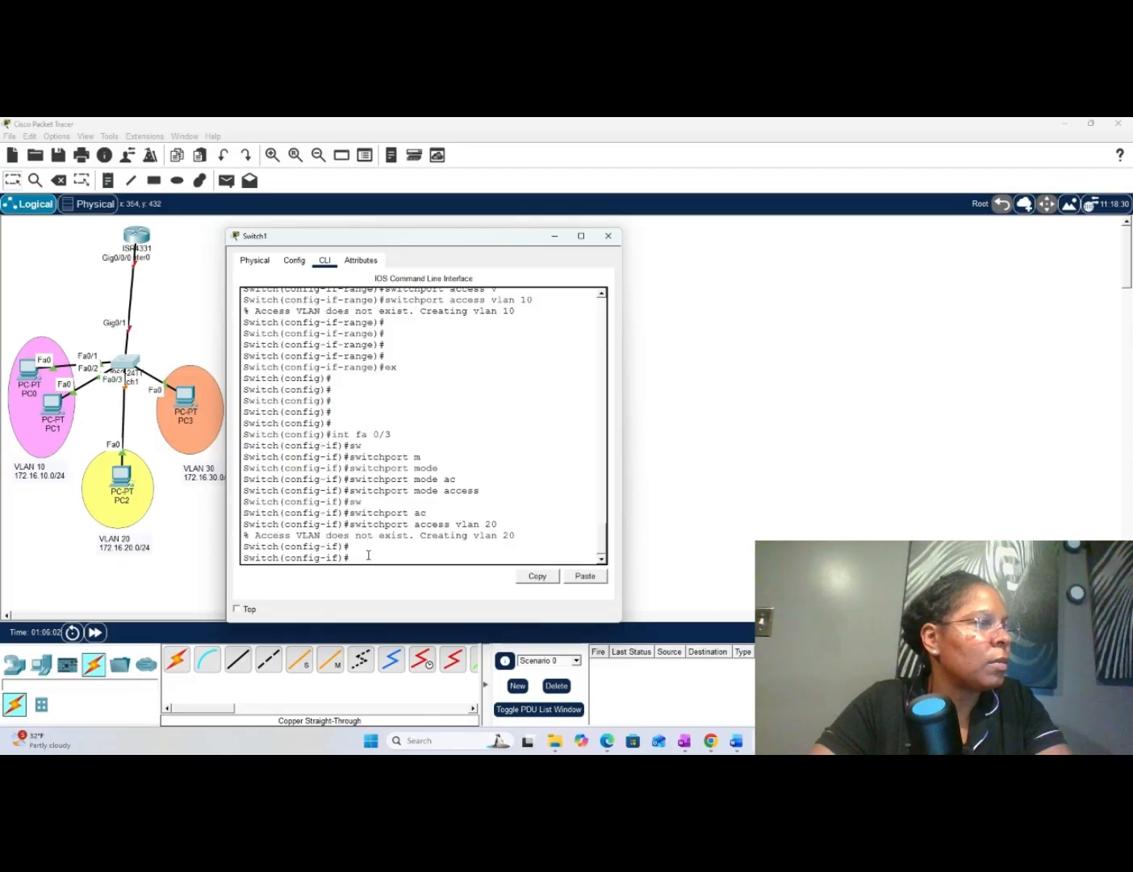
key("Return")
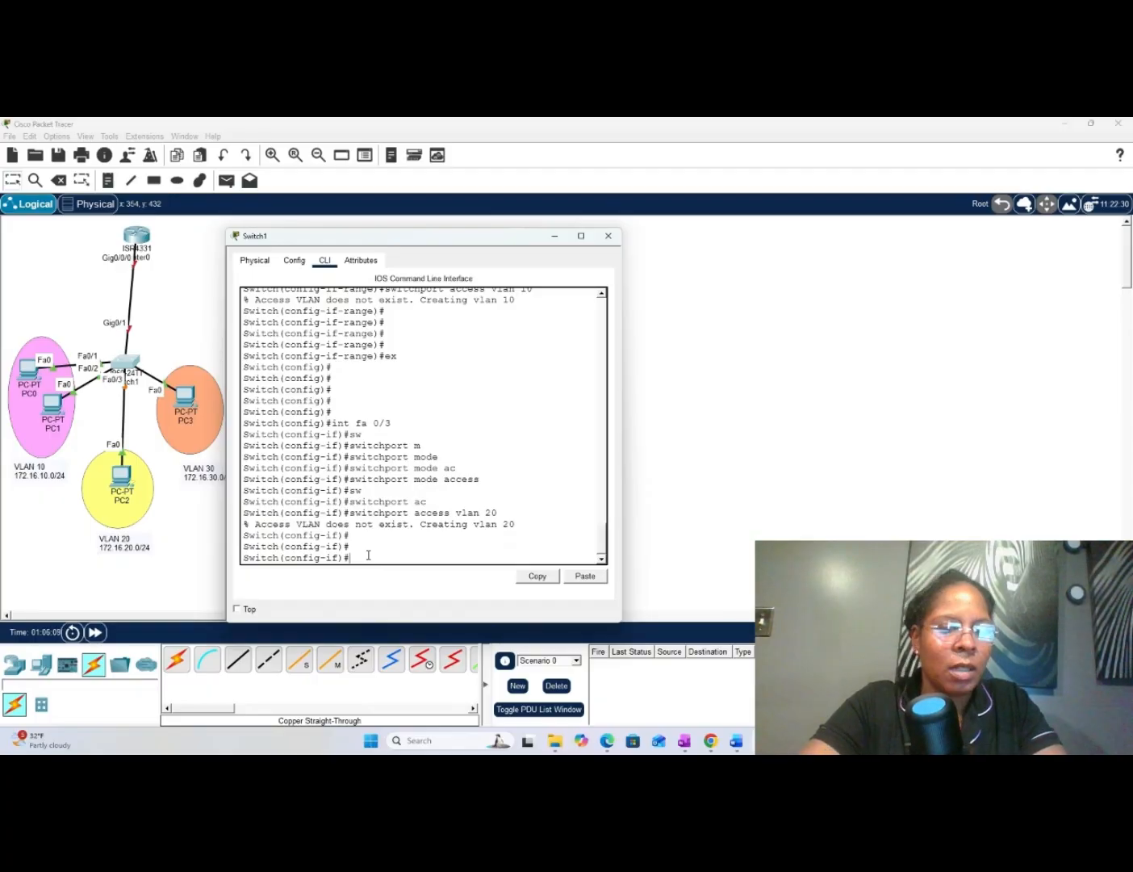
key("Return")
key("Return")
key("Return")
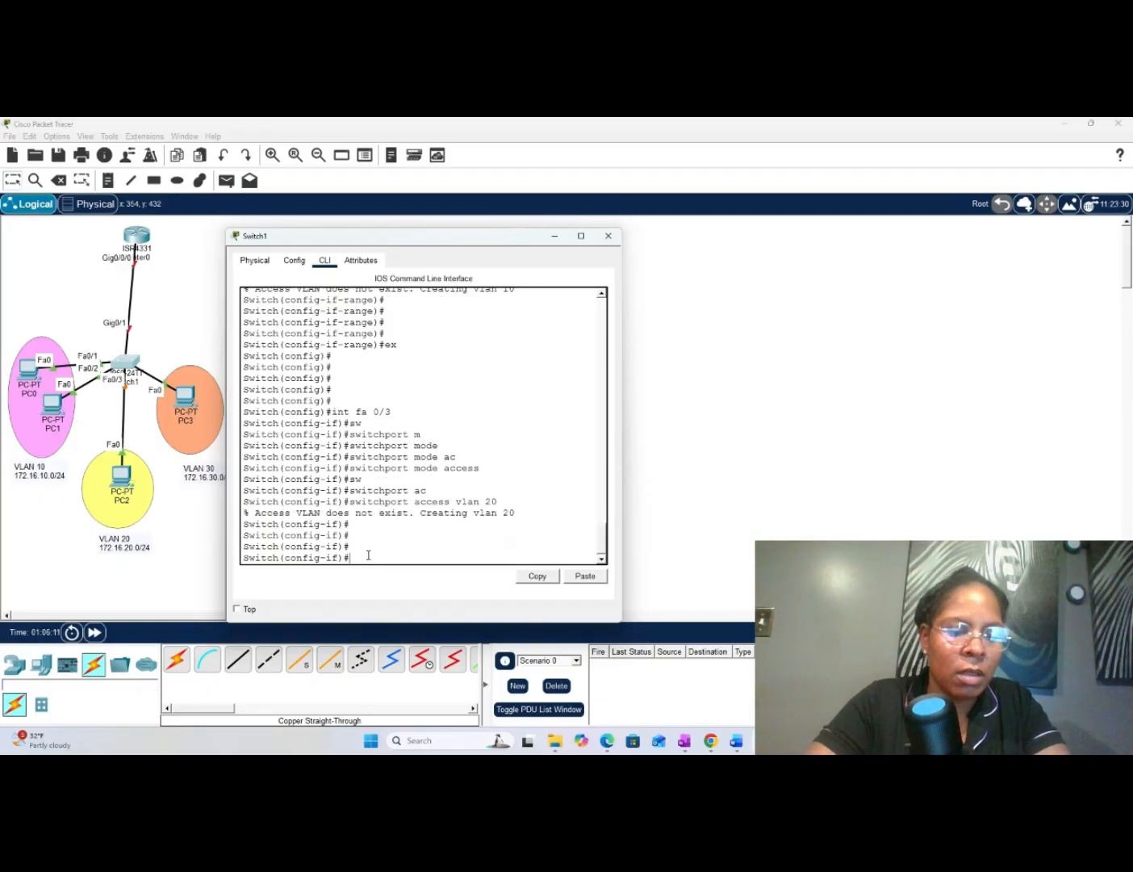
type("e")
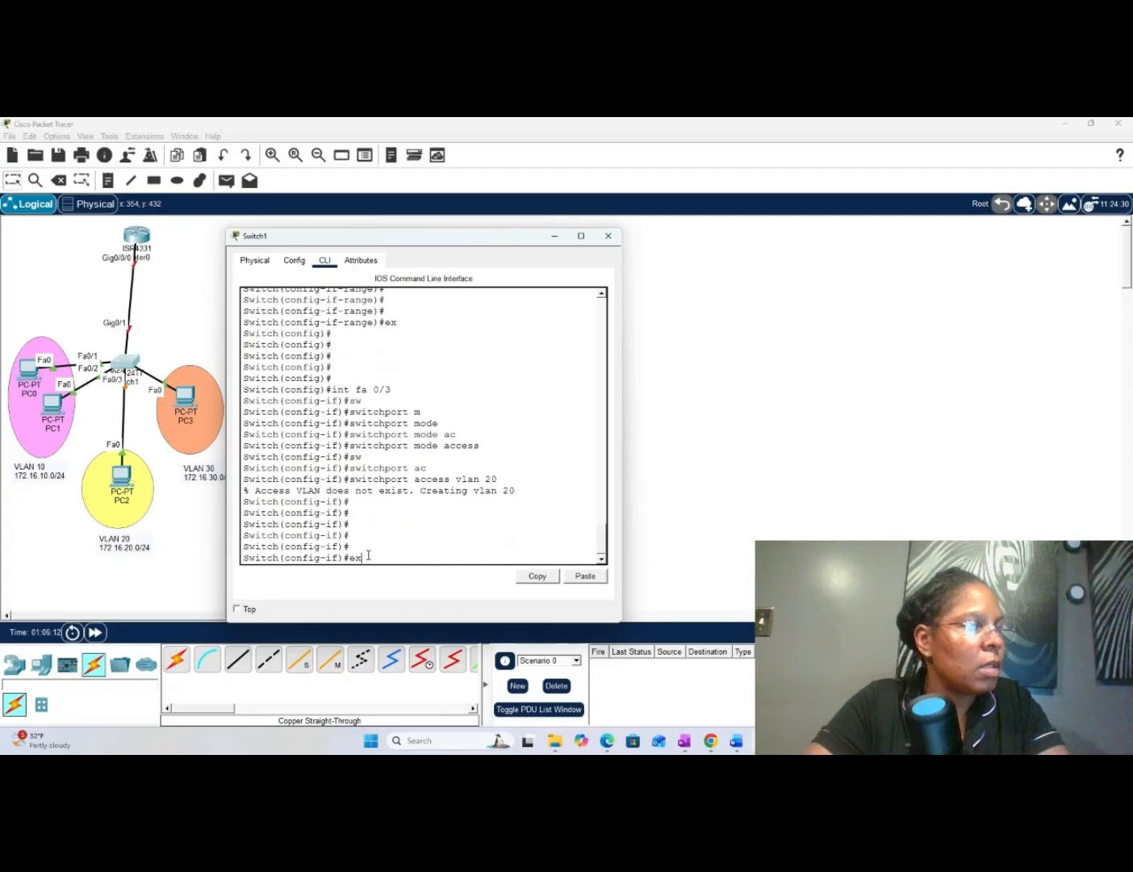
type("x")
key("Return")
key("Return")
key("Return")
key("Return")
key("Return")
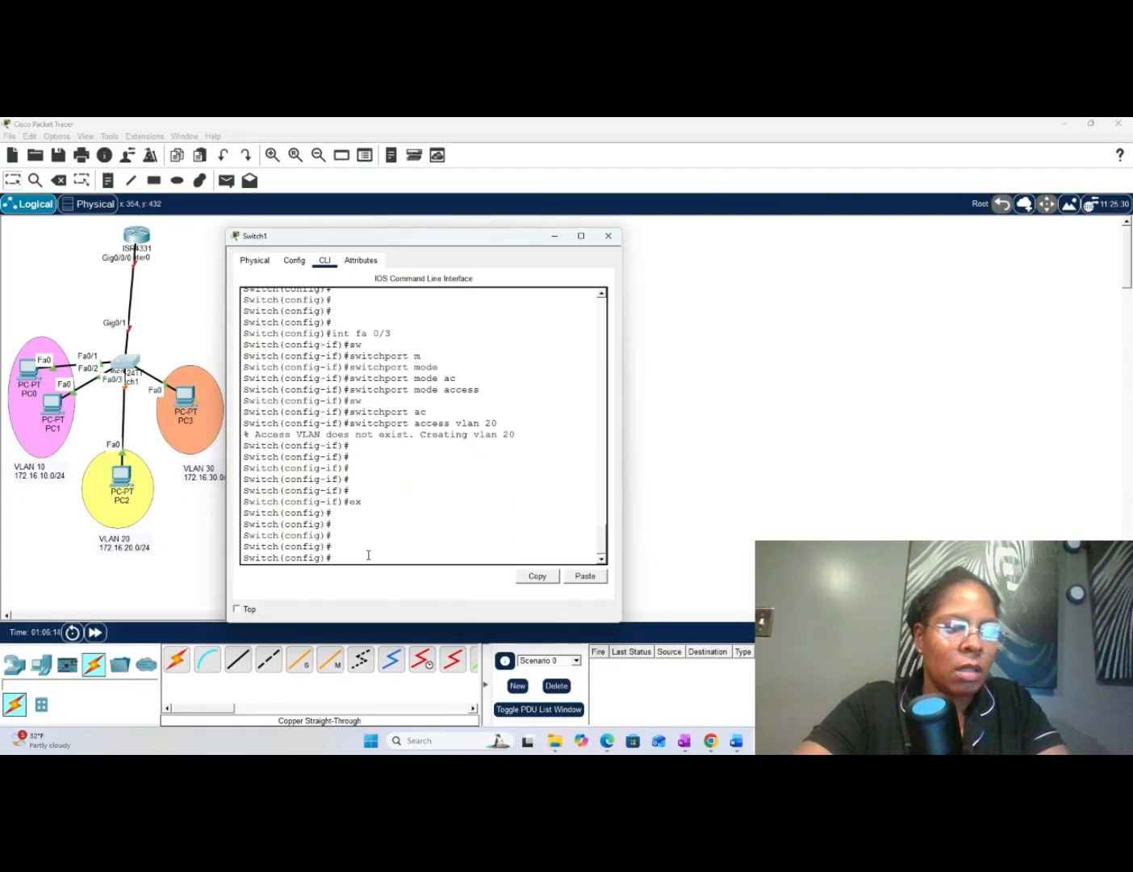
- Enter interface configuration for port fa 0/4 with int fa 0/4
type("inf f")
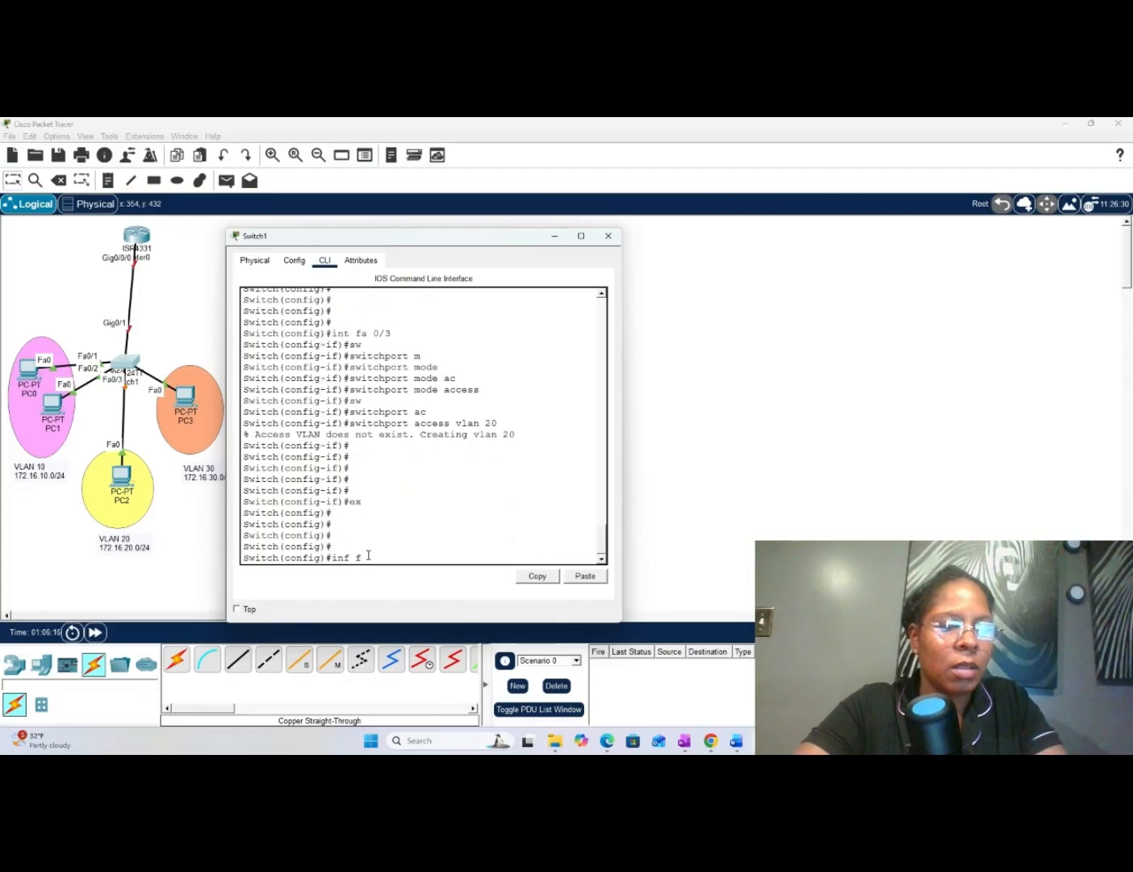
type("a")
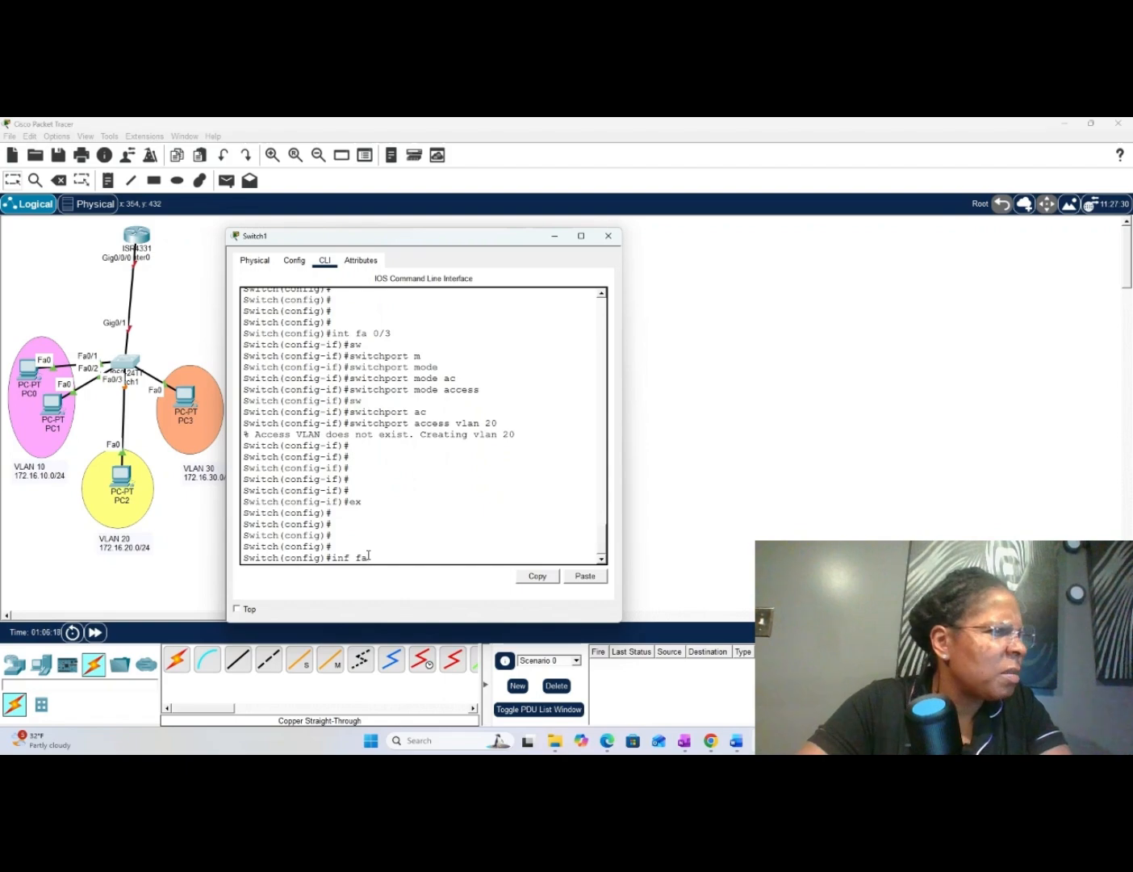
key("BackSpace")
key("BackSpace")
key("BackSpace")
type("t f")
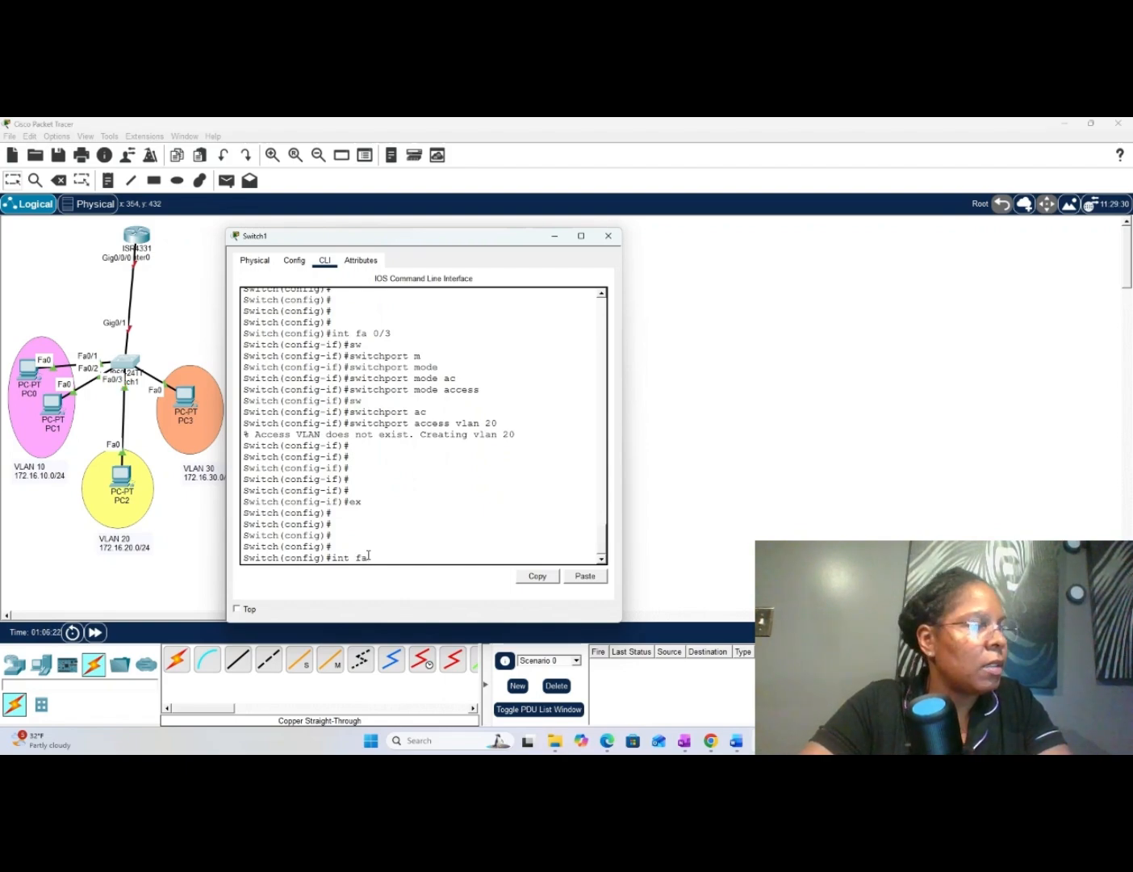
type("a f")
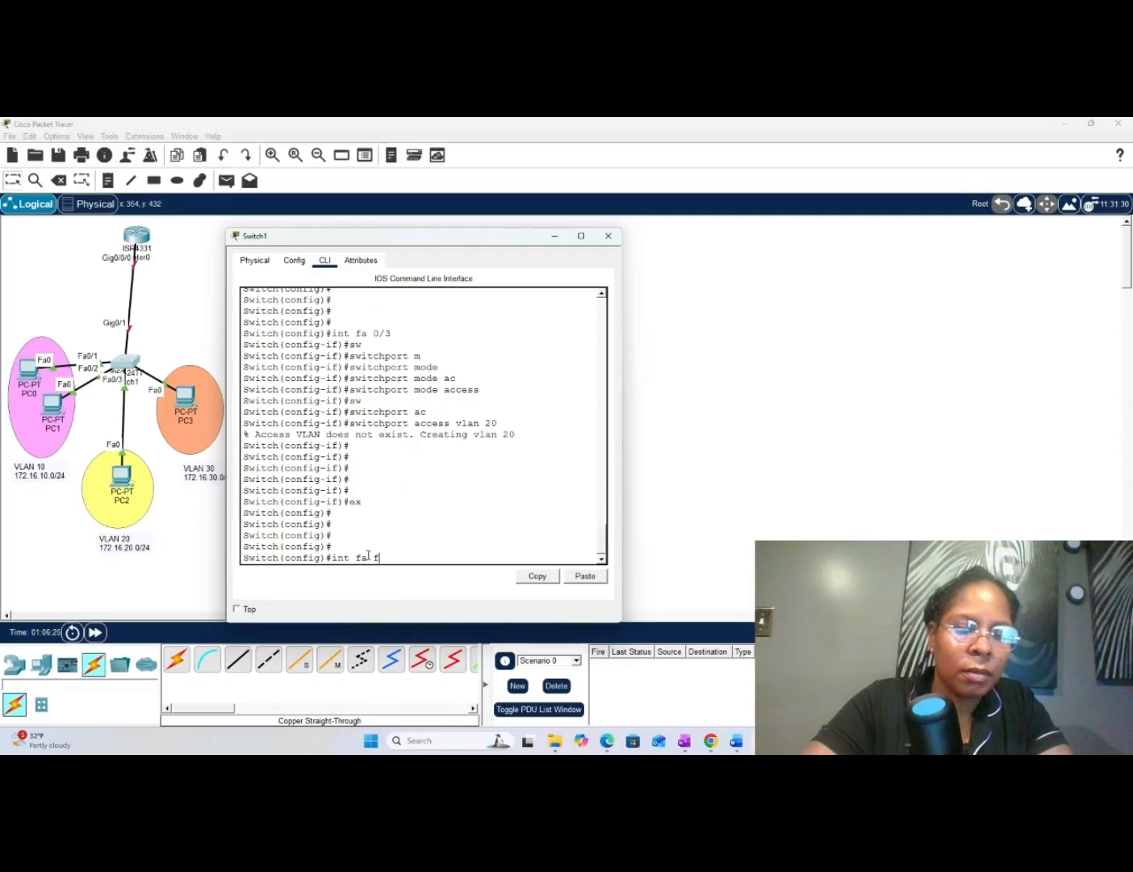
key("BackSpace")
type("0/")
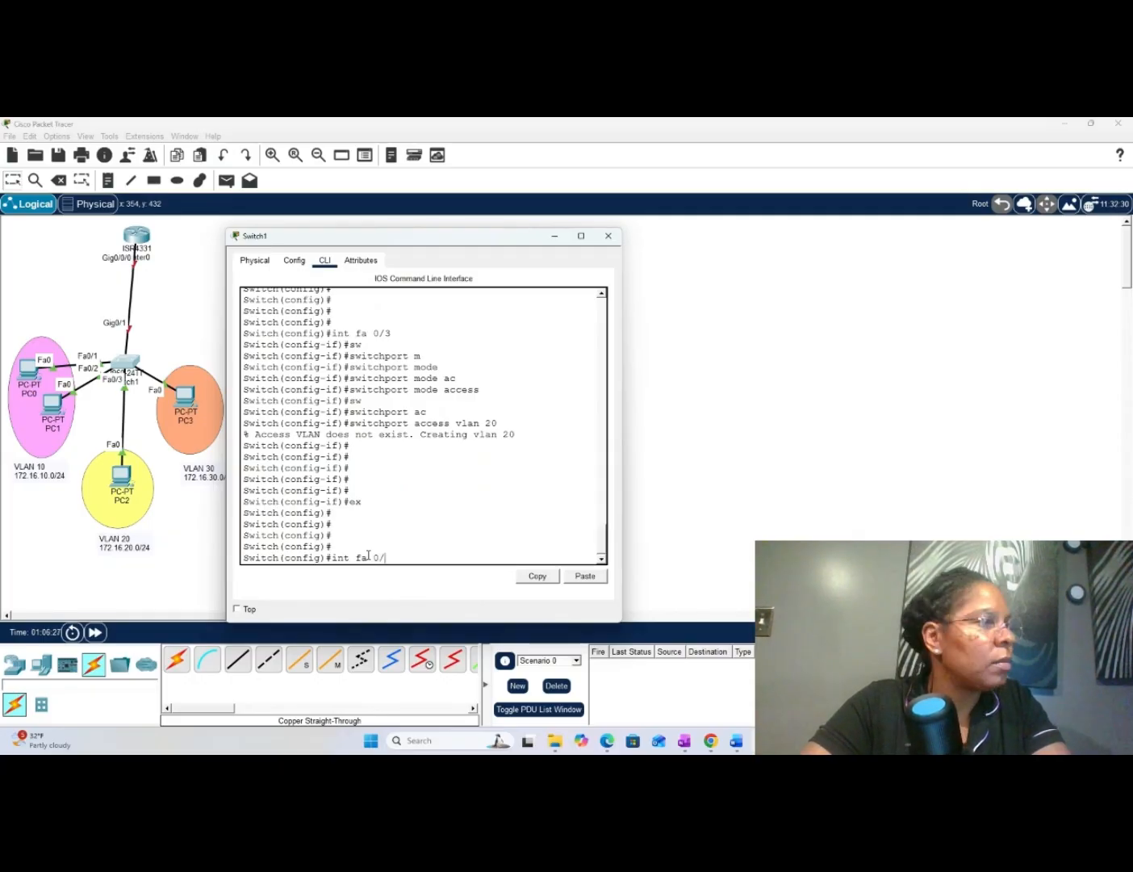
type("4")
key("Return")
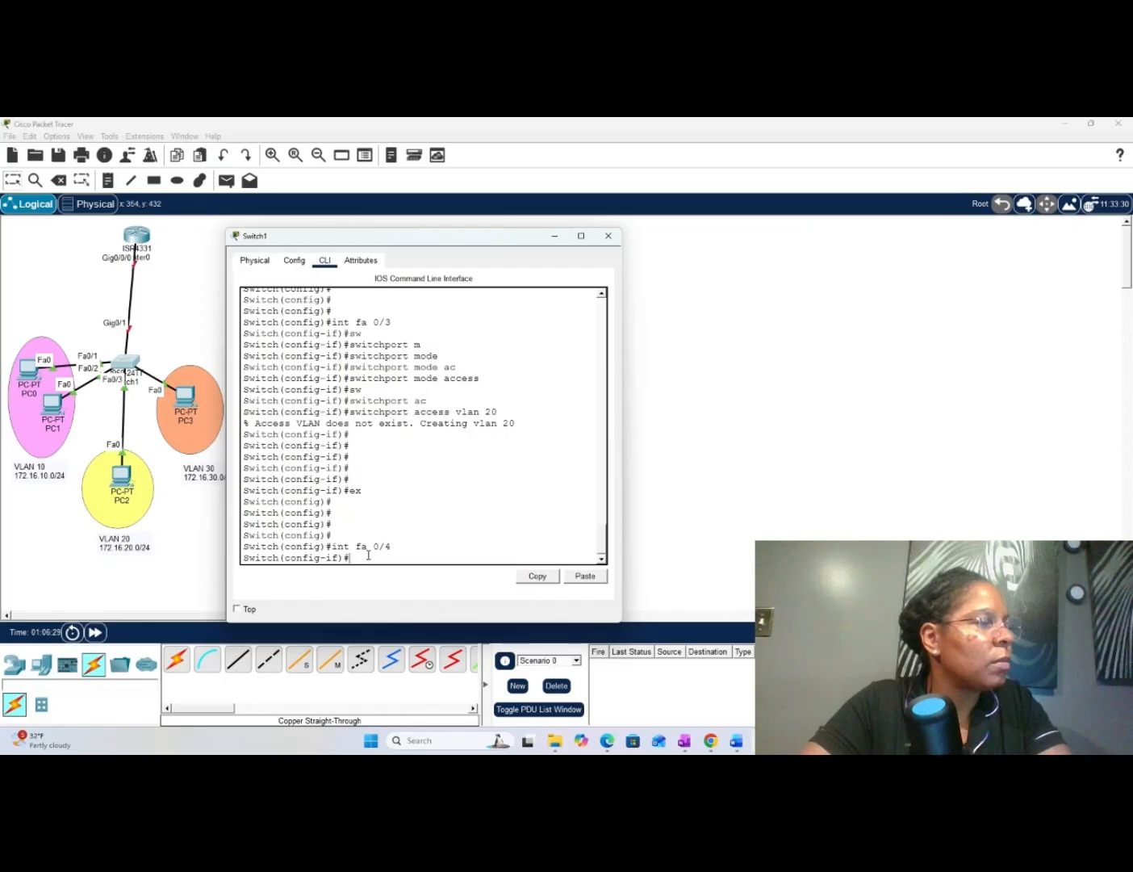
- Set port fa 0/4 to access mode with switchport mode access
type("sw")
key("Tab")
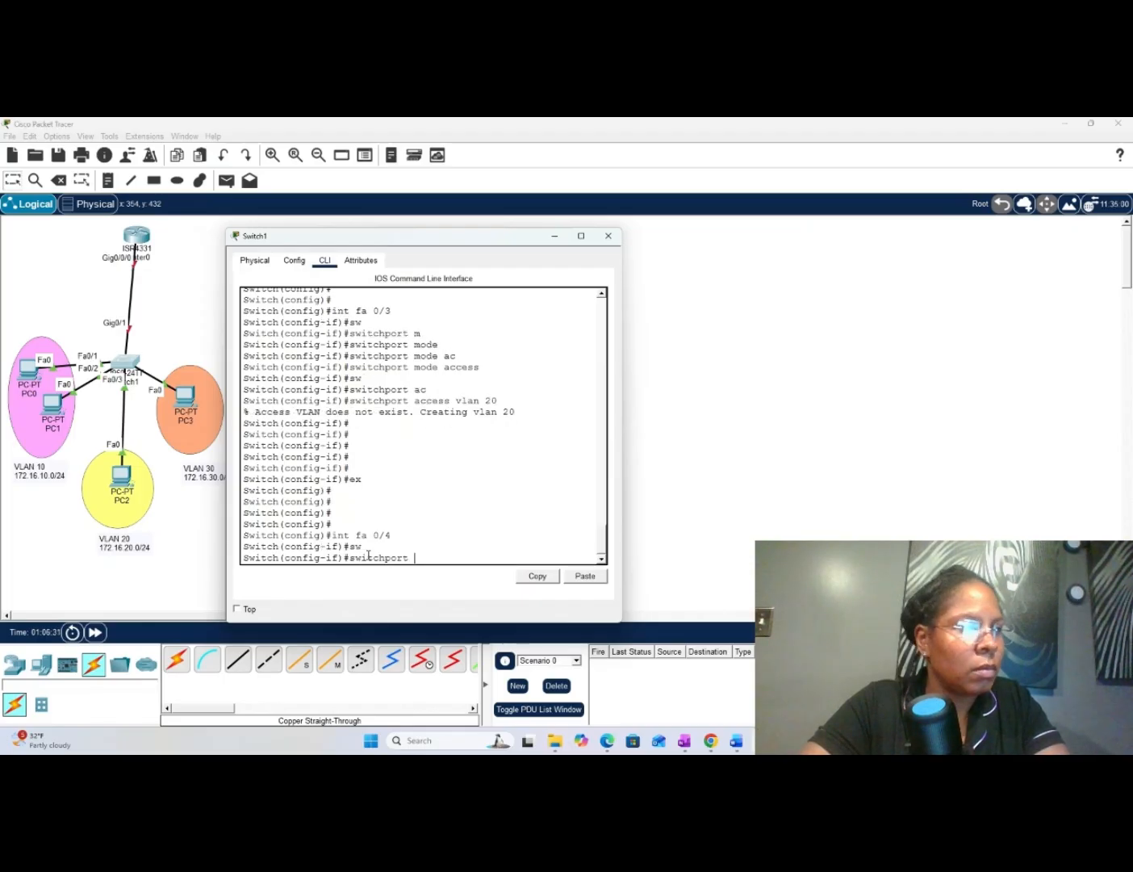
type("m")
key("Tab")
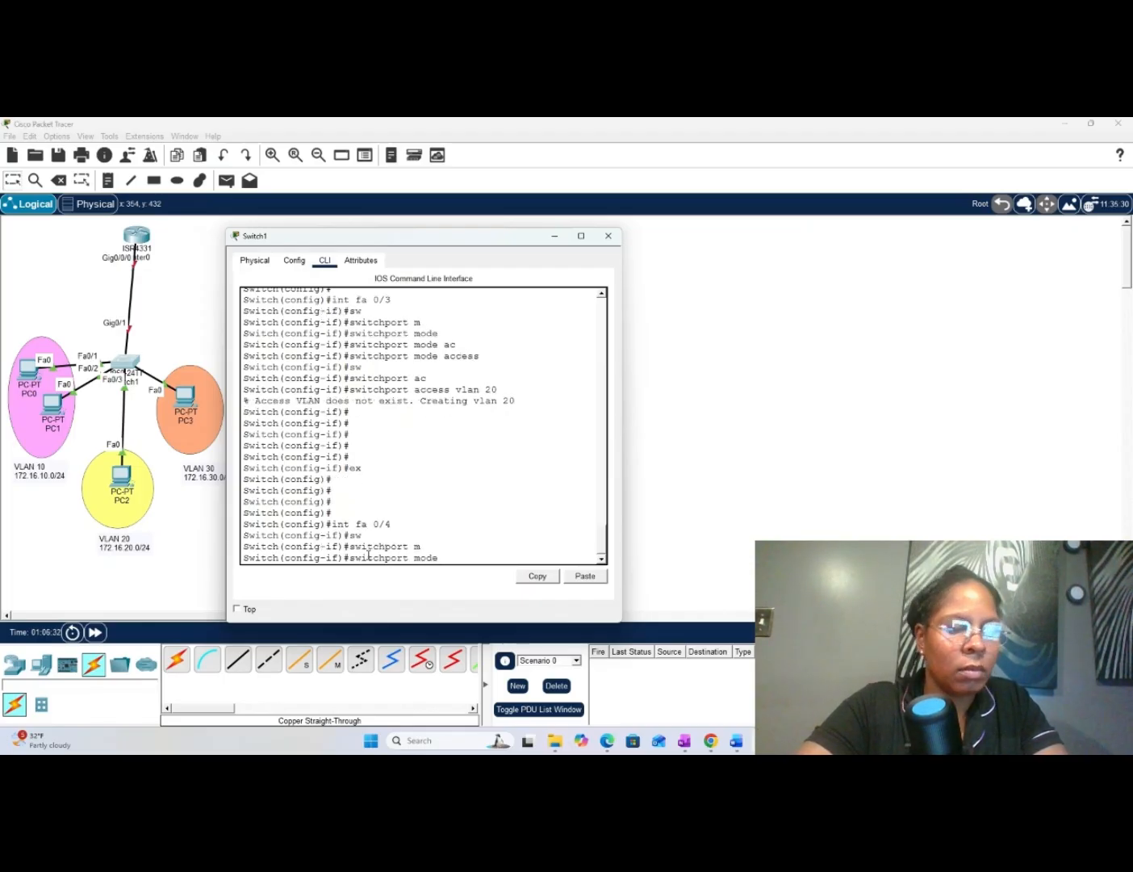
type("ac")
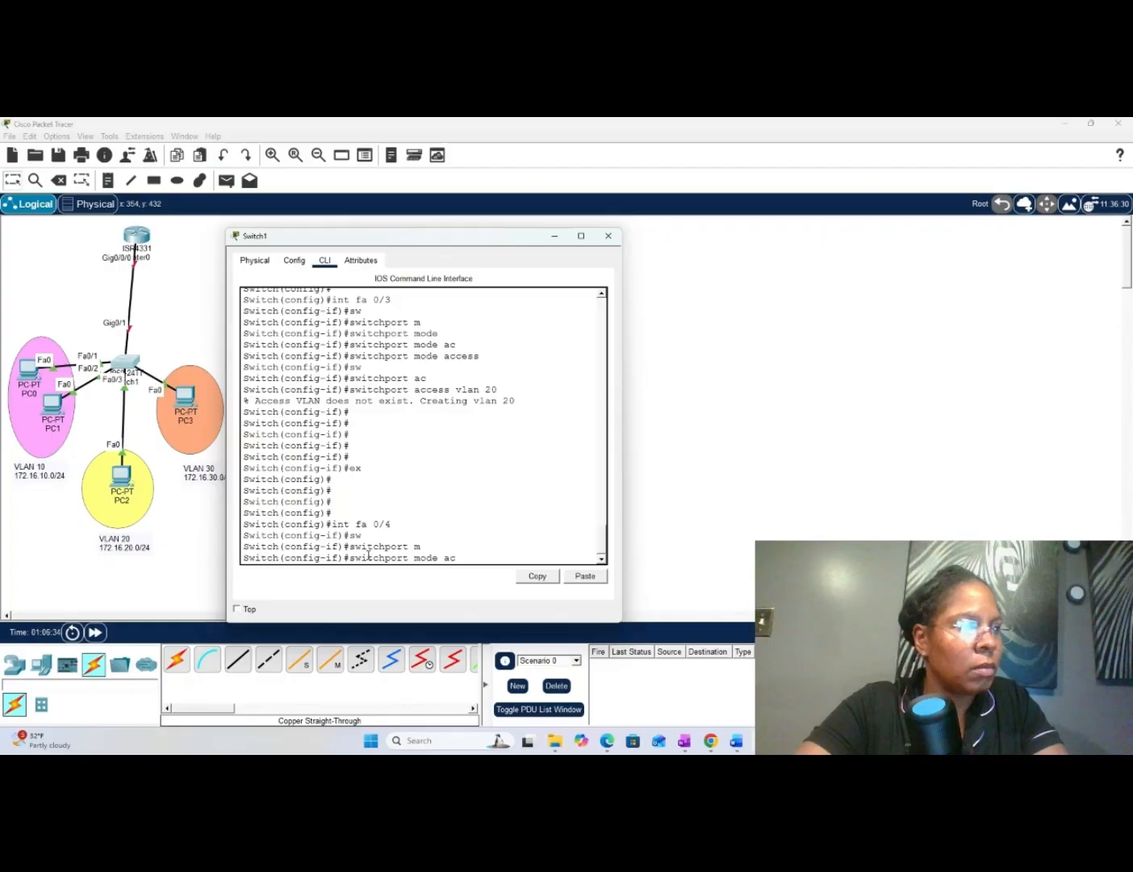
key("Tab")
key("Return")
- Assign port fa 0/4 to VLAN 30 with switchport access vlan 30
type("sw")
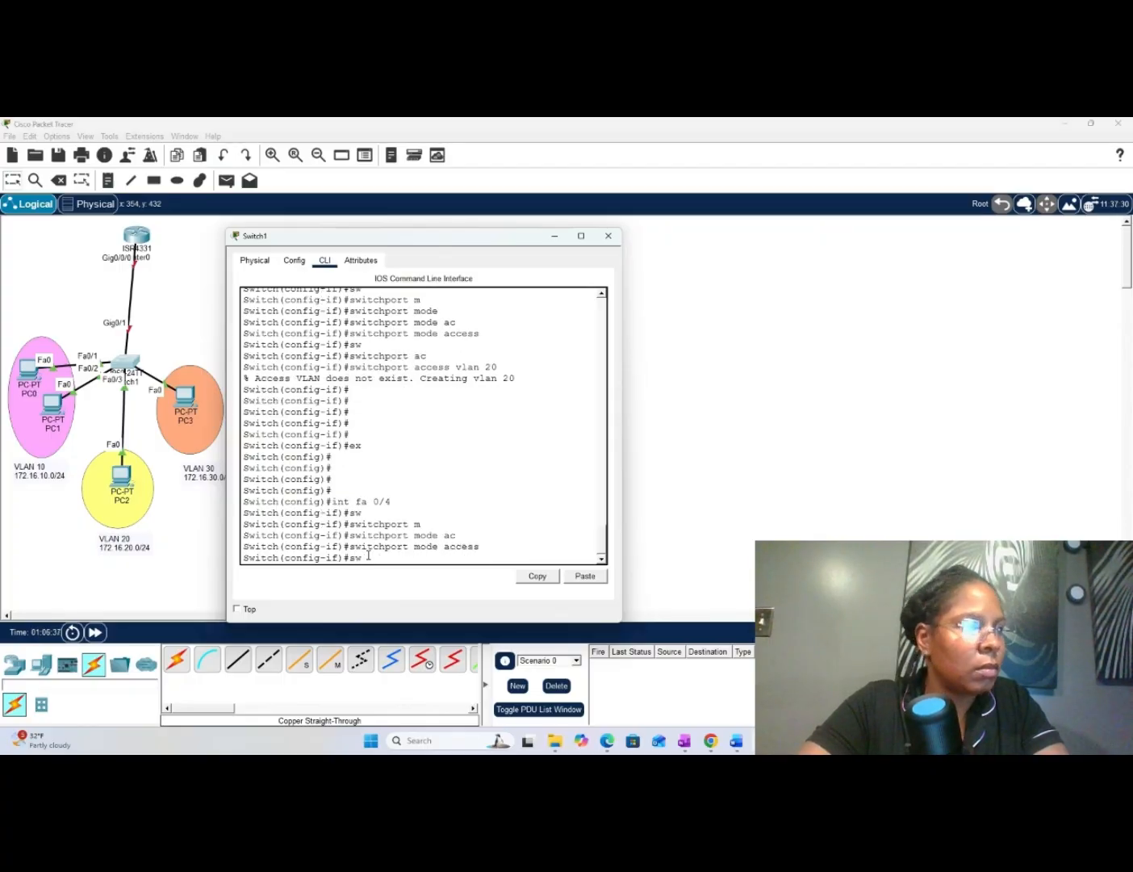
key("Tab")
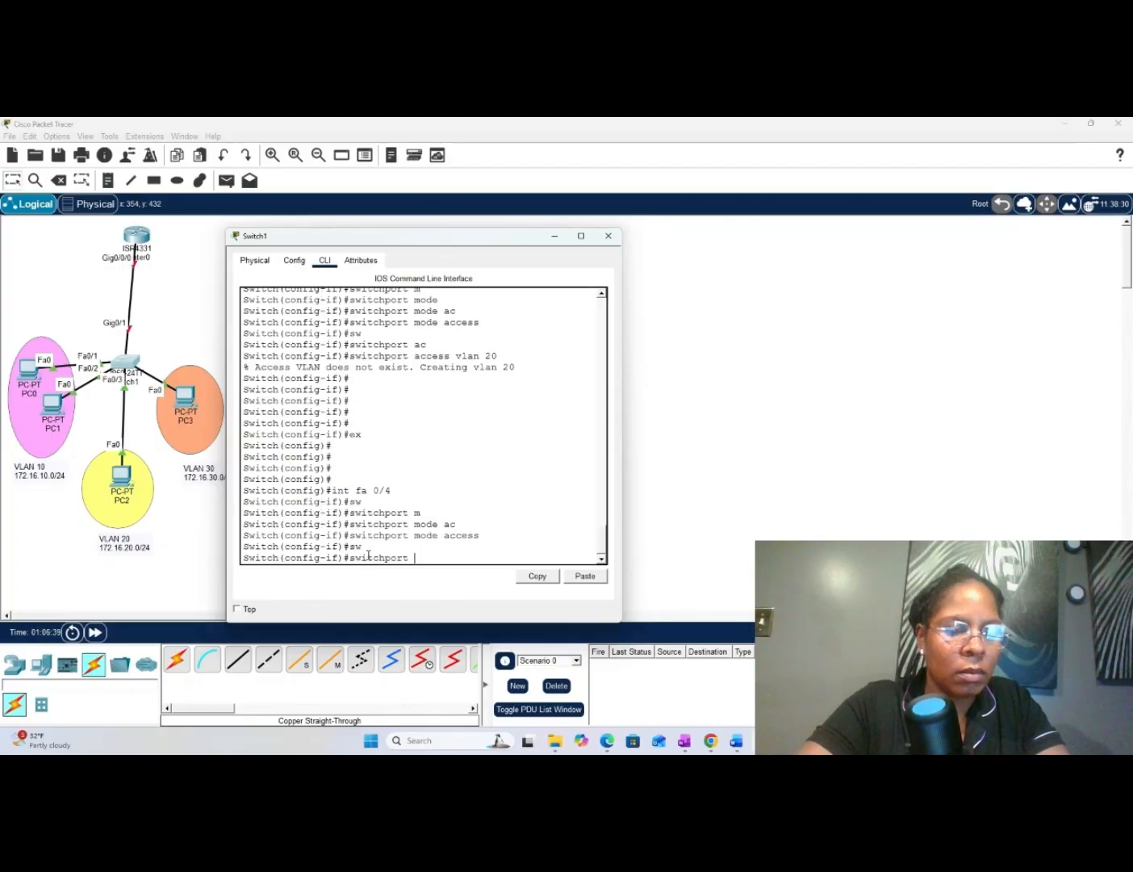
type("ac")
key("Tab")
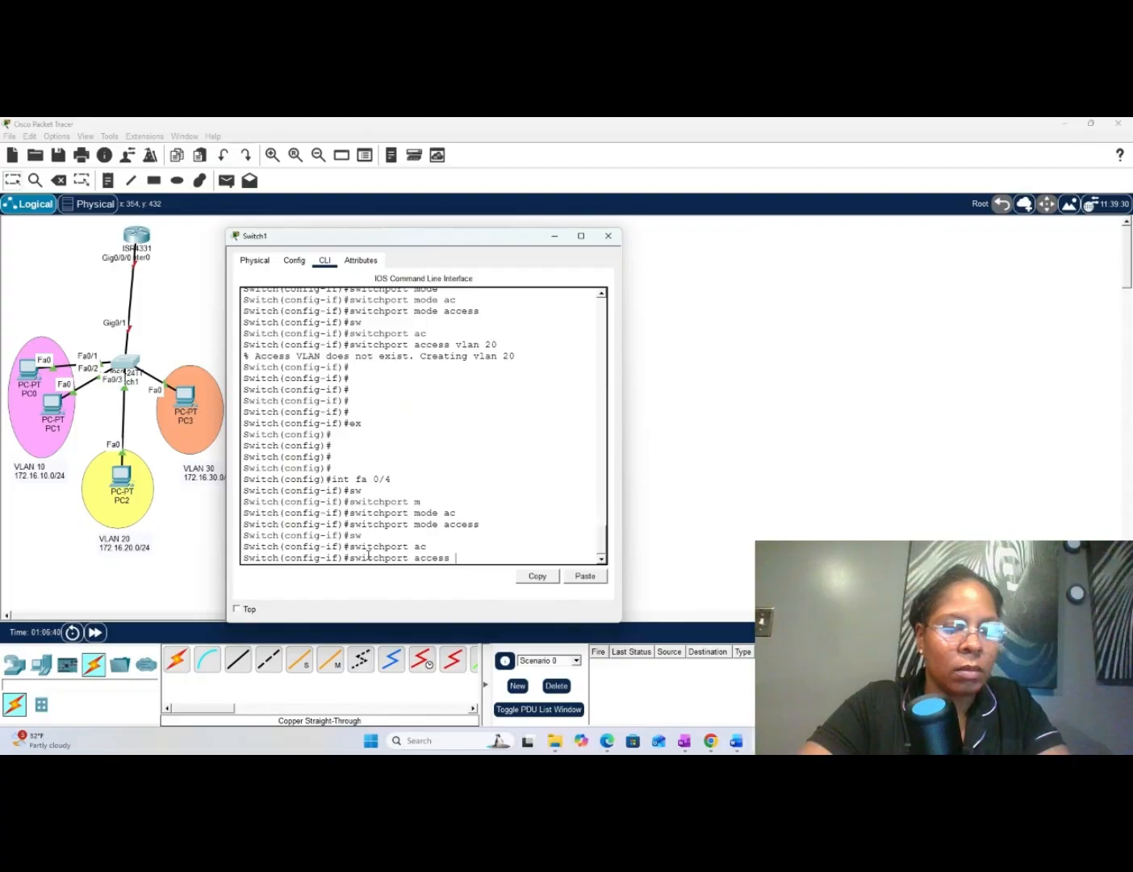
type("vlan")
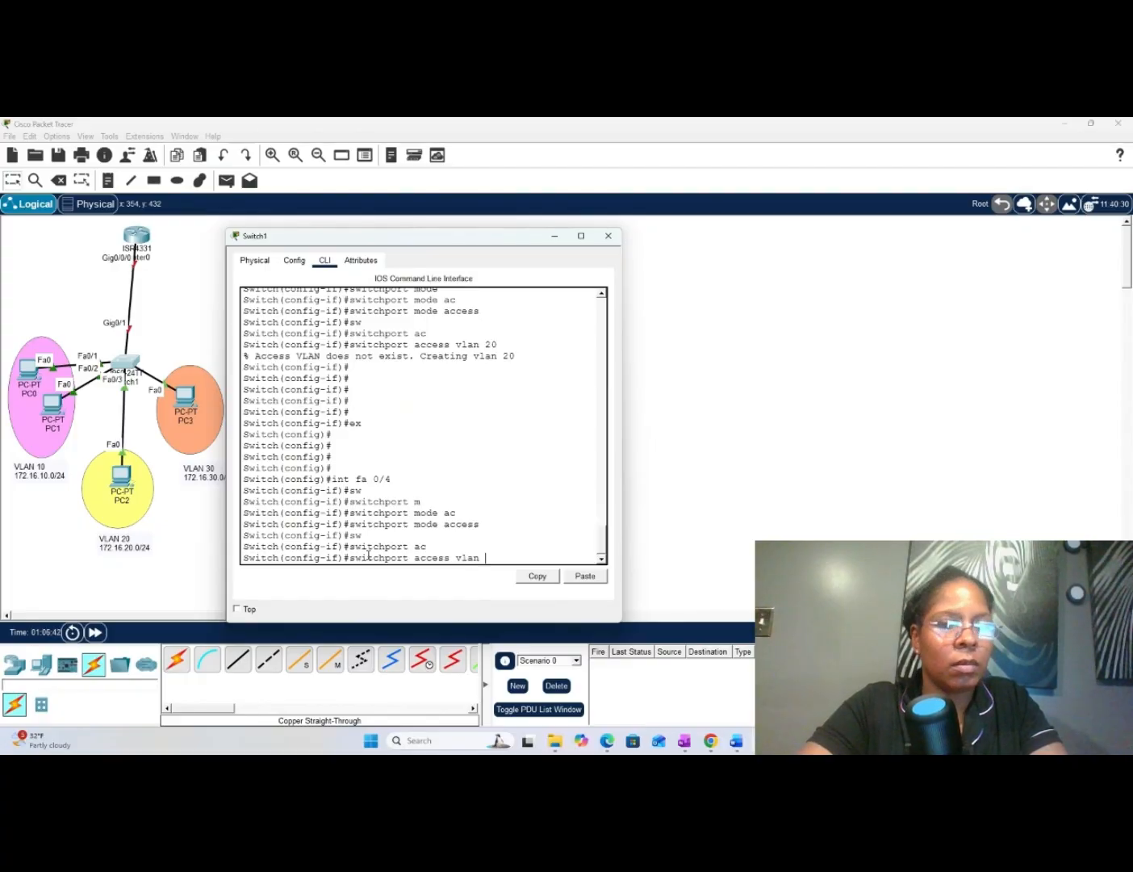
type(" 30")
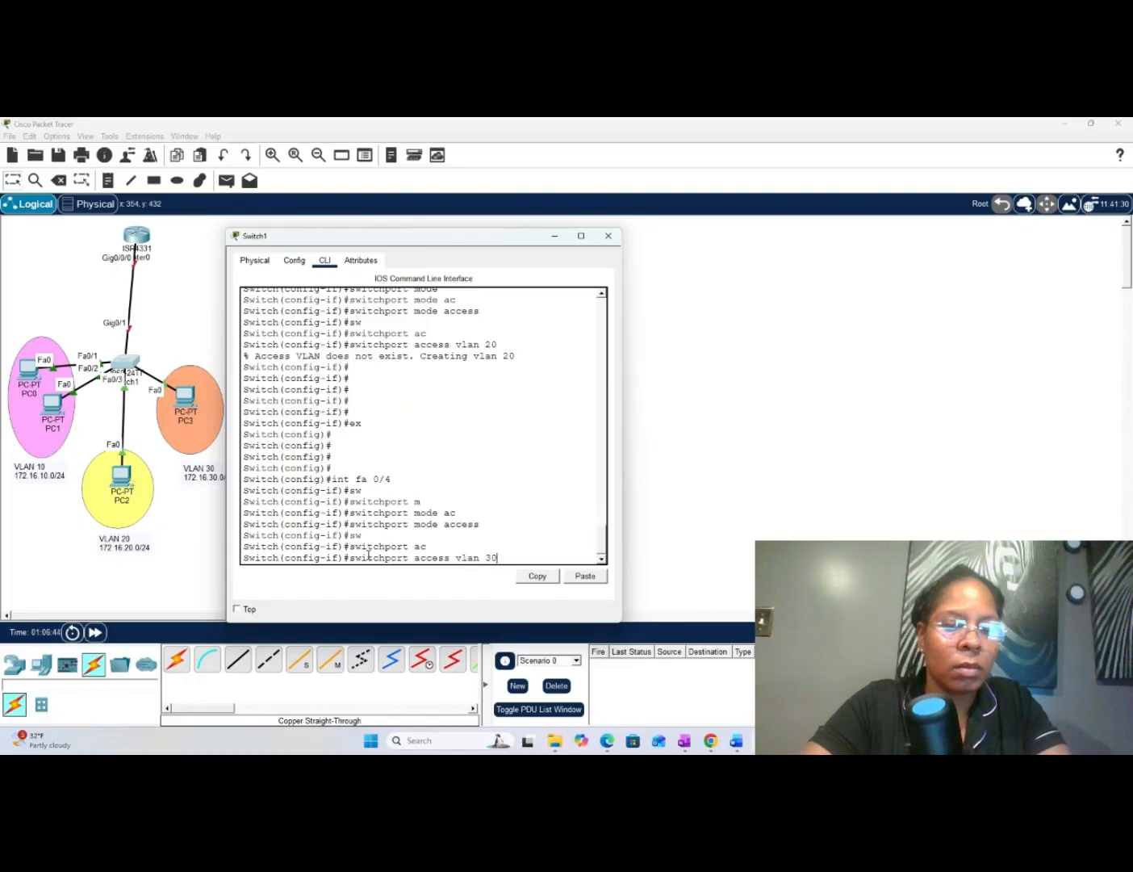
key("Return")
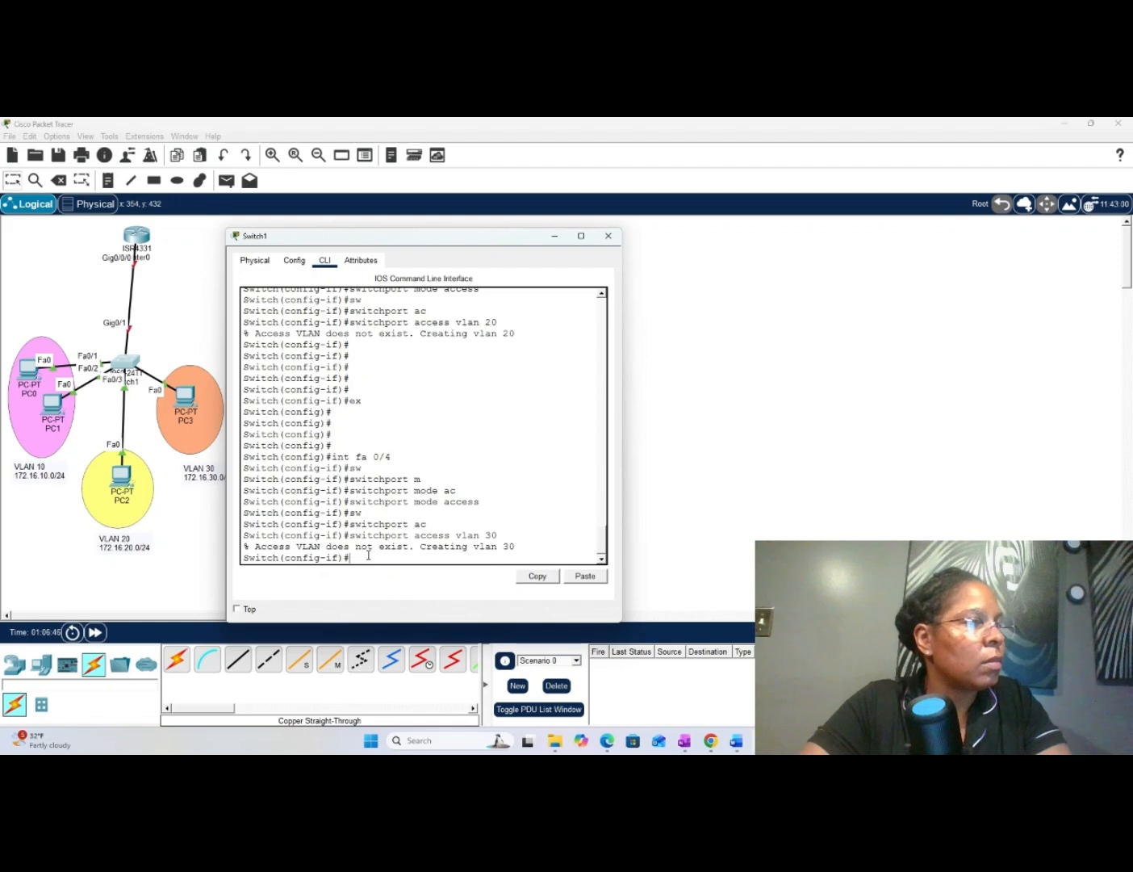
- Exit interface configuration and global configuration with ex at each level to return to privileged EXEC mode
key("Return")
key("Return")
key("Return")
key("Return")
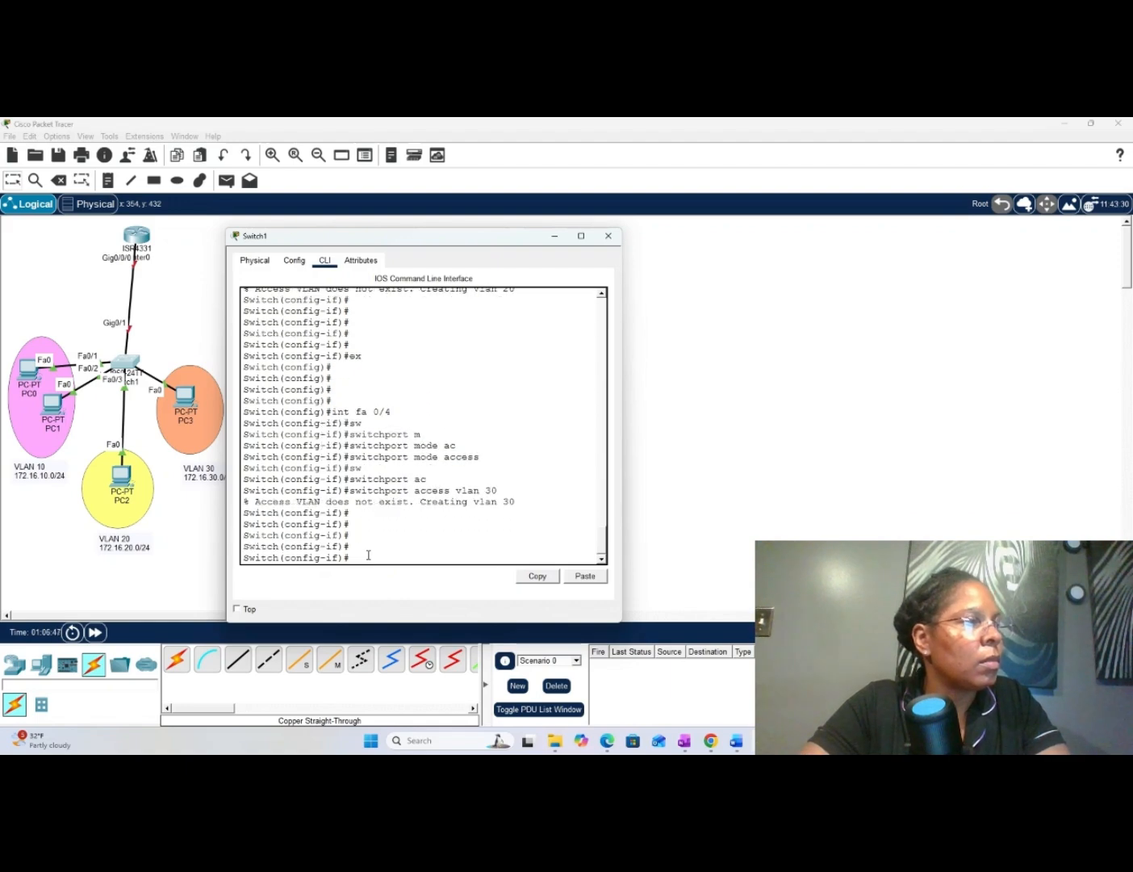
type("ex")
key("Return")
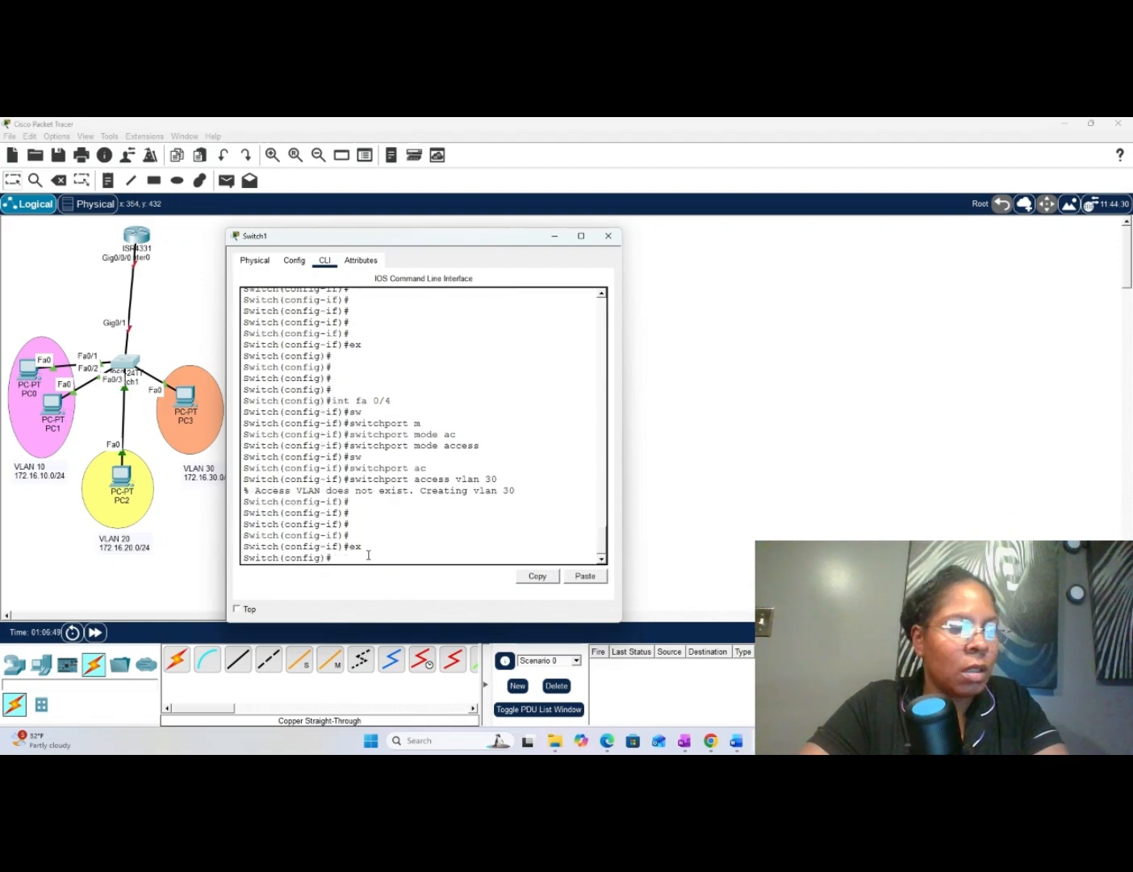
type("ex")
key("Return")
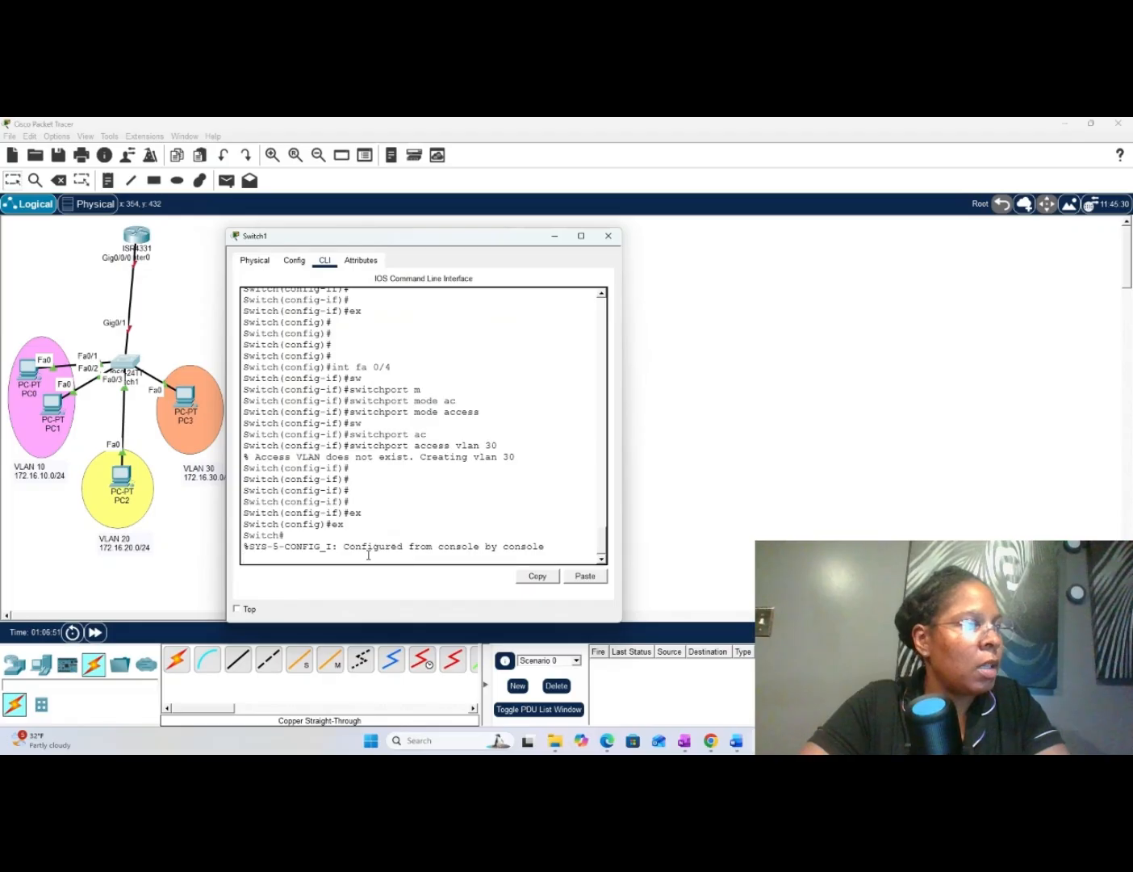
key("Return")
key("Return")
key("Return")
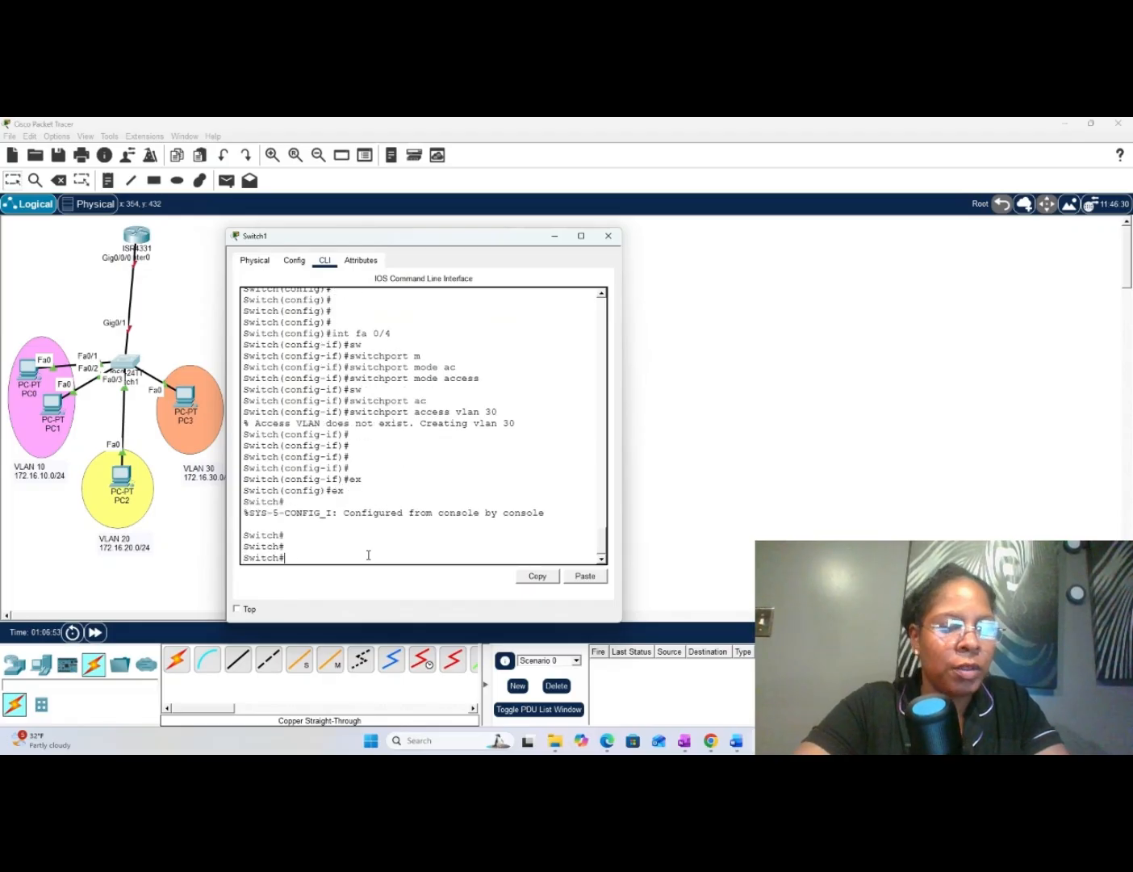
- Display Switch1's VLAN table with sh vlan, widen the window and check the port assignments of VLANs 10, 20 and 30
type("sh vlan")
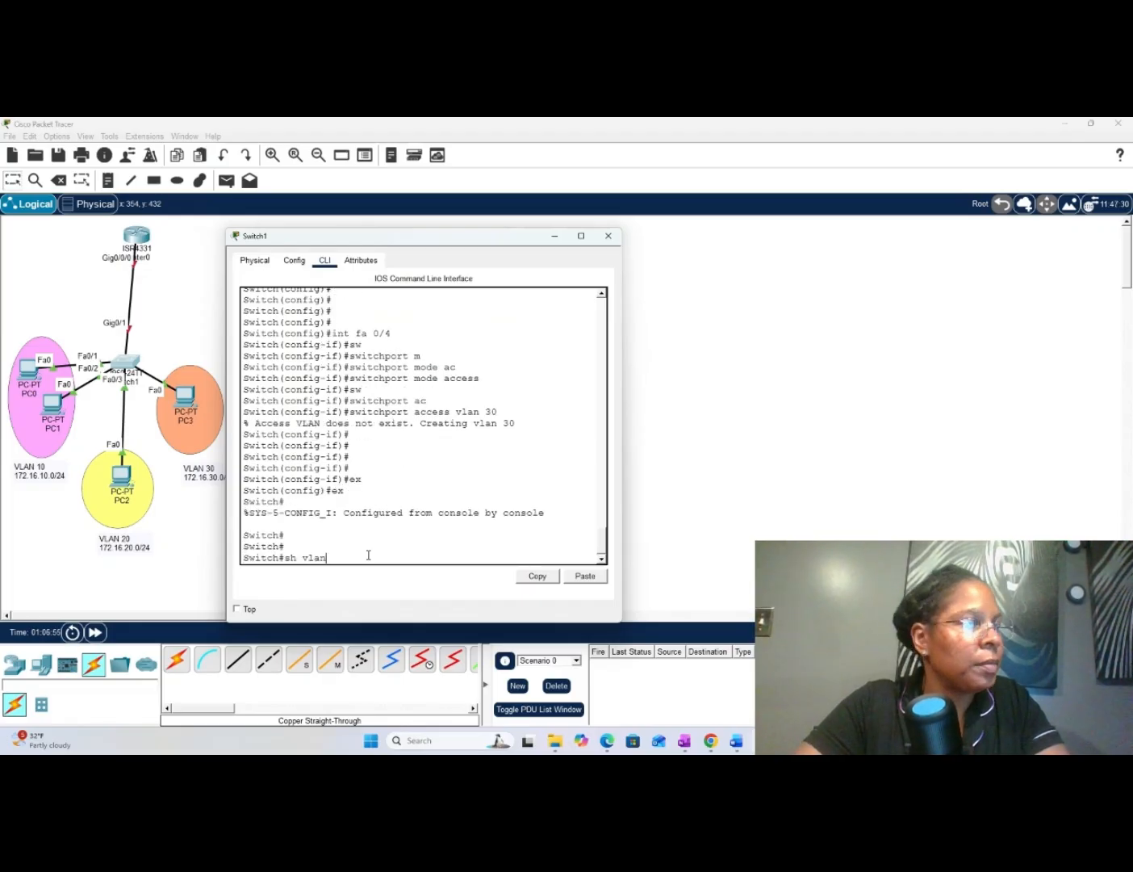
key("Return")
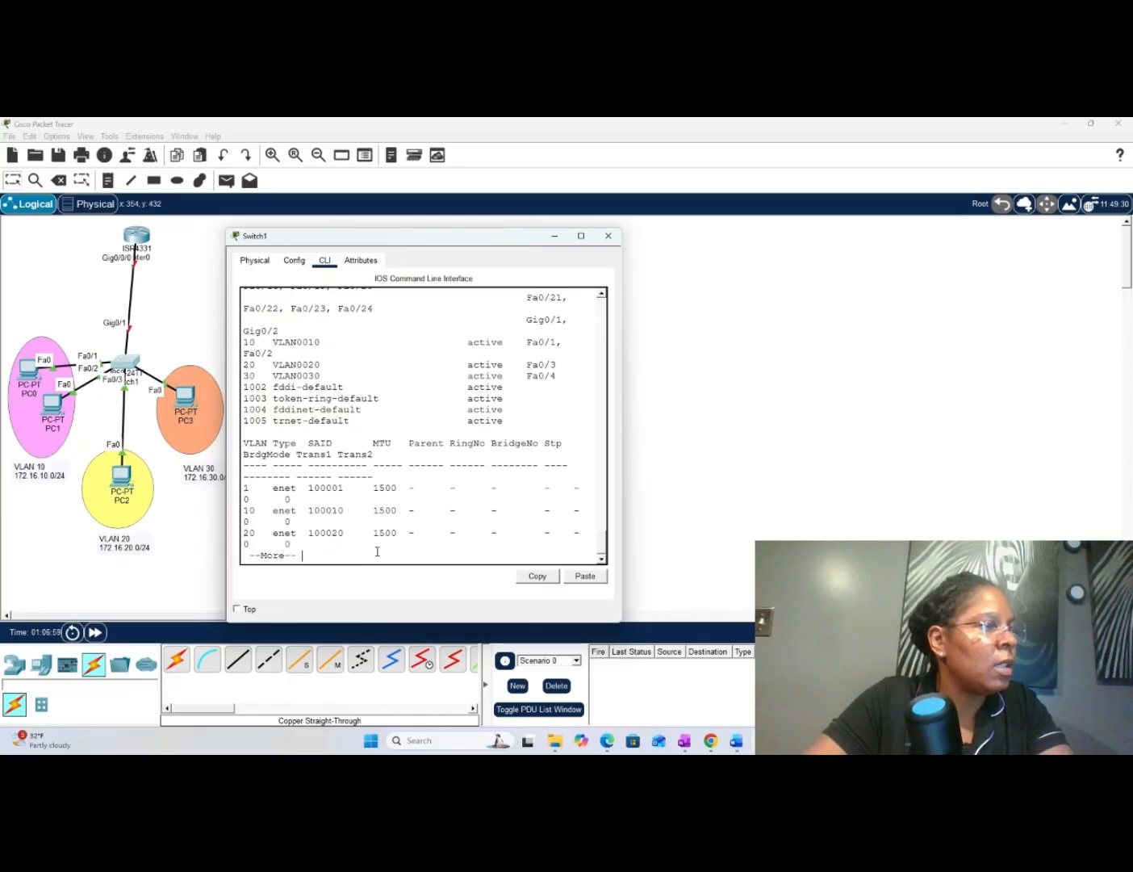
key("space")
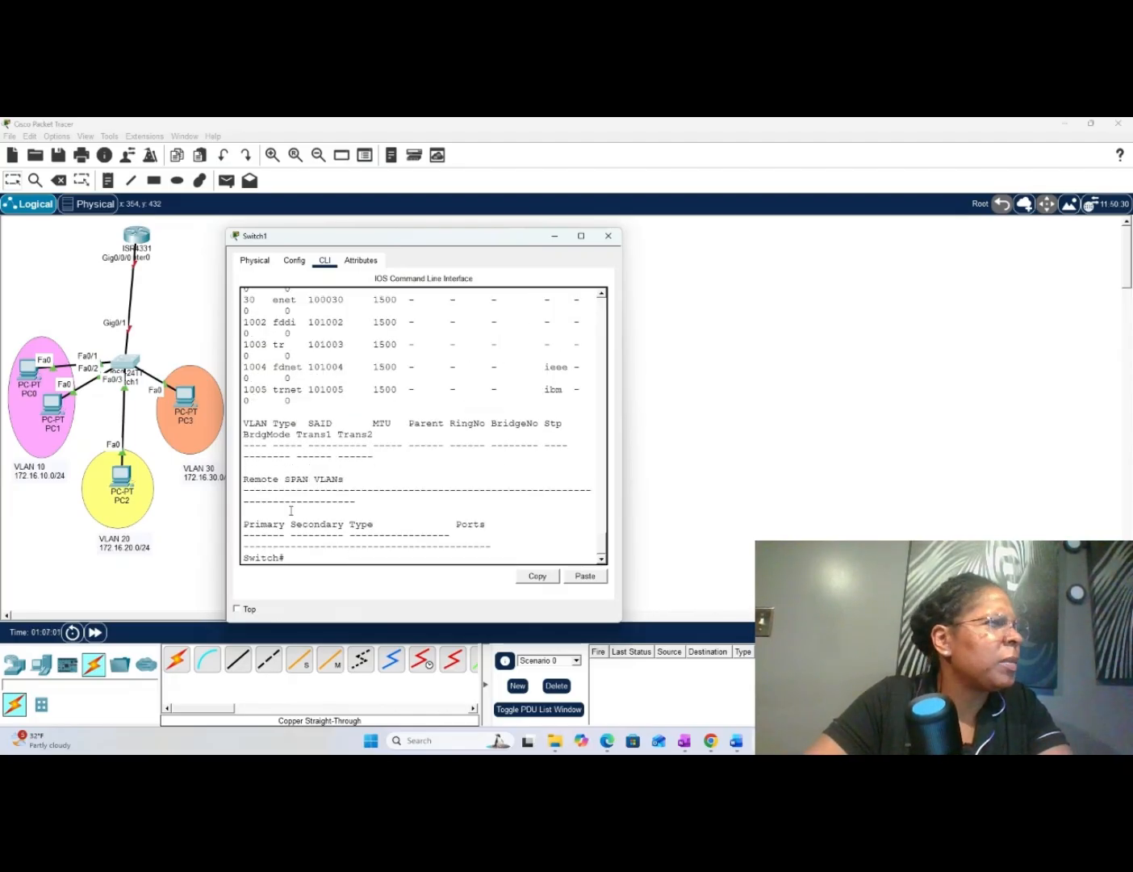
scroll(262, 373, "up", 2)
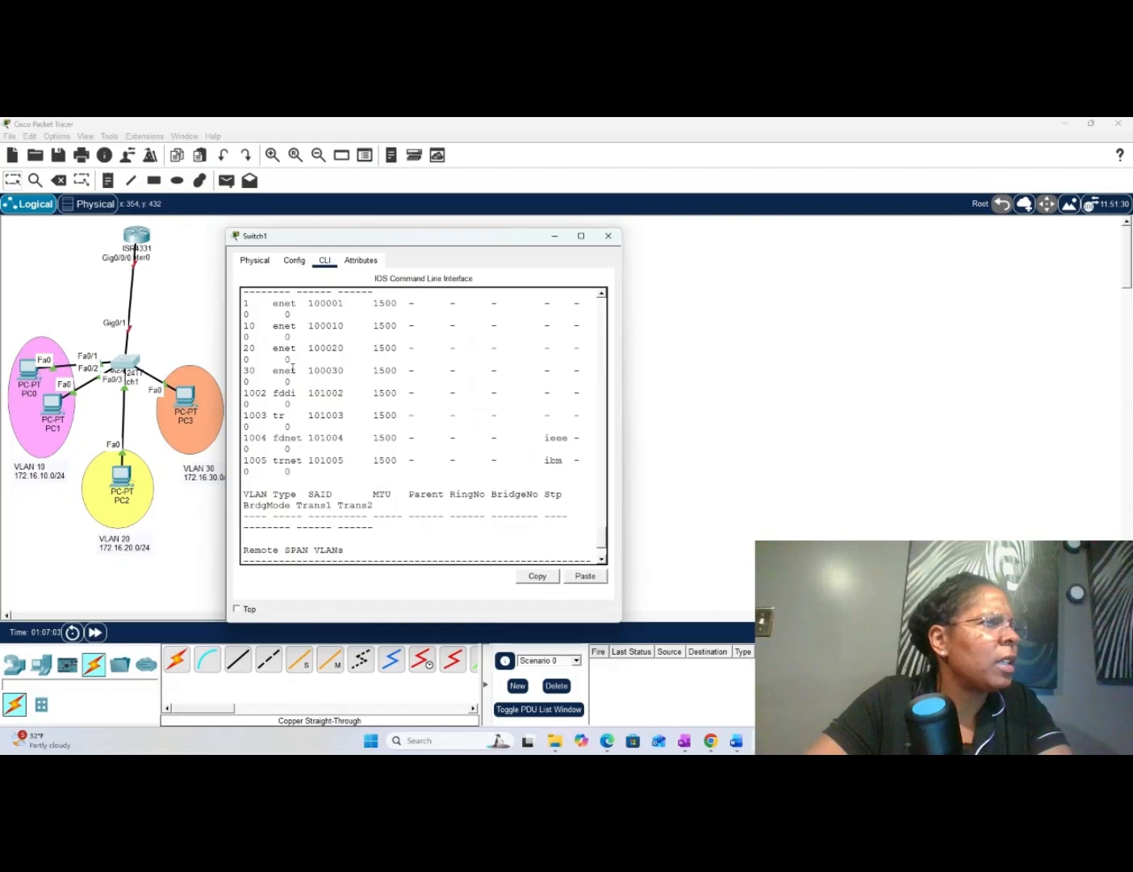
scroll(293, 369, "up", 6)
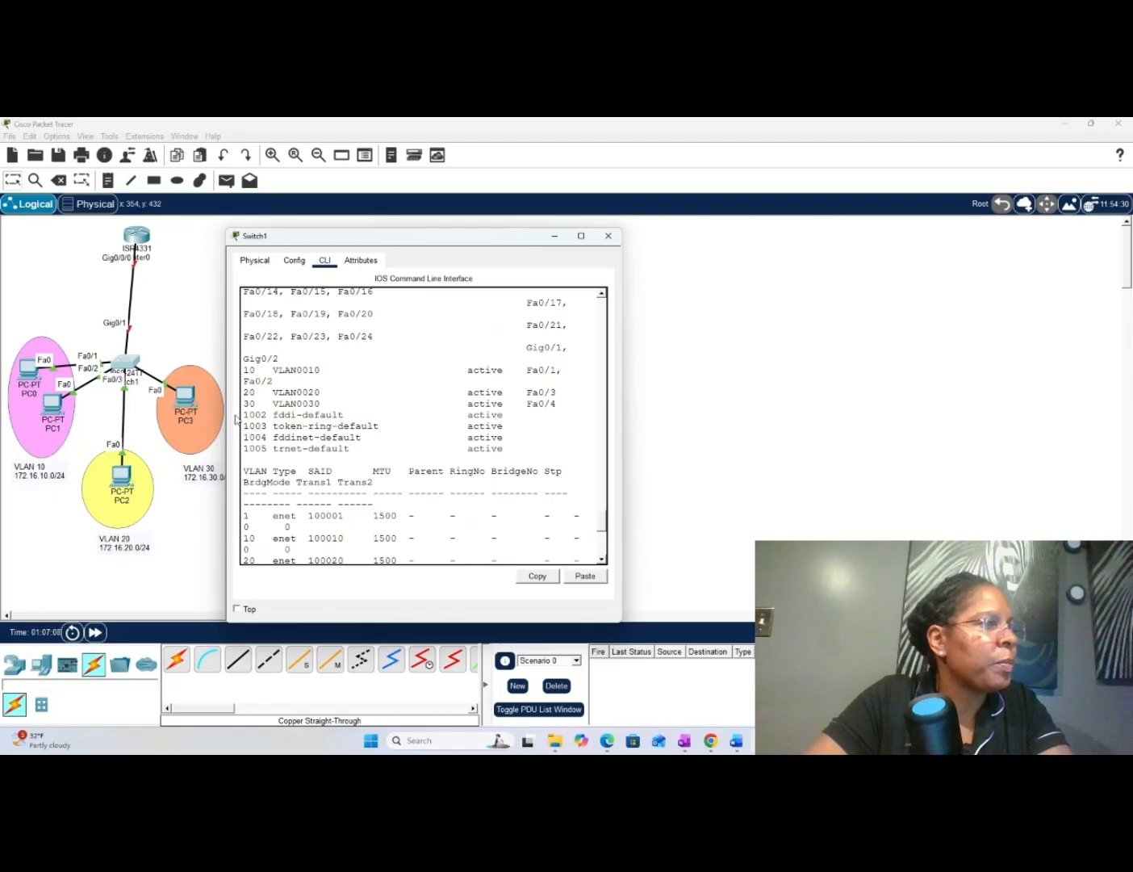
left_click_drag(223, 406, 159, 405)
scroll(343, 413, "up", 2)
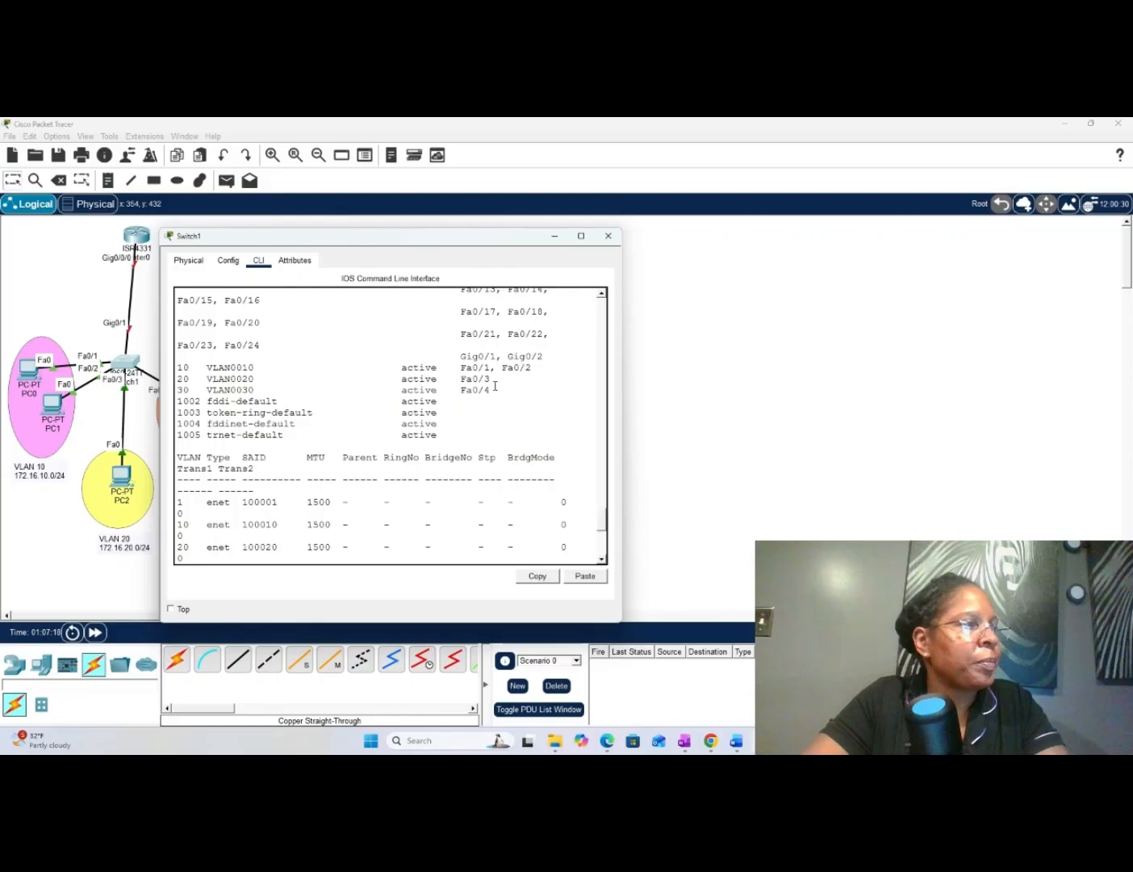
scroll(496, 387, "down", 4)
scroll(323, 493, "down", 4)
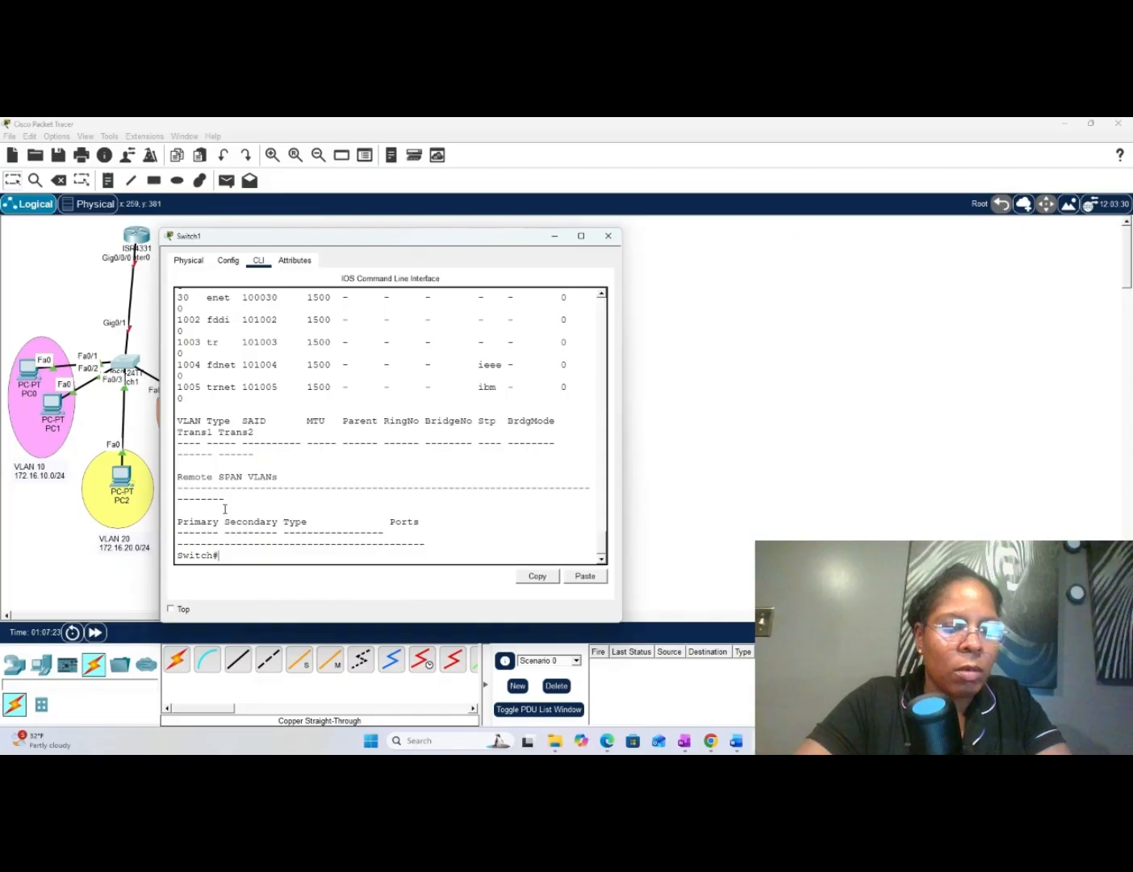
- Enter global configuration mode on Switch1 with conf t
key("Return")
key("Return")
key("Return")
type("e")
key("BackSpace")
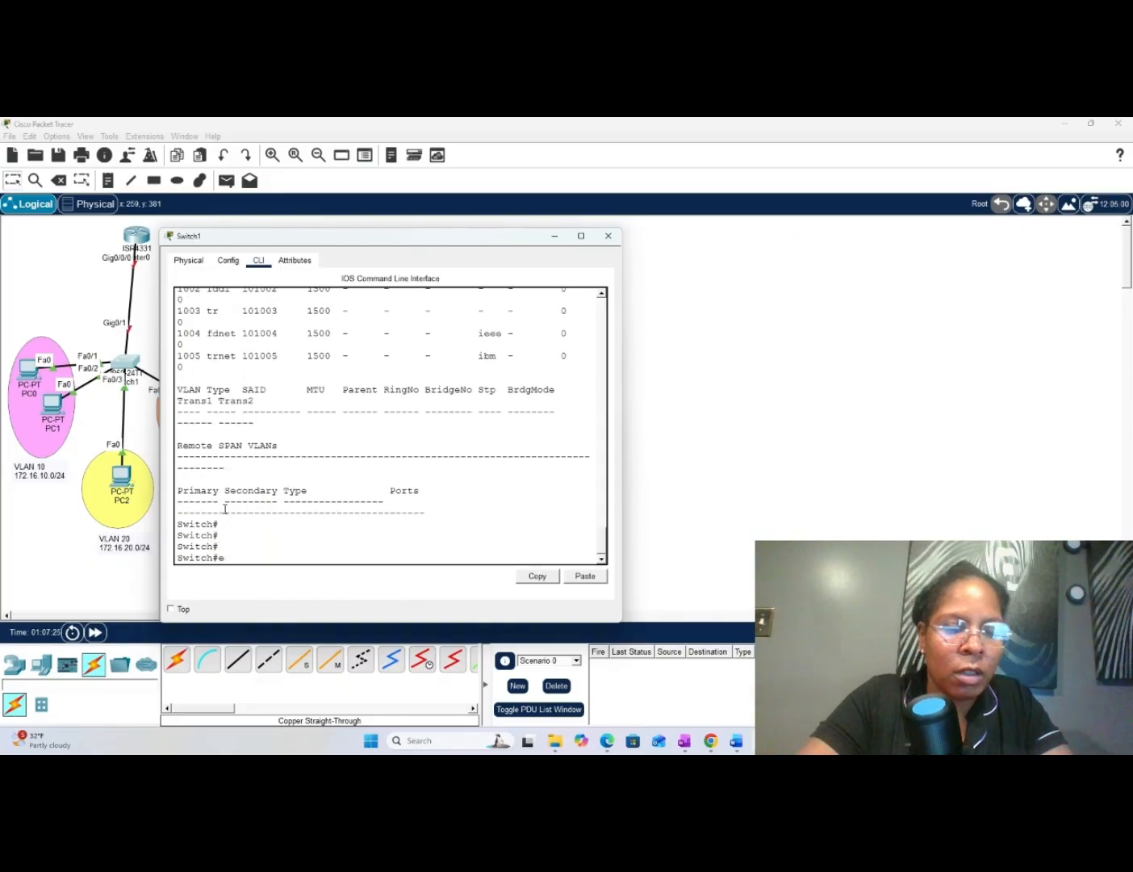
type("conf")
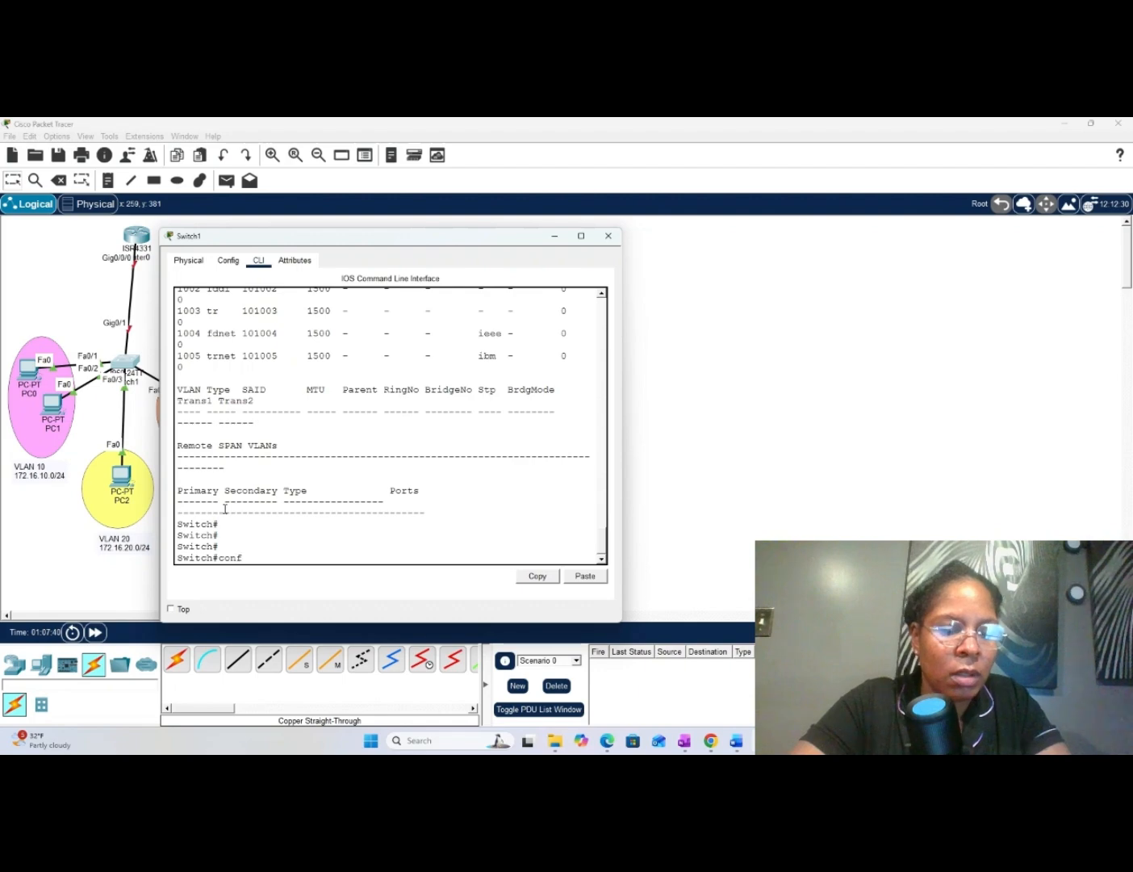
type("t")
key("Return")
key("Return")
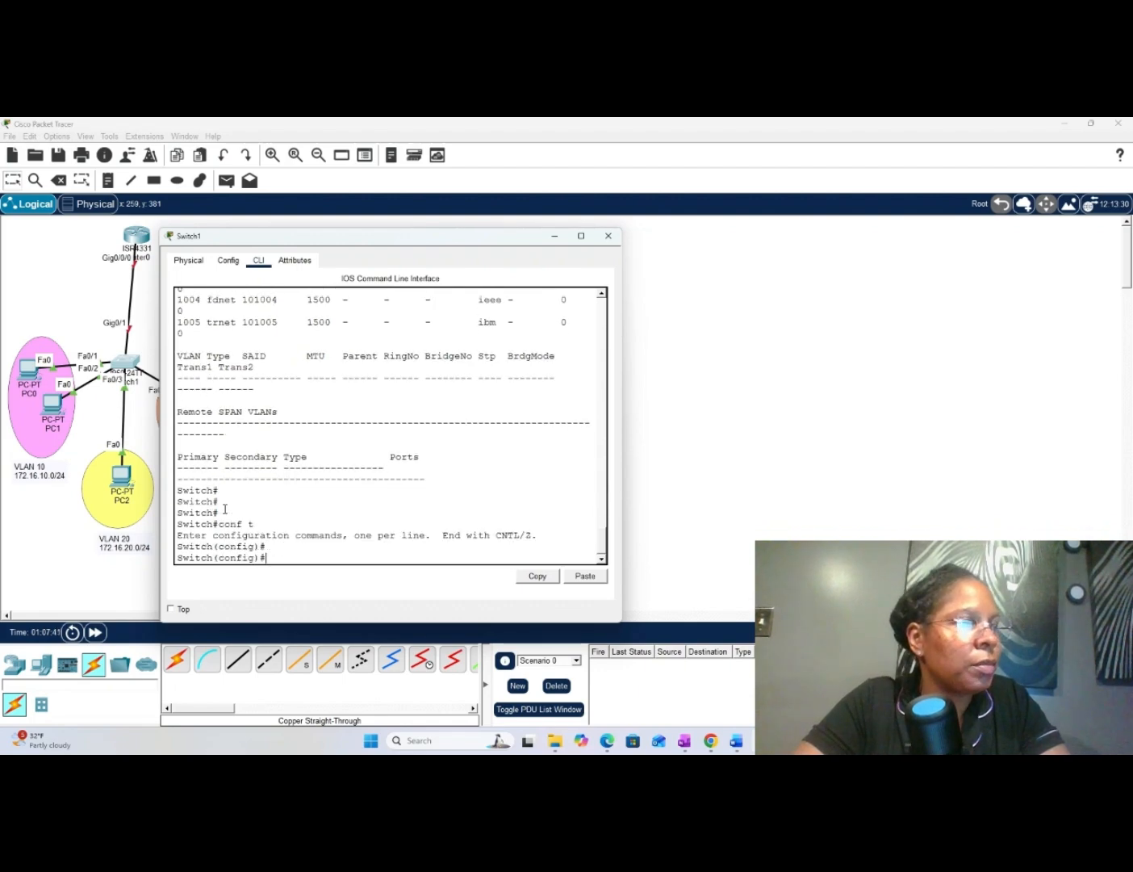
key("Return")
key("Return")
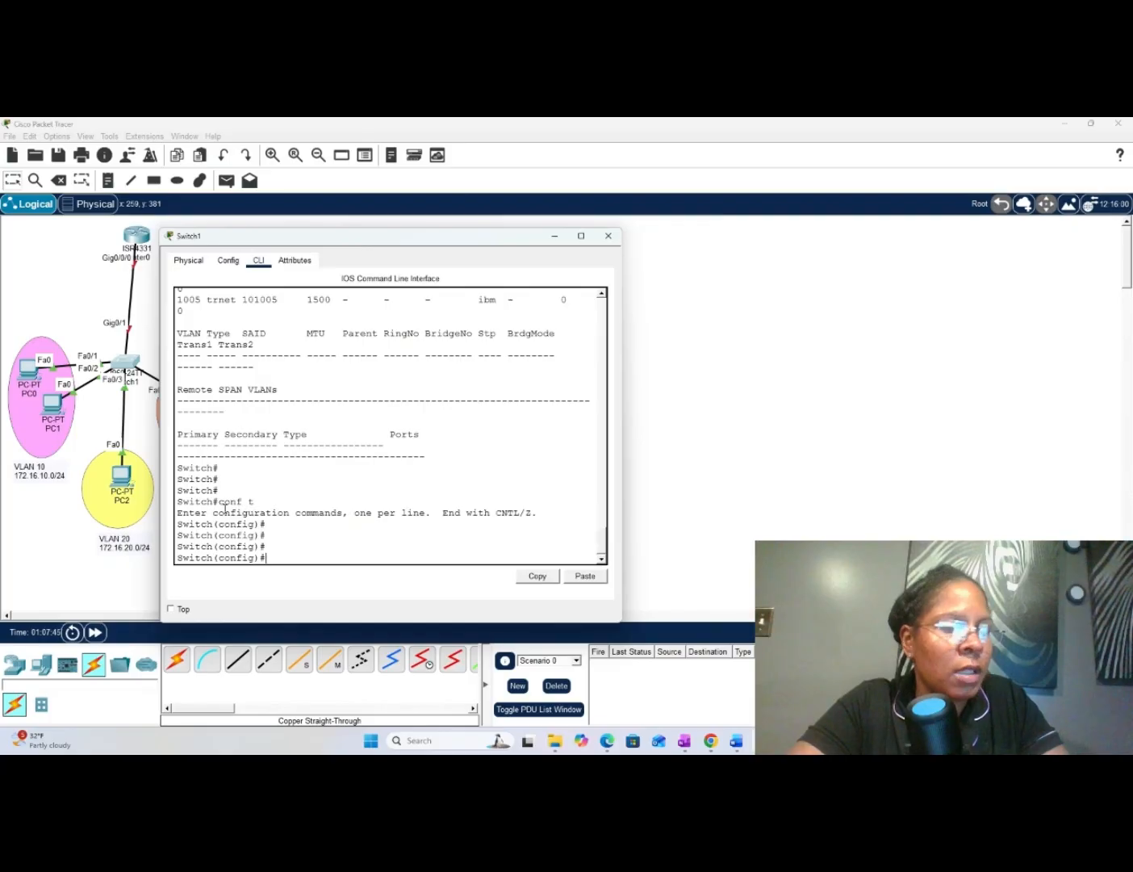
- Select interface gi 0/1 and set it to trunk mode with switchport mode trunk
type("in")
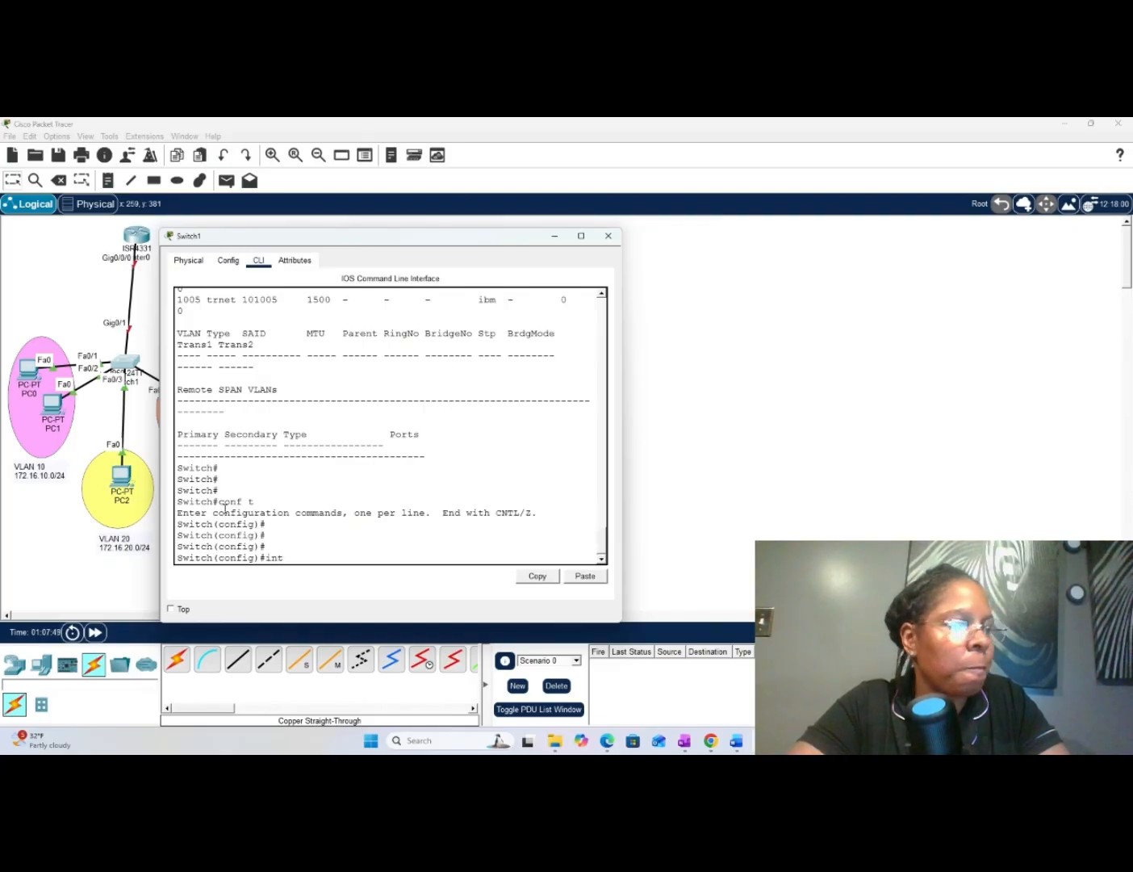
type("t gi")
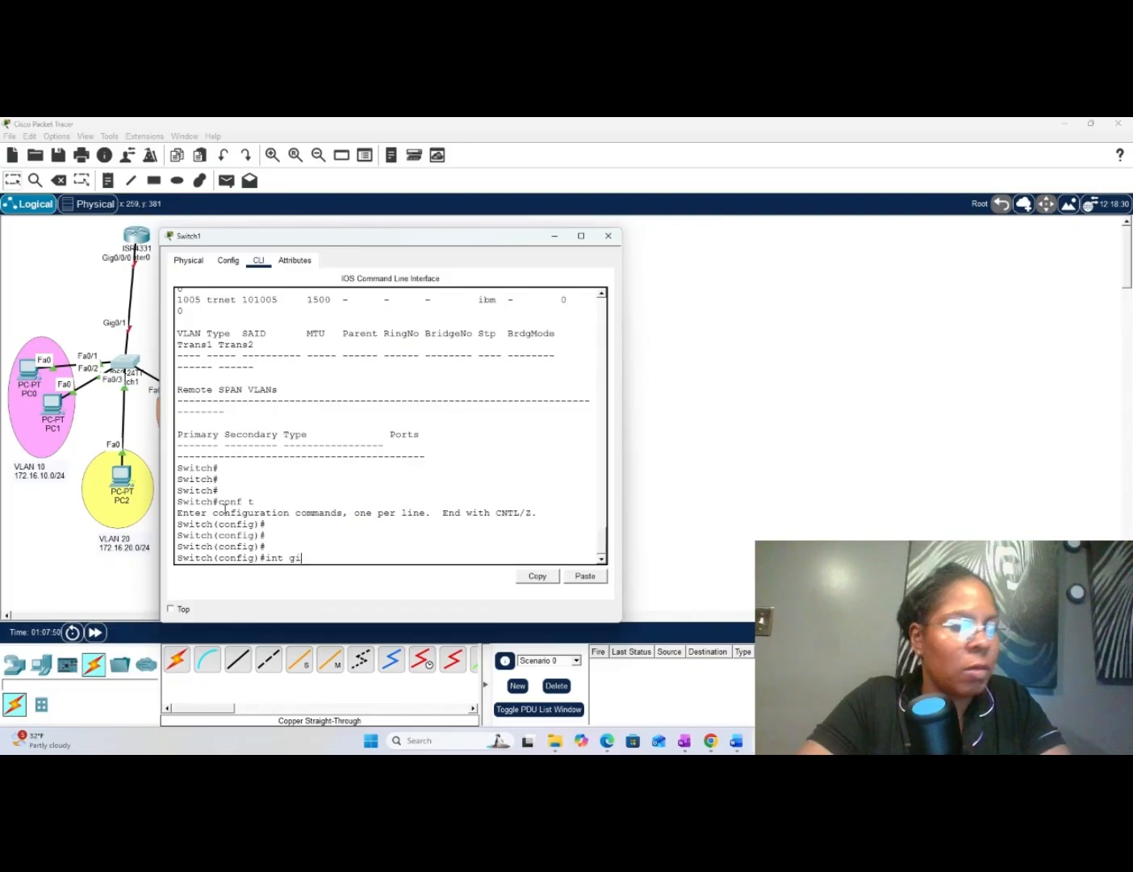
type(" 0/1")
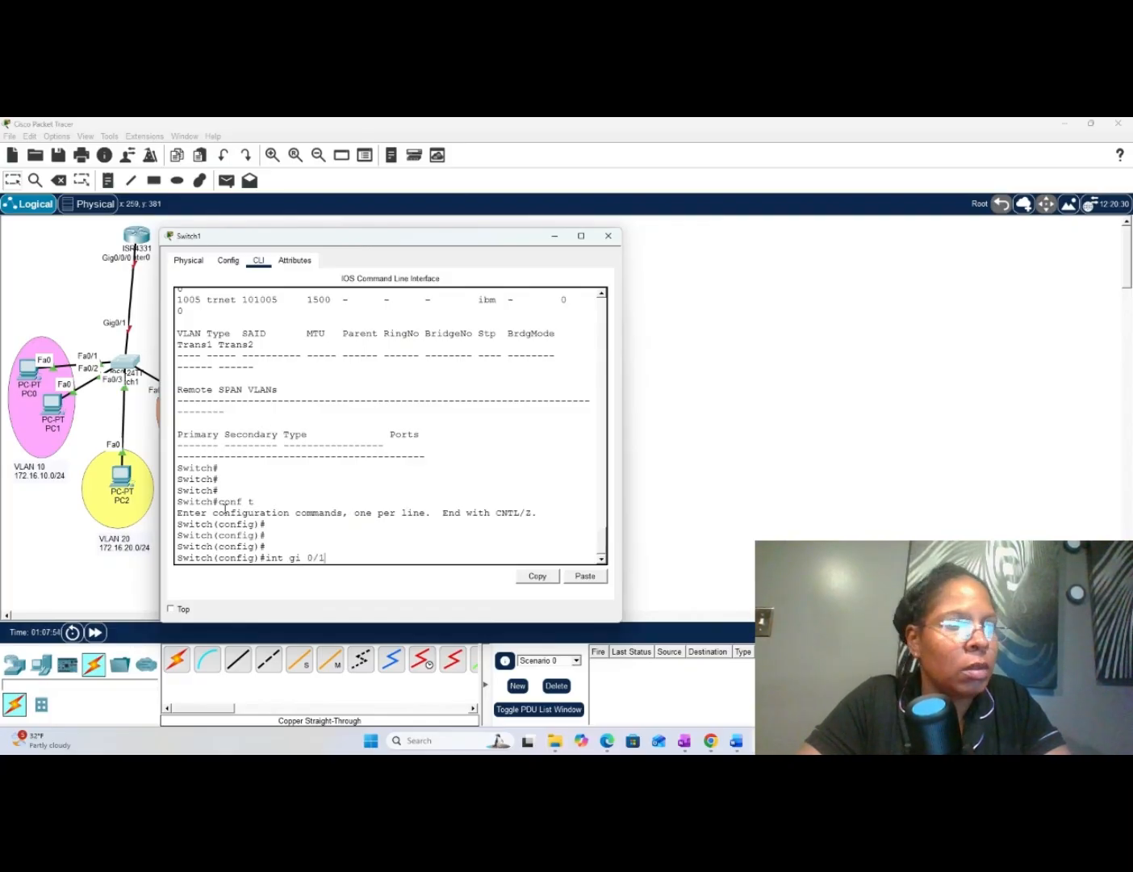
key("Return")
type("sw")
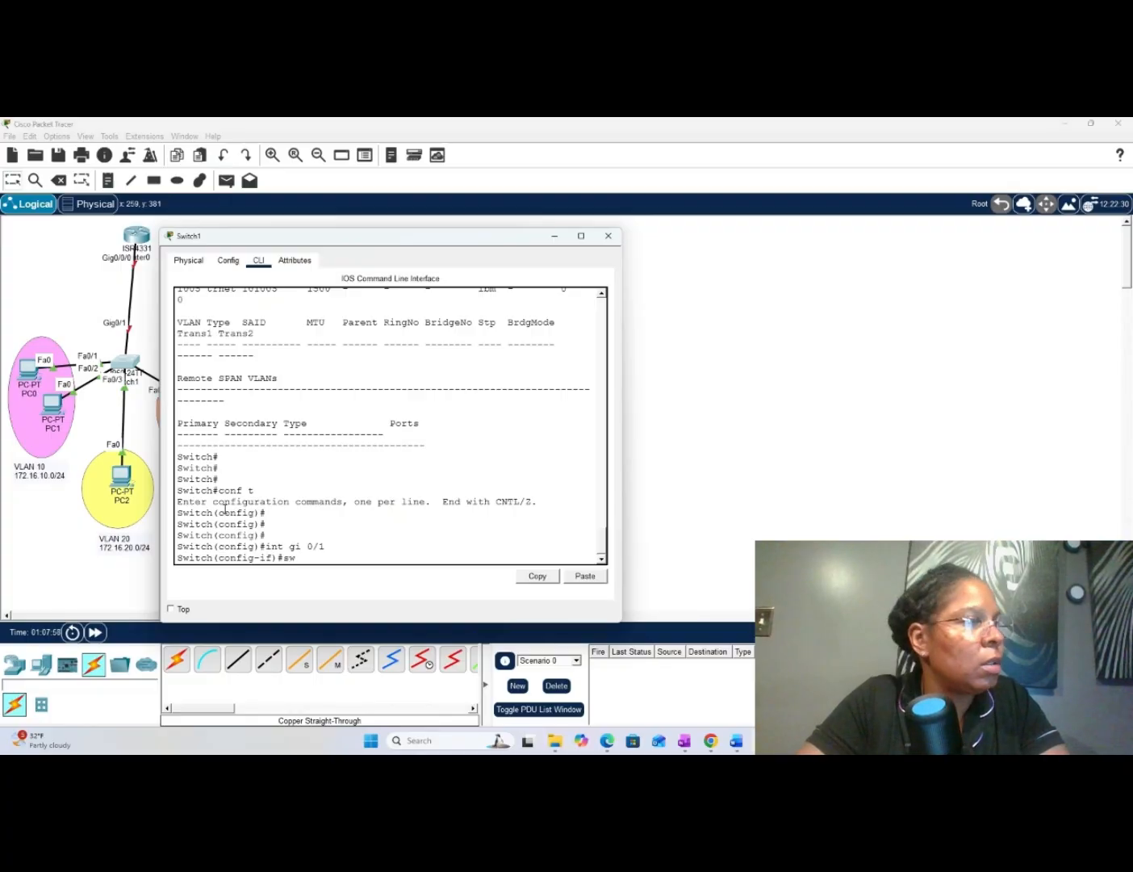
key("Tab")
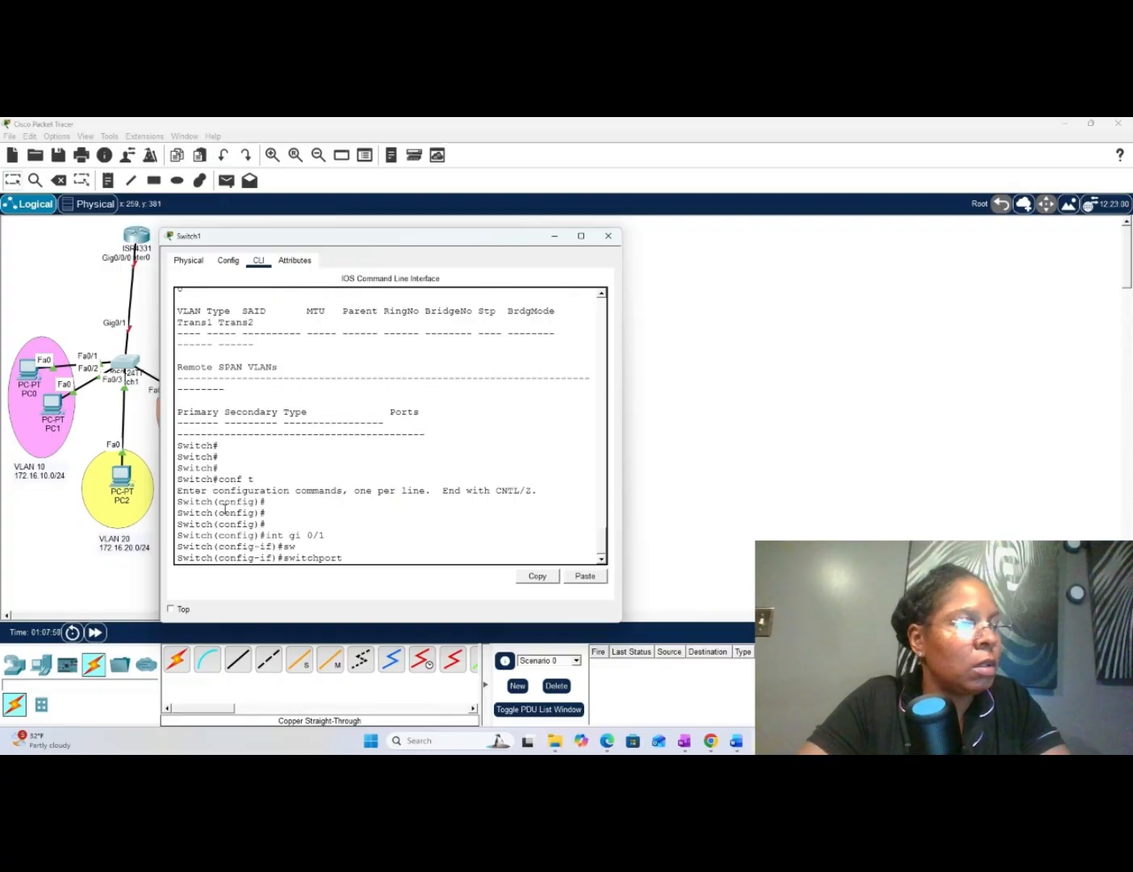
type("m")
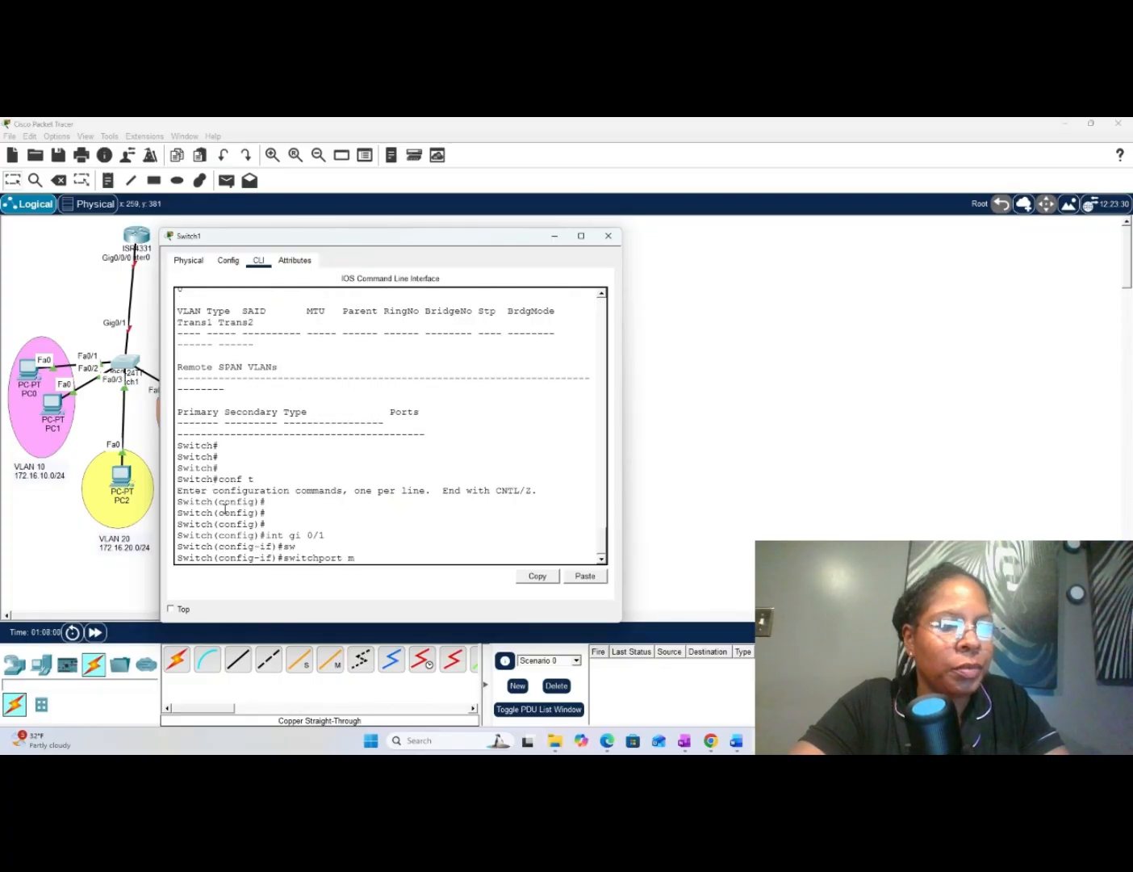
key("Tab")
type("t")
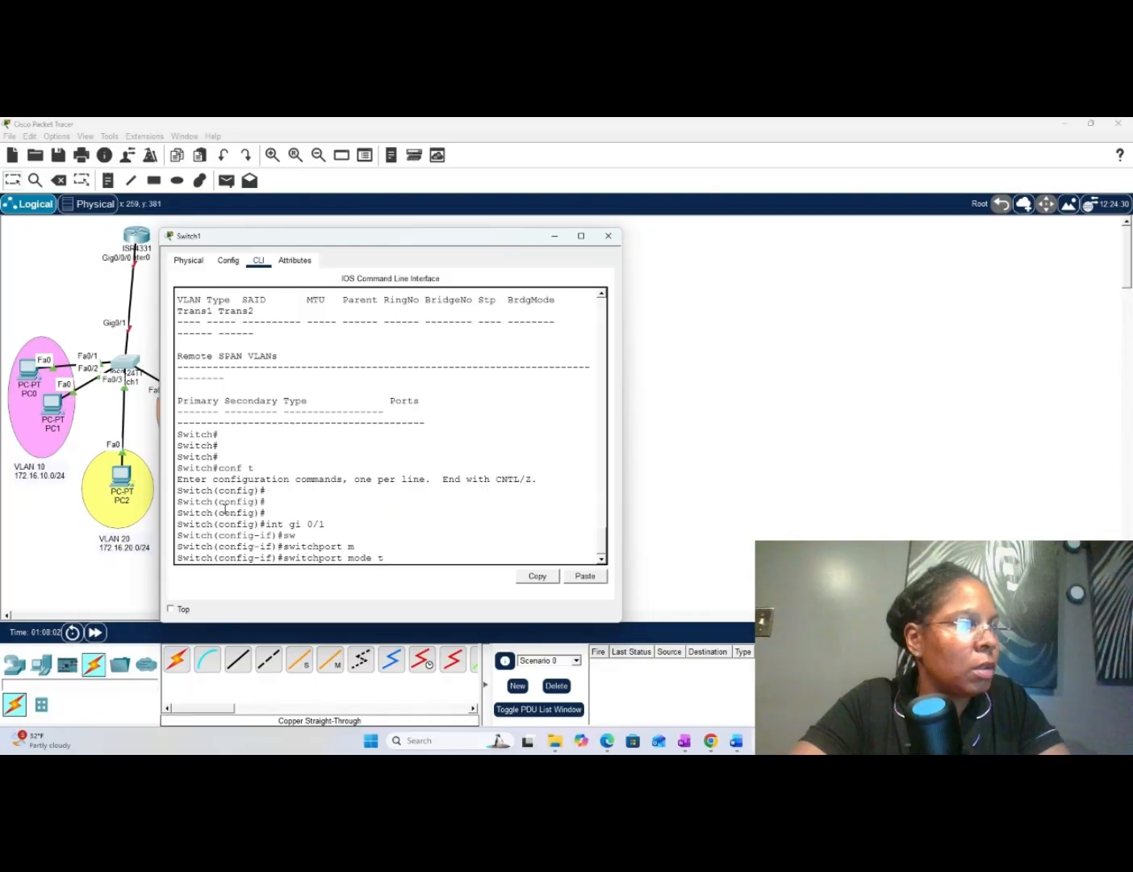
type("r")
key("Tab")
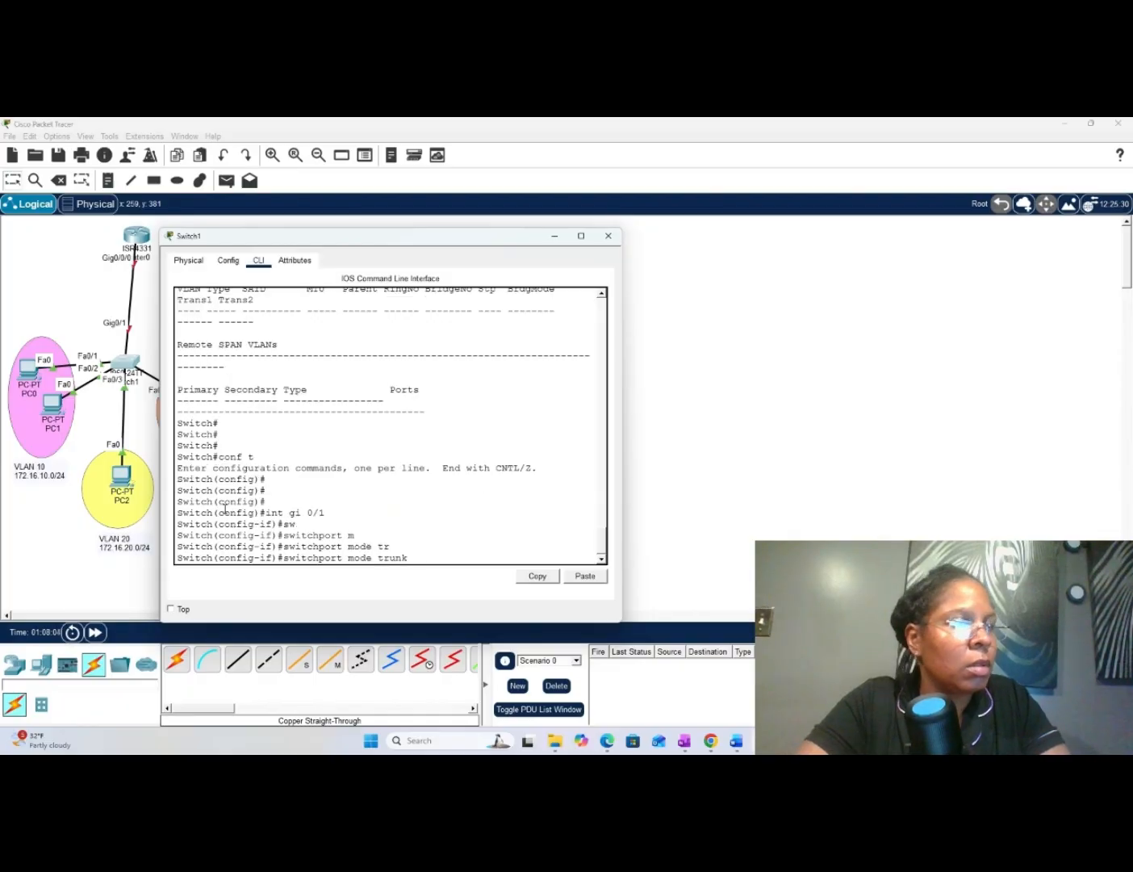
key("Return")
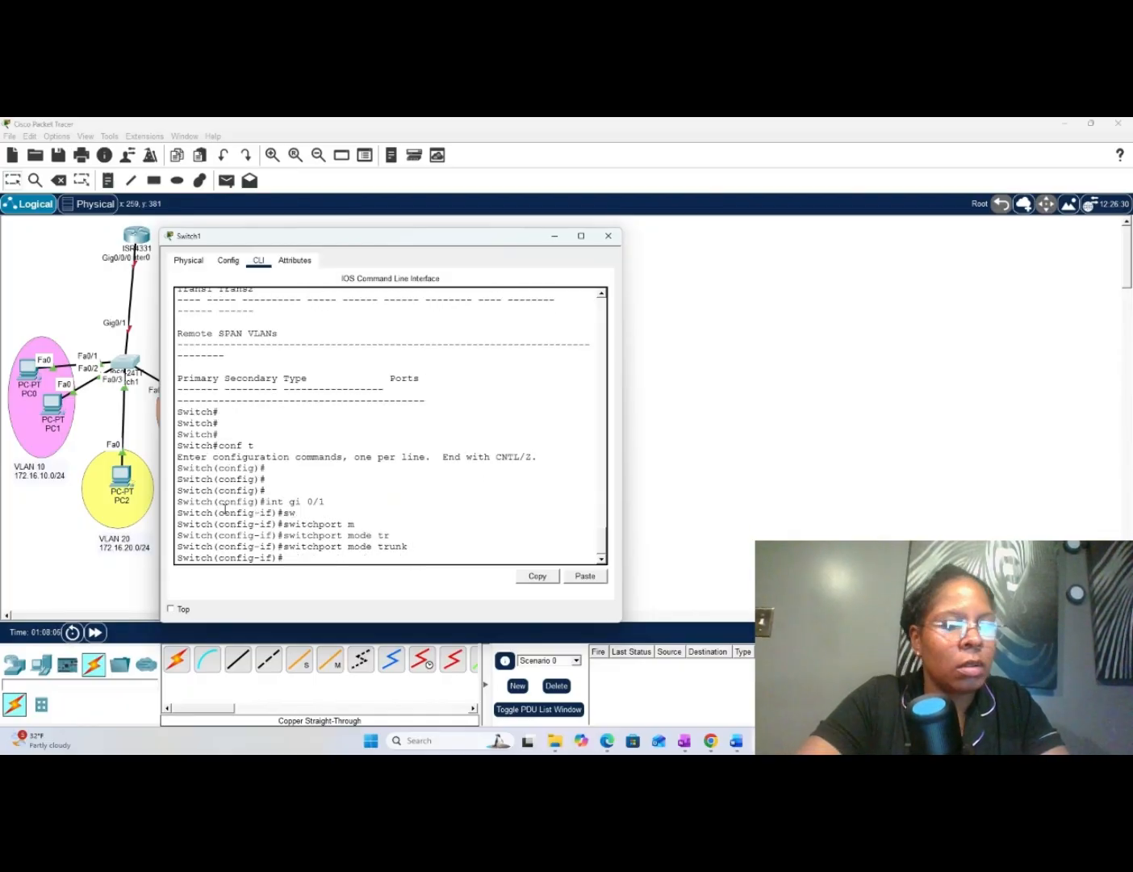
- Allow VLANs 10, 20 and 30 on the gi 0/1 trunk with switchport trunk allowed vlan 10,20,30
type("sw")
key("Tab")
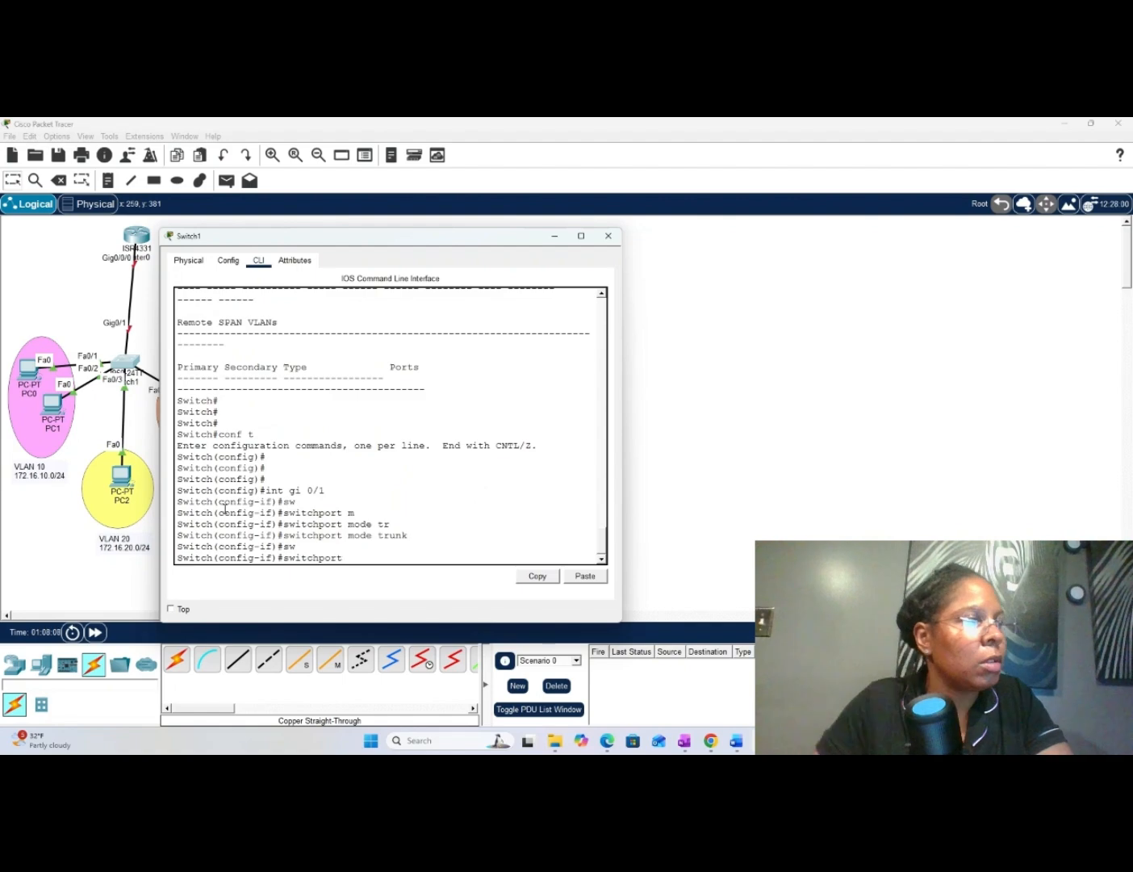
type("t")
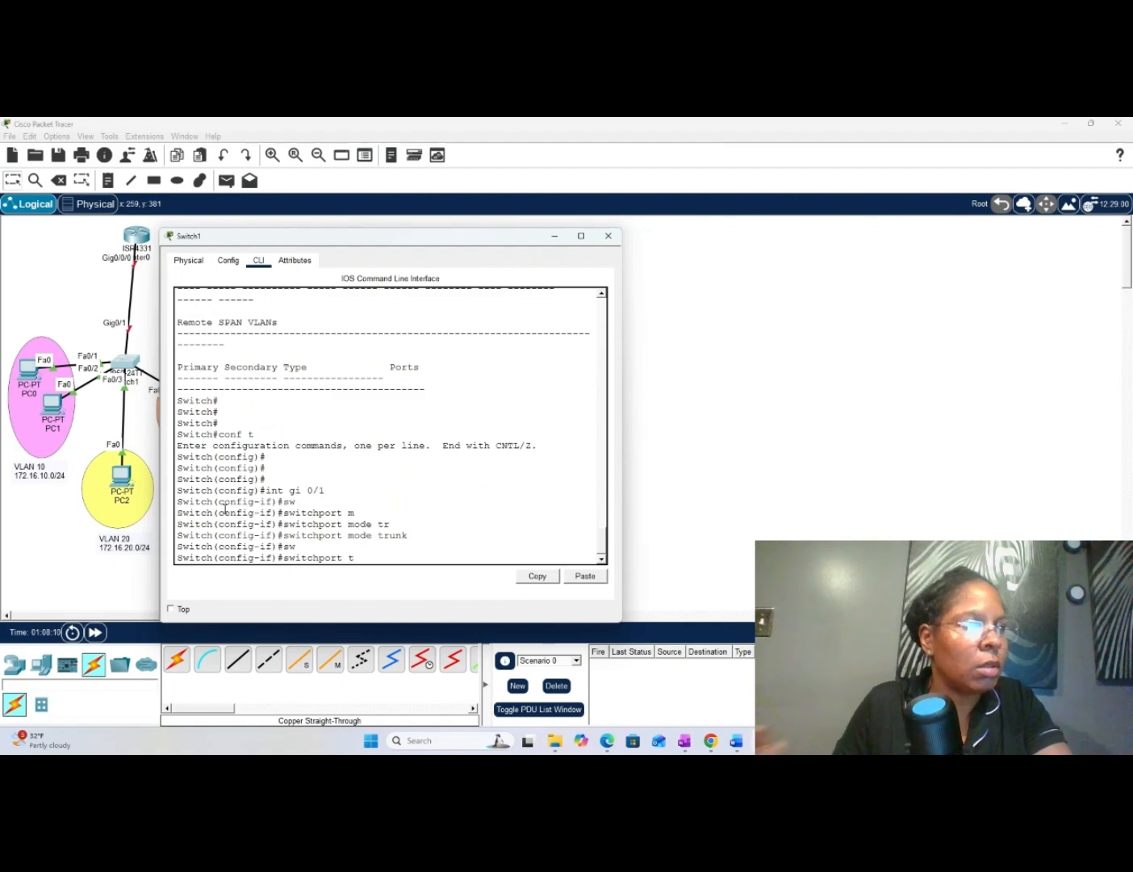
type("ru")
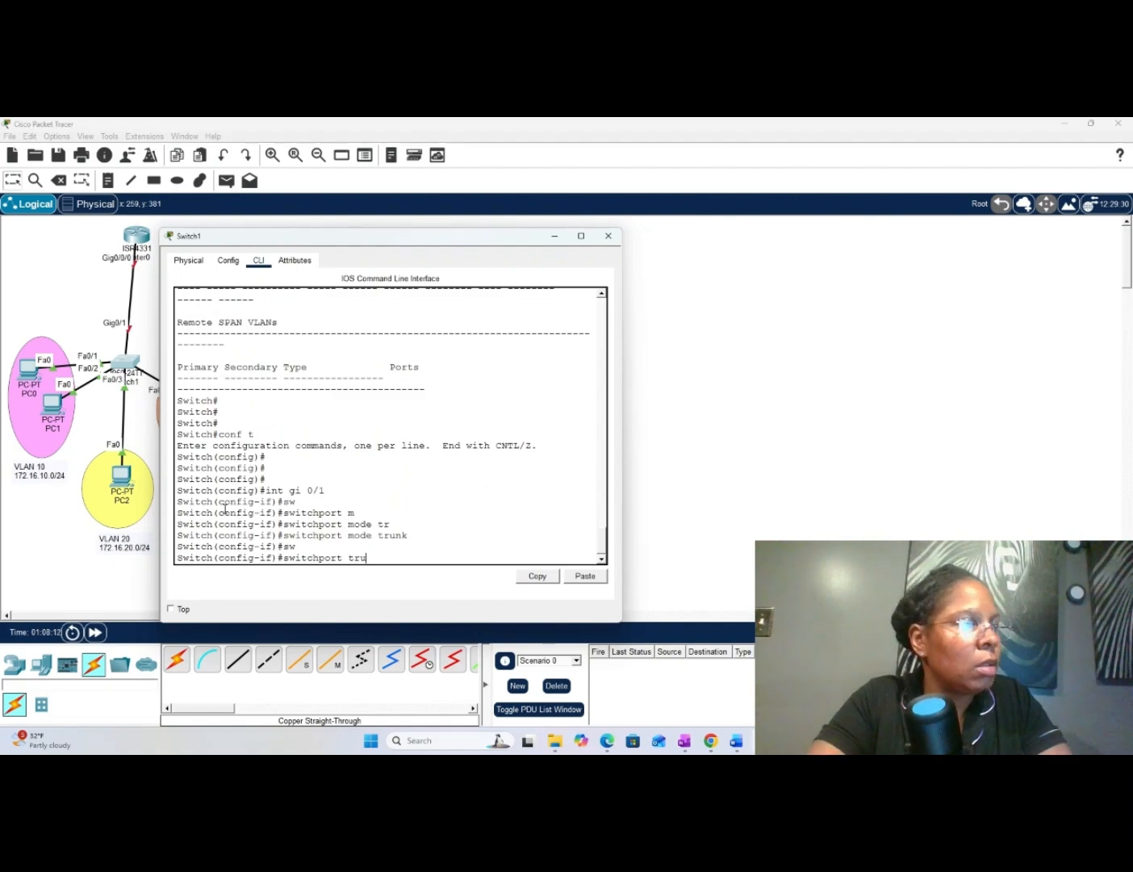
key("Tab")
type("al")
key("Tab")
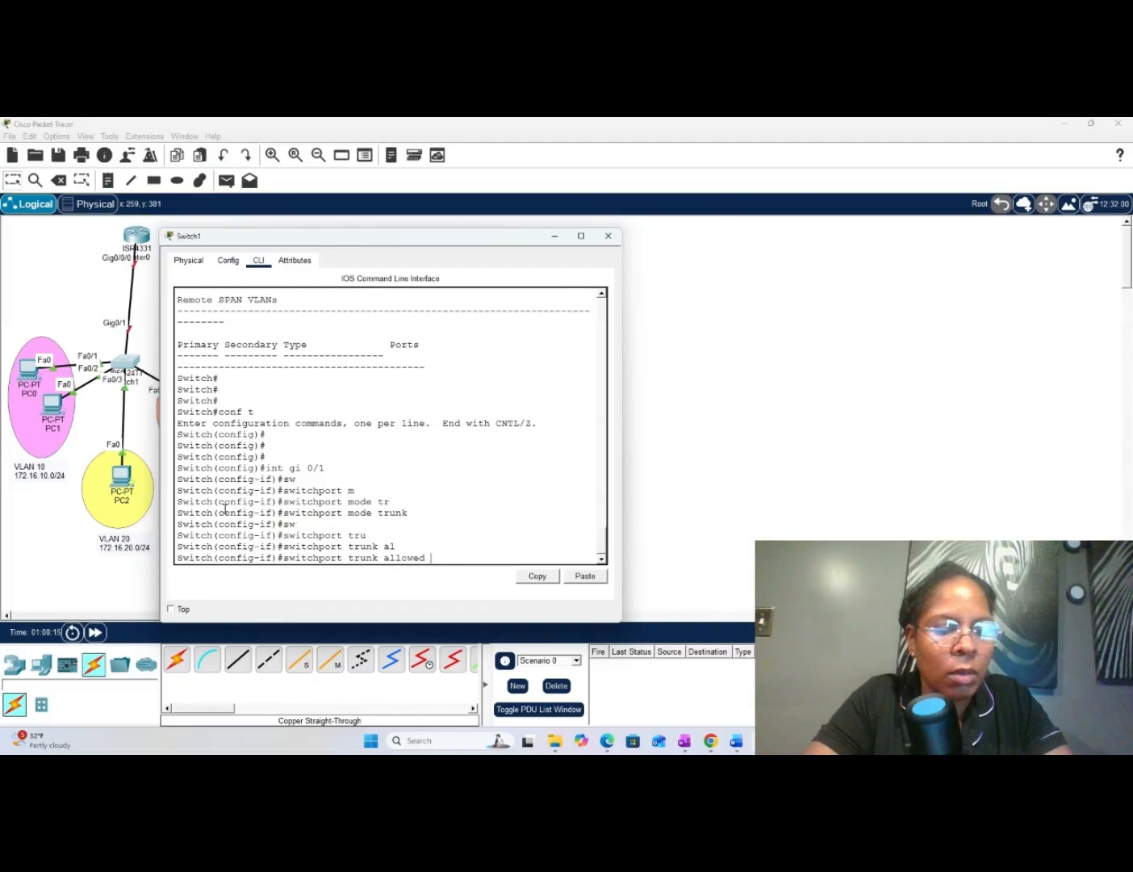
type("vlan")
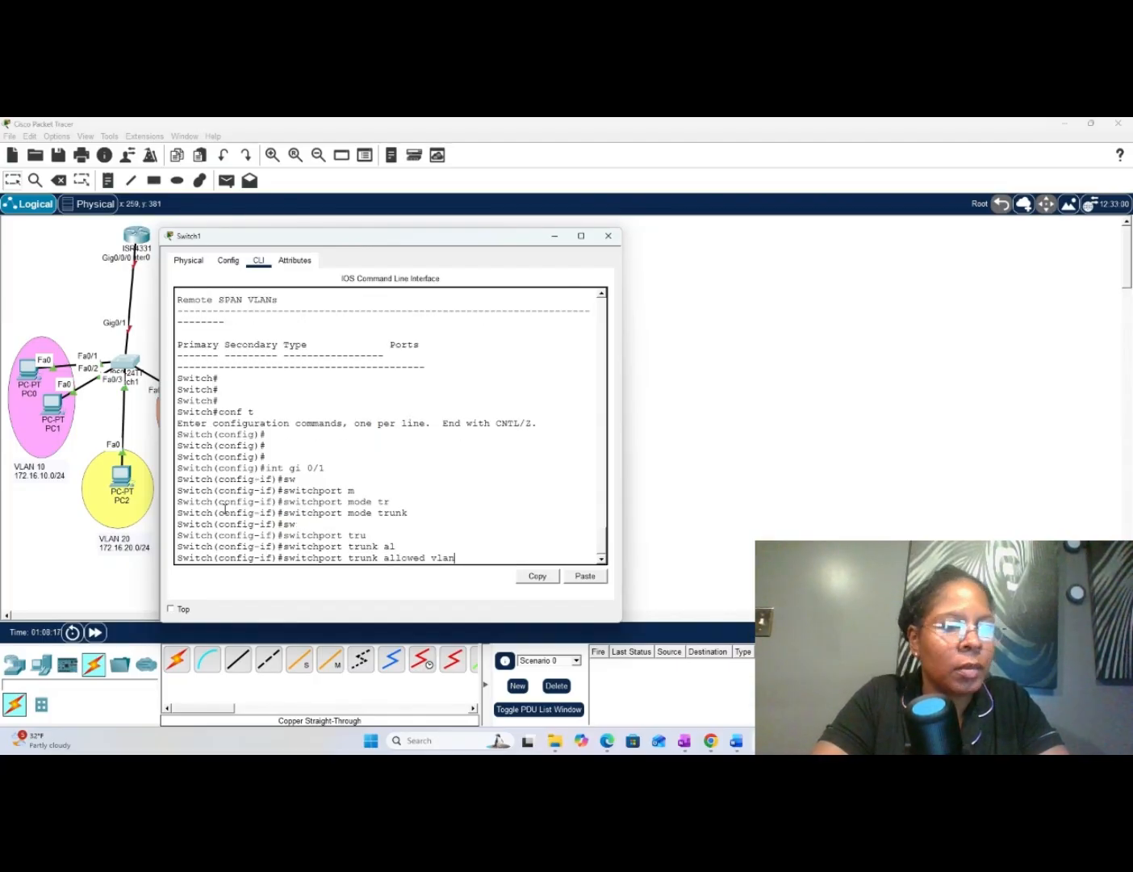
type("1")
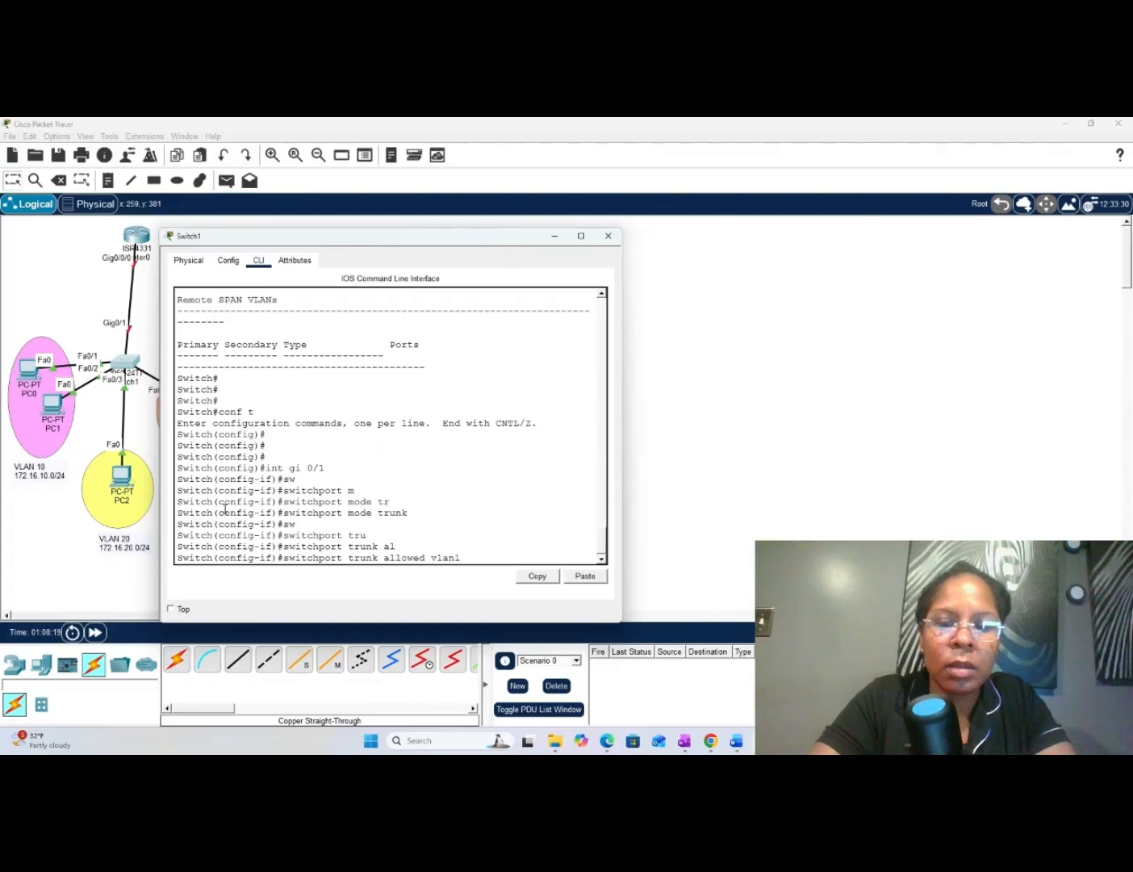
key("BackSpace")
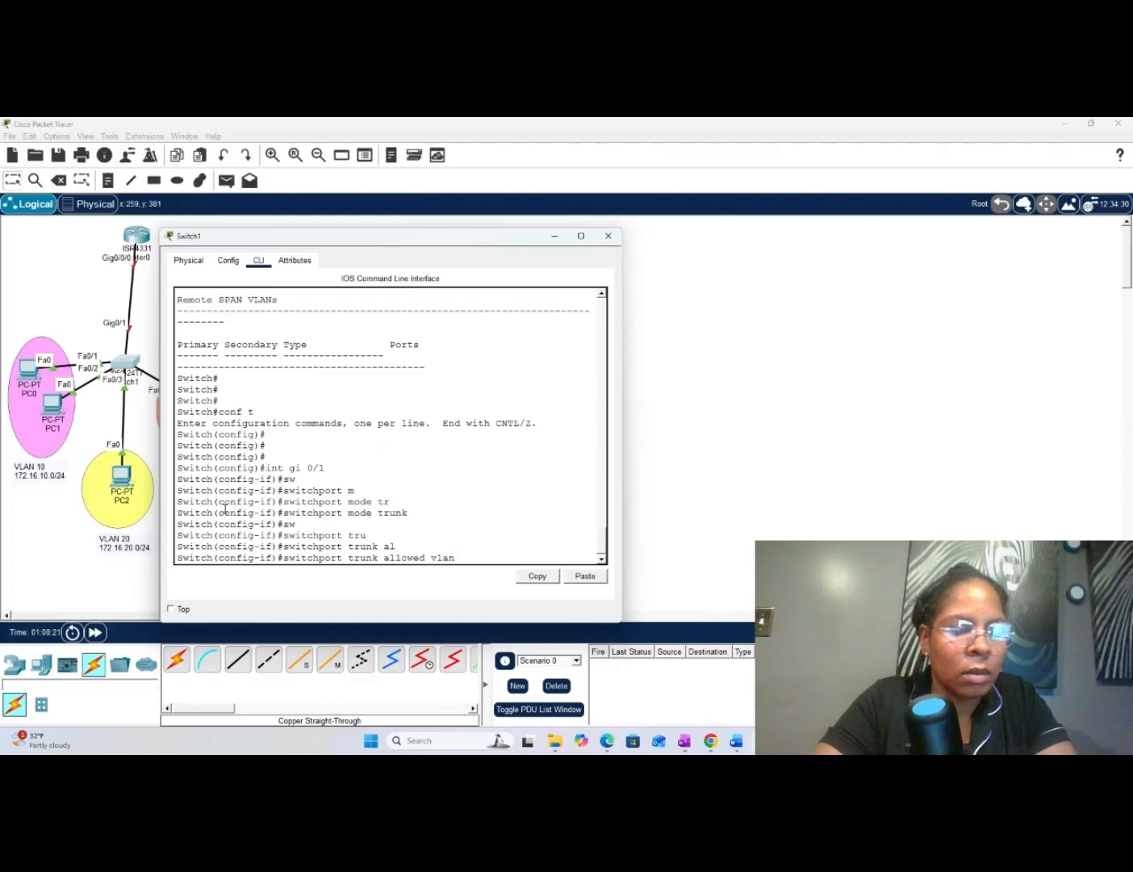
type("10,")
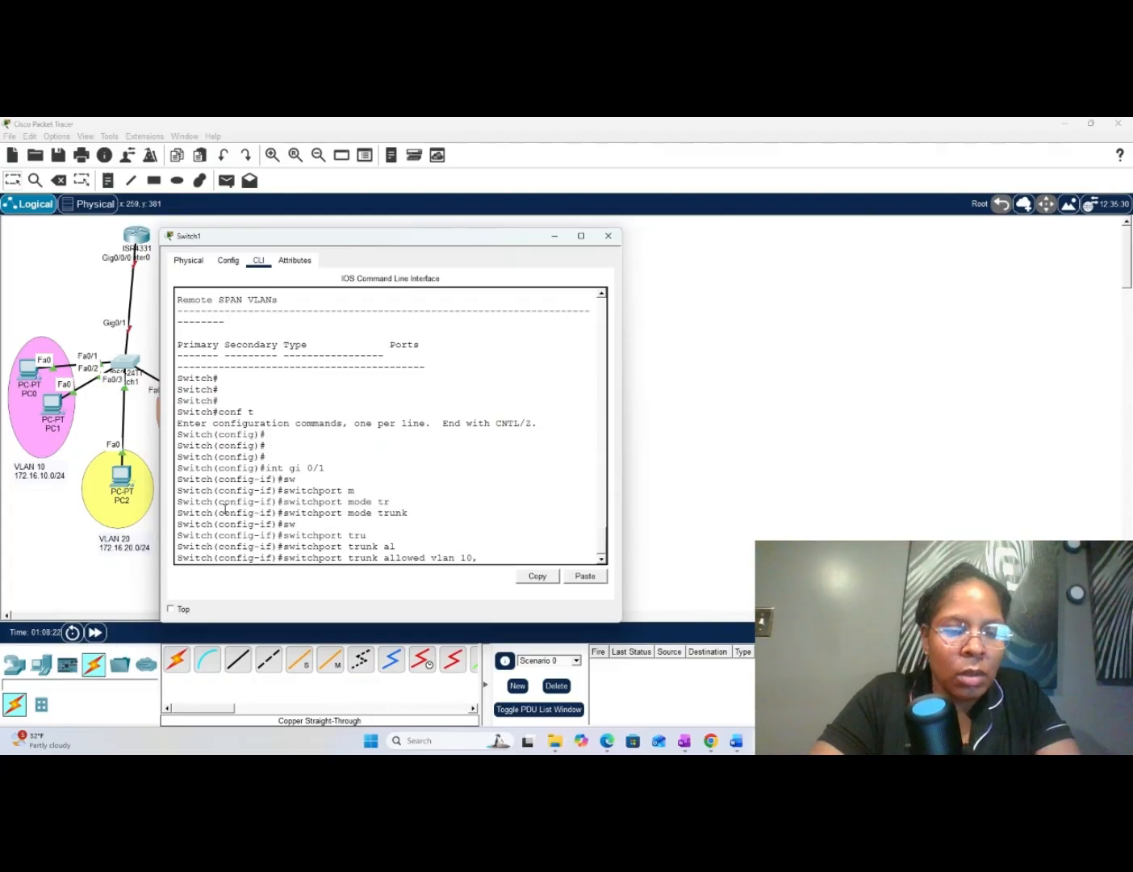
type("20,")
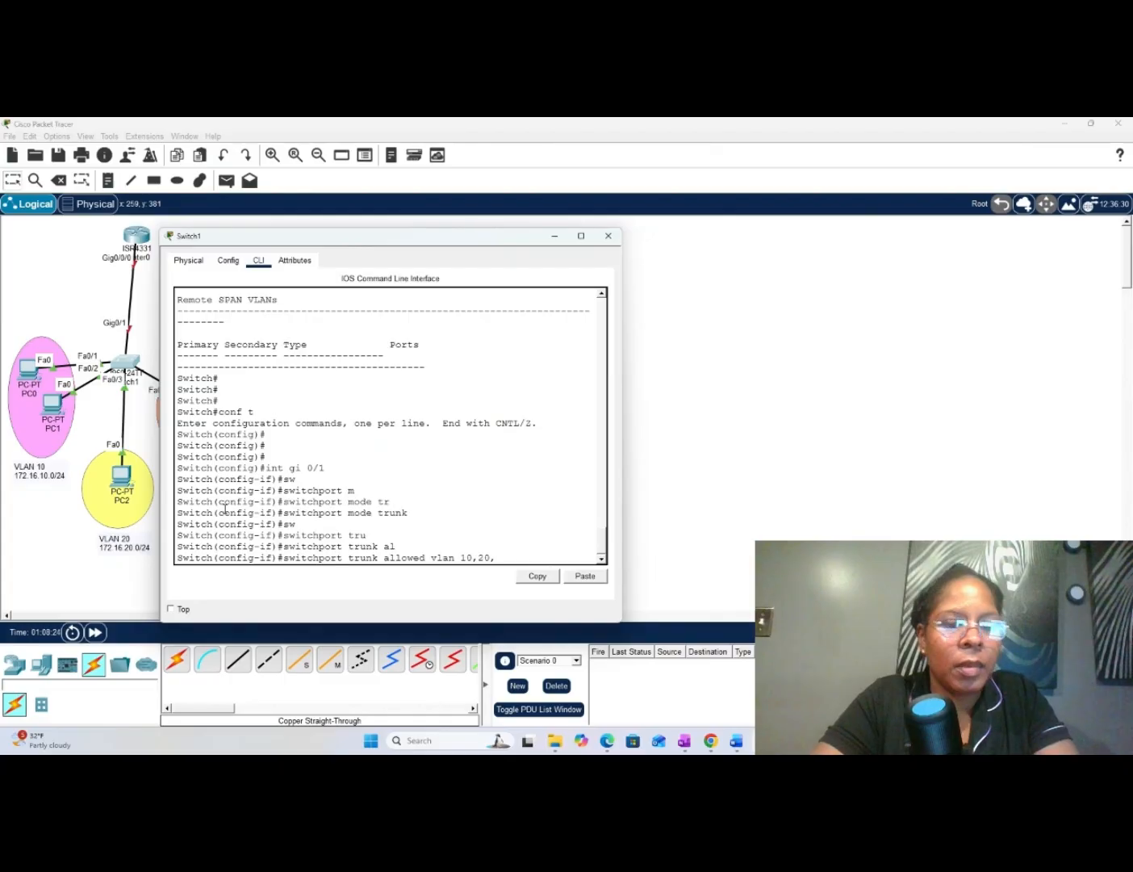
type("30")
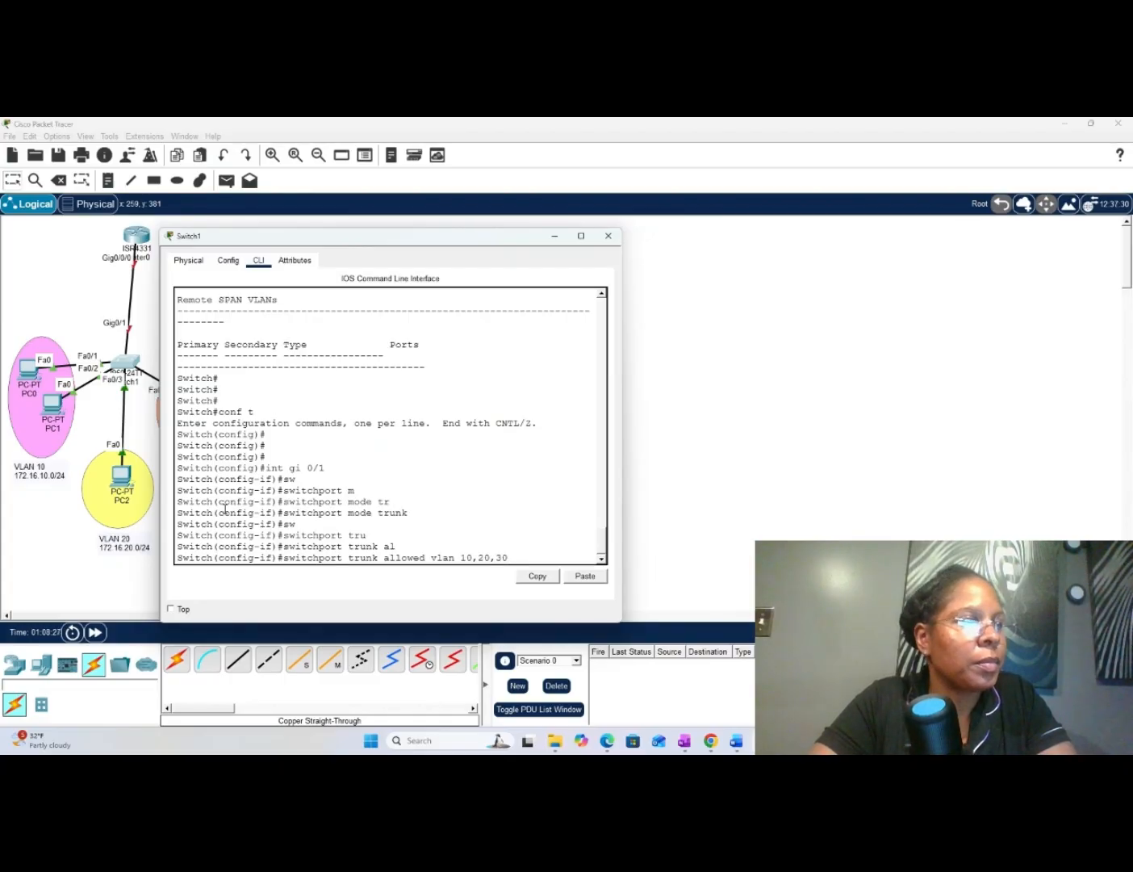
key("Return")
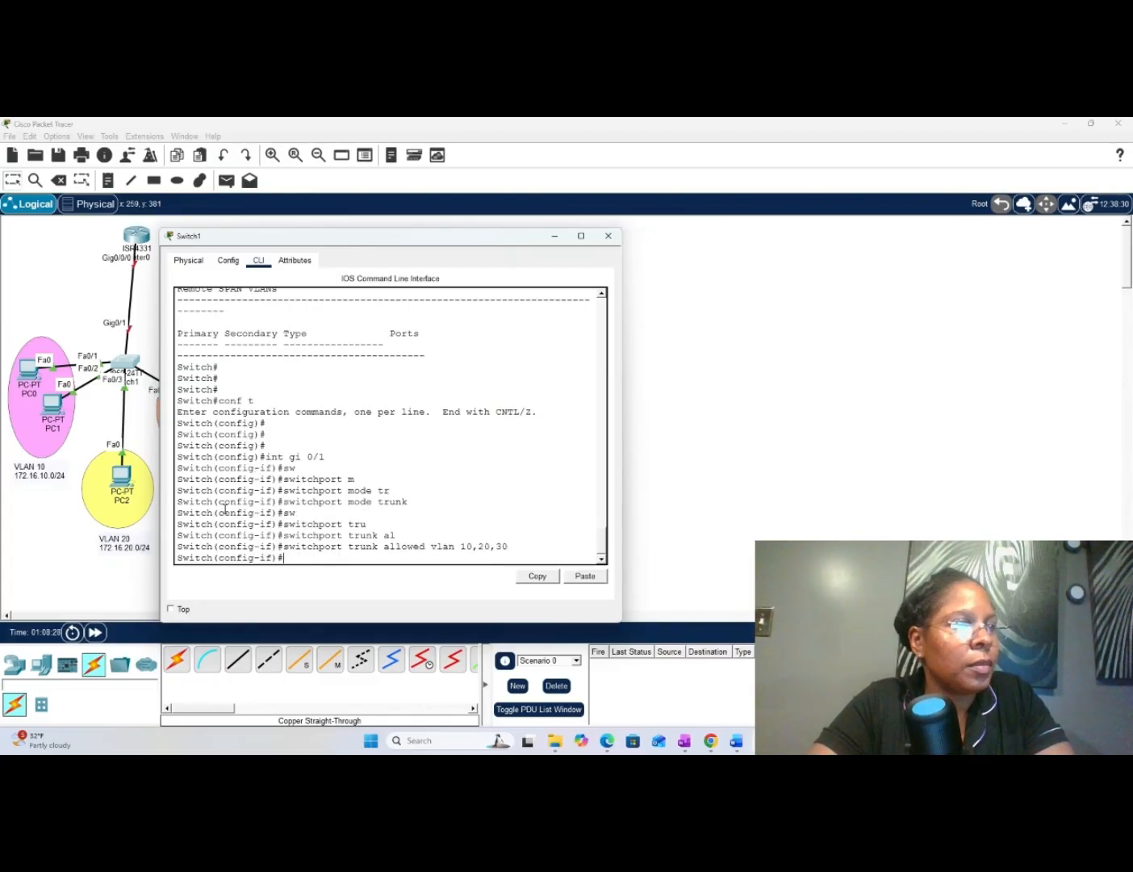
key("Return")
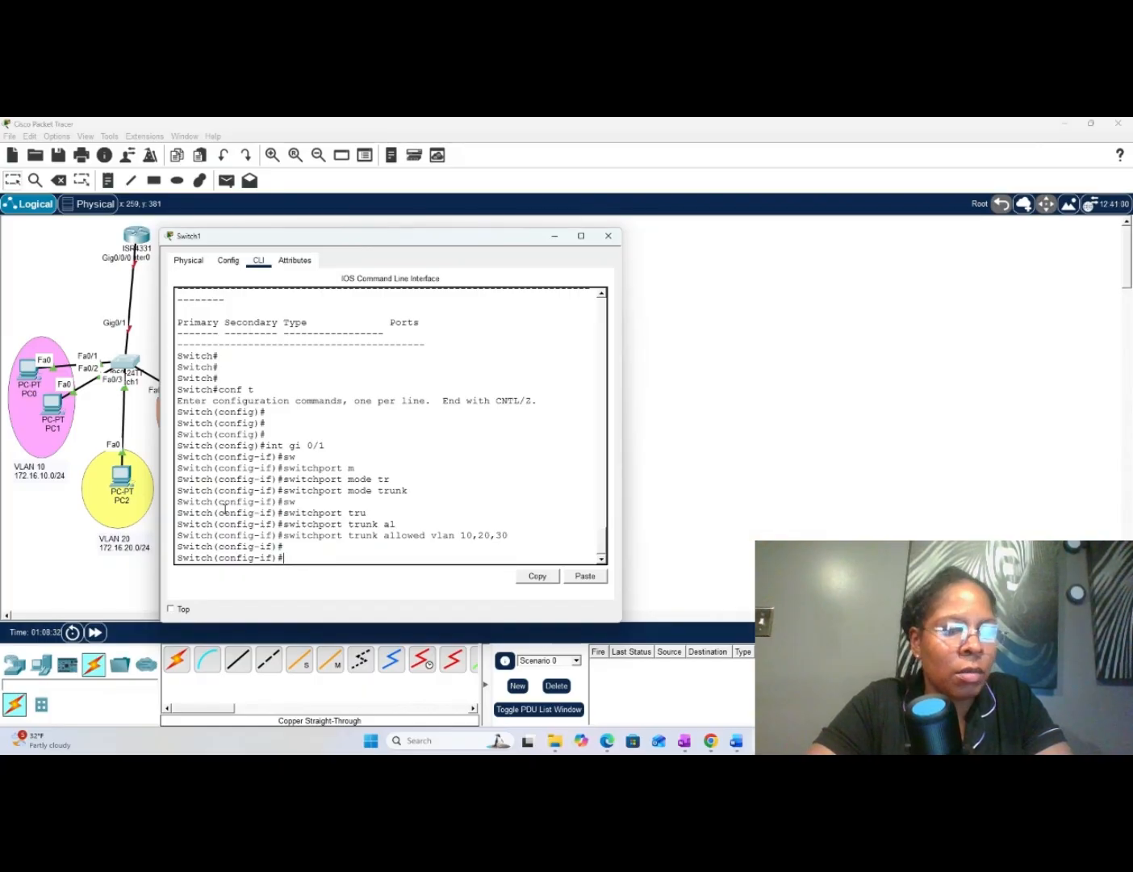
- Return Switch1 from interface configuration to privileged EXEC mode by entering ex at each level
type("ex")
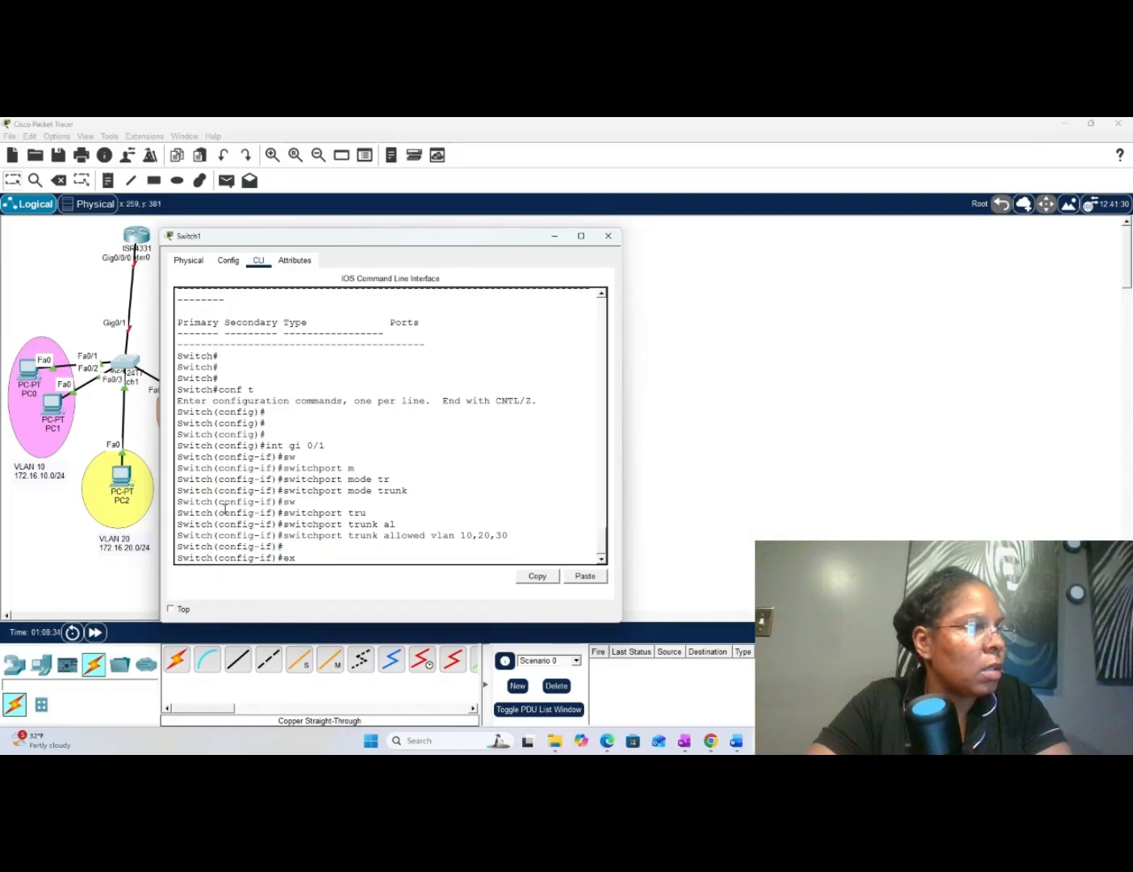
key("Return")
type("ex")
key("Return")
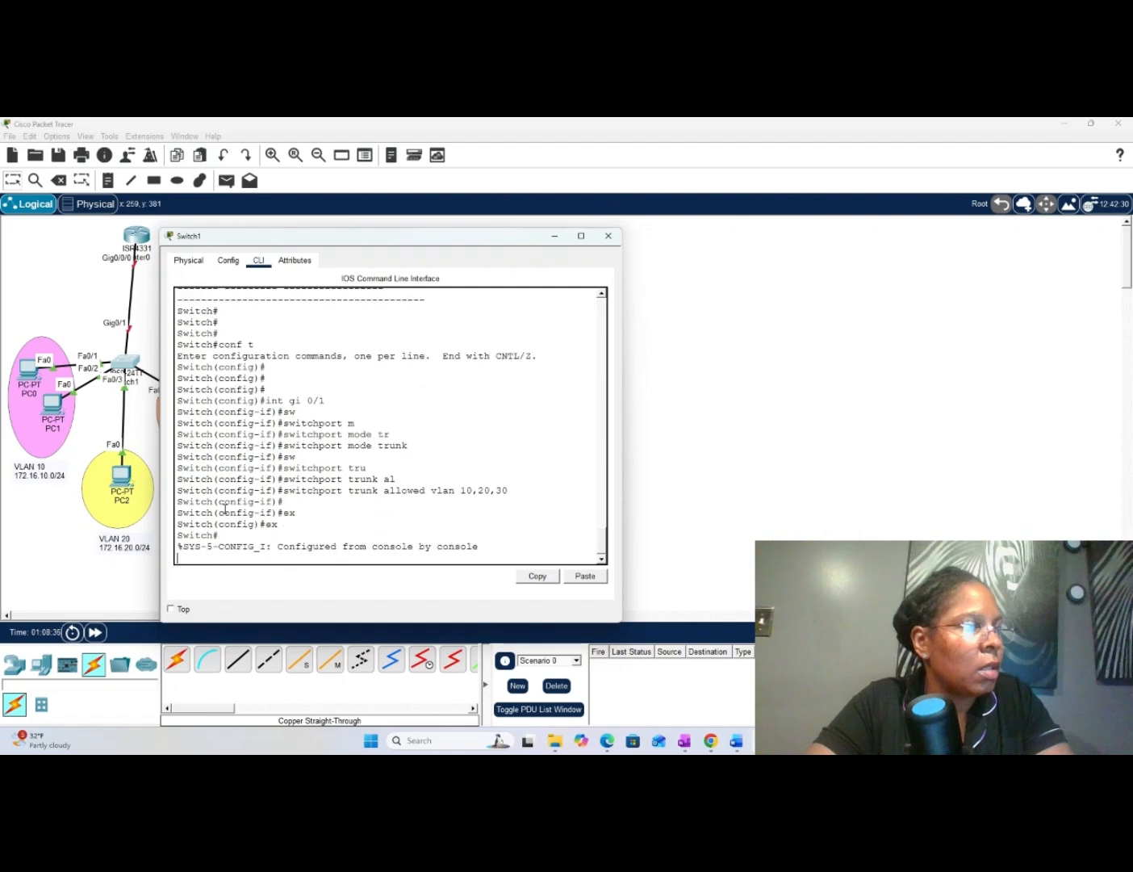
key("Return")
key("Return")
key("Return")
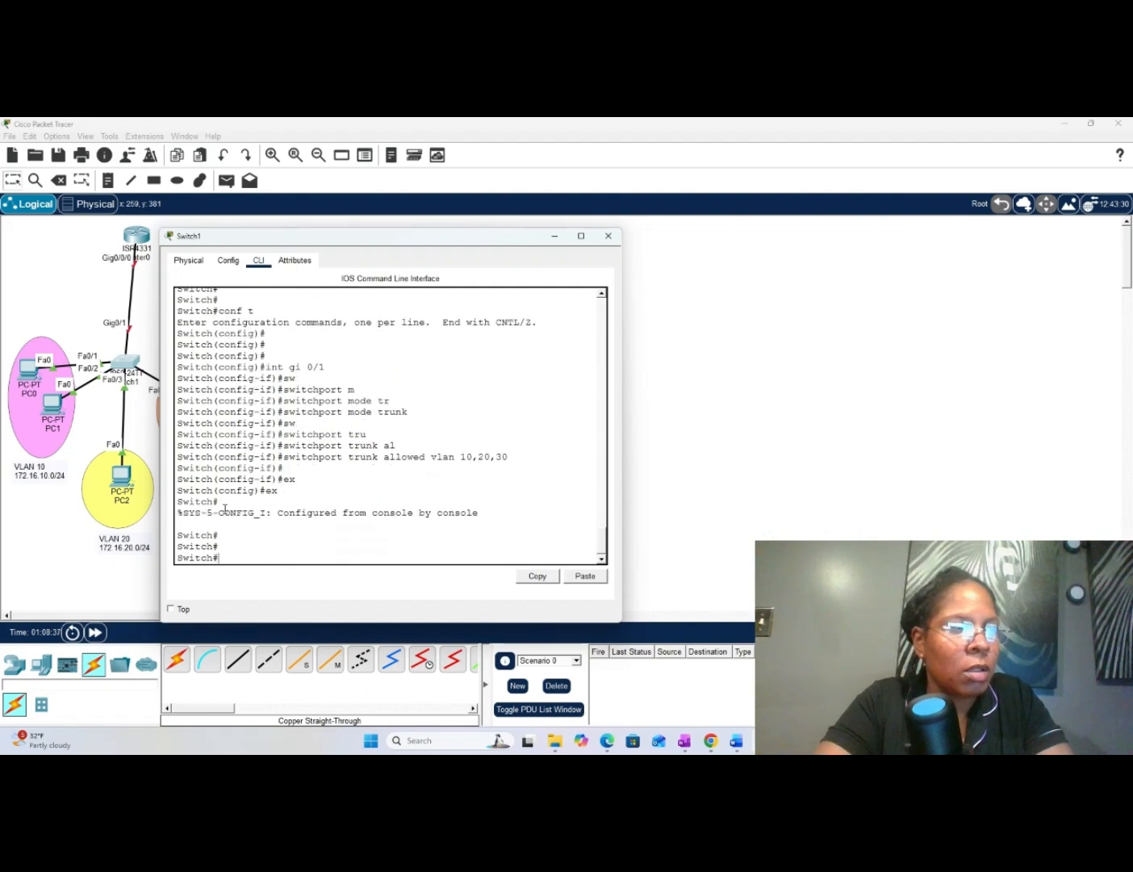
- Check Switch1's trunk interfaces with sh int trunk
type("sh int")
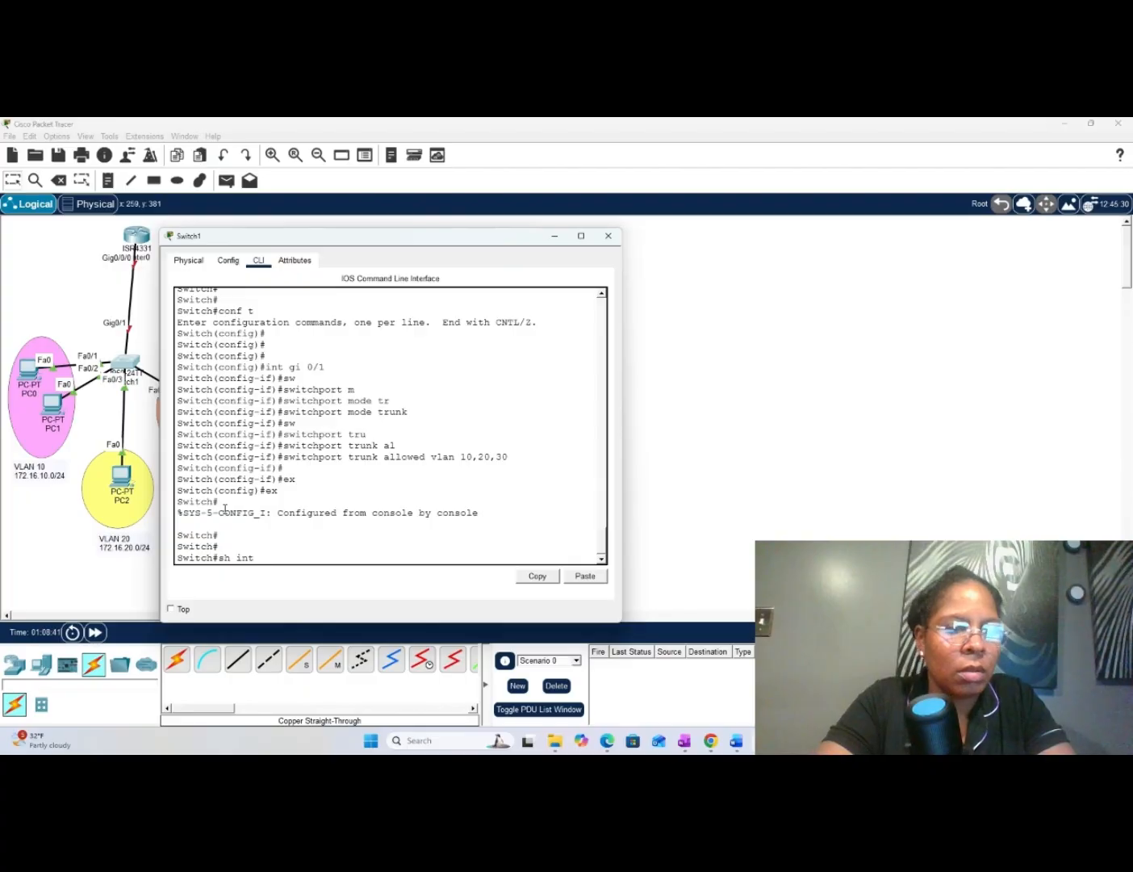
type(" trunk")
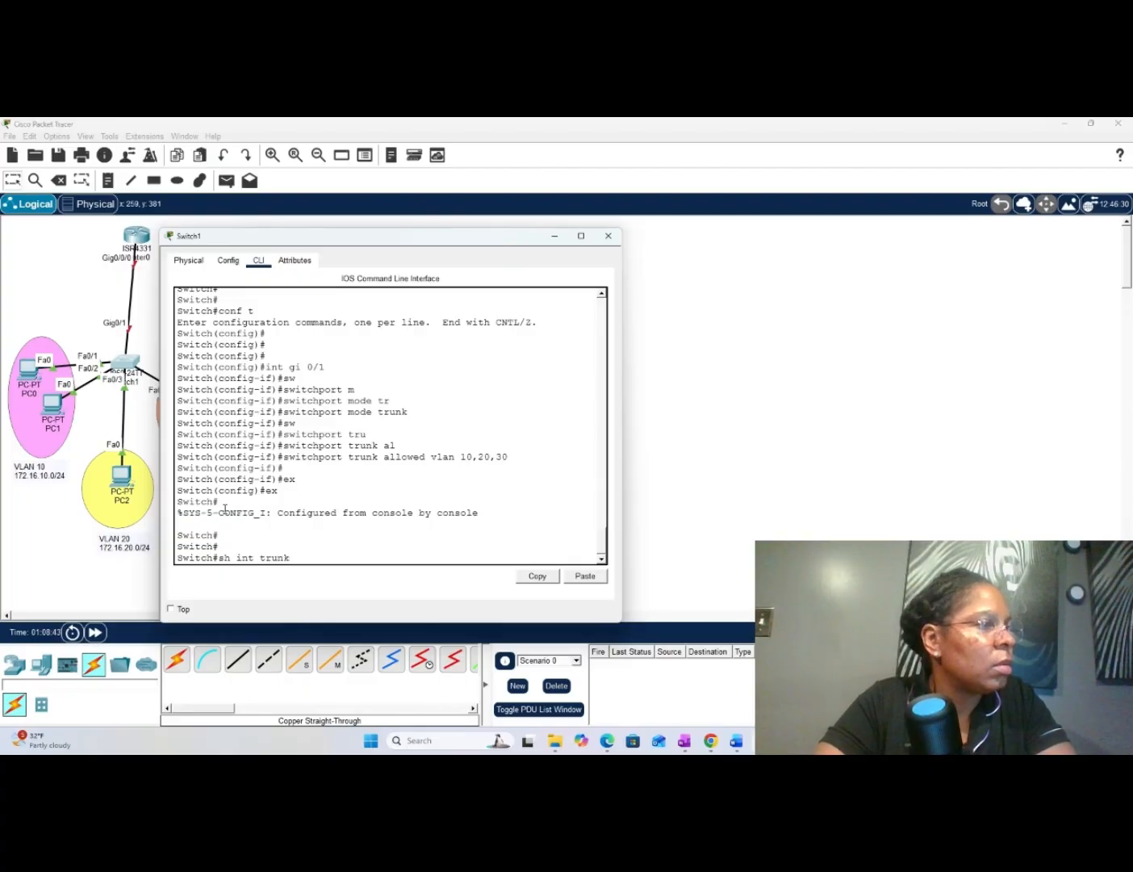
key("Return")
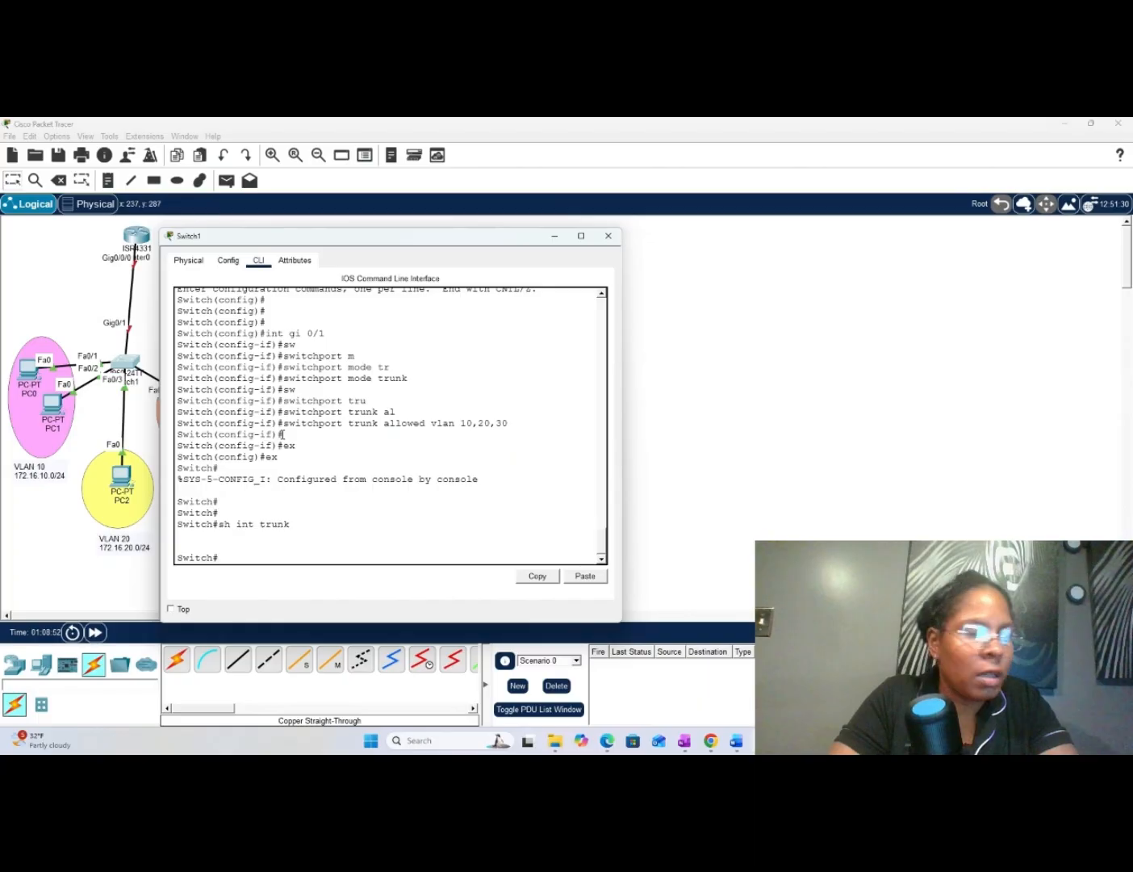
key("Return")
key("Return")
key("Return")
key("Return")
key("Return")
key("Return")
key("Return")
key("Return")
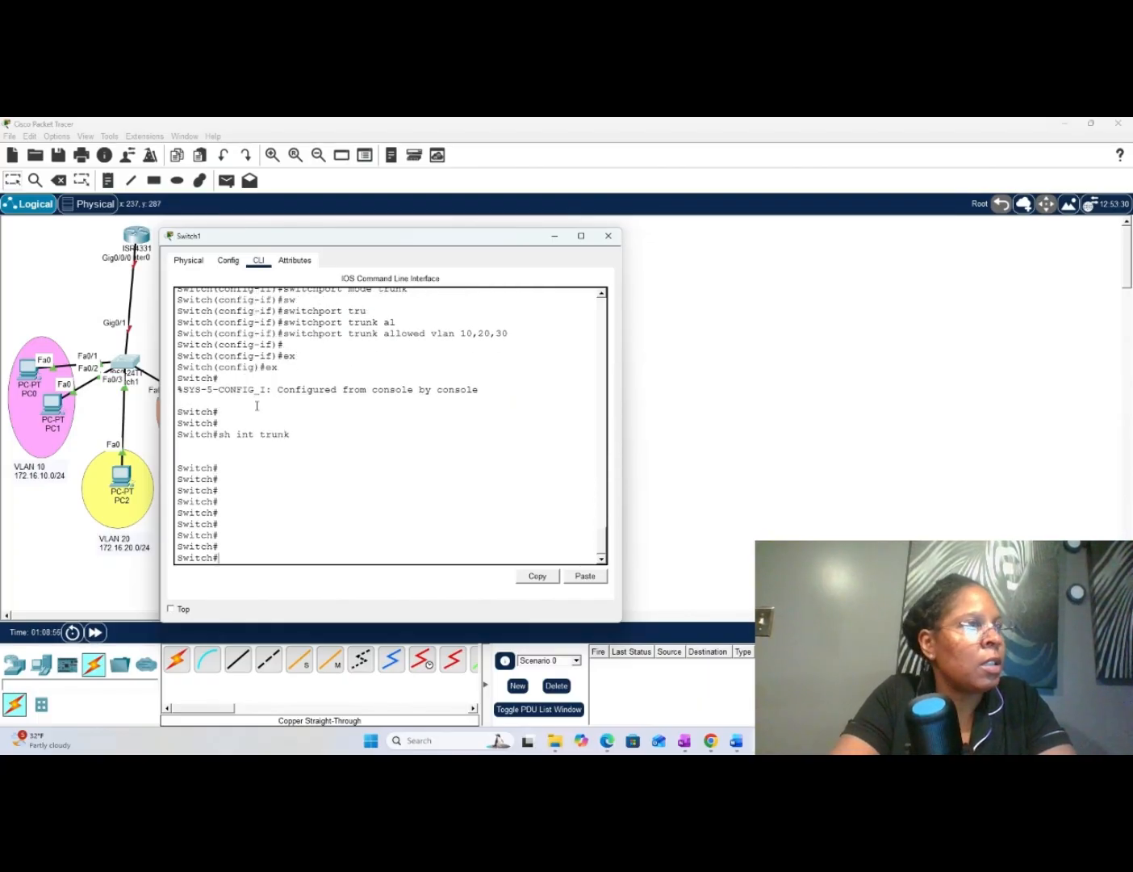
- Close Switch1's window and open the command line of Router0
left_click(618, 238)
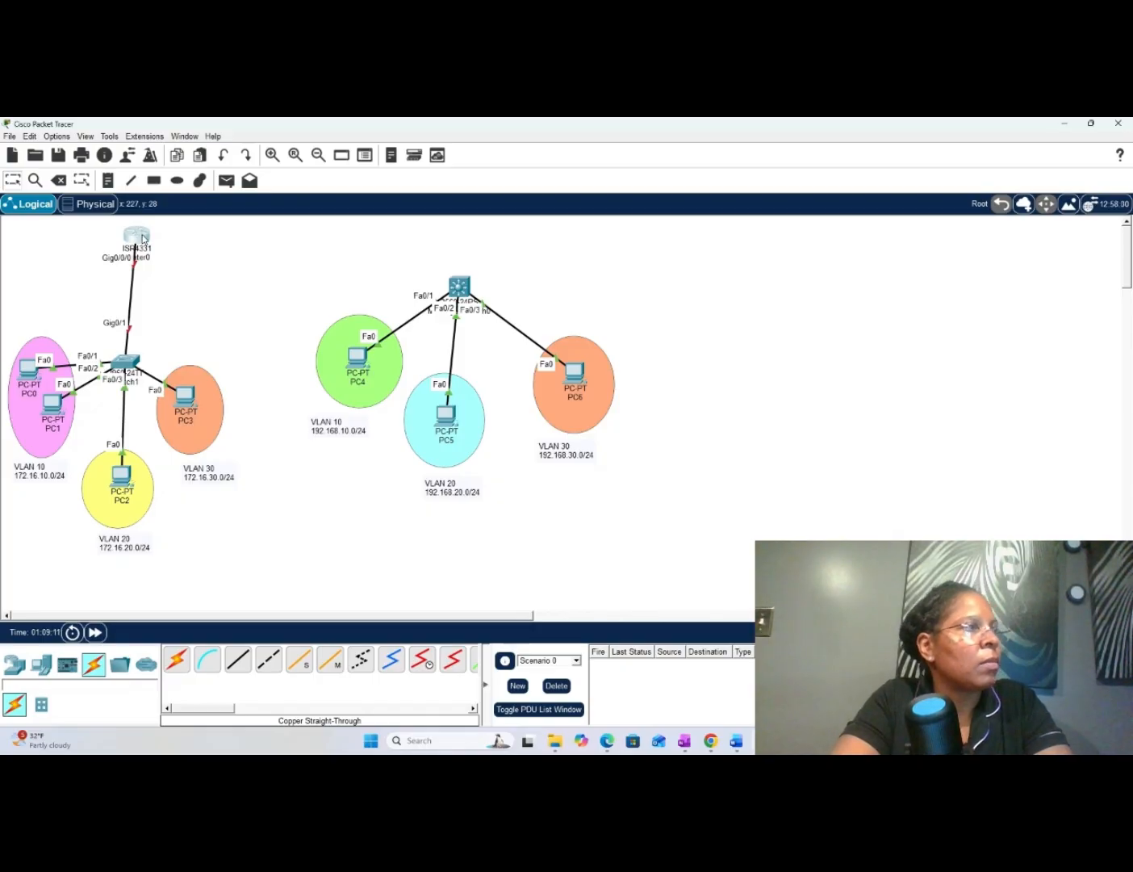
left_click(143, 240)
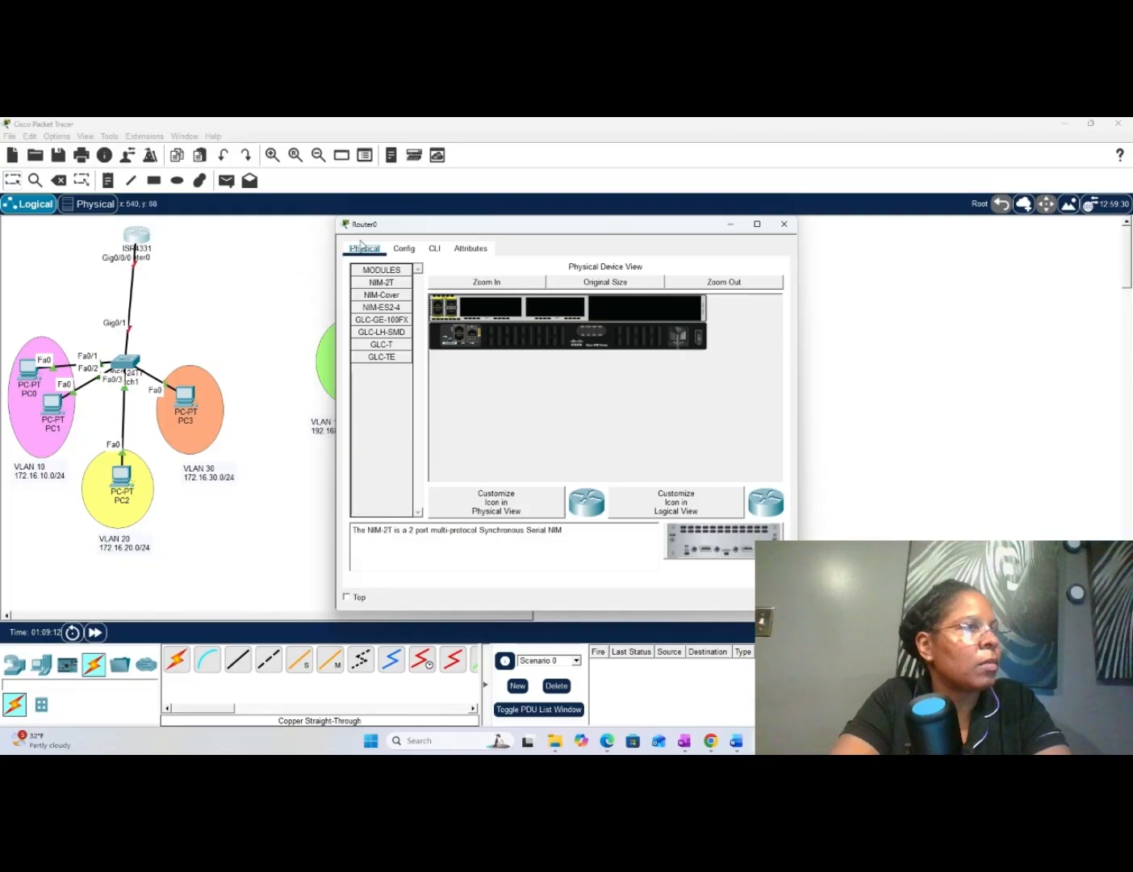
left_click(432, 251)
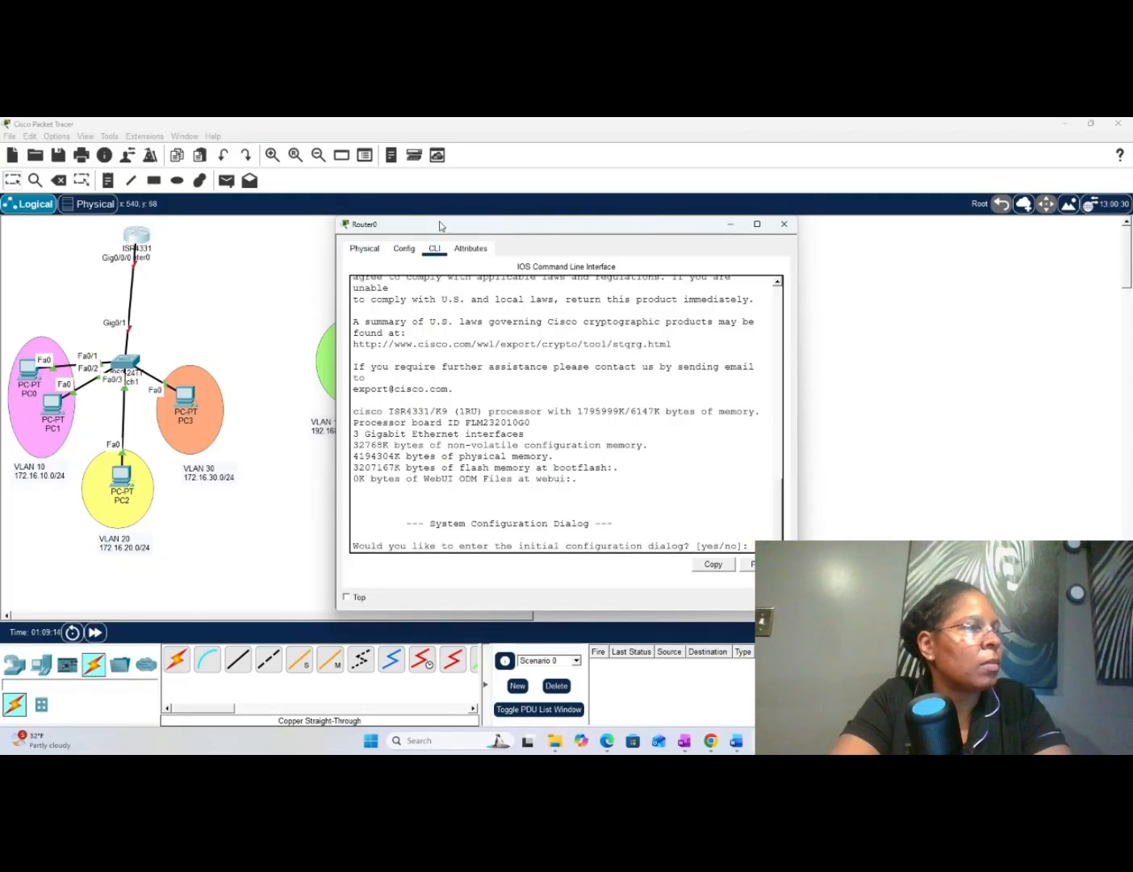
- Decline Router0's initial configuration dialog by answering no, and bring up the user EXEC prompt
left_click_drag(439, 226, 301, 198)
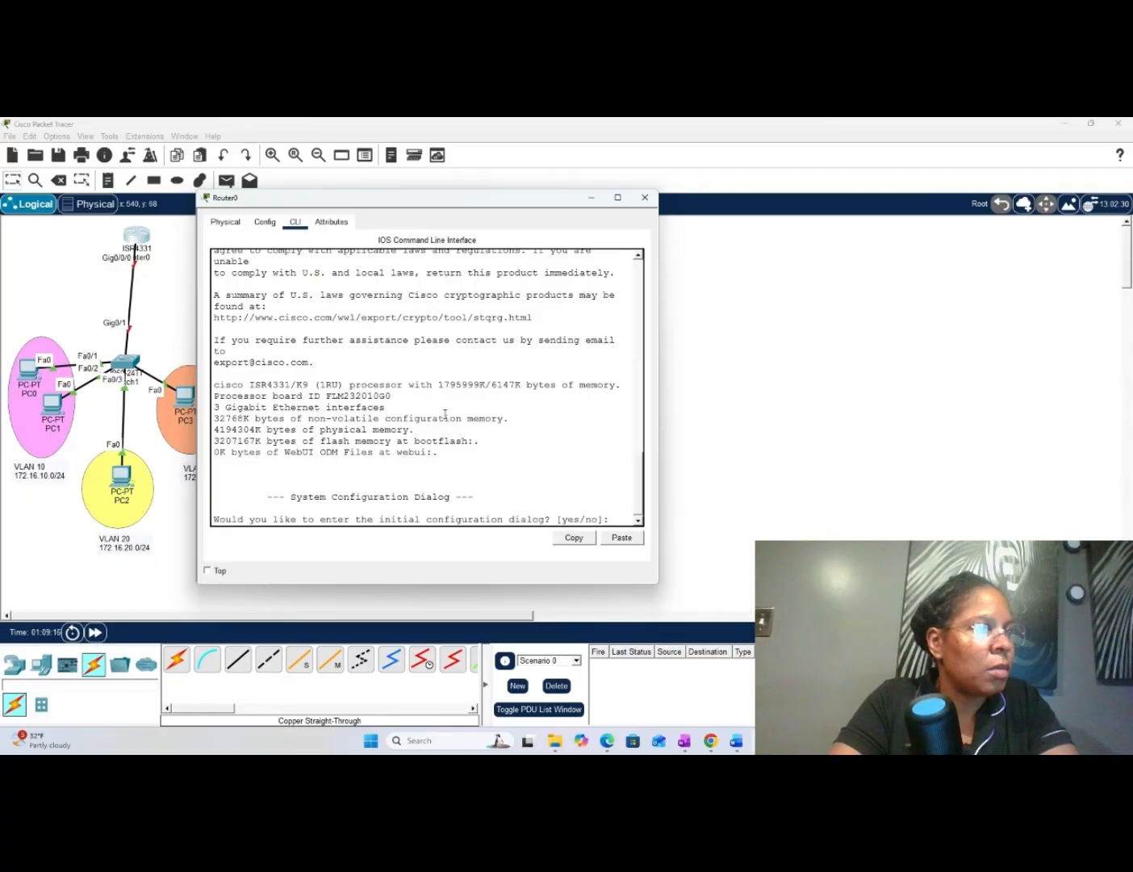
type("no")
key("Return")
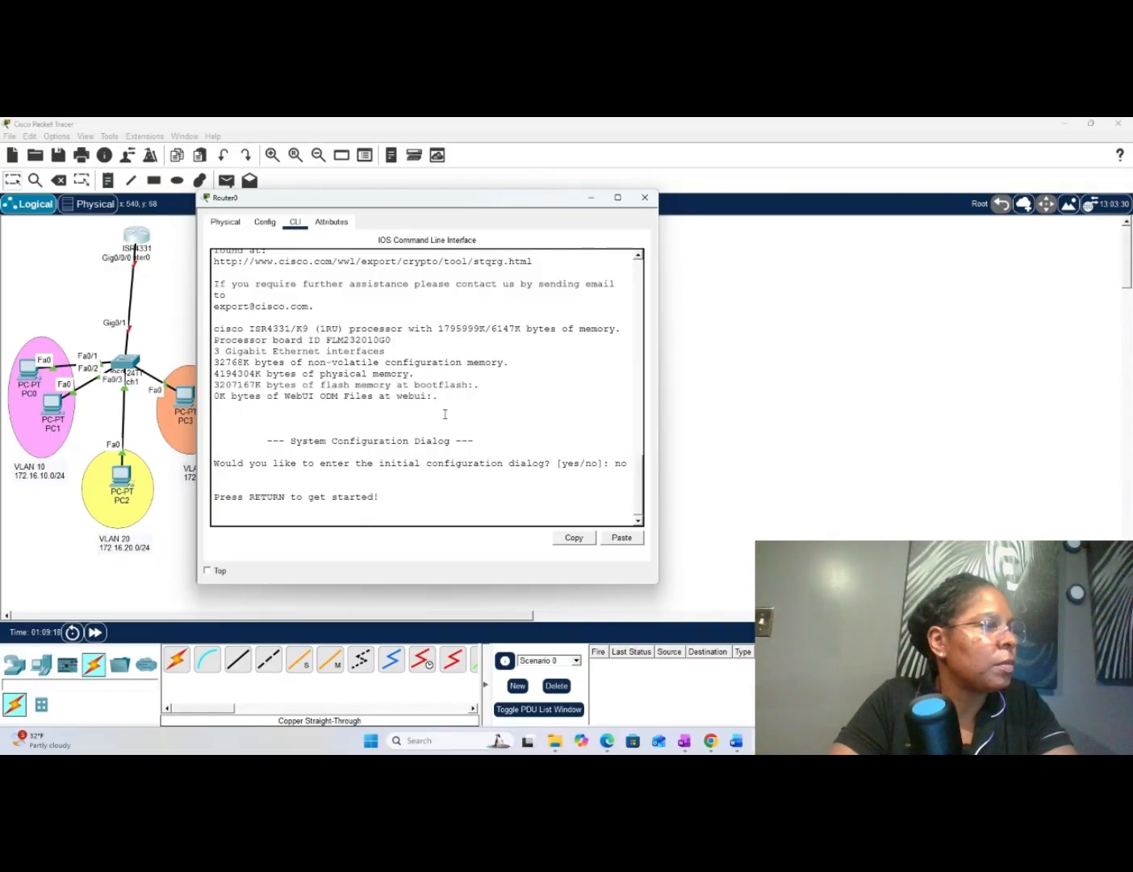
key("Return")
key("Return")
key("Return")
key("Return")
key("Return")
- Enter privileged EXEC mode with en and global configuration mode with conf t on Router0
type("en")
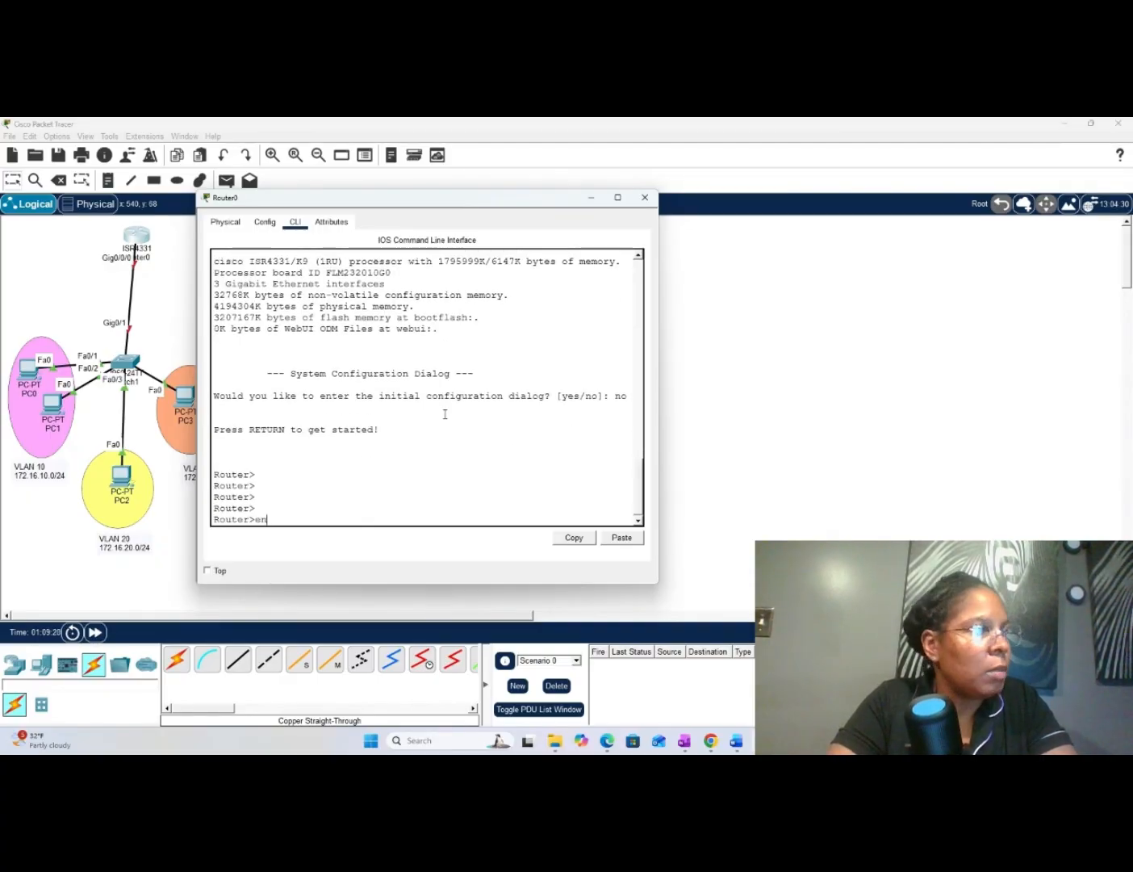
key("Return")
key("Return")
key("Return")
key("Return")
key("Return")
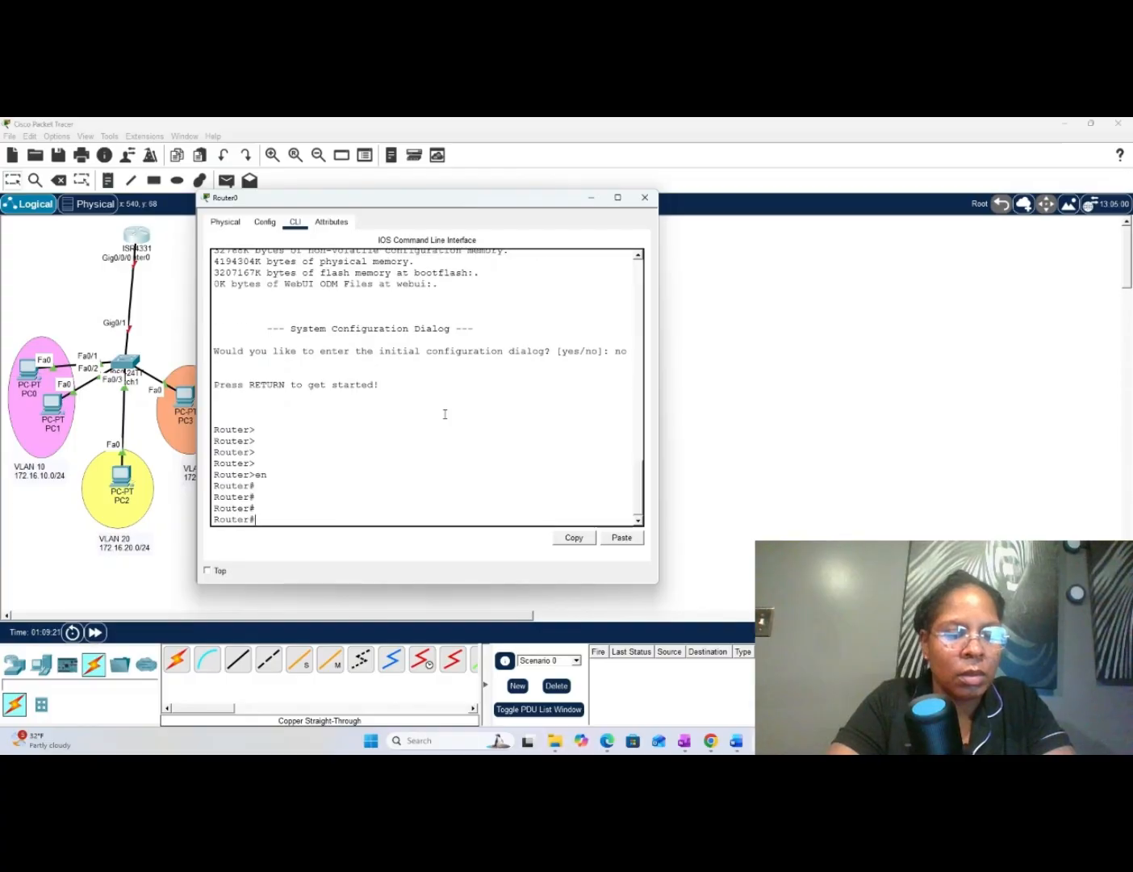
type("conf ")
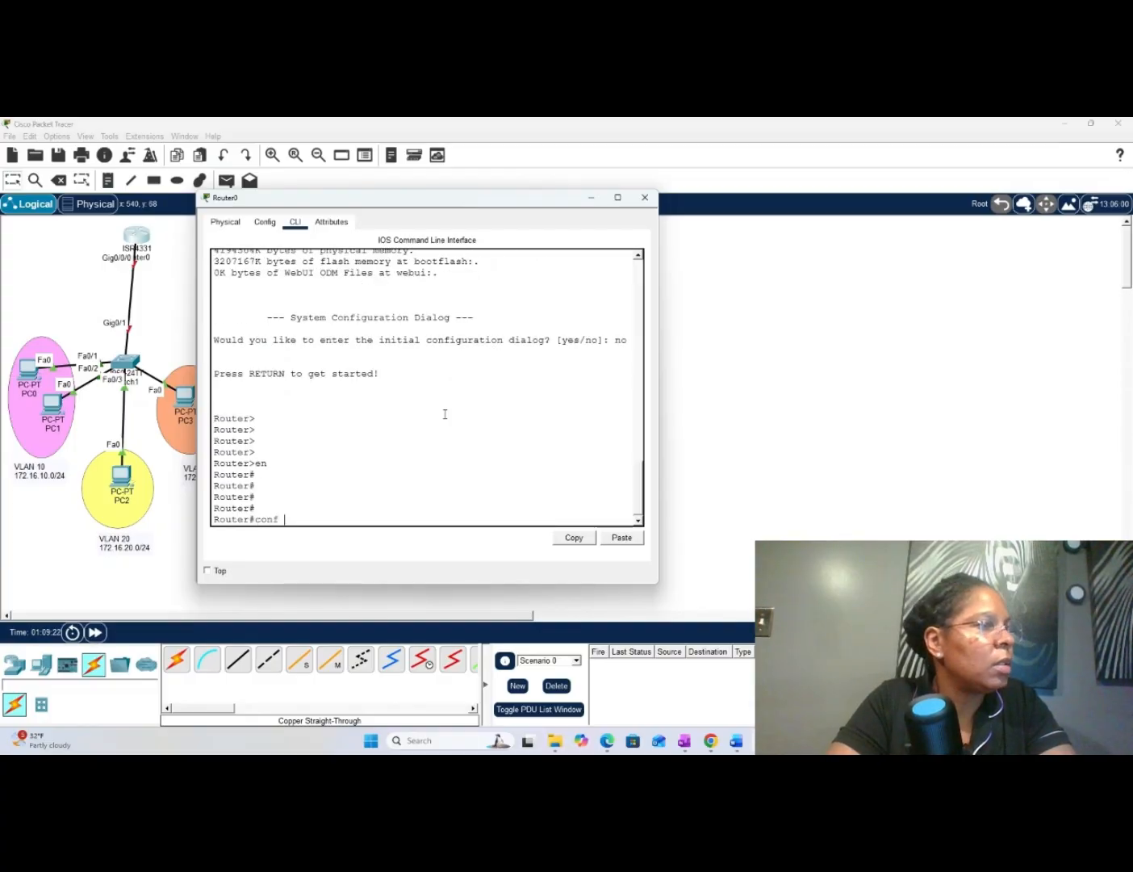
type("t")
key("Return")
key("Return")
key("Return")
key("Return")
key("Return")
key("Return")
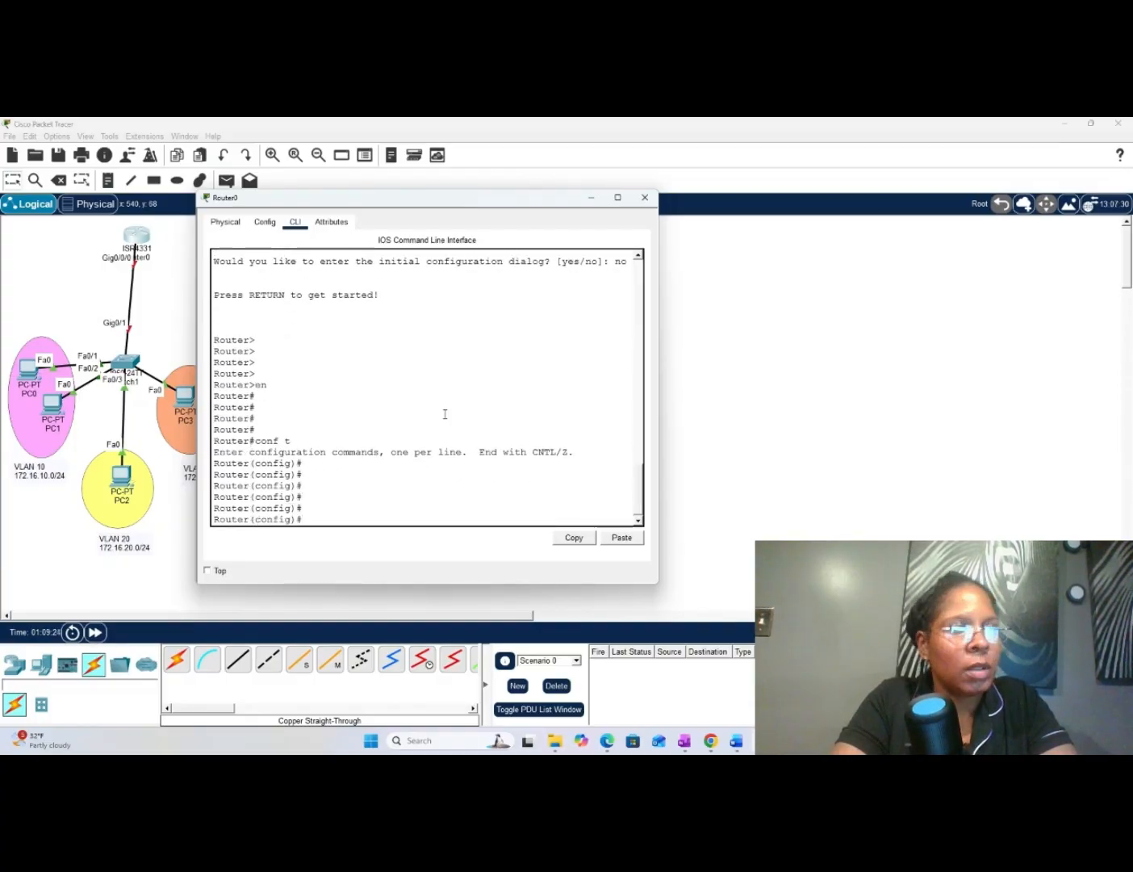
- Enable Router0's physical interface by entering int gi 0/0/0 and no shut
type("in")
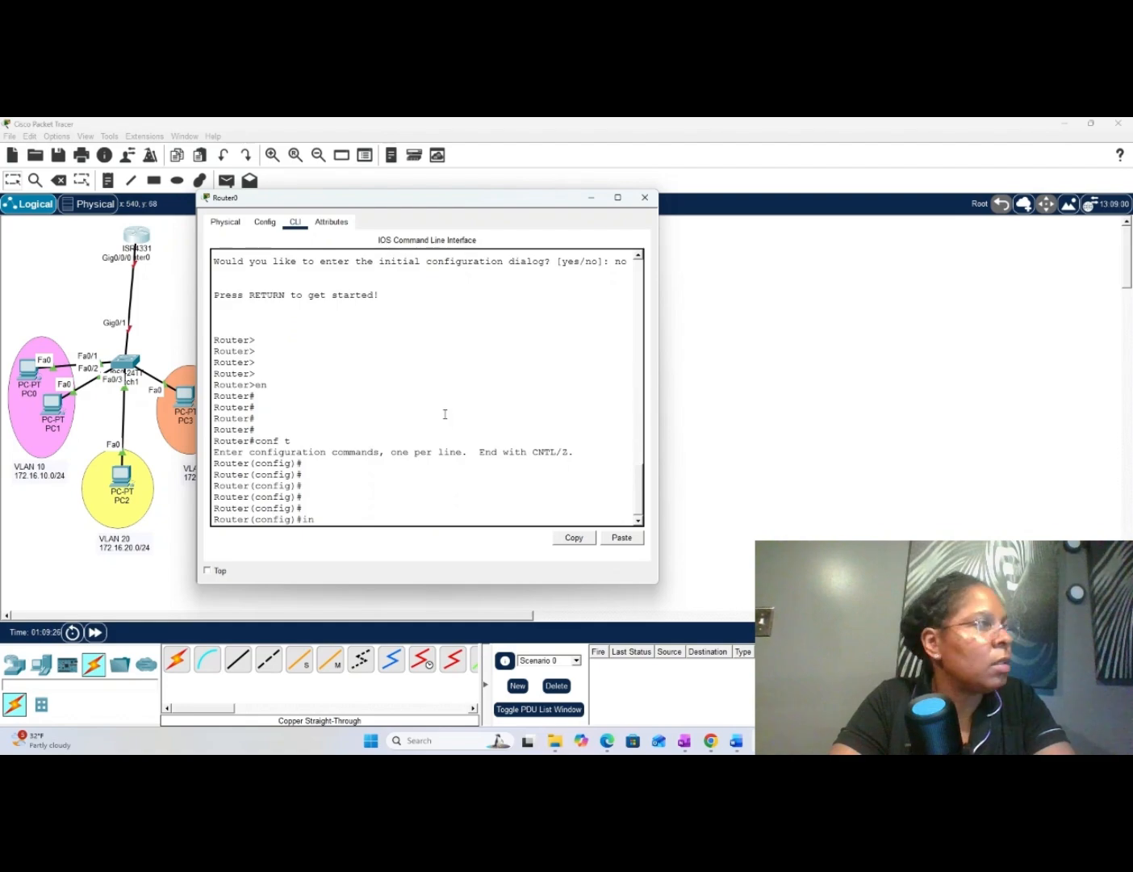
type("t g")
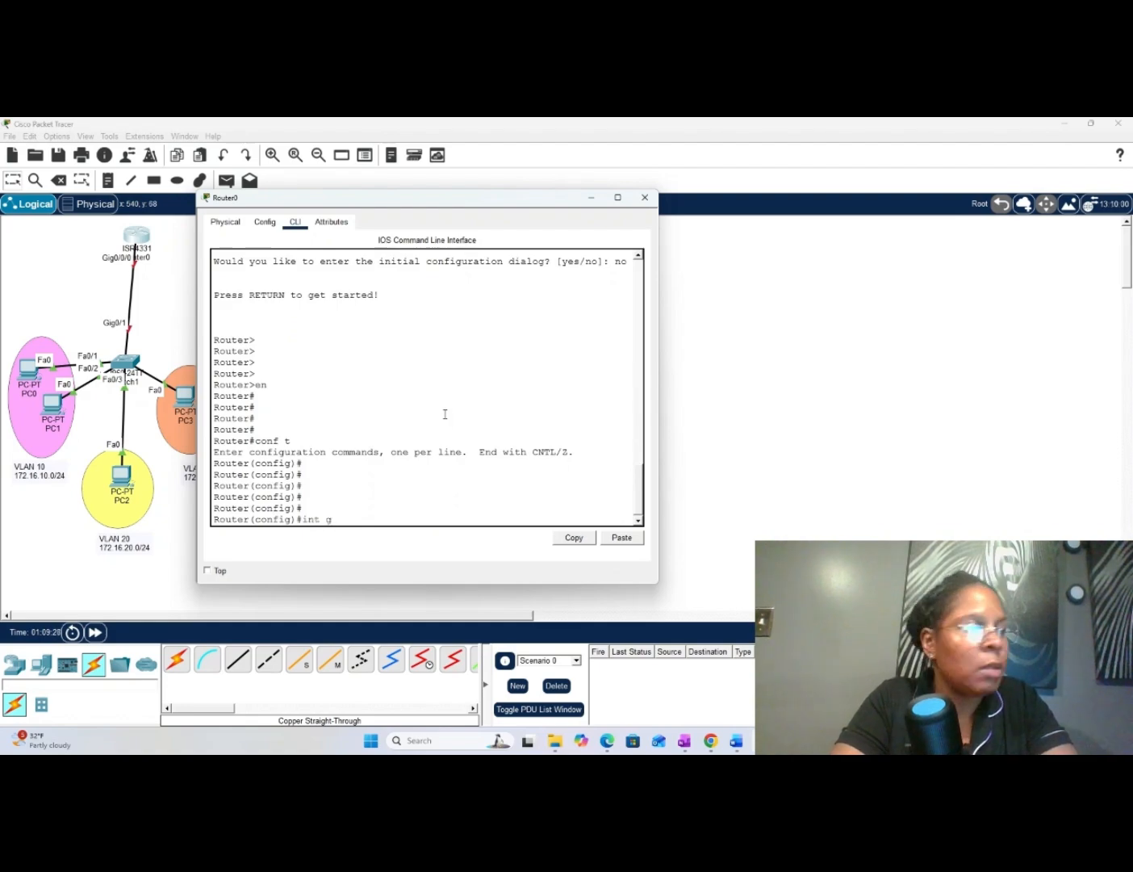
type("i ")
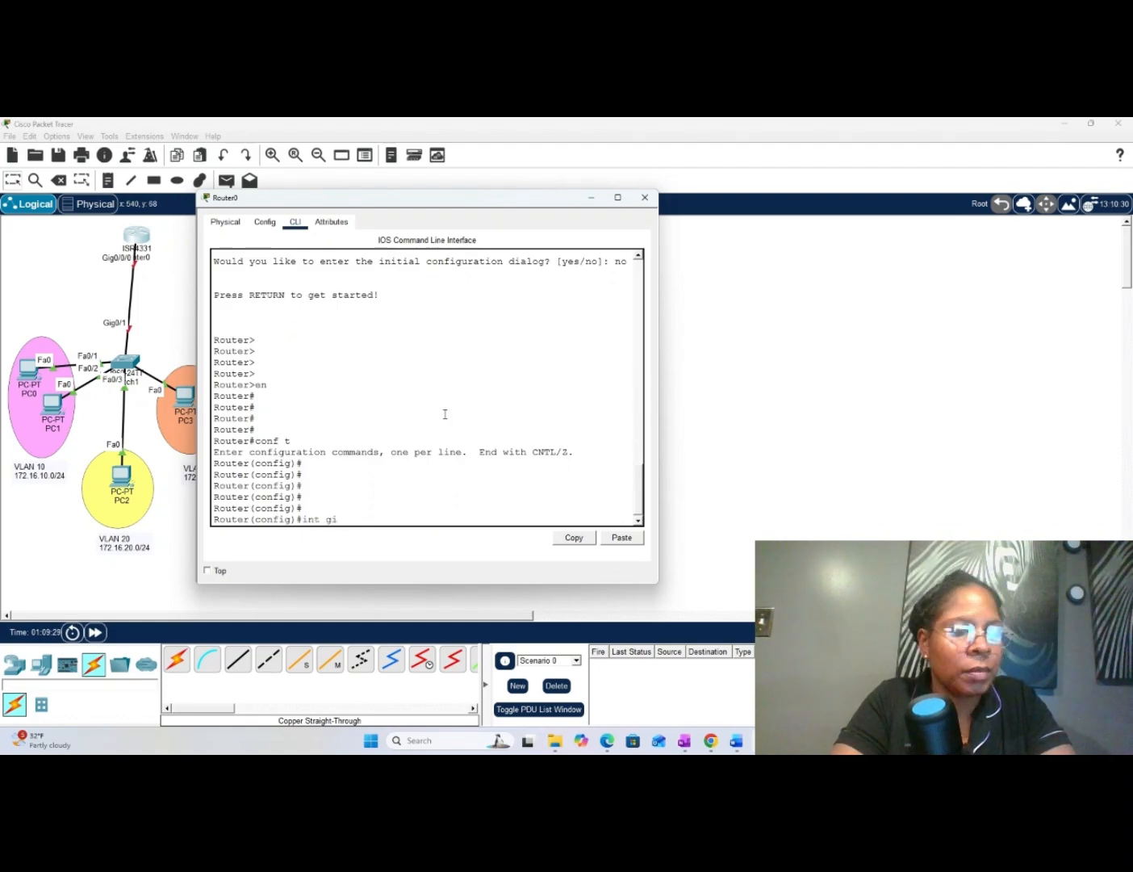
type("0")
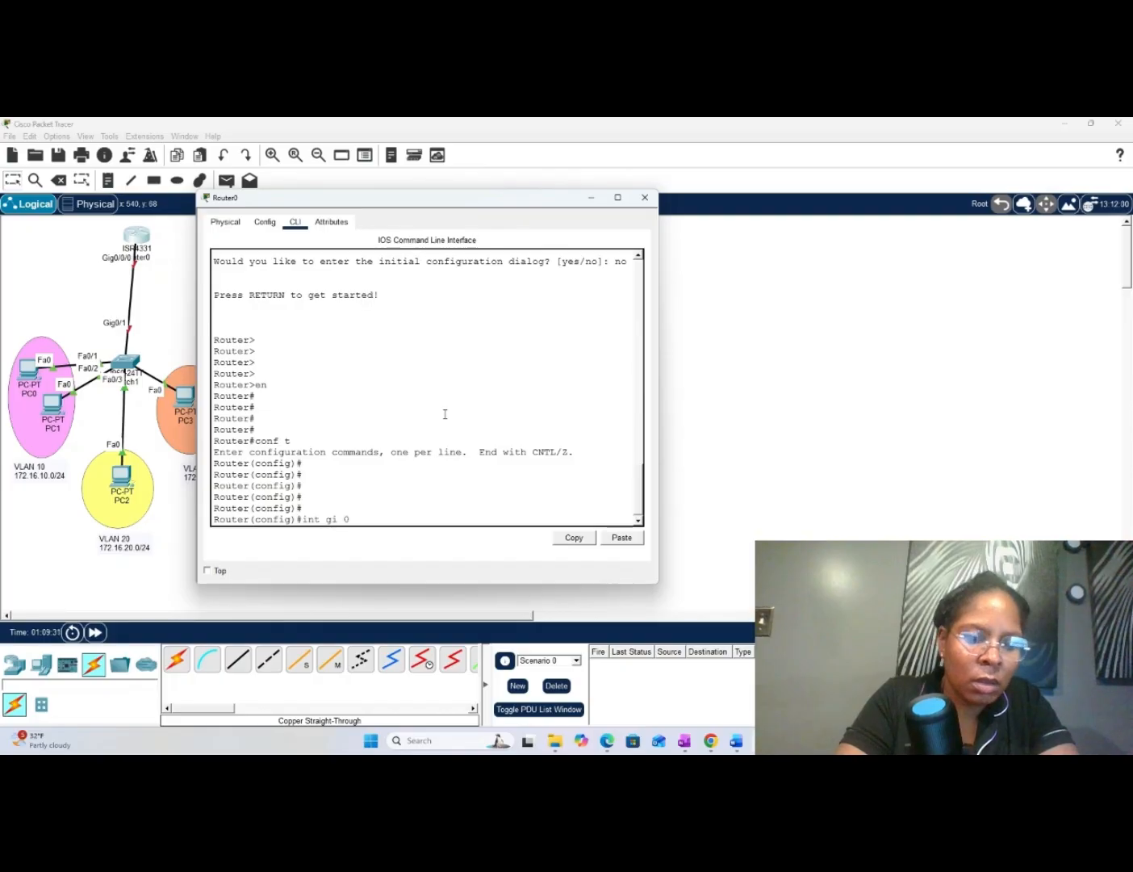
type("/0/0")
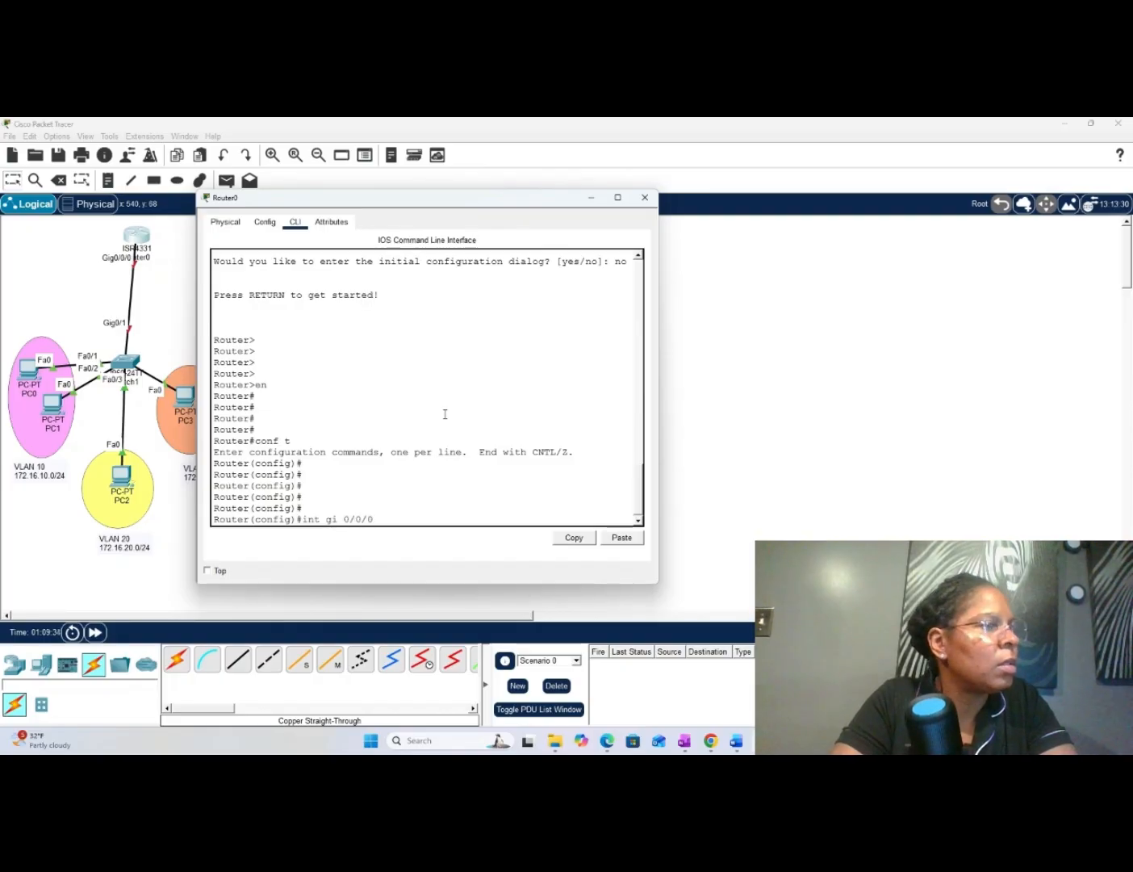
key("Return")
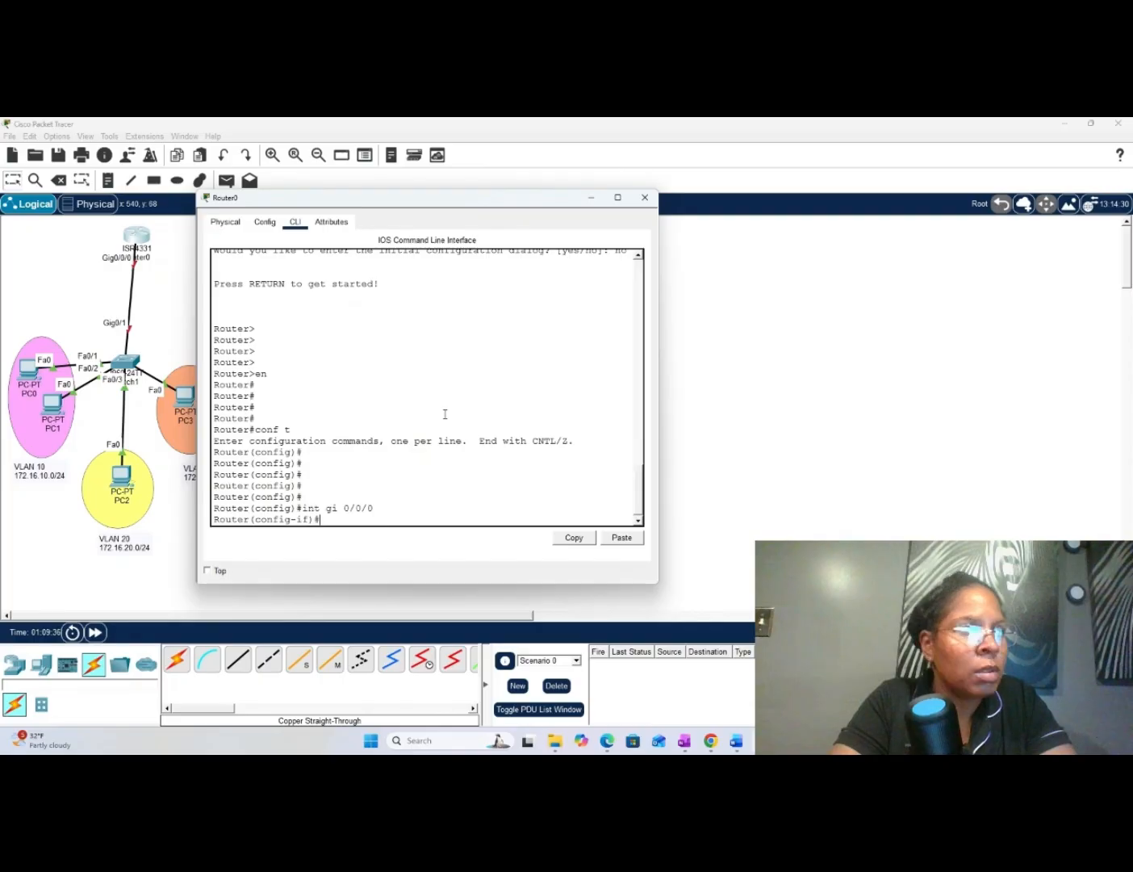
type("no")
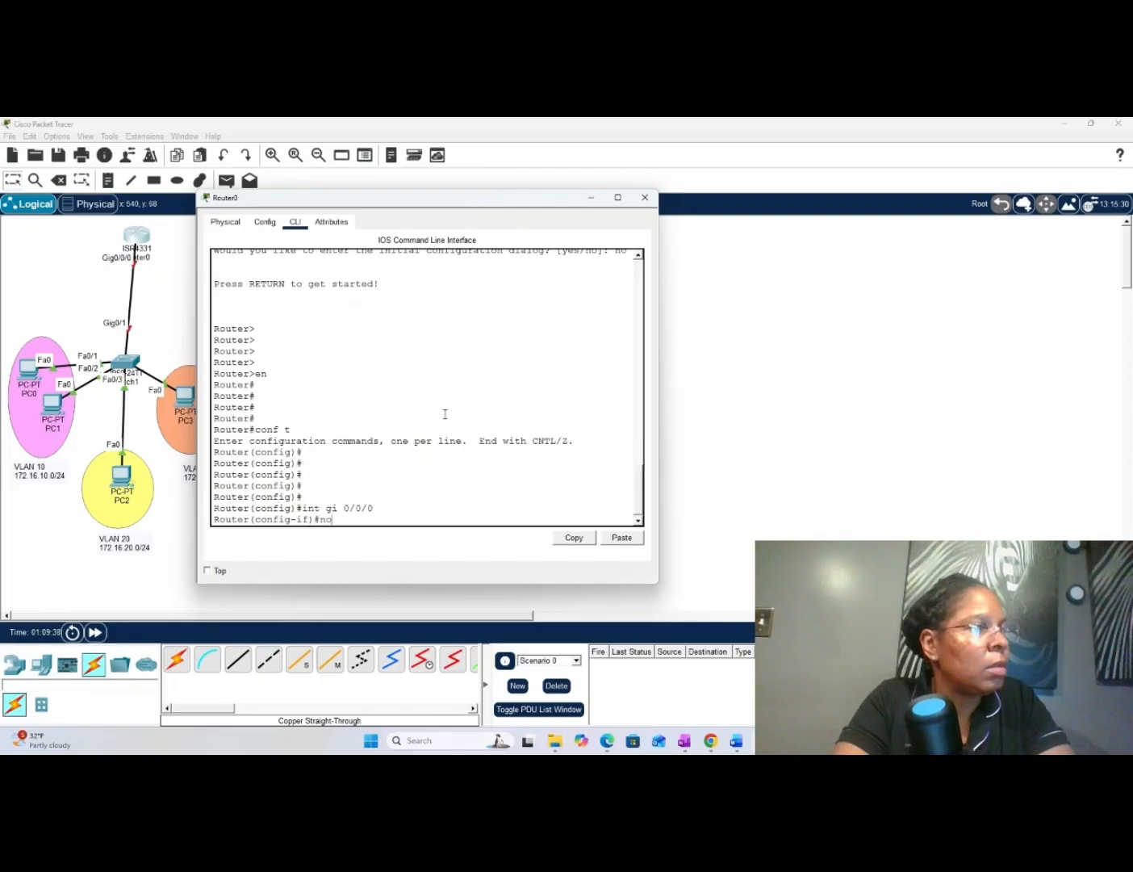
type(" shut")
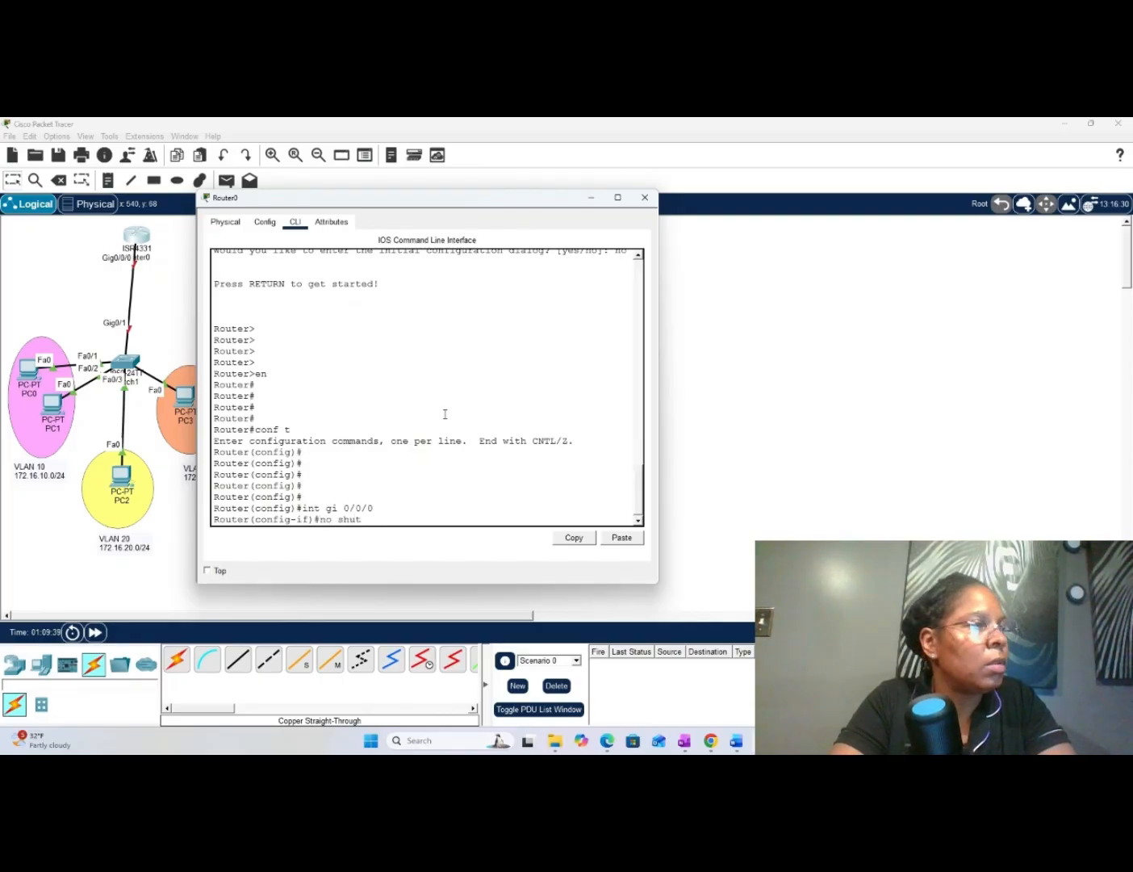
key("Return")
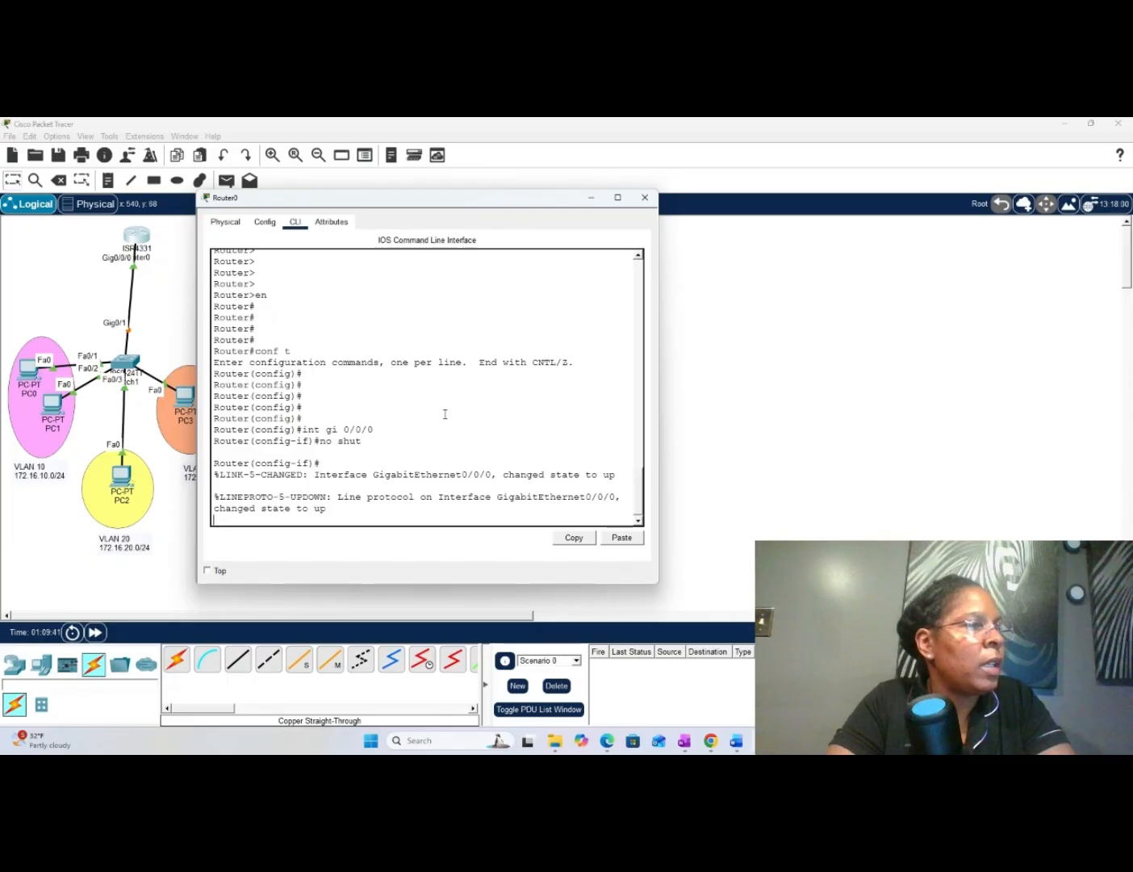
key("Return")
key("Return")
key("Return")
key("Return")
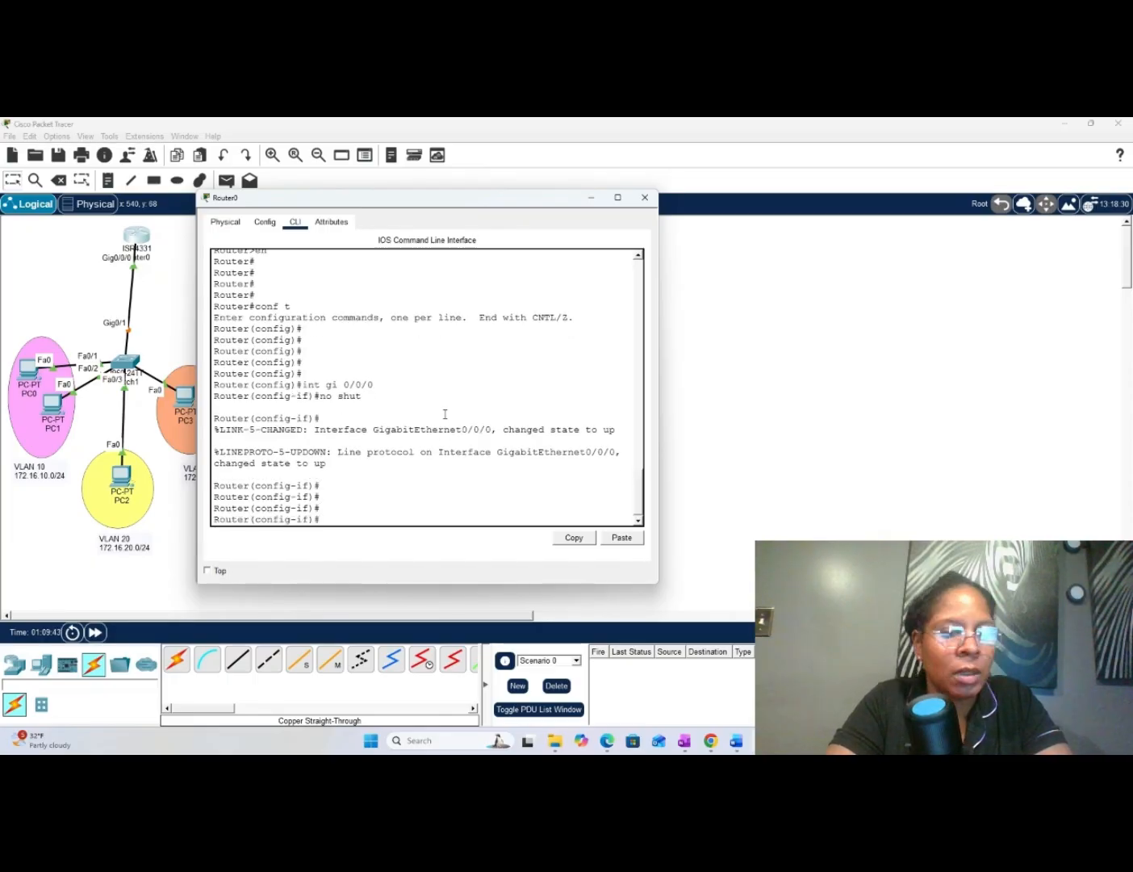
- Leave the gi 0/0/0 interface configuration with ex to return to global configuration mode
type("ex")
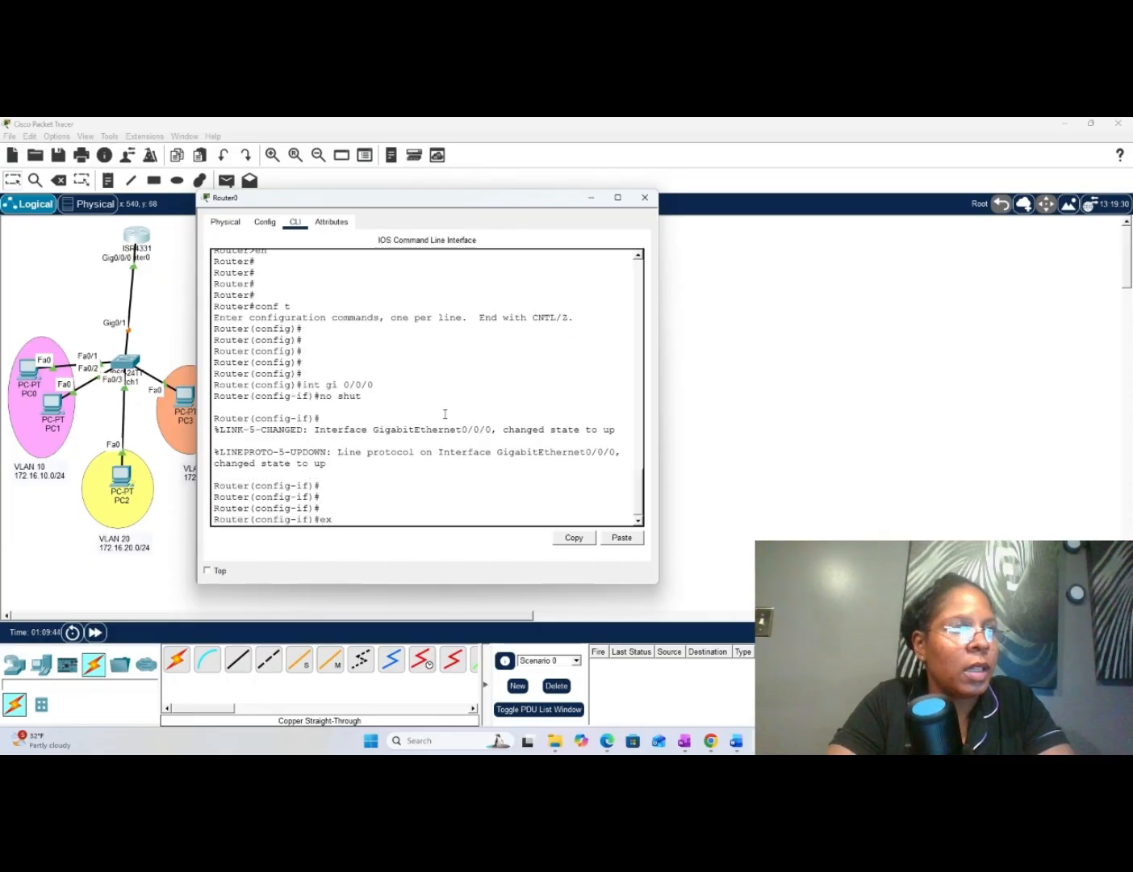
key("Return")
key("Return")
key("Return")
key("Return")
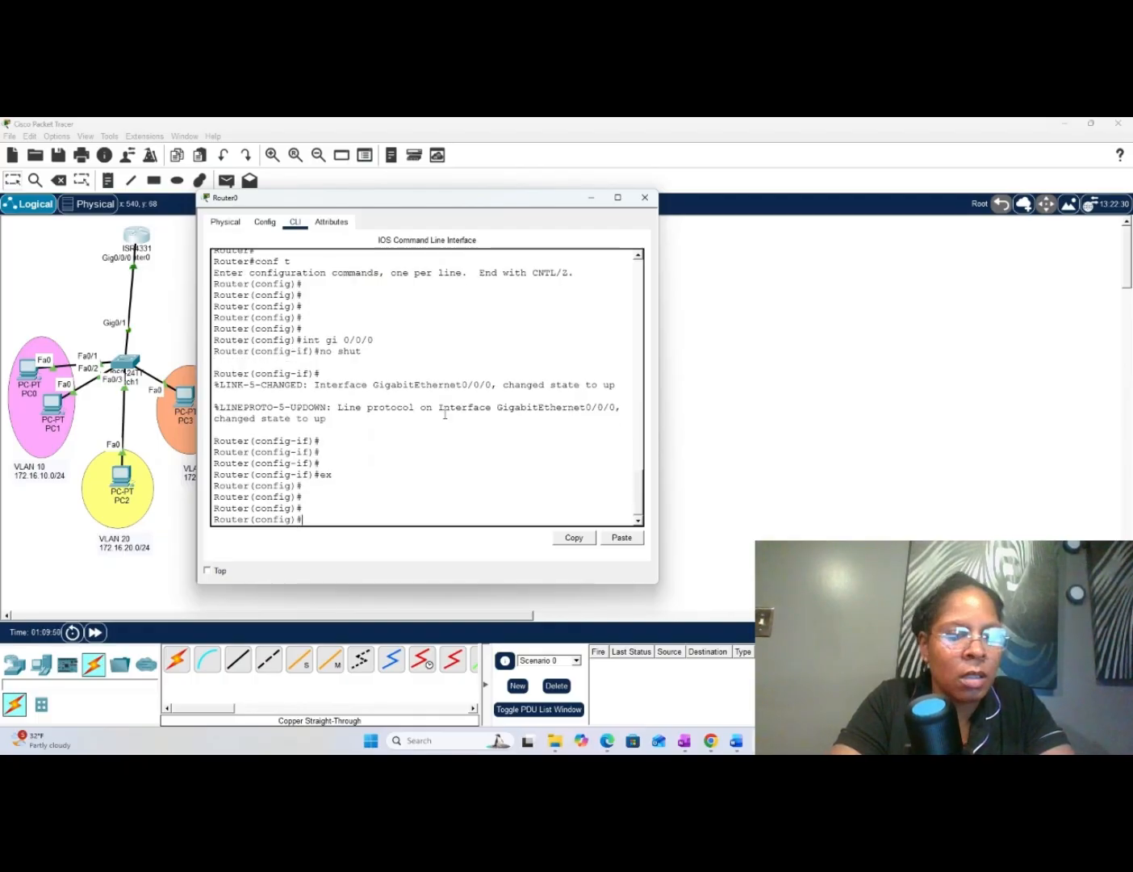
- Create the router subinterface for VLAN 10 with int gi 0/0/0.10
type("i")
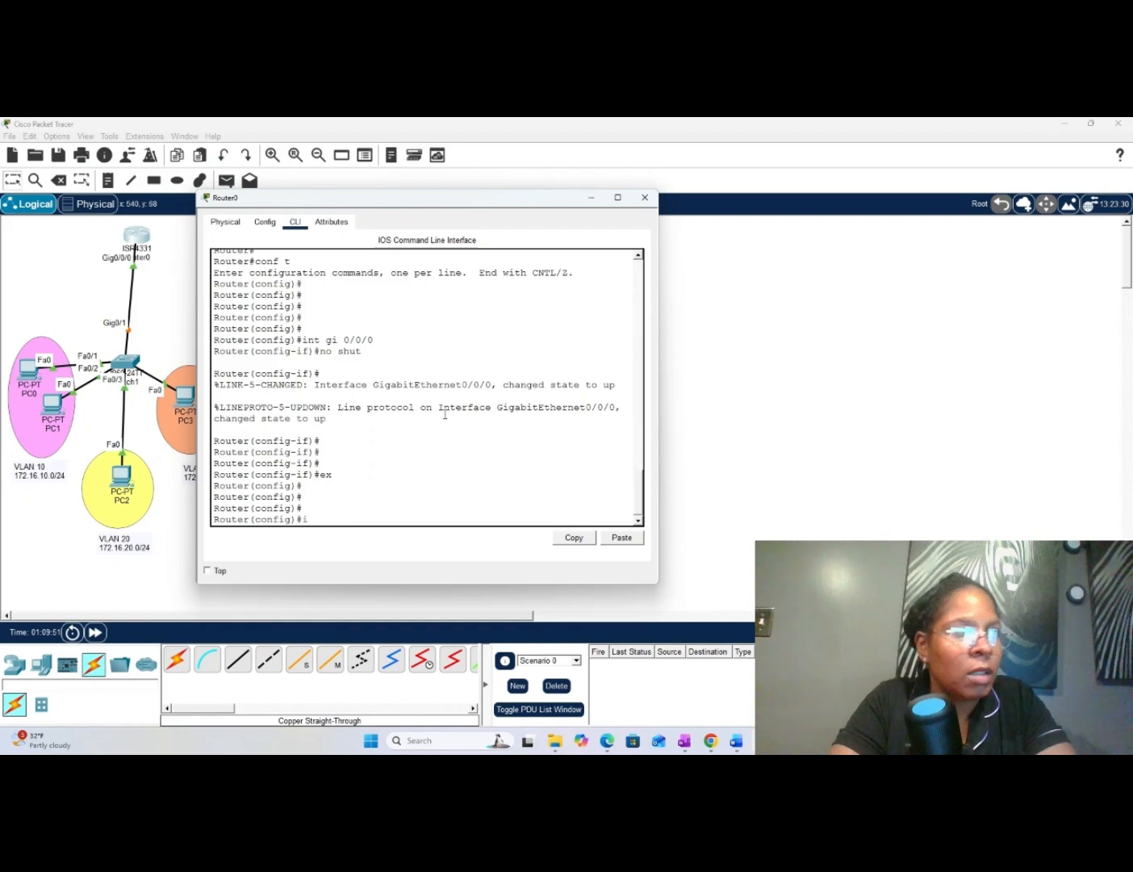
type("nt g")
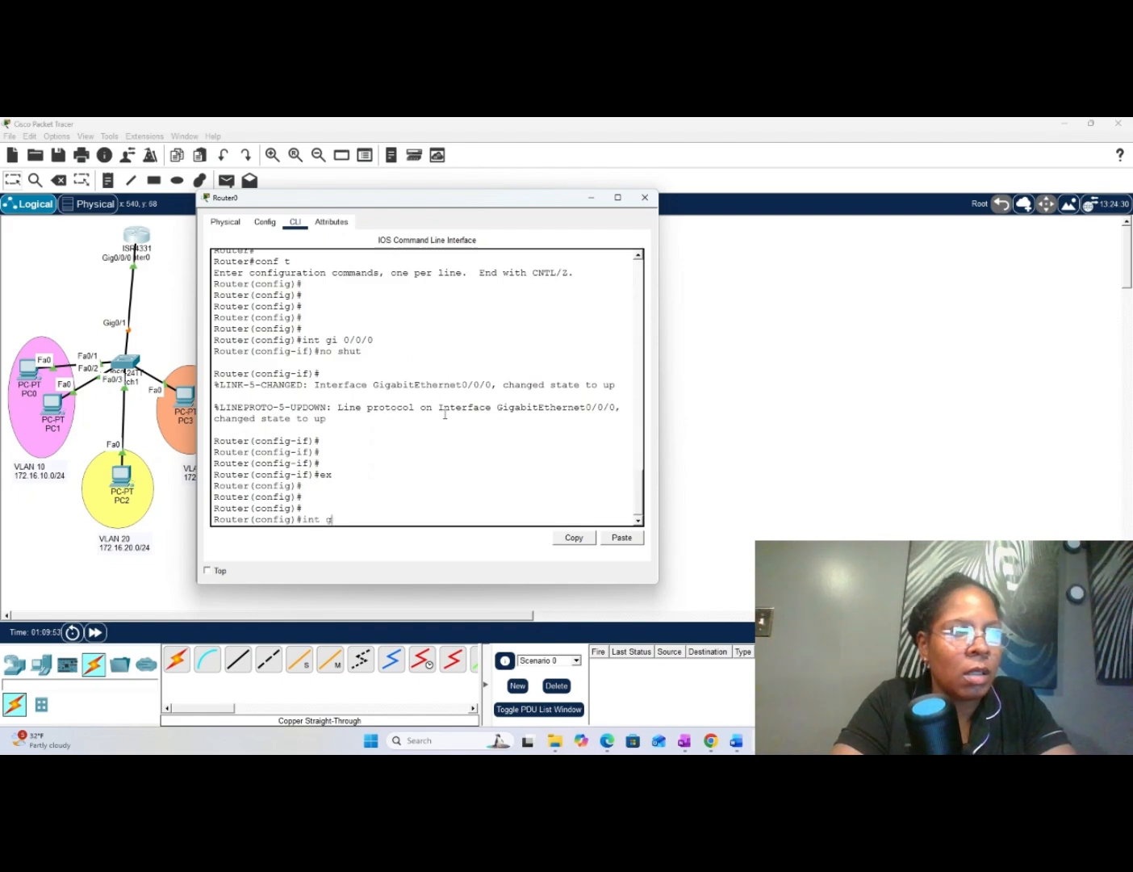
type("i ")
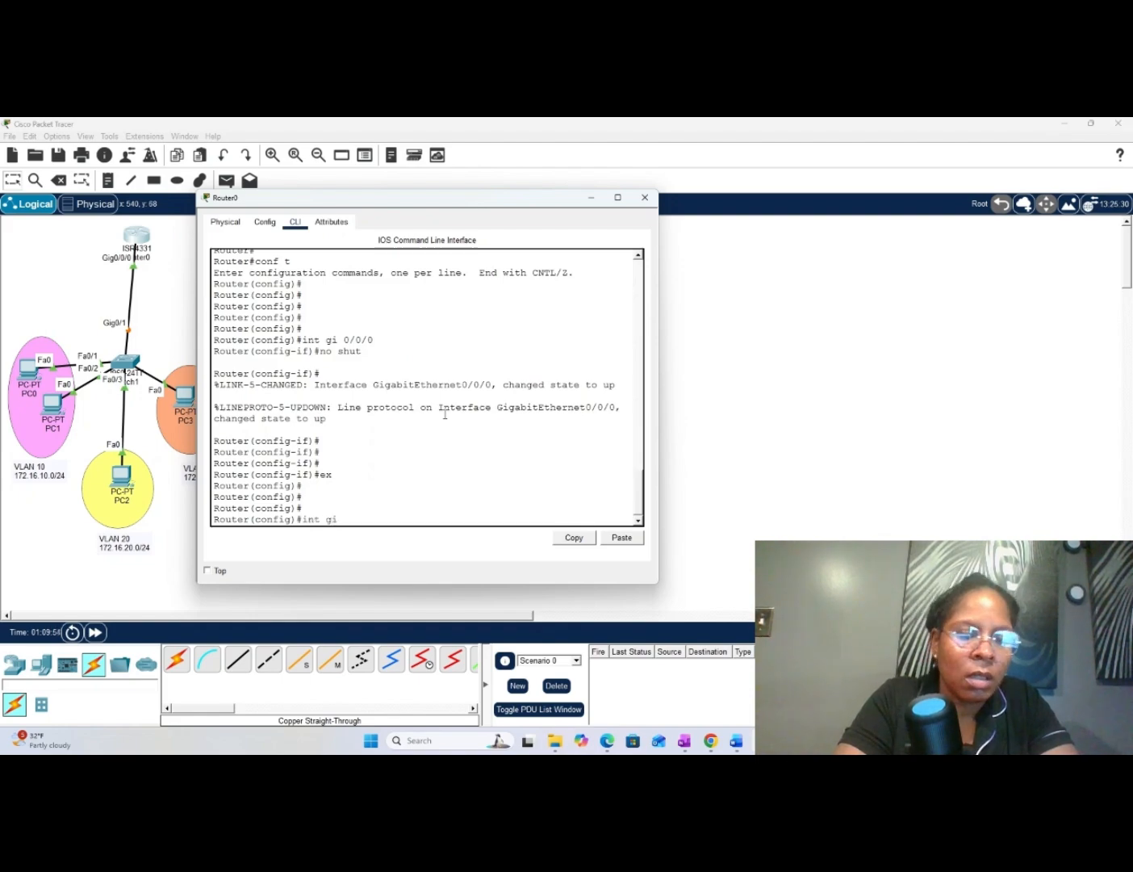
type("0/0/0")
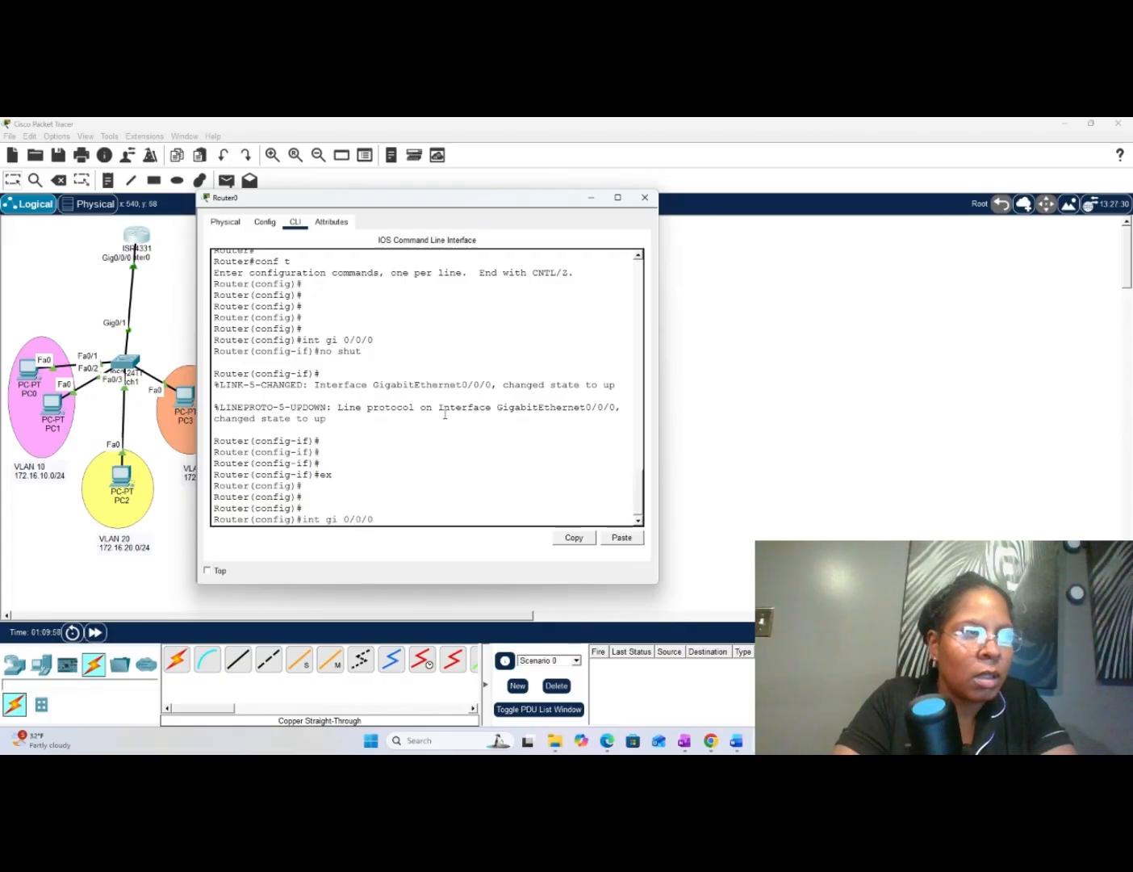
type(".")
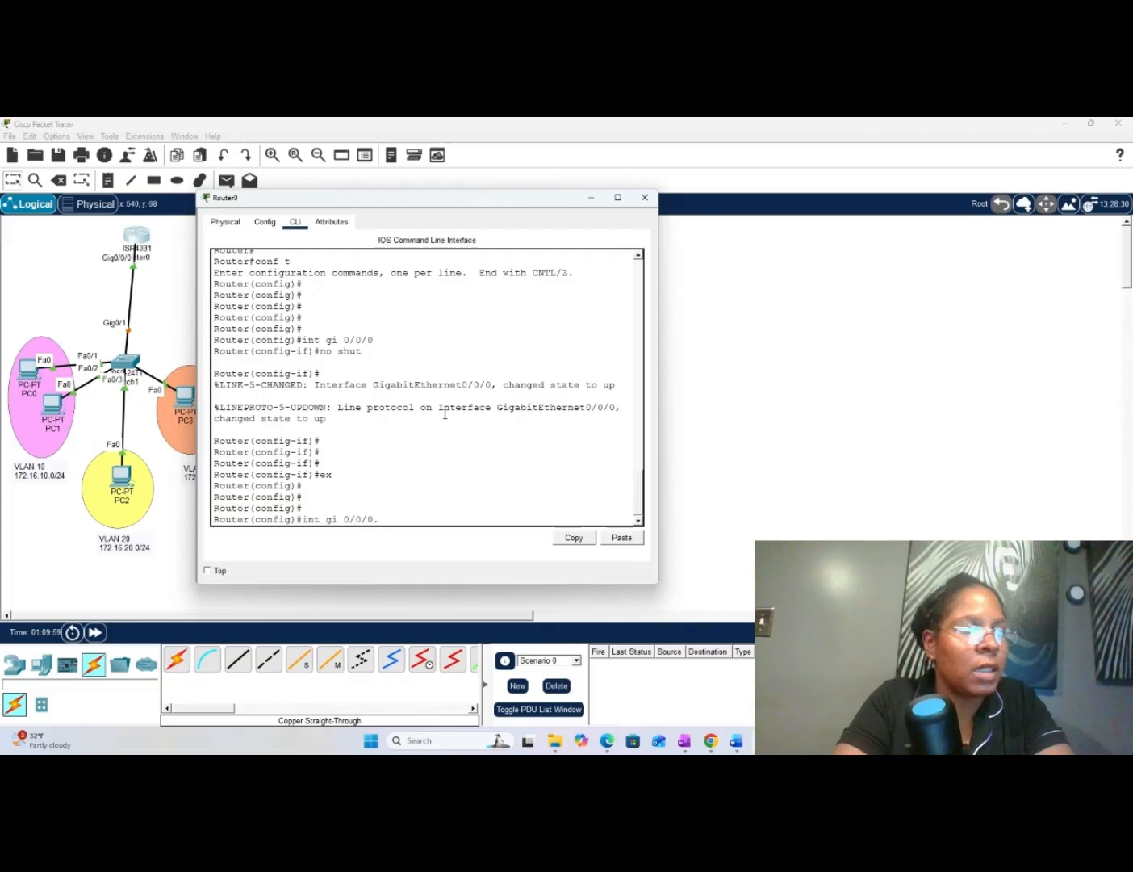
type("10")
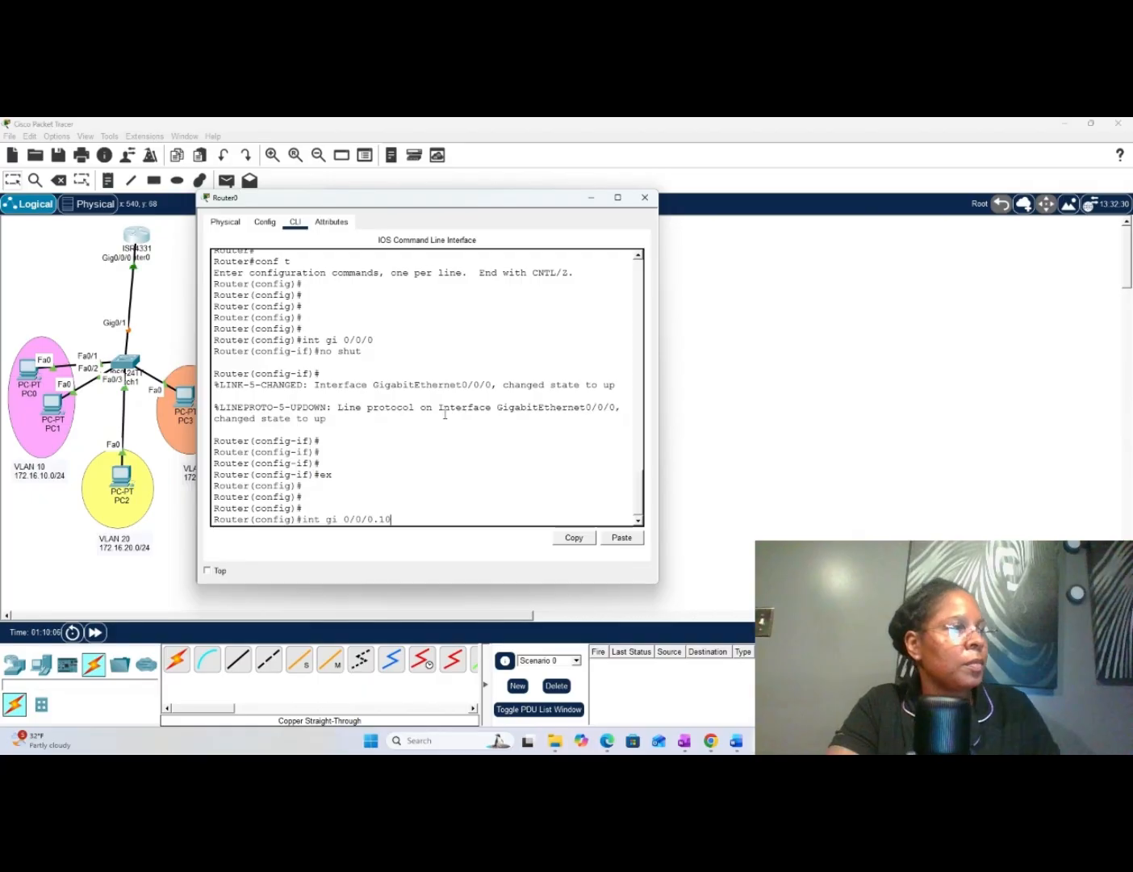
key("Return")
key("Return")
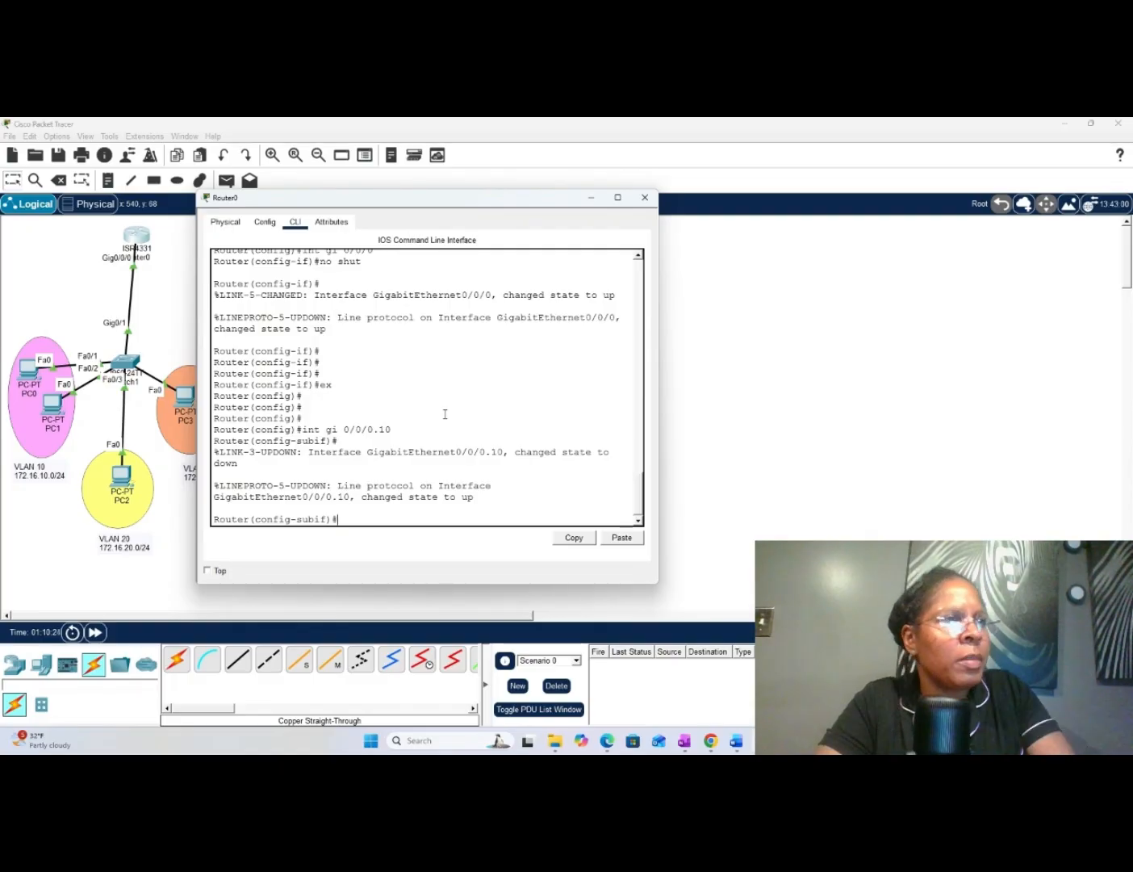
- Set the gi 0/0/0.10 subinterface to 802.1Q tagging for VLAN 10 with encapsulation dot1Q 10
type("en")
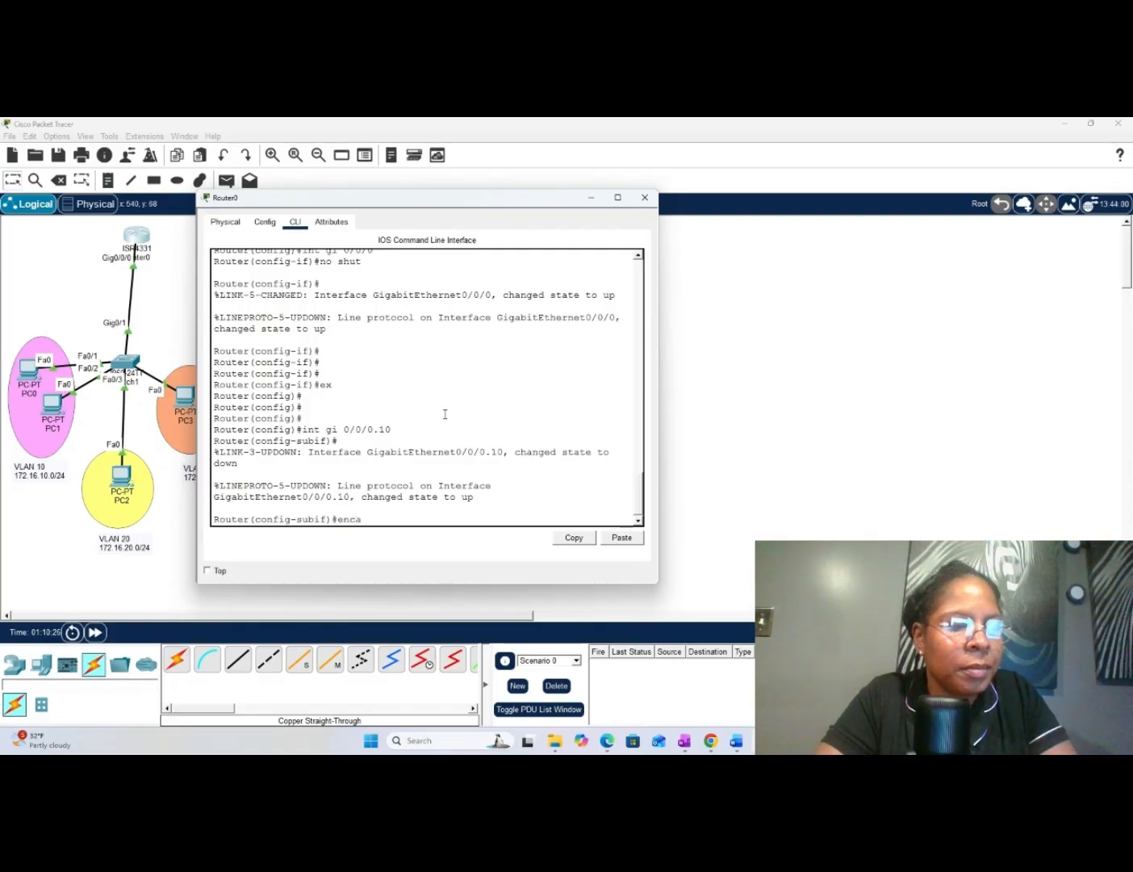
type("ca")
key("Tab")
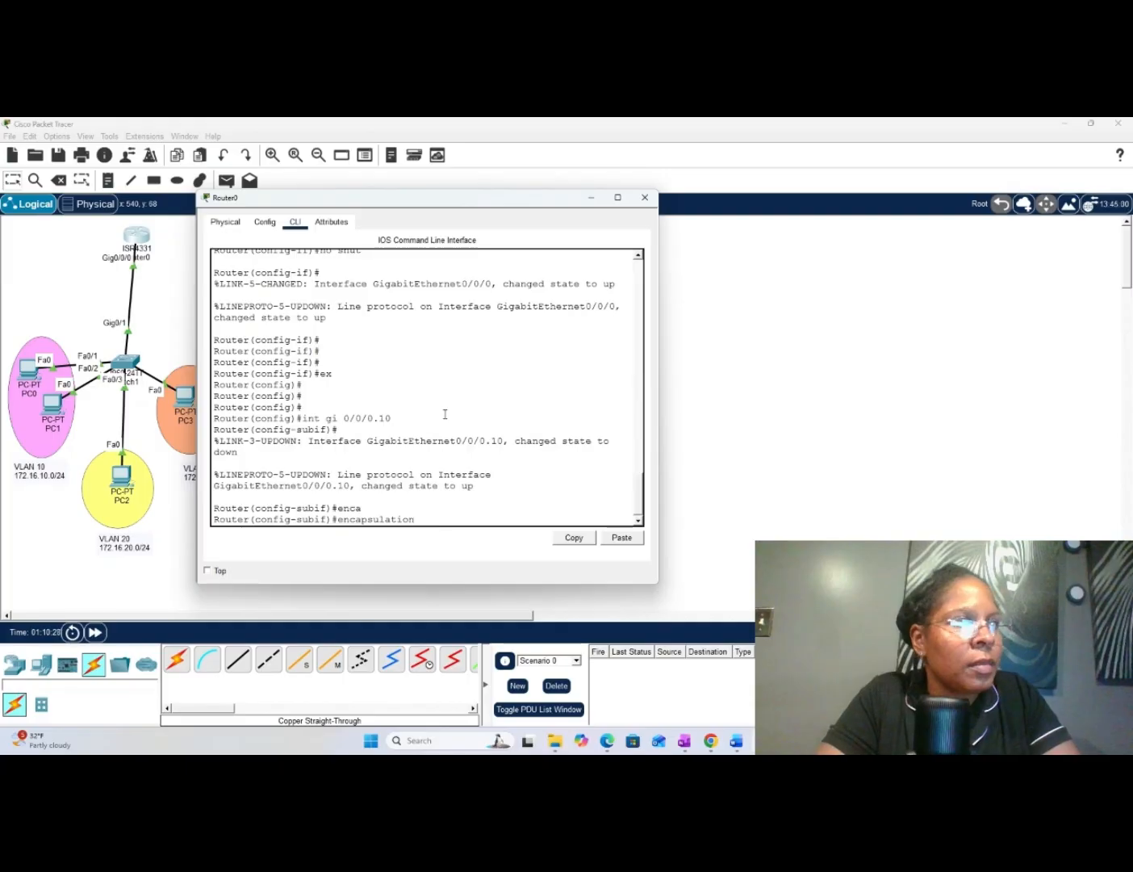
type("do")
key("Tab")
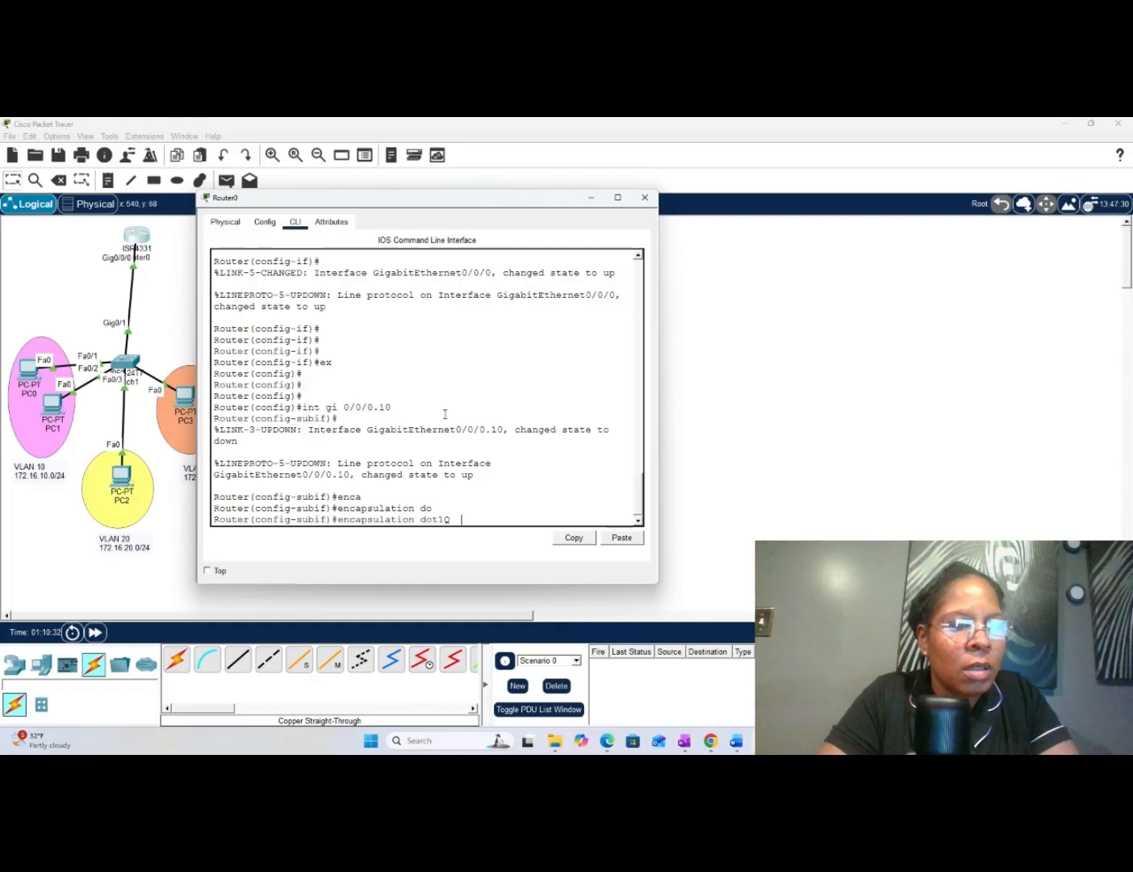
type("10")
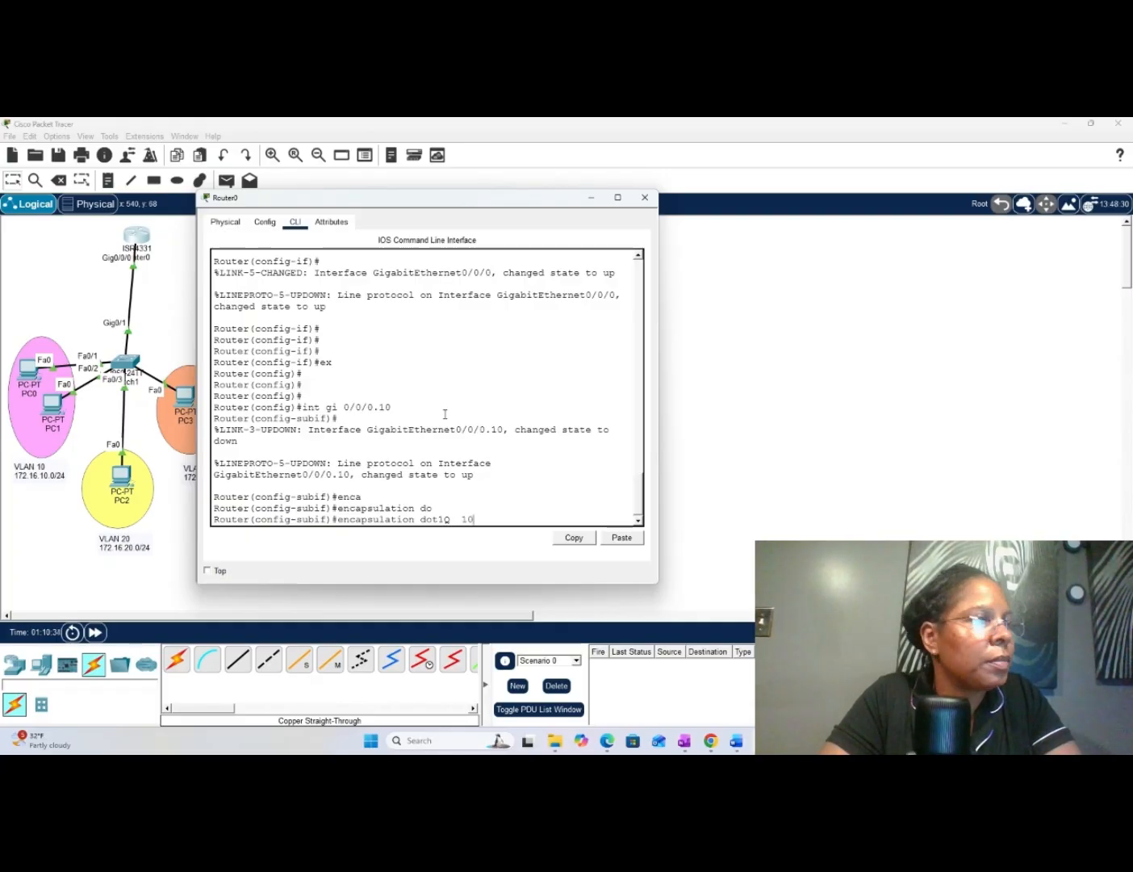
key("Return")
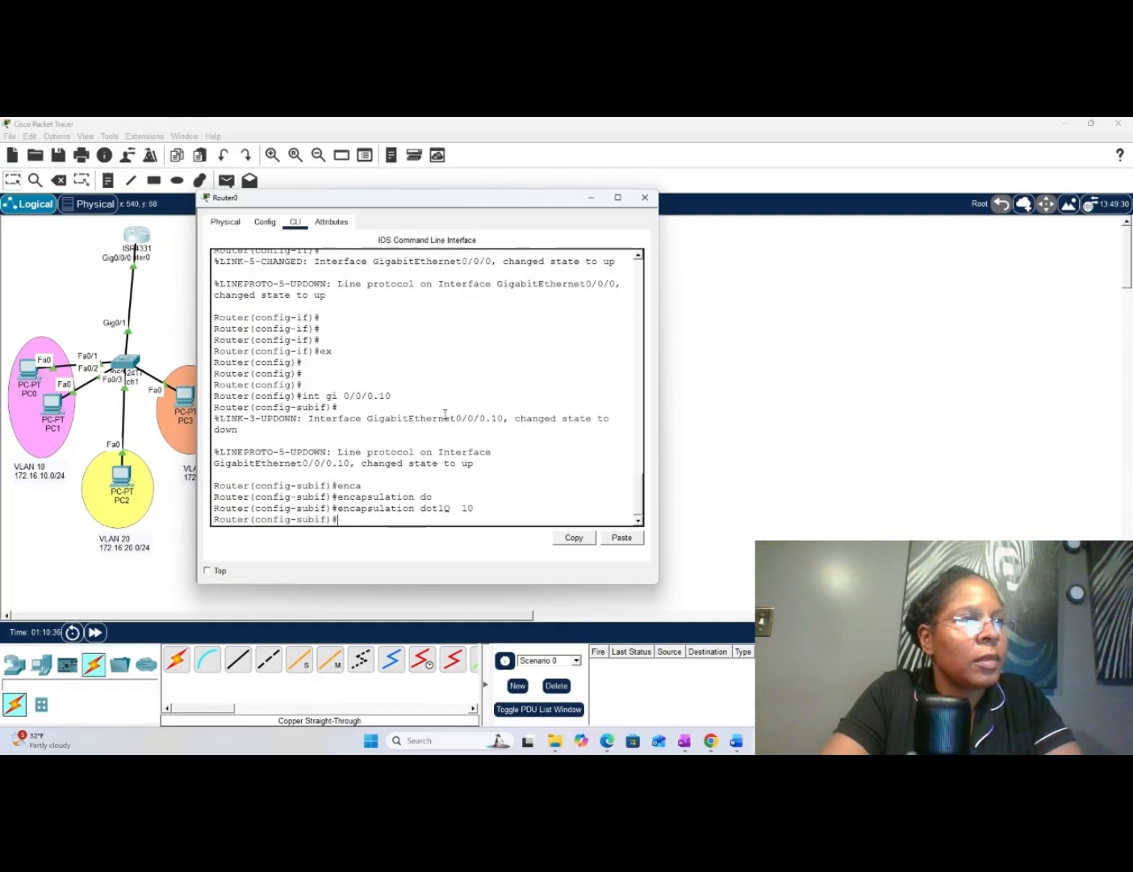
- Assign IP address 172.16.10.1 with mask 255.255.255.0 to the gi 0/0/0.10 subinterface
type("i")
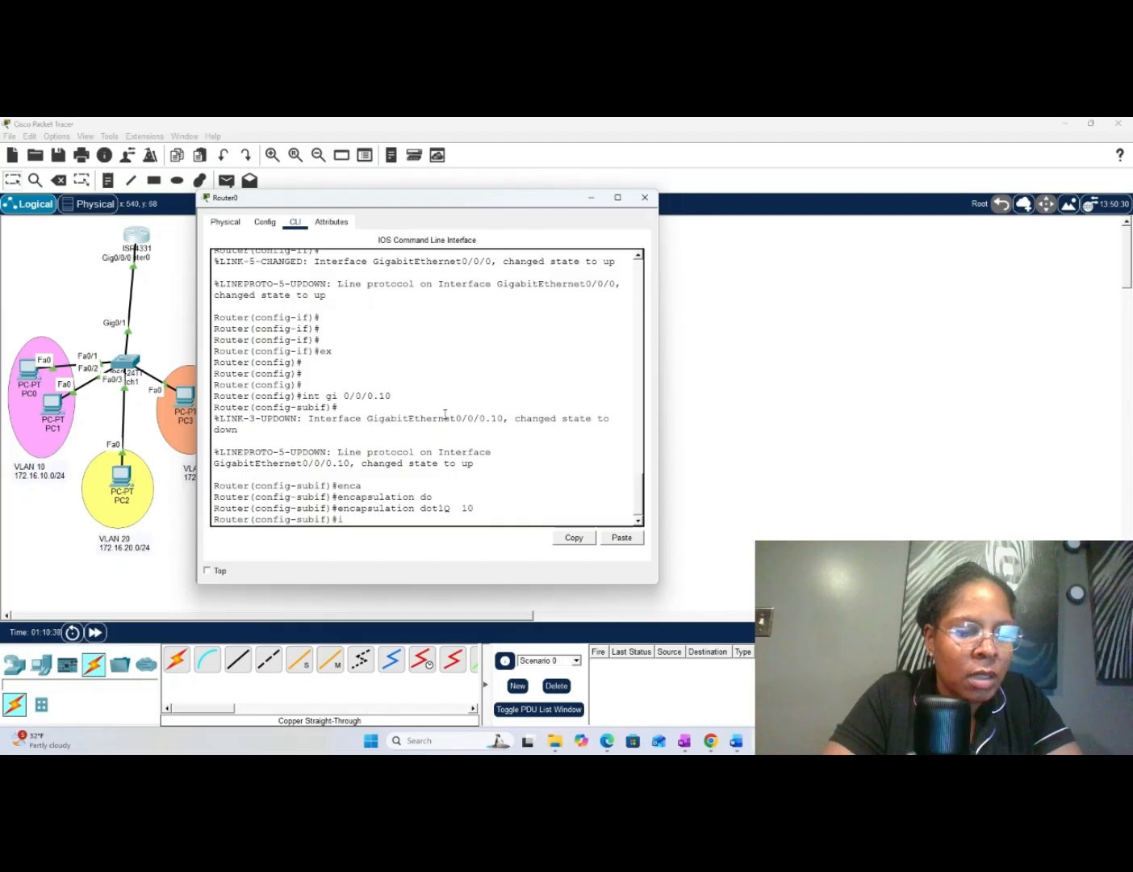
type("p")
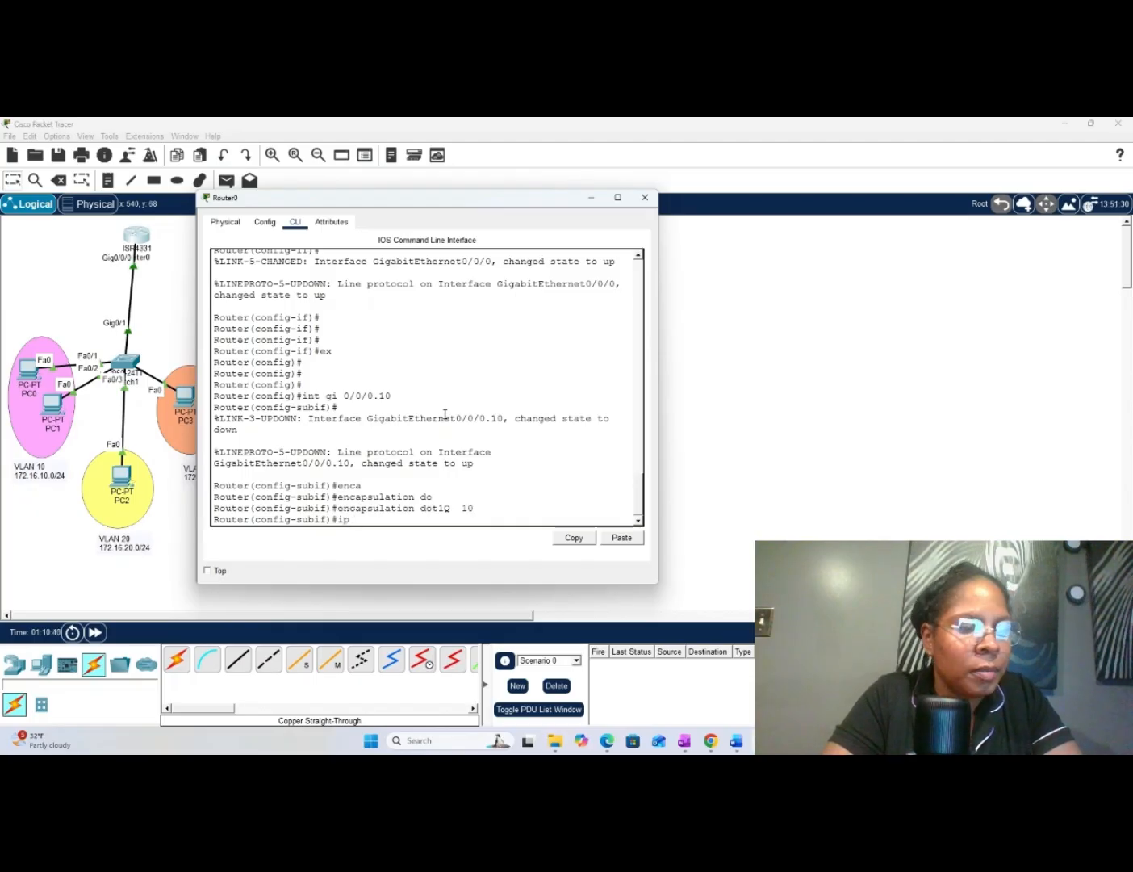
type(" ad")
key("Tab")
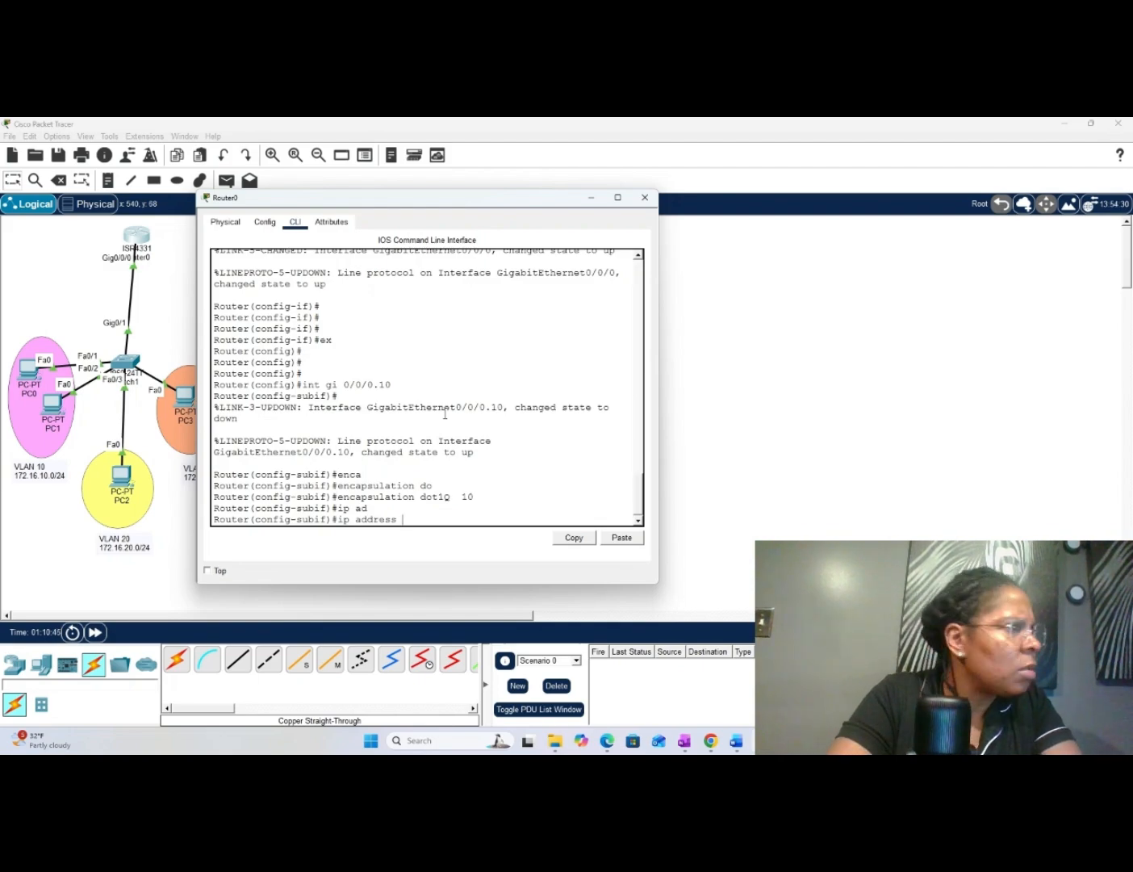
type("1")
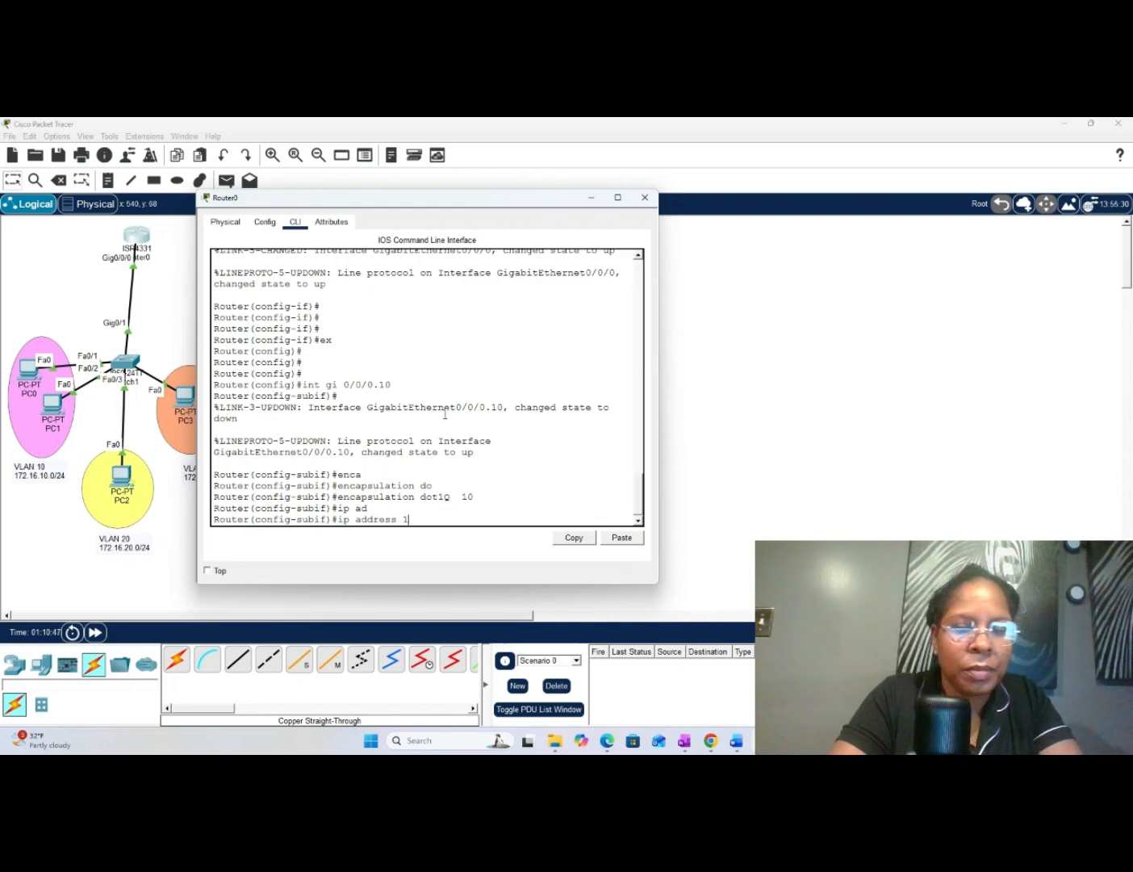
type("72.1")
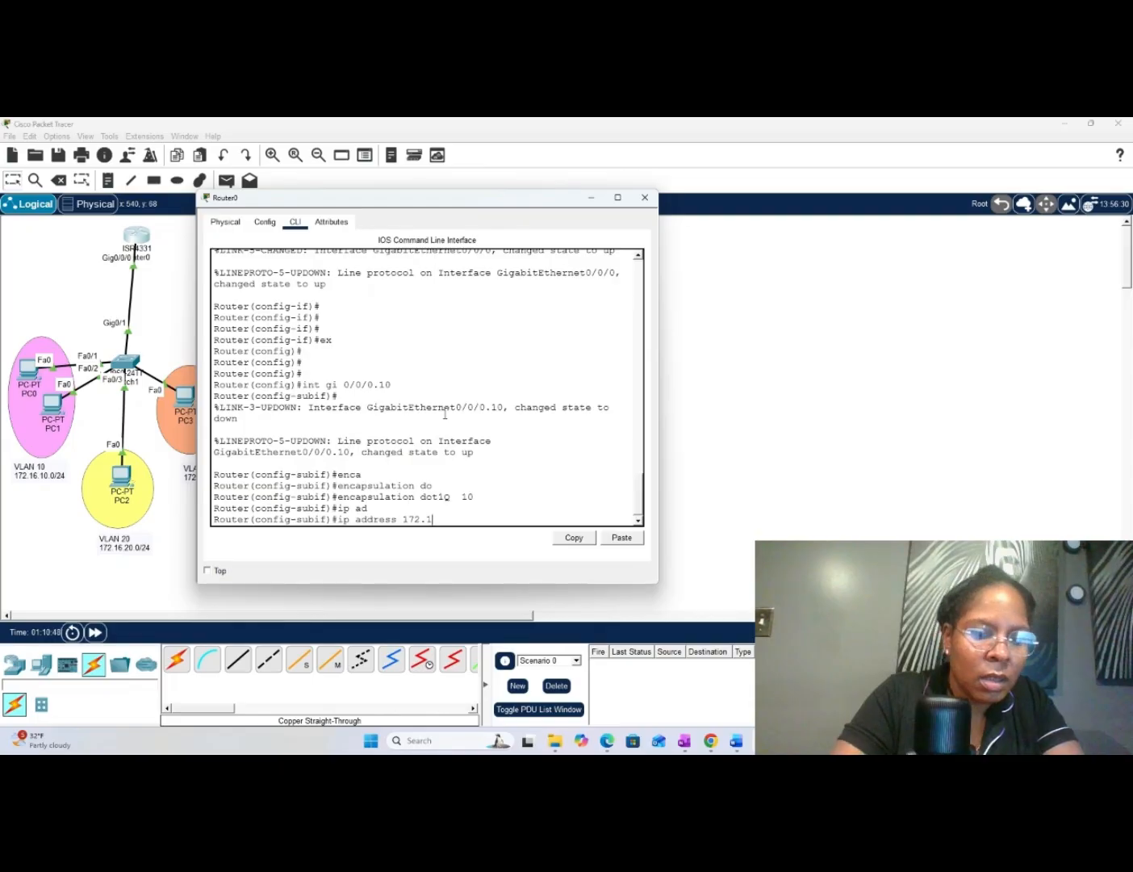
type("6.10")
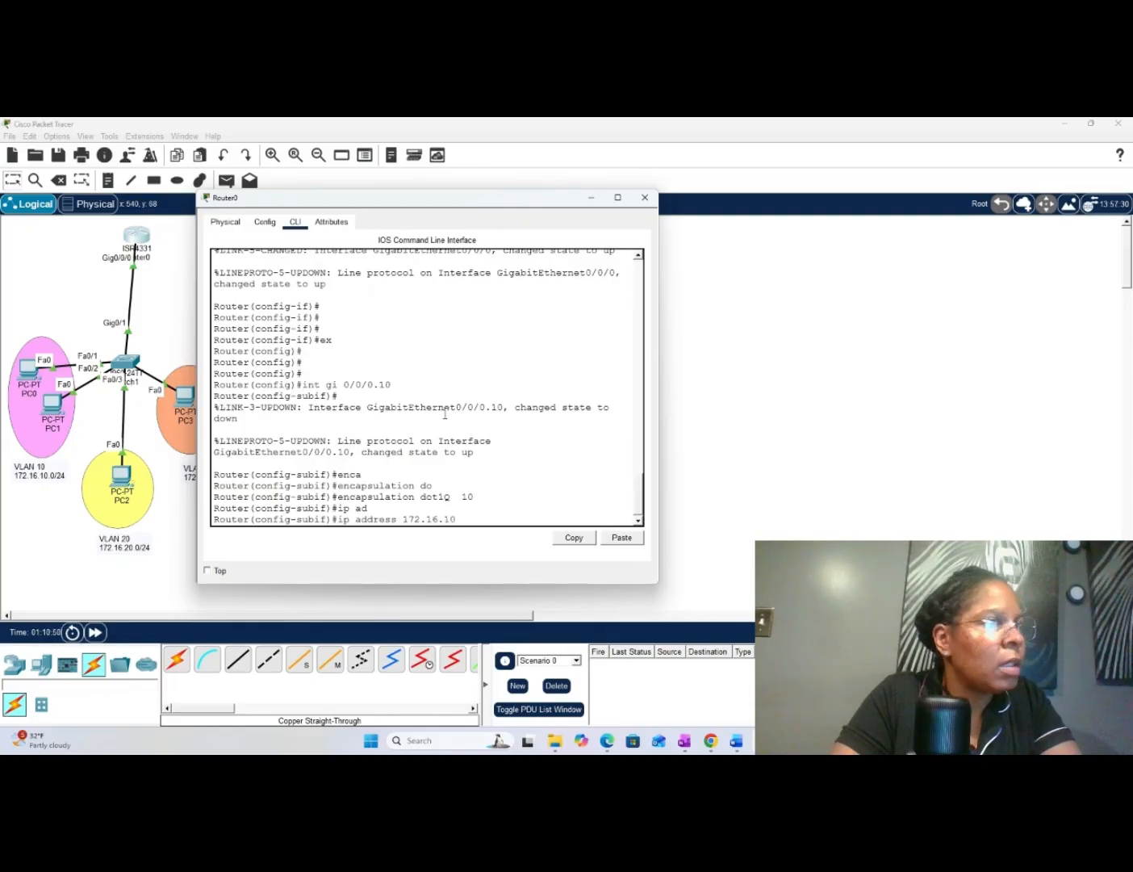
type(".1")
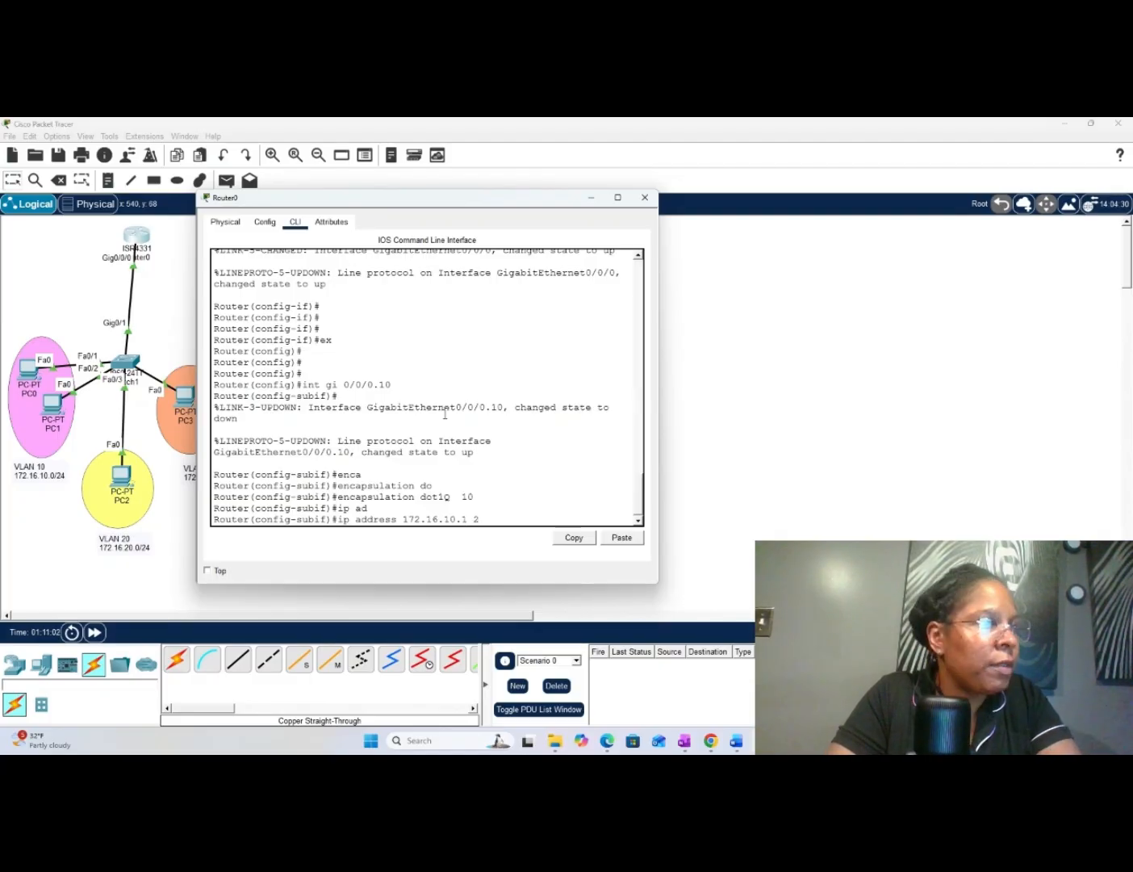
type("255.2")
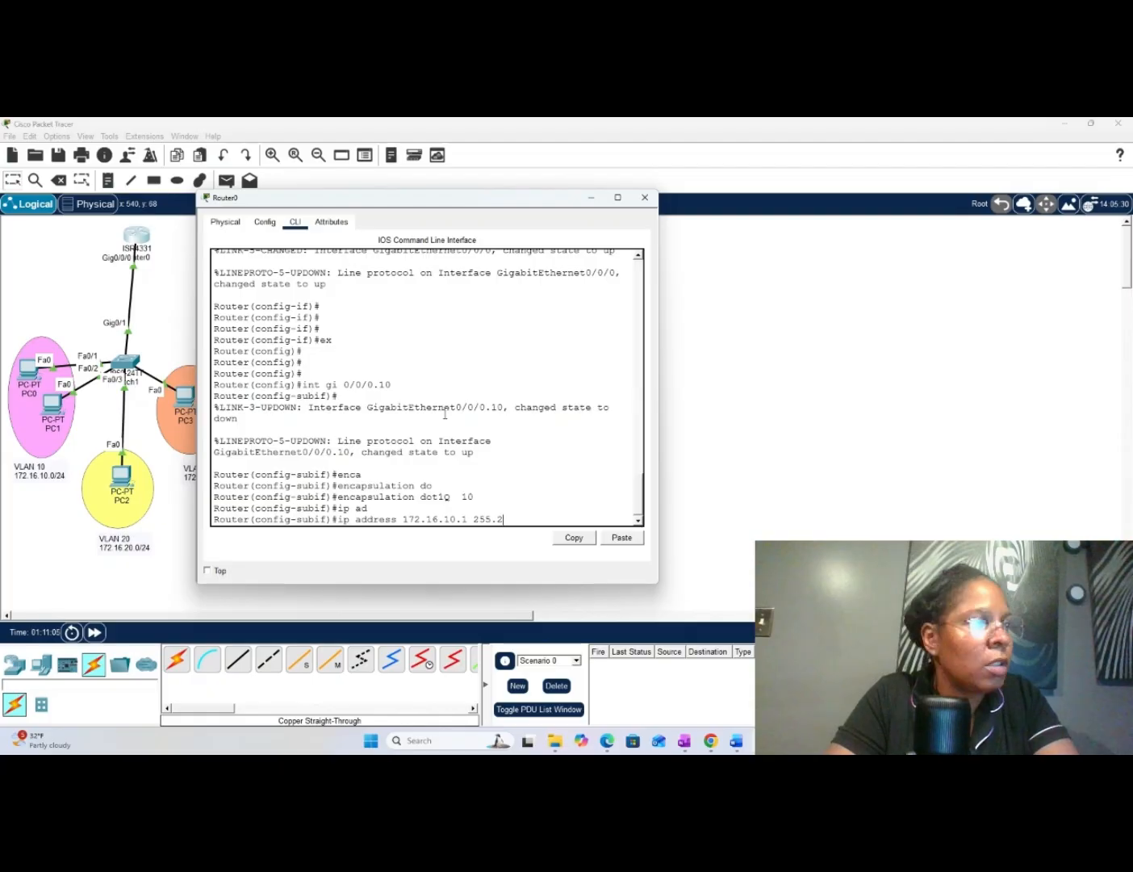
type("55.255.2")
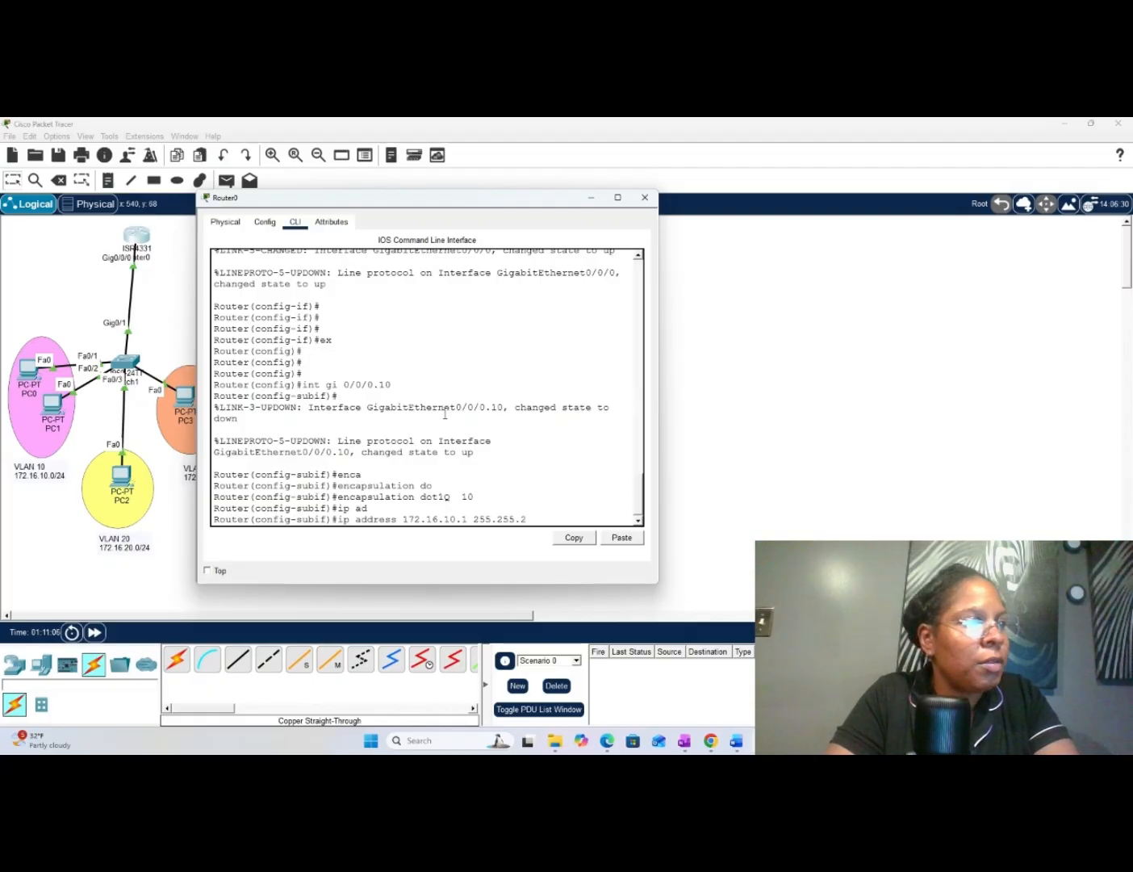
type(".0")
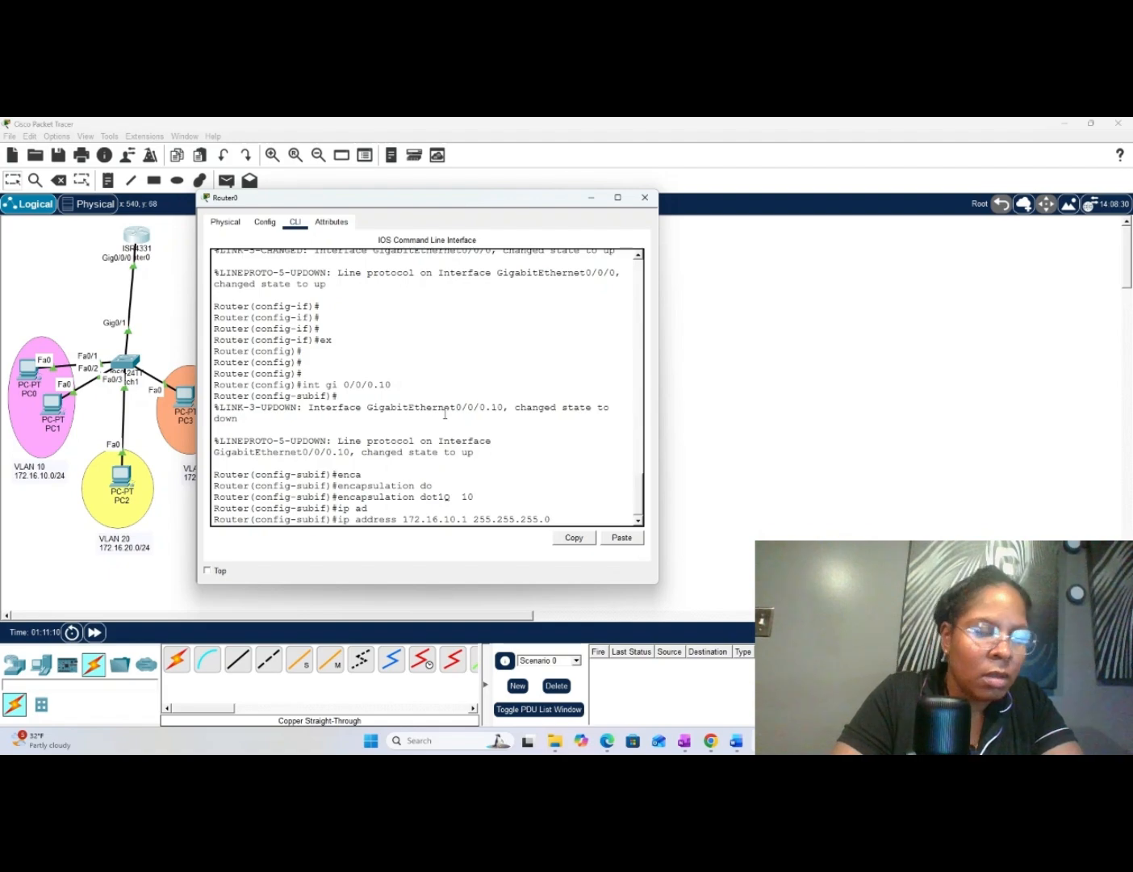
key("Return")
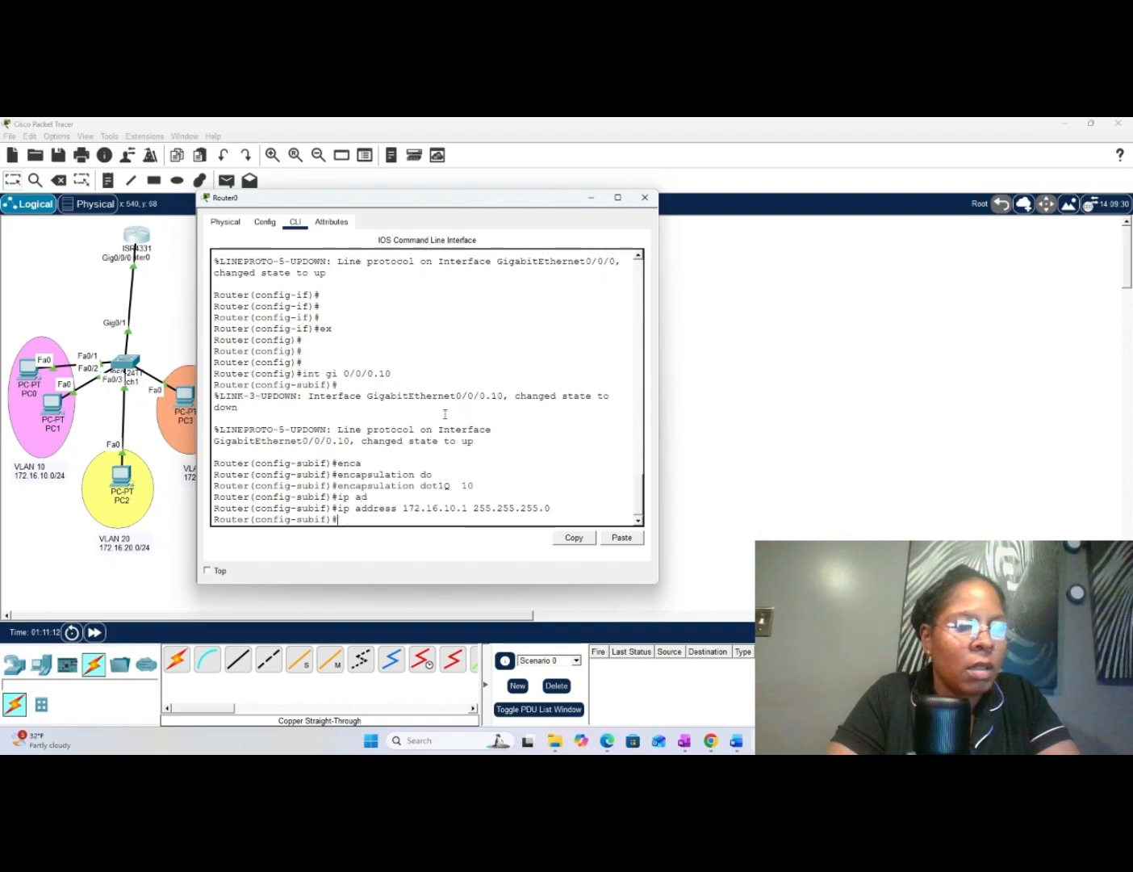
- Leave the gi 0/0/0.10 subinterface configuration with ex to return to global configuration mode
type("e")
type("x")
key("Return")
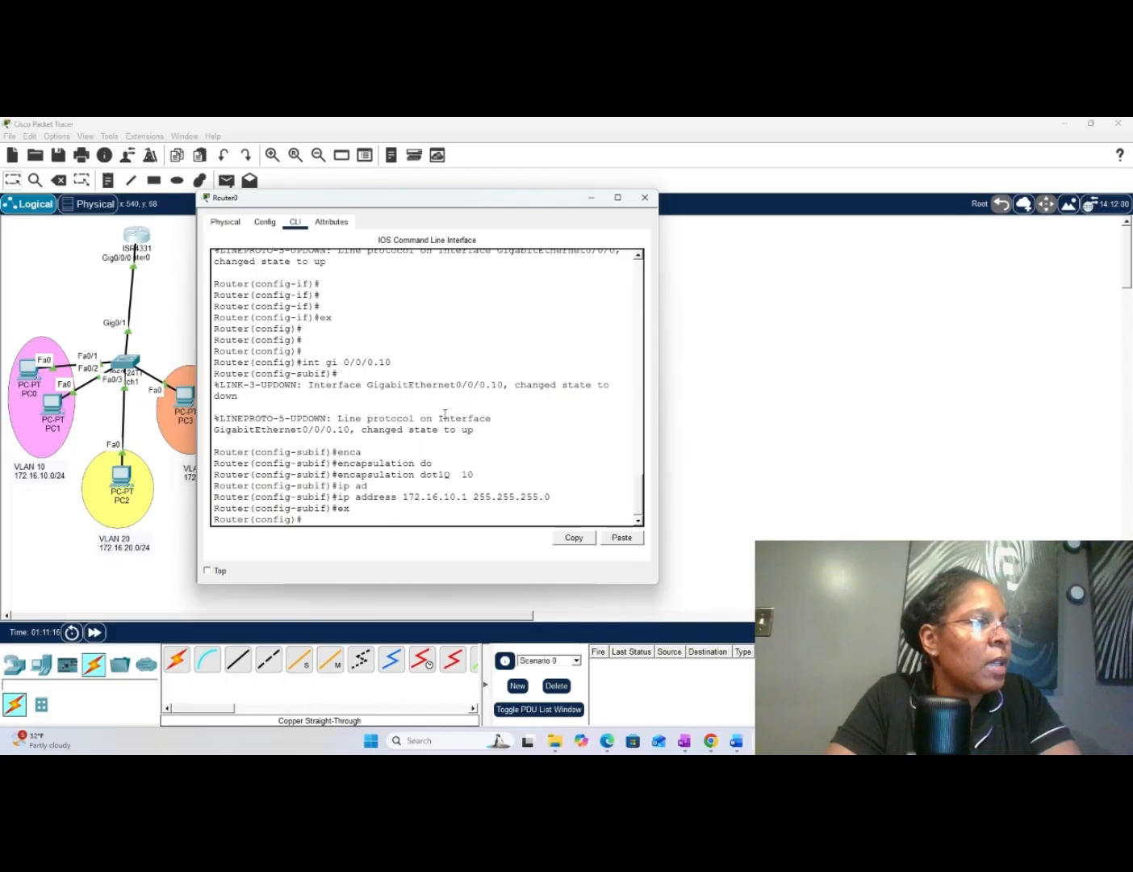
key("Return")
key("Return")
key("Return")
key("Return")
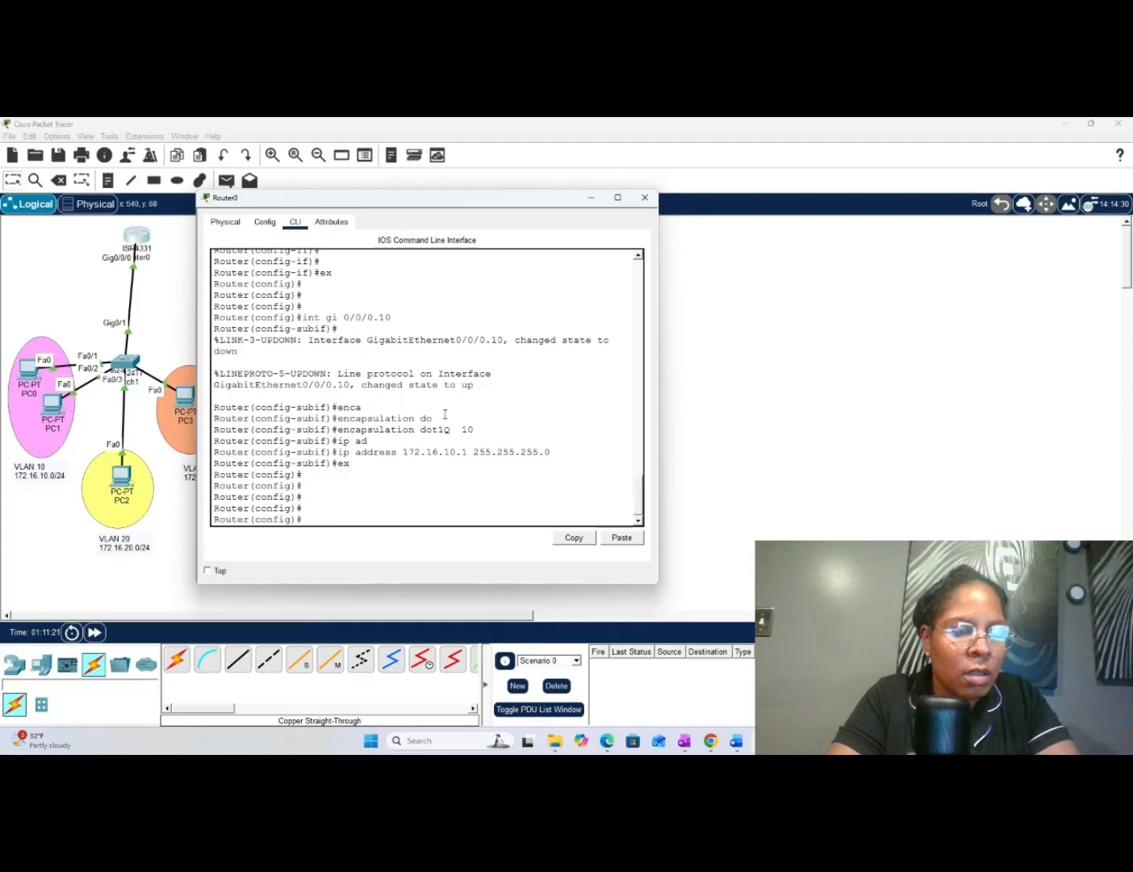
- Create the router subinterface for VLAN 20 with int gi 0/0/0.20
type("int ")
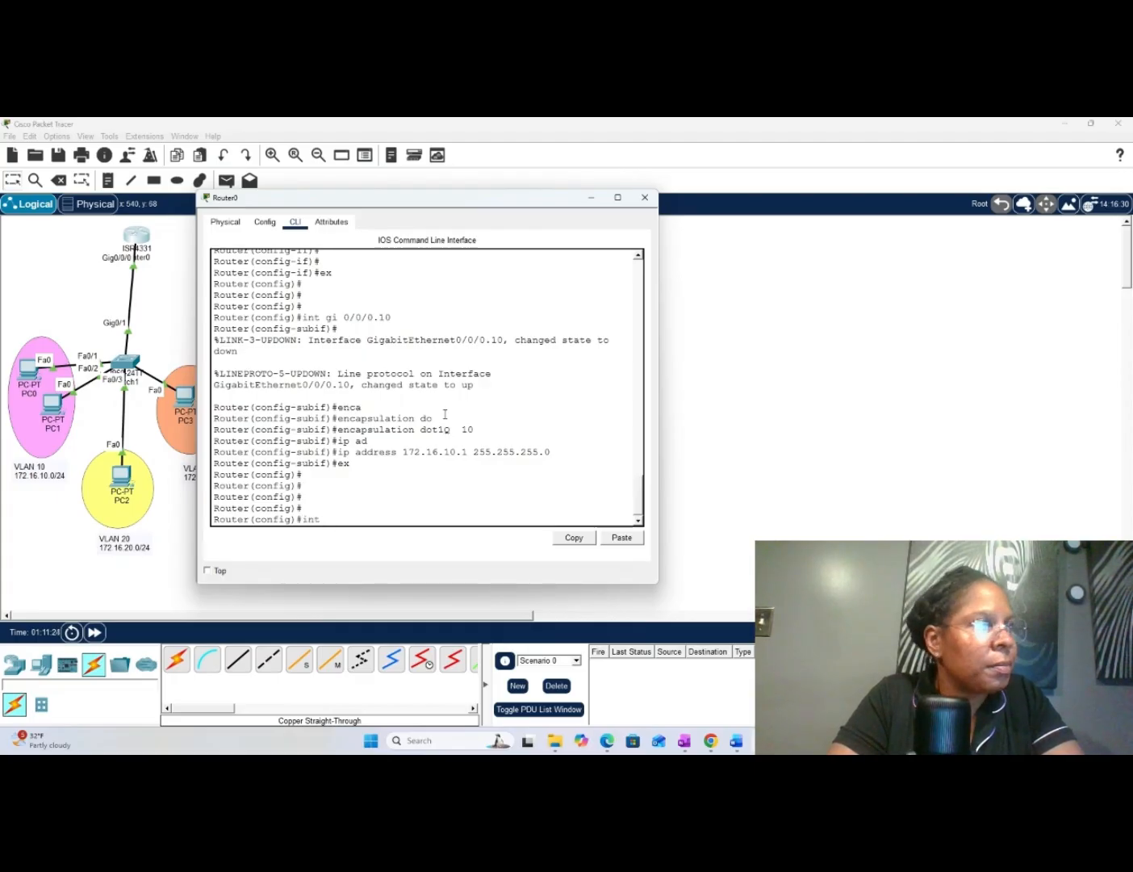
type("gi 0")
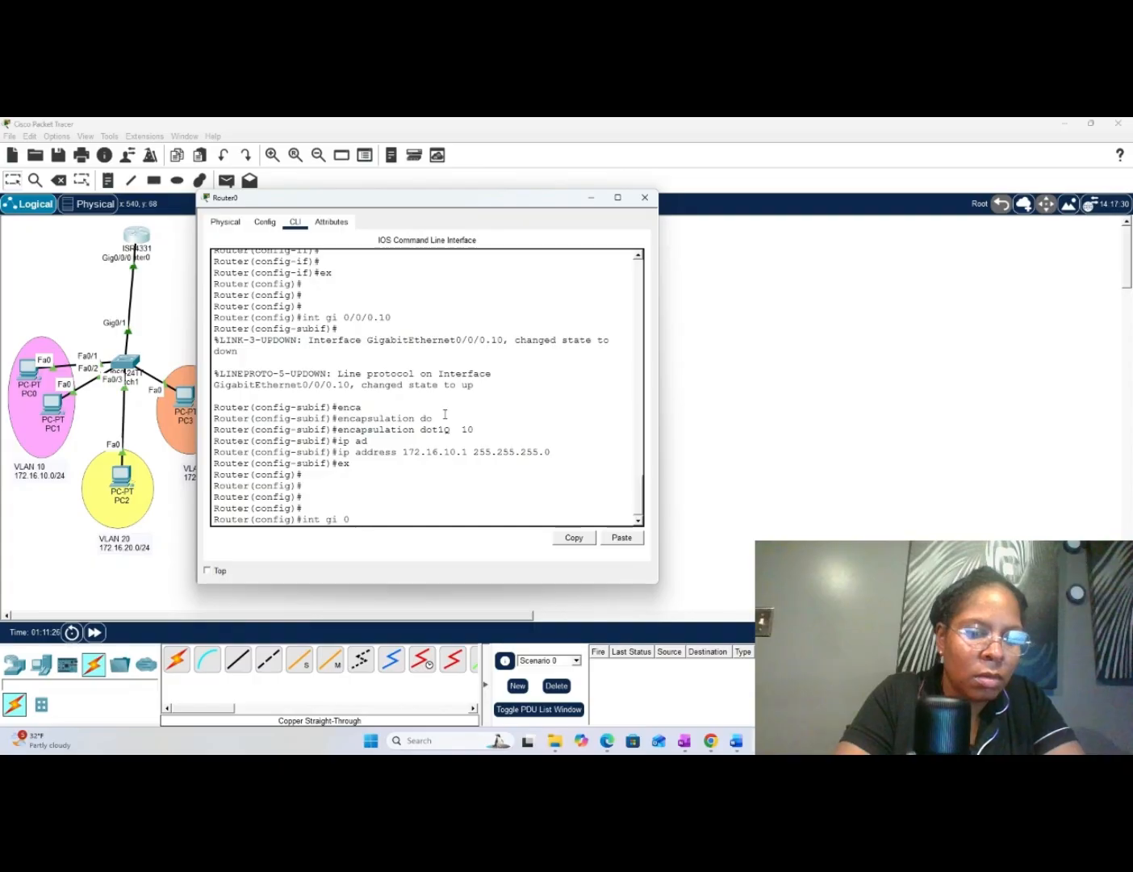
type("/0/0")
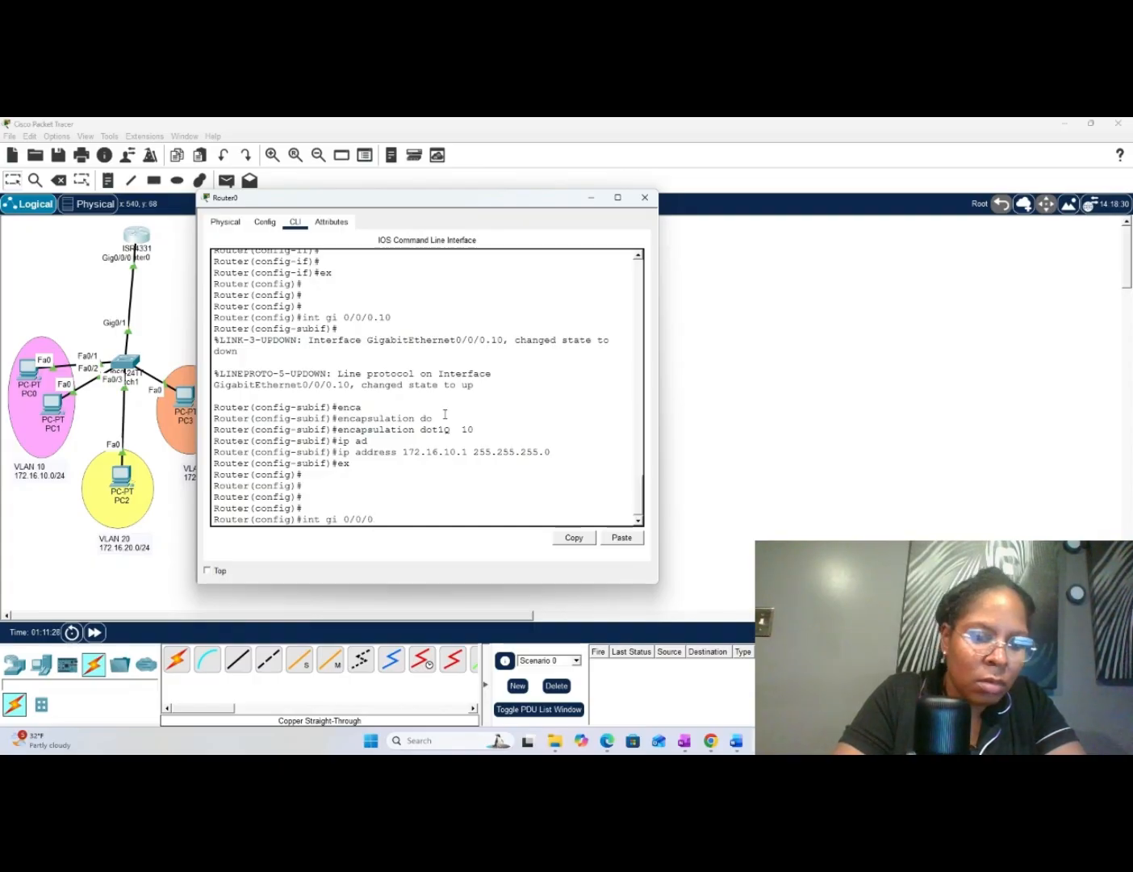
type(".20")
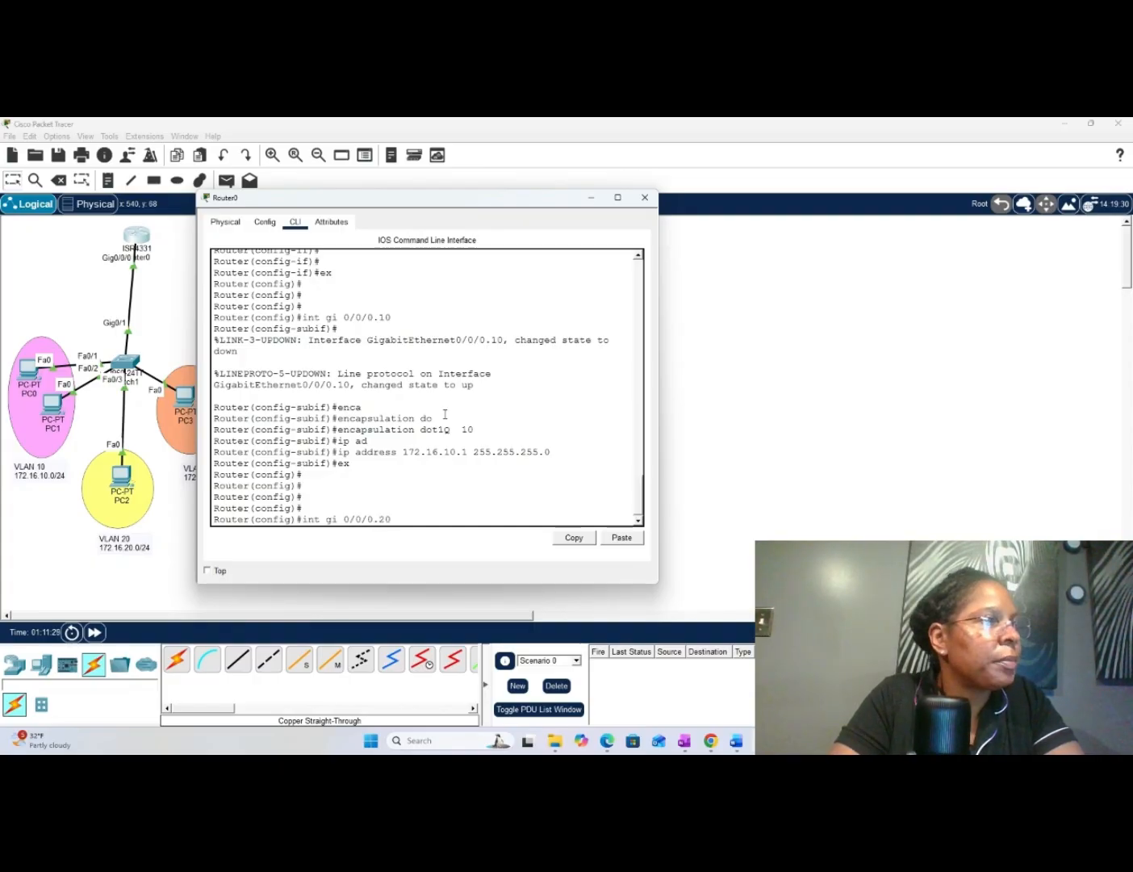
key("Return")
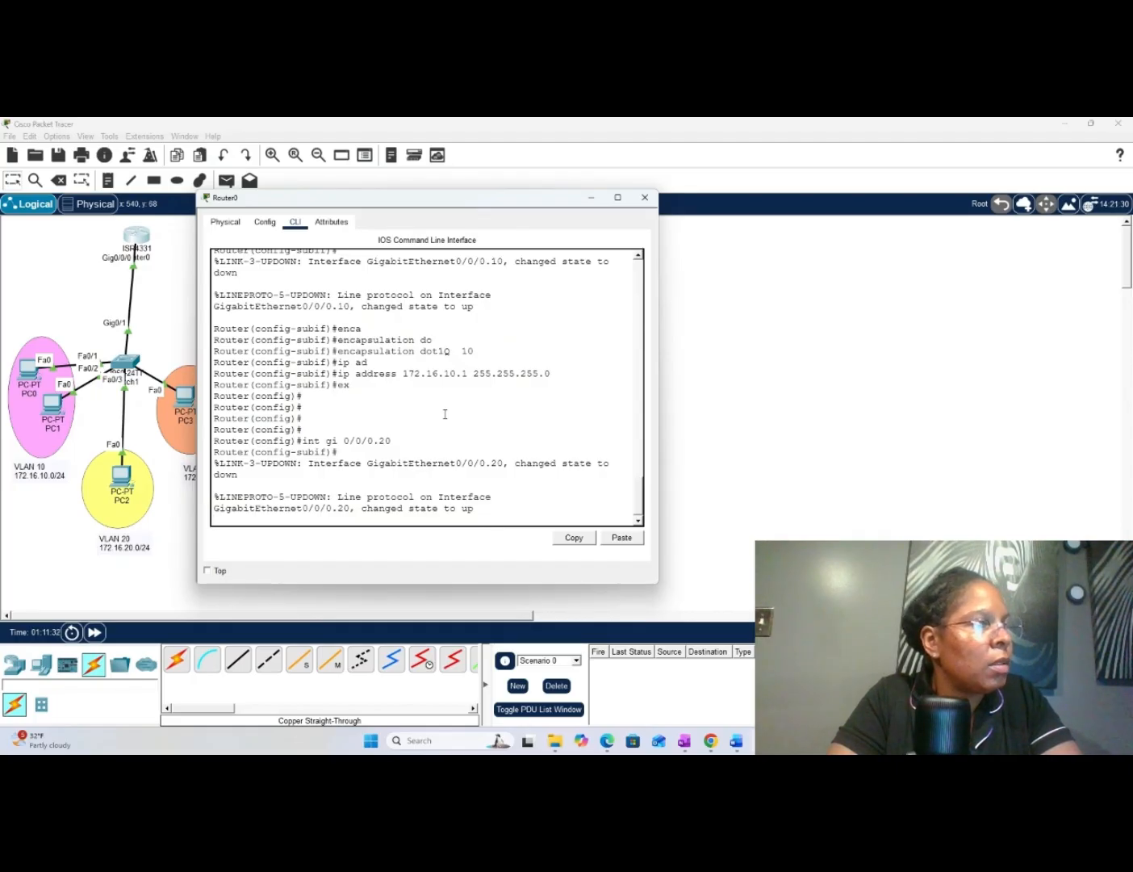
- Set the gi 0/0/0.20 subinterface to 802.1Q tagging for VLAN 20 with encapsulation dot1Q 20
key("Return")
type("er(config-subif)#e")
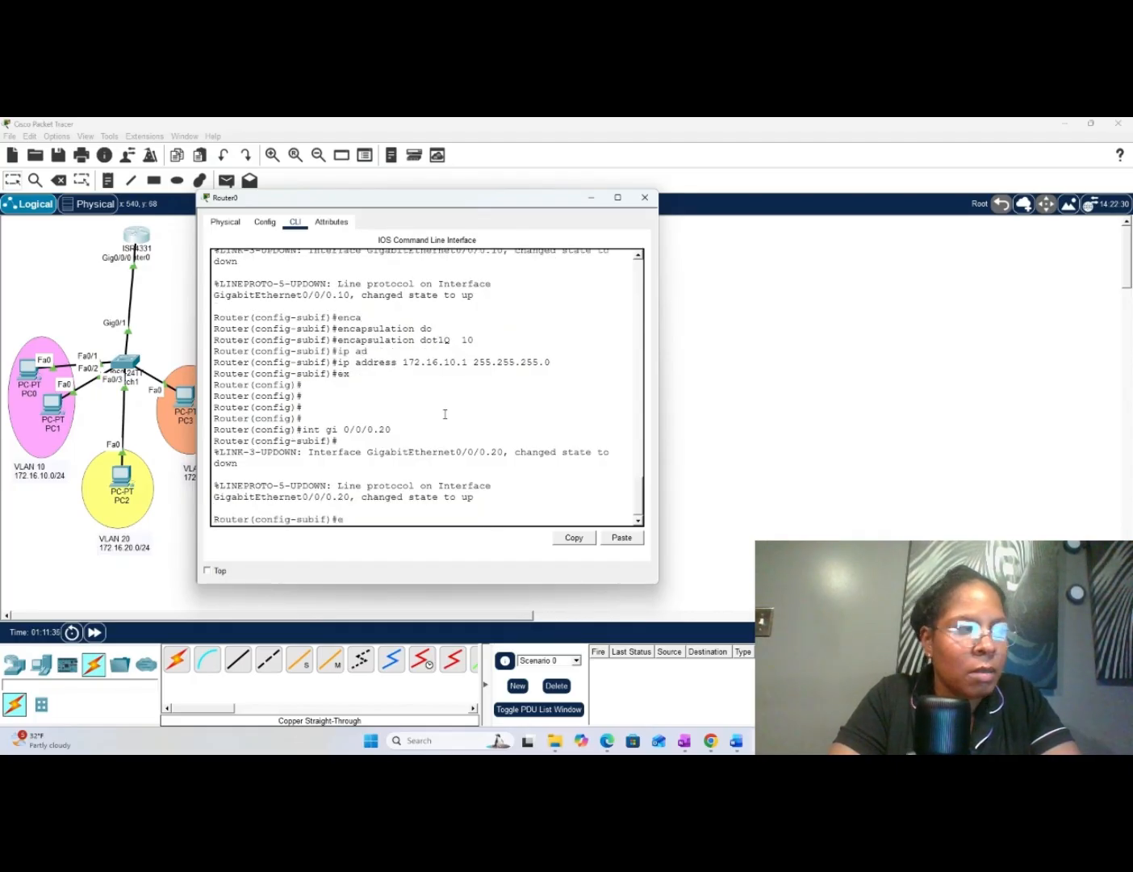
type("nca")
key("Tab")
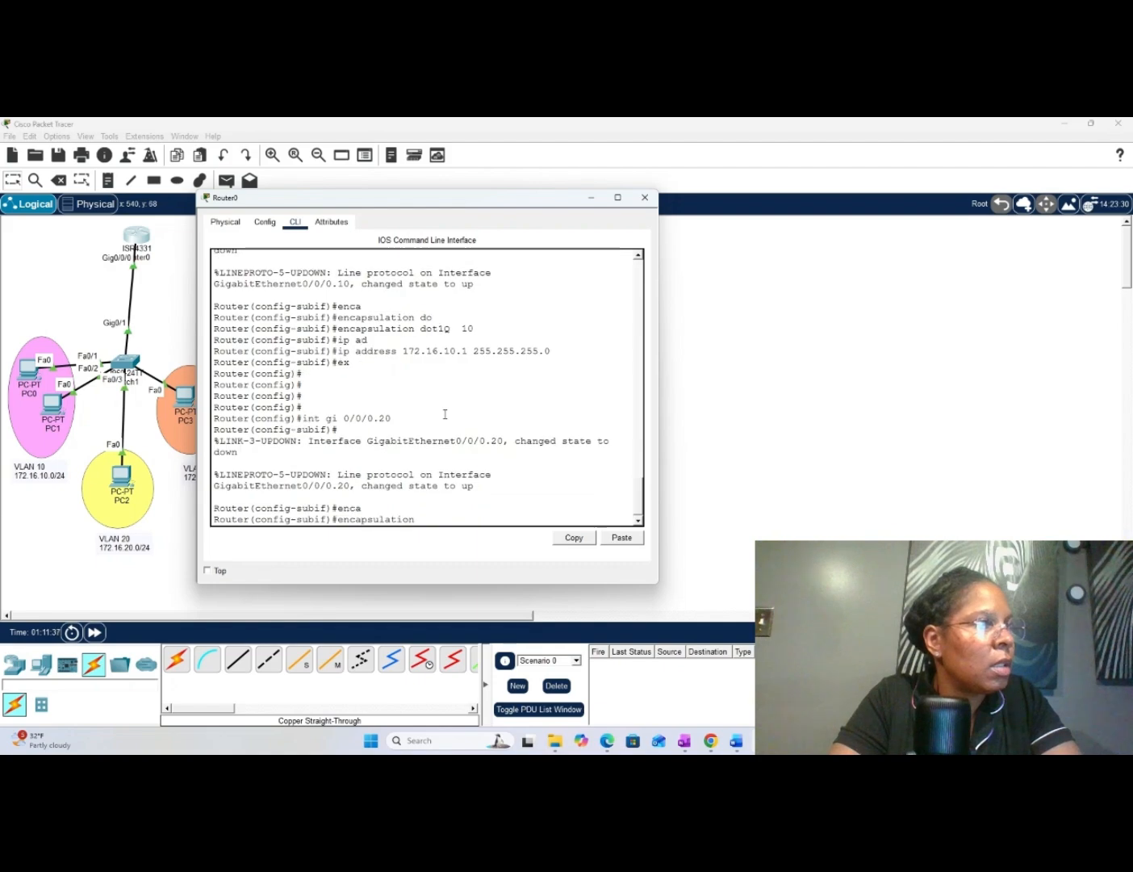
type("do")
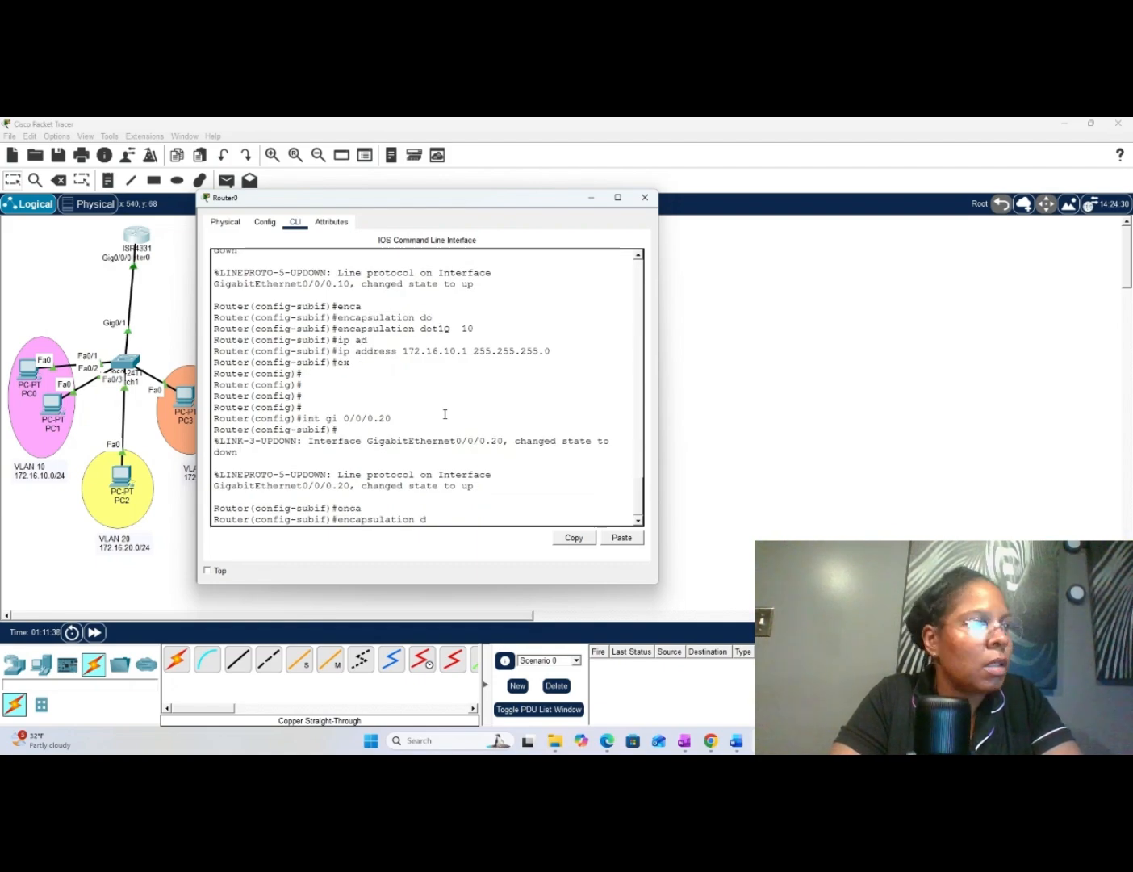
key("Tab")
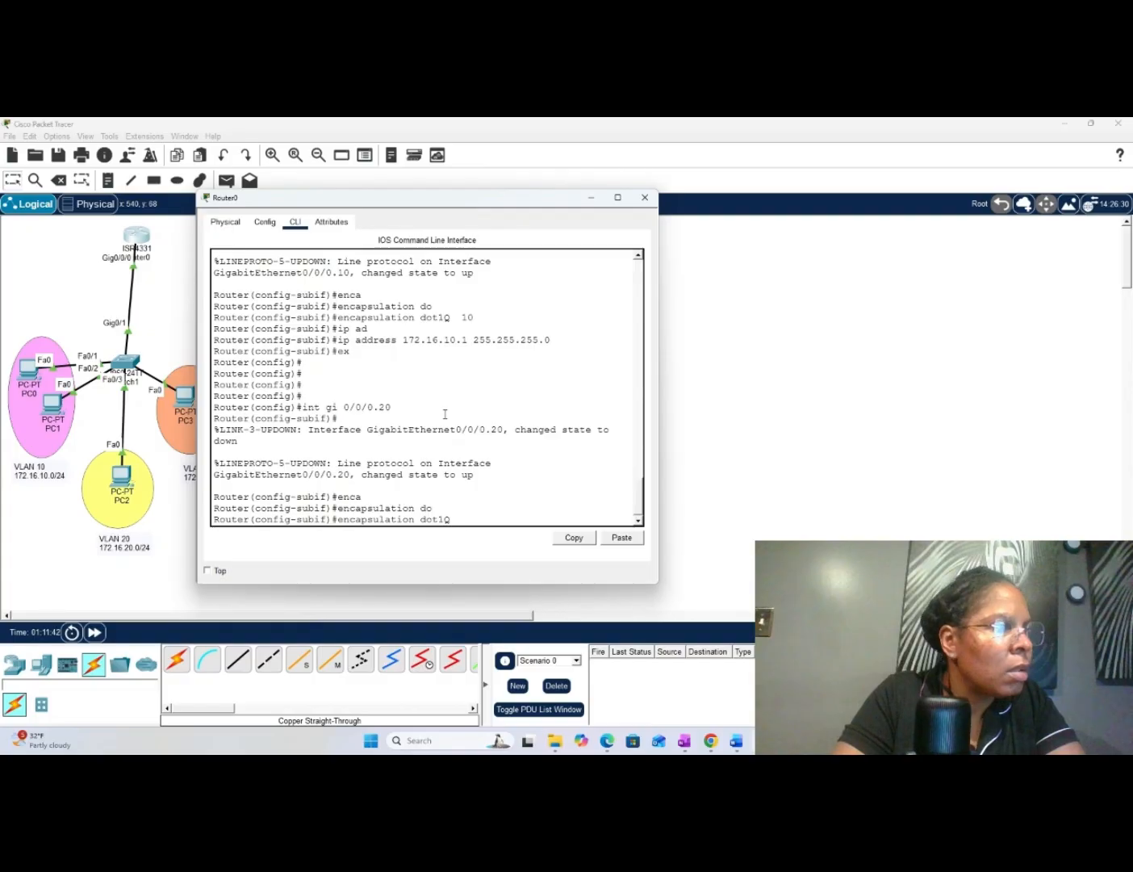
type("20")
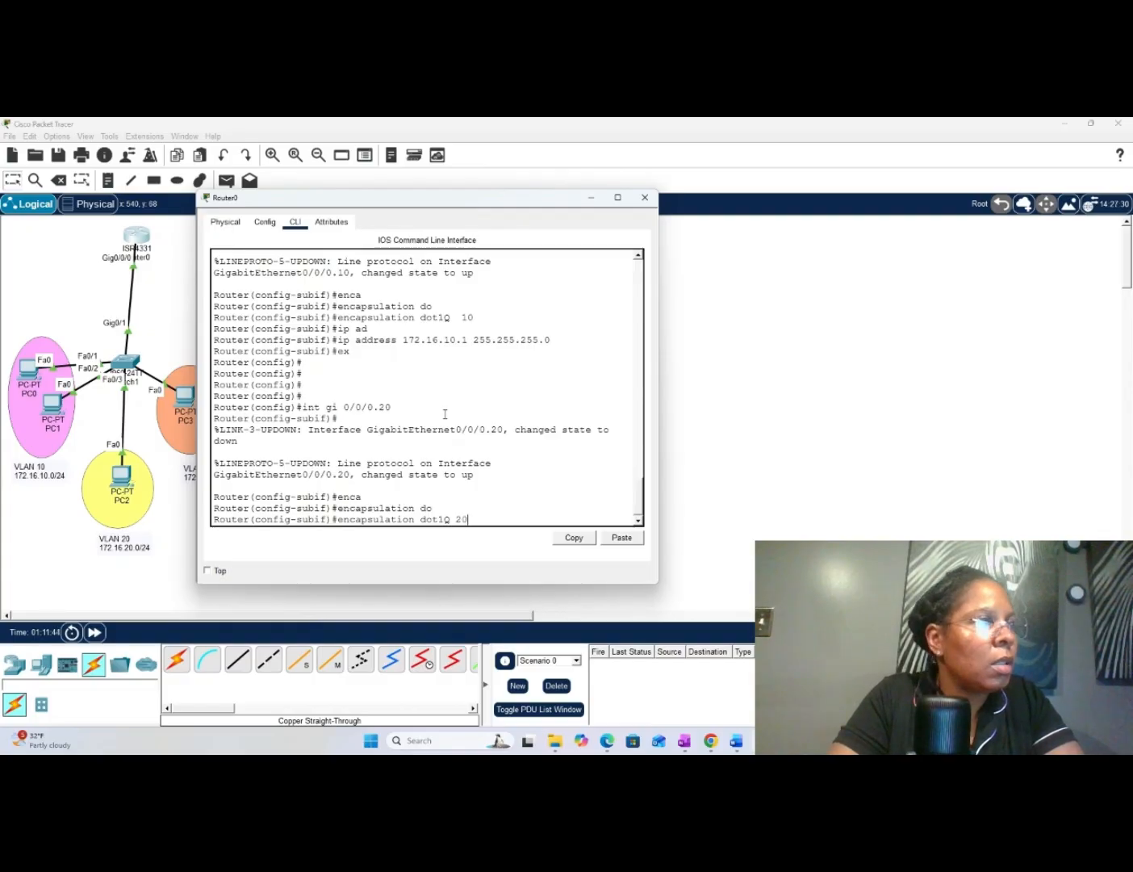
key("Return")
- Assign IP address 172.16.20.1 with mask 255.255.255.0 to the gi 0/0/0.20 subinterface
type("ip")
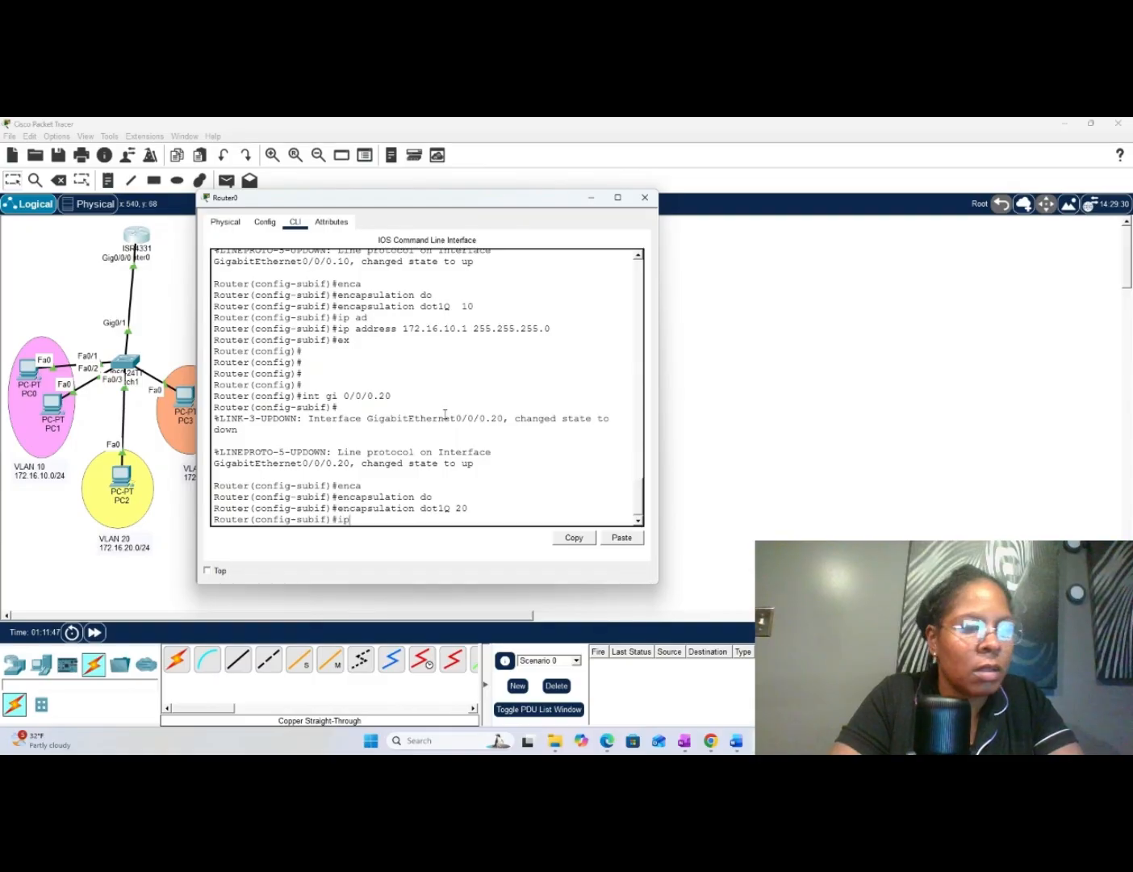
type(" ad")
key("Tab")
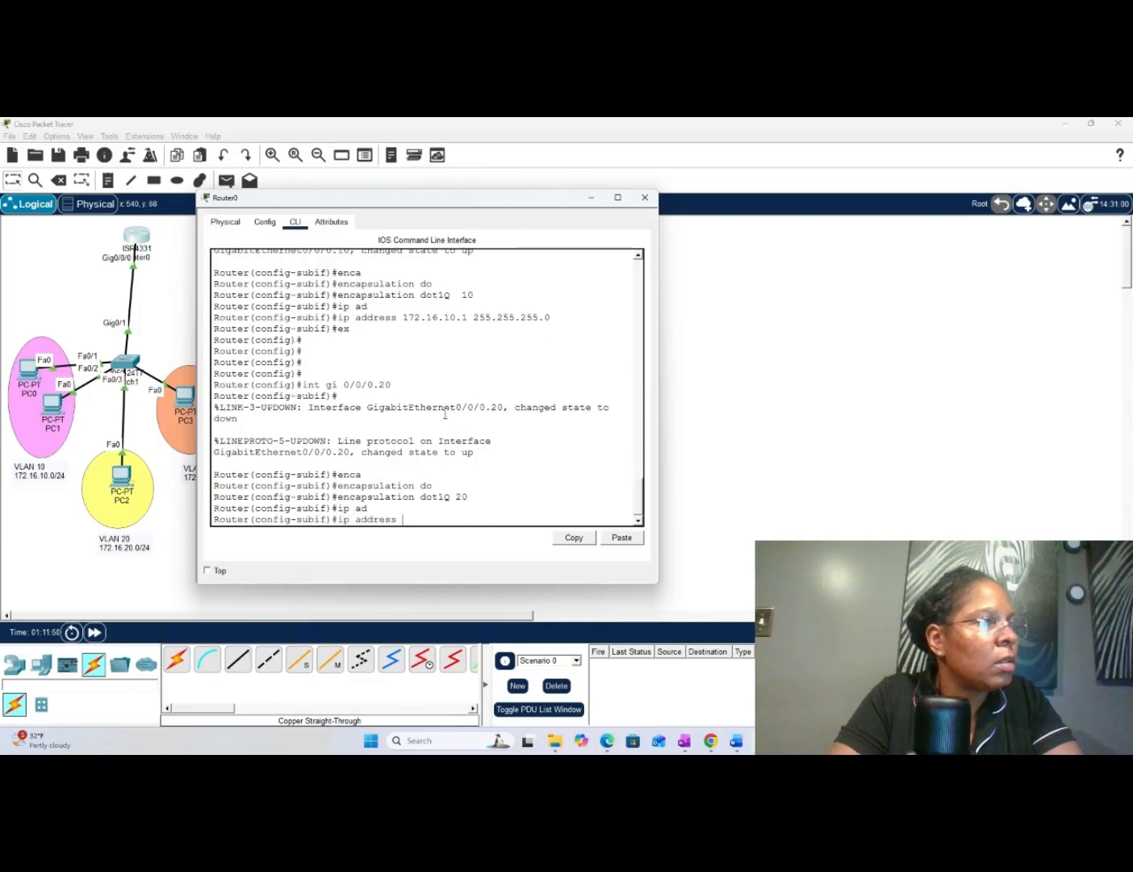
type("1")
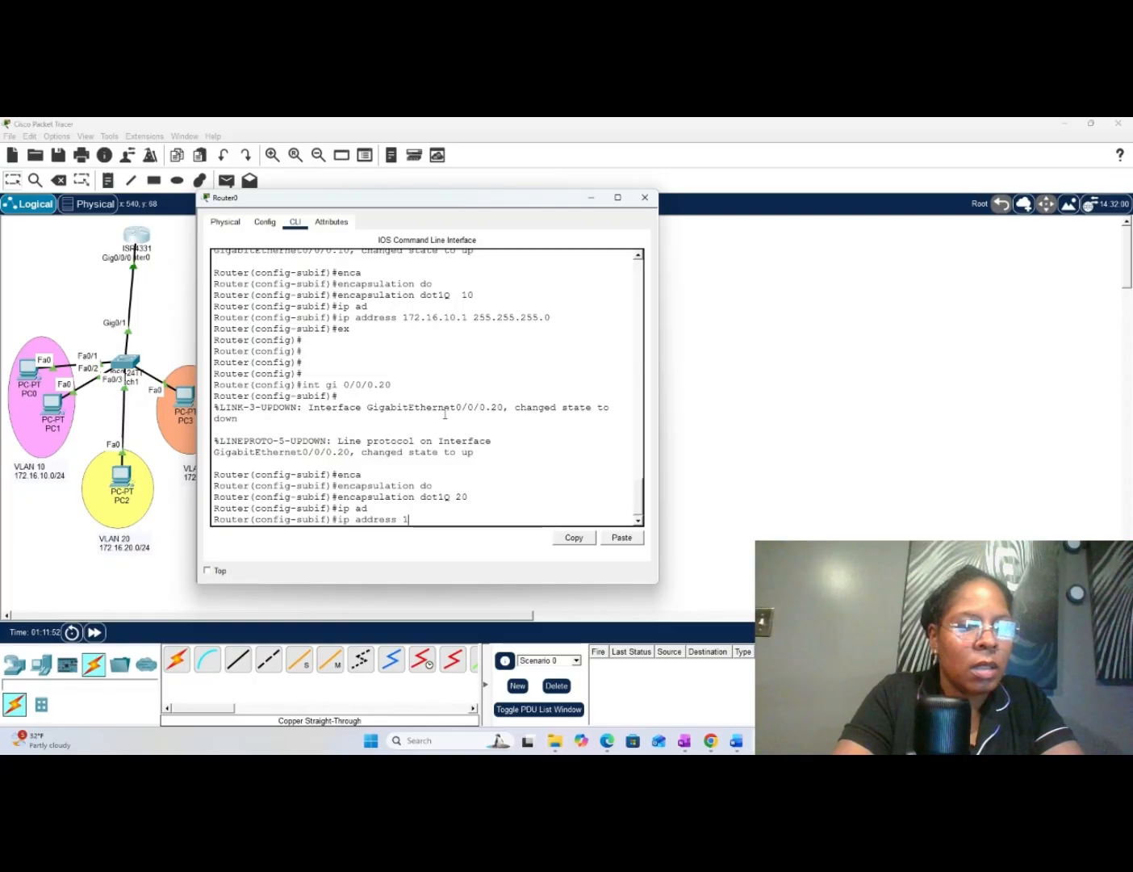
type("72")
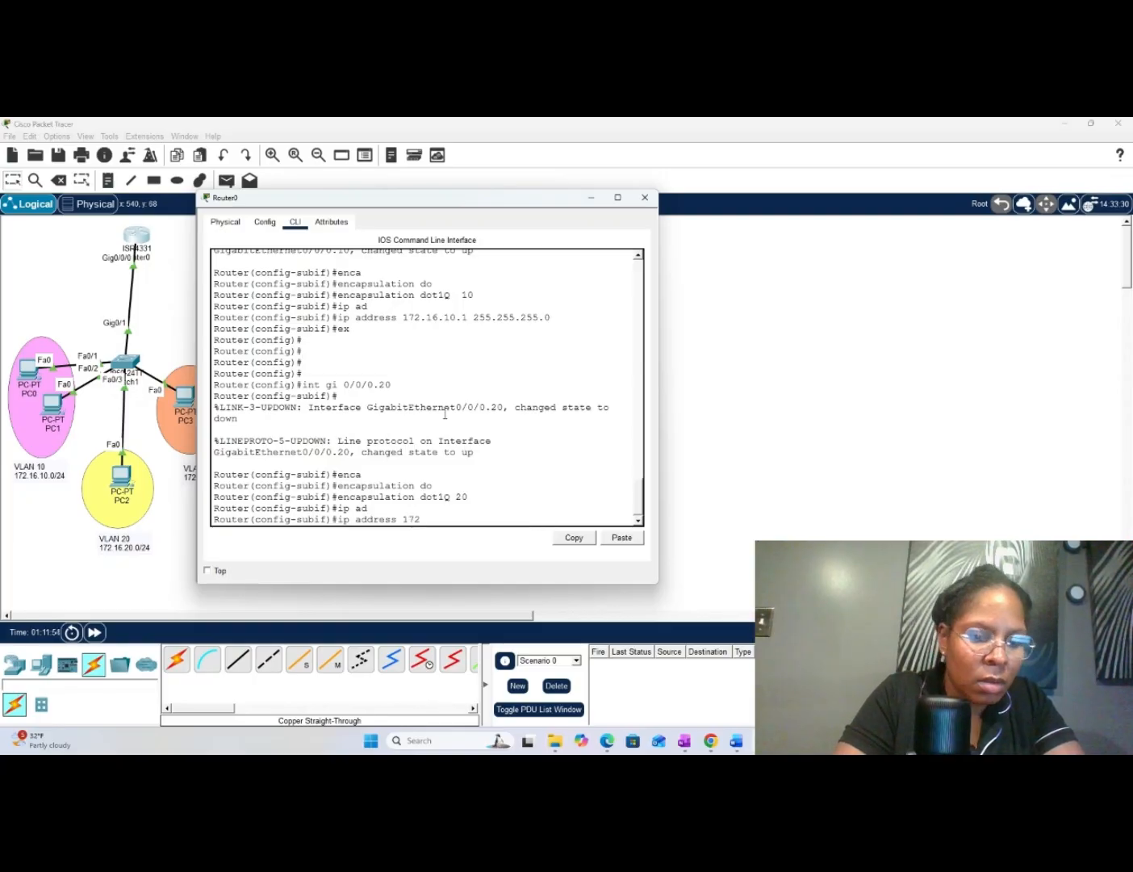
type(".16")
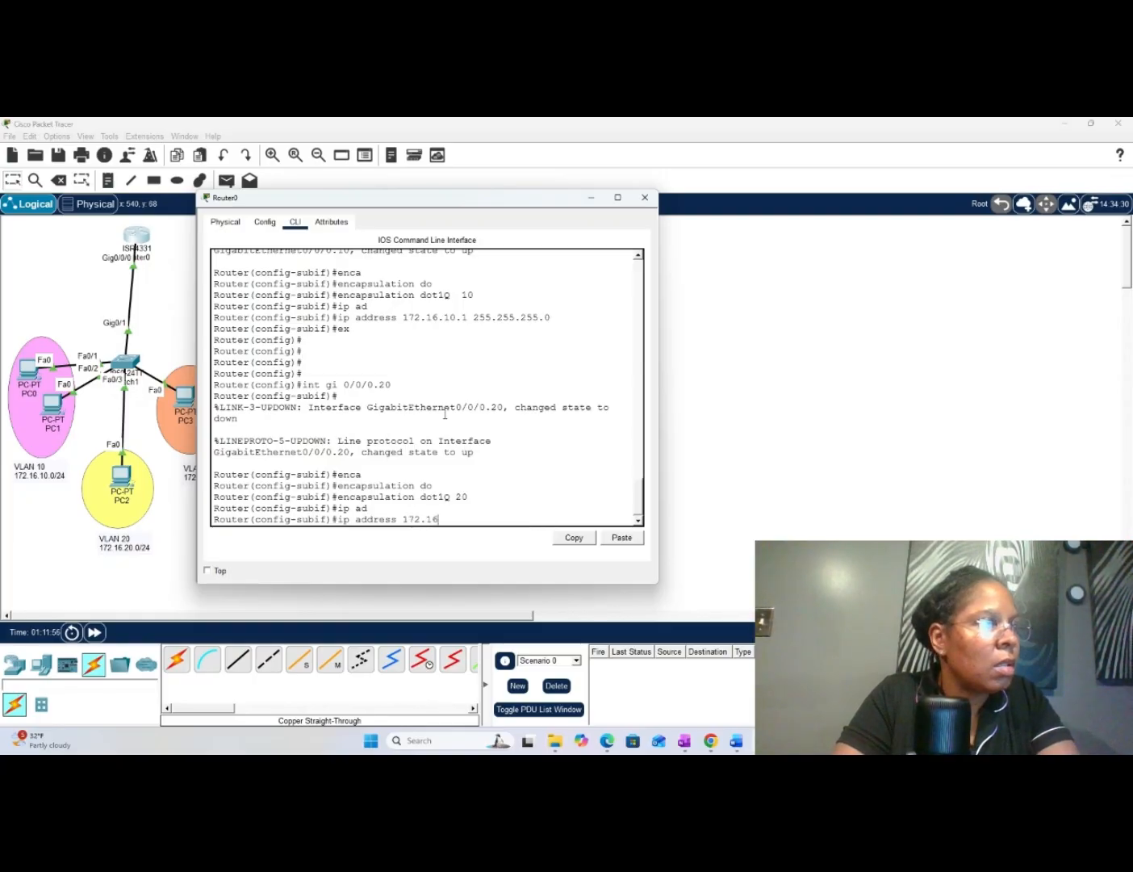
type(".20")
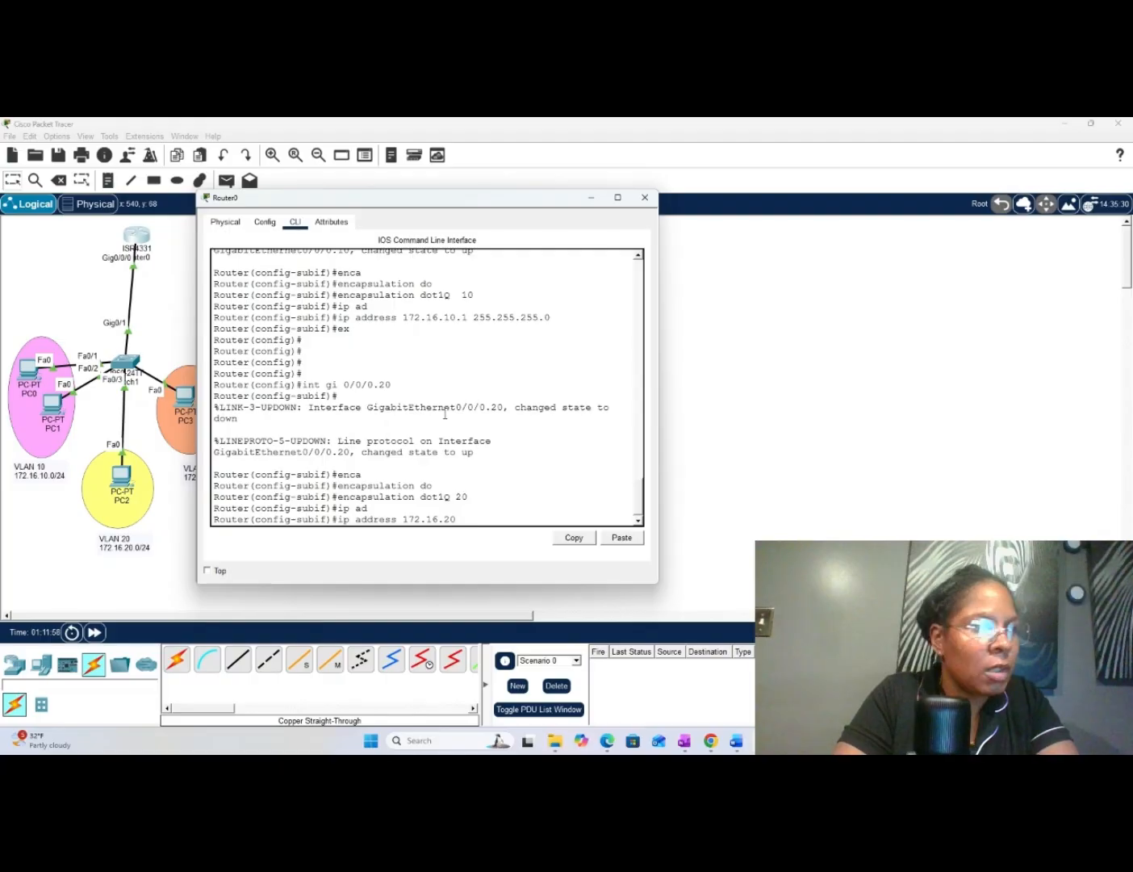
type(".1")
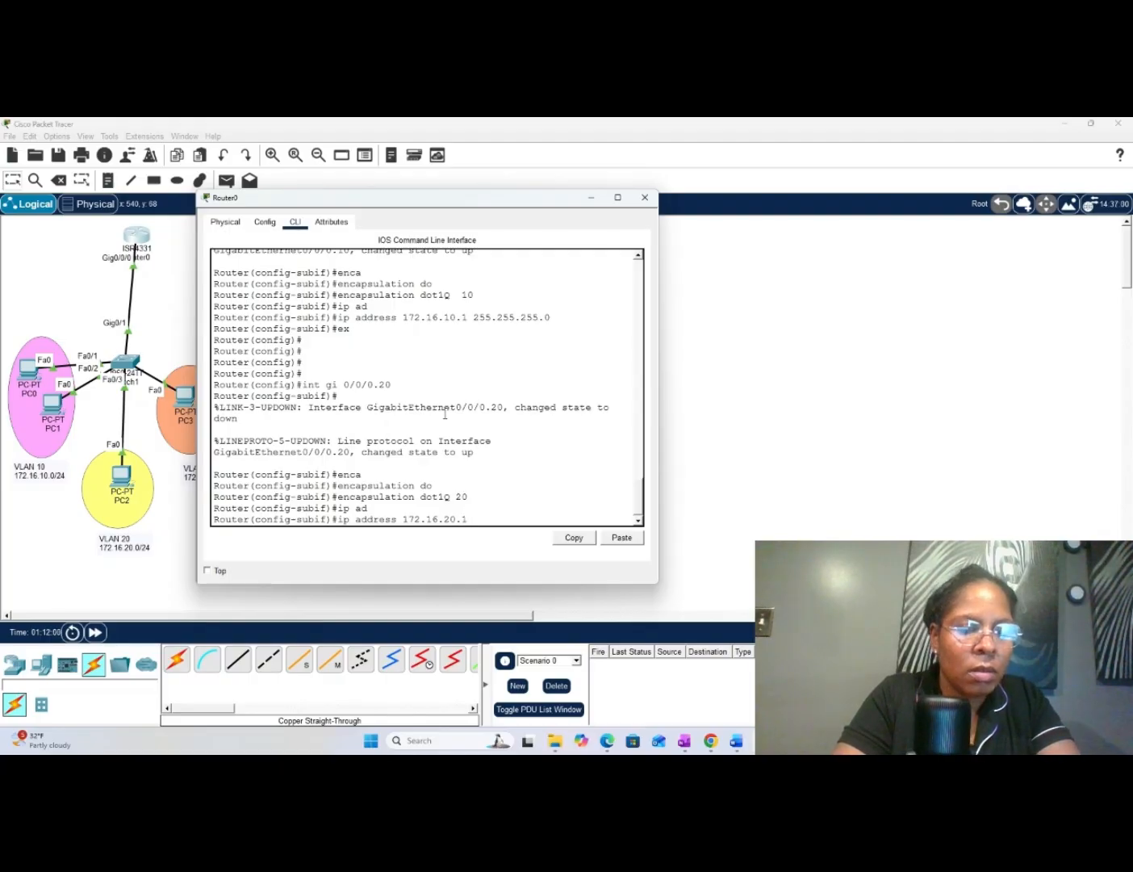
type(" 255.25")
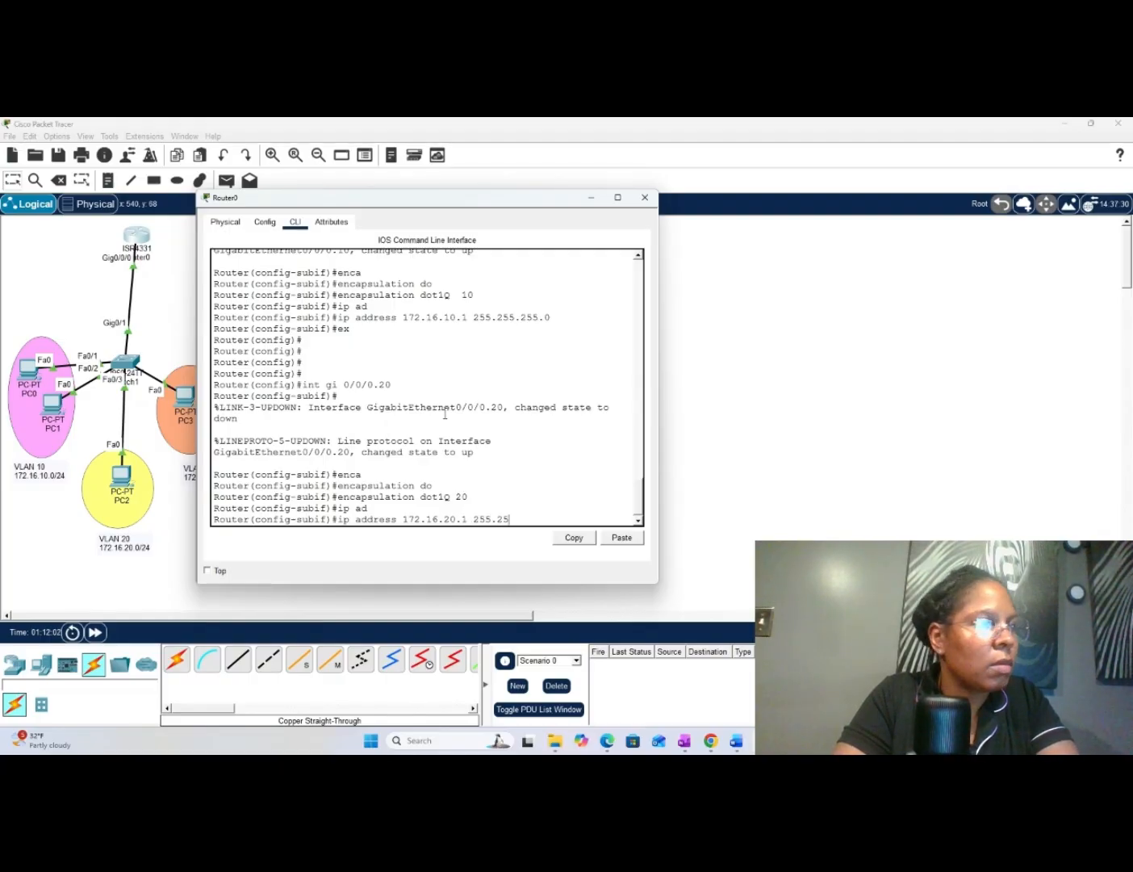
type("5.255.")
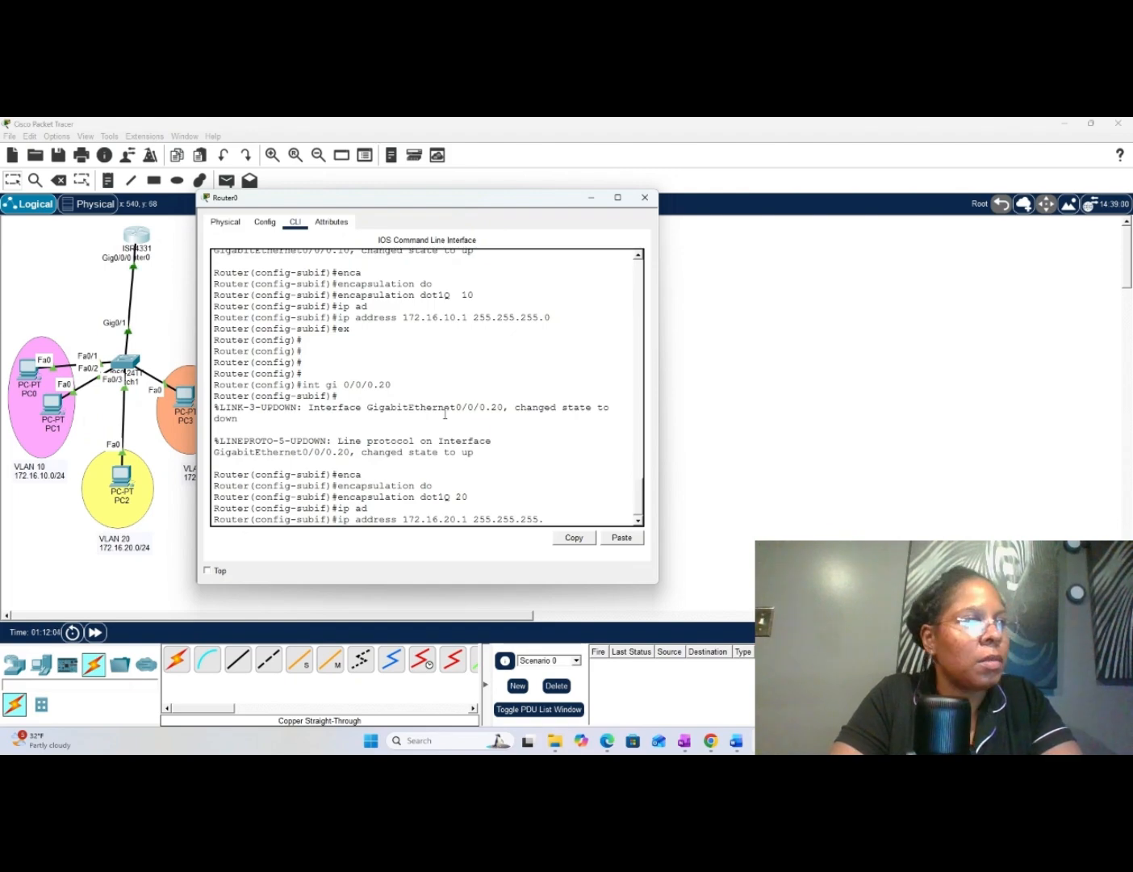
type("0")
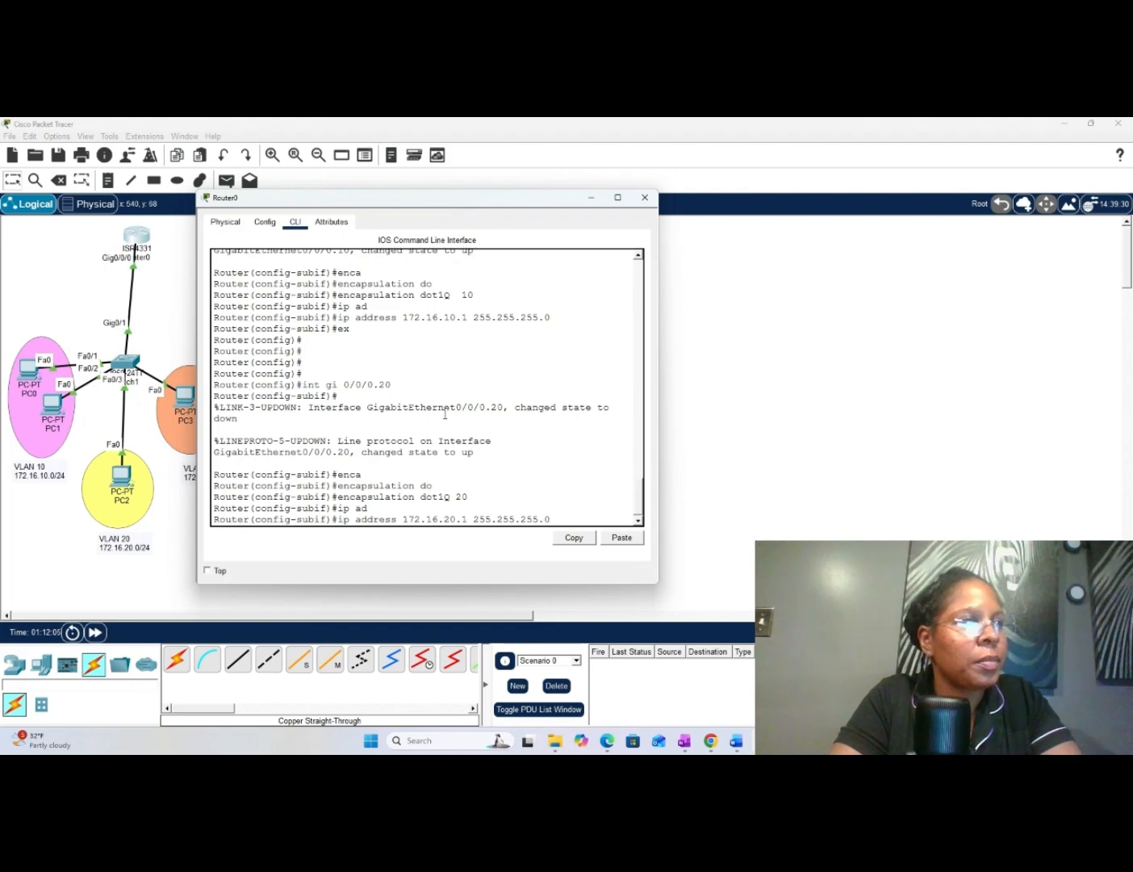
key("Return")
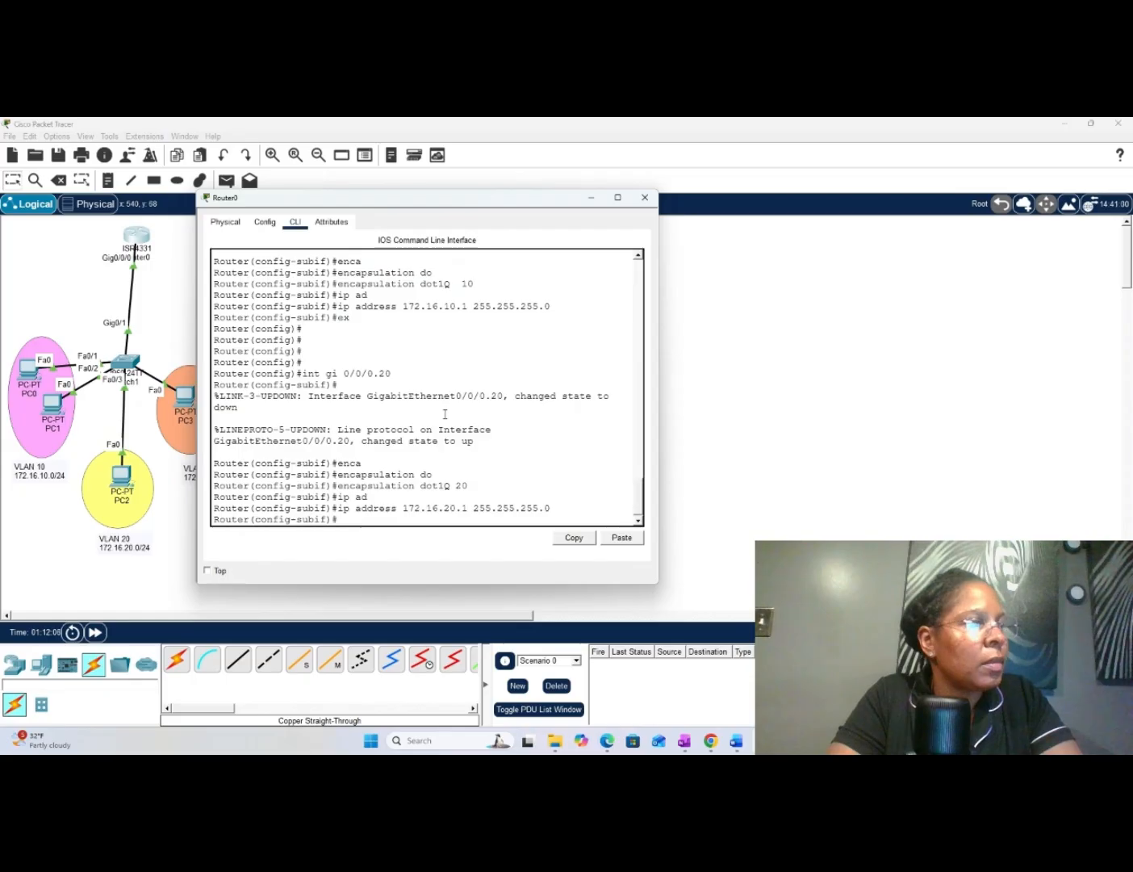
key("Return")
key("Return")
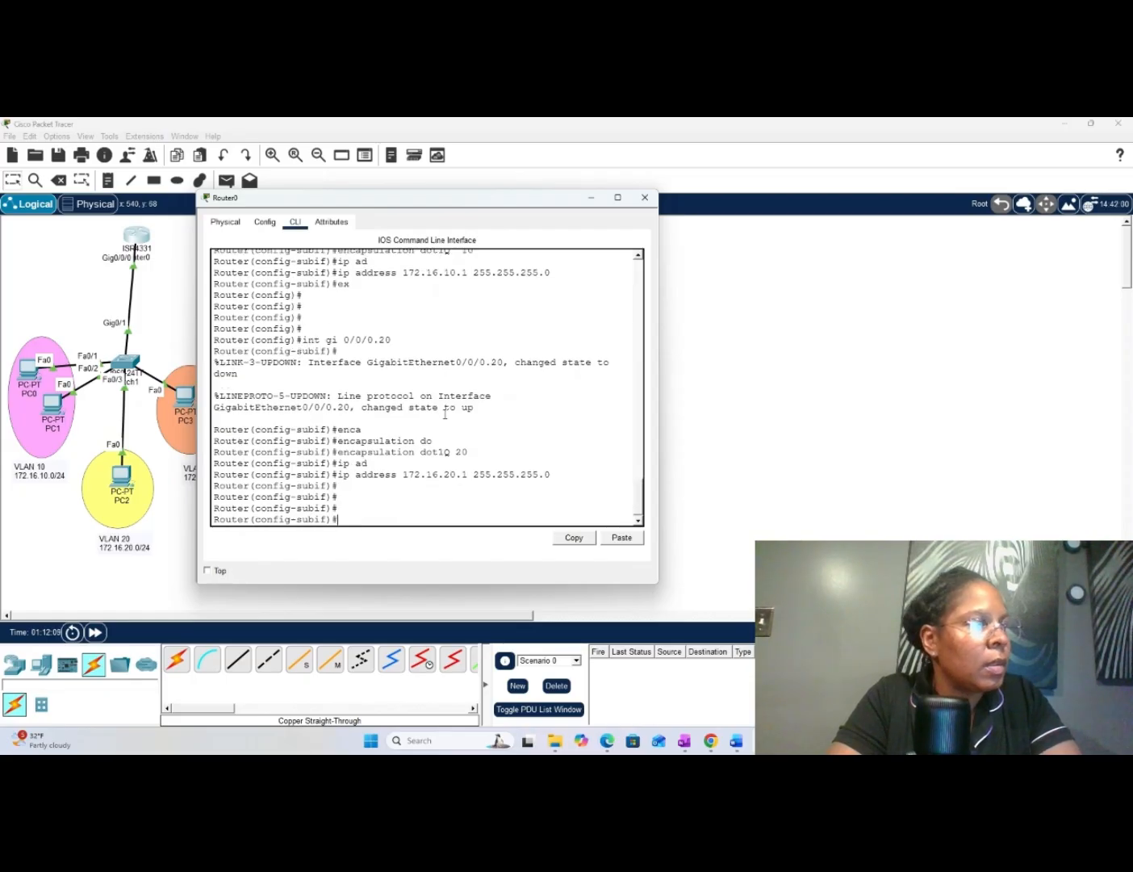
- Leave the gi 0/0/0.20 subinterface configuration with ex to return to global configuration mode
type("ex")
key("Return")
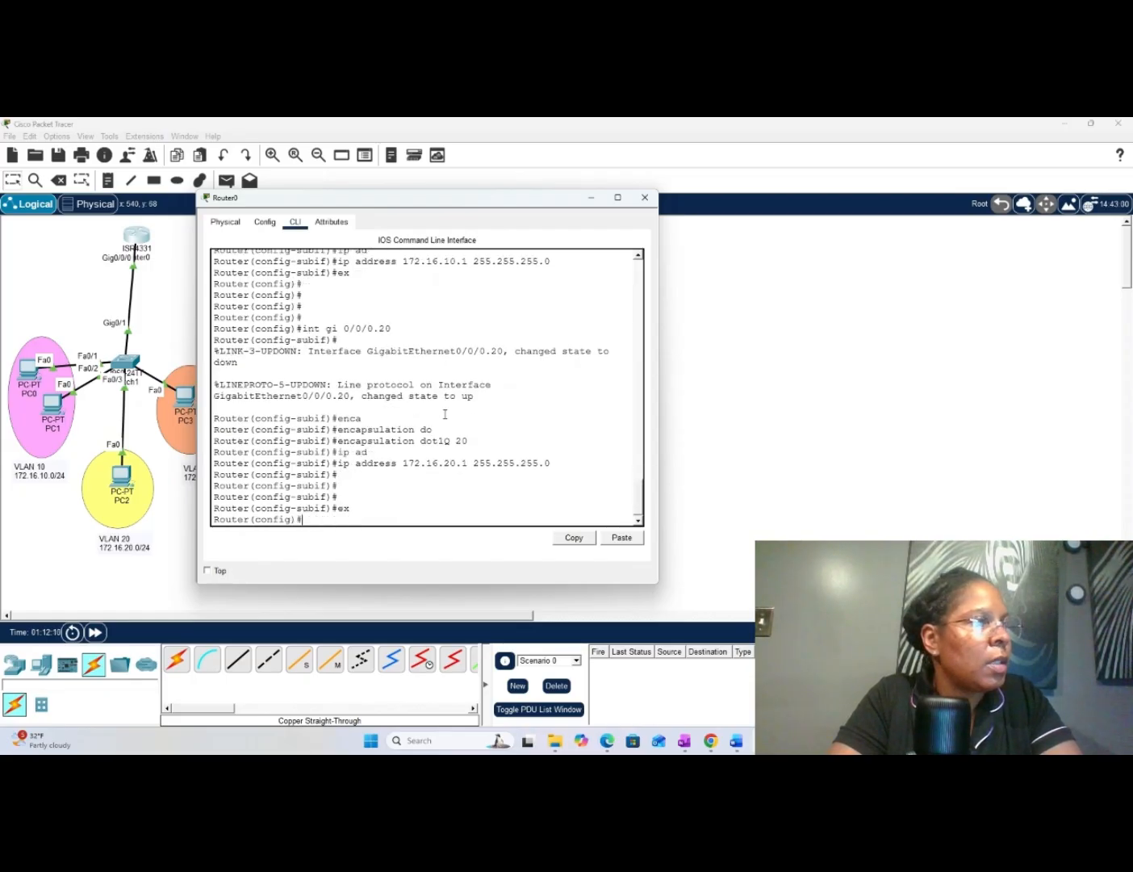
key("Return")
key("Return")
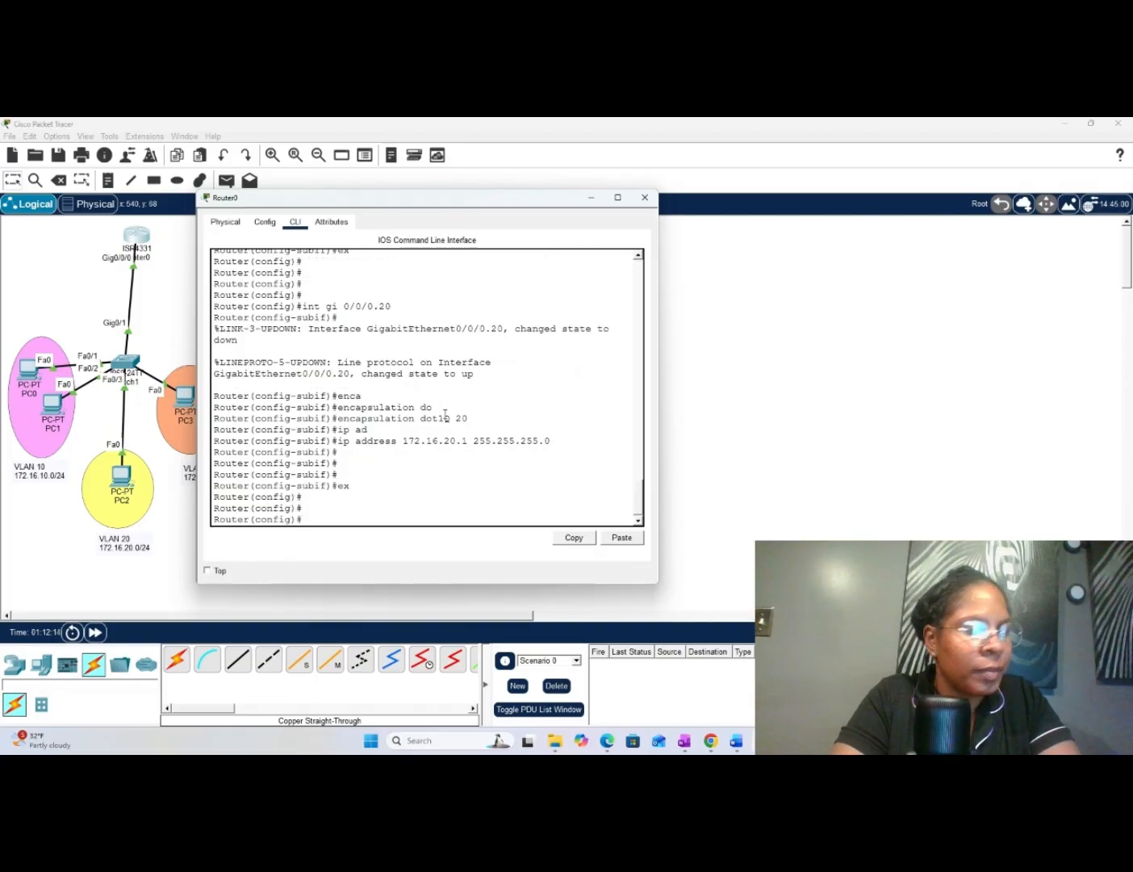
- Create the router subinterface for VLAN 30 with int gi 0/0/0.30
type("int gi ")
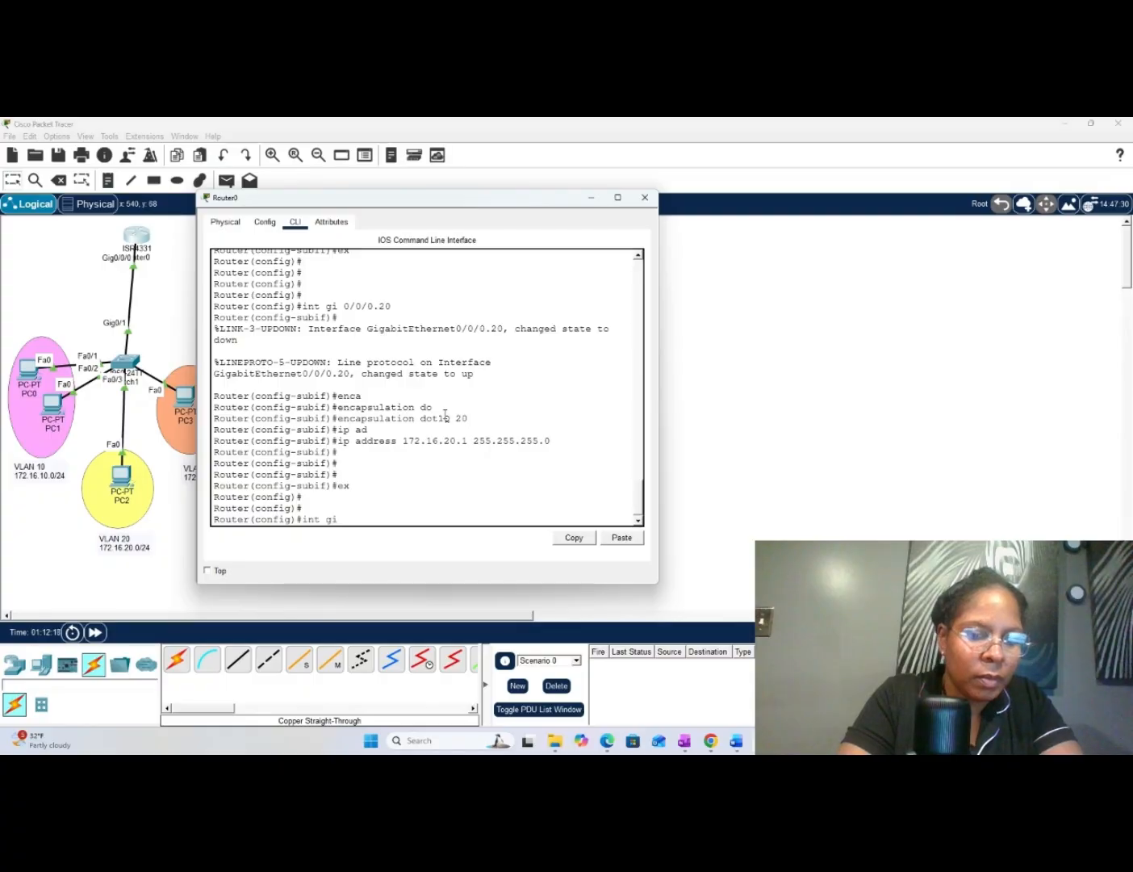
type("0/0/0")
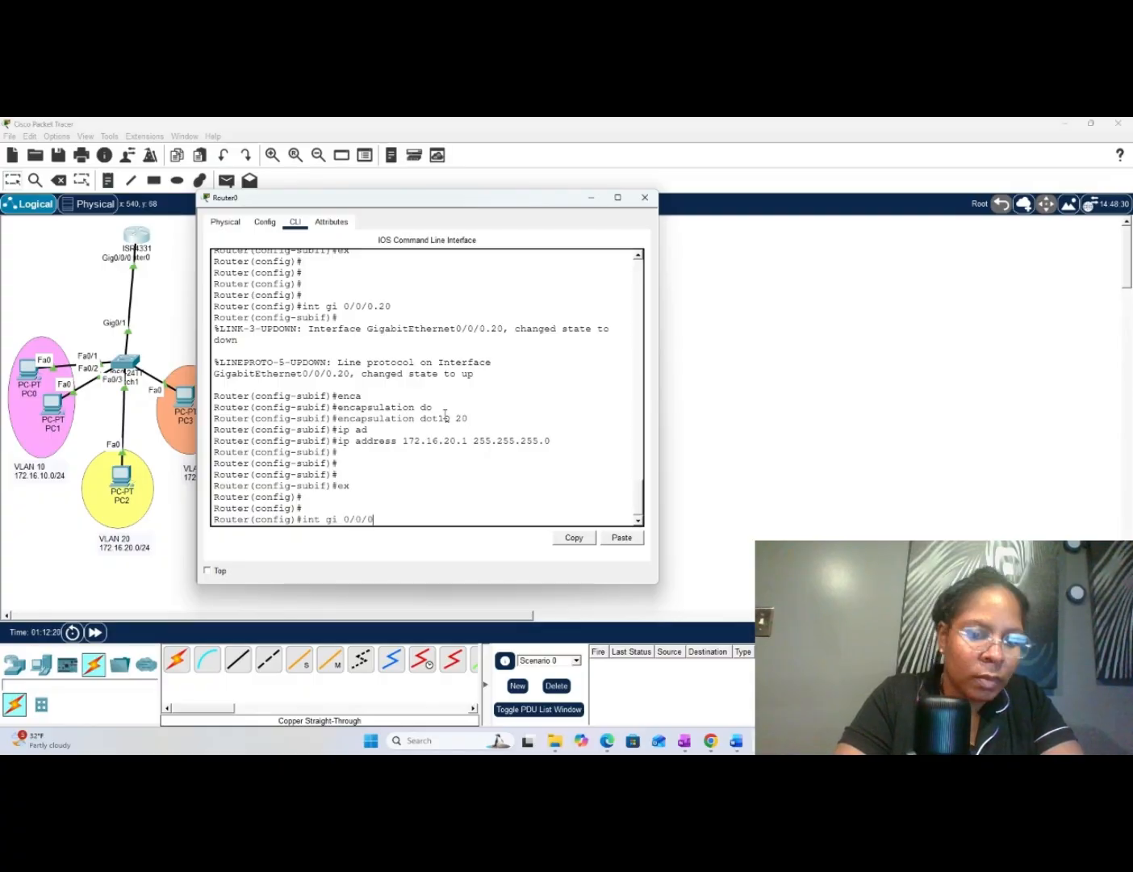
type(".30")
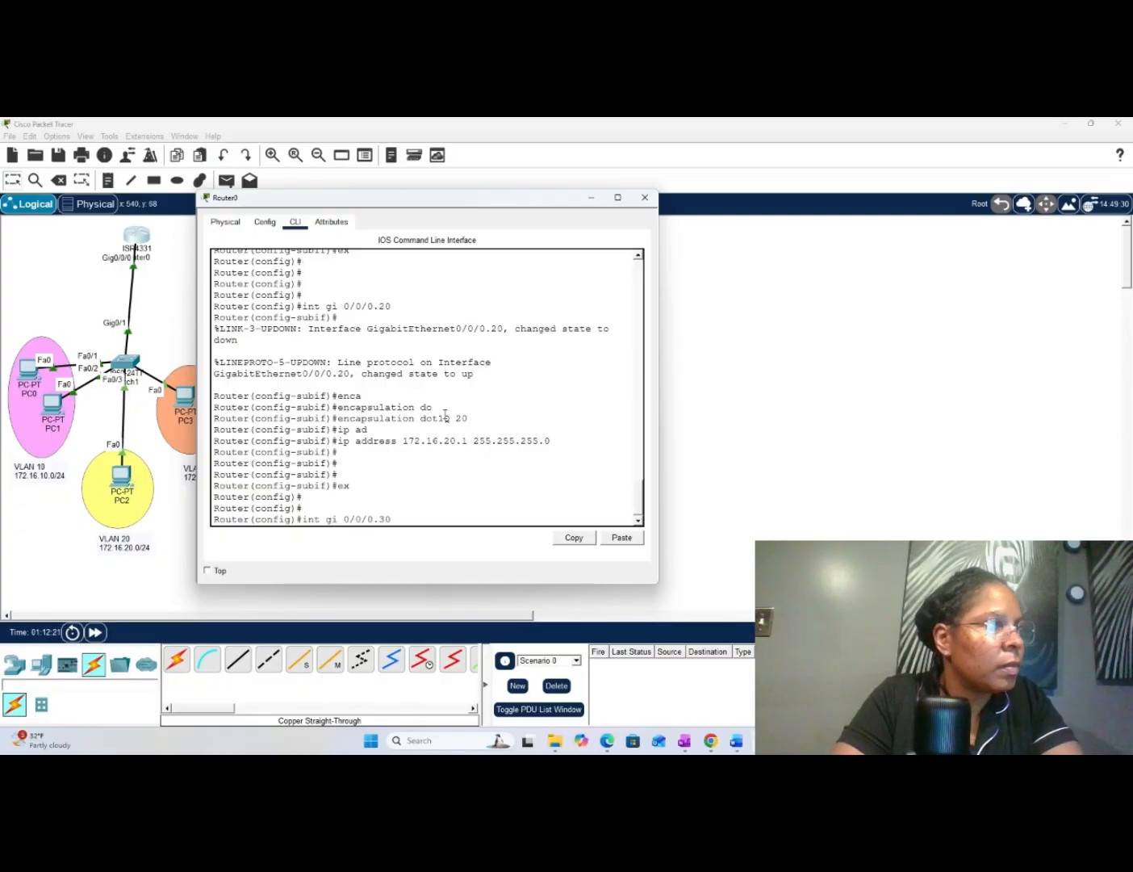
key("Return")
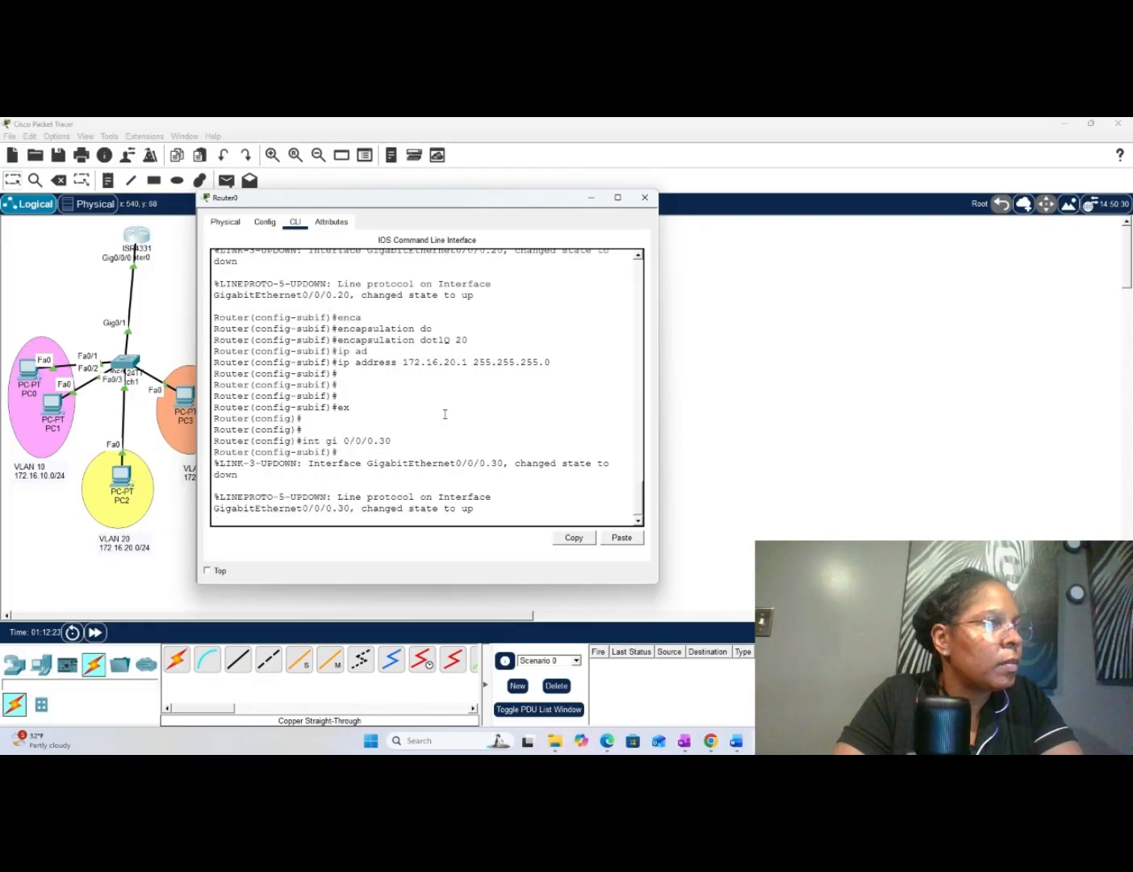
key("Return")
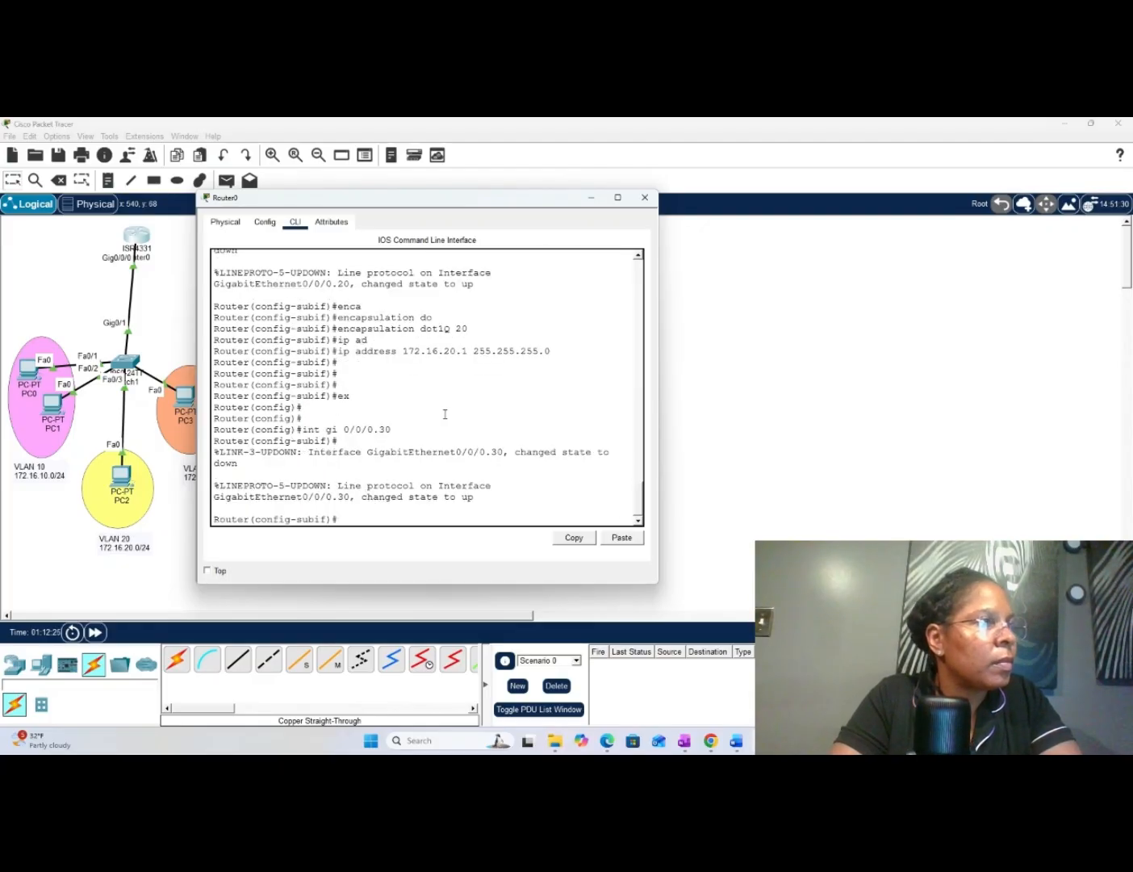
- Set the gi 0/0/0.30 subinterface to 802.1Q tagging for VLAN 30 with encapsulation dot1Q 30
type("en")
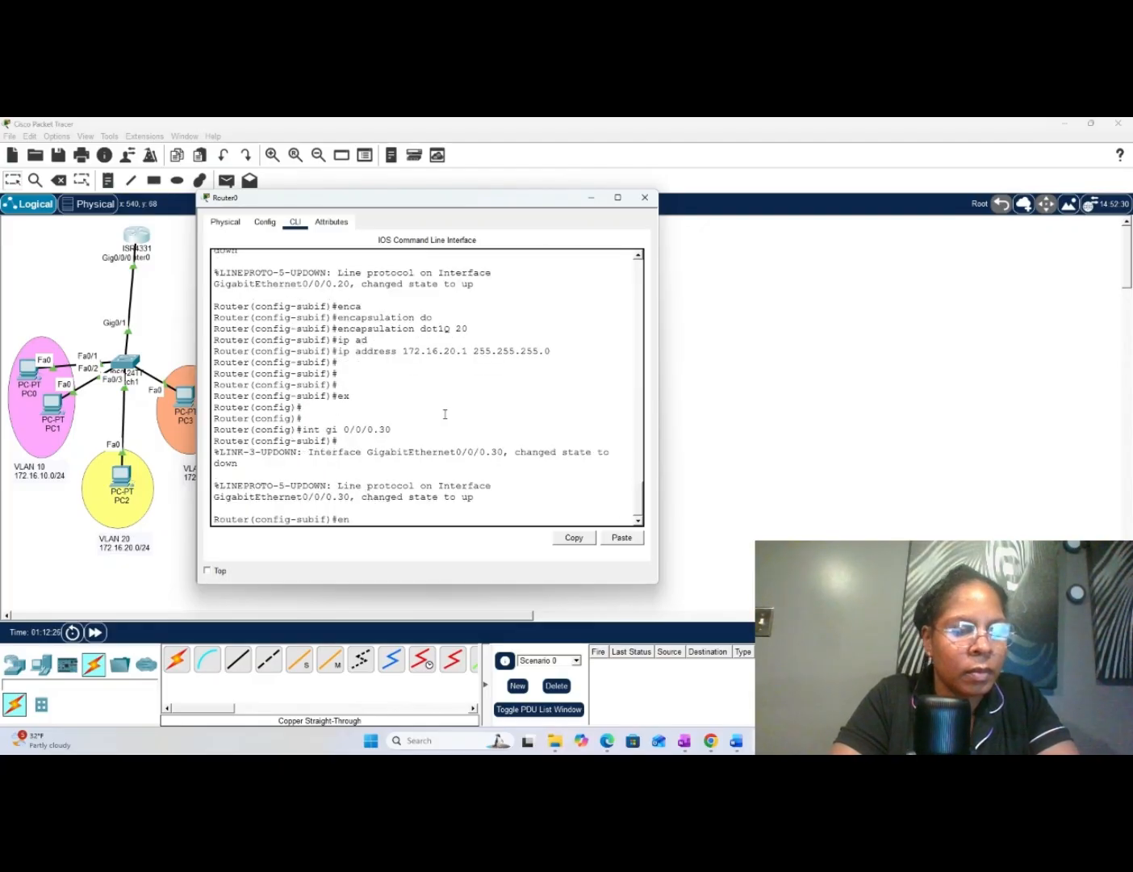
type("ca")
key("Tab")
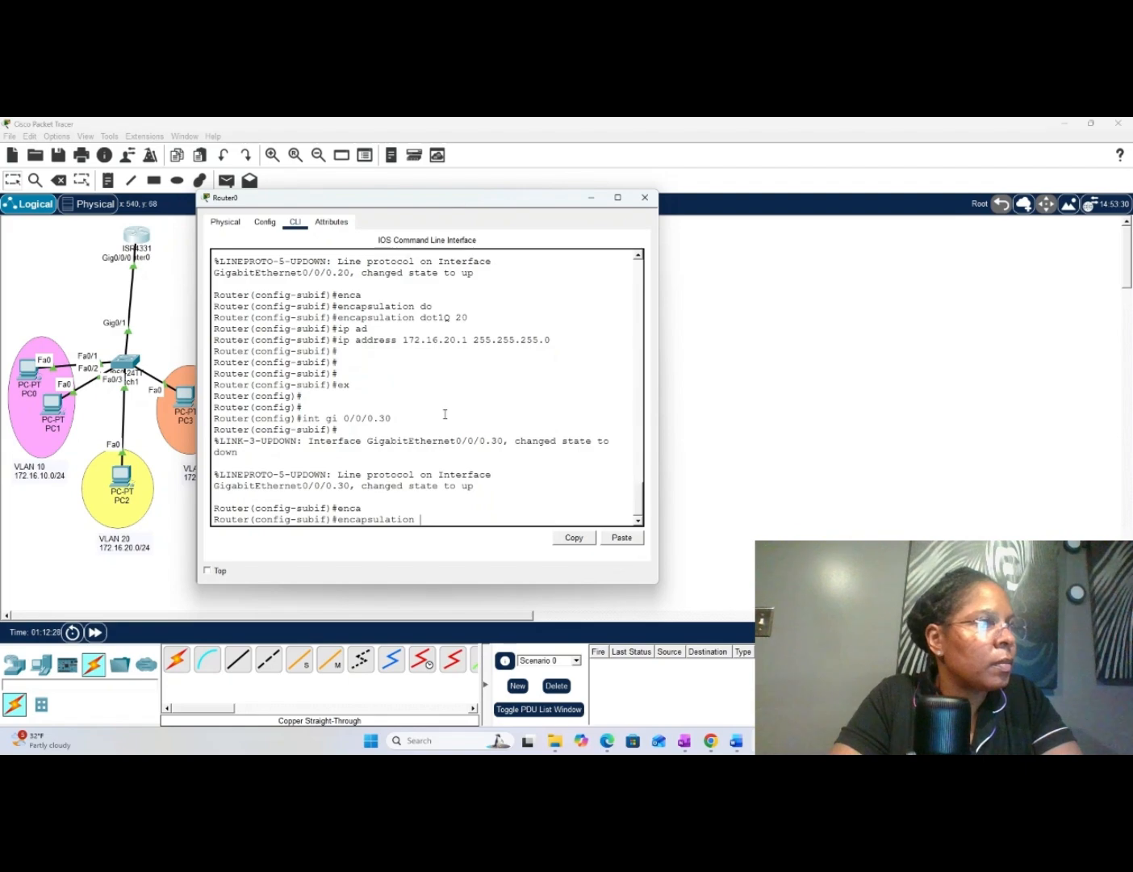
type("d")
key("Tab")
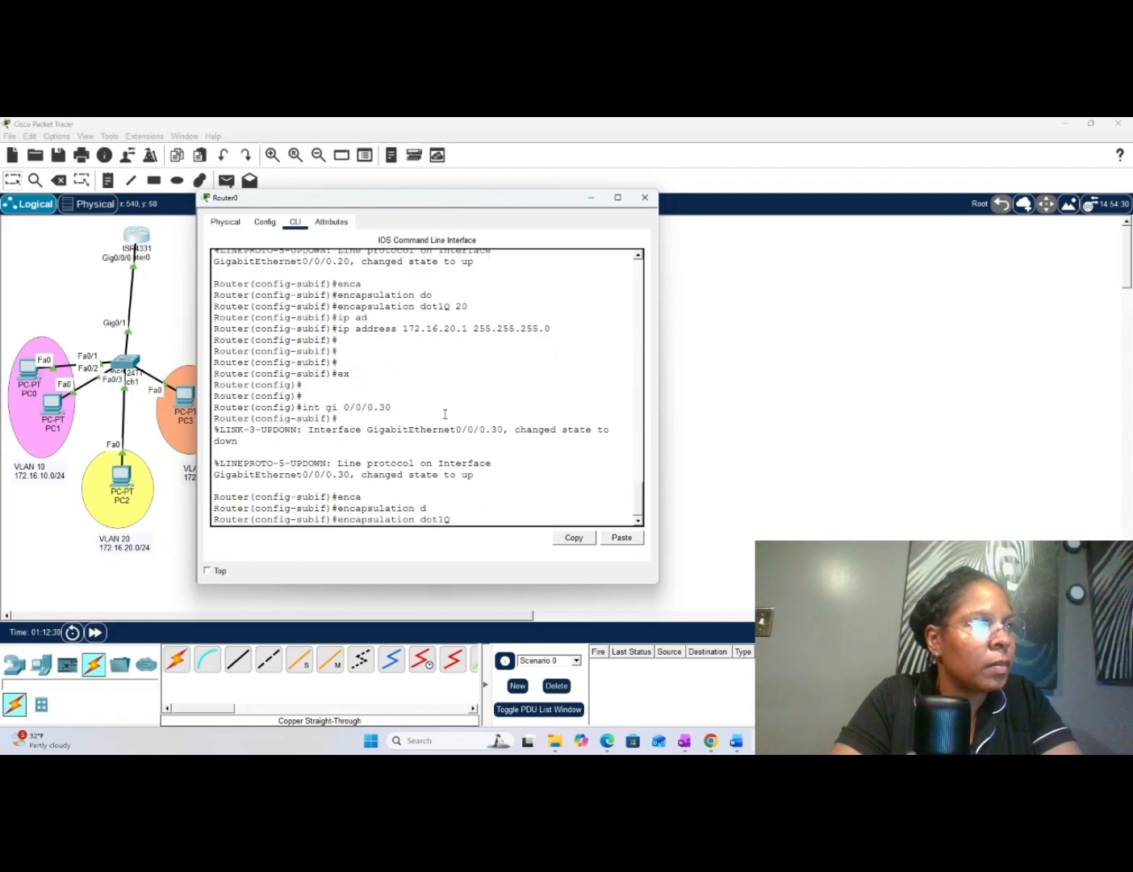
type("30")
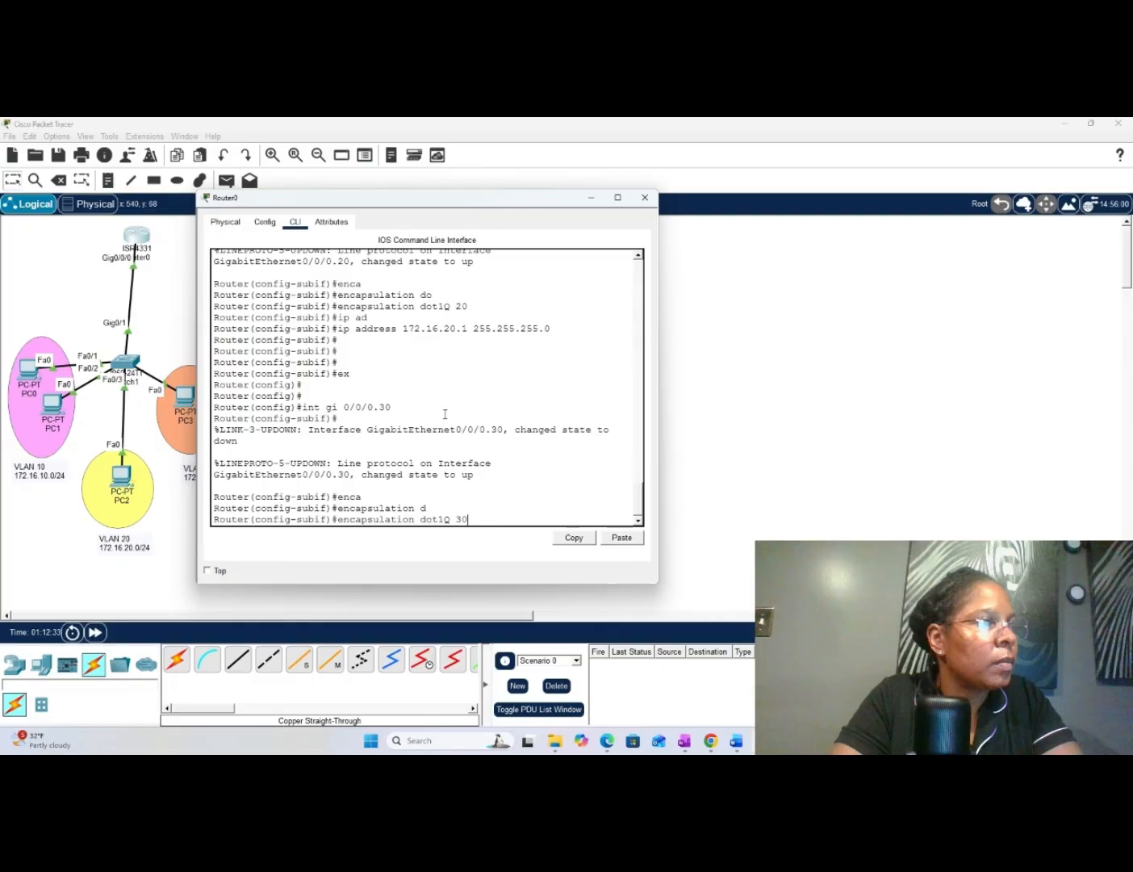
key("Return")
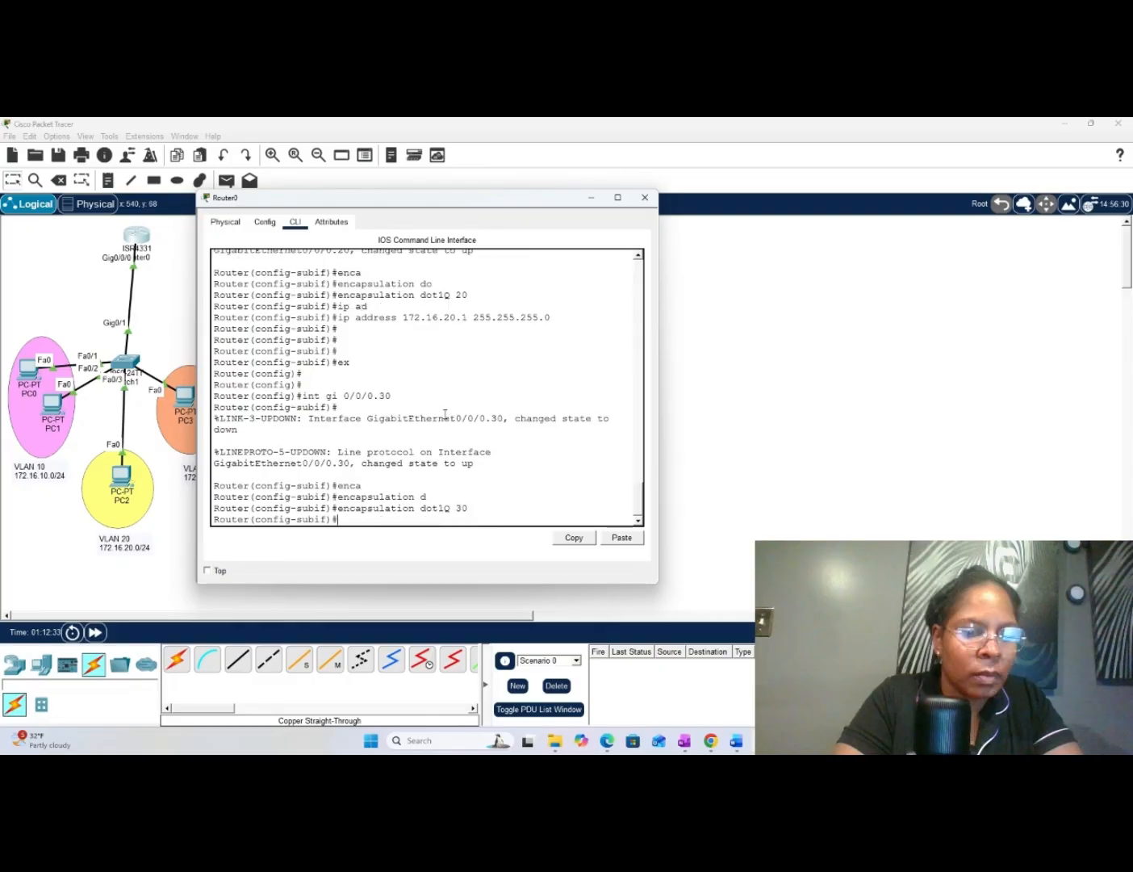
- Assign IP address 172.16.30.1 with mask 255.255.255.0 to the gi 0/0/0.30 subinterface
type("ip ad")
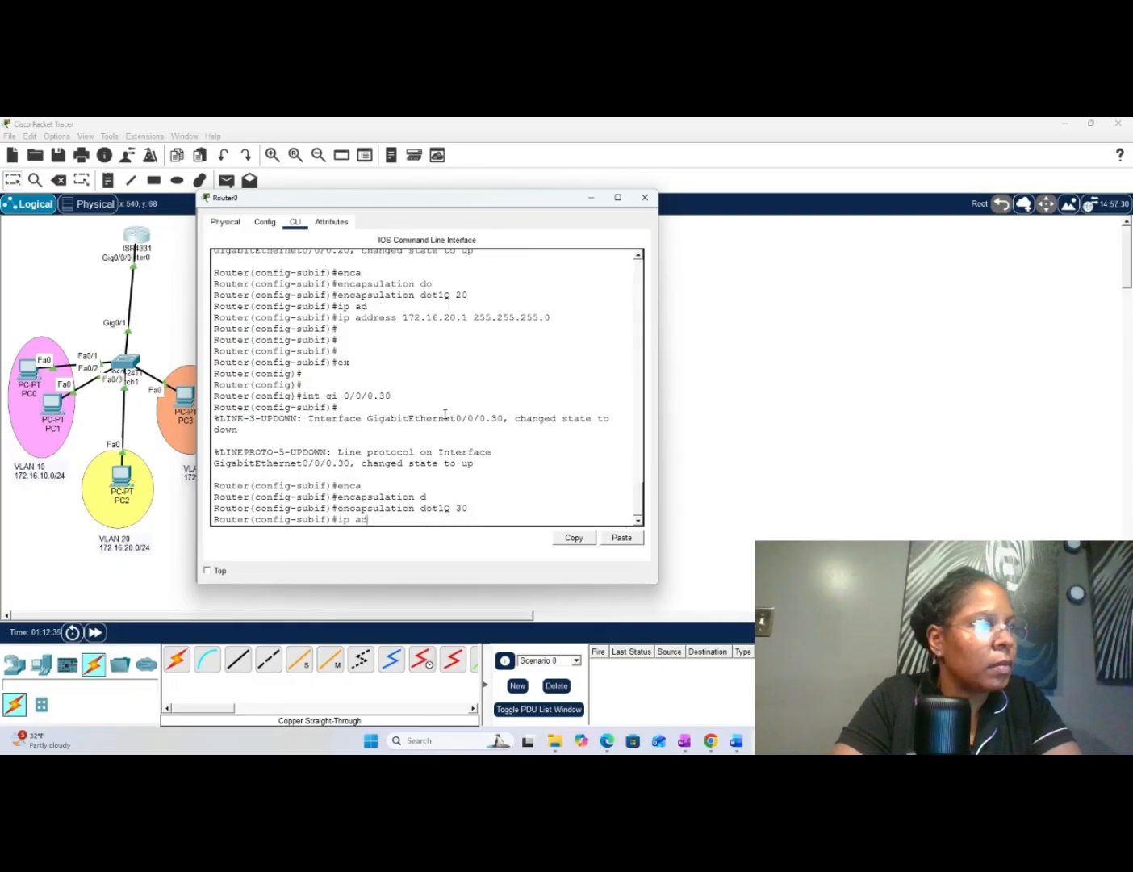
key("Tab")
type("17")
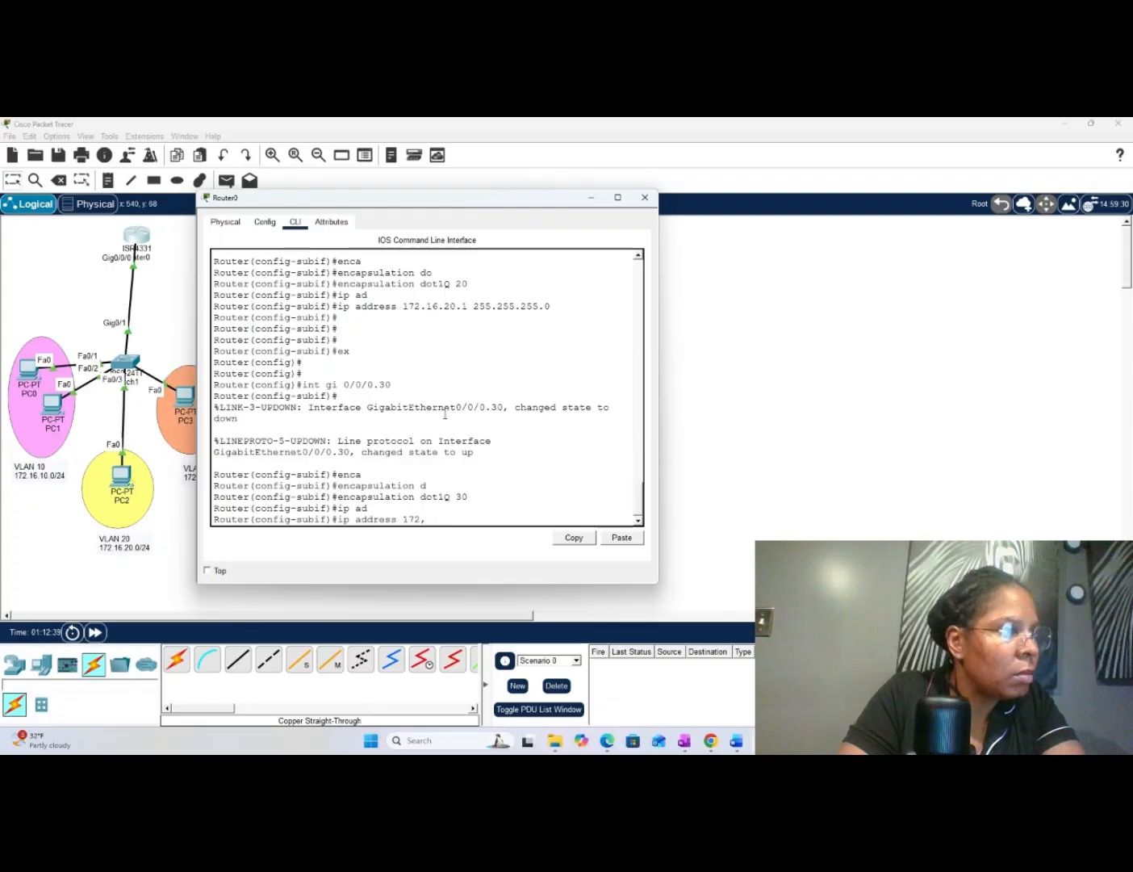
type("2.1")
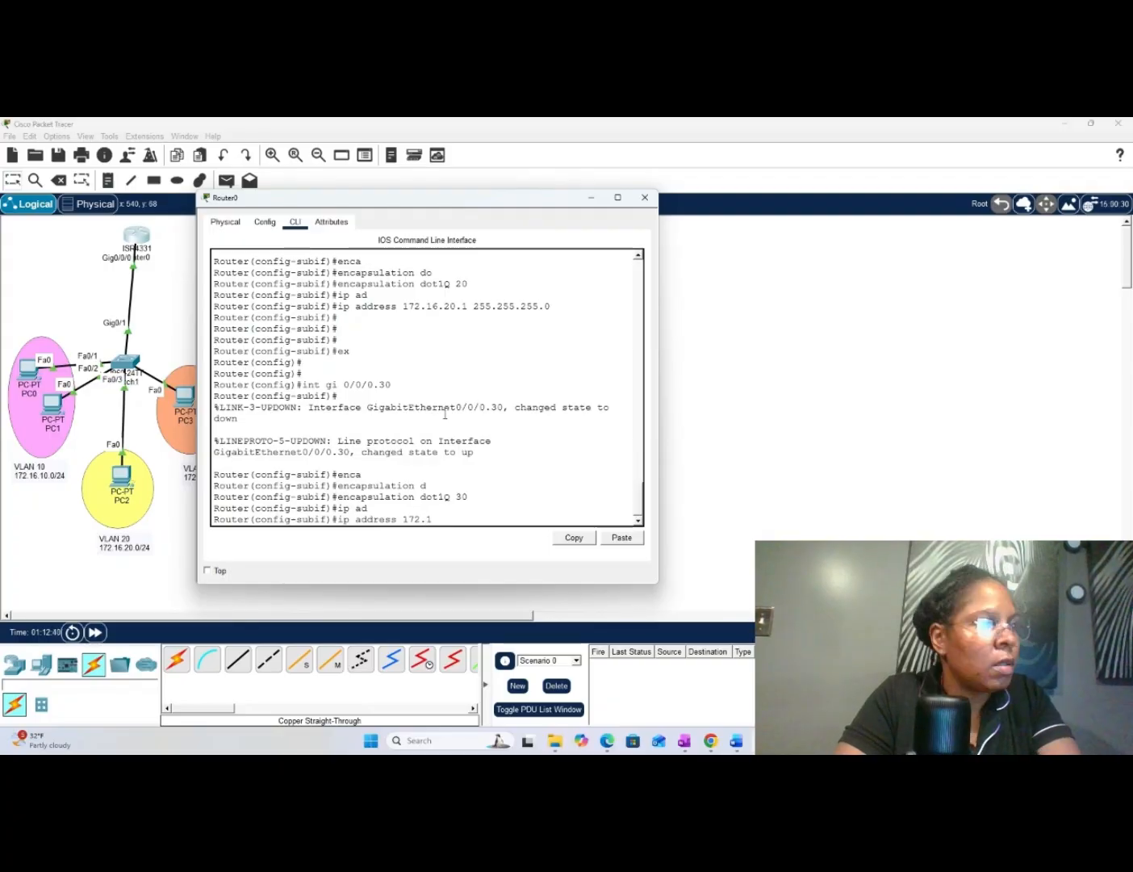
type("6.30")
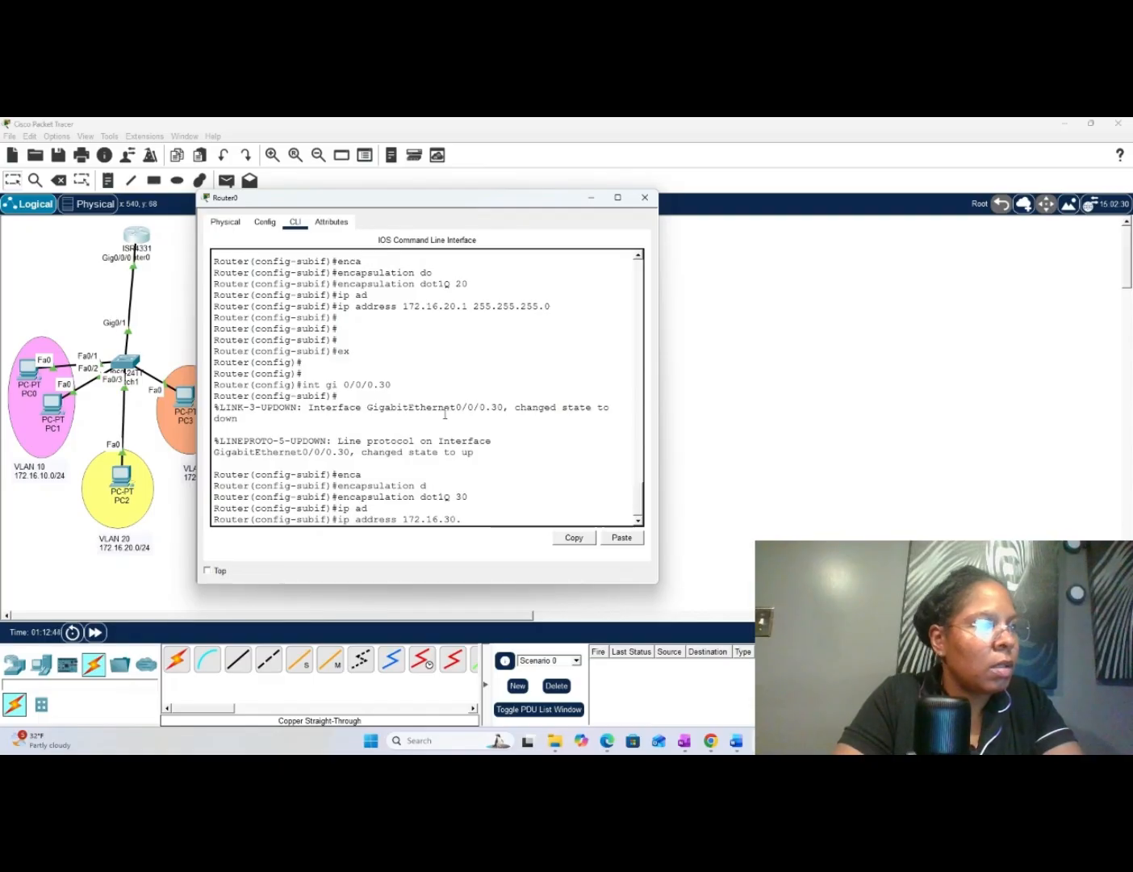
type(".1 2")
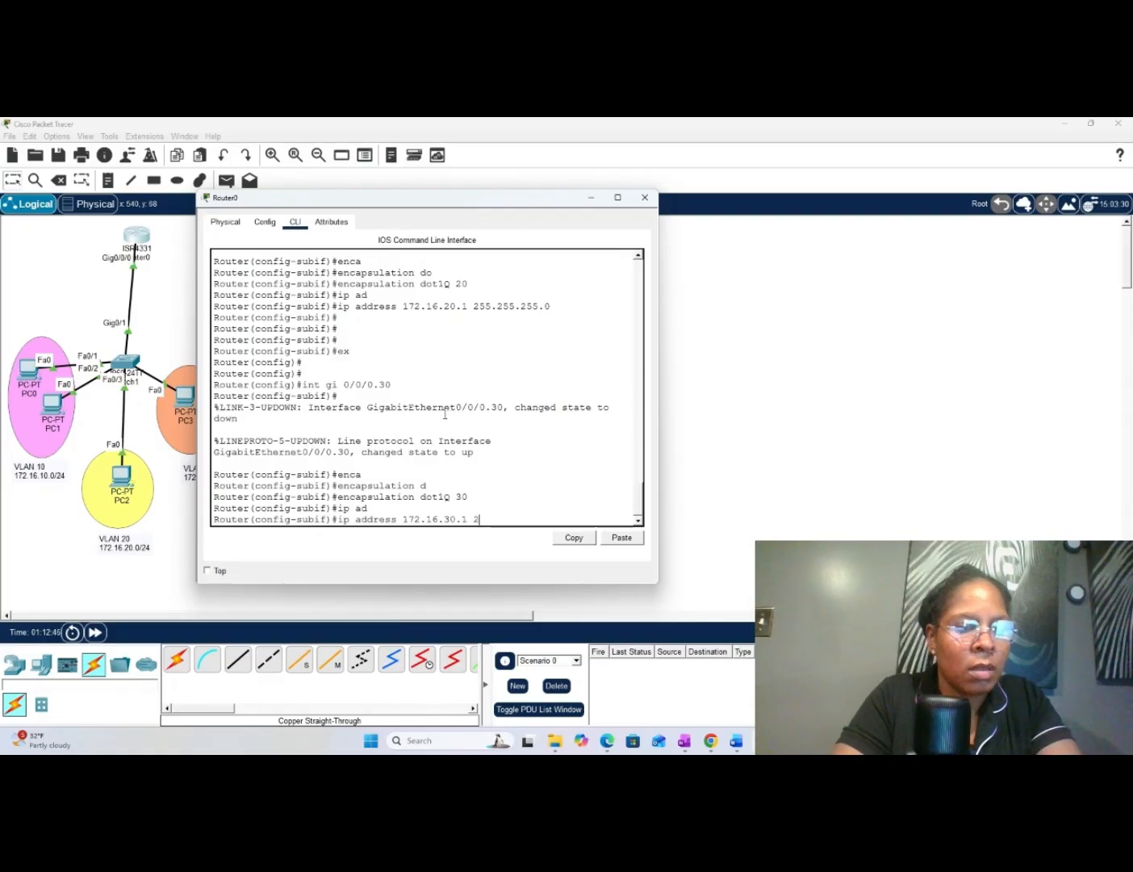
type("55")
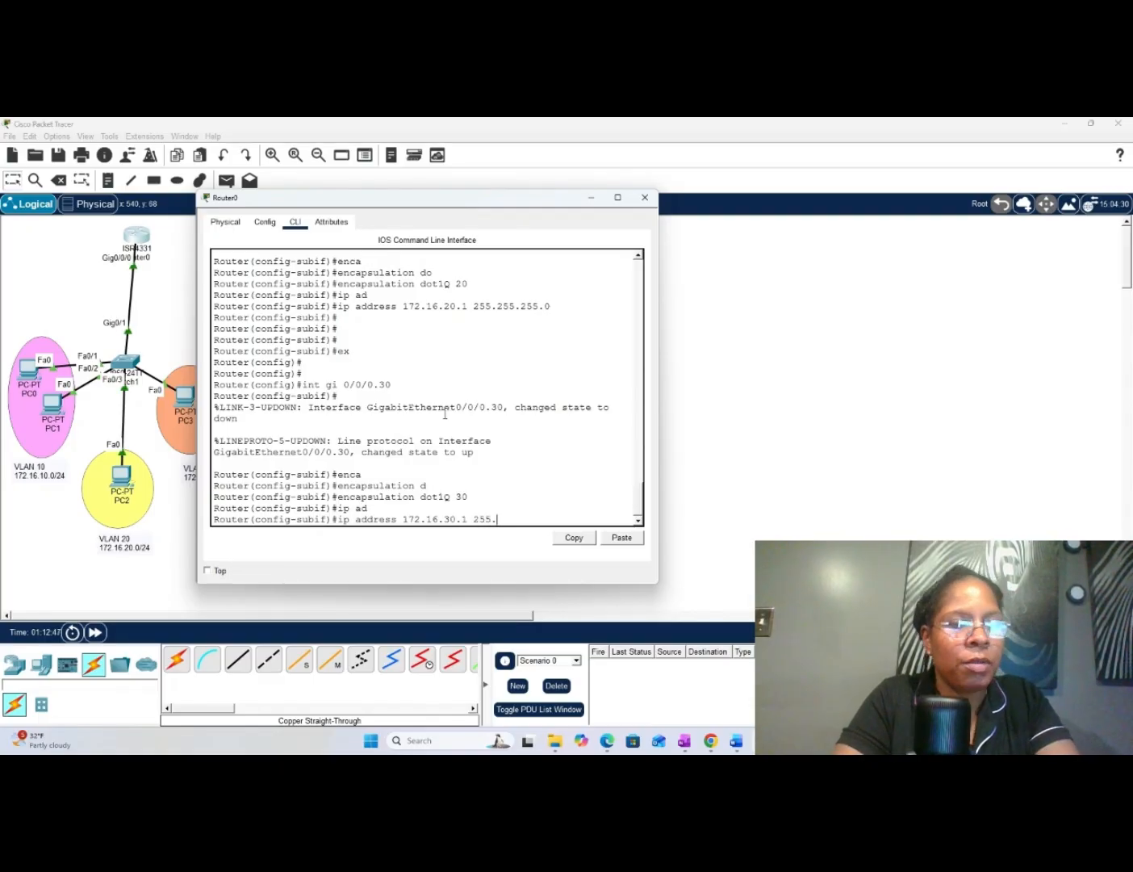
type(".255.")
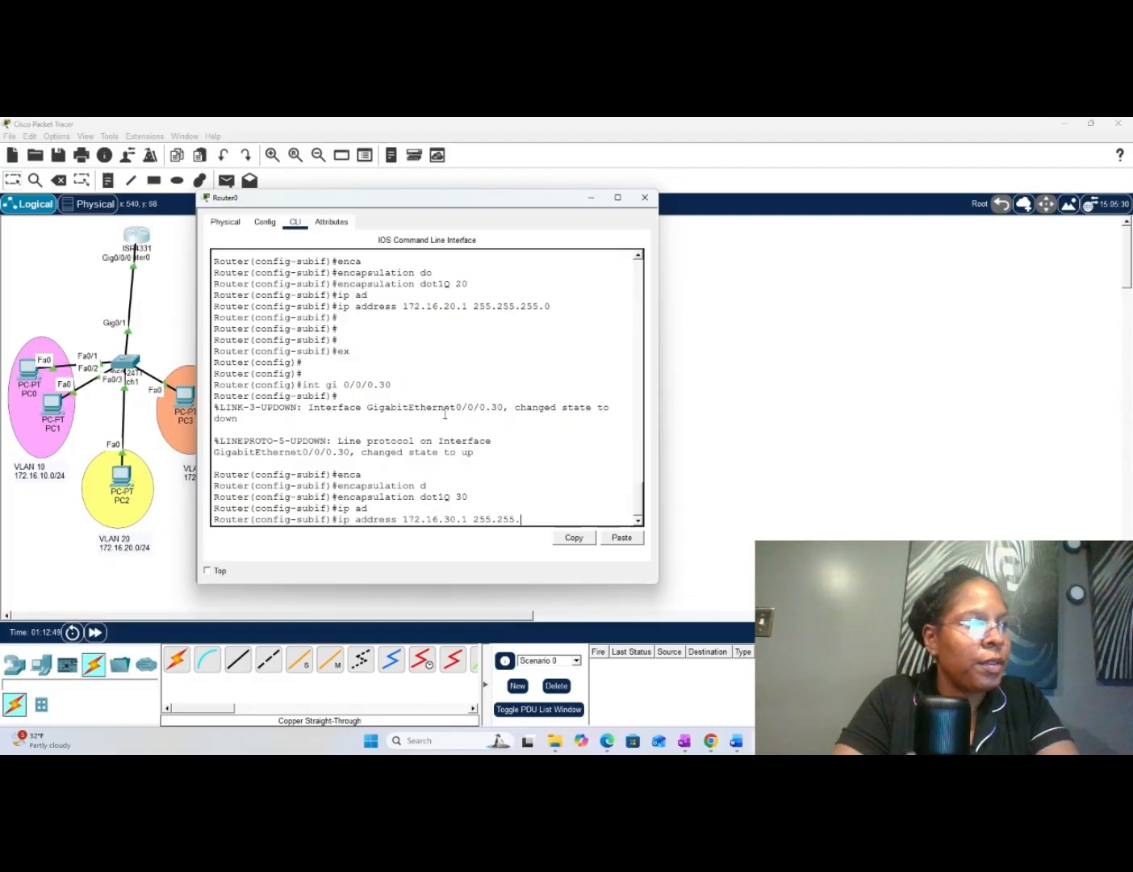
type("255.")
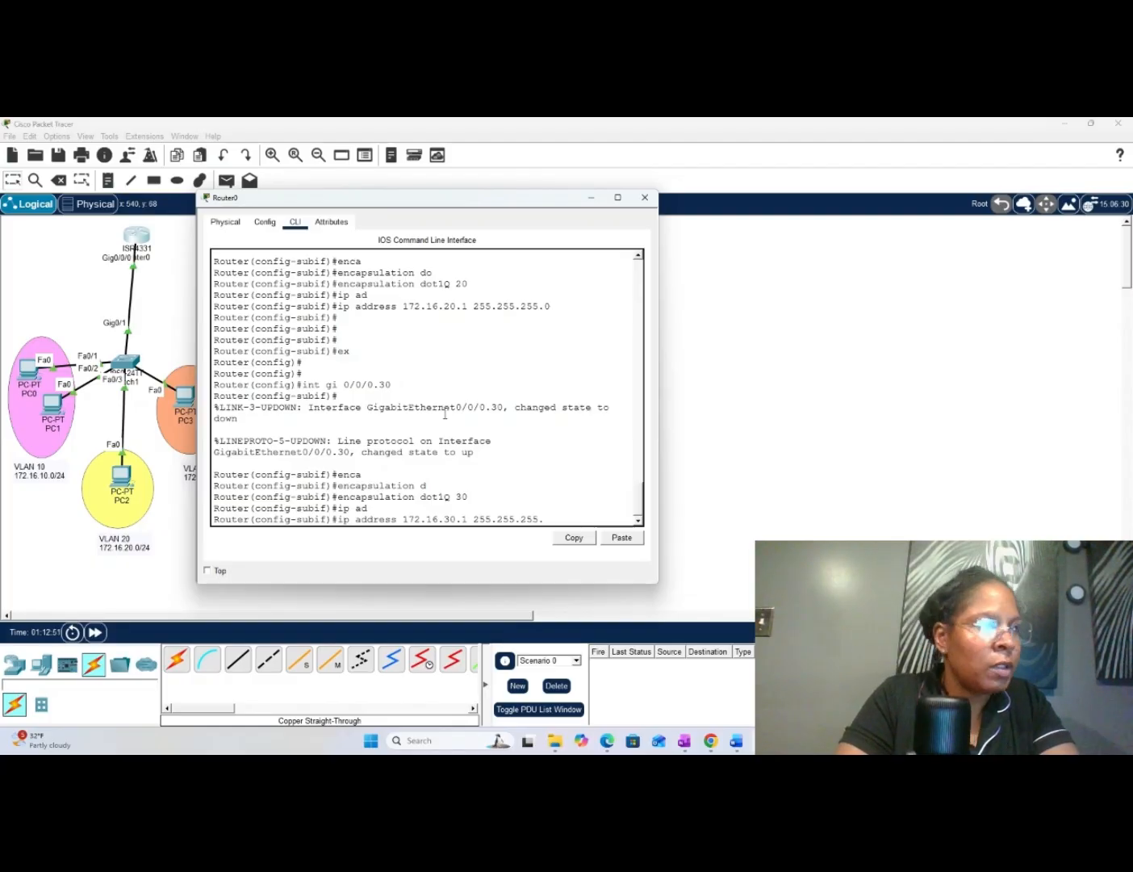
type("0")
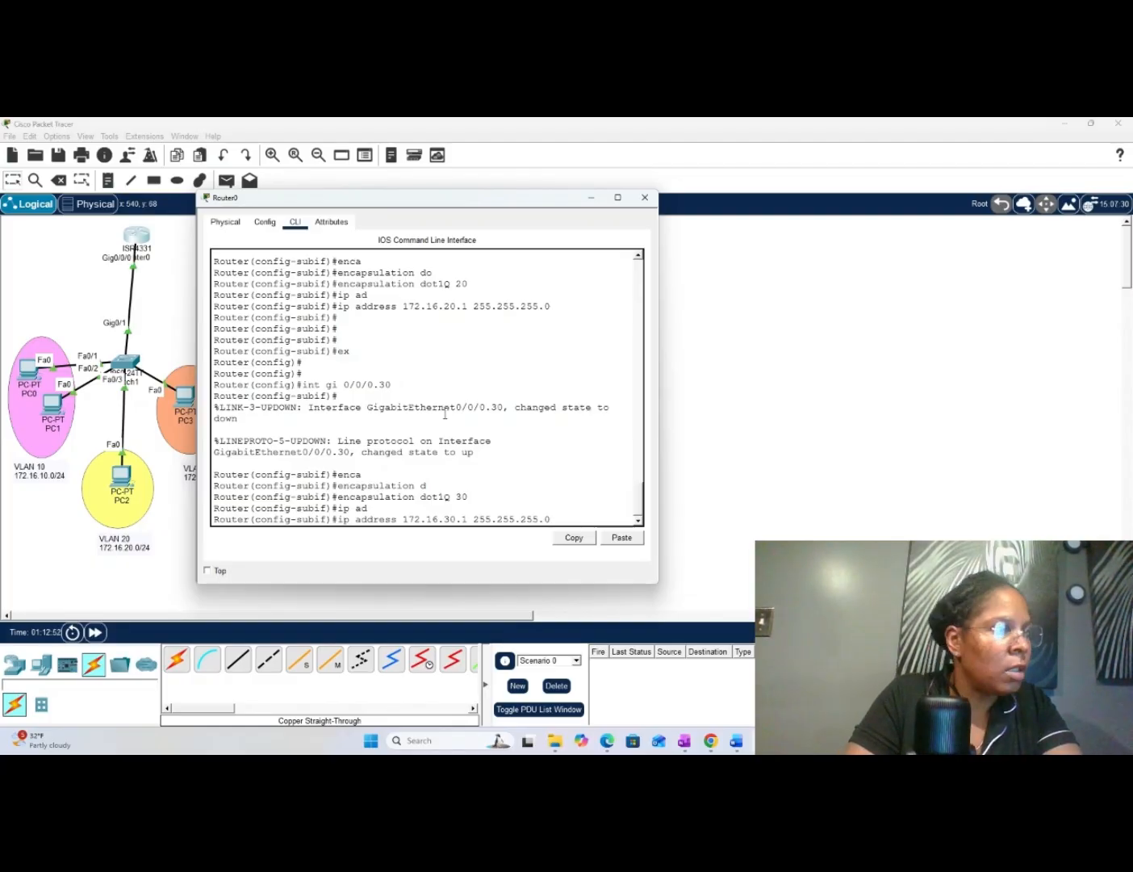
key("Return")
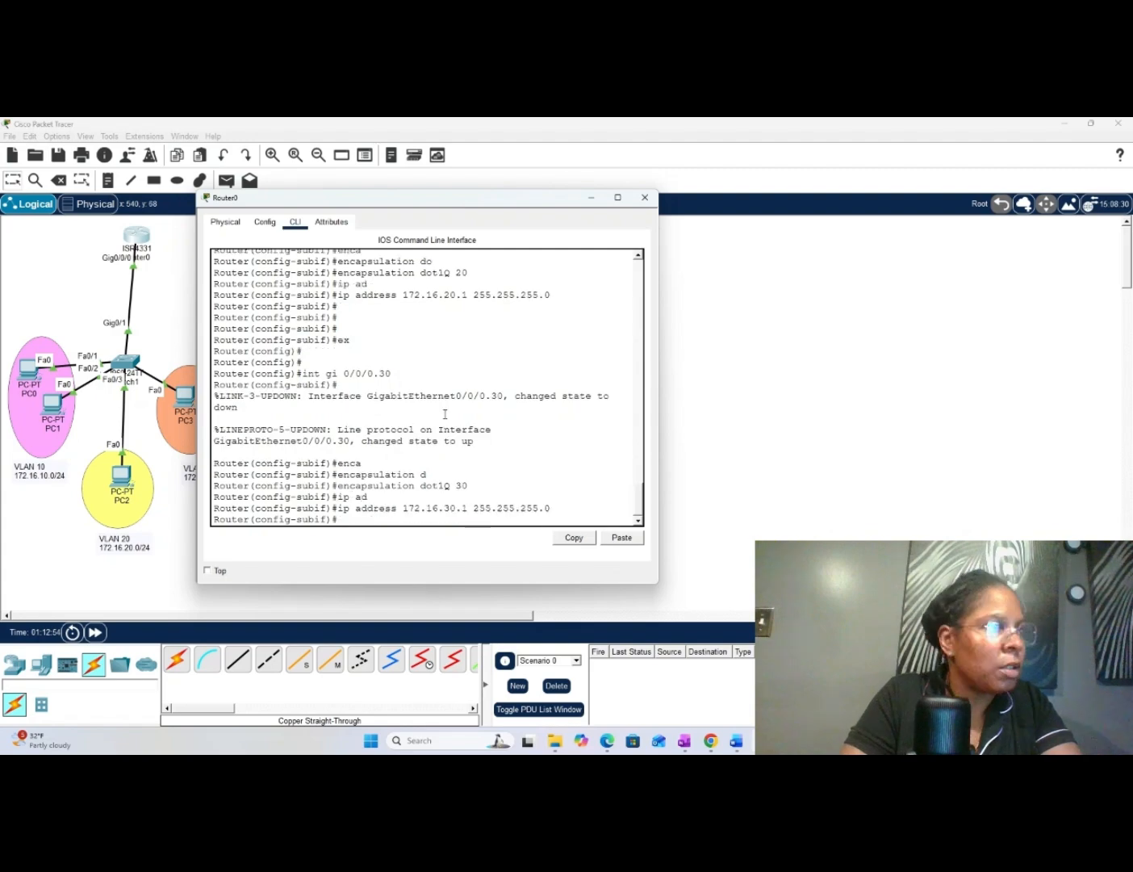
key("Return")
key("Return")
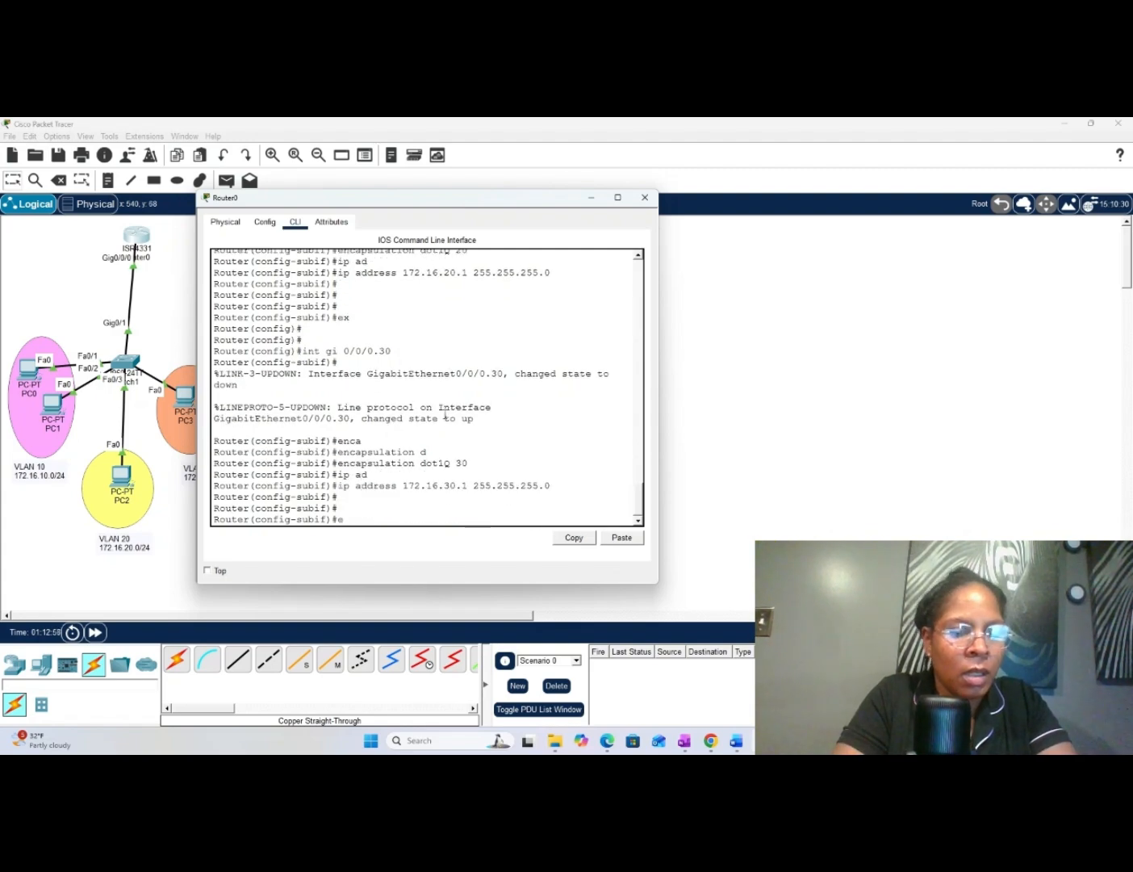
- Exit Router0's configuration with ex down to privileged EXEC mode and close the router's window
type("ex")
key("Return")
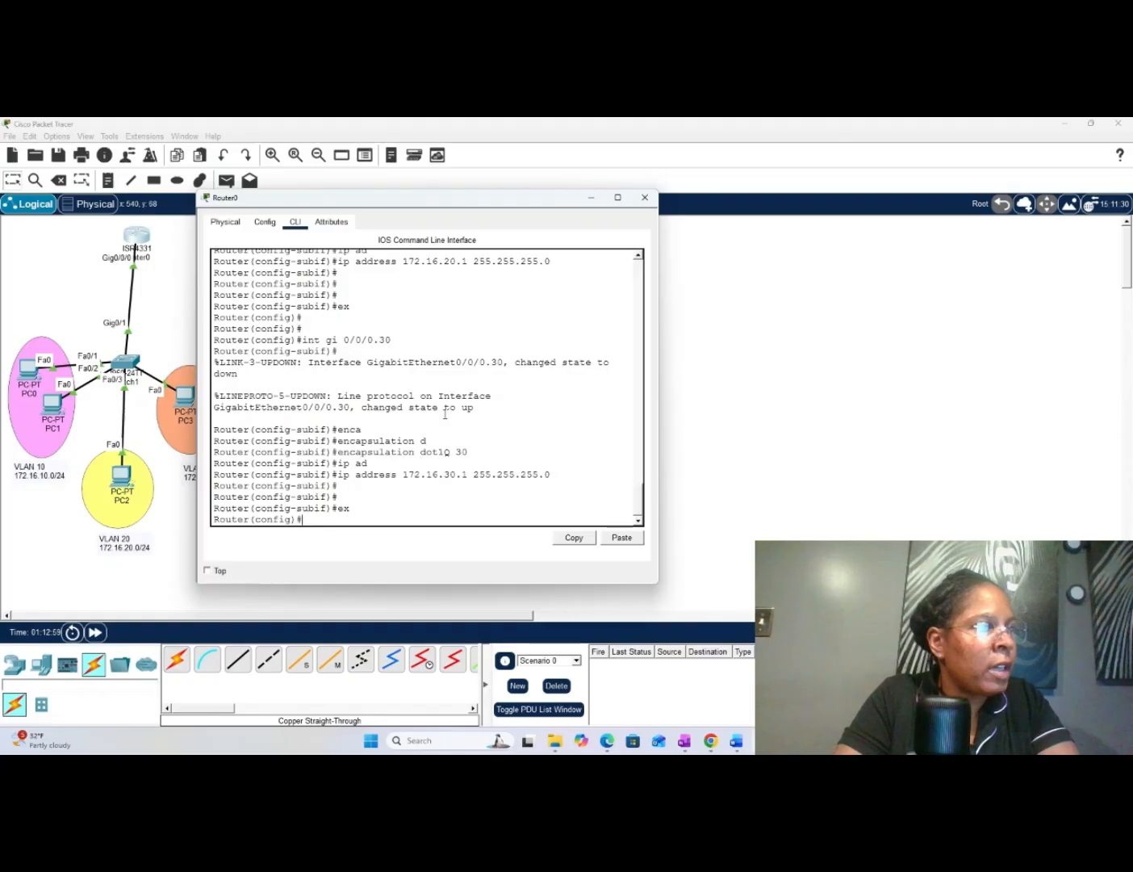
key("Return")
type("exx")
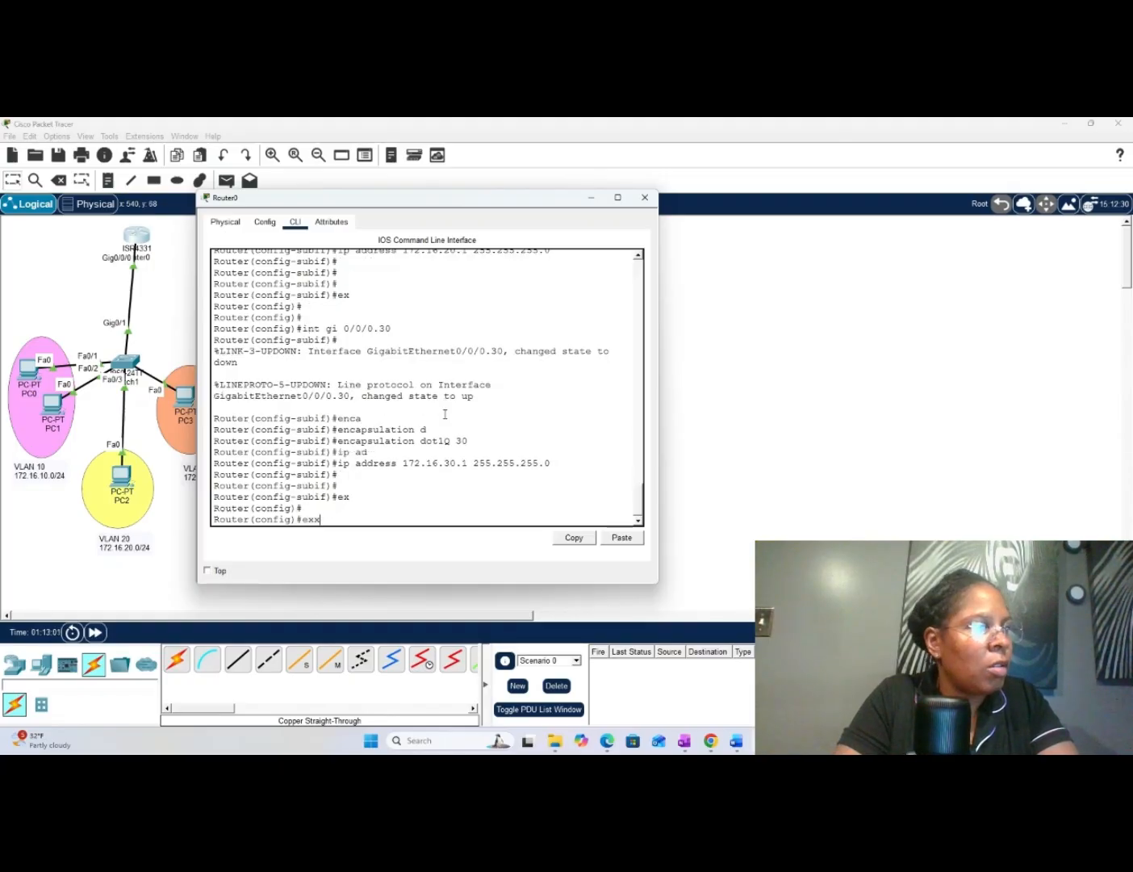
key("BackSpace")
key("Return")
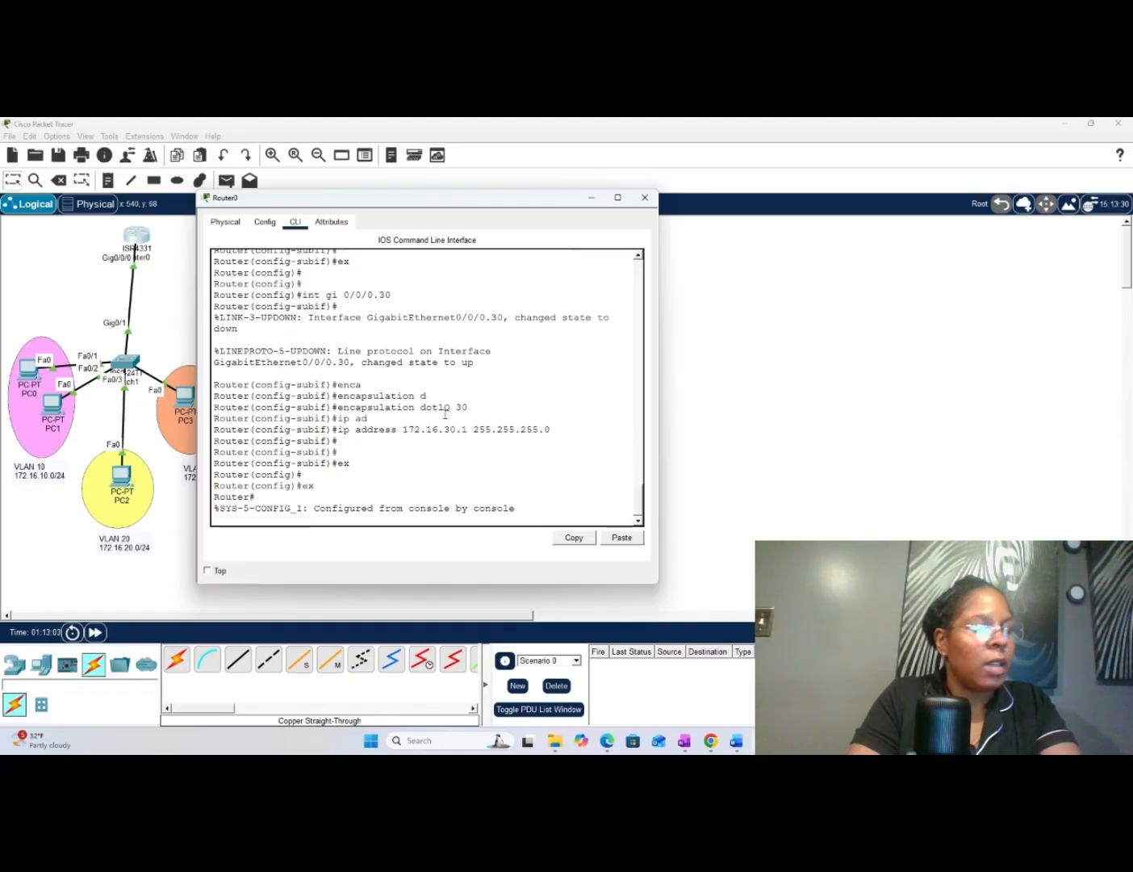
key("Return")
key("Return")
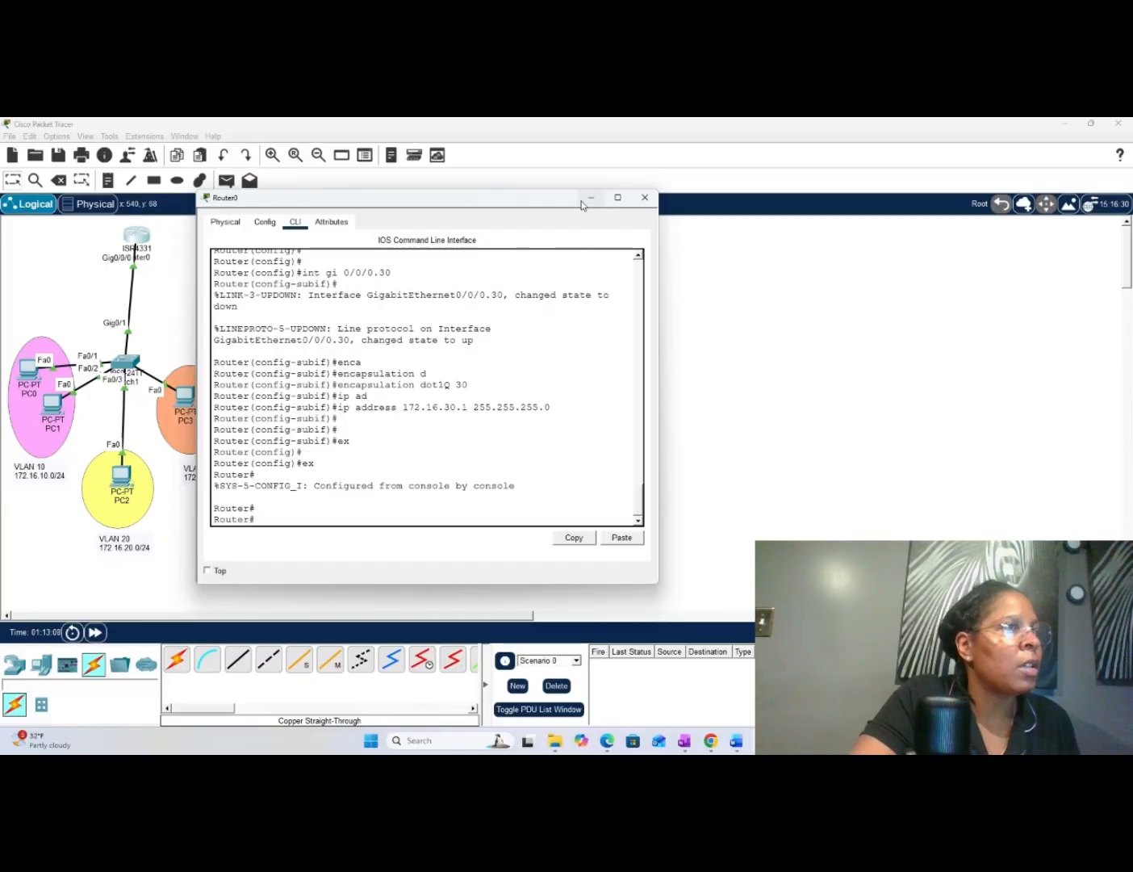
left_click_drag(547, 204, 520, 210)
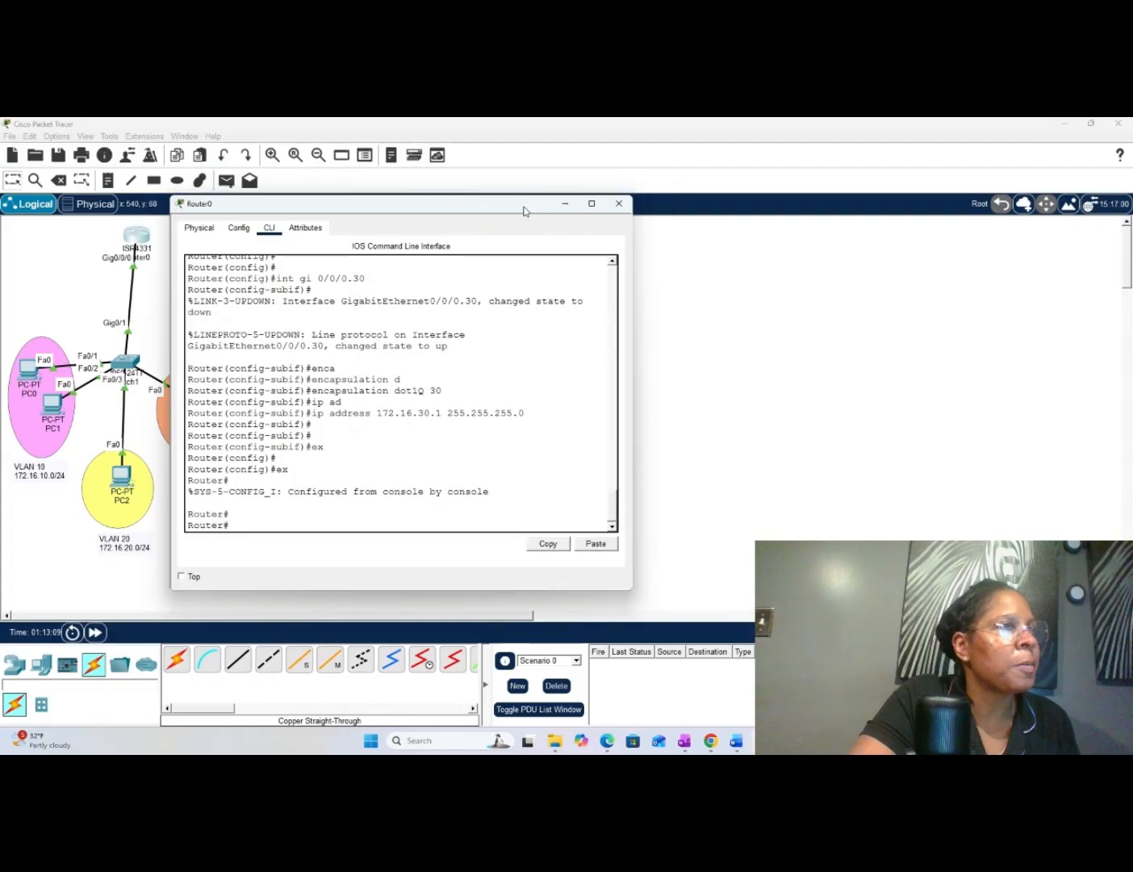
left_click(617, 206)
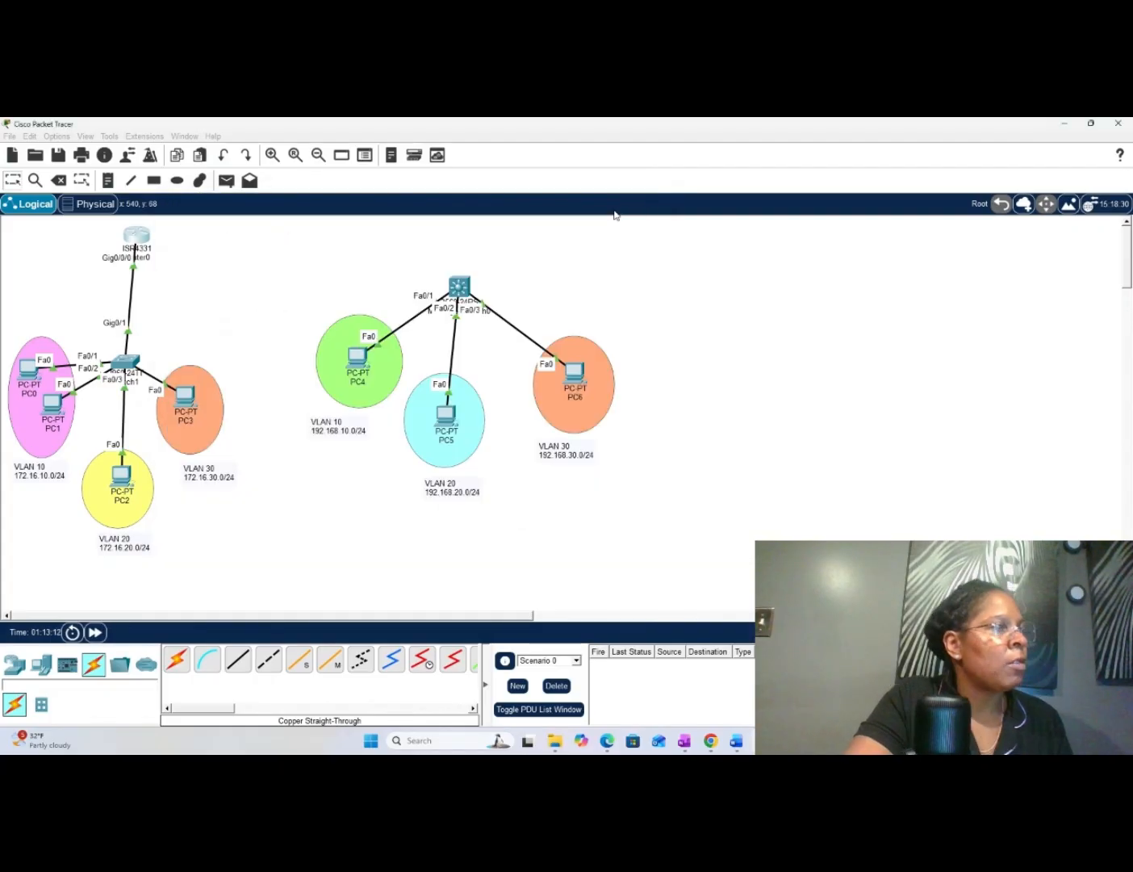
- Open PC0's IP configuration and set its static IPv4 address to 172.16.10.2
left_click(32, 374)
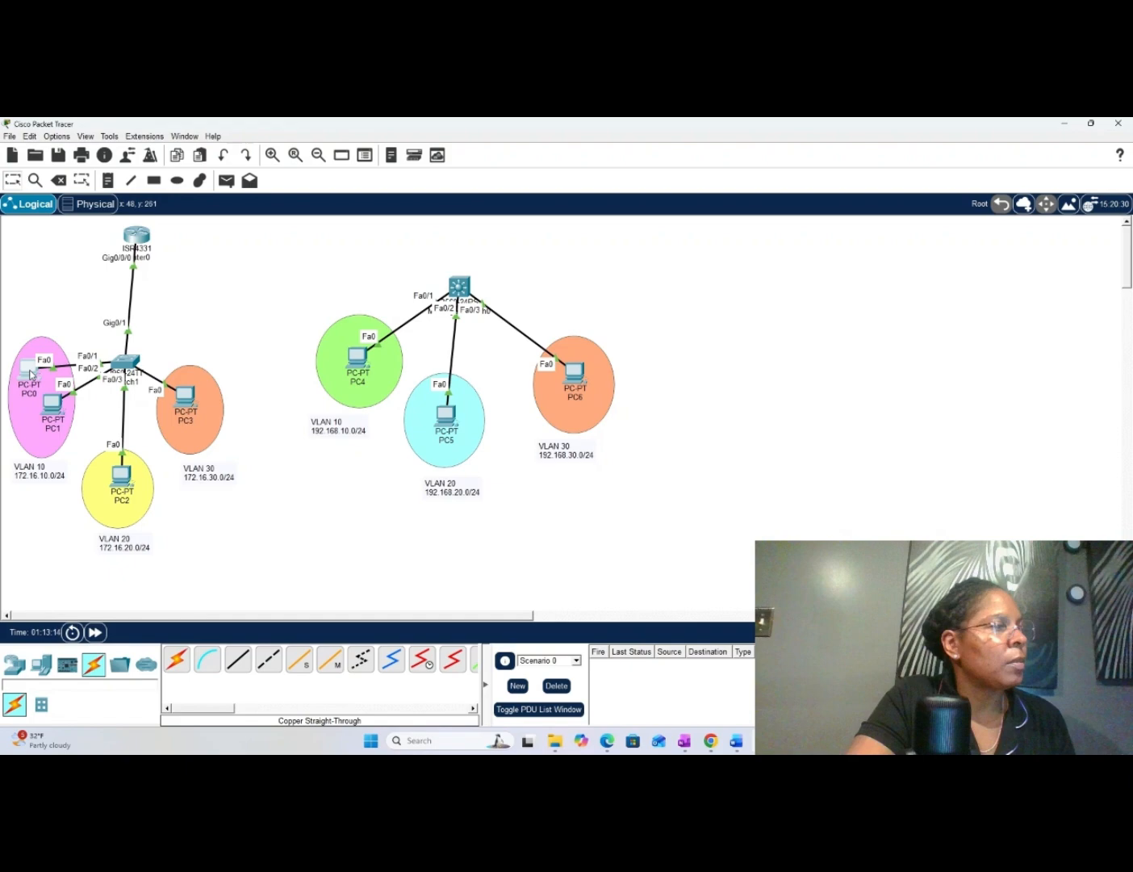
left_click(31, 373)
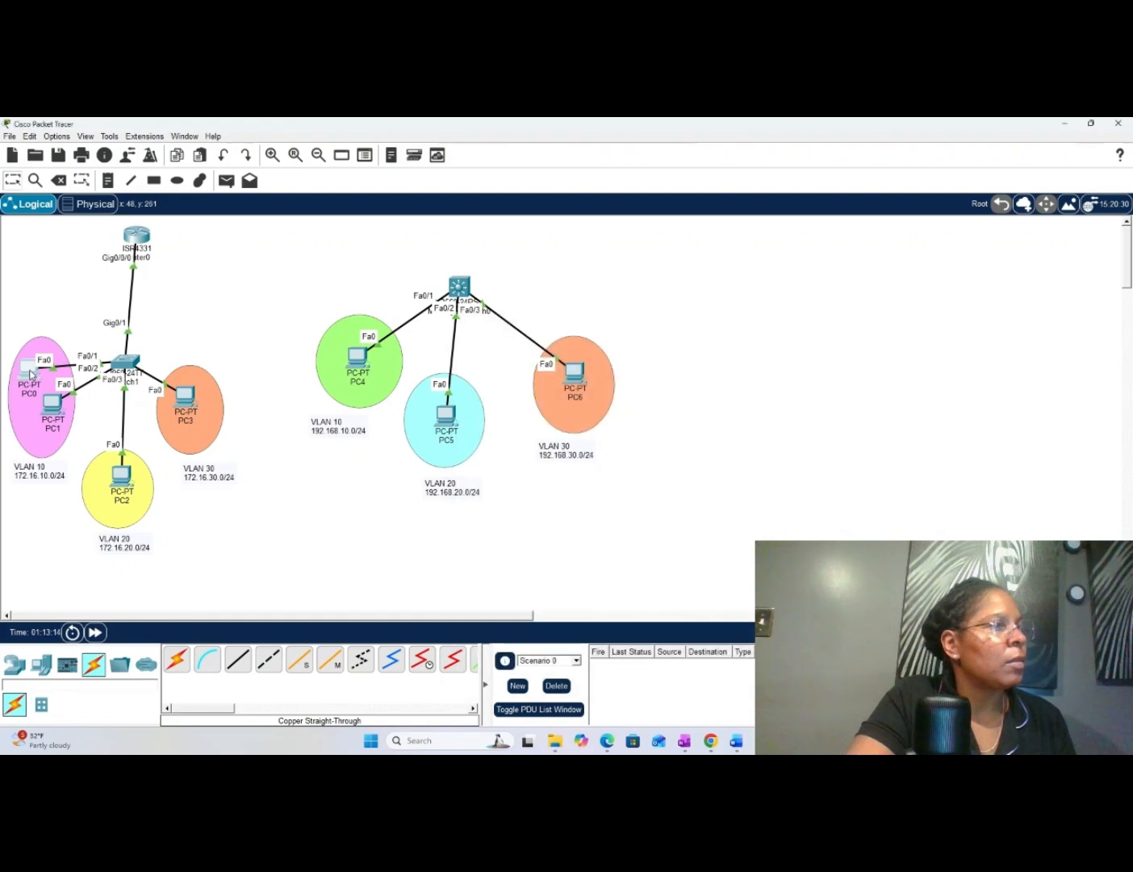
left_click(30, 373)
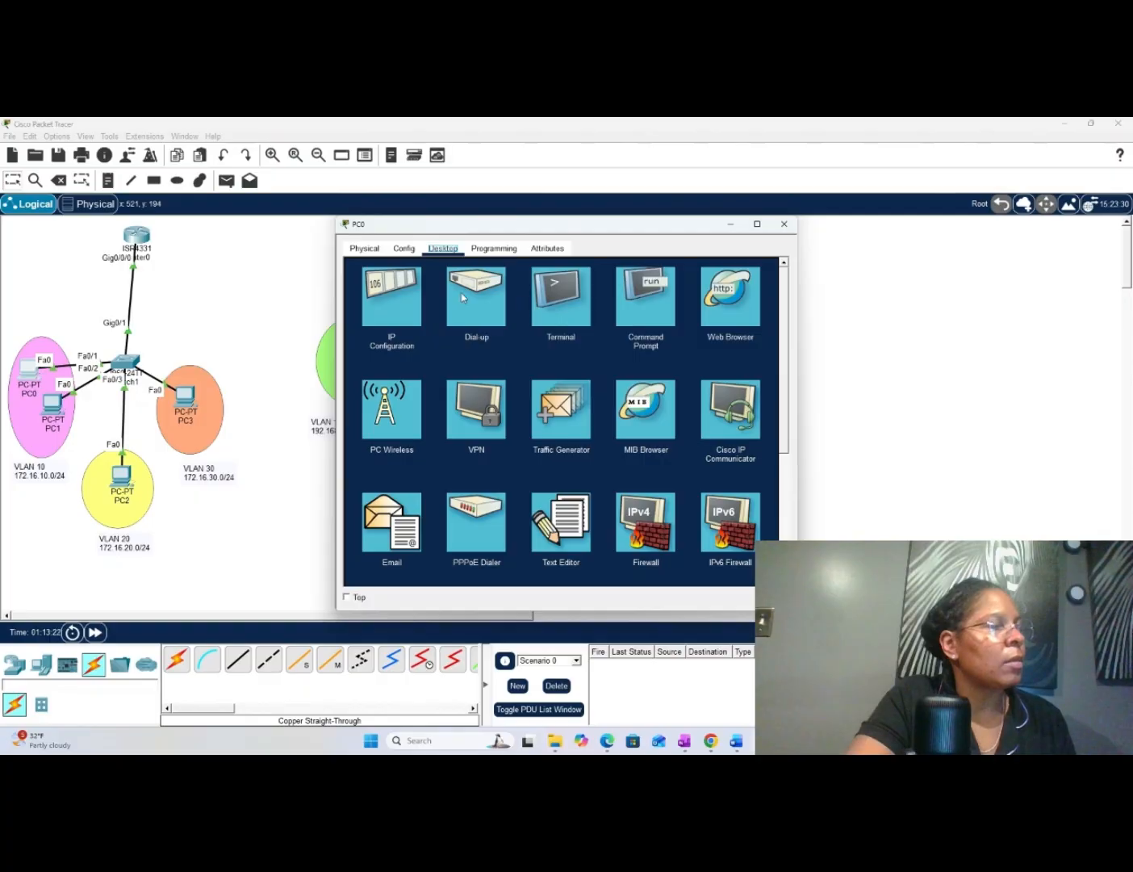
left_click(410, 304)
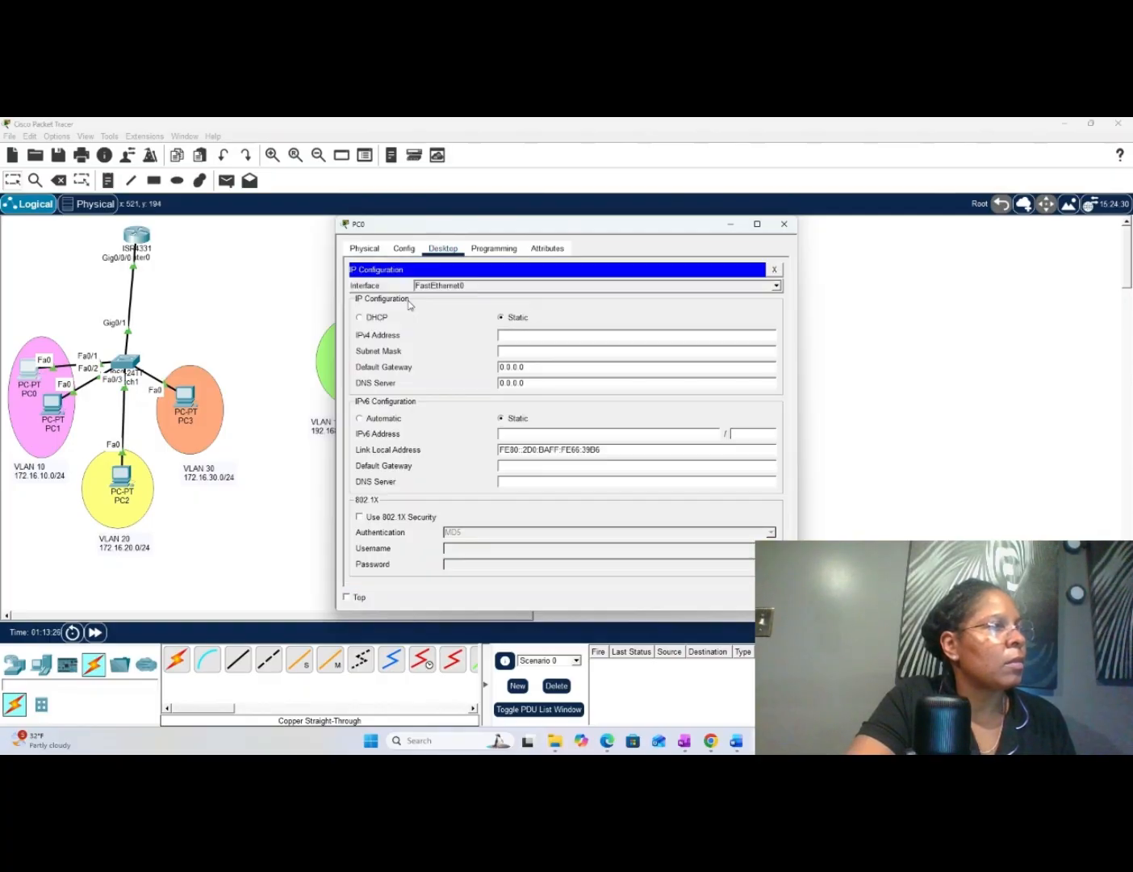
left_click(552, 334)
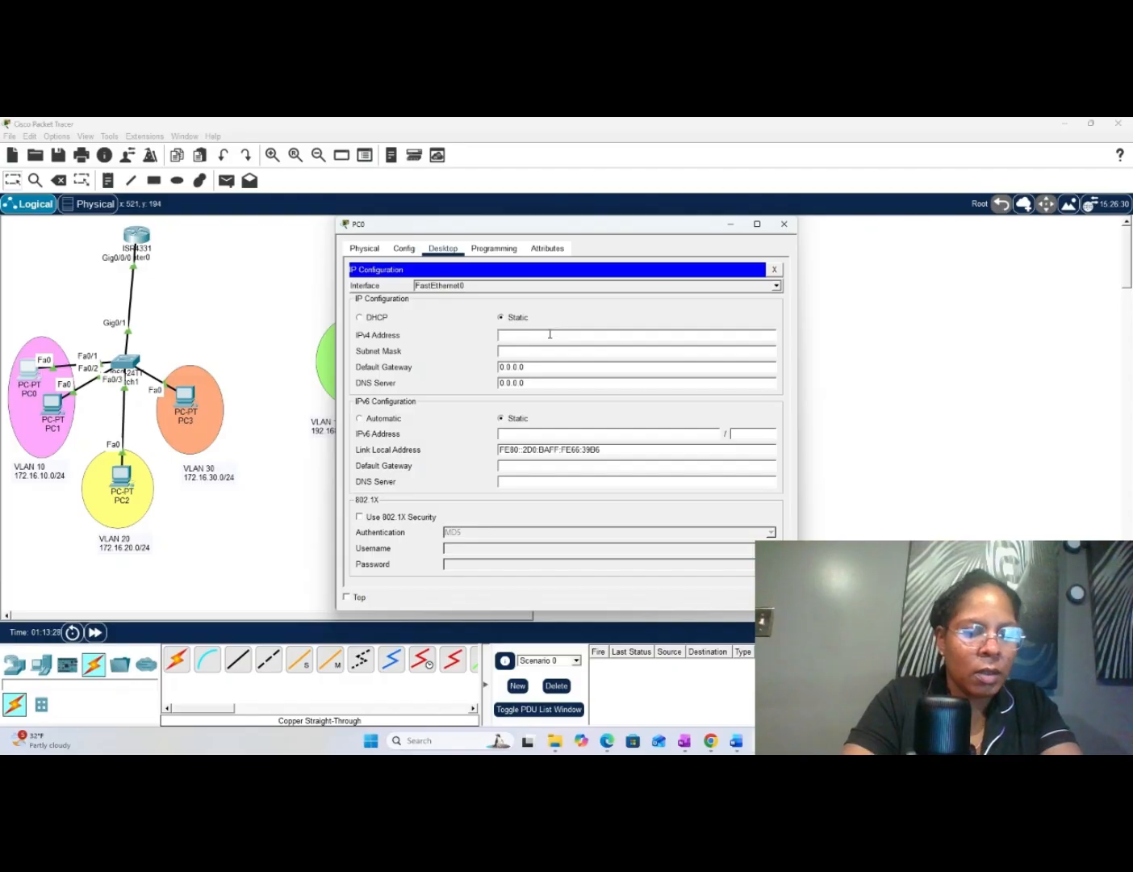
type("172.16.")
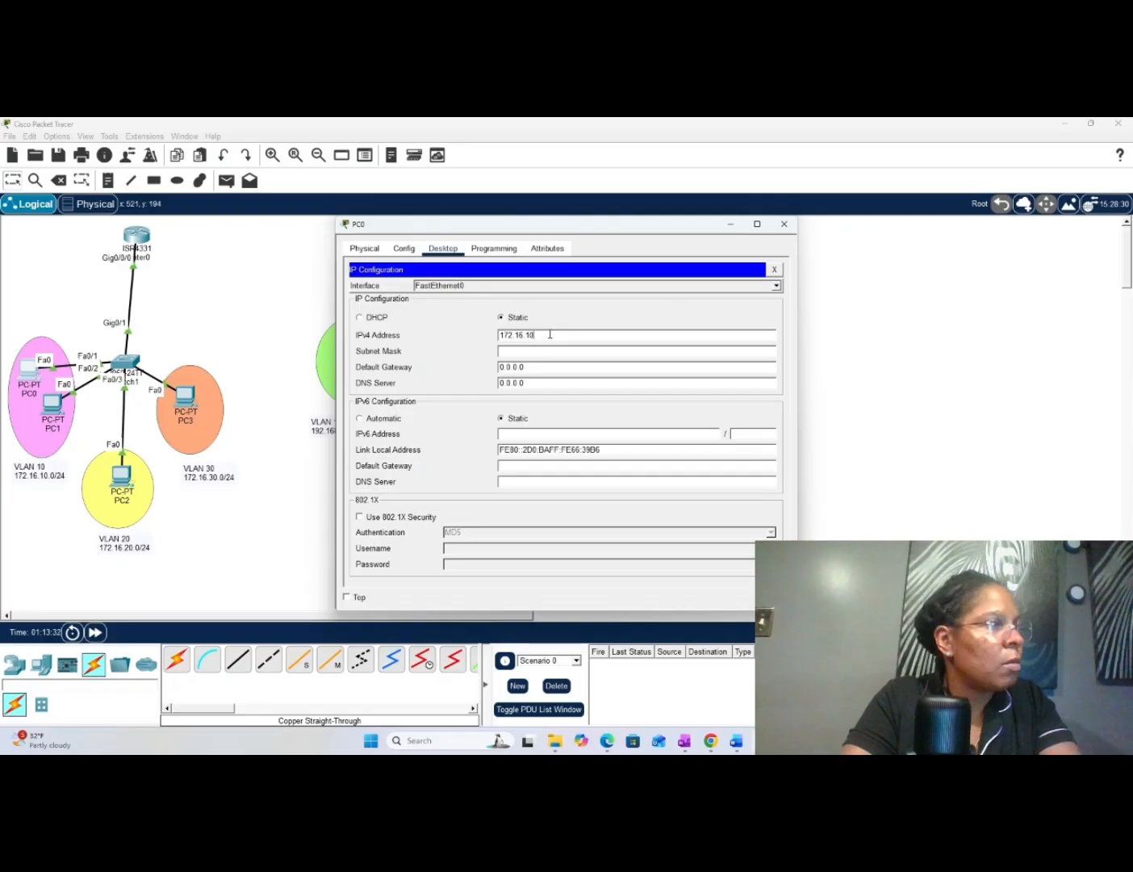
type("10")
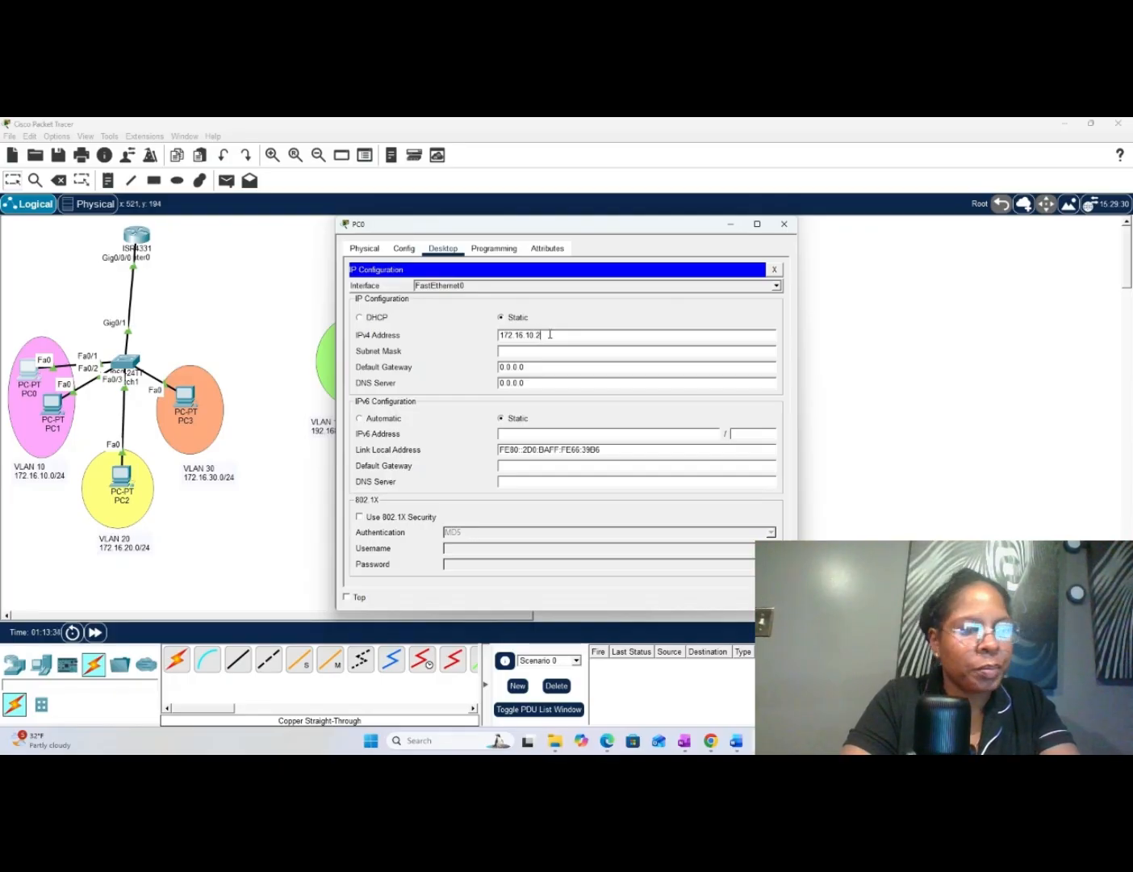
- Set PC0's subnet mask to 255.255.255.0
key("Tab")
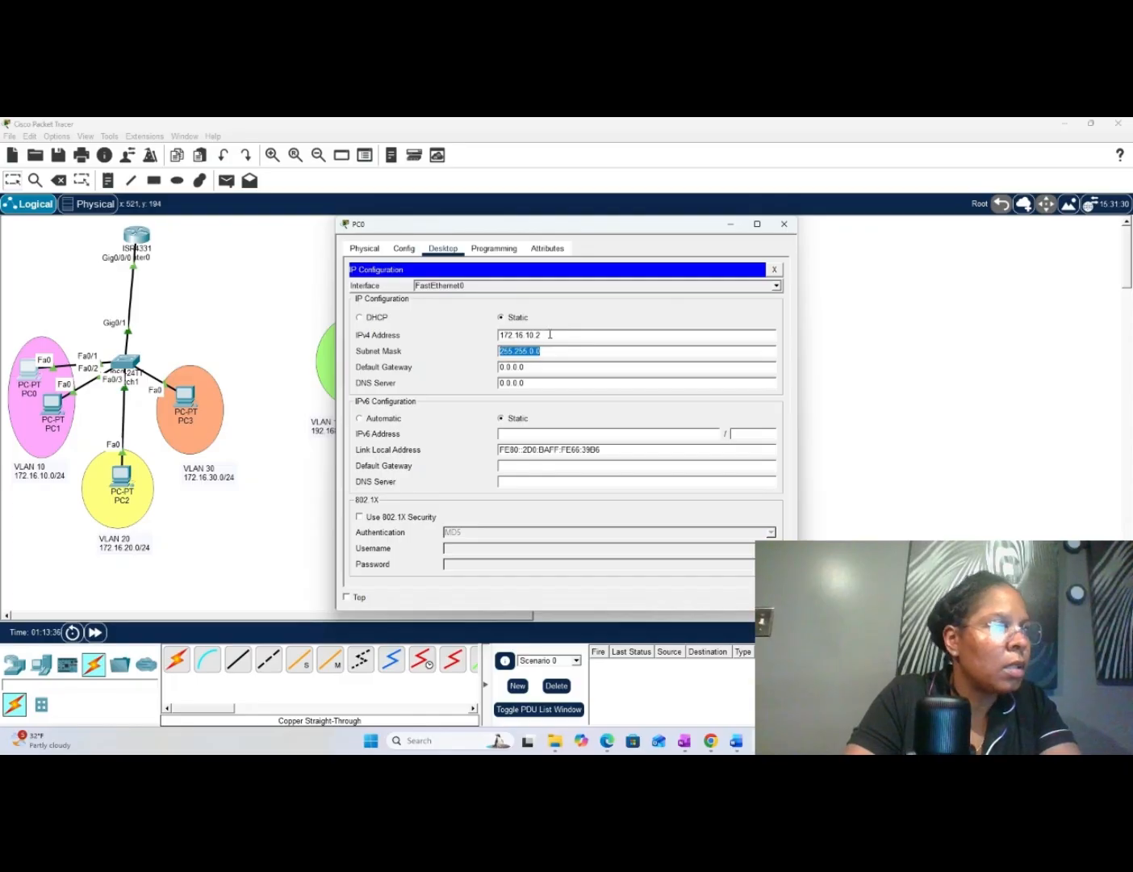
key("End")
key("BackSpace")
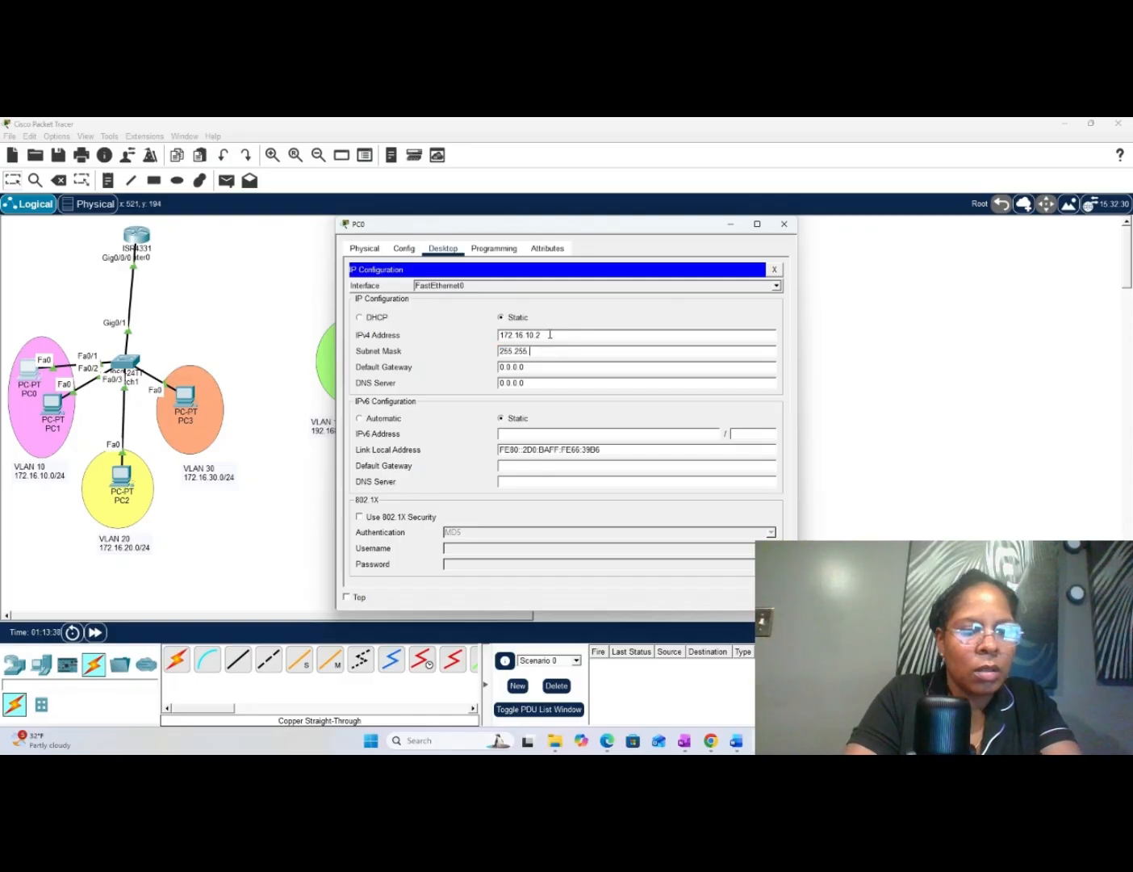
type("2")
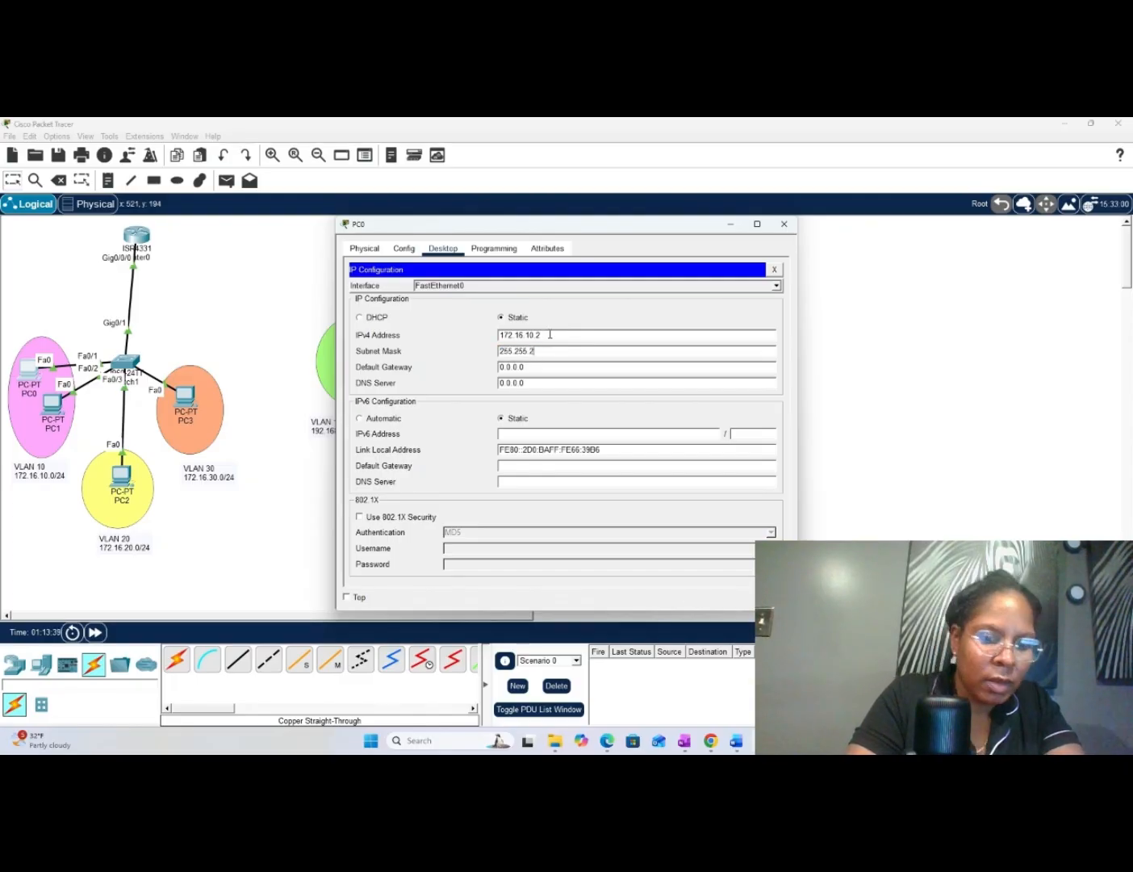
type("55.0")
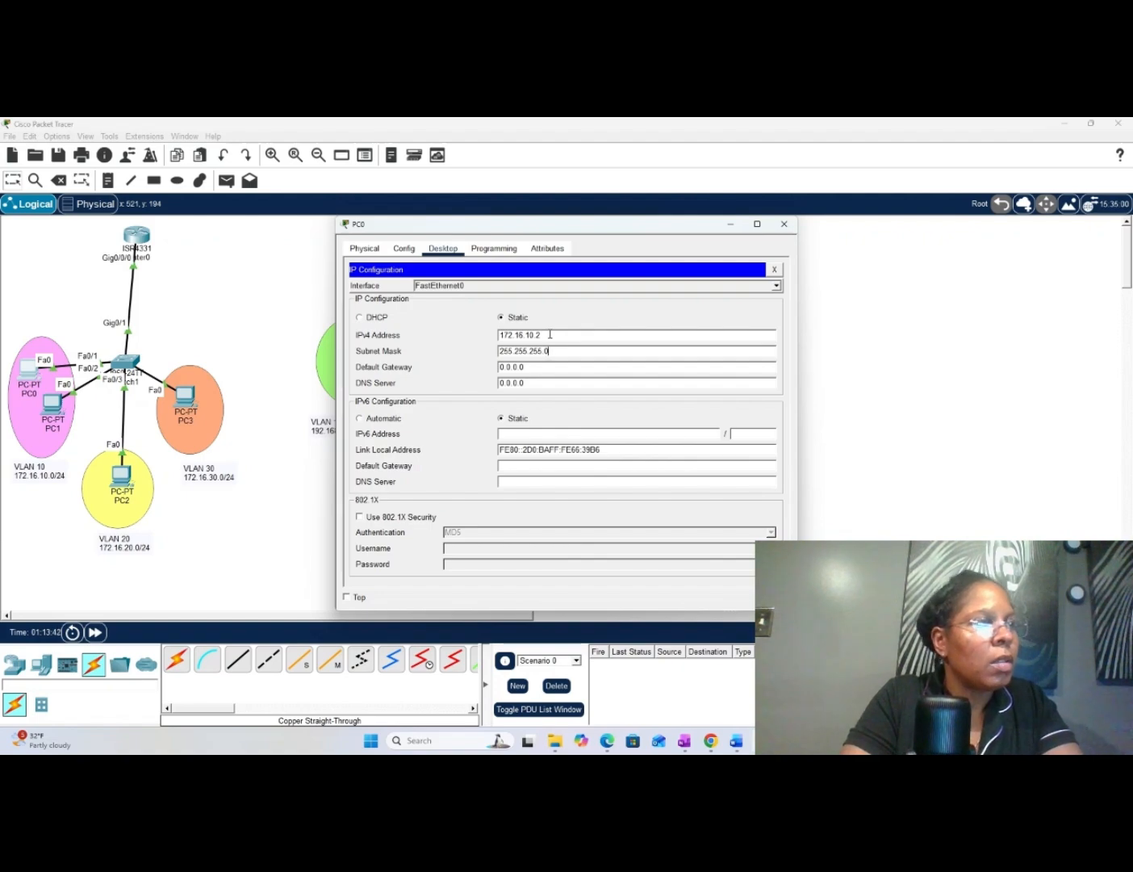
- Set PC0's IPv4 default gateway to 172.16.10.1 and close the PC0 window
key("Tab")
type("17")
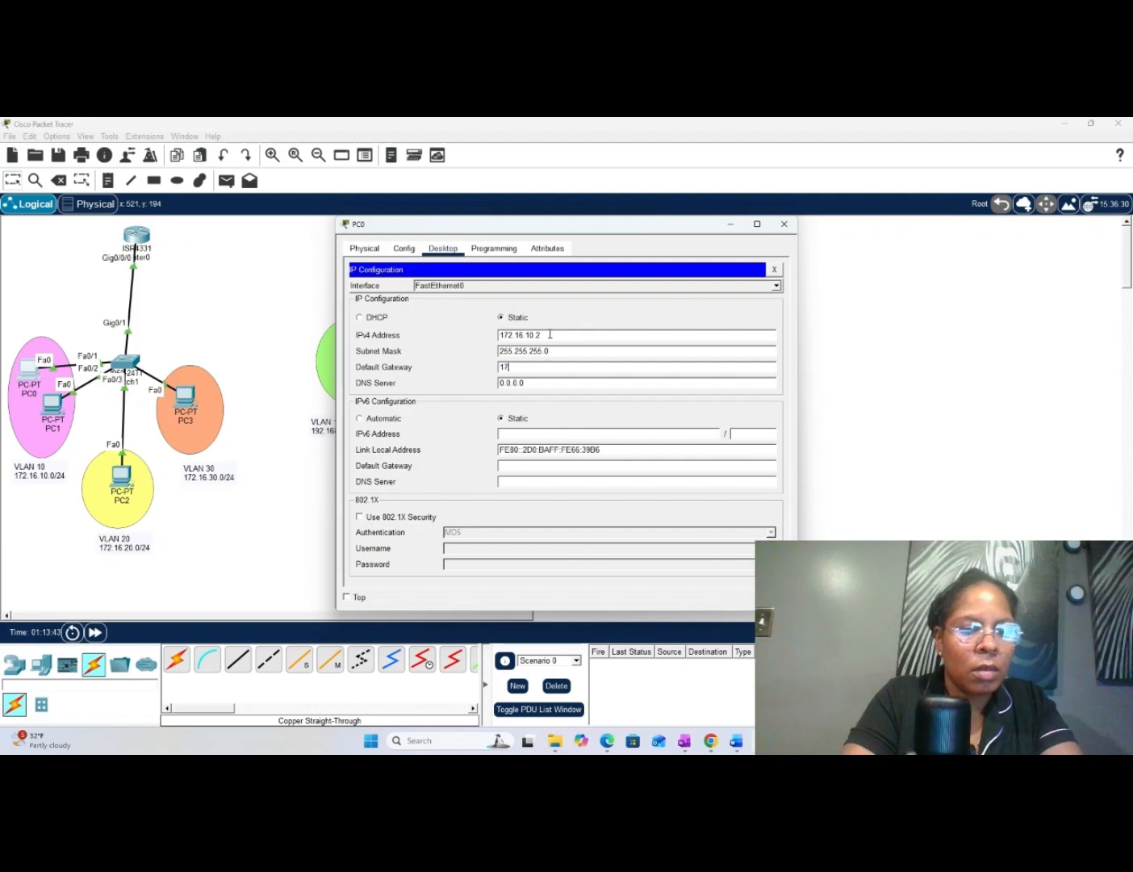
type("2.16.")
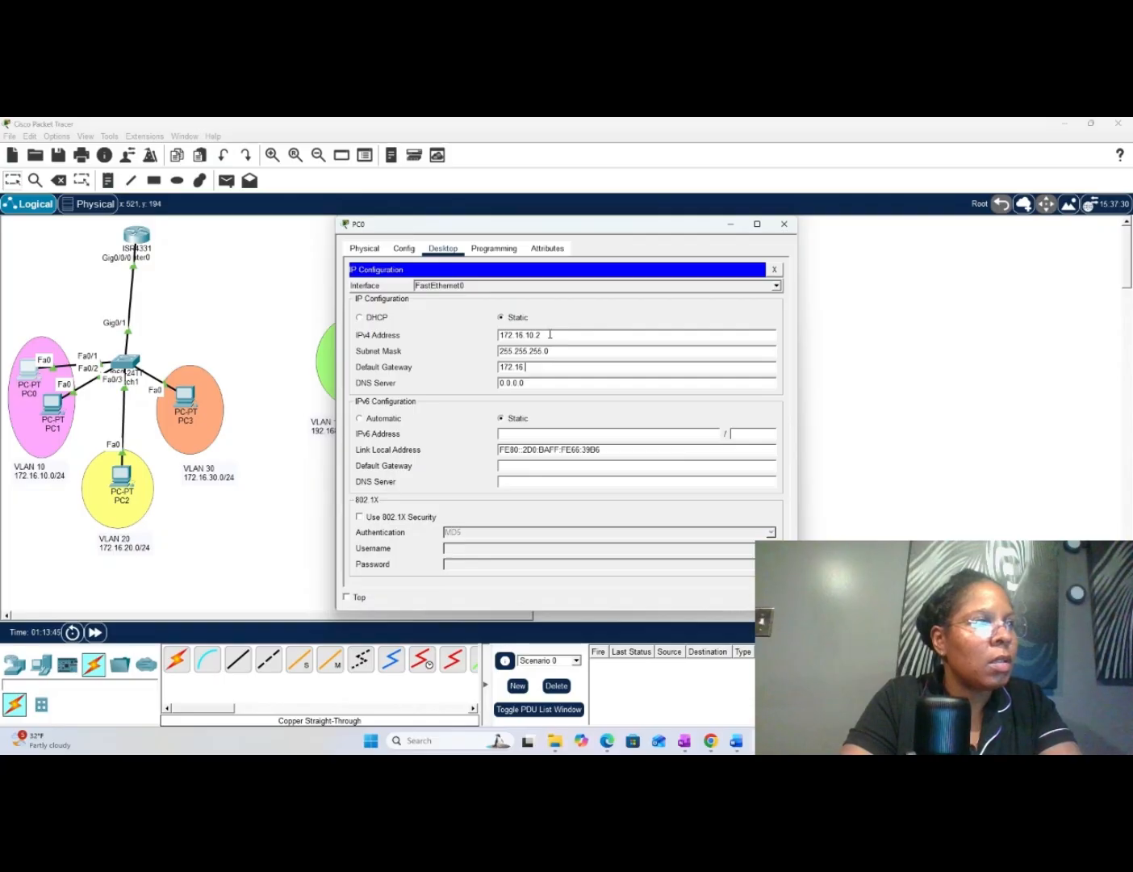
type("10.1")
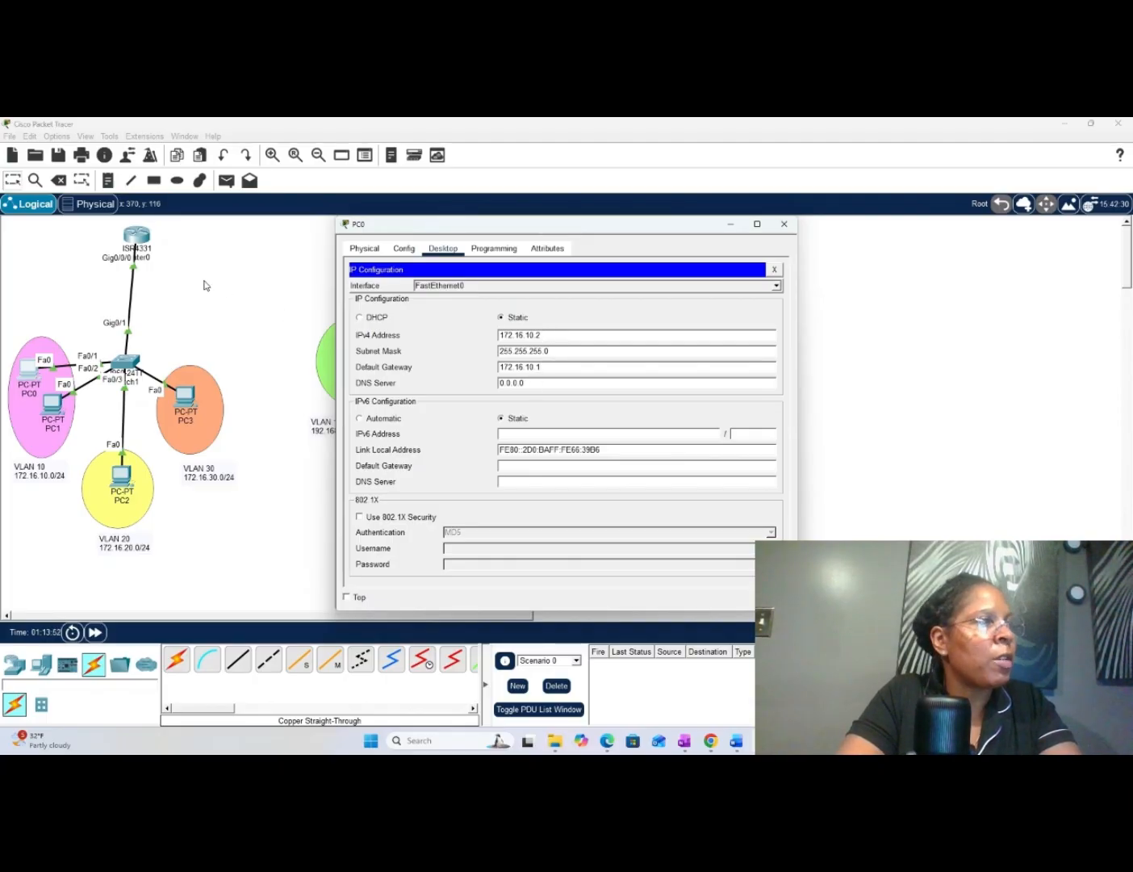
left_click(783, 226)
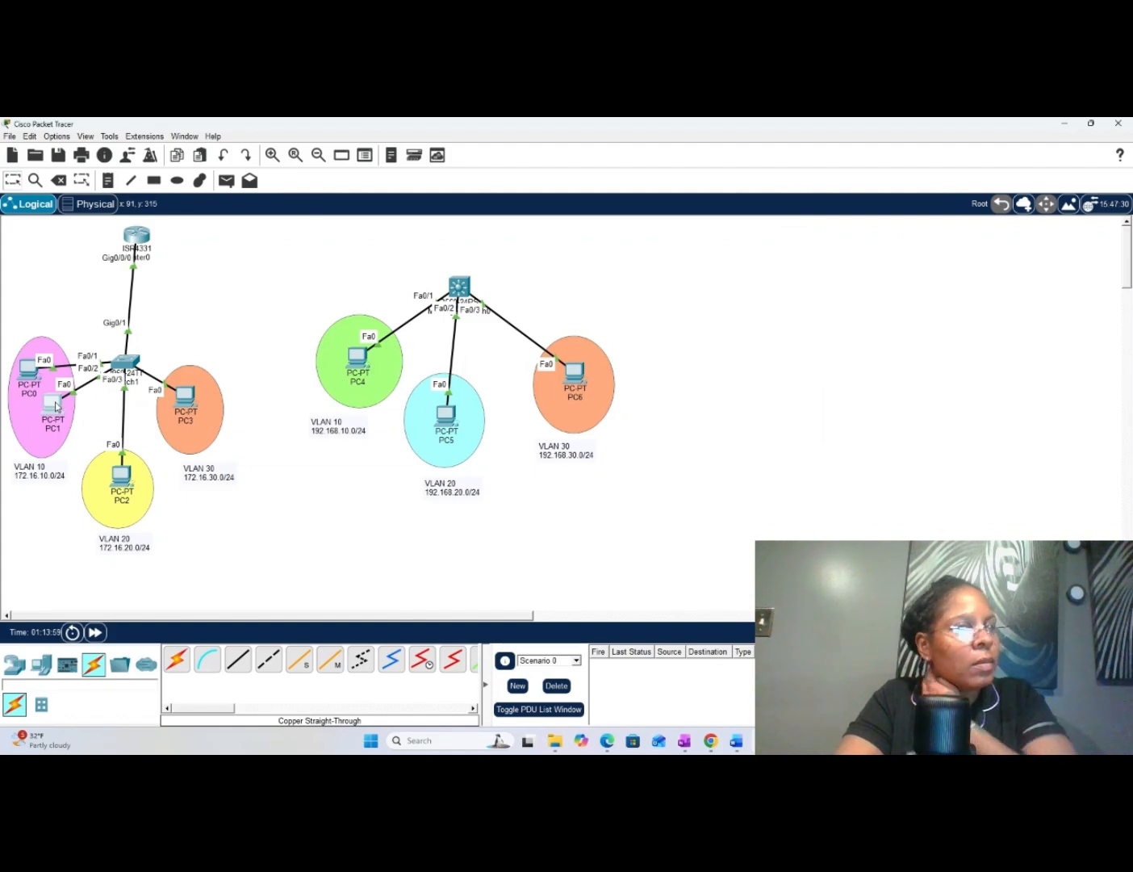
- Open PC1's IP configuration and set its static IPv4 address to 172.16.10.3
left_click(56, 406)
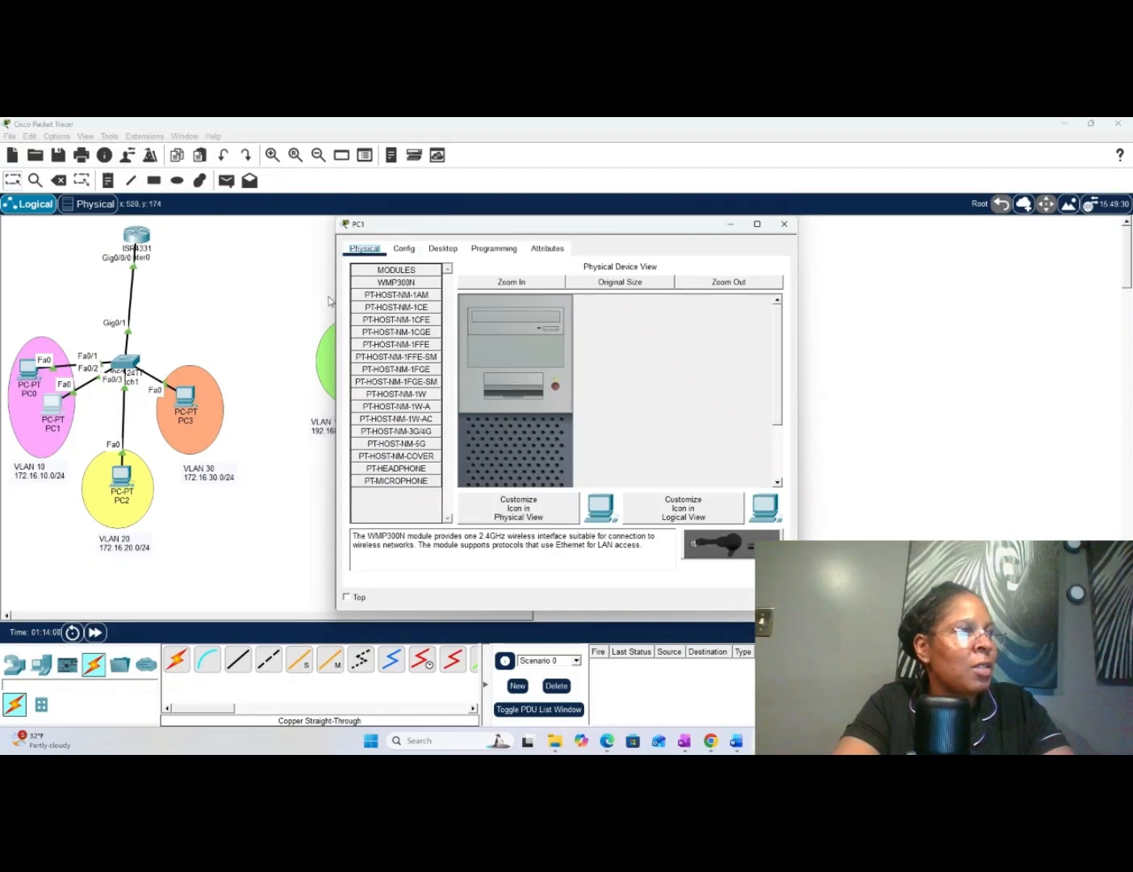
left_click(443, 251)
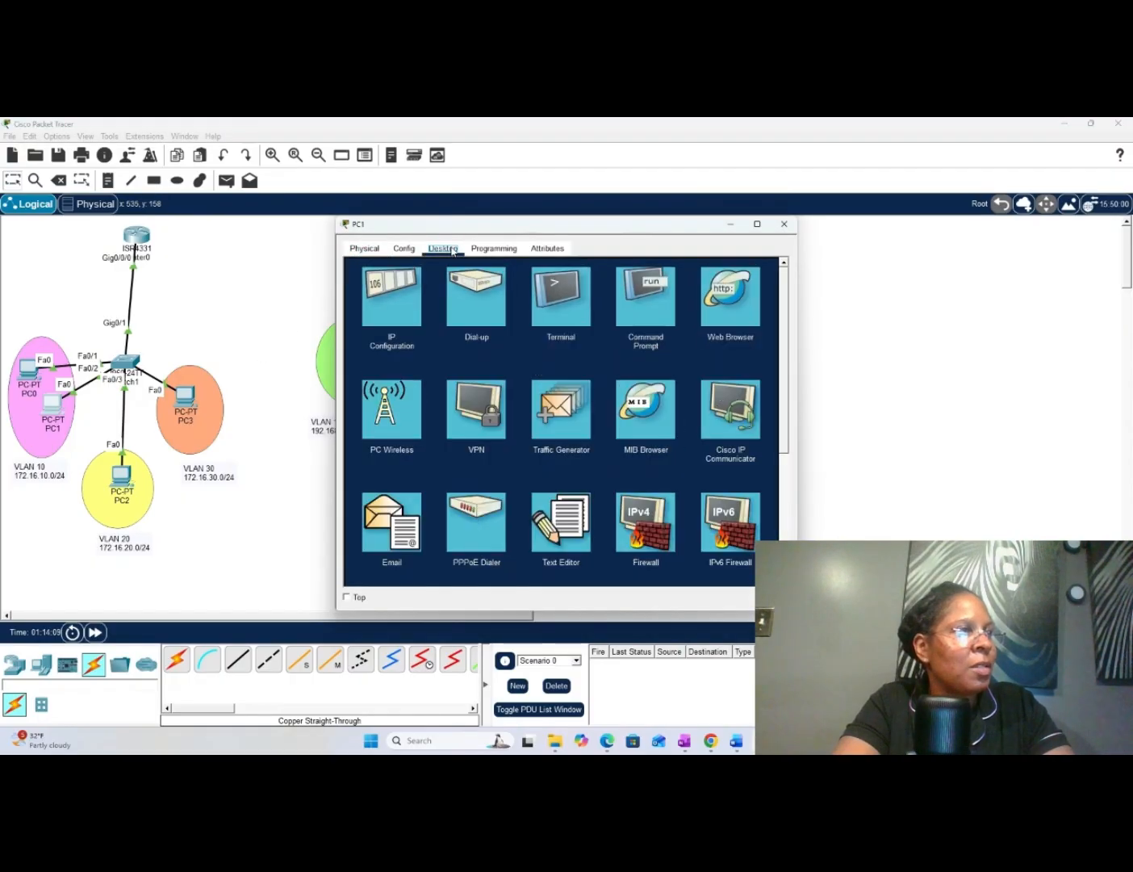
left_click(383, 316)
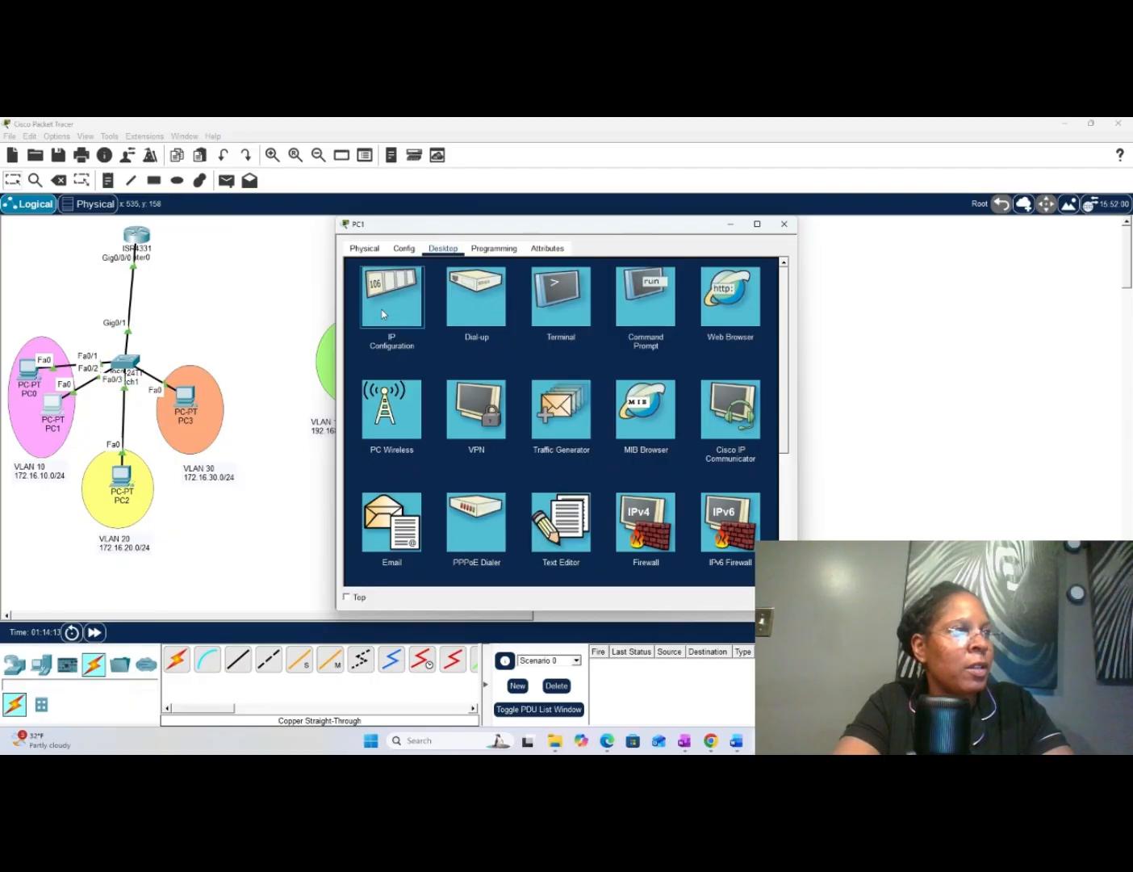
left_click(384, 314)
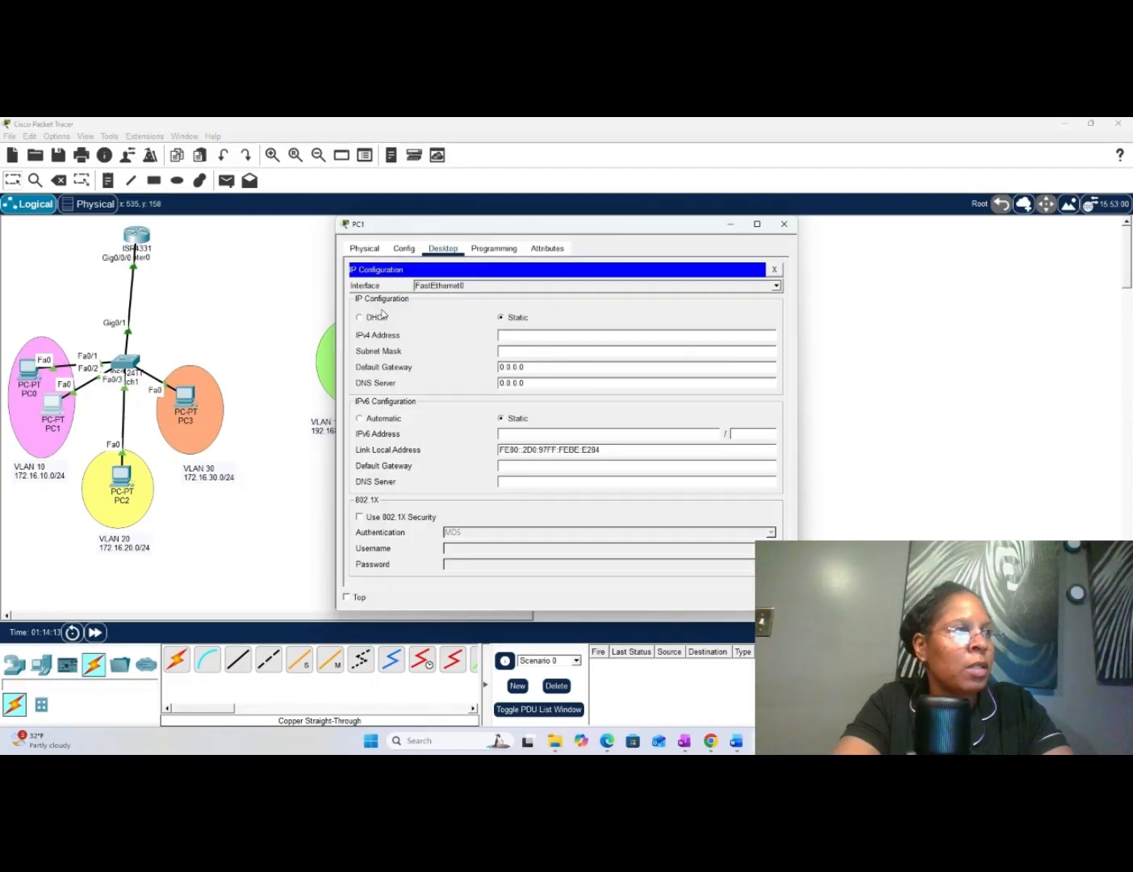
left_click(510, 335)
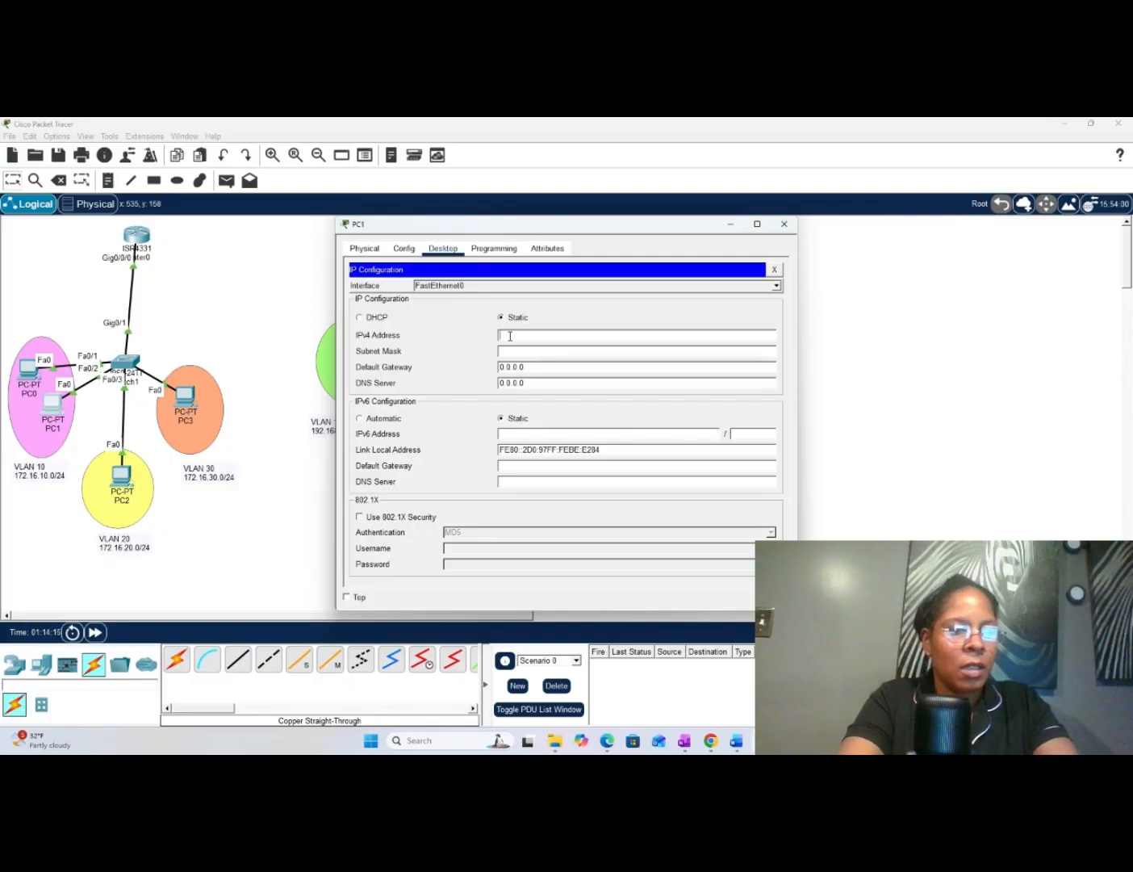
type("172.16")
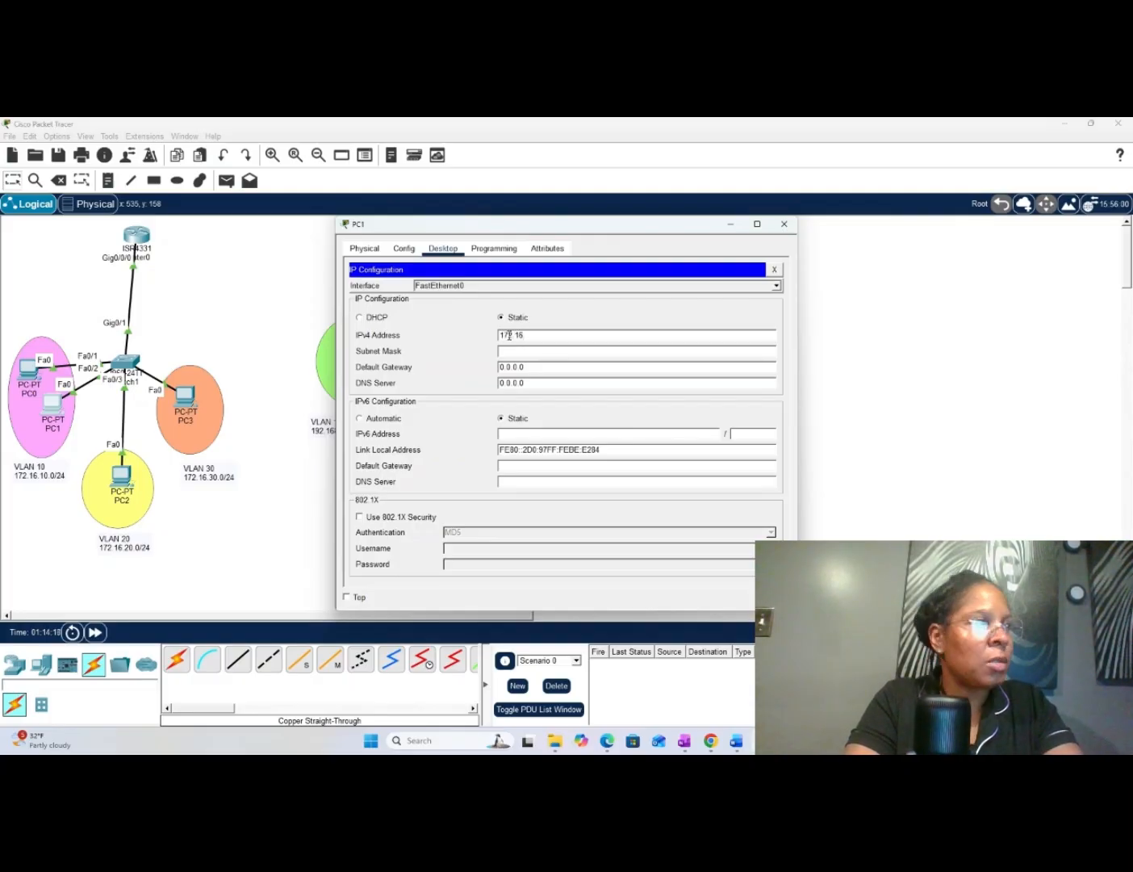
type(".20")
type(".")
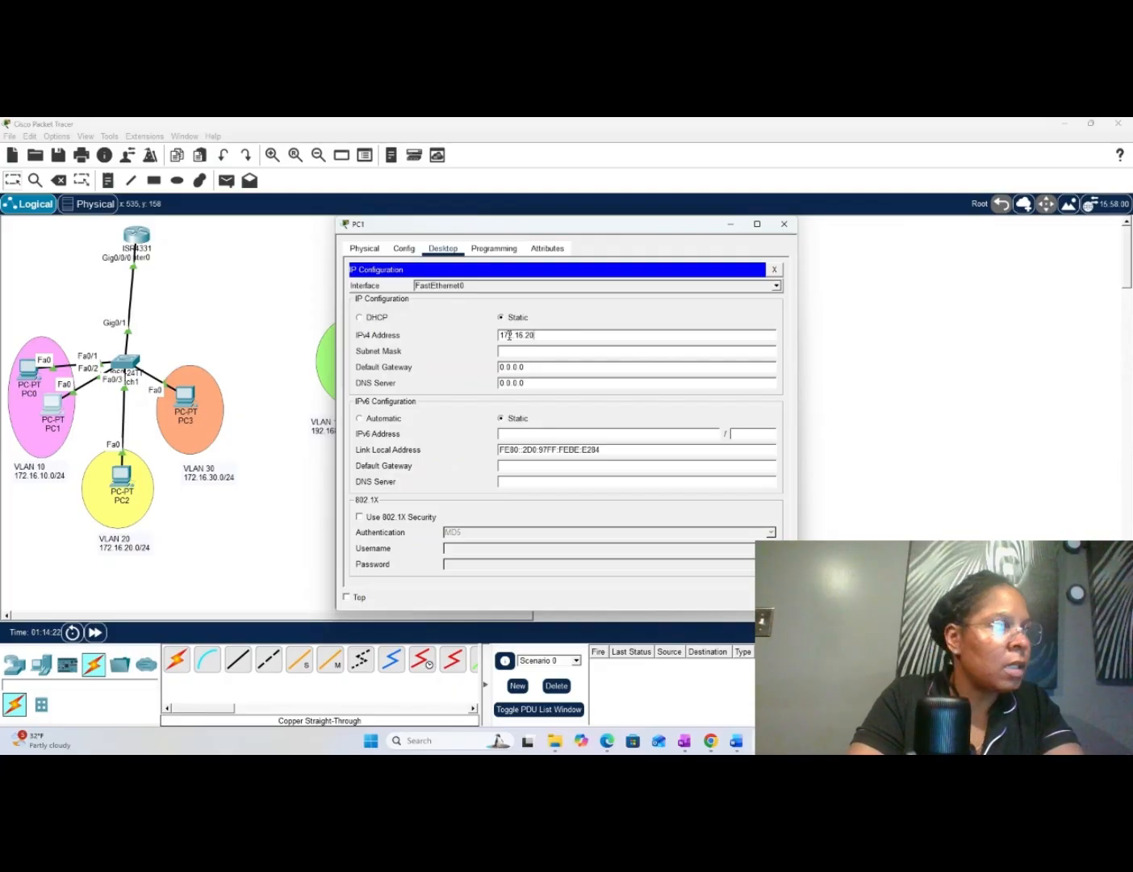
key("BackSpace")
key("BackSpace")
type("10")
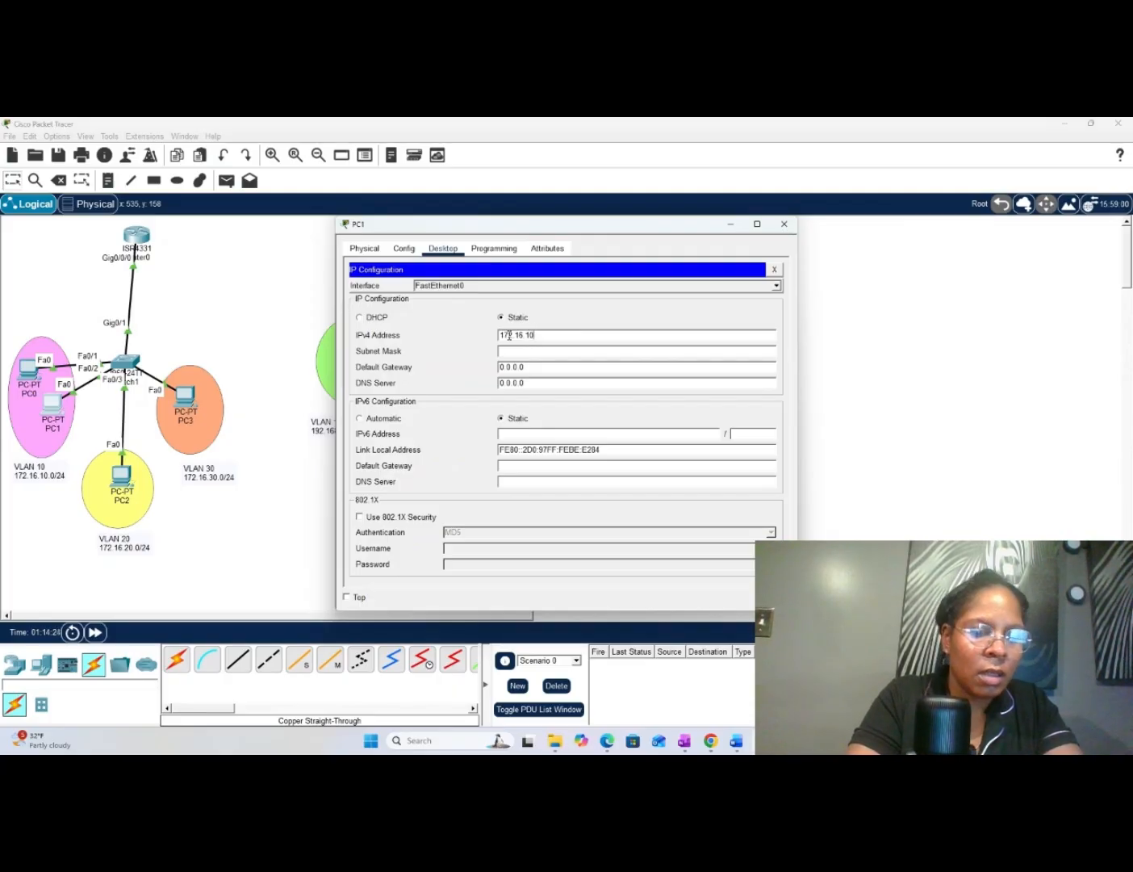
type(".3")
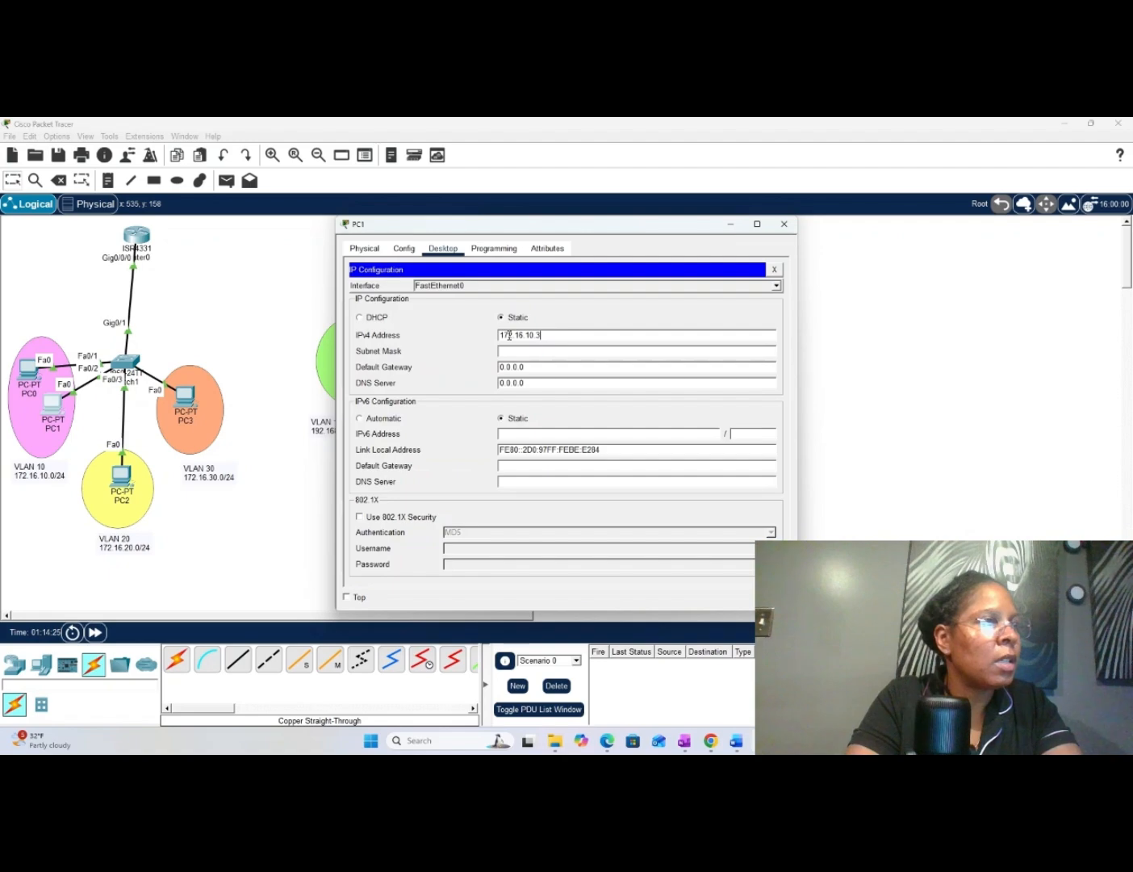
- Set PC1's subnet mask to 255.255.255.0
key("Tab")
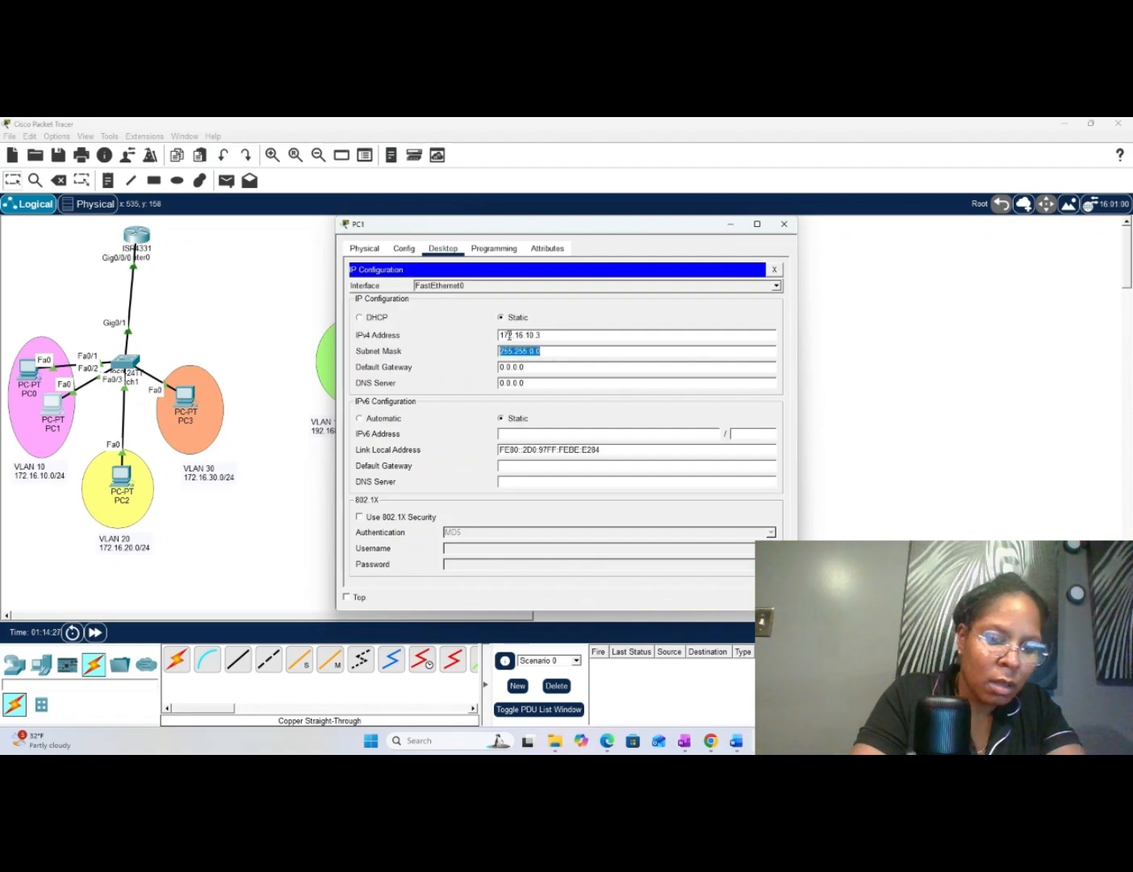
key("Right")
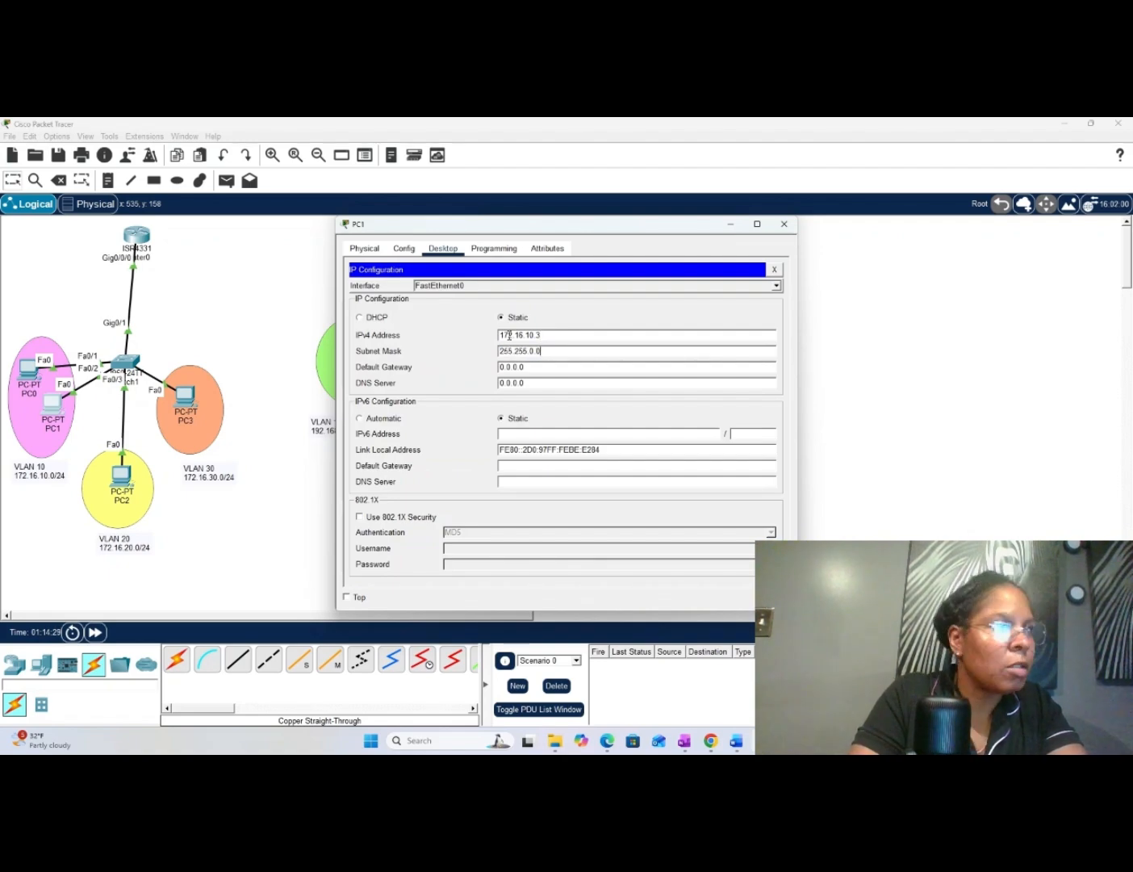
key("Left")
key("BackSpace")
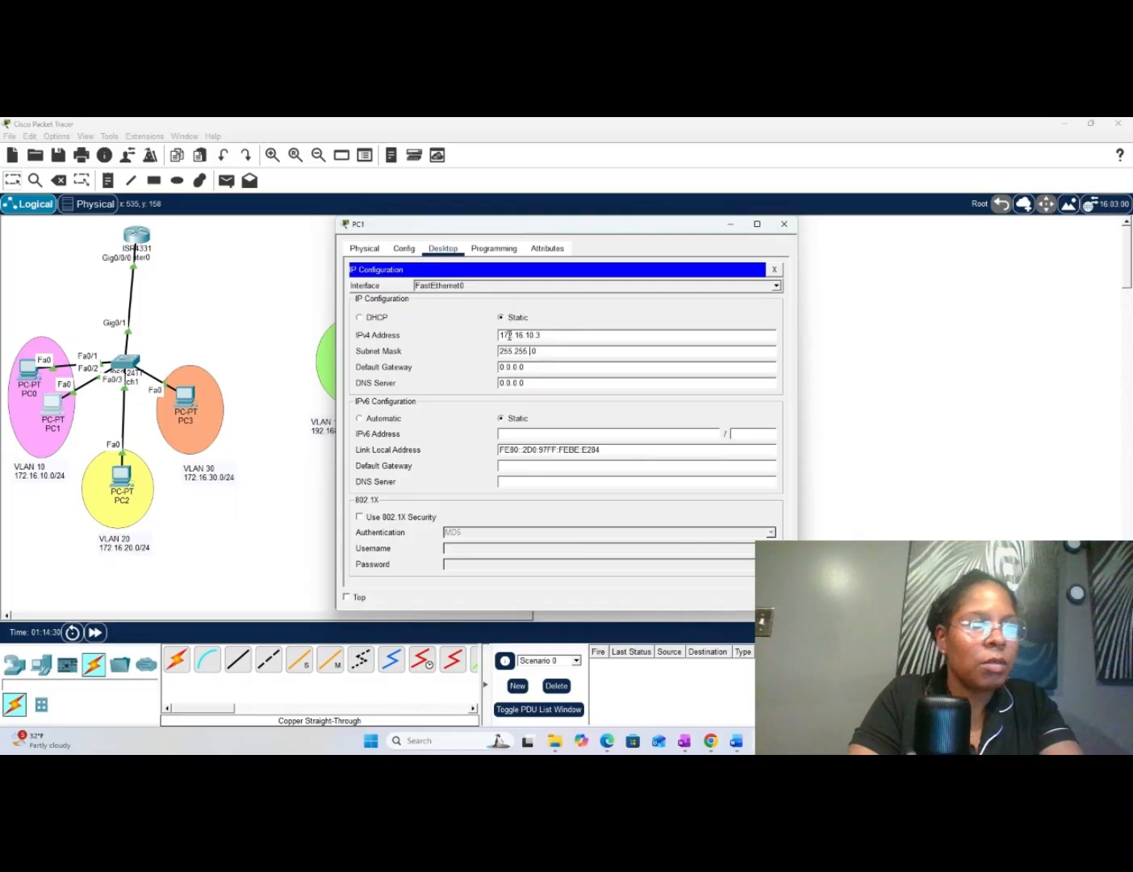
type("255.")
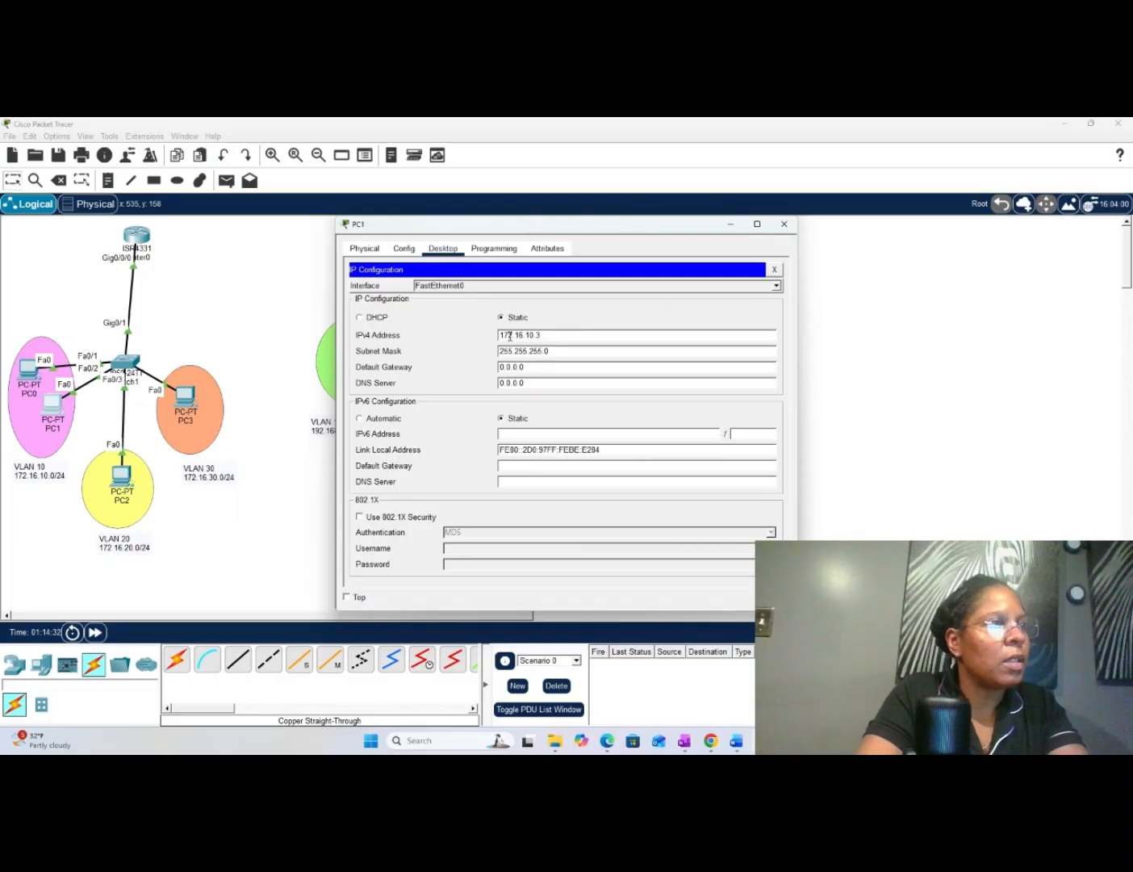
- Set PC1's IPv4 default gateway to 172.16.10.1 and close the PC1 window
left_click_drag(533, 370, 489, 369)
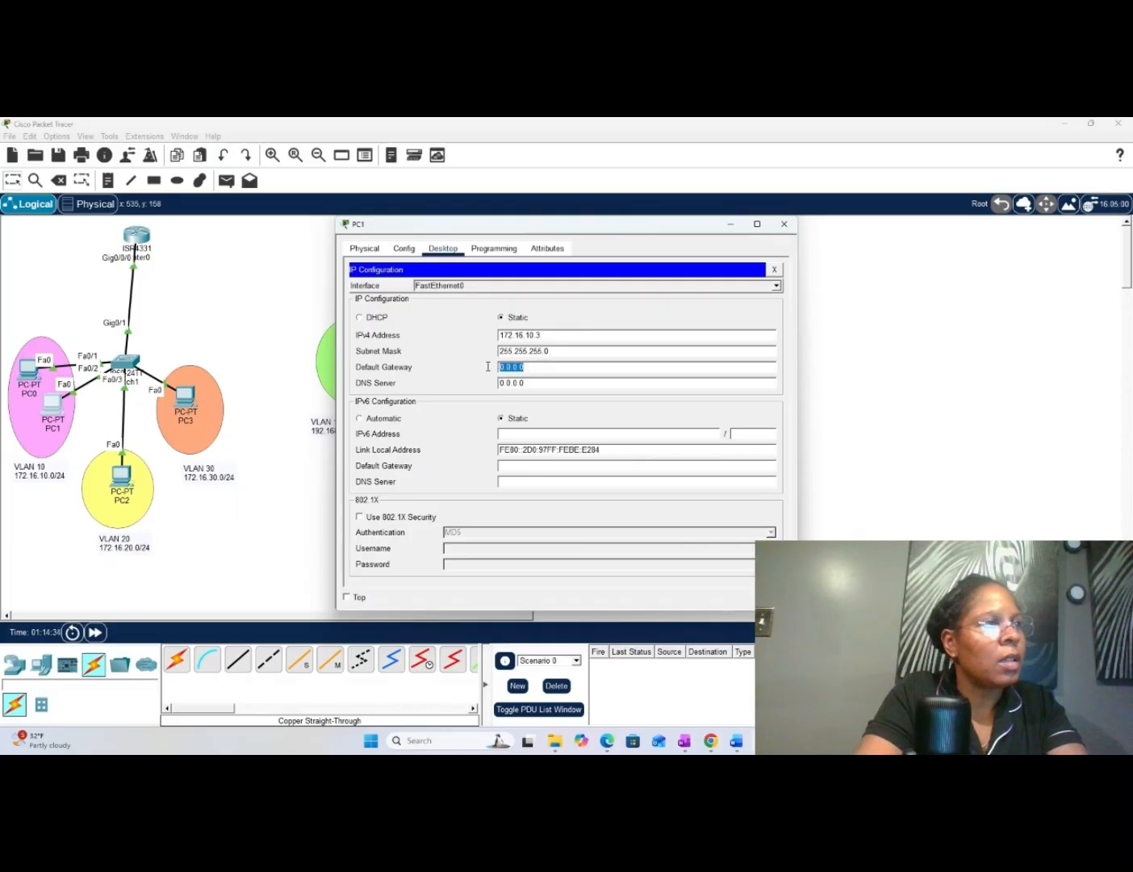
type("172.1")
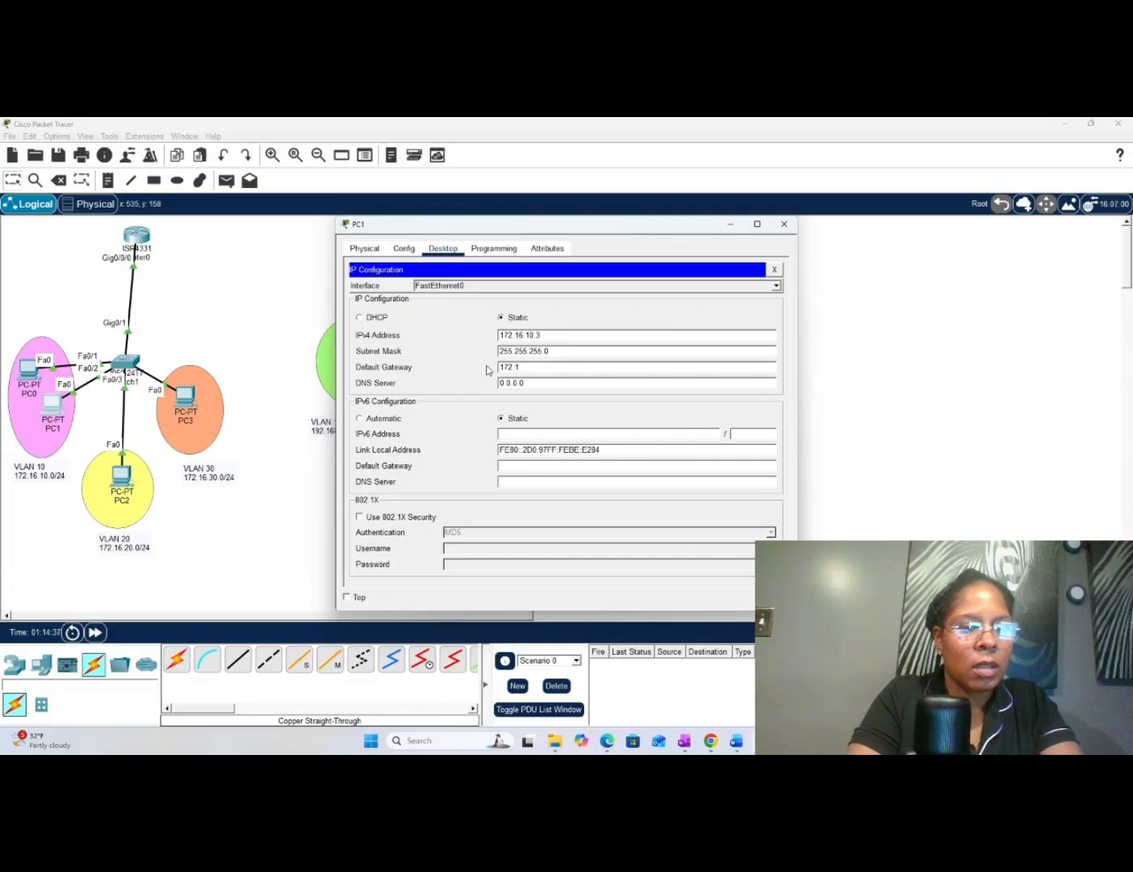
type("6.")
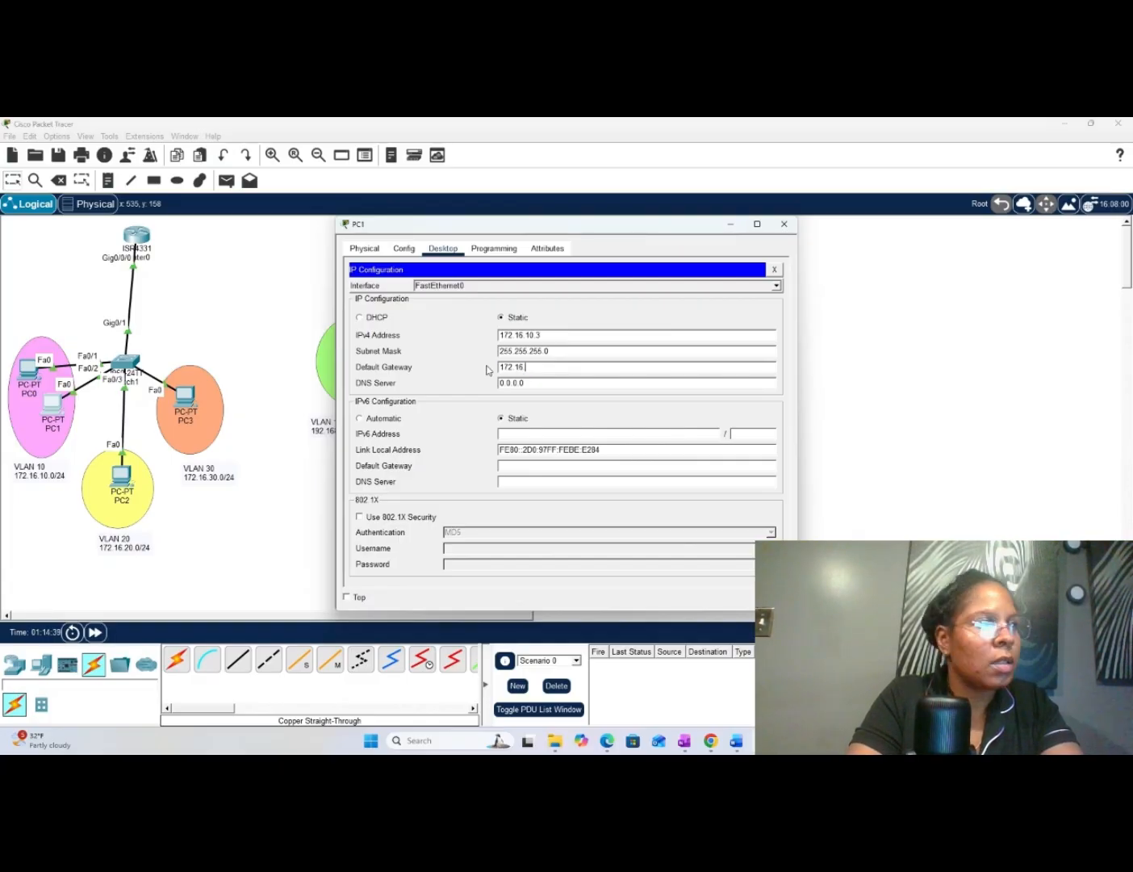
type("10.1")
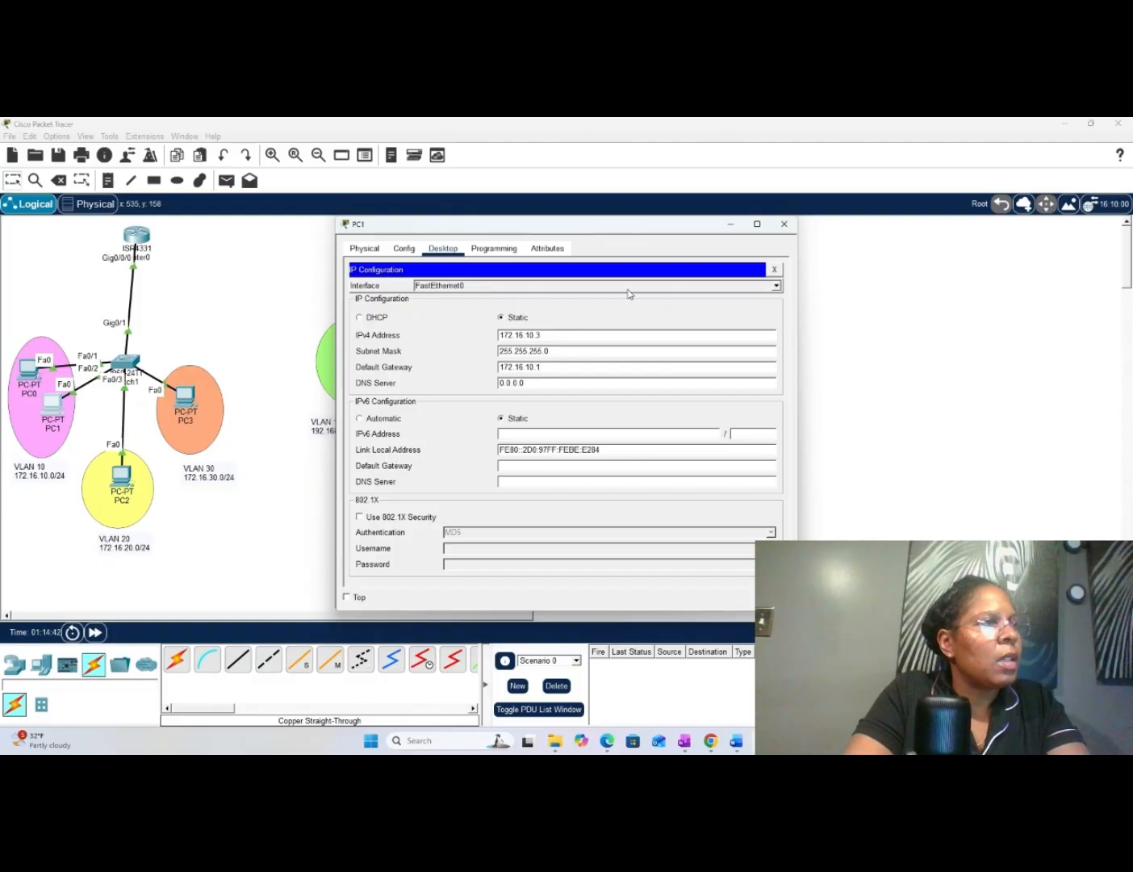
left_click(786, 228)
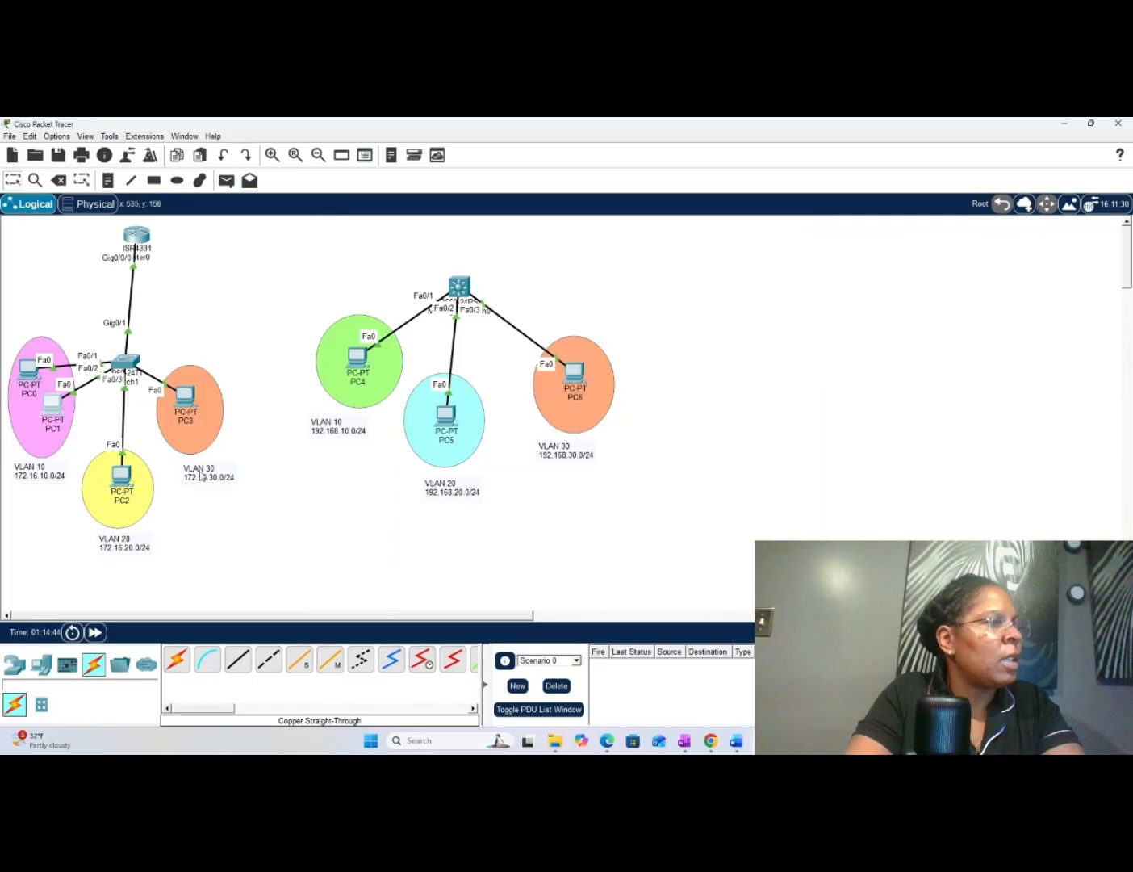
- Open PC2's IP configuration and set its static IPv4 address to 172.16.20.2
left_click(123, 477)
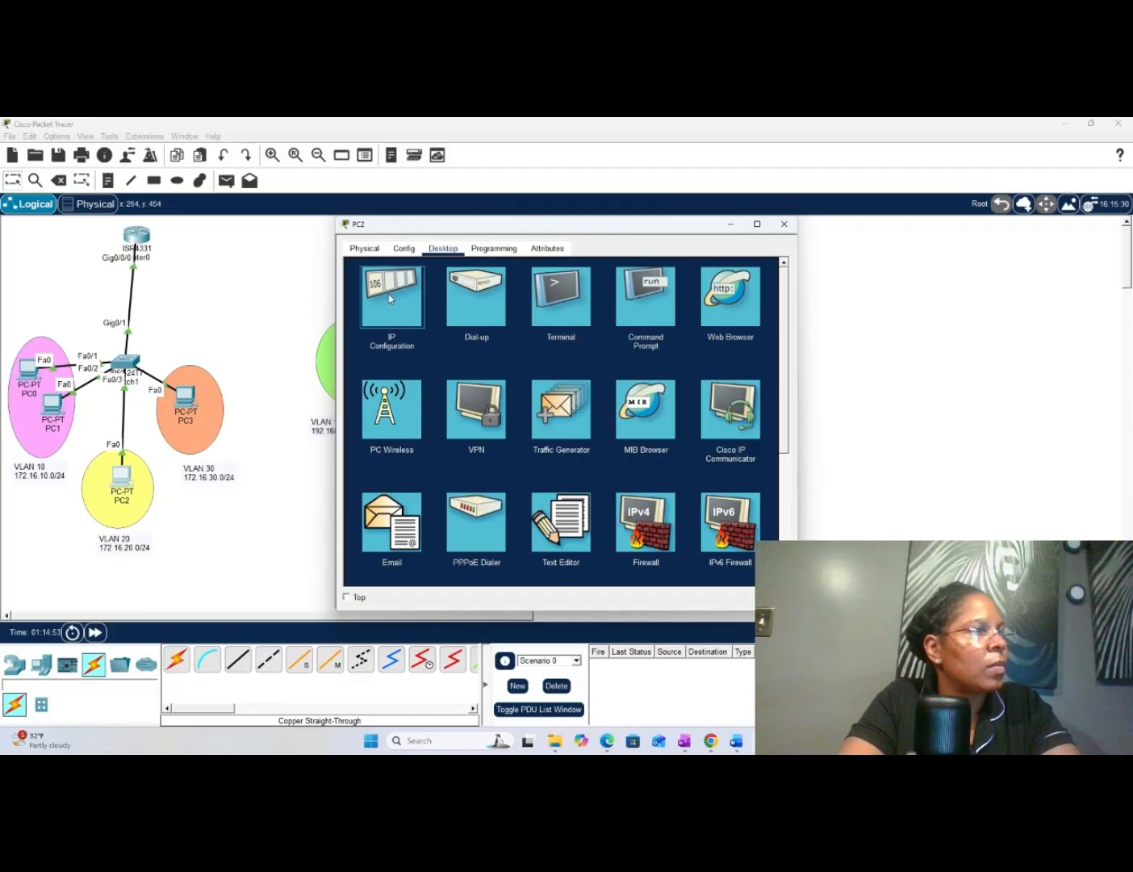
left_click(390, 298)
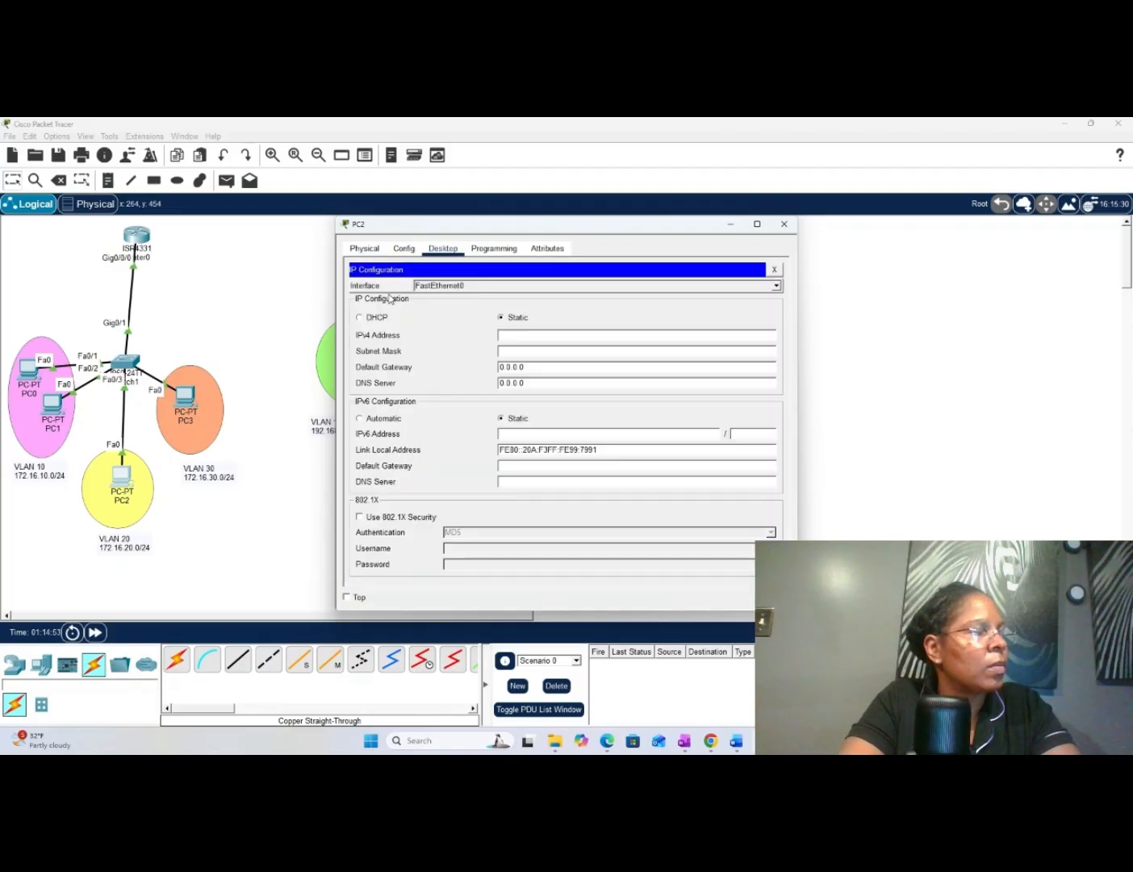
left_click(517, 335)
type("1")
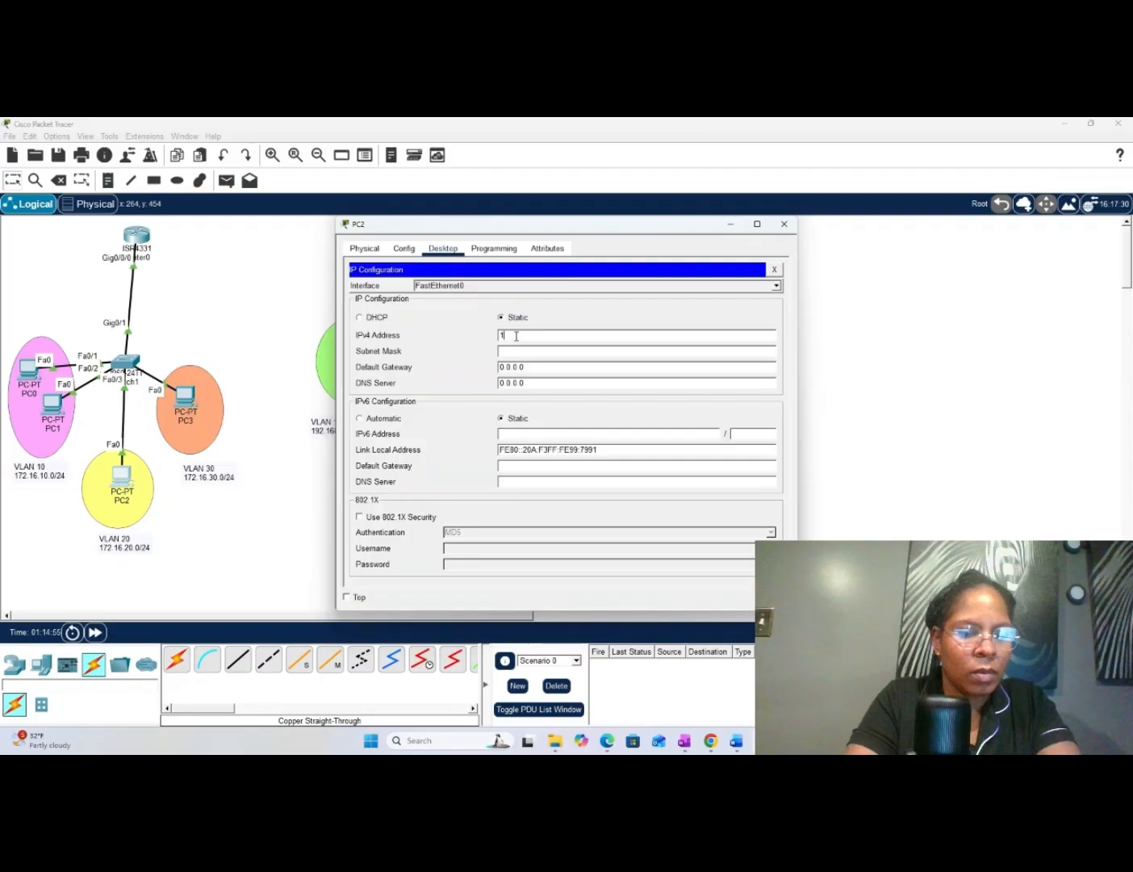
type("72.")
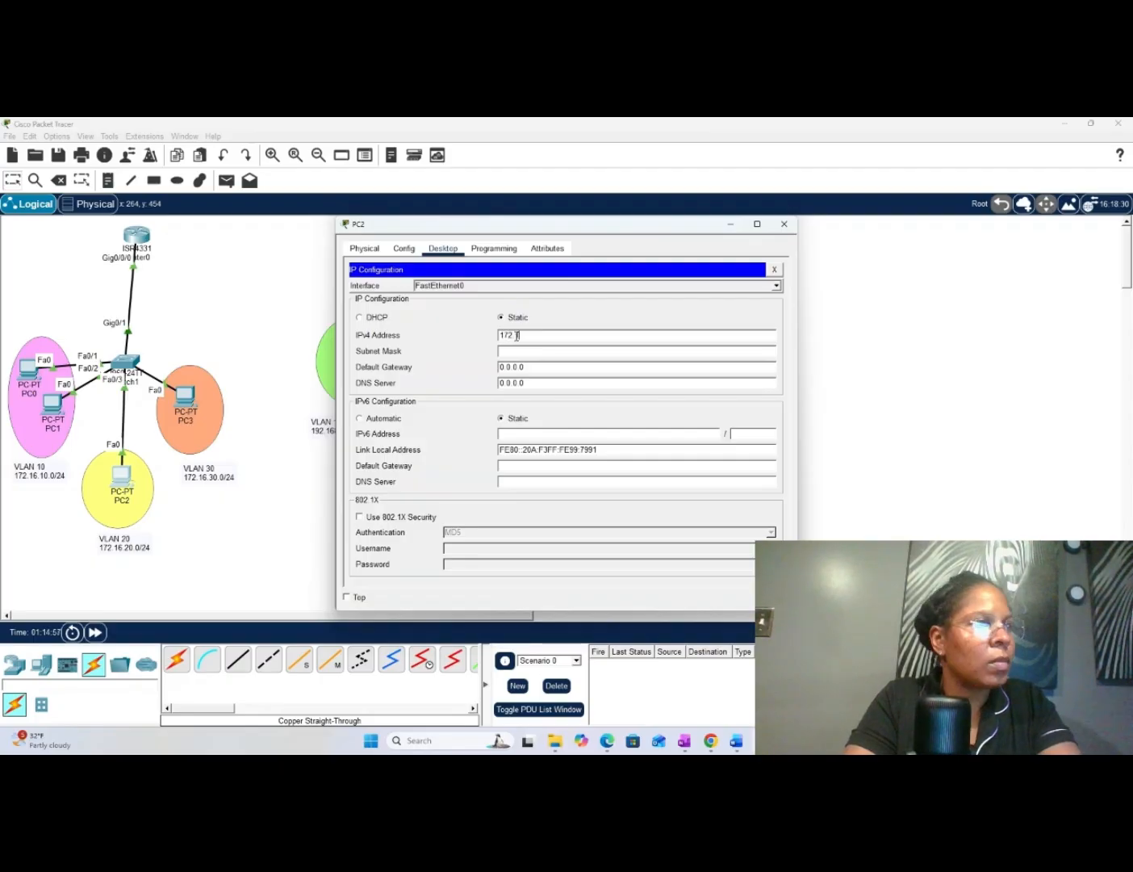
type("16.20.2")
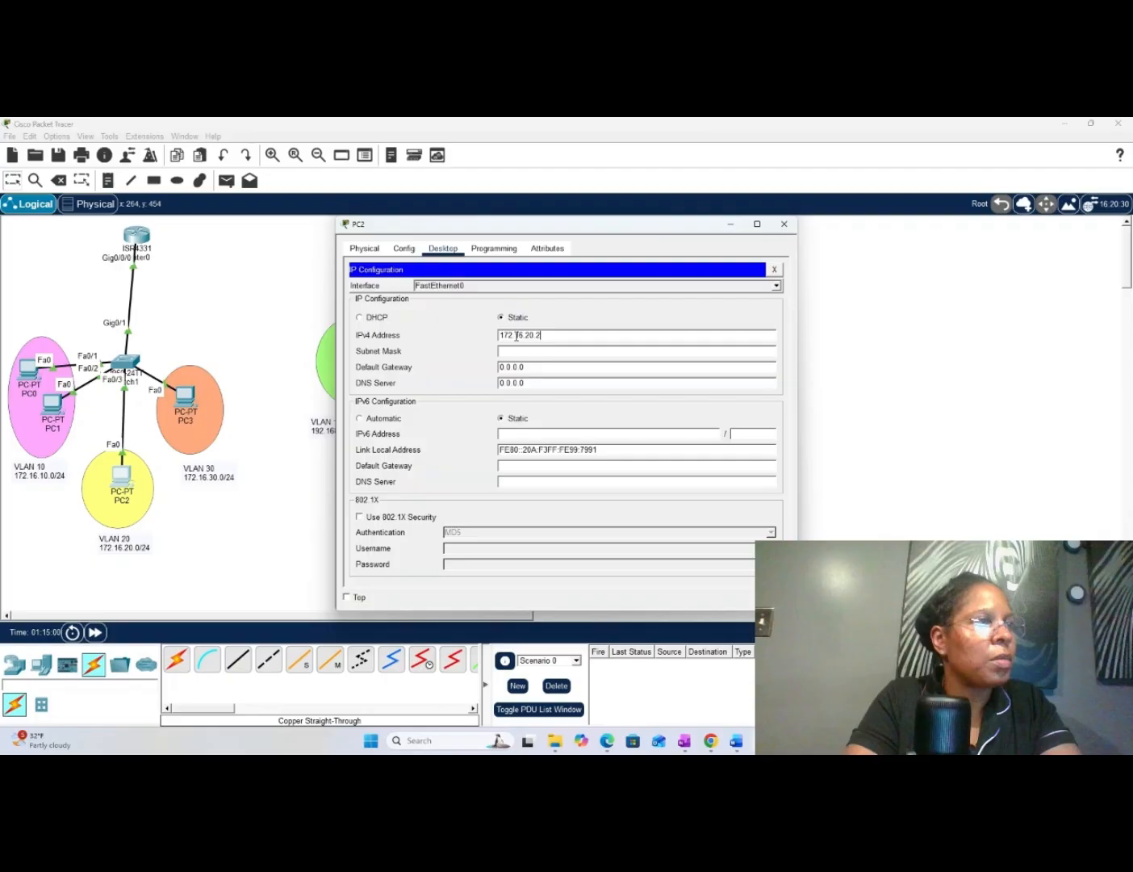
key("Tab")
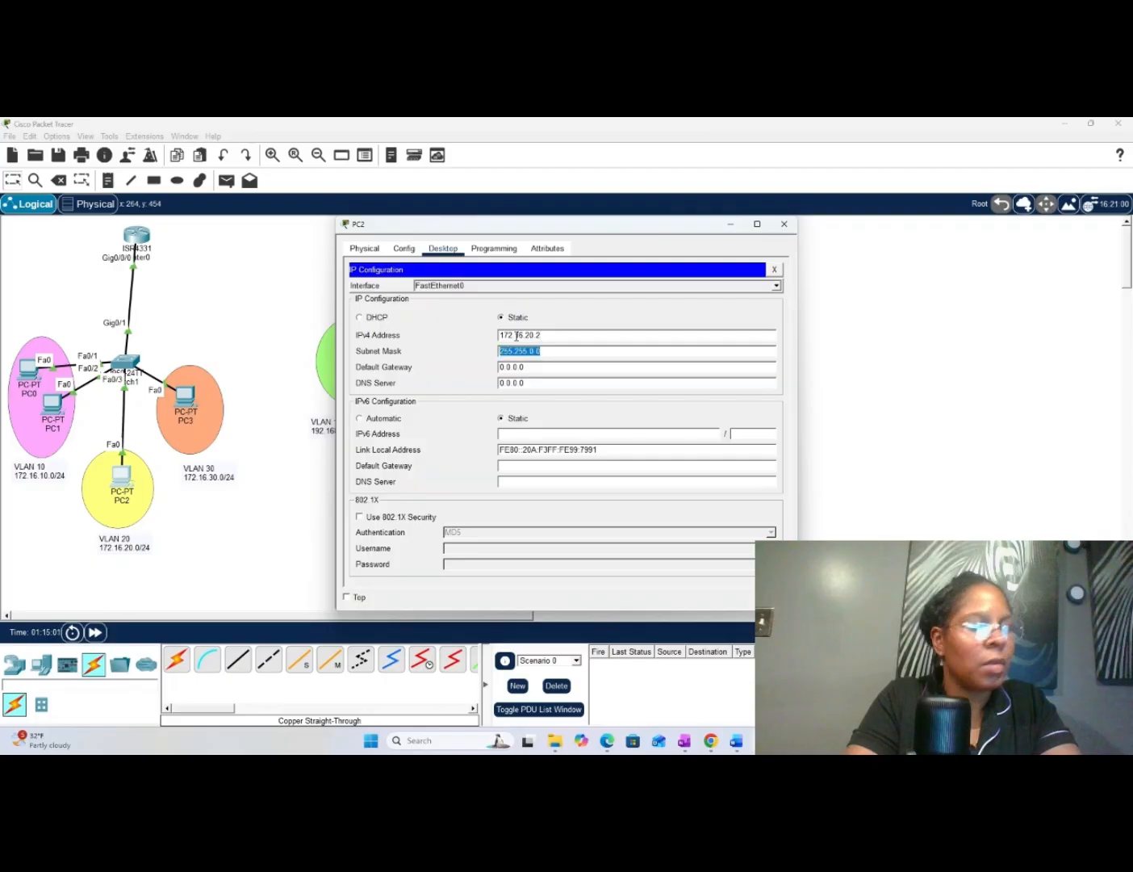
- Set PC2's subnet mask to 255.255.255.0
key("End")
key("BackSpace")
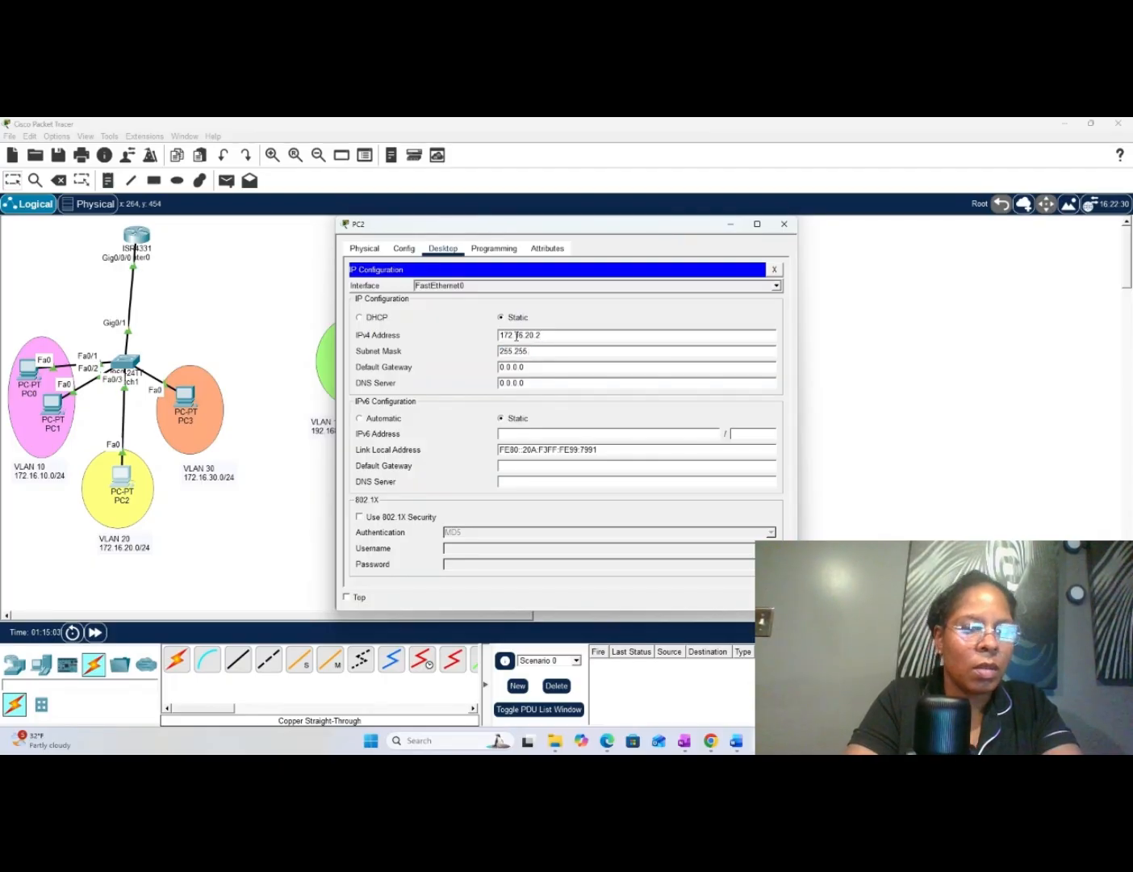
type("2")
type("55.0")
key("Tab")
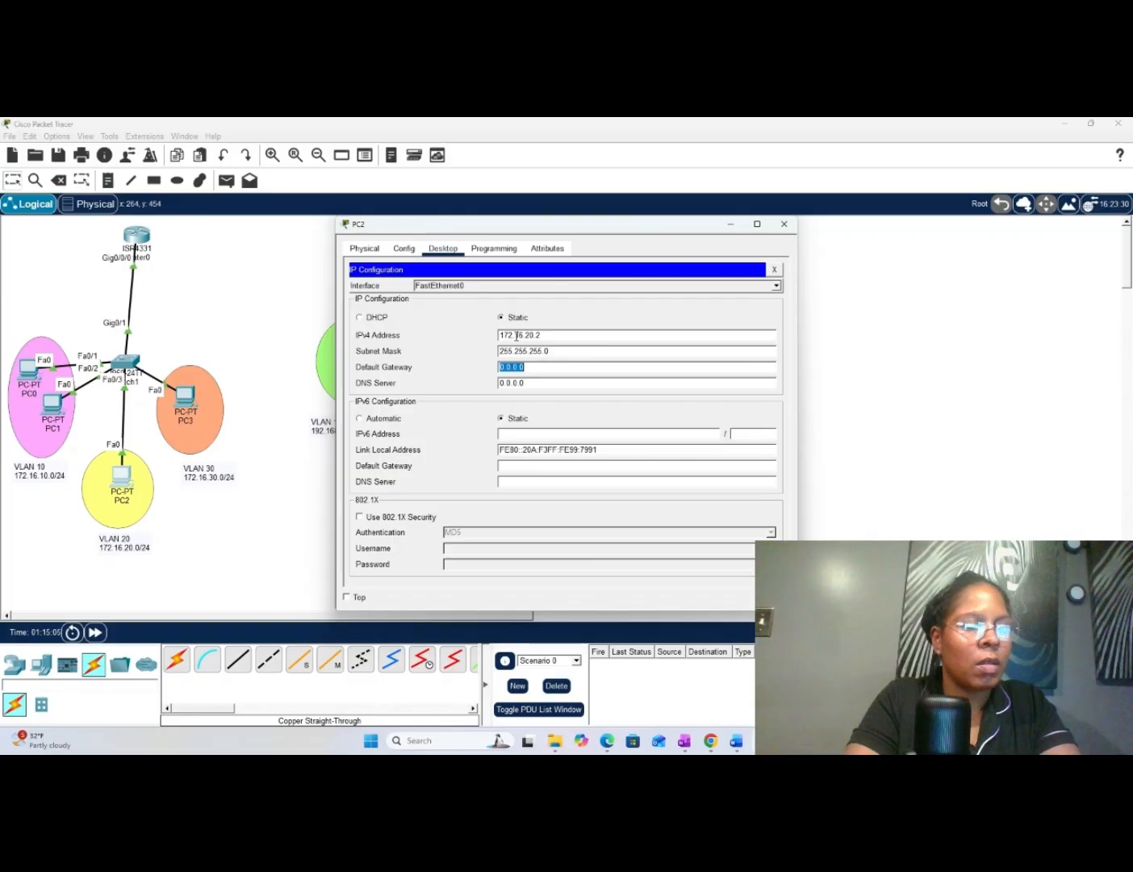
- Set PC2's IPv4 default gateway to 172.16.20.1 and close the PC2 window
type("172")
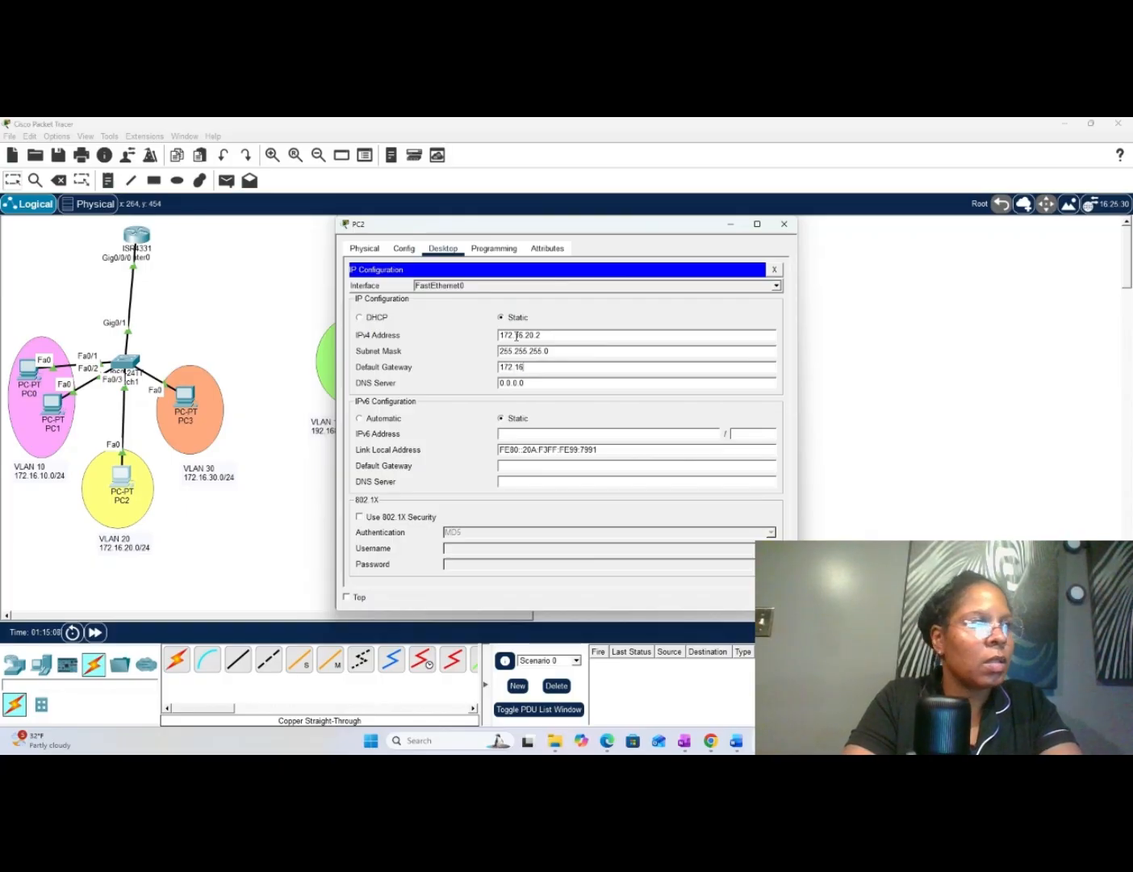
type(".16")
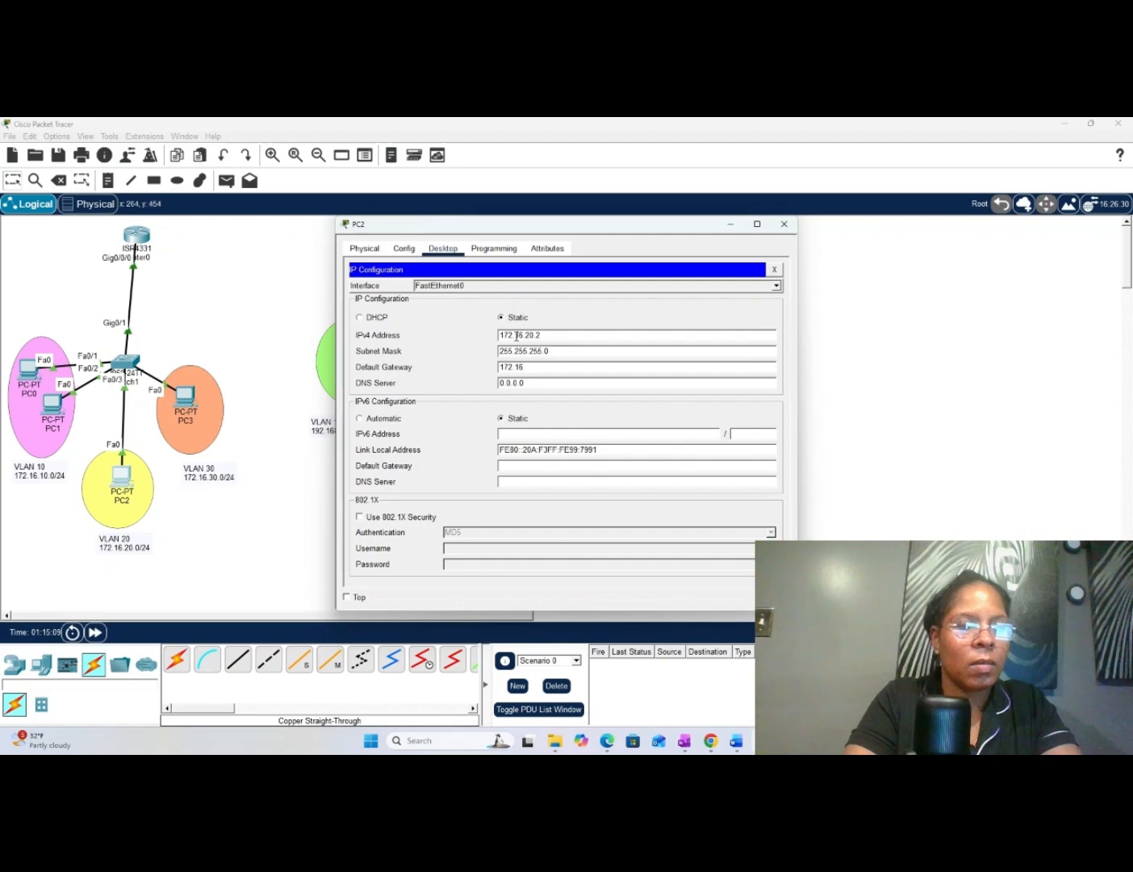
type(".20.1")
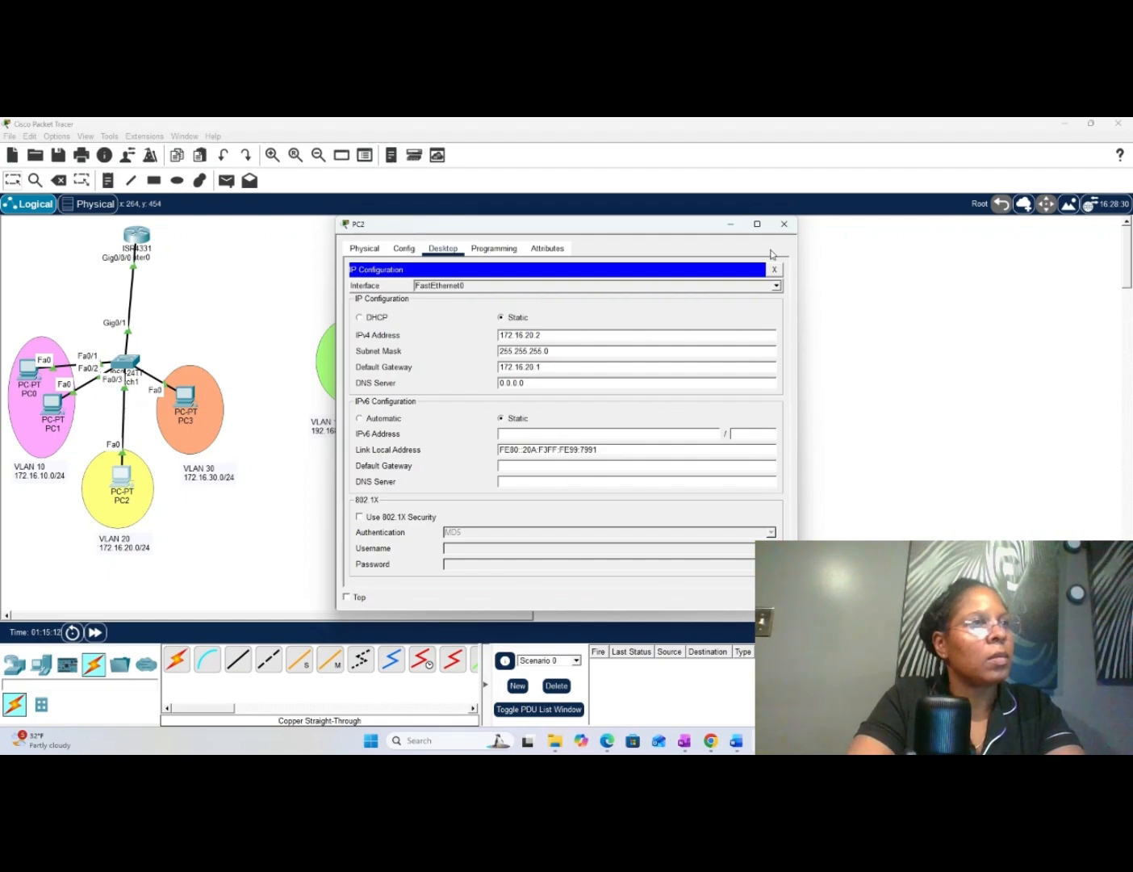
left_click(785, 225)
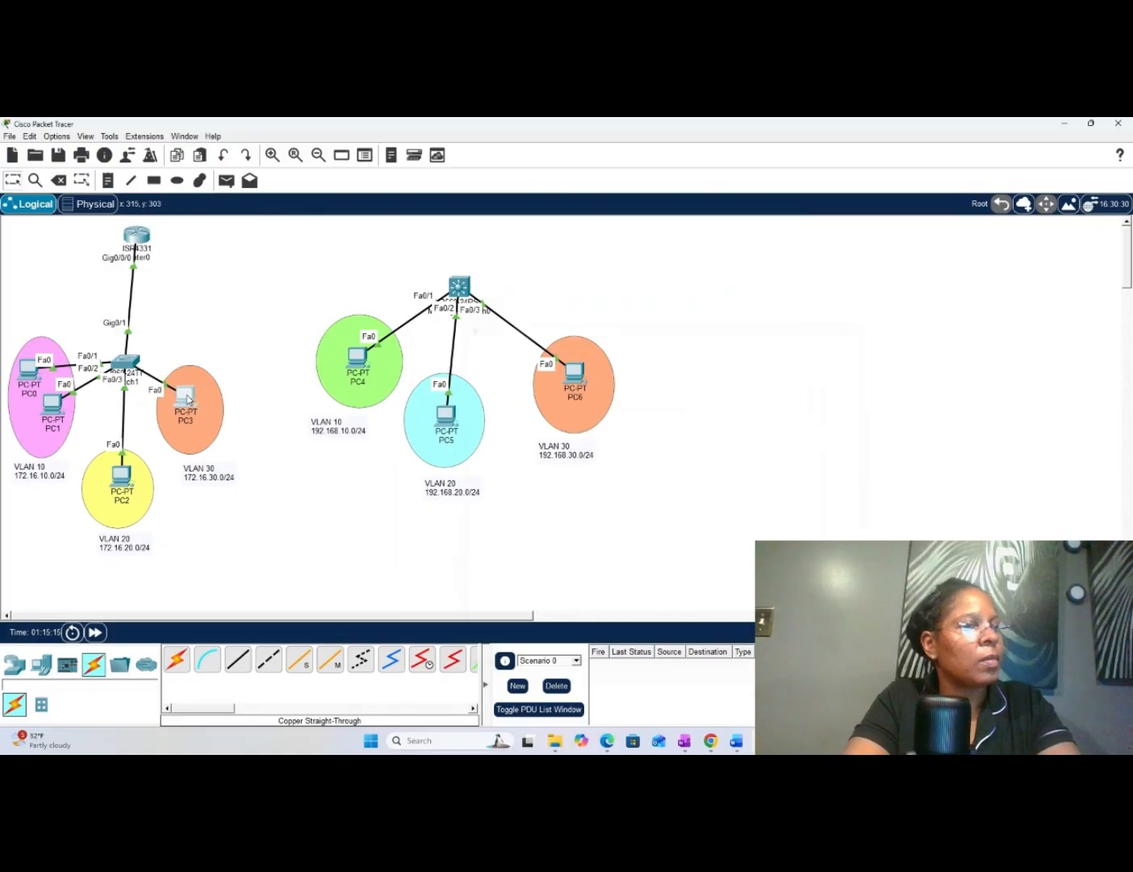
- Open PC3's IP configuration and set its static IPv4 address to 172.16.30.2
left_click(187, 398)
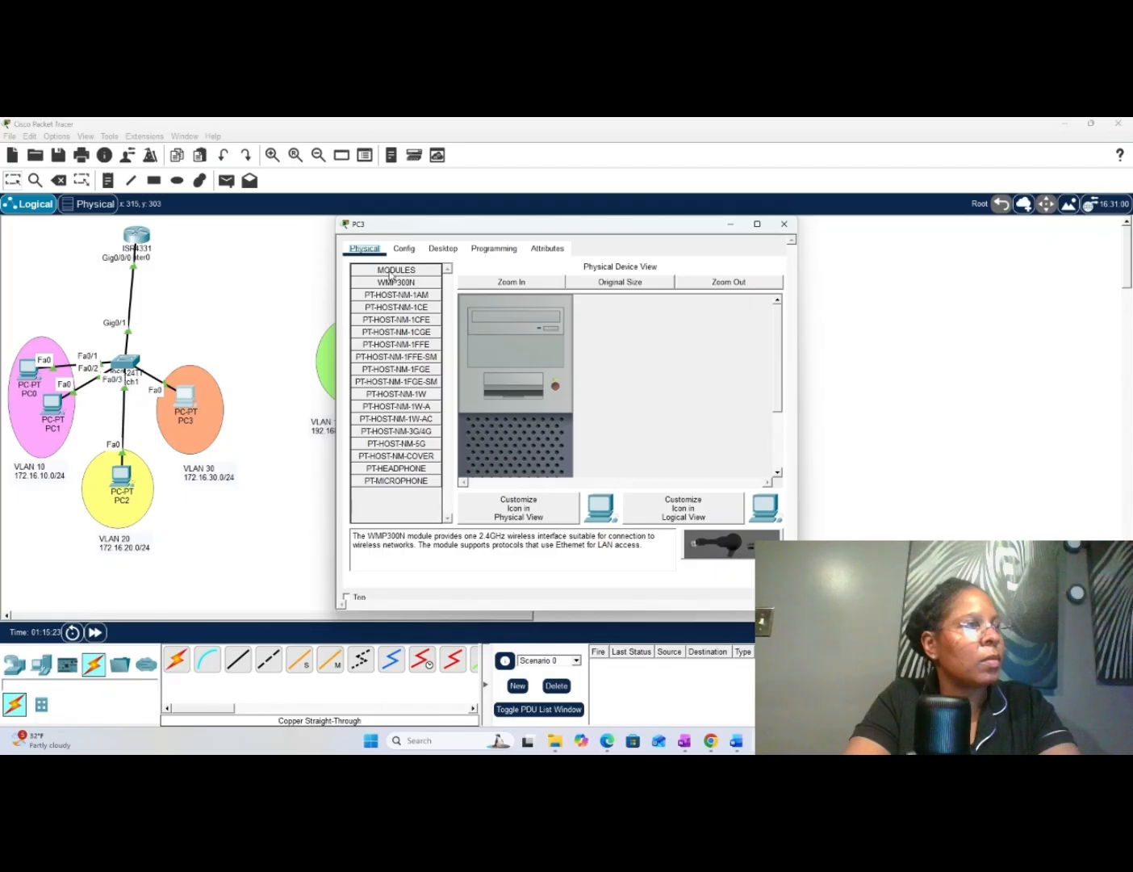
left_click(442, 250)
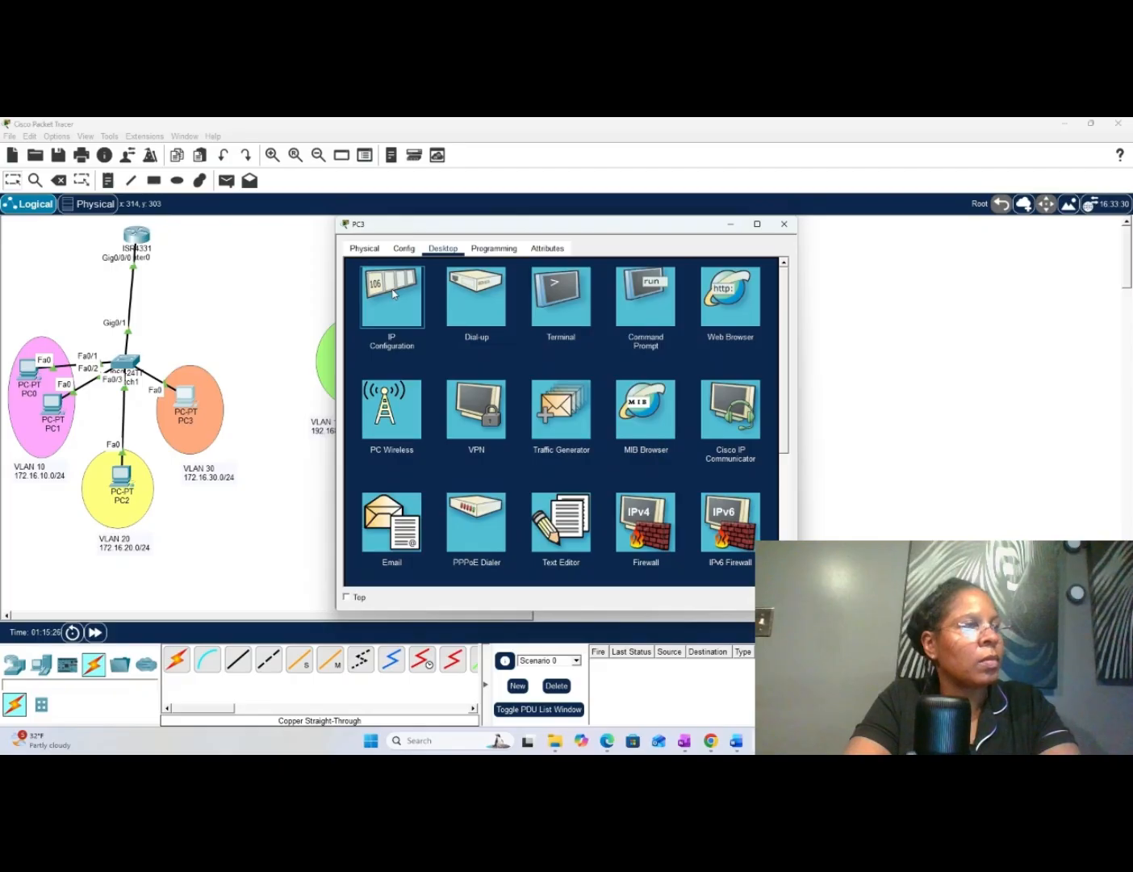
left_click(393, 294)
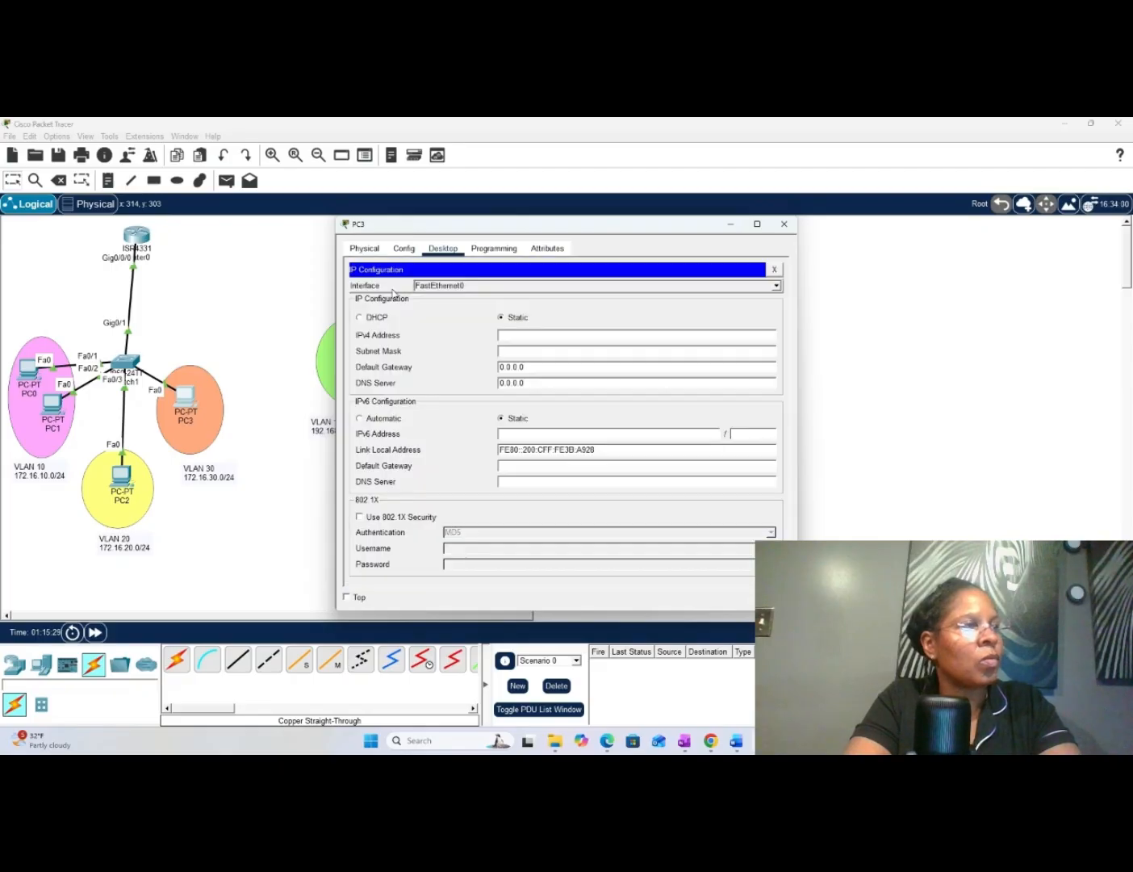
left_click(588, 337)
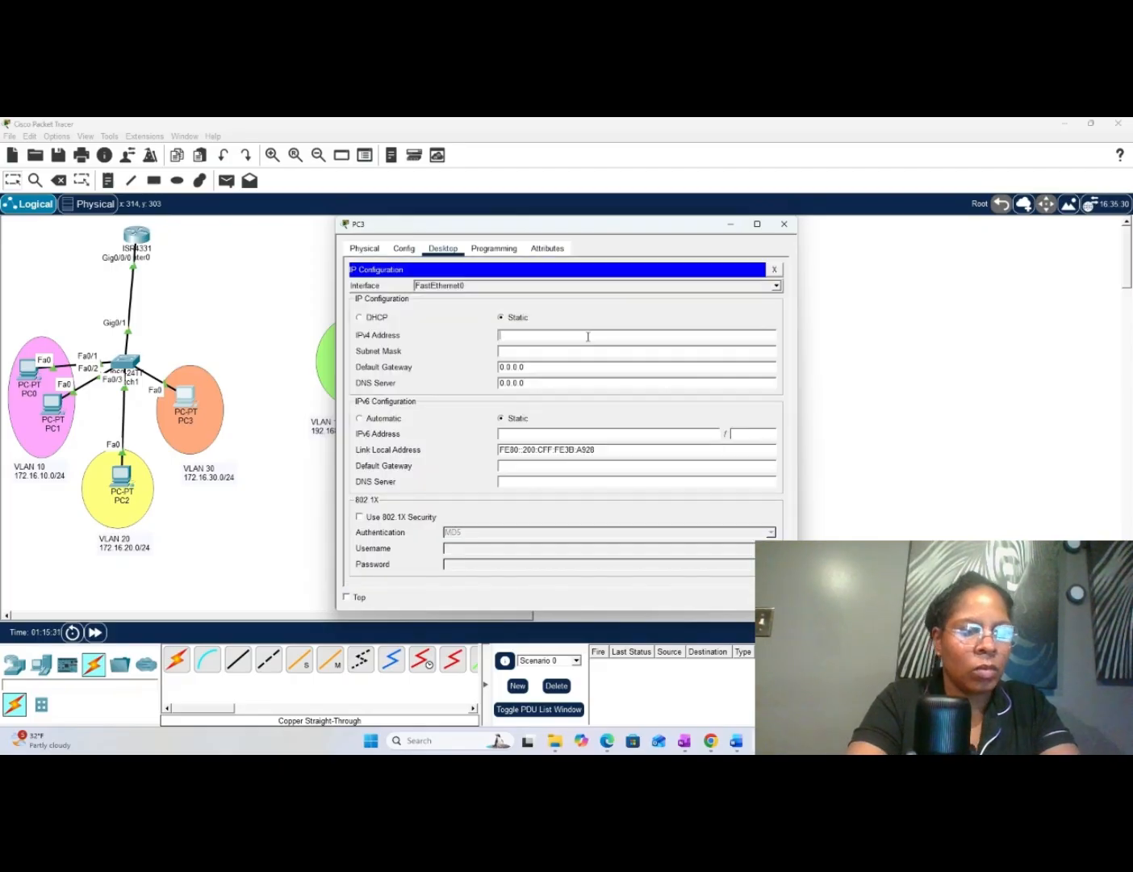
type("172.16.30")
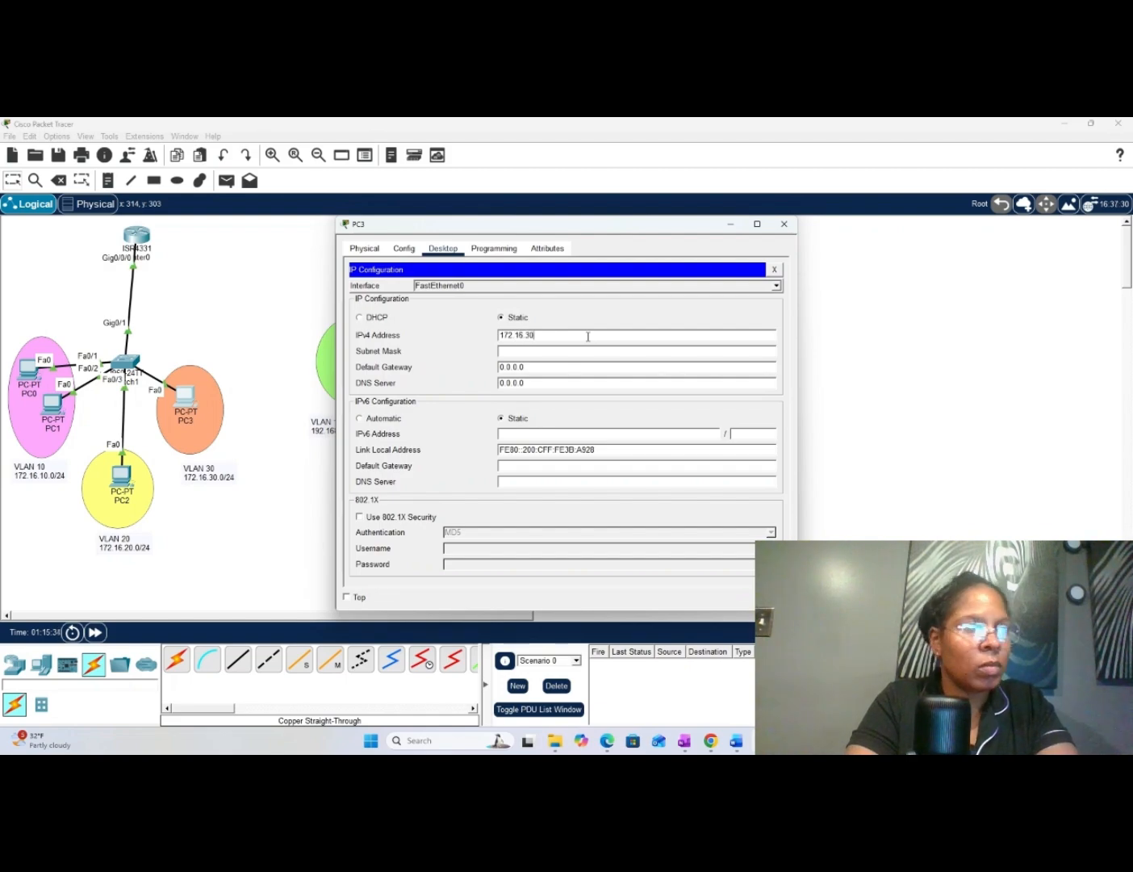
type(".2")
key("Tab")
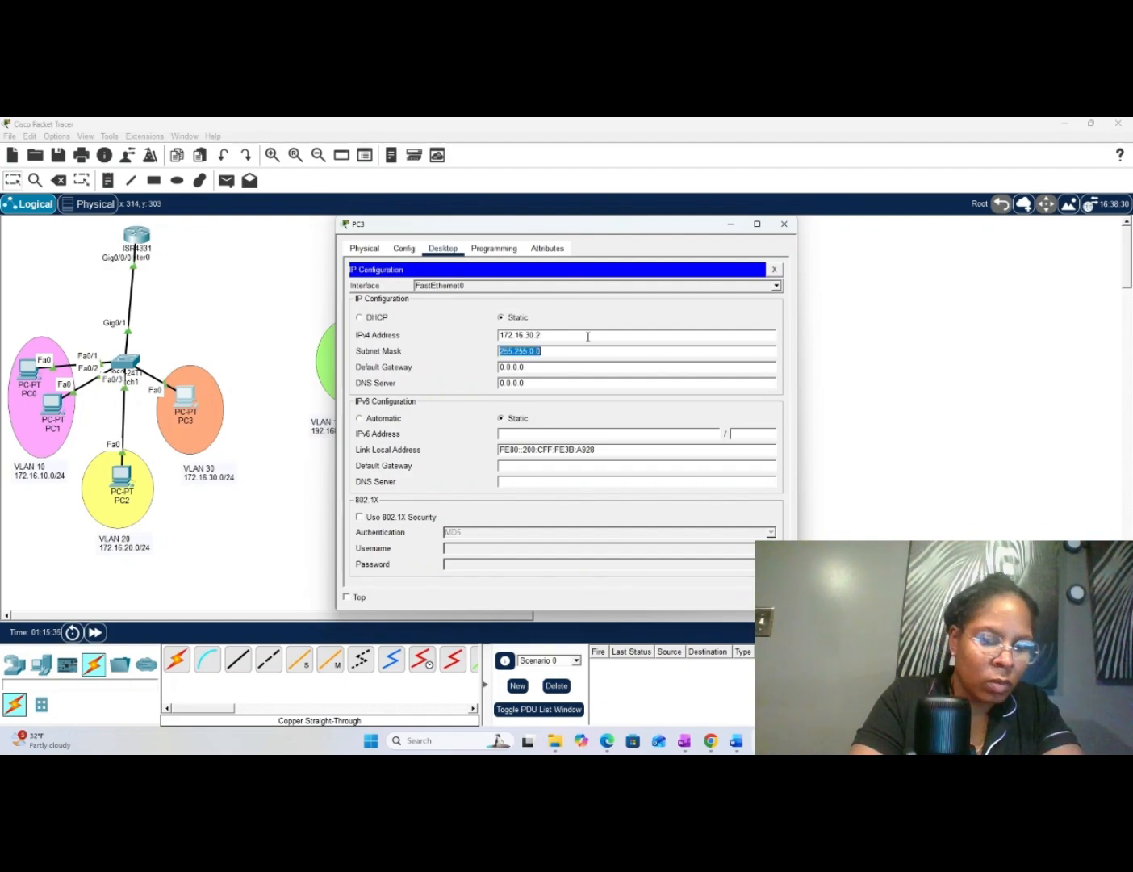
- Set PC3's subnet mask to 255.255.255.0
key("Right")
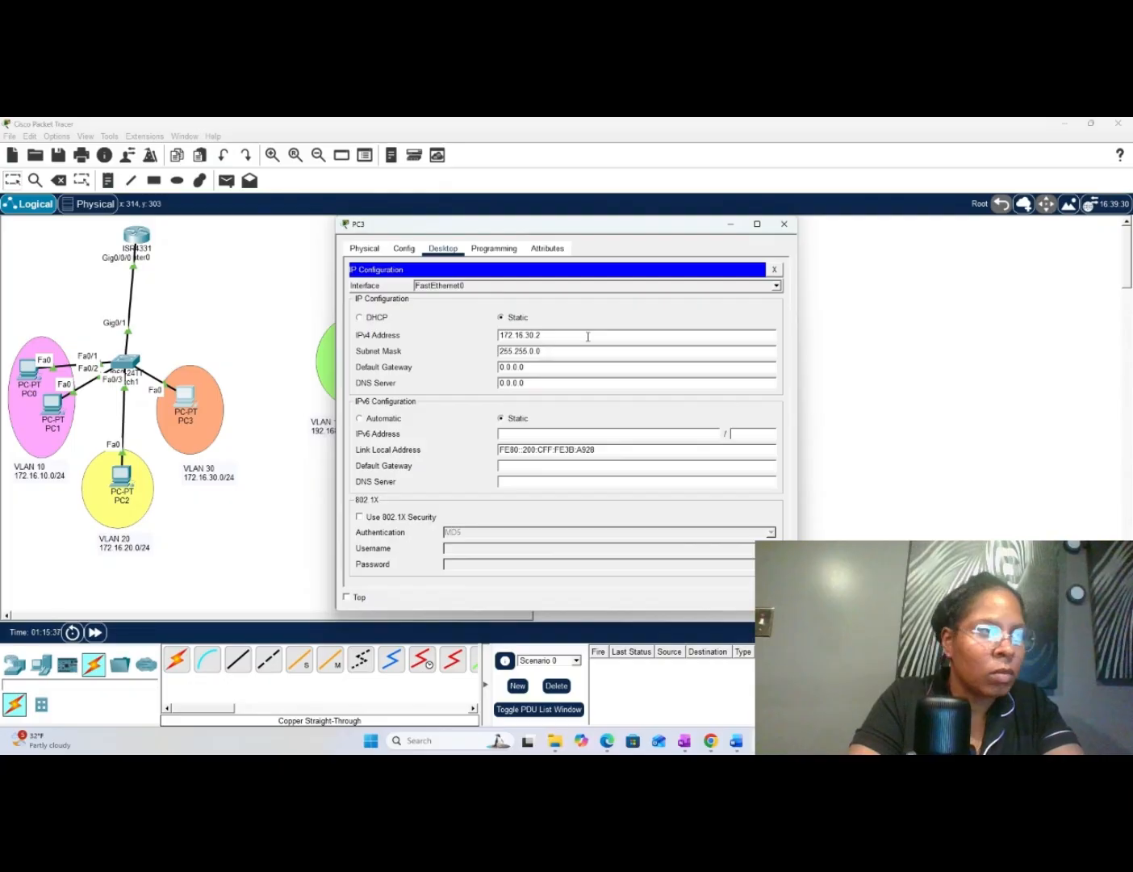
key("BackSpace")
type("2")
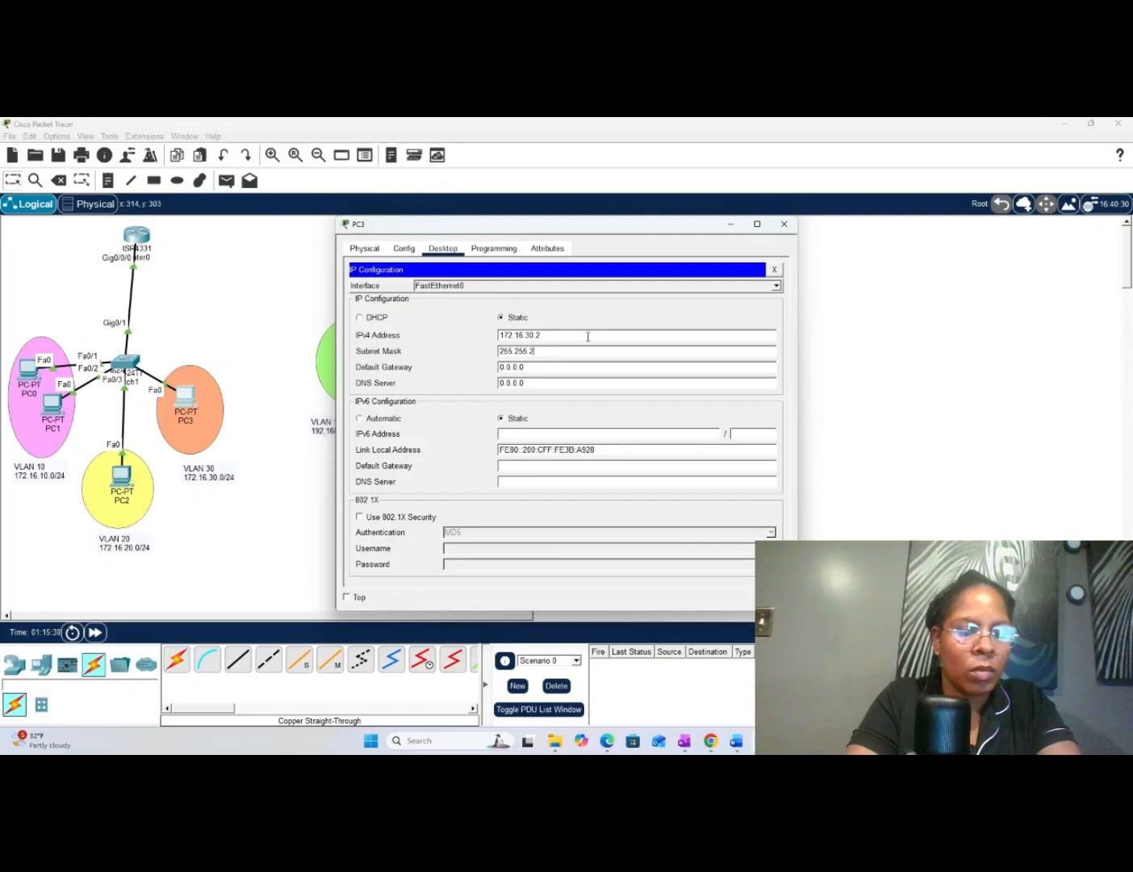
type("55.0")
key("Tab")
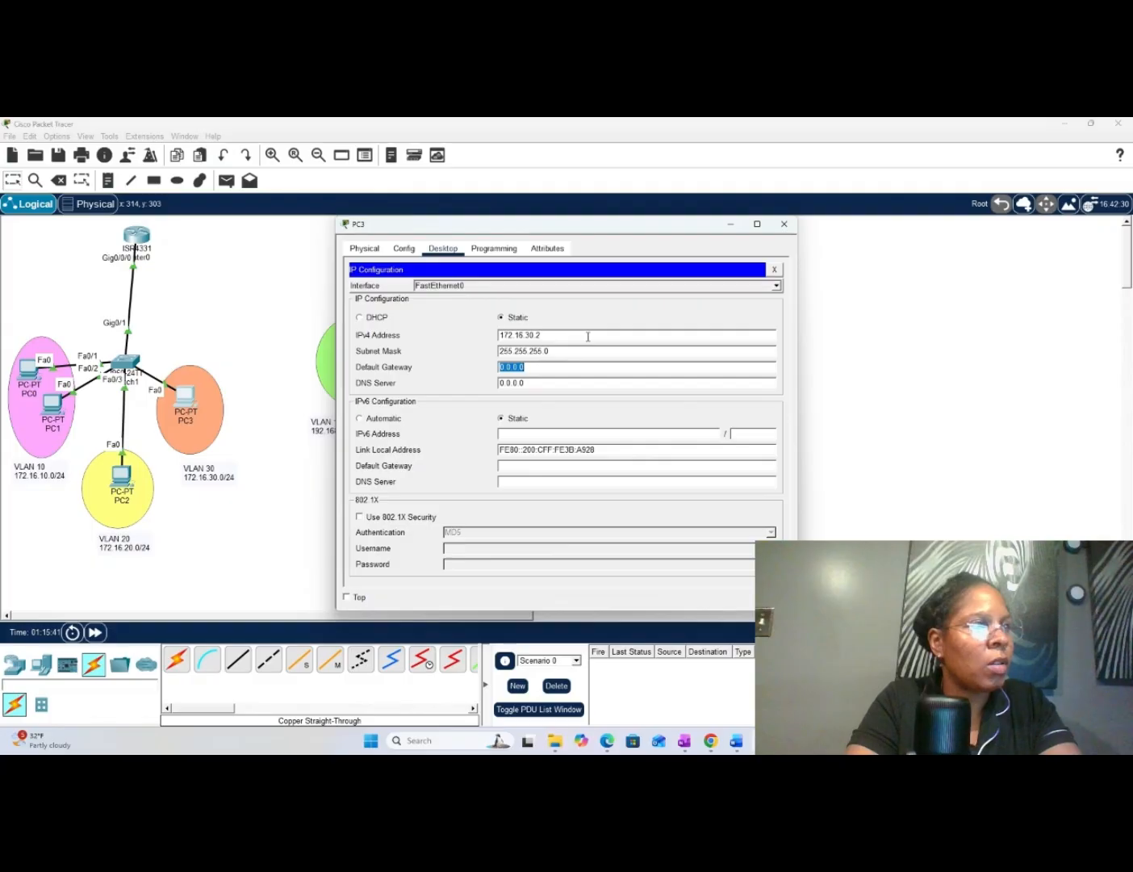
- Set PC3's IPv4 default gateway to 172.16.30.1 and close its IP configuration
type("1")
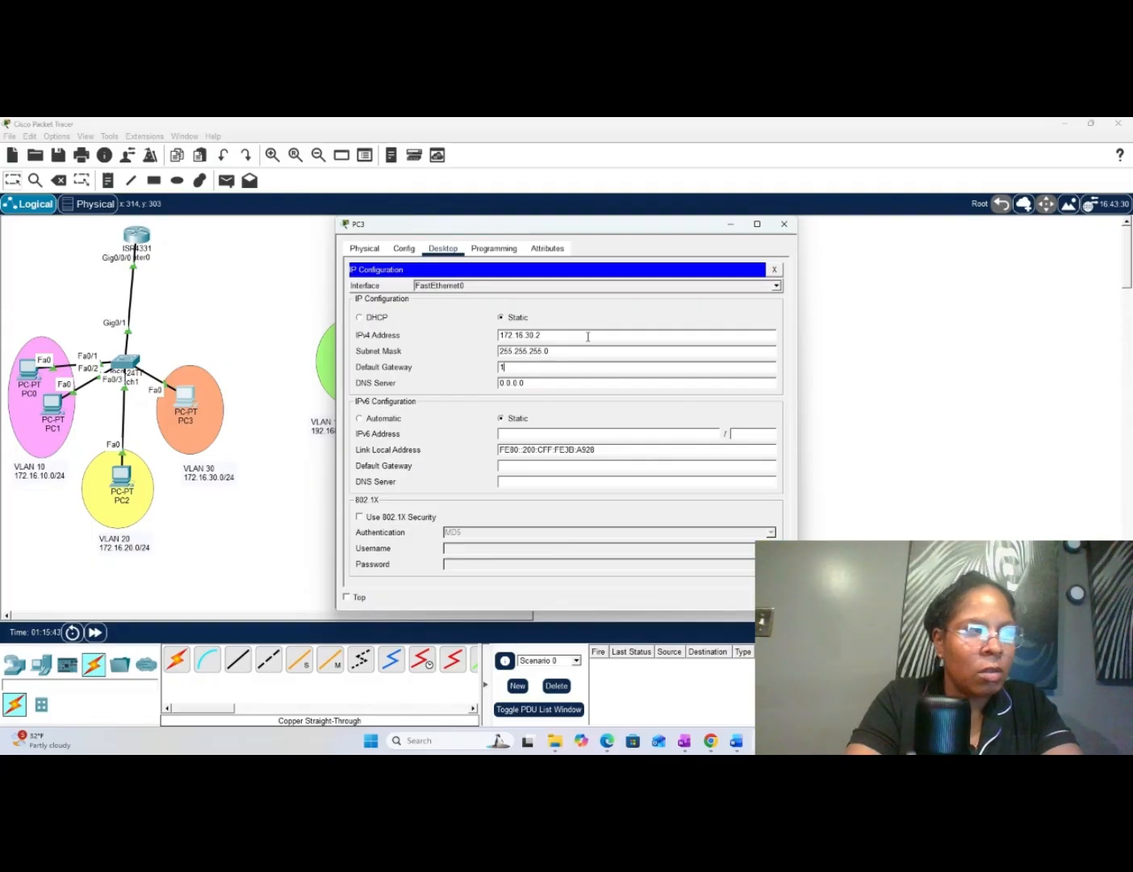
type("72")
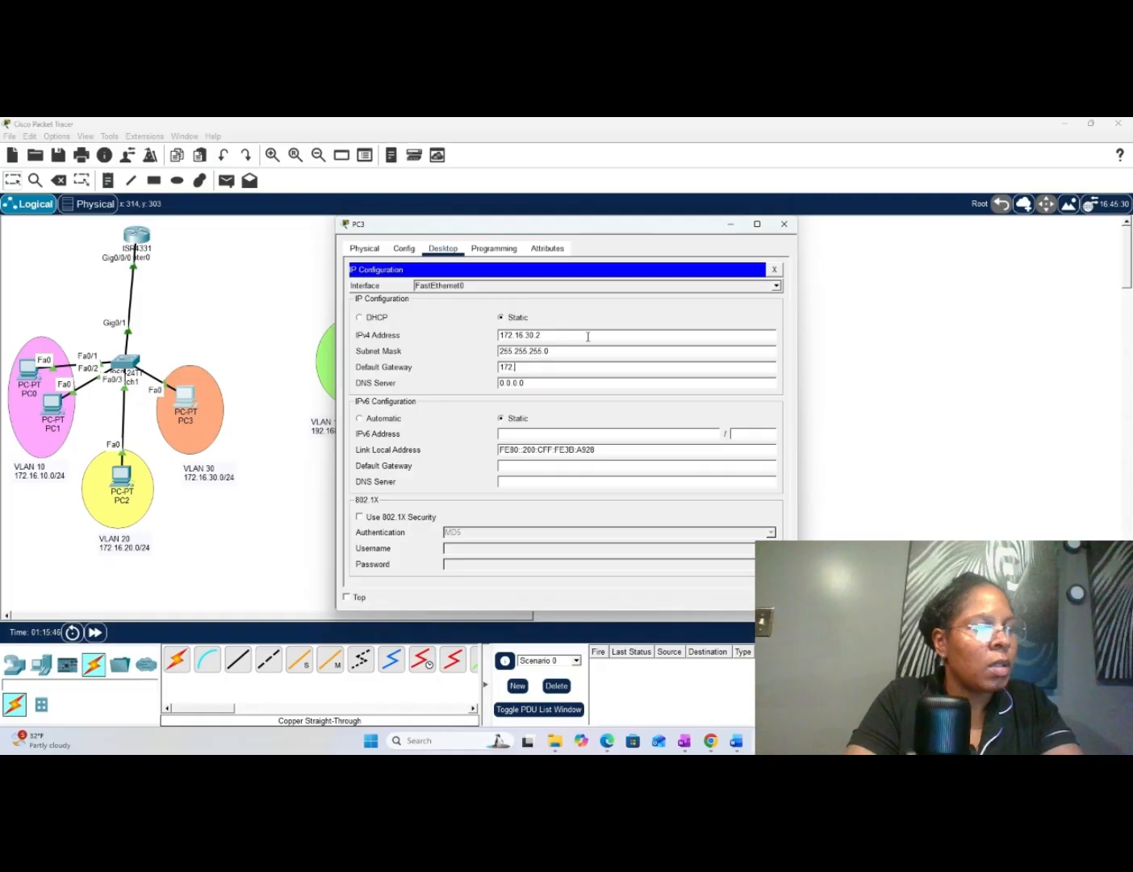
type(".16")
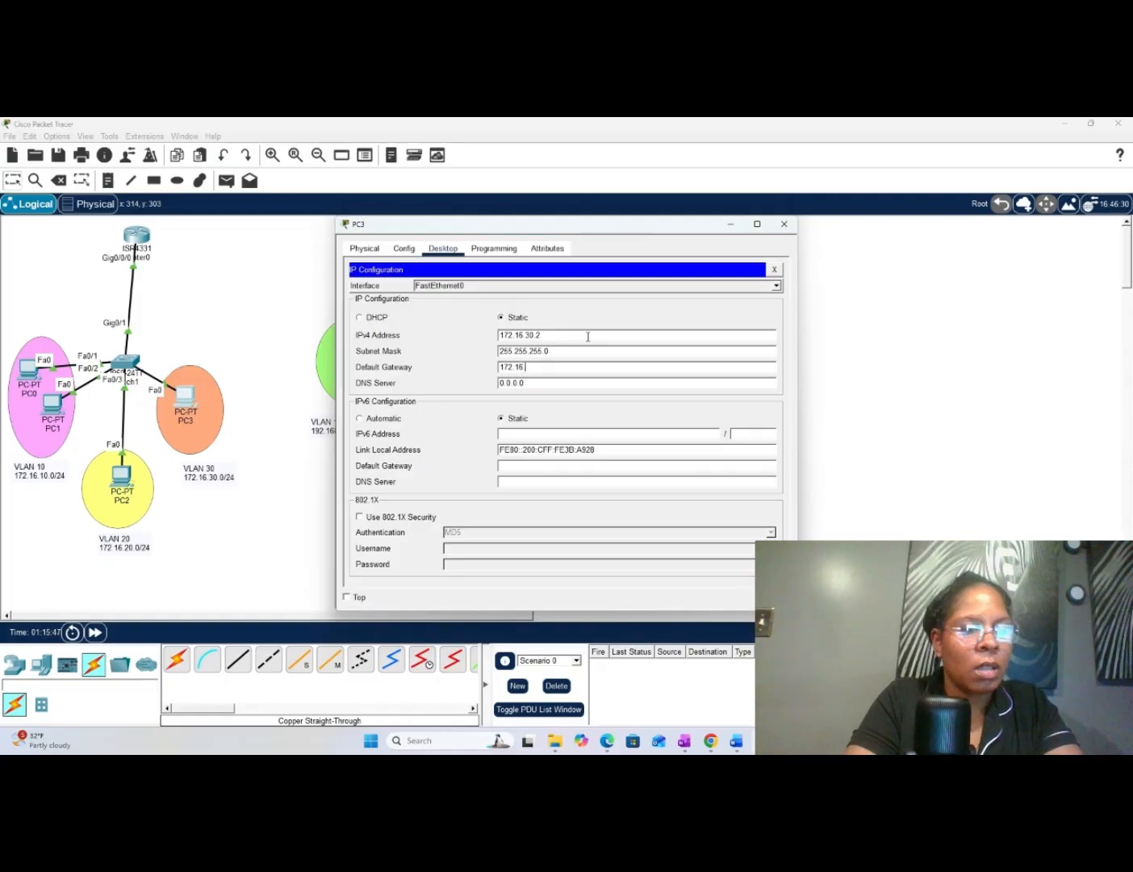
type(".30.1")
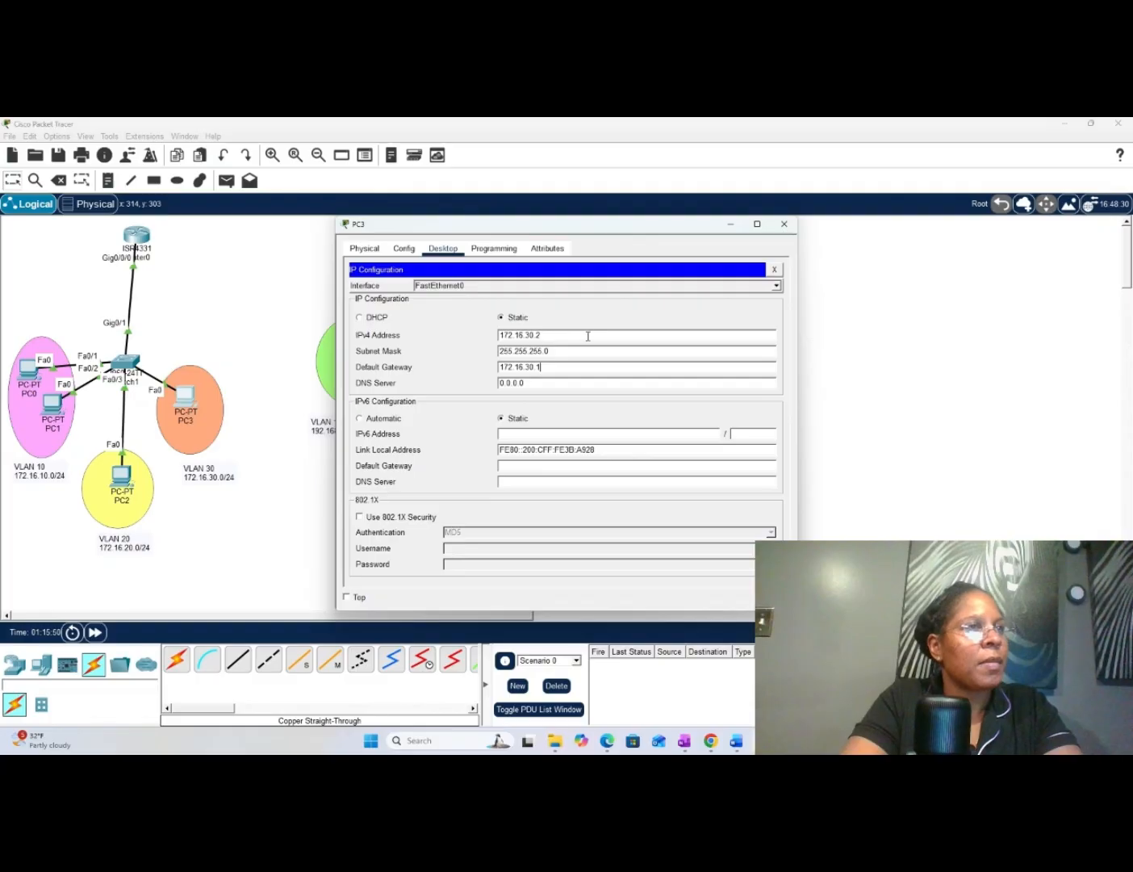
left_click(774, 270)
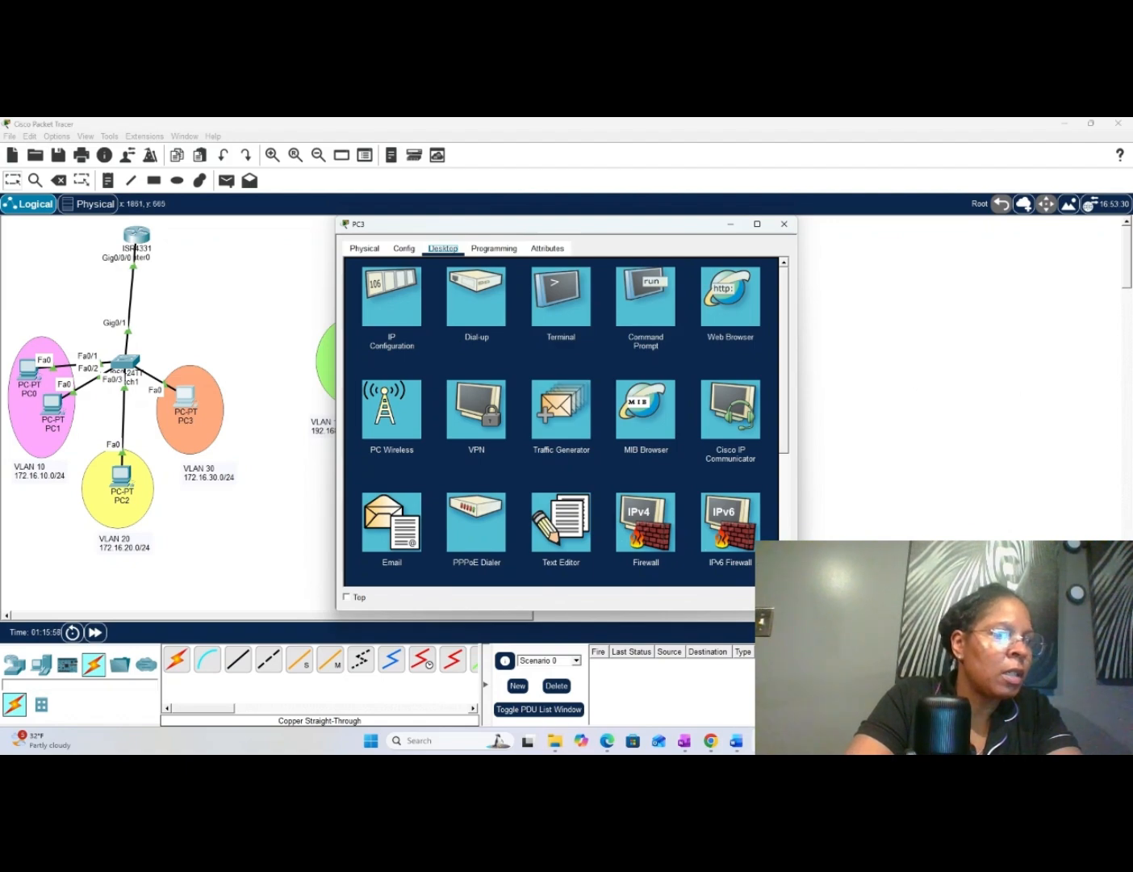
- Switch the network to Simulation mode and widen the simulation event list to show all its columns
left_click(1099, 608)
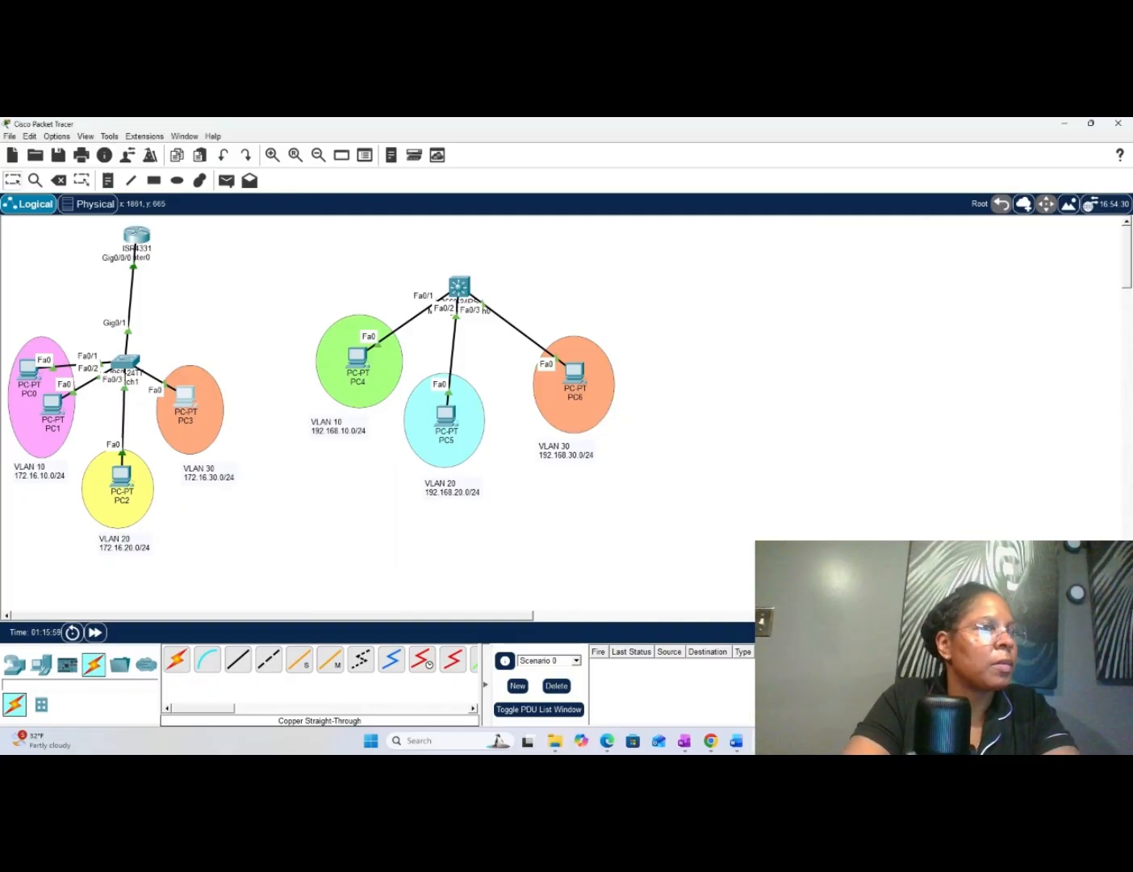
left_click(1101, 633)
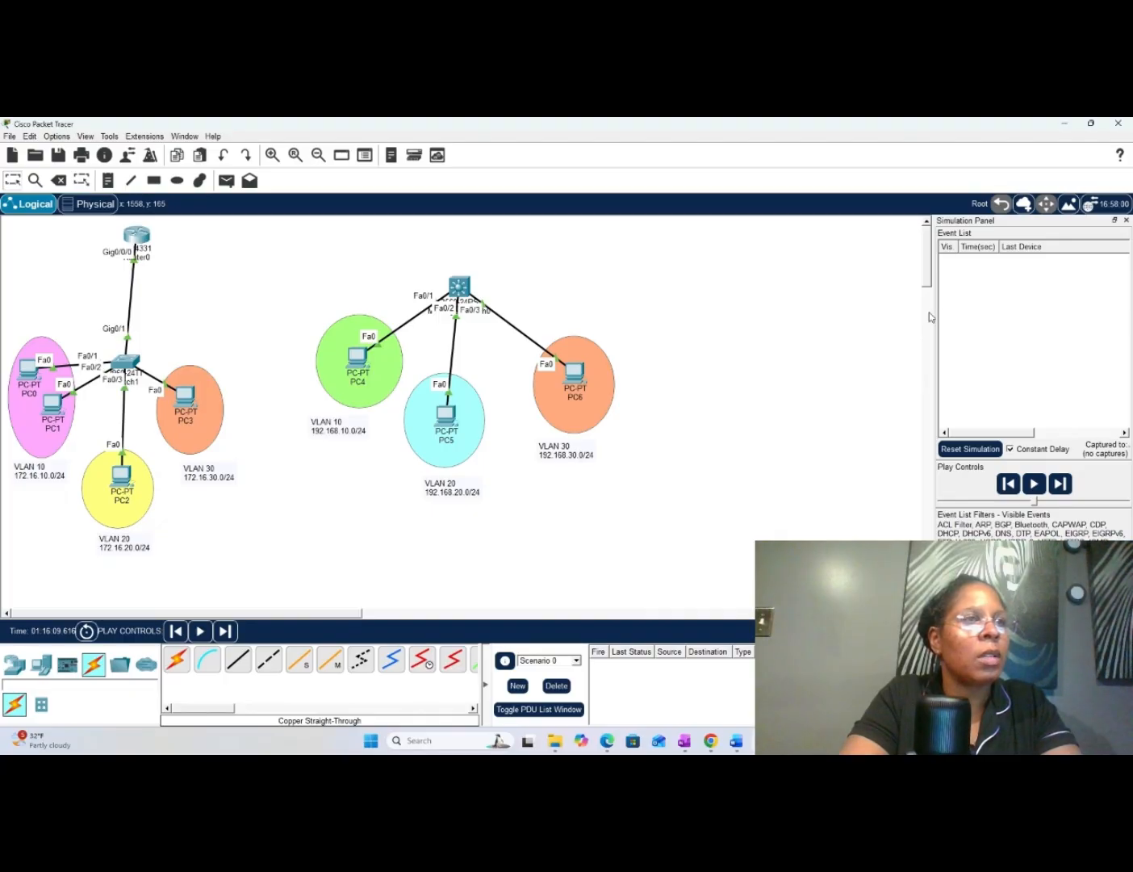
left_click_drag(907, 314, 699, 328)
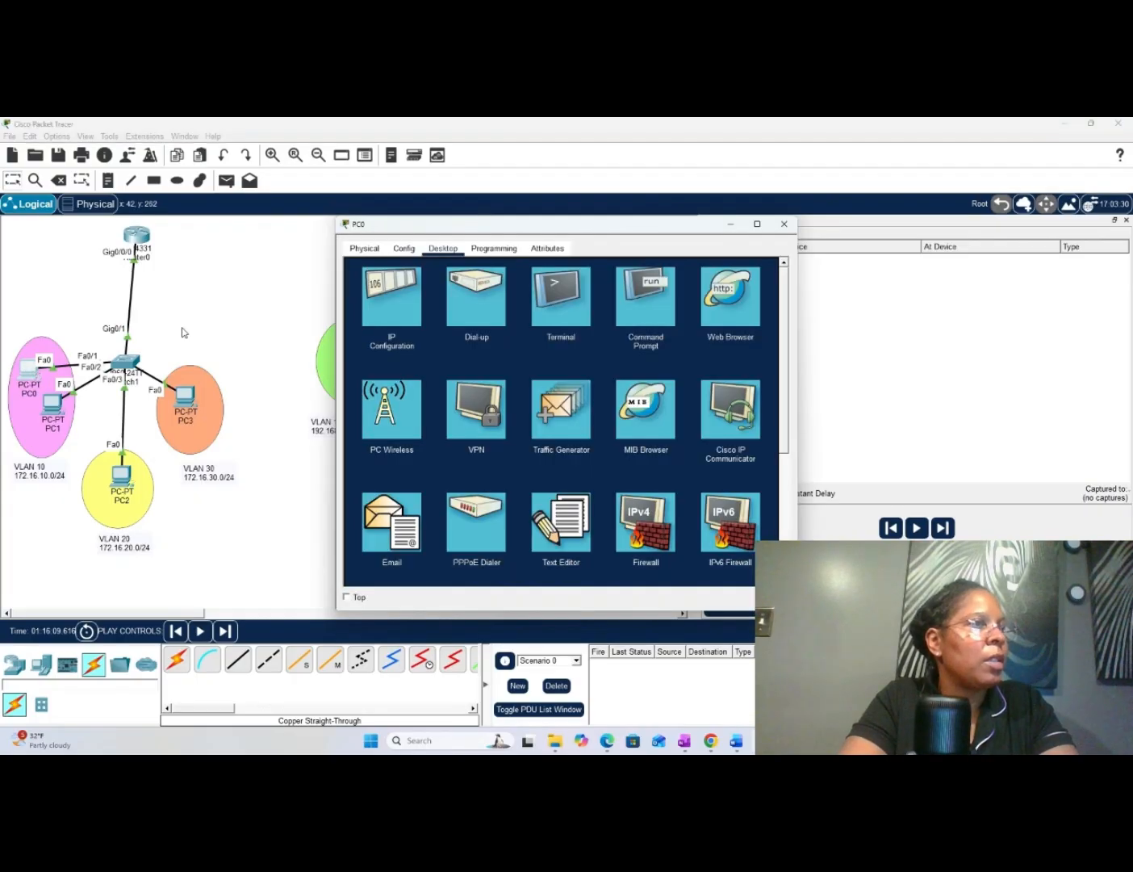
- Ping 172.16.10.3 from PC0's command prompt and minimize the PC0 window to reveal the simulation events
left_click(644, 296)
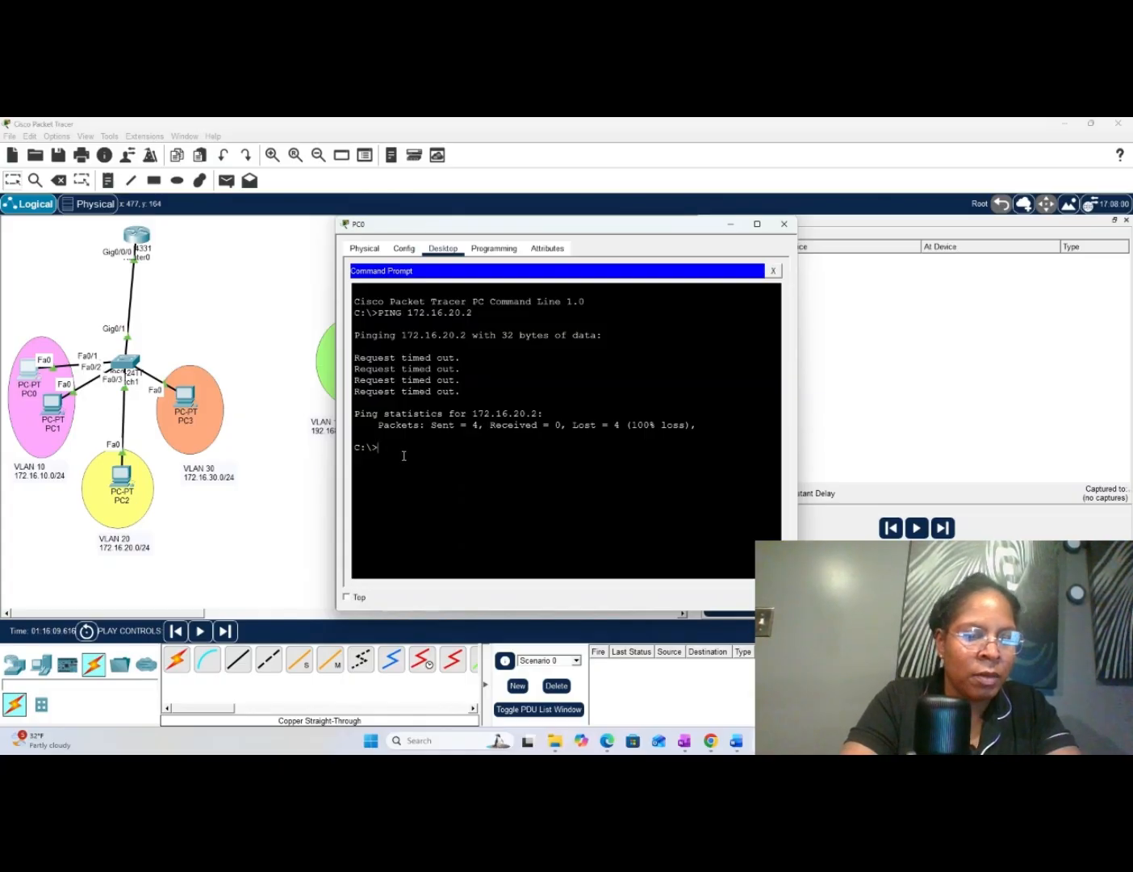
type("pi")
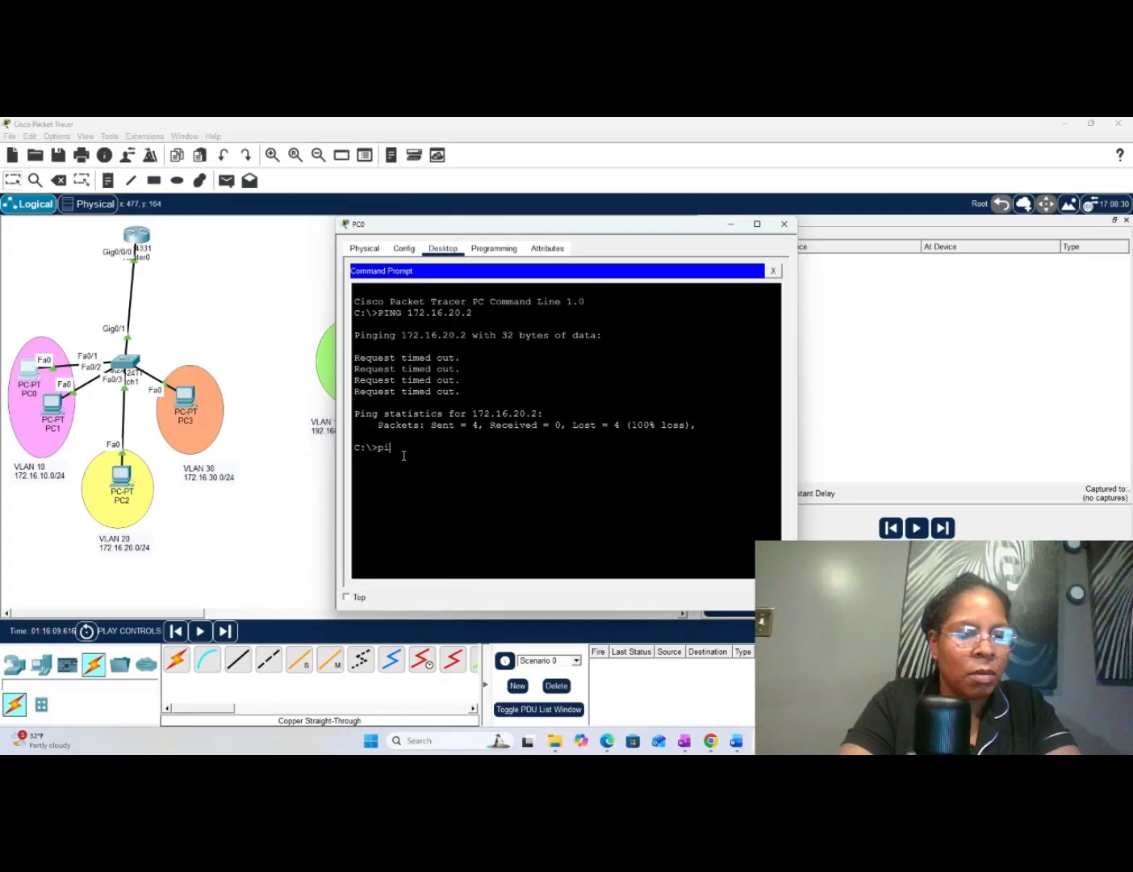
type("ng 172.16.")
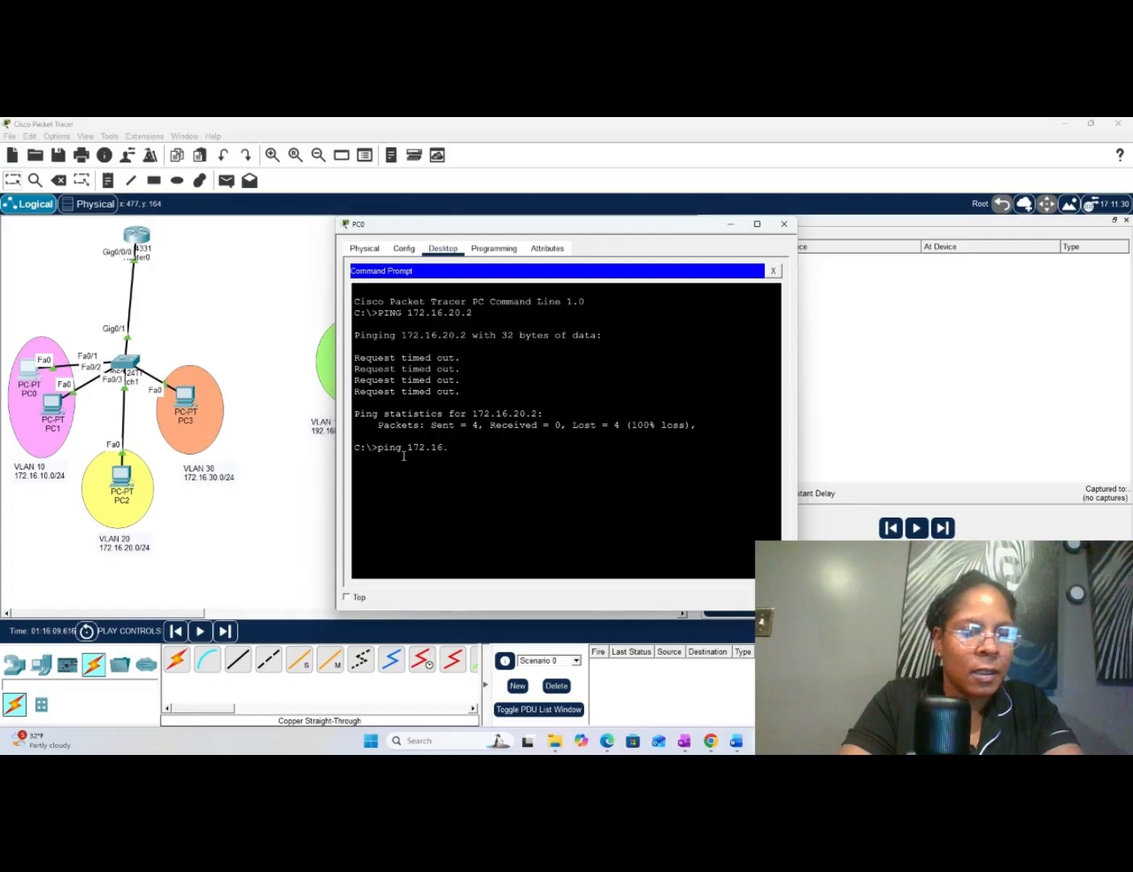
type("10.3")
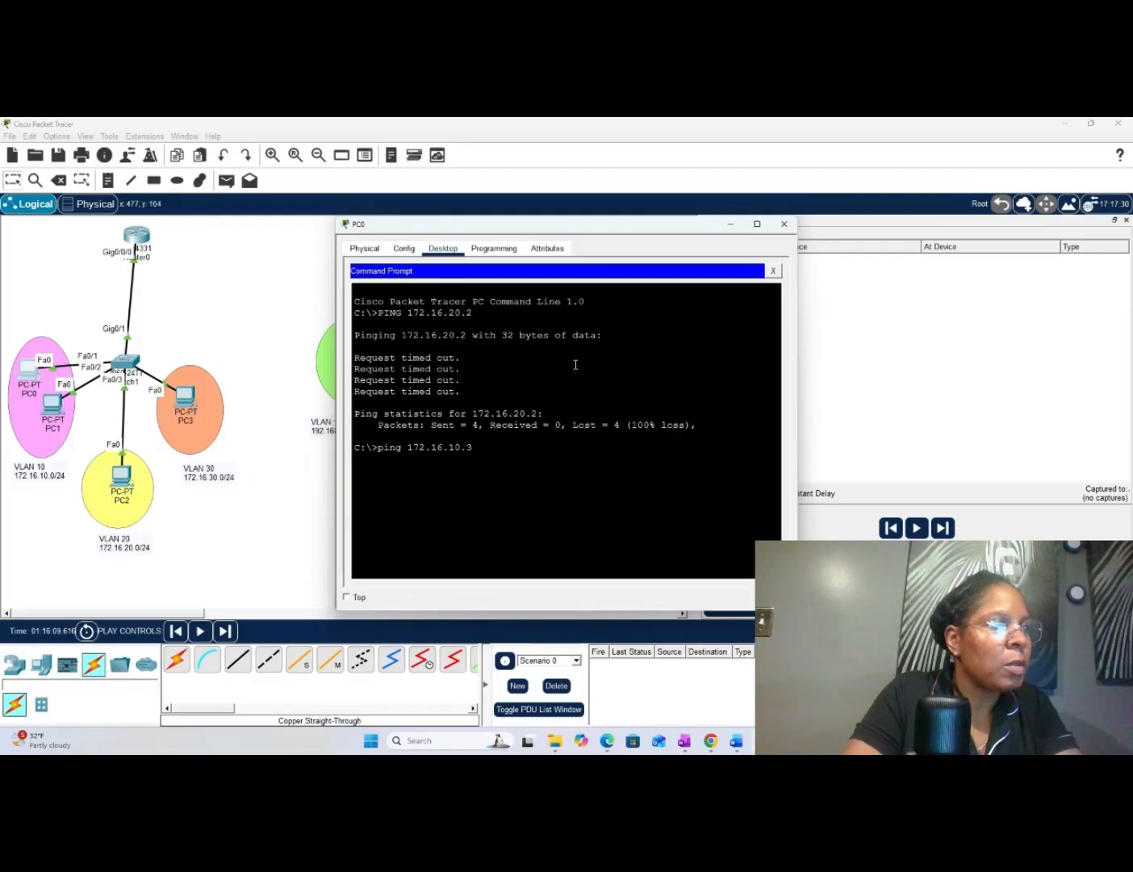
key("Return")
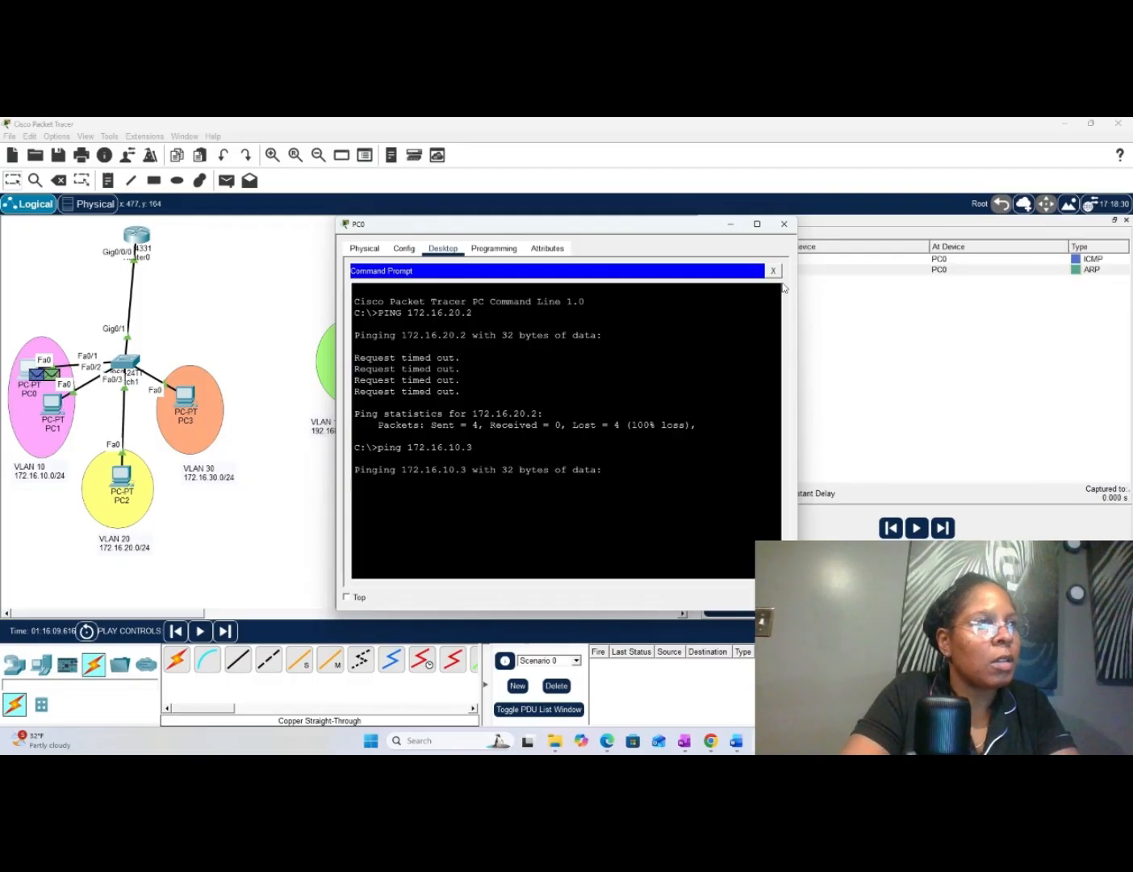
left_click(731, 226)
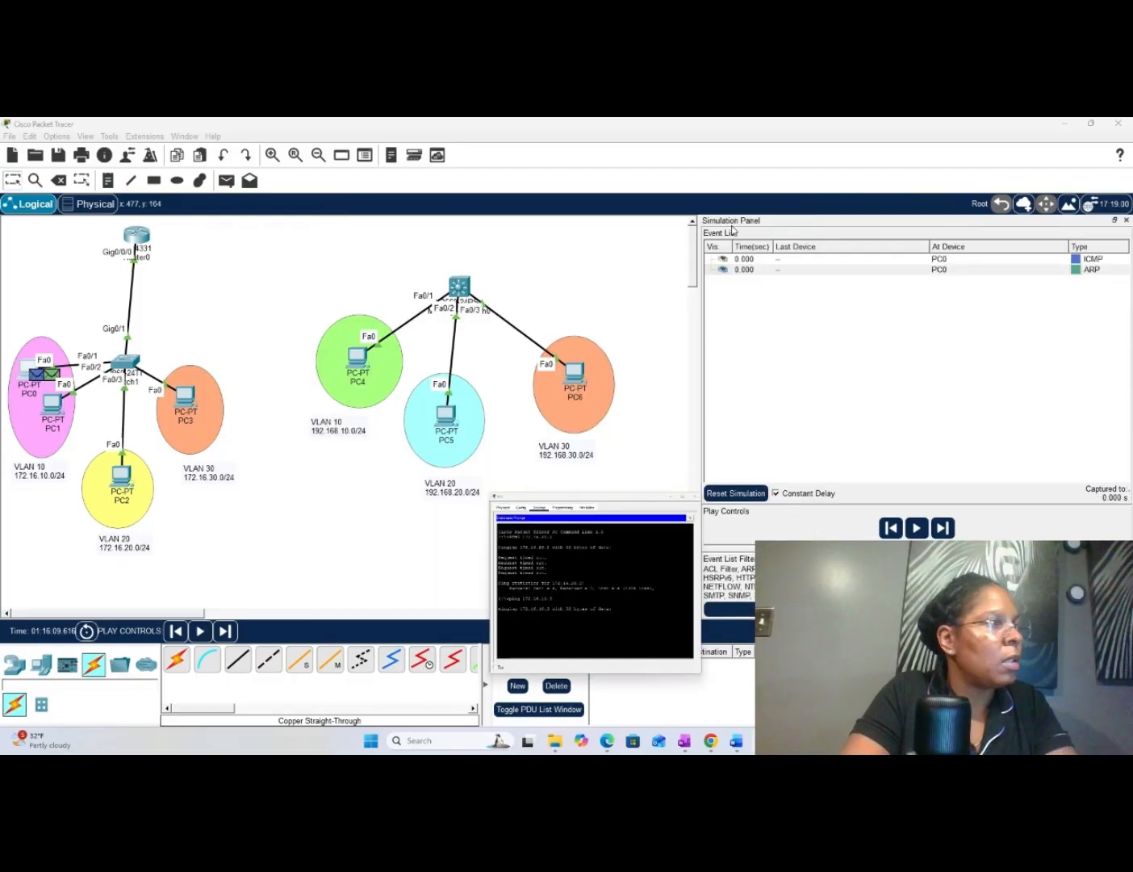
- Play the simulated ping from PC0 to 172.16.10.3, advance through its events, and return the network to Realtime mode
left_click(920, 529)
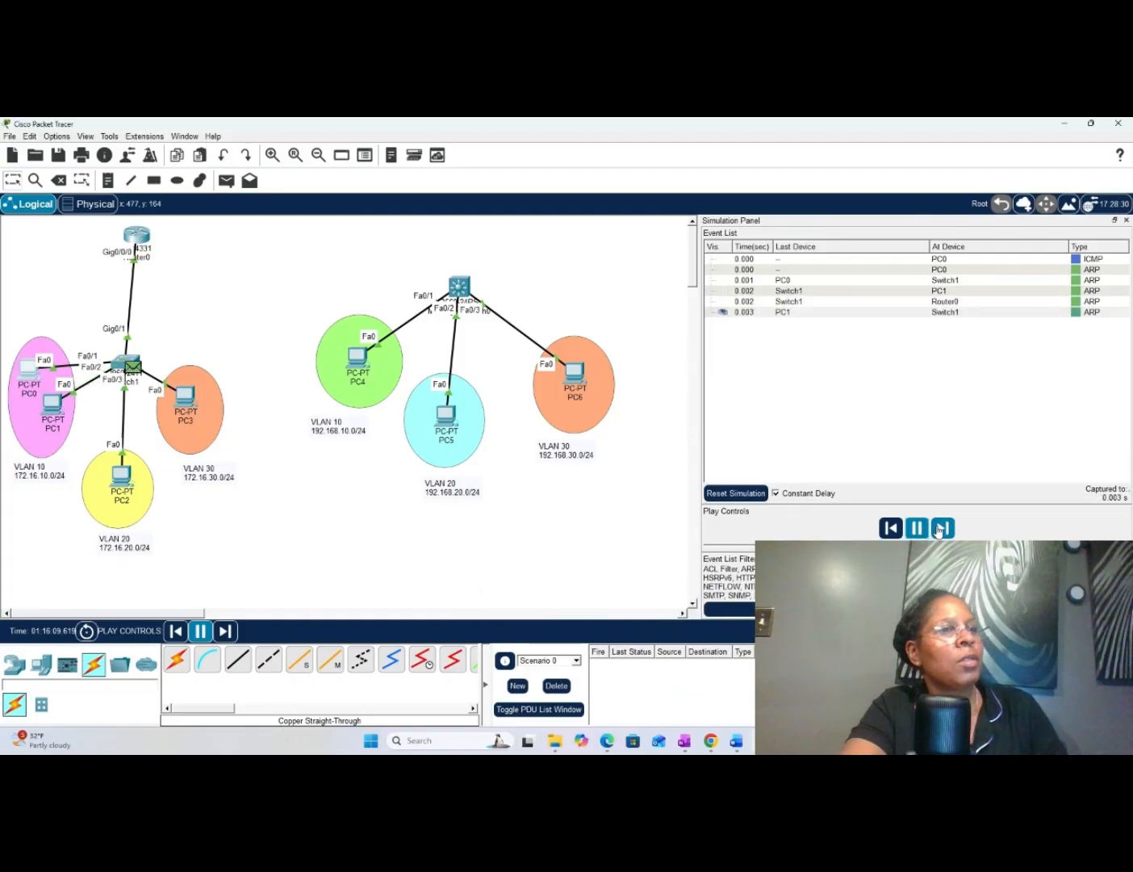
left_click(939, 529)
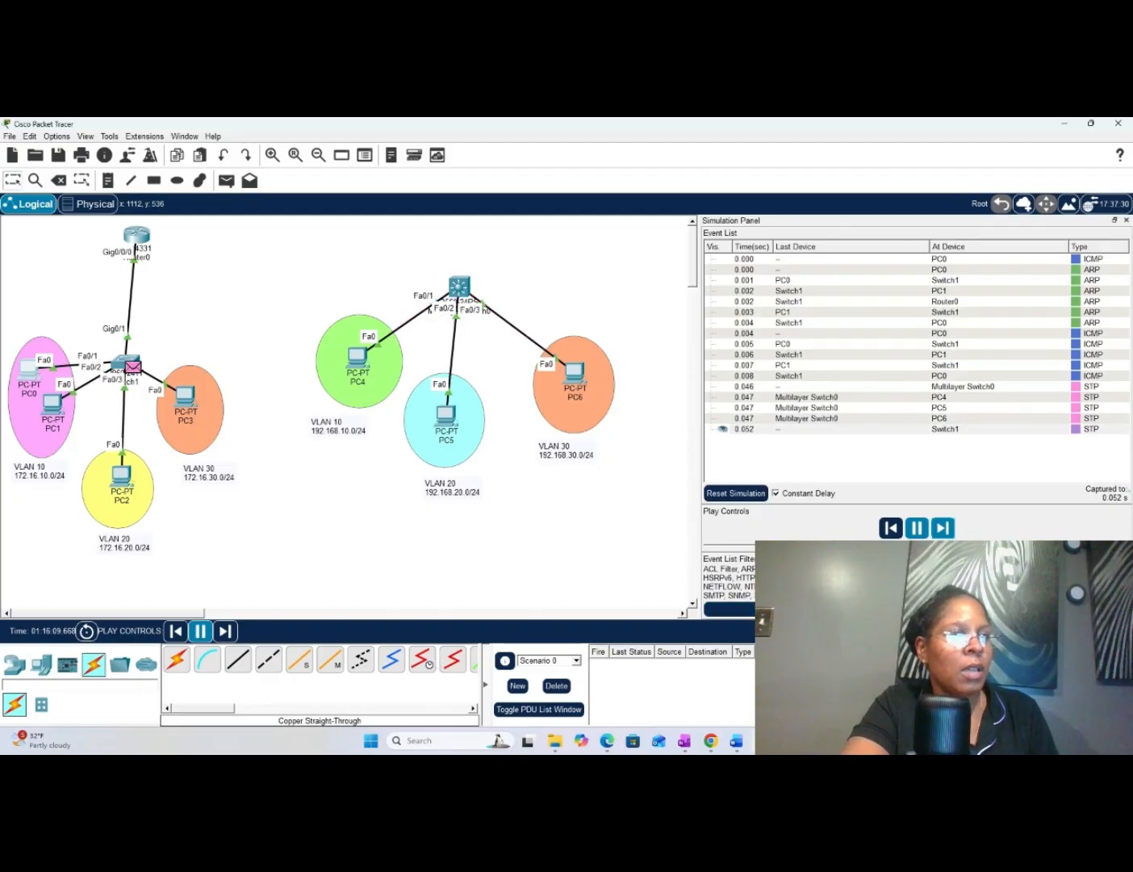
key("shift+r")
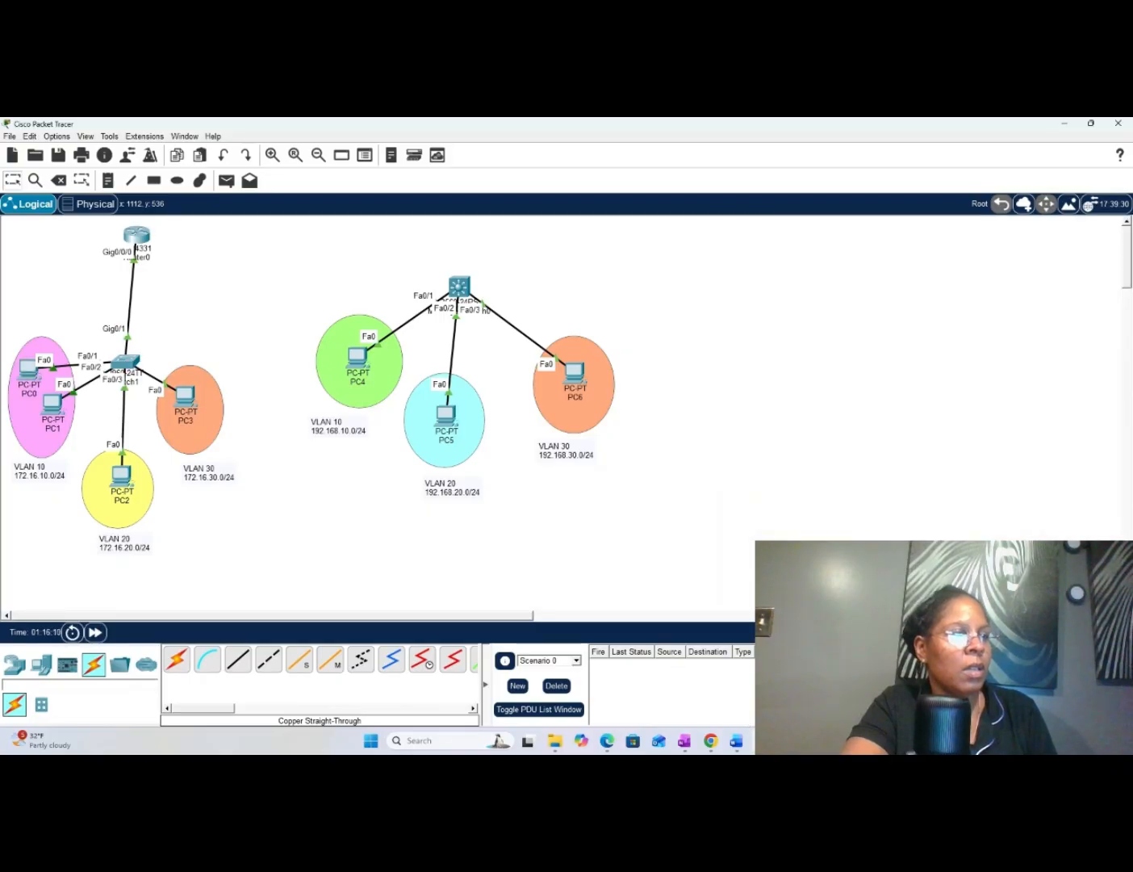
- Reopen PC0's command prompt to check the results of the ping to 172.16.10.3, and hide the window again
mouse_move(762, 741)
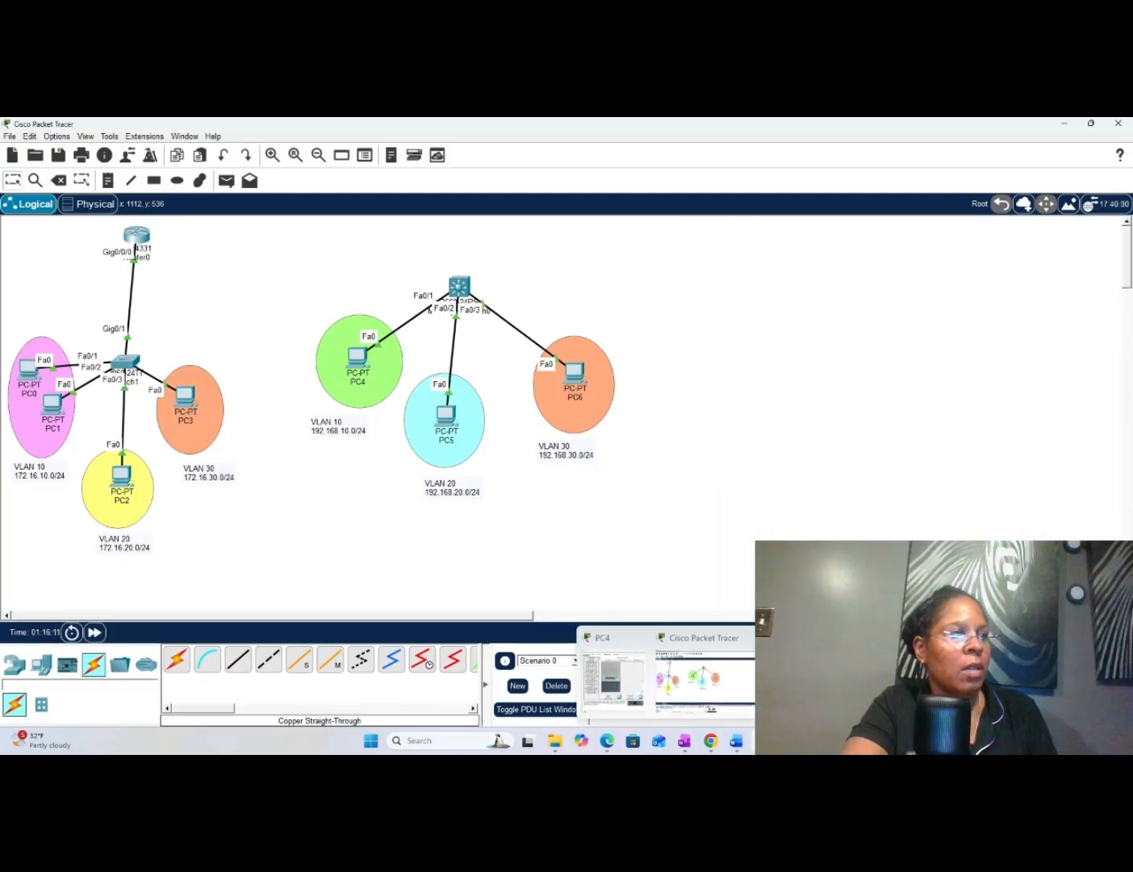
left_click(819, 681)
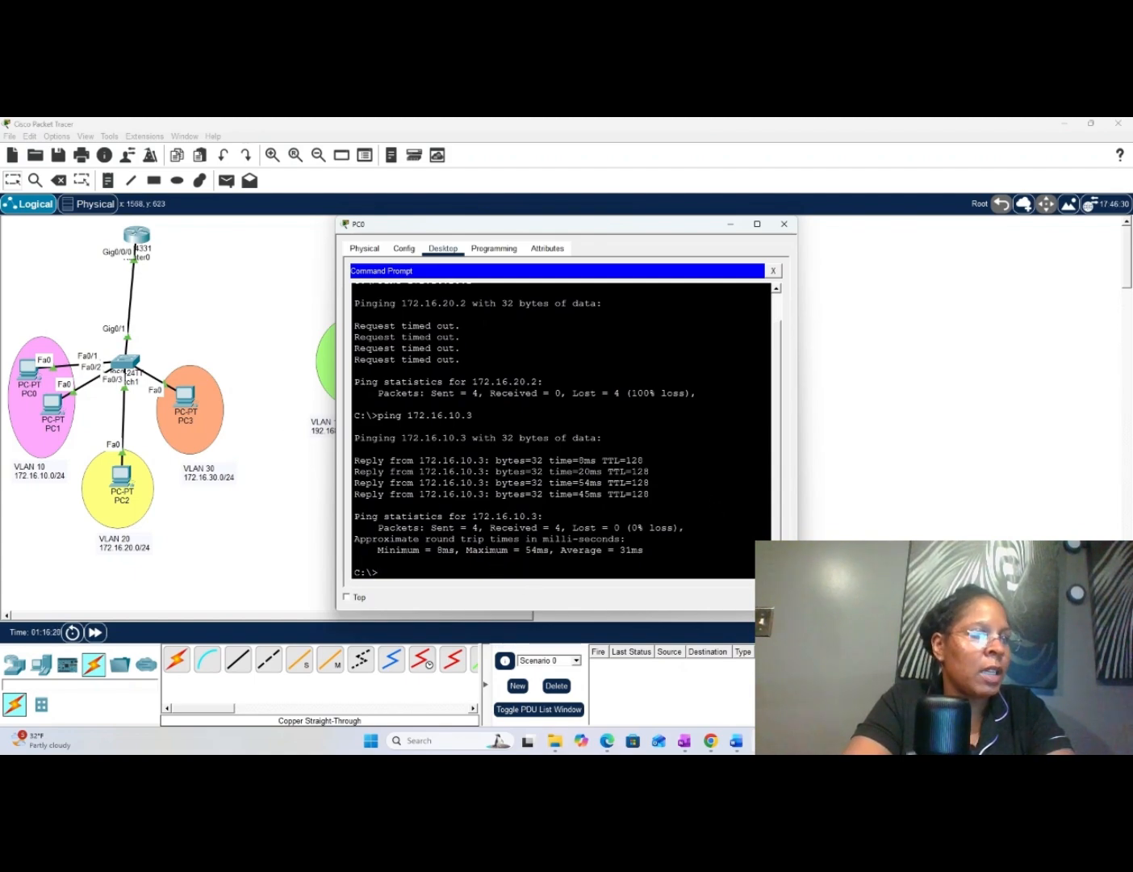
left_click(1027, 608)
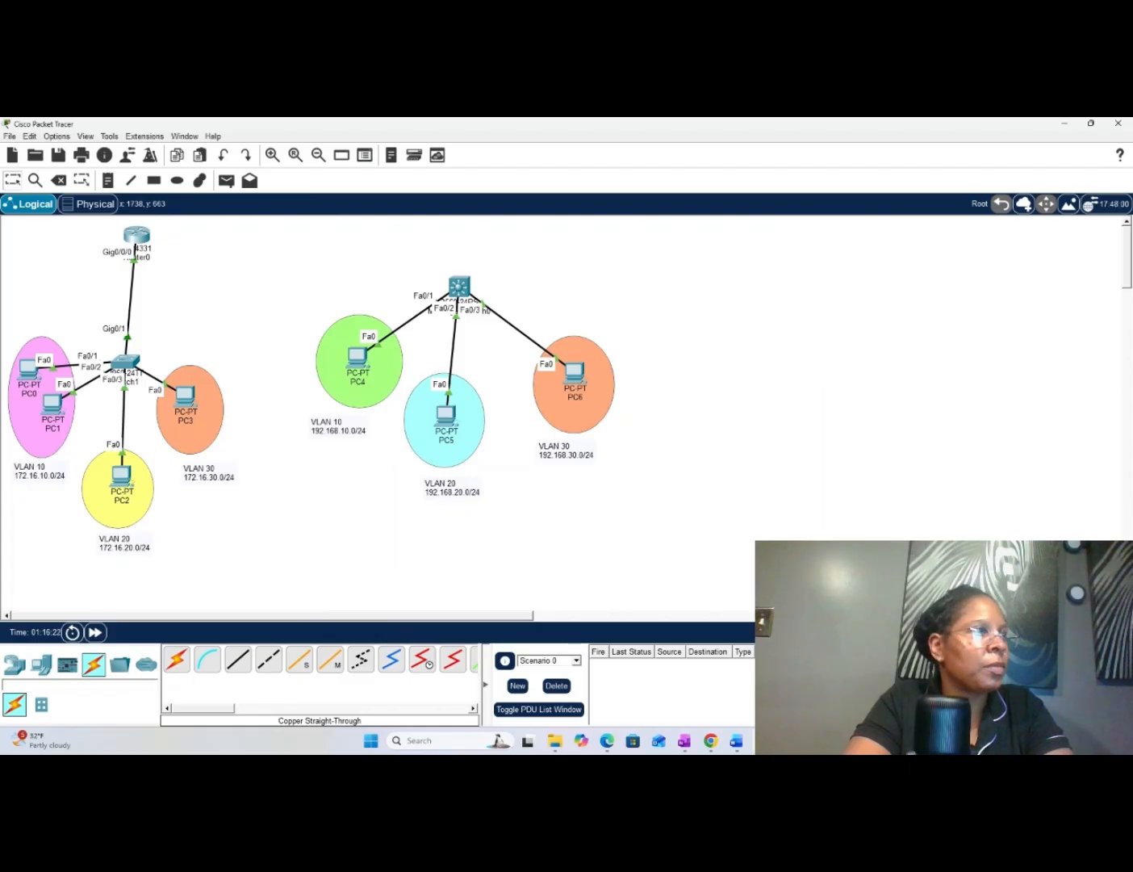
- In Simulation mode, ping 172.16.30.2 from PC0's command prompt and minimize the PC0 window
key("shift+s")
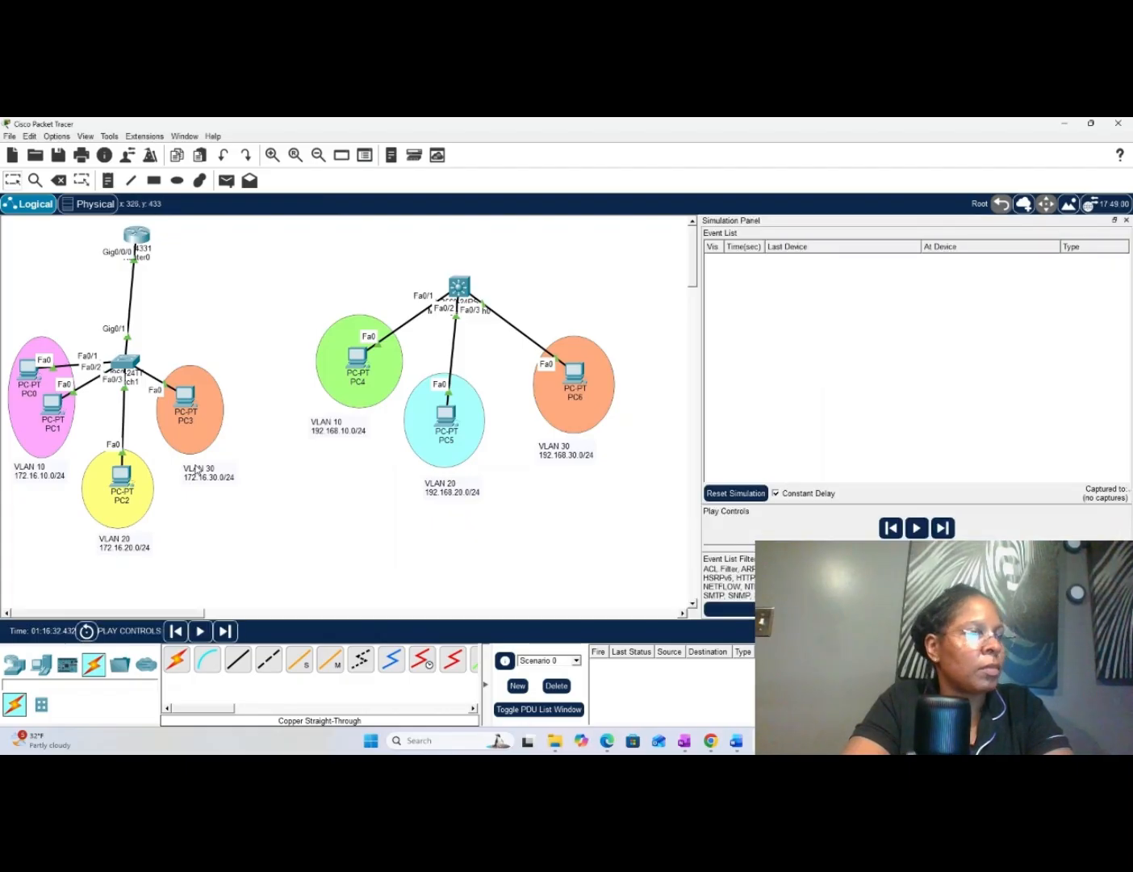
mouse_move(764, 742)
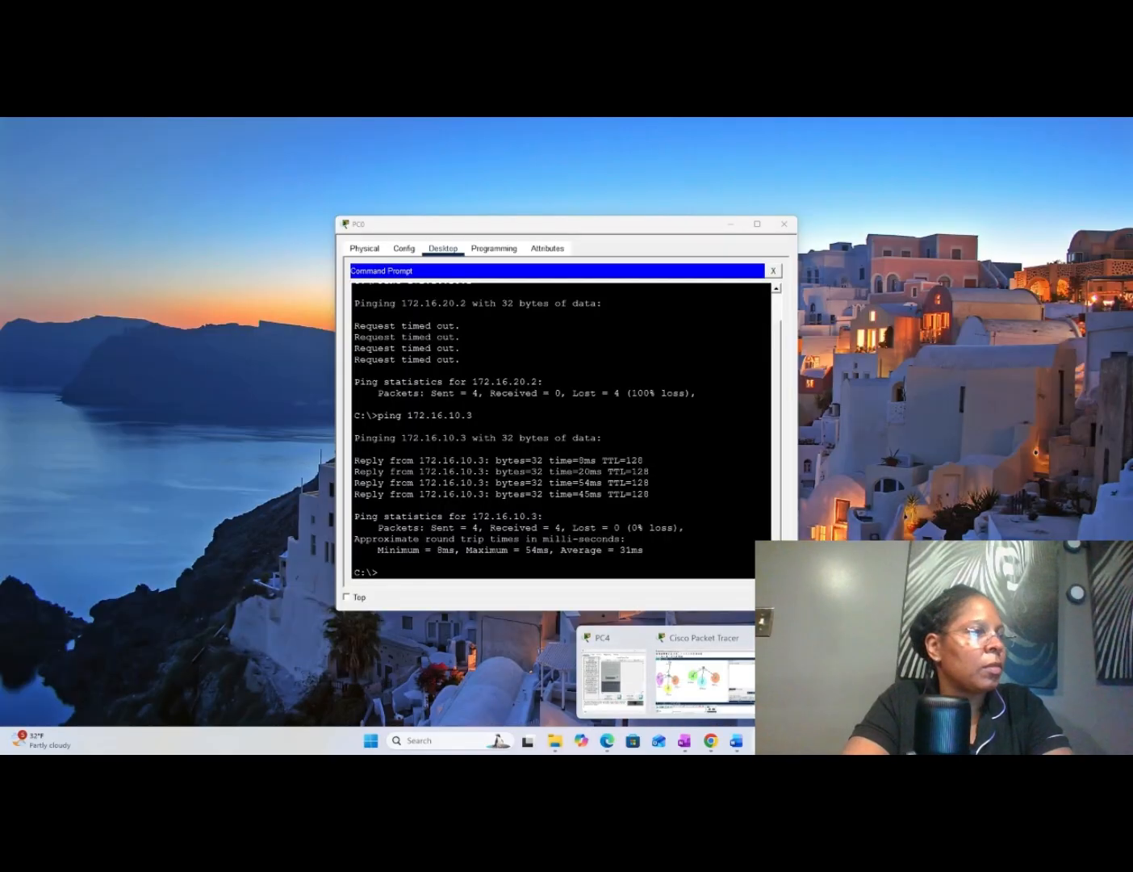
left_click(824, 682)
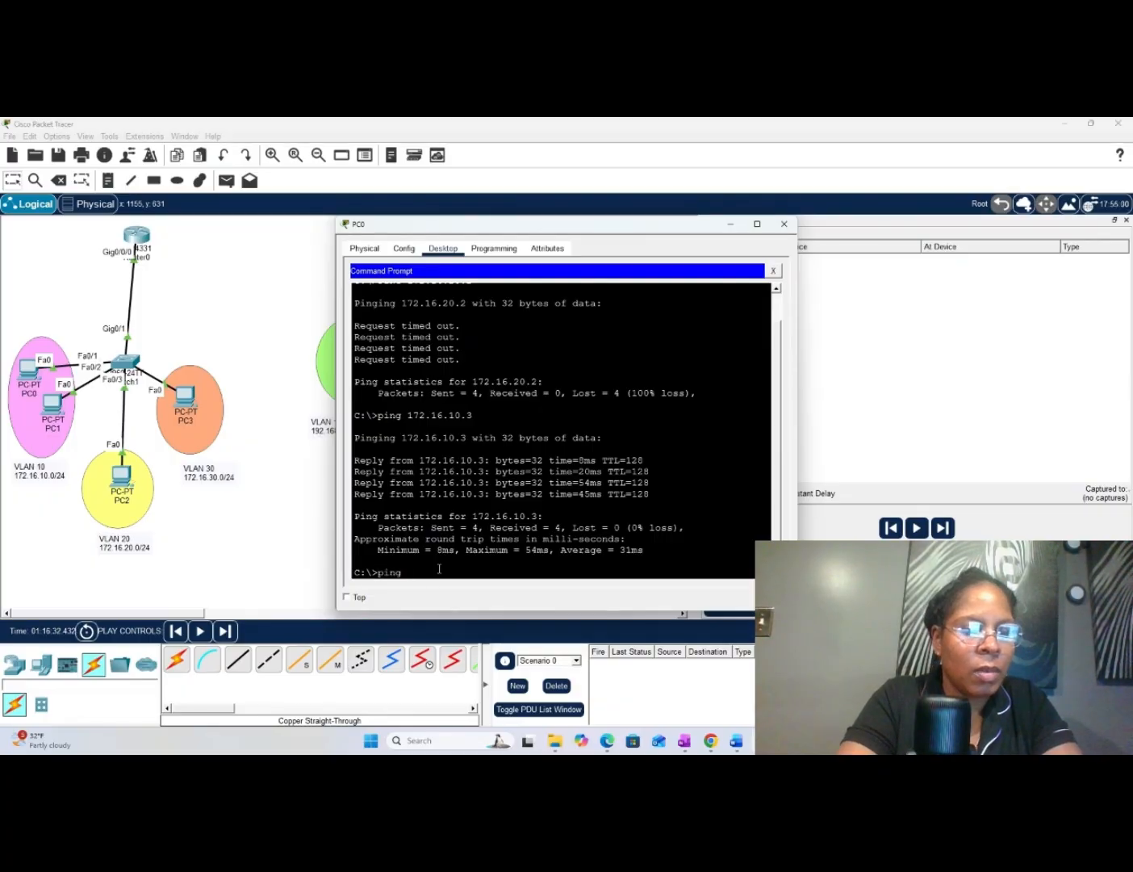
type("172")
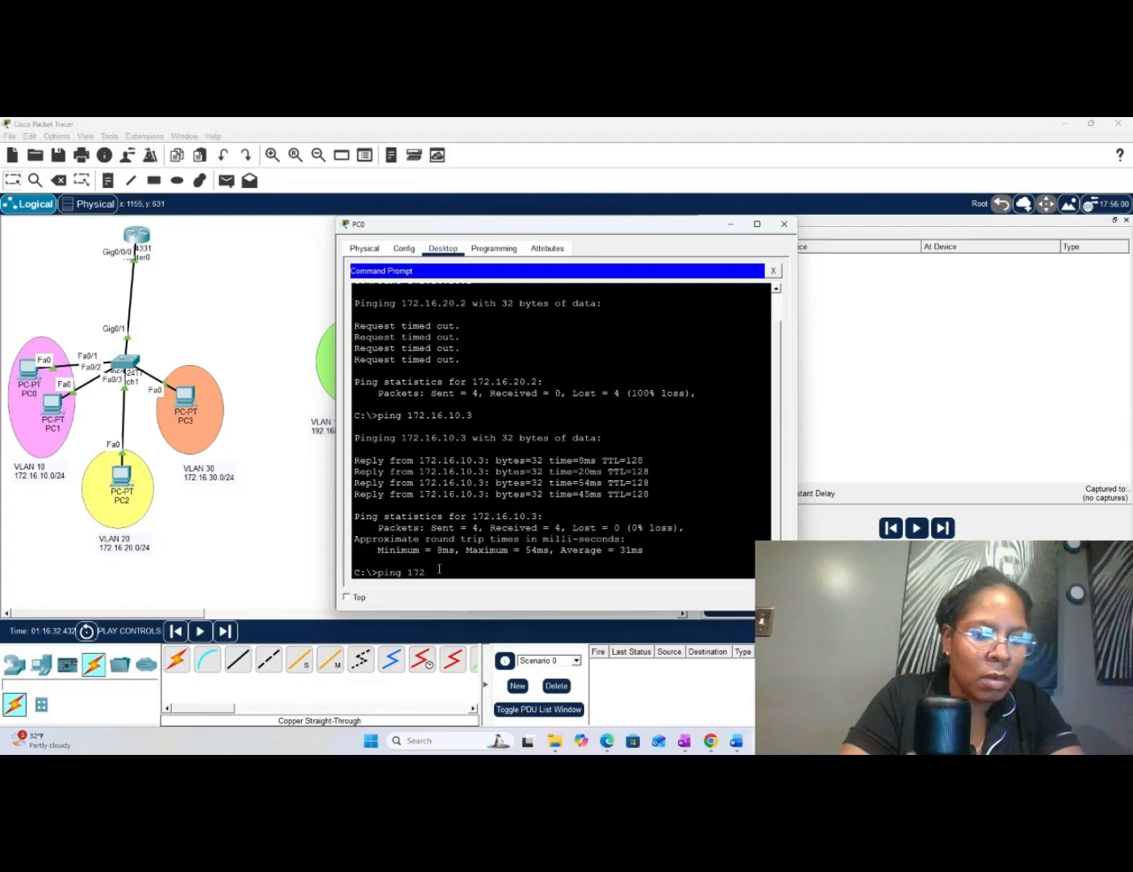
type(".16")
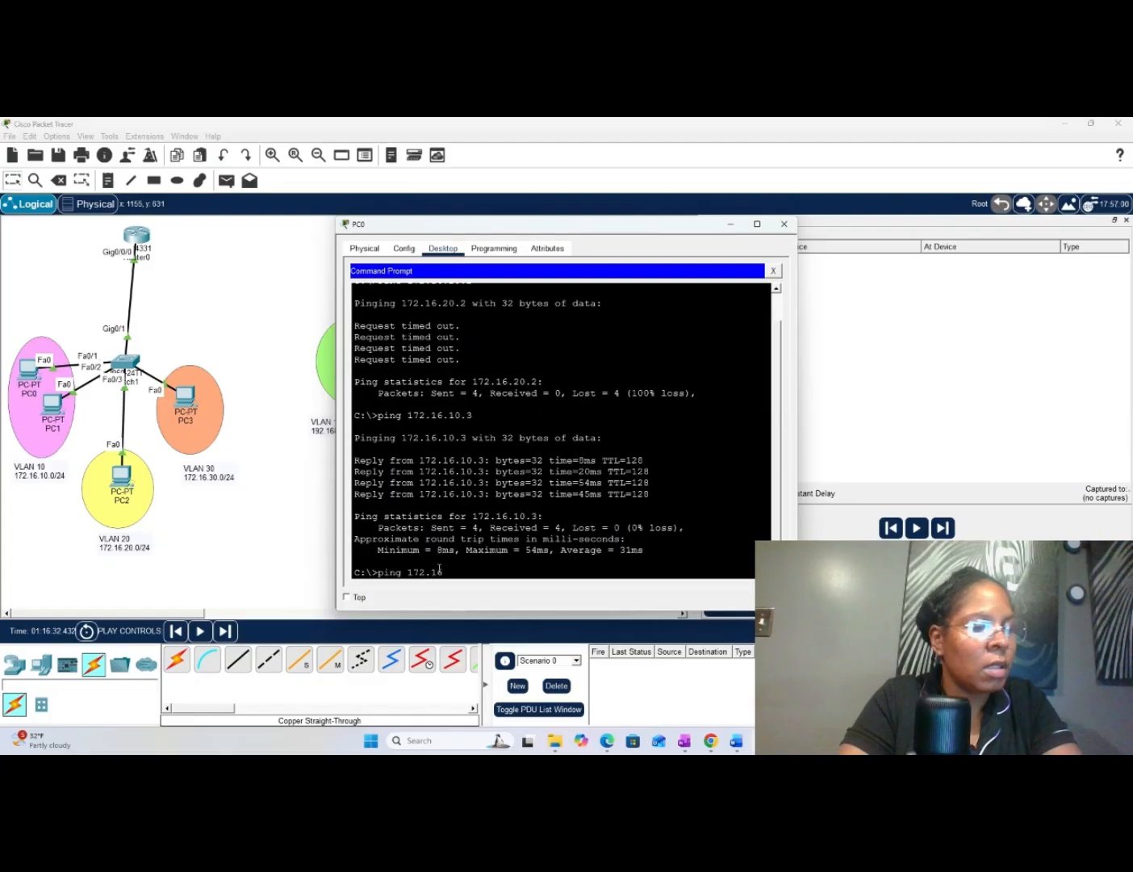
type(".3")
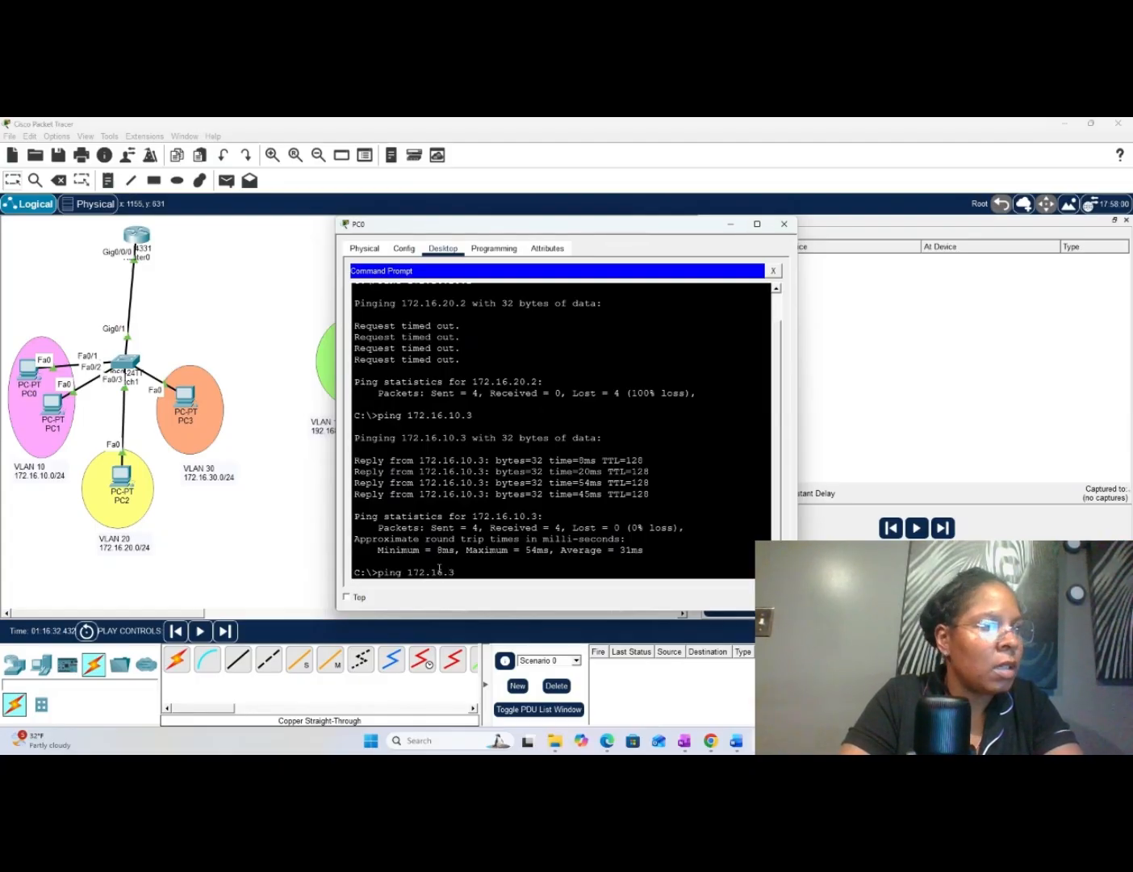
type("0.2")
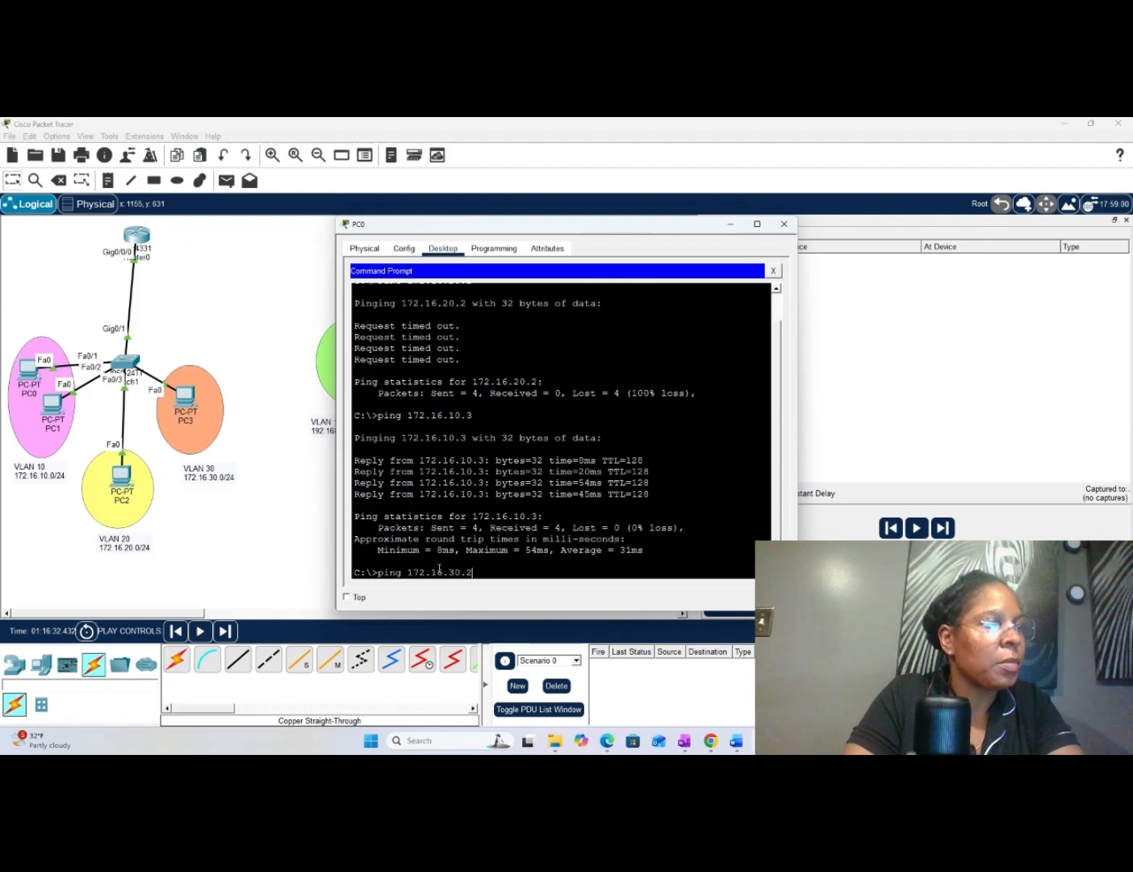
key("Return")
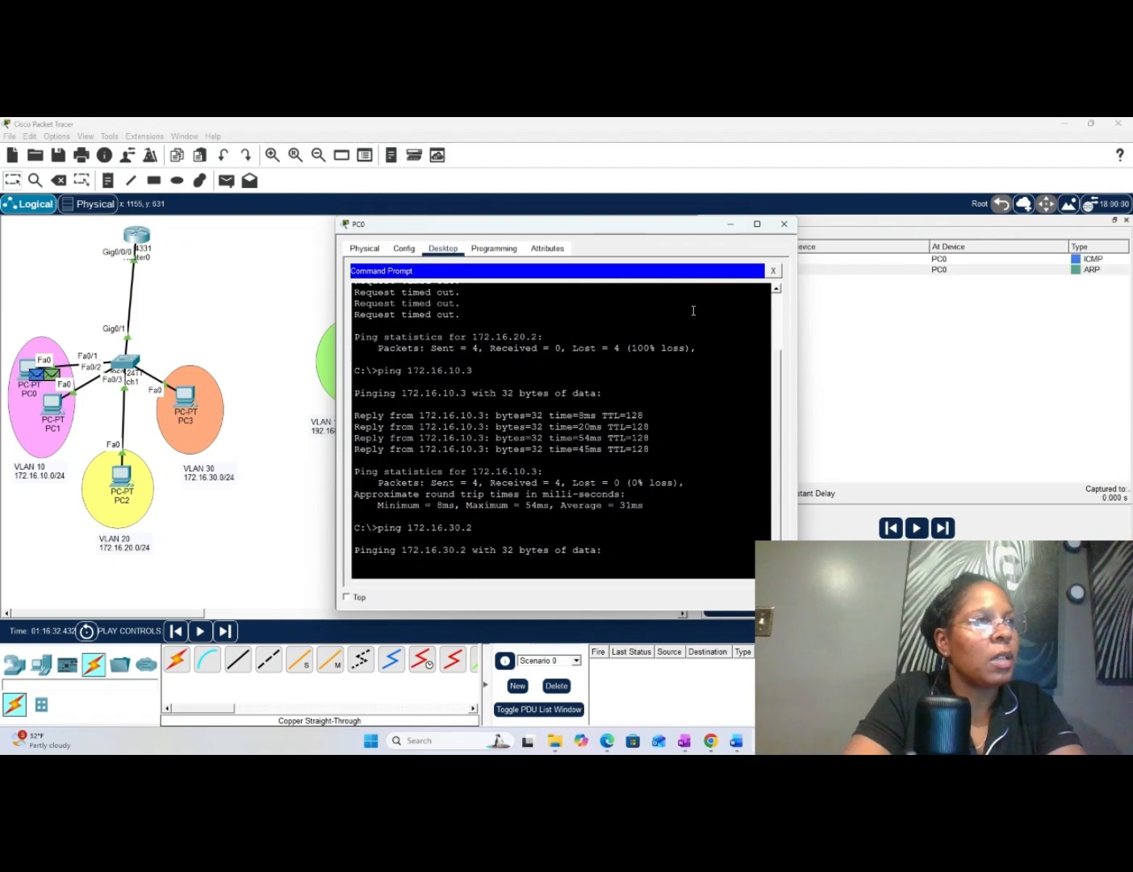
left_click(730, 224)
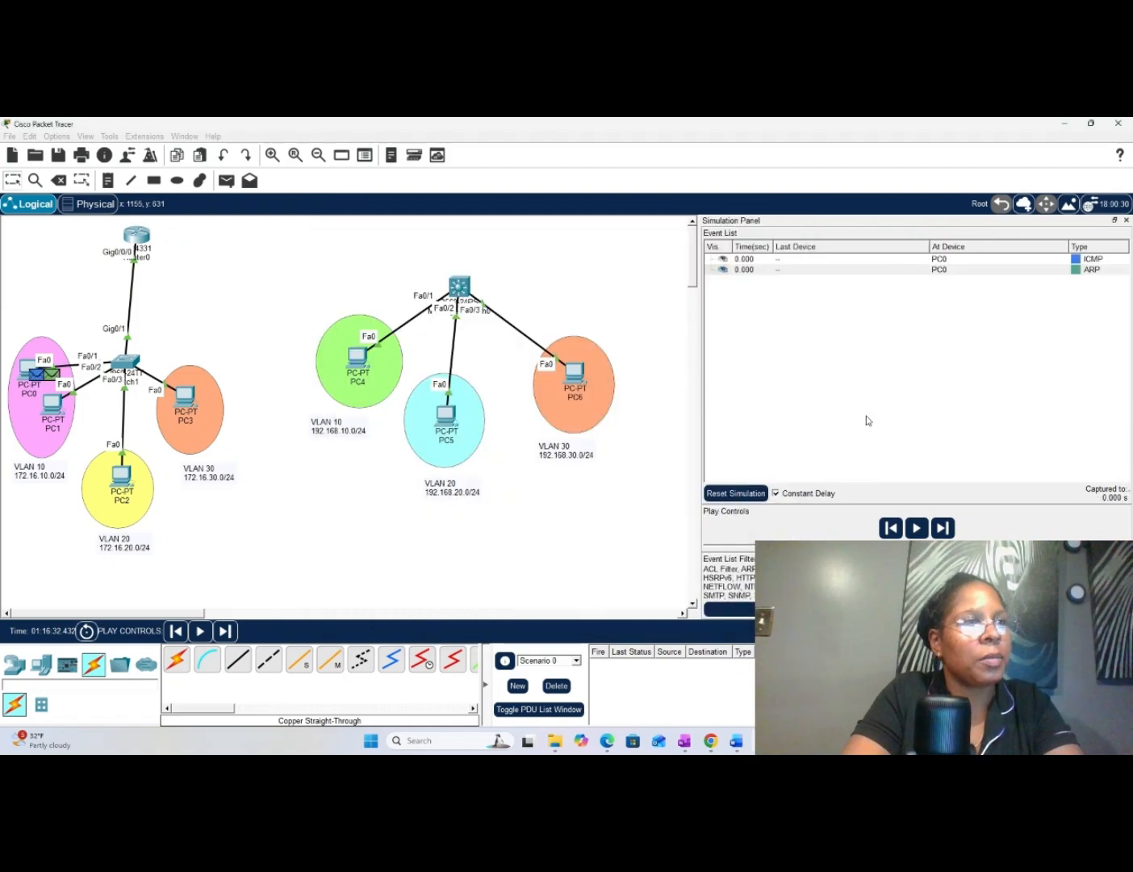
- Play the simulated ping to 172.16.30.2, advance through its events, and switch back to Realtime mode
left_click(918, 528)
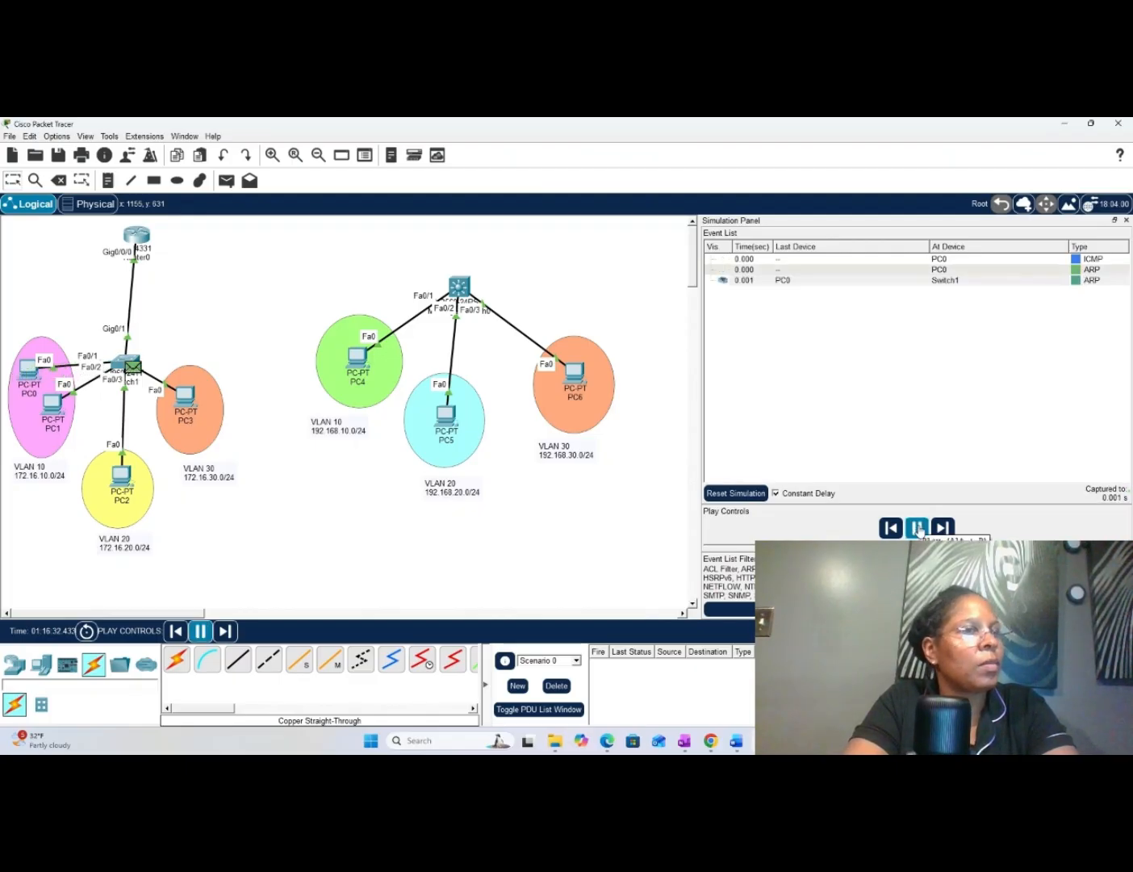
left_click(943, 528)
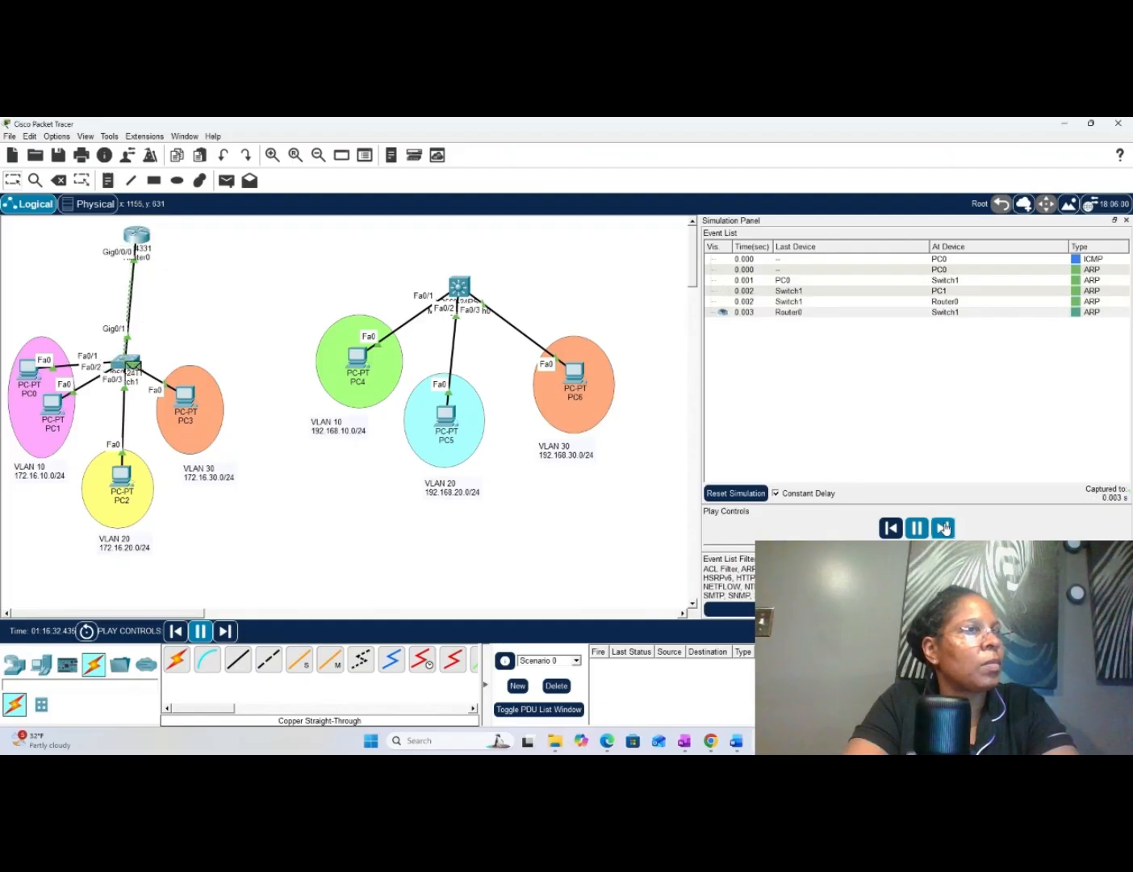
left_click(943, 528)
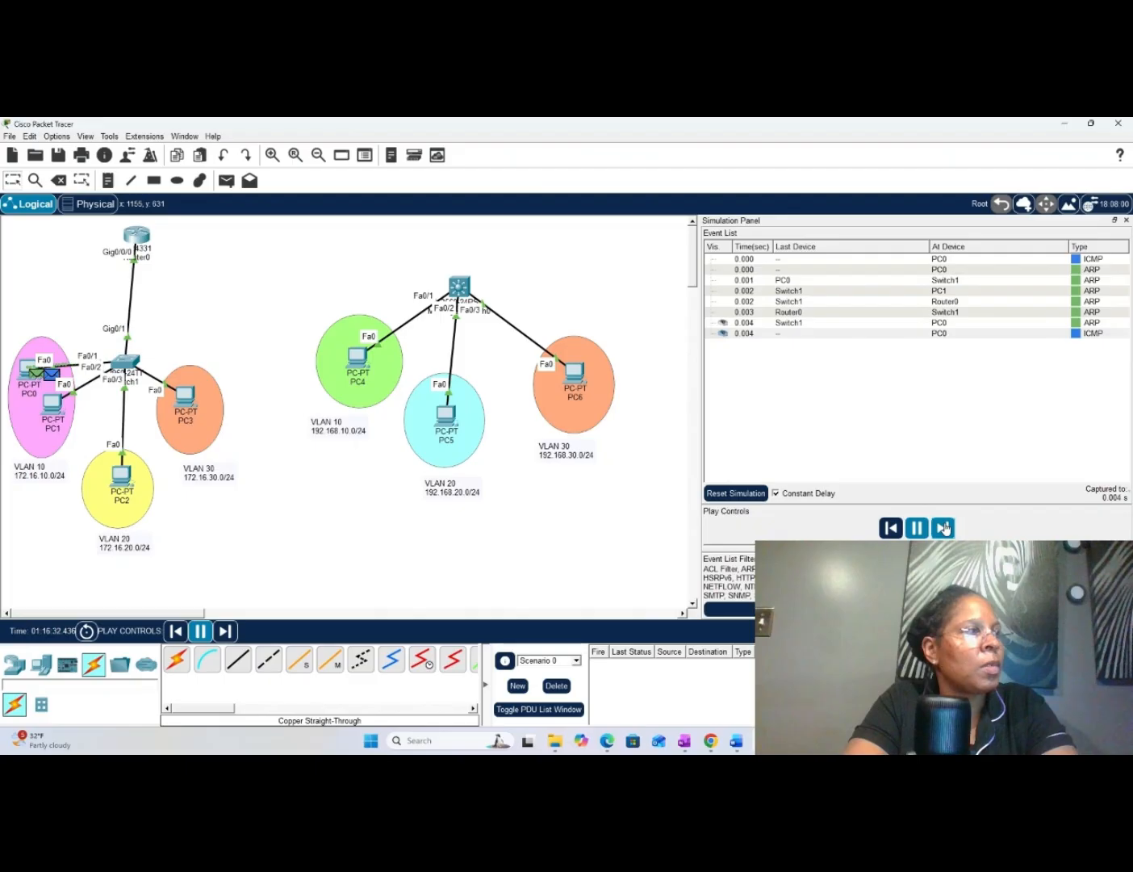
left_click(943, 528)
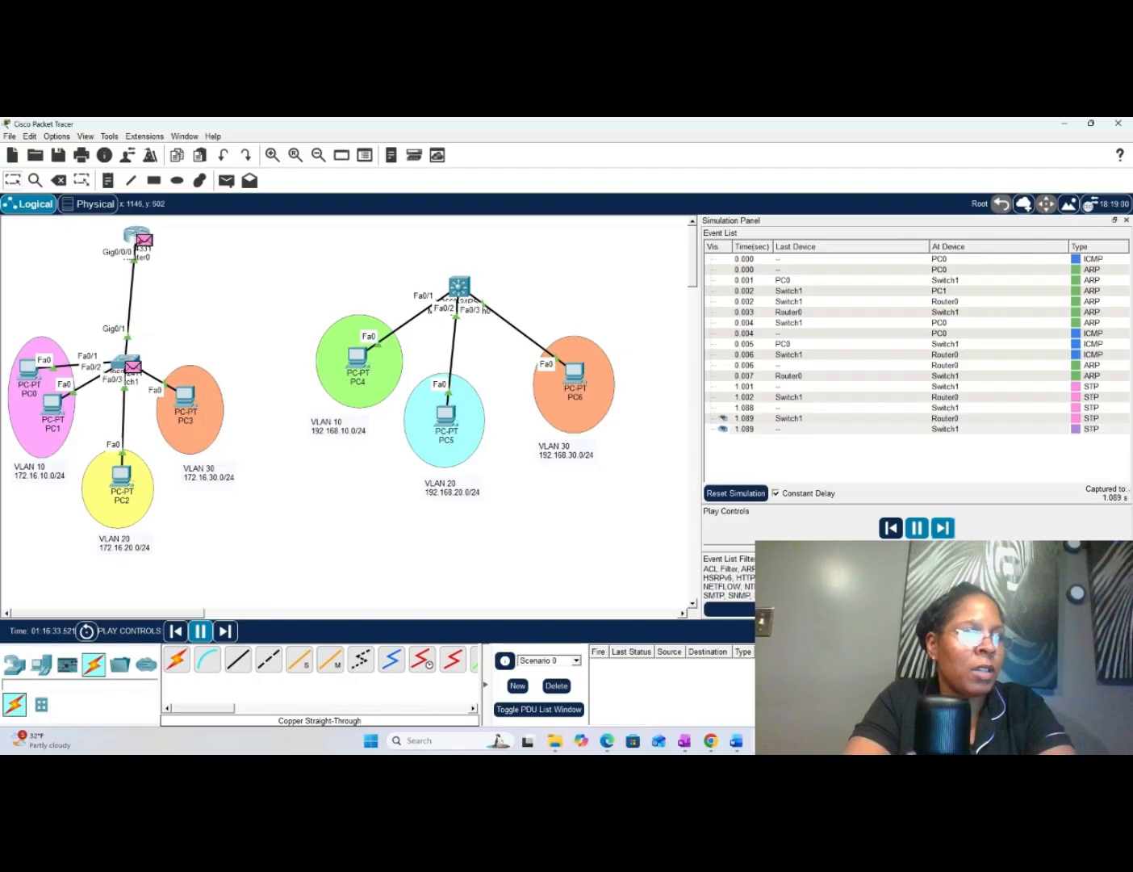
key("shift+r")
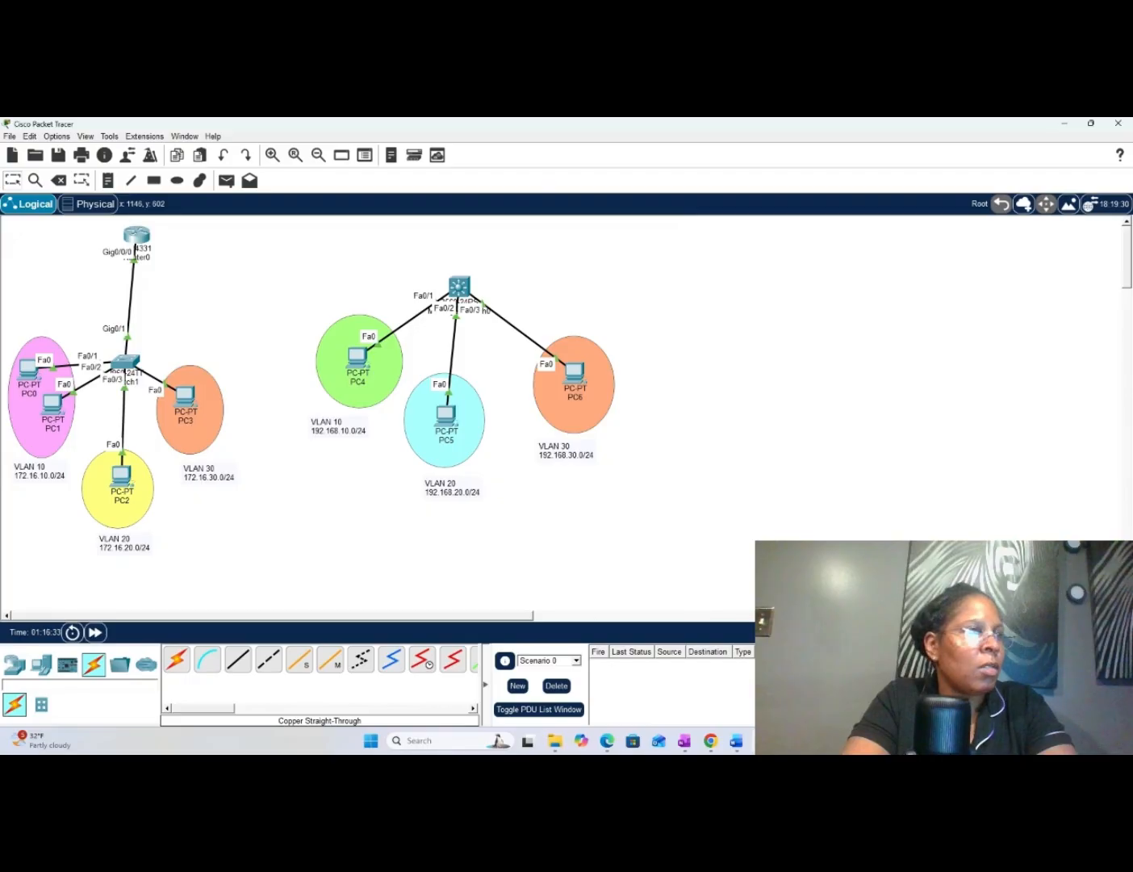
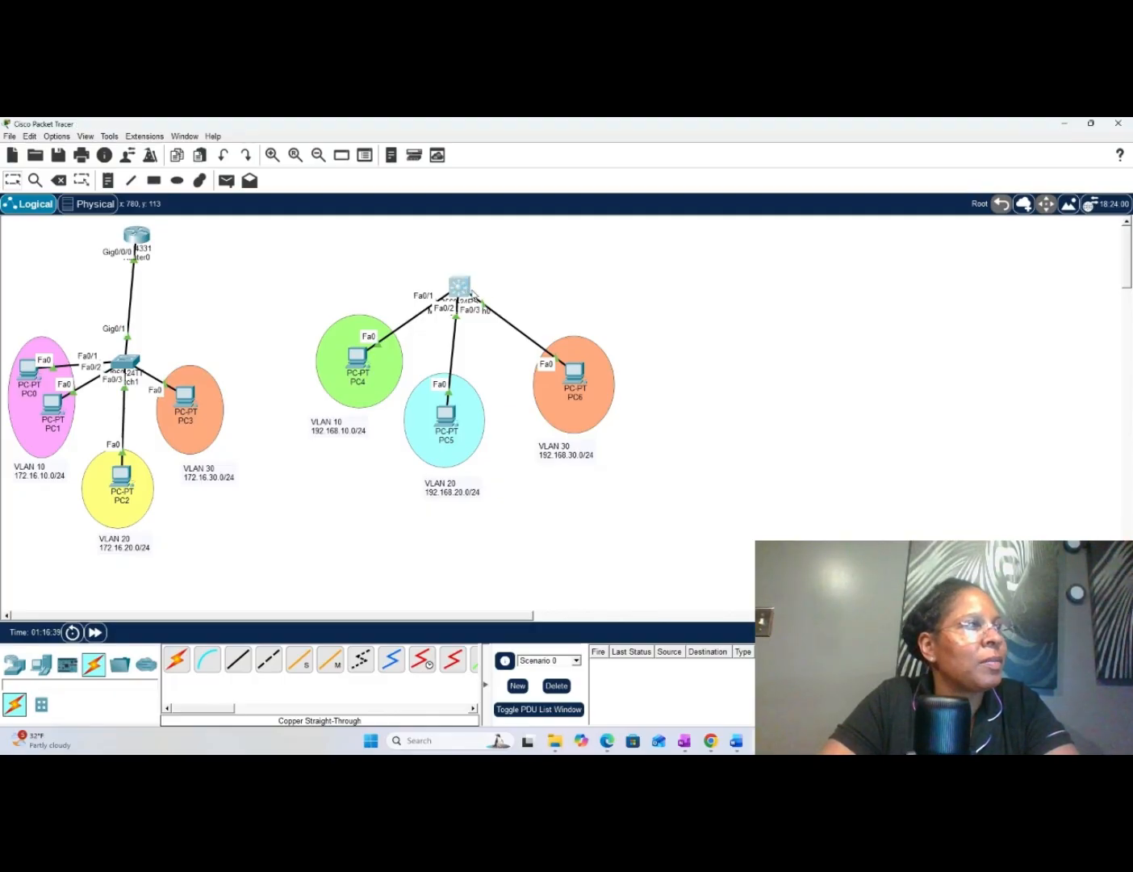
- Open the command line of Multilayer Switch0 and decline the initial configuration dialog with "no"
left_click(467, 289)
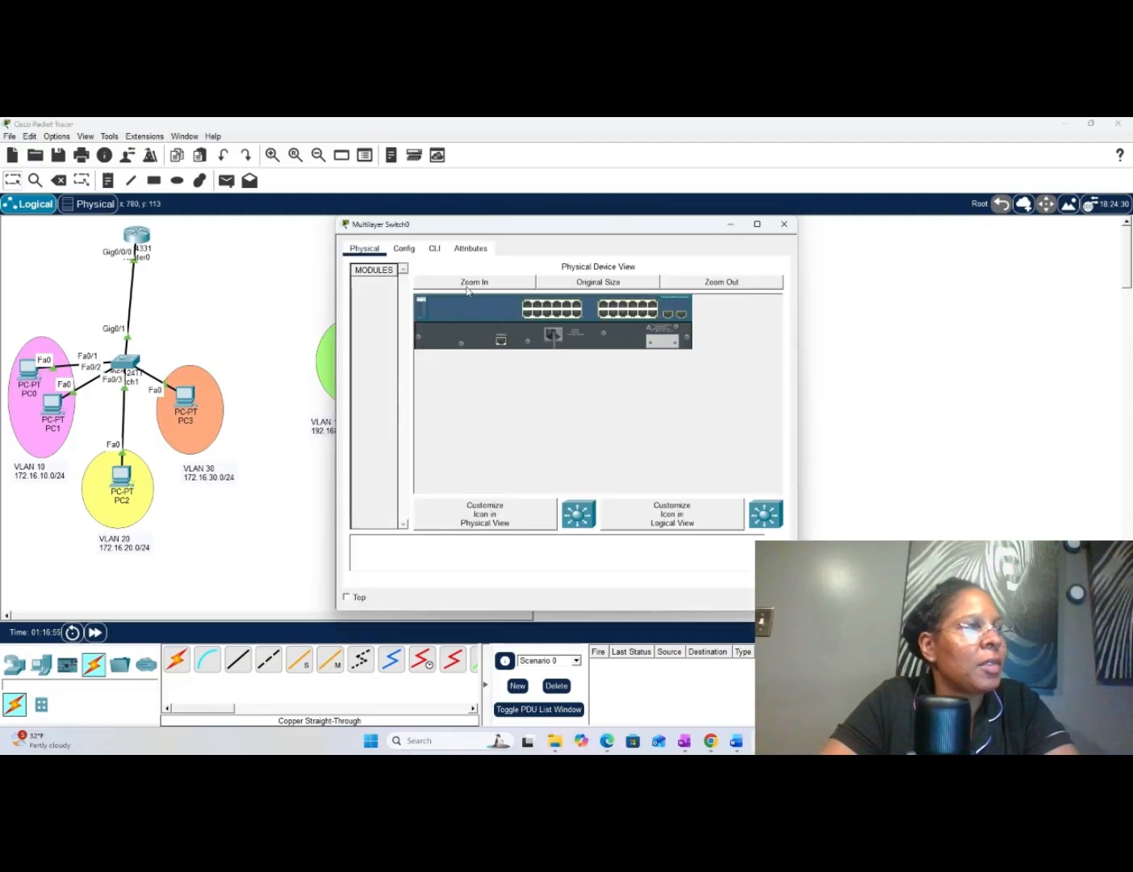
left_click(435, 249)
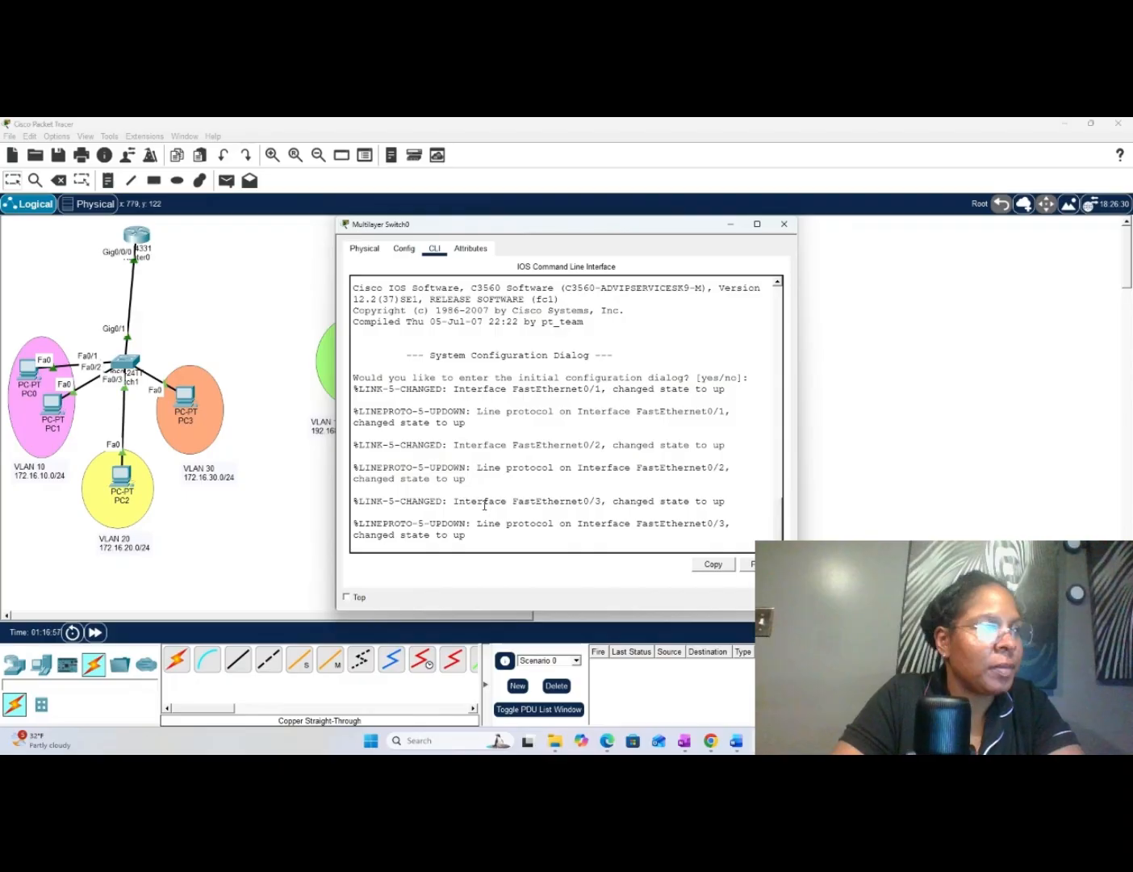
key("Return")
key("Return")
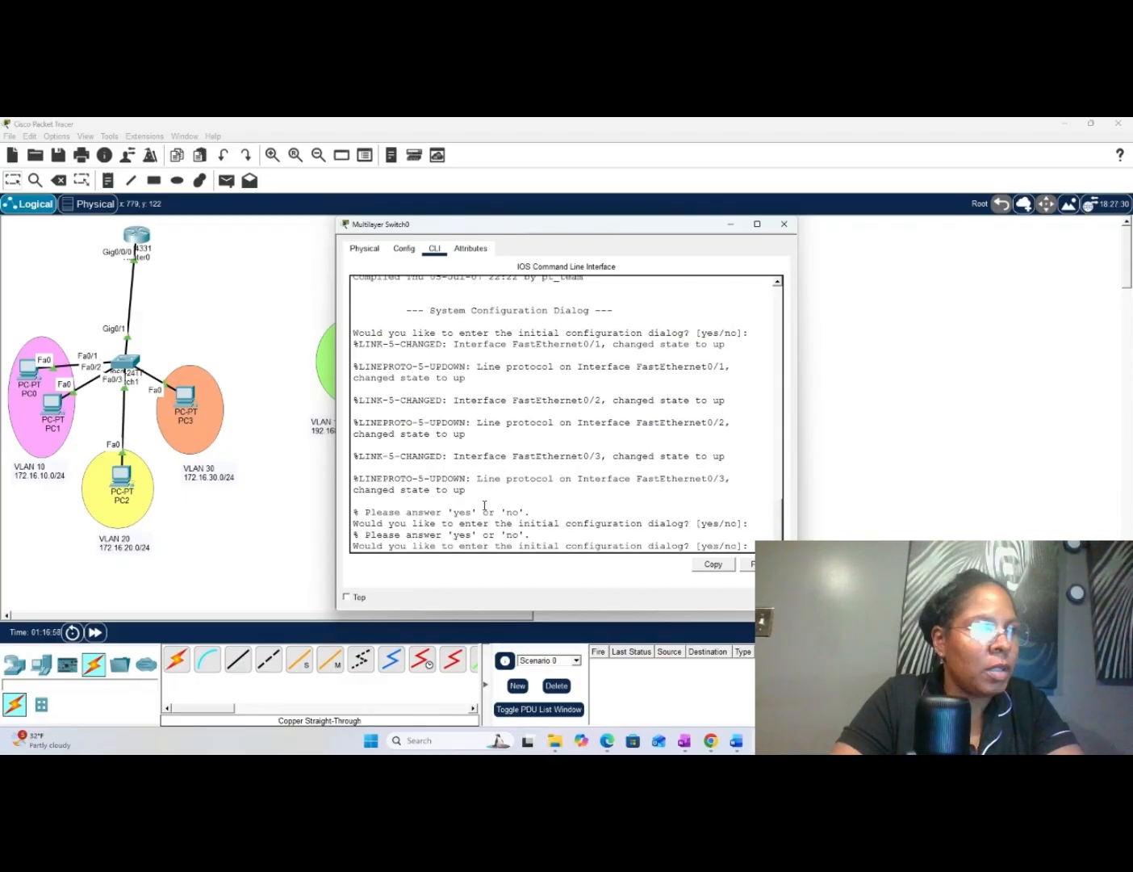
type("no")
- Enter privileged mode on Multilayer Switch0 and go into global configuration mode with "conf t"
key("Return")
key("Return")
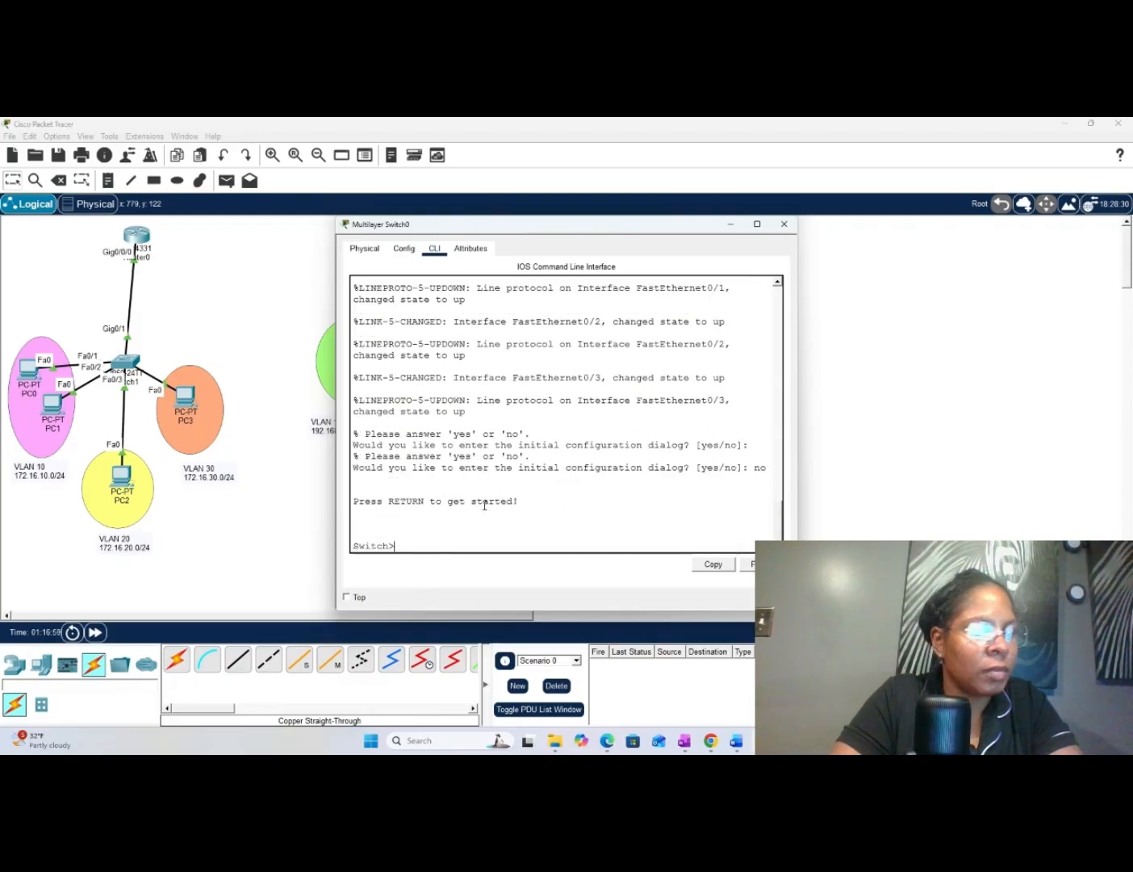
key("Return")
key("Return")
type("en")
key("Return")
key("Return")
key("Return")
key("Return")
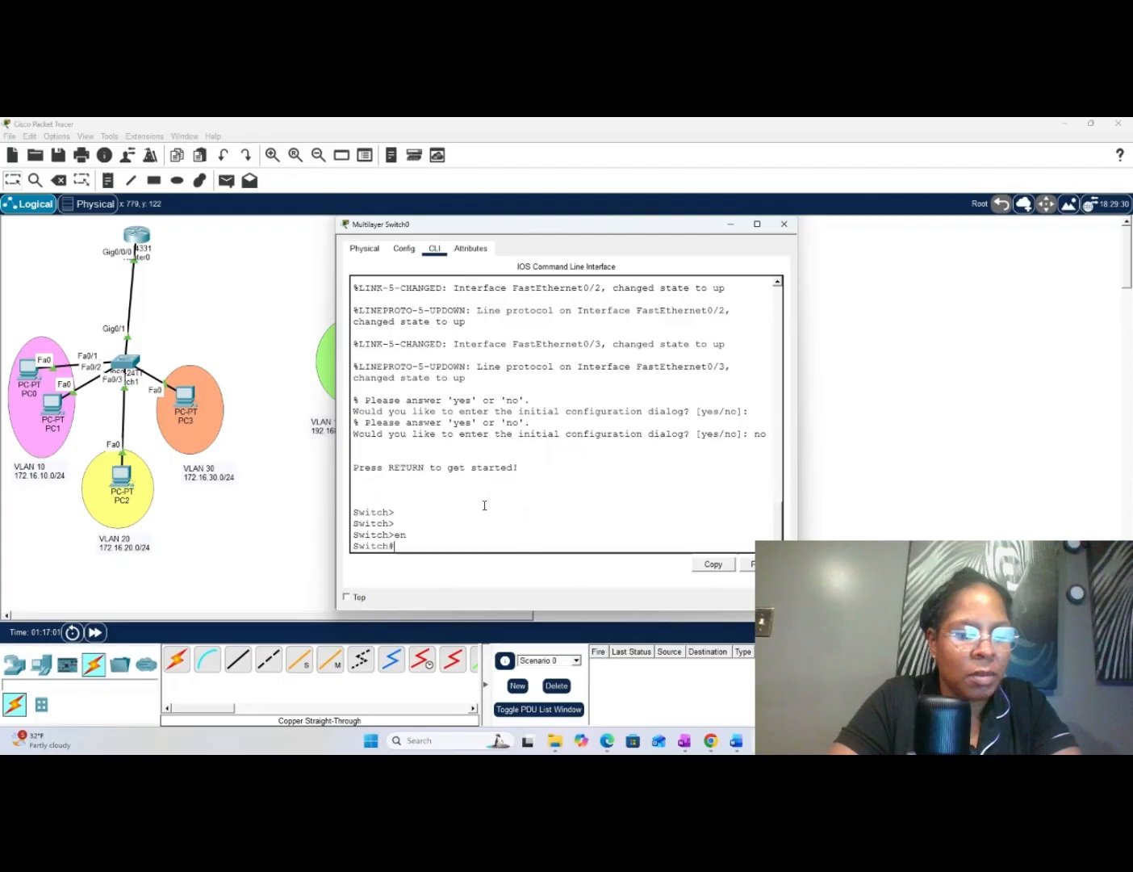
type("conf t")
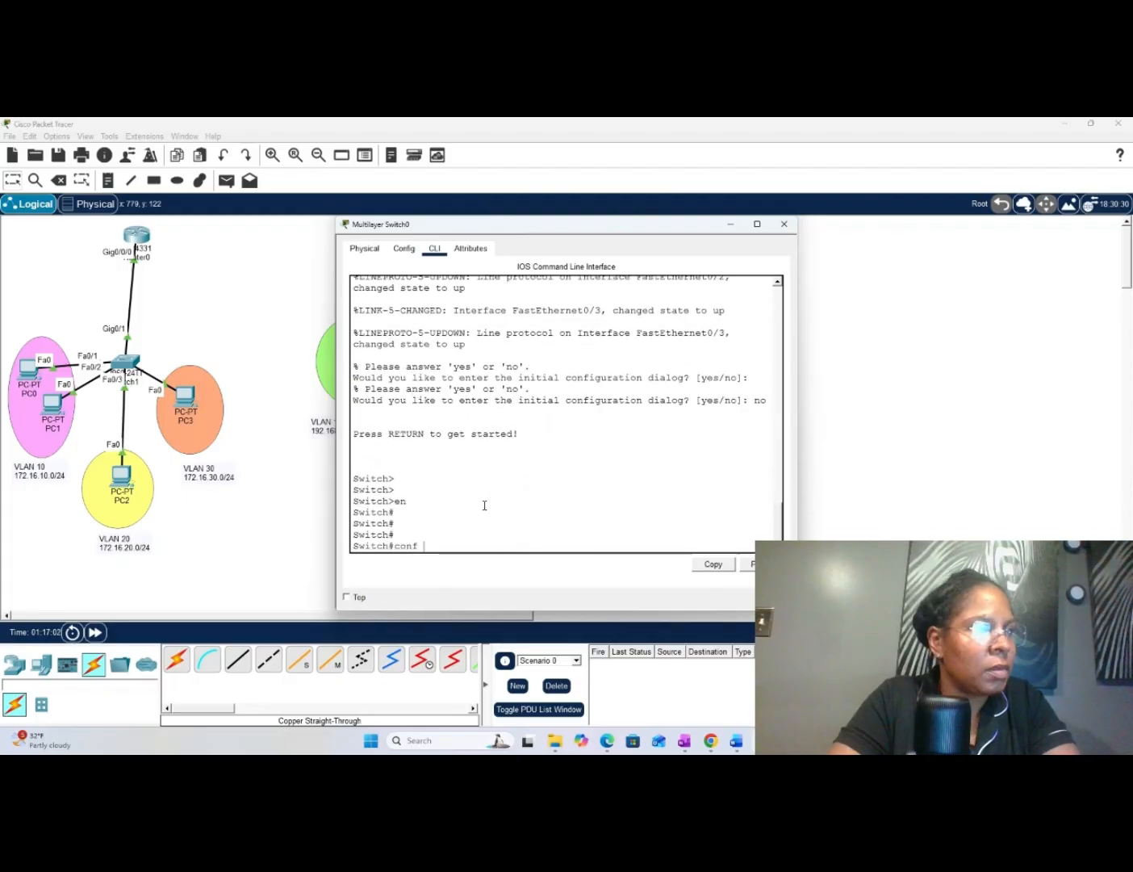
key("Return")
key("Return")
key("Return")
key("Return")
key("Return")
key("Return")
key("Return")
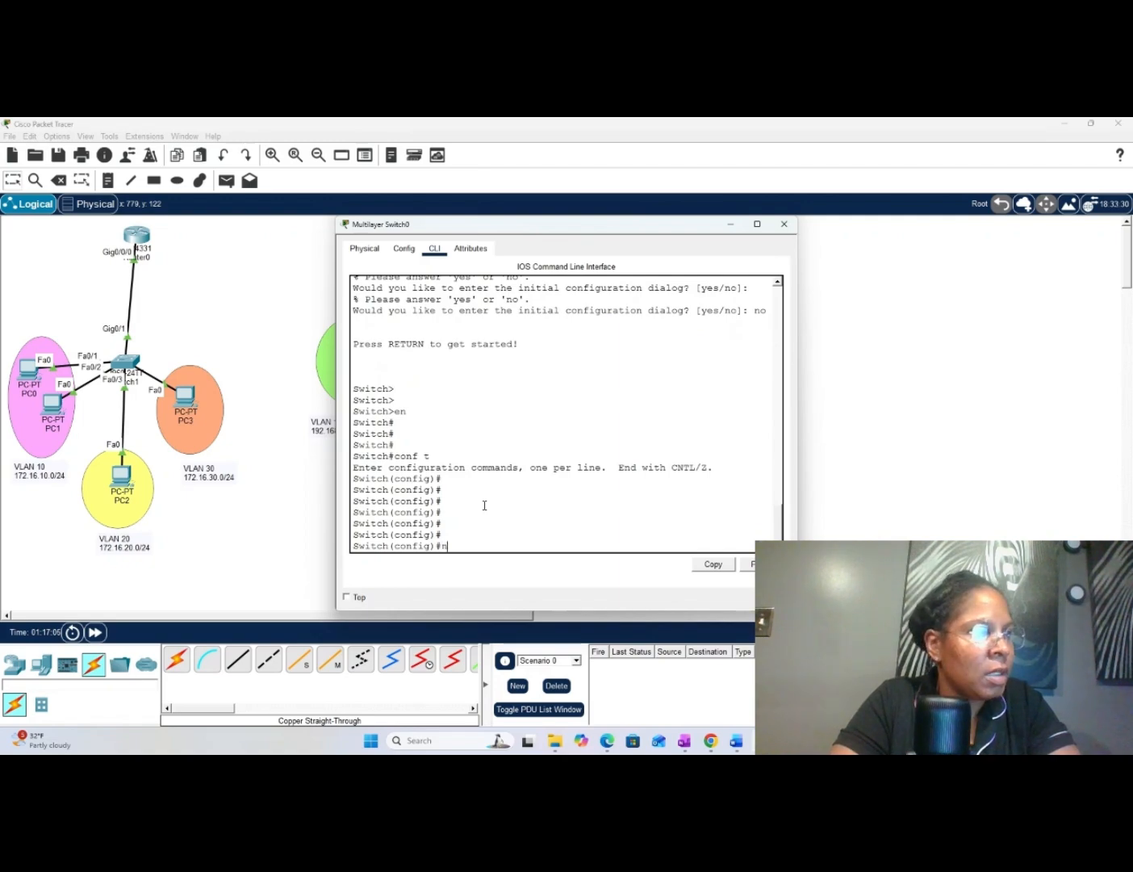
type("h")
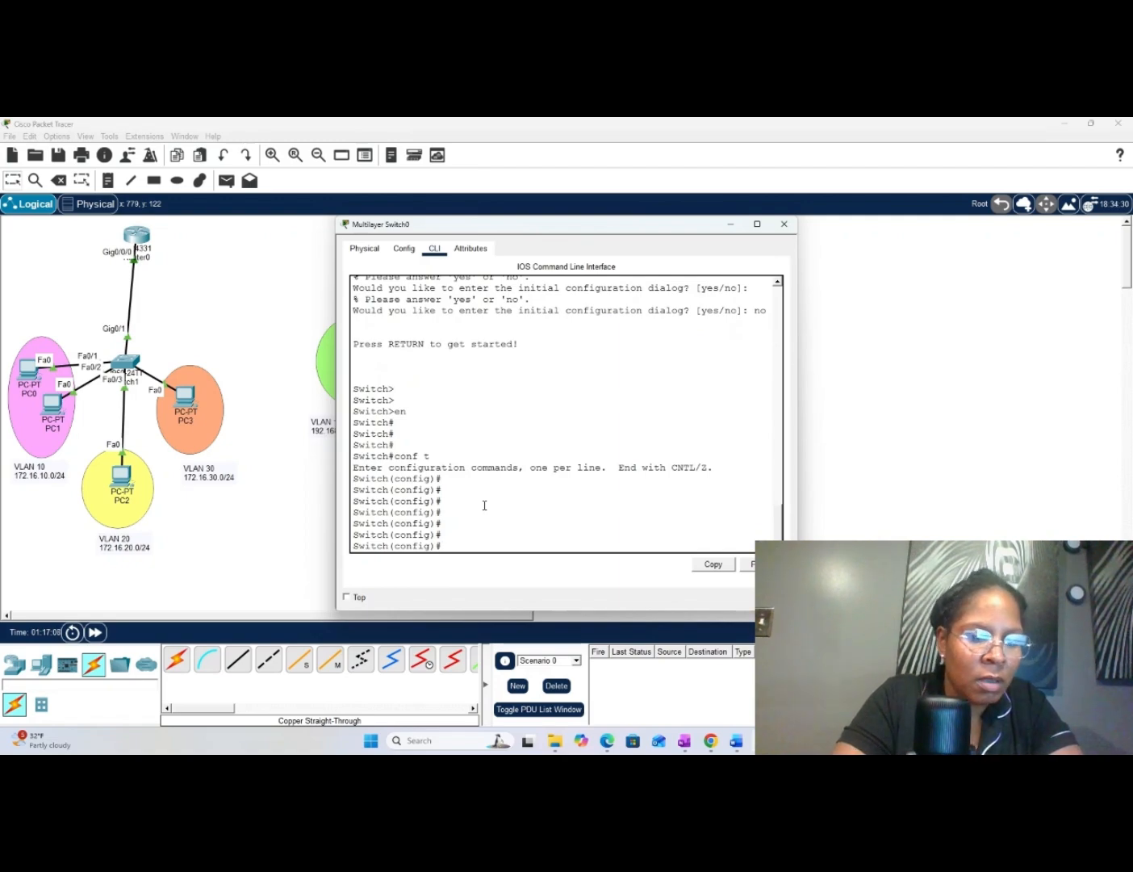
type("ostn")
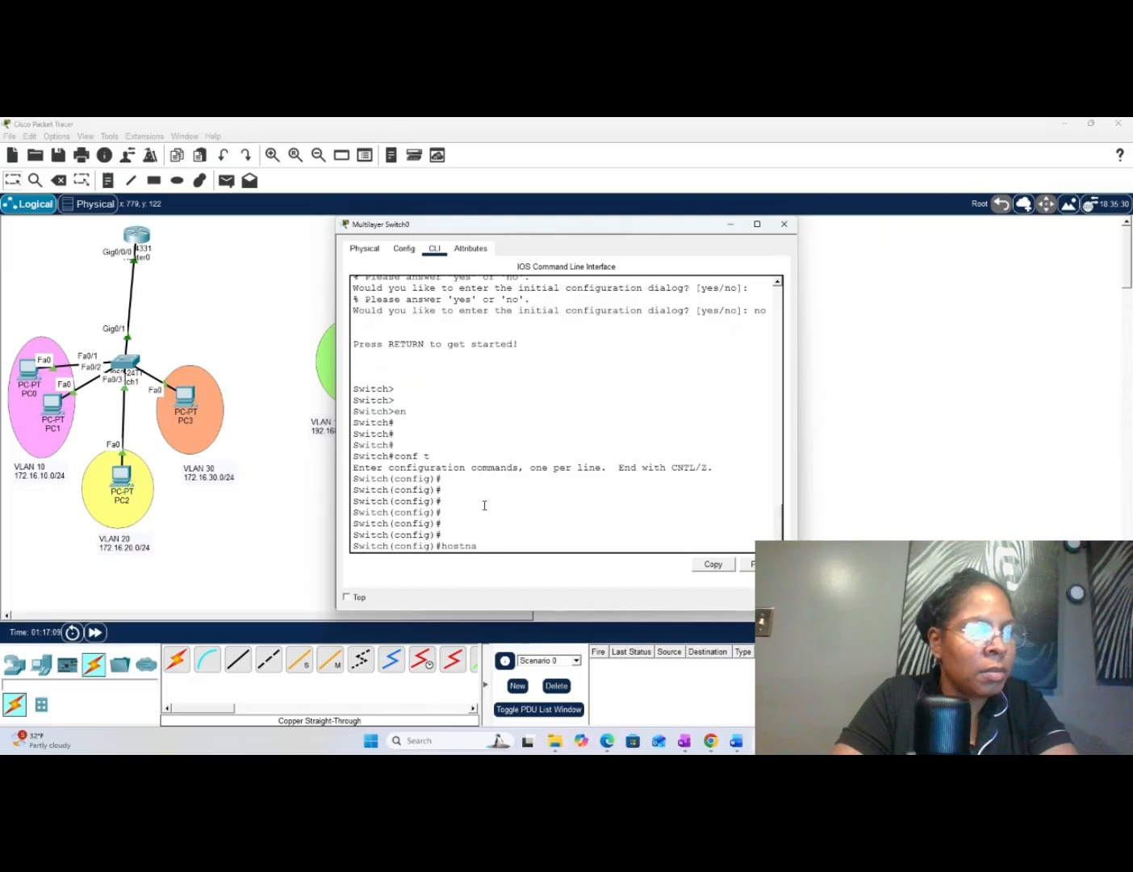
type("a")
key("Tab")
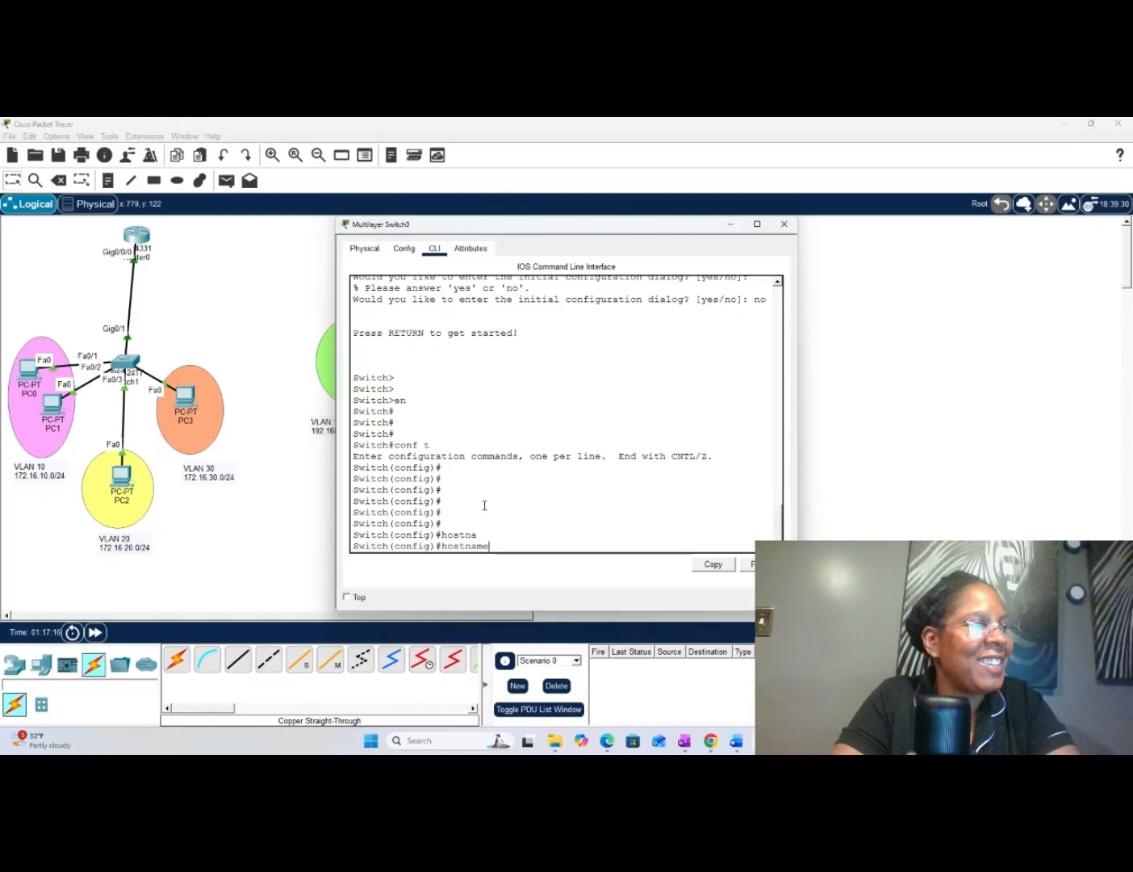
key("BackSpace")
key("BackSpace")
key("BackSpace")
key("BackSpace")
key("BackSpace")
key("BackSpace")
key("BackSpace")
key("BackSpace")
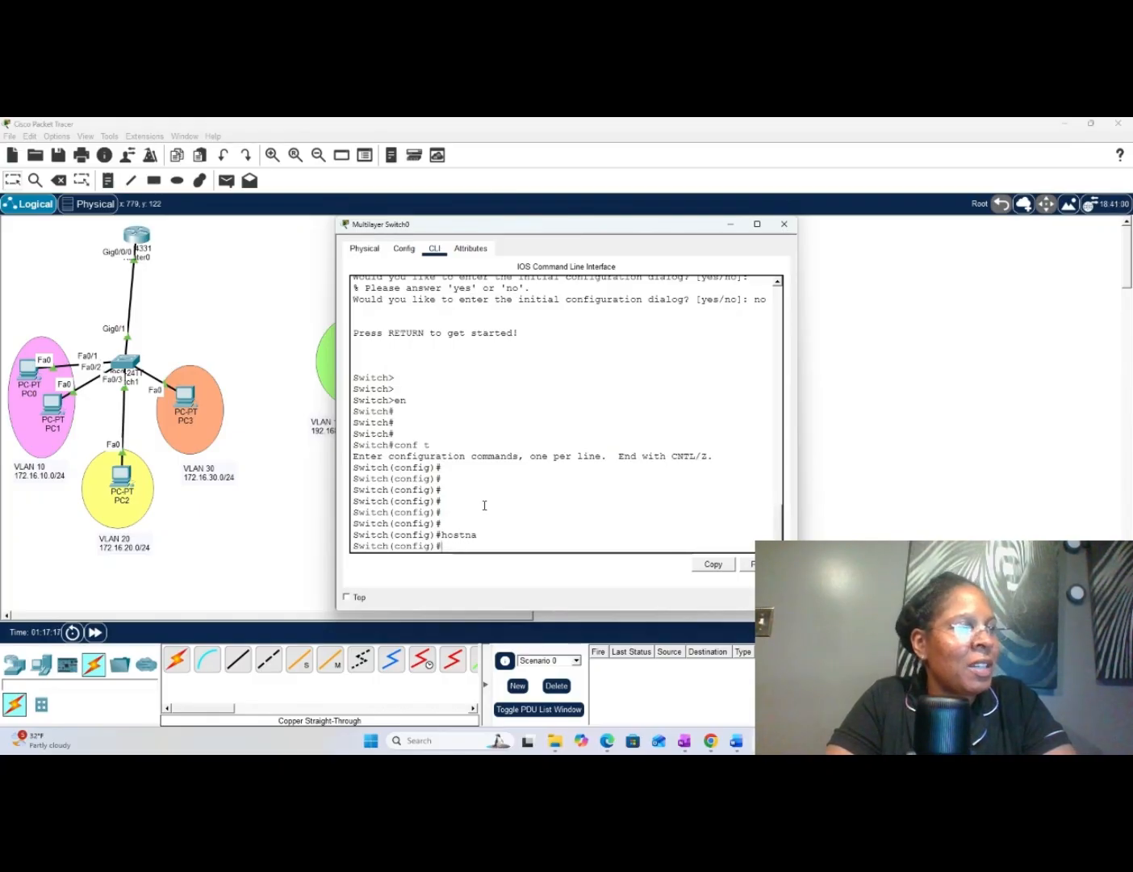
- Enable Layer 3 routing on Multilayer Switch0 with the "ip routing" command
type("i")
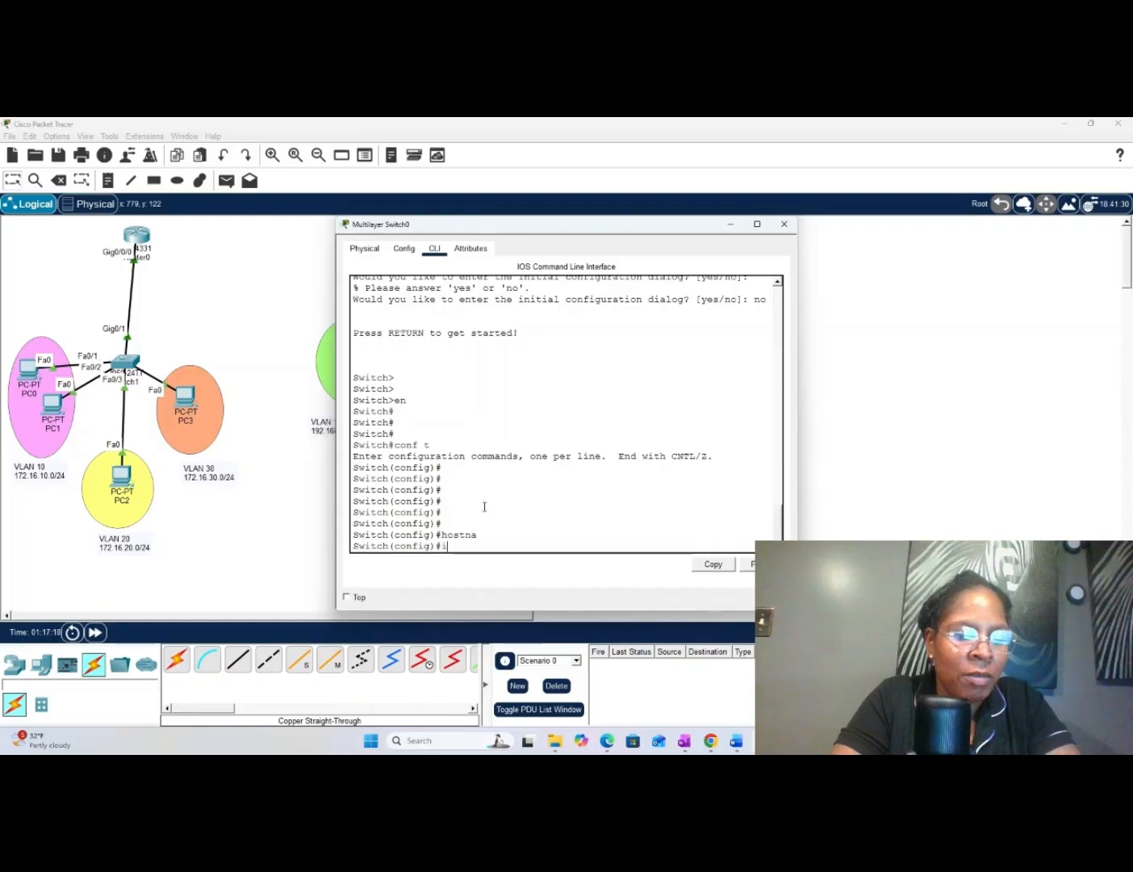
type("p routing")
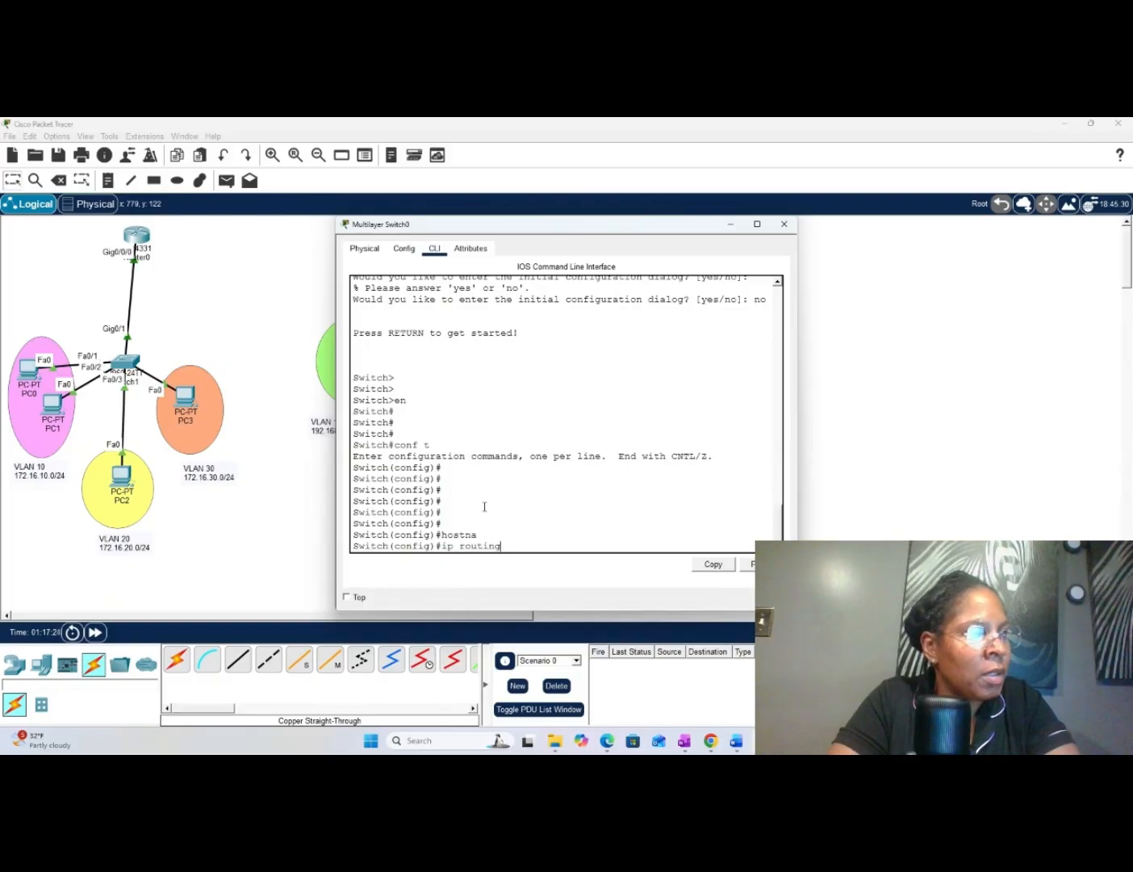
key("Return")
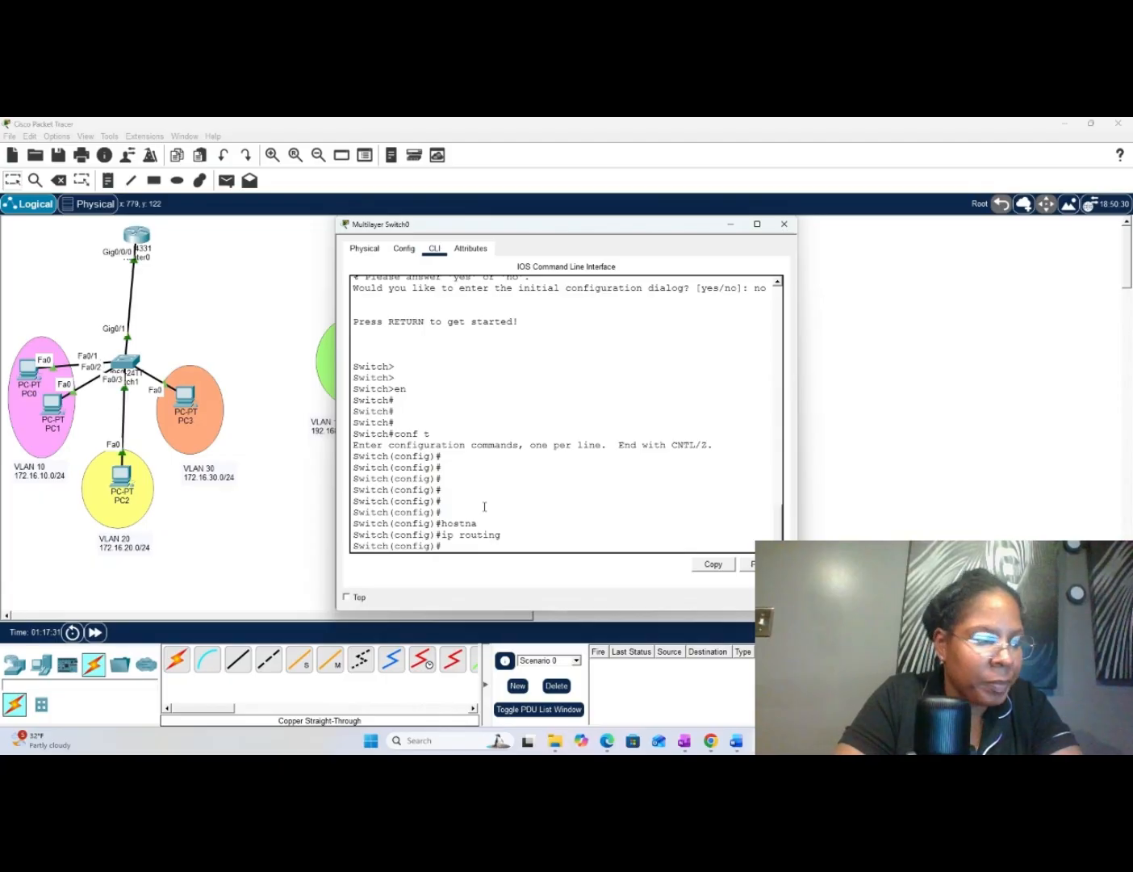
key("Return")
key("Return")
key("Return")
key("Return")
key("Return")
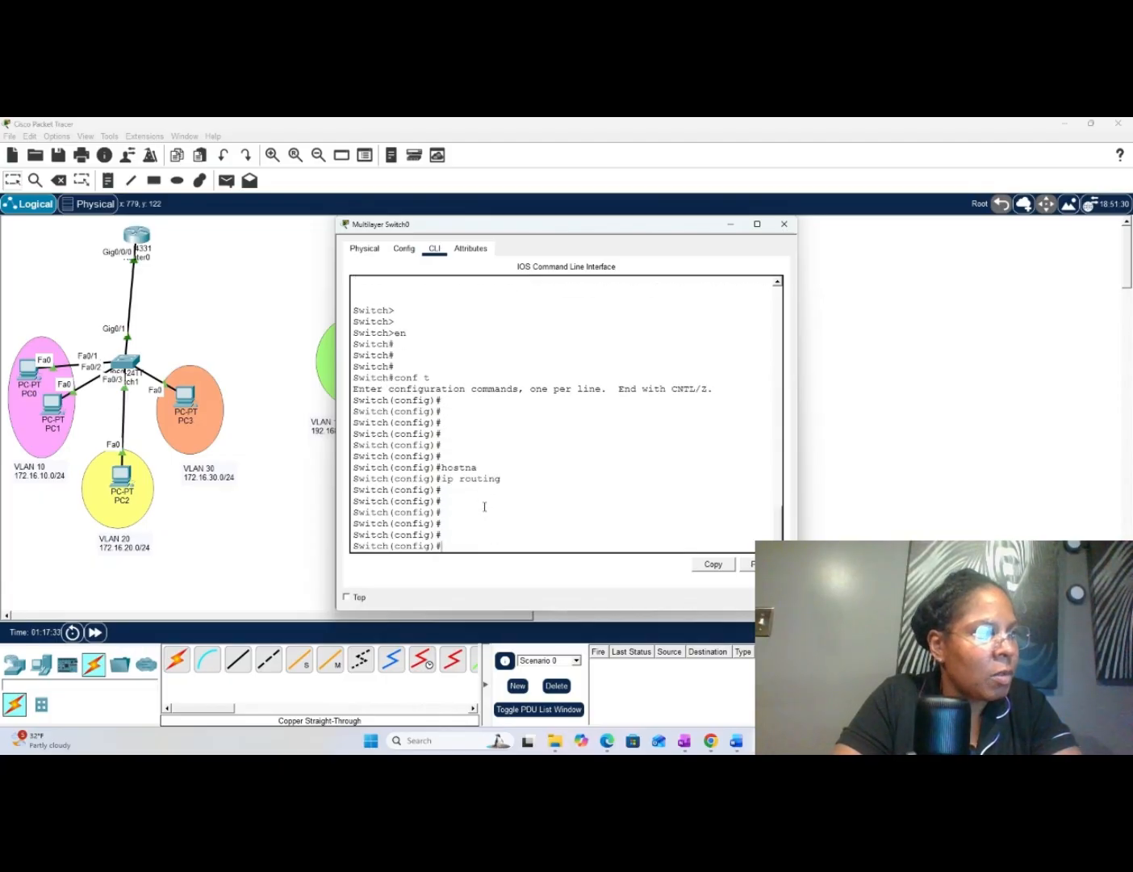
- Create VLAN 10 on Multilayer Switch0, name it HR, and exit back to global configuration mode
type("vlan")
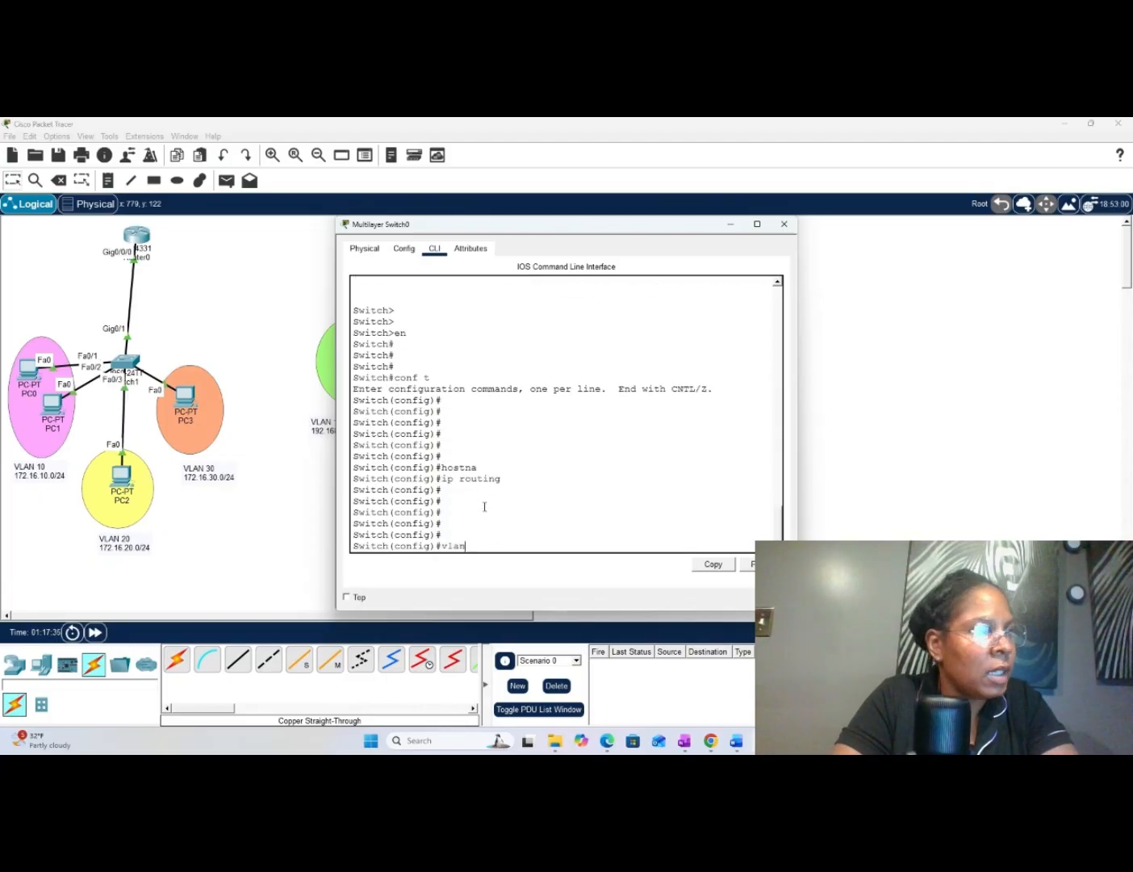
type(" 10")
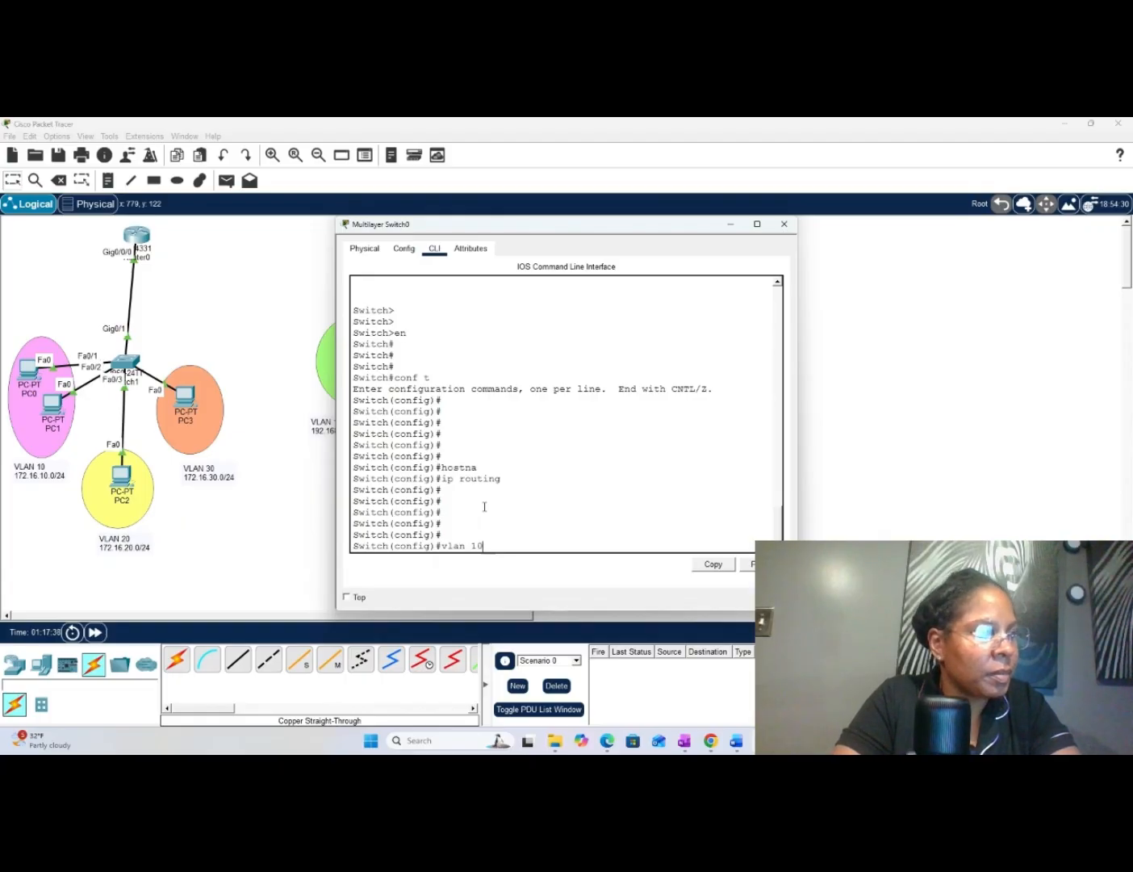
key("Return")
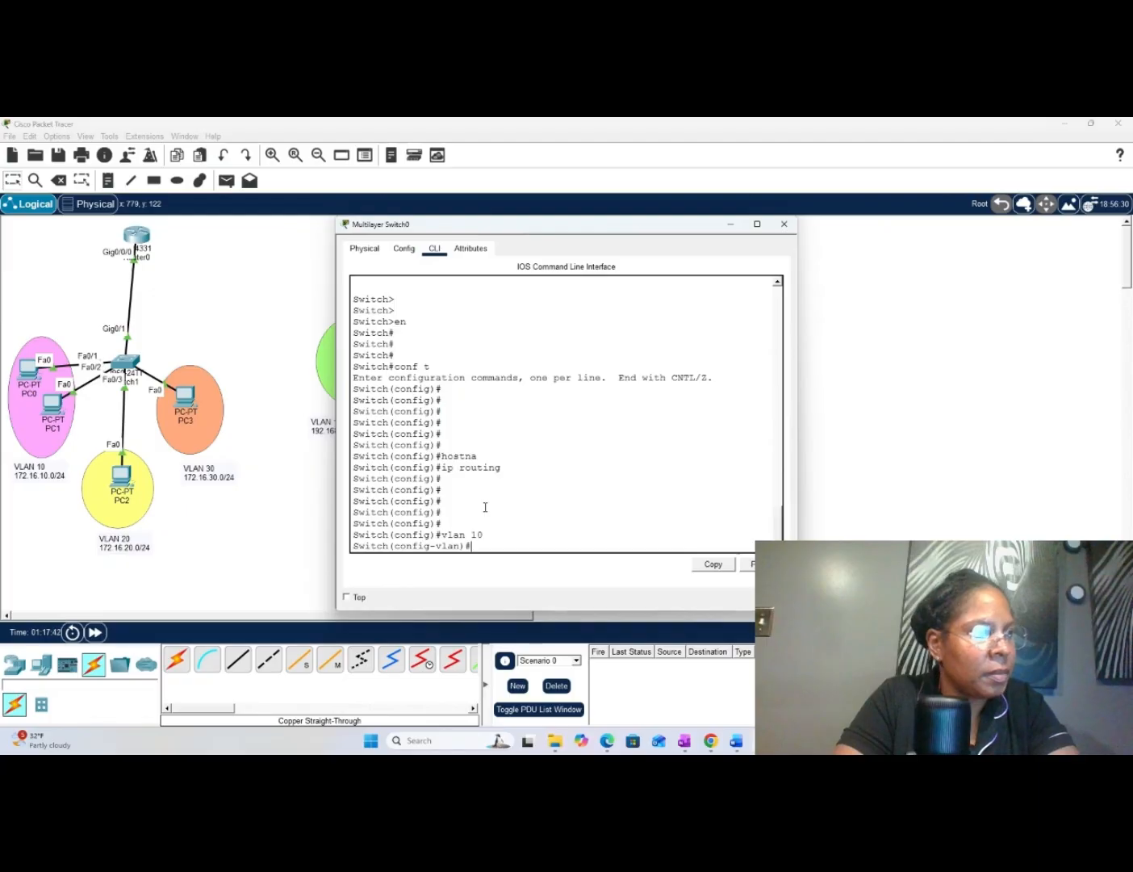
type("name")
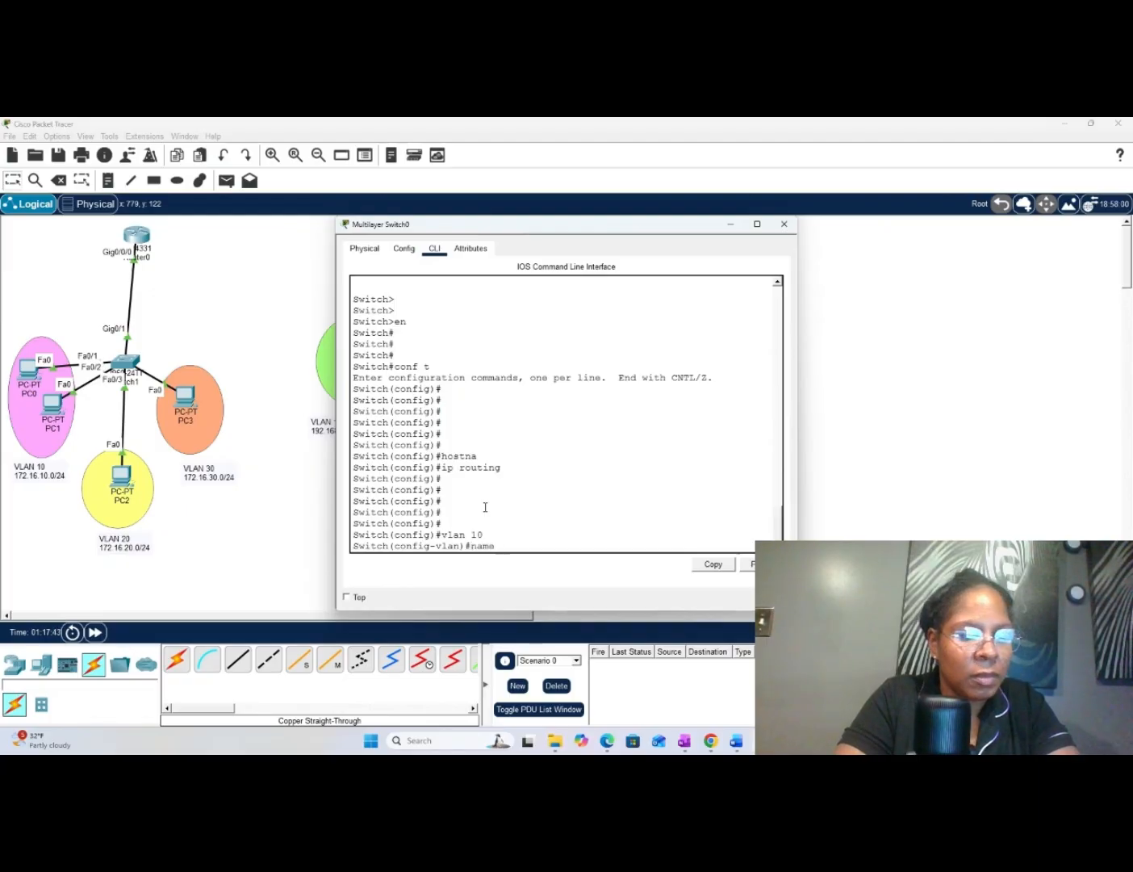
type(" HR")
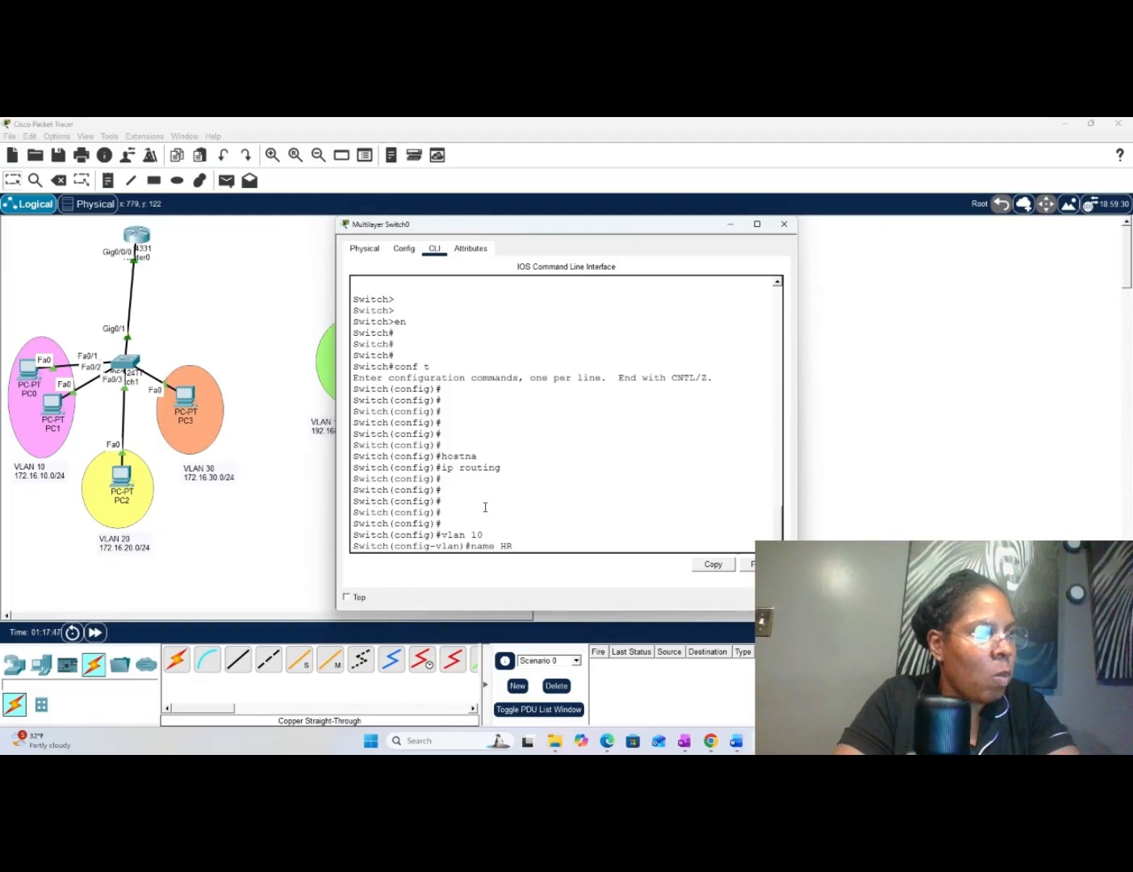
key("Return")
type("EX")
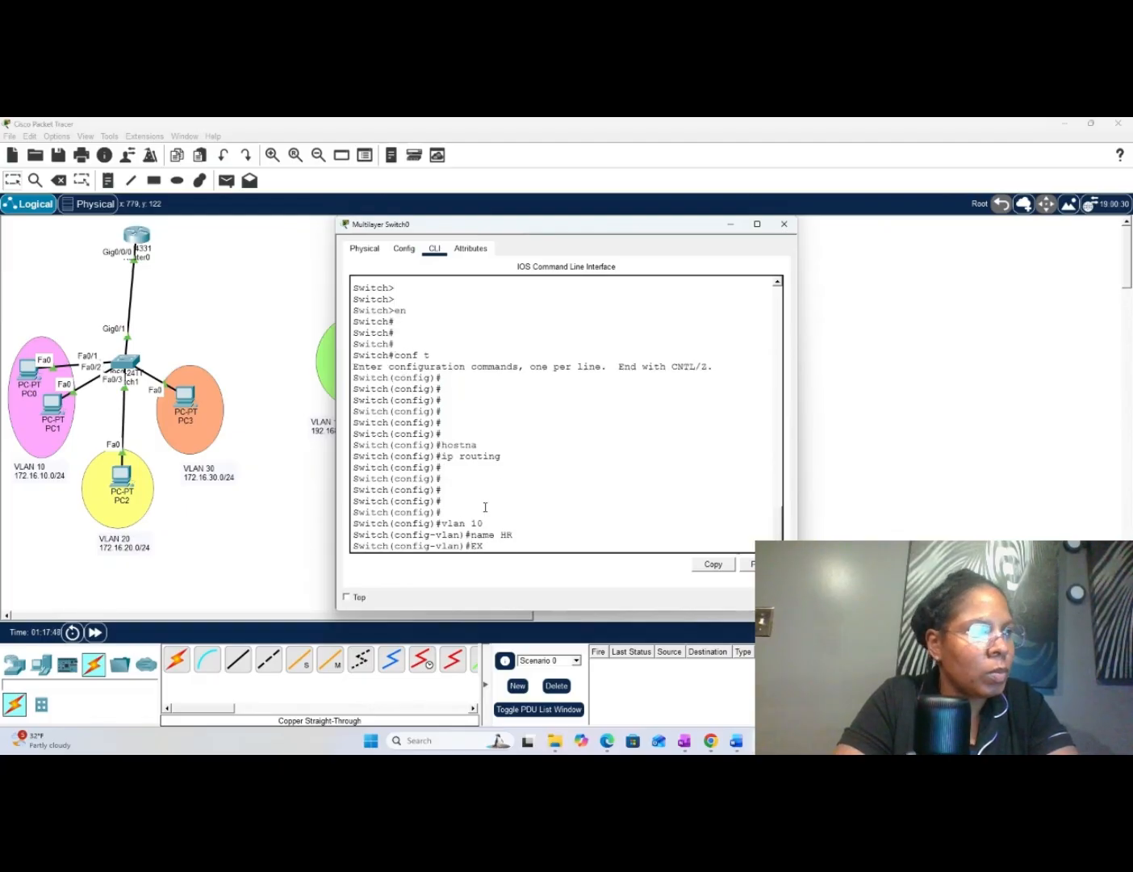
key("Return")
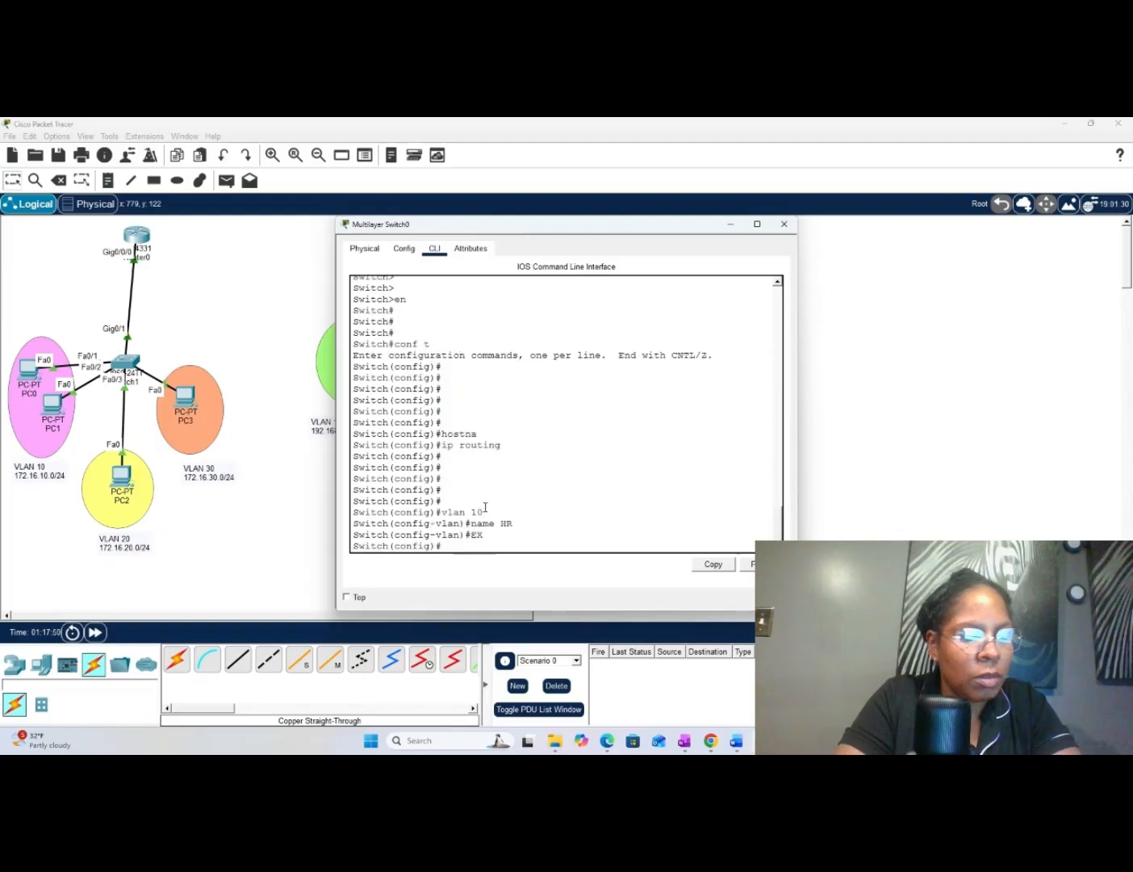
key("Return")
key("Return")
key("Return")
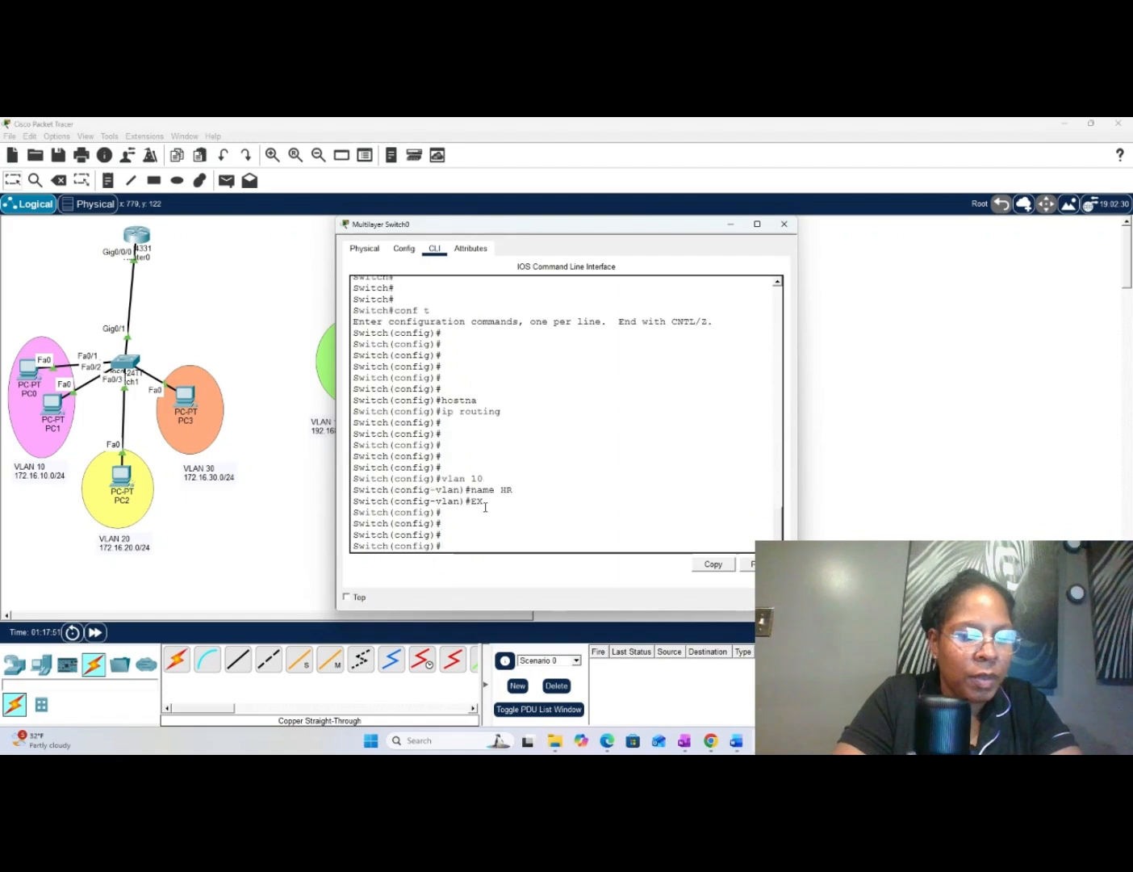
- Create VLAN 20 on Multilayer Switch0, name it Sales, and exit back to global configuration mode
type("vlan 20")
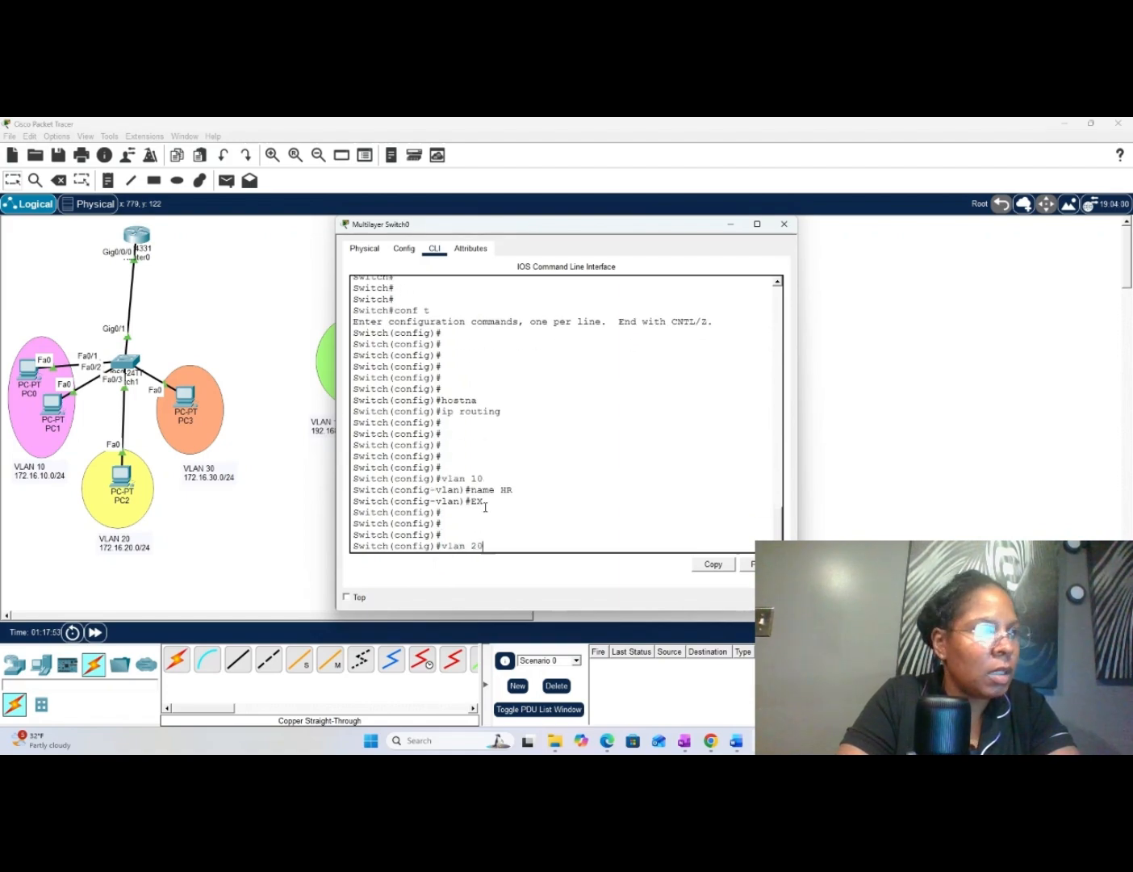
key("Return")
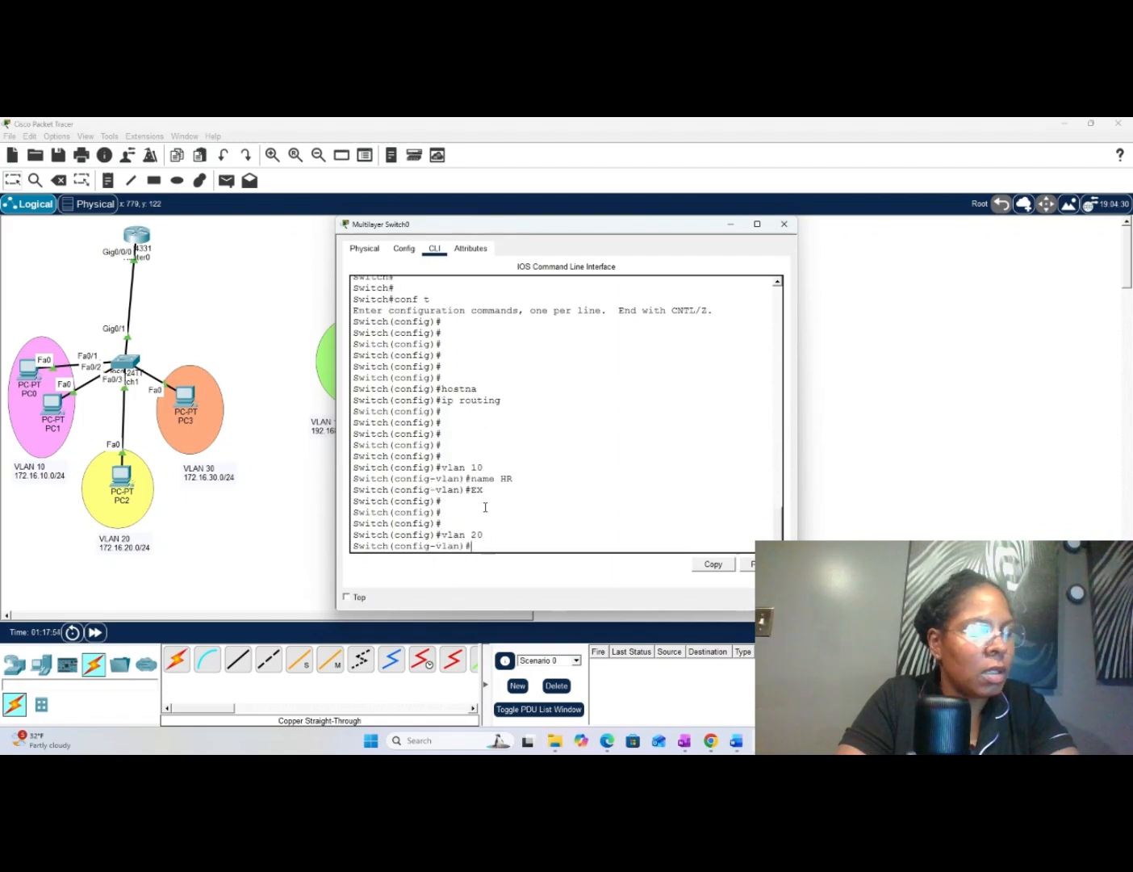
type("nam")
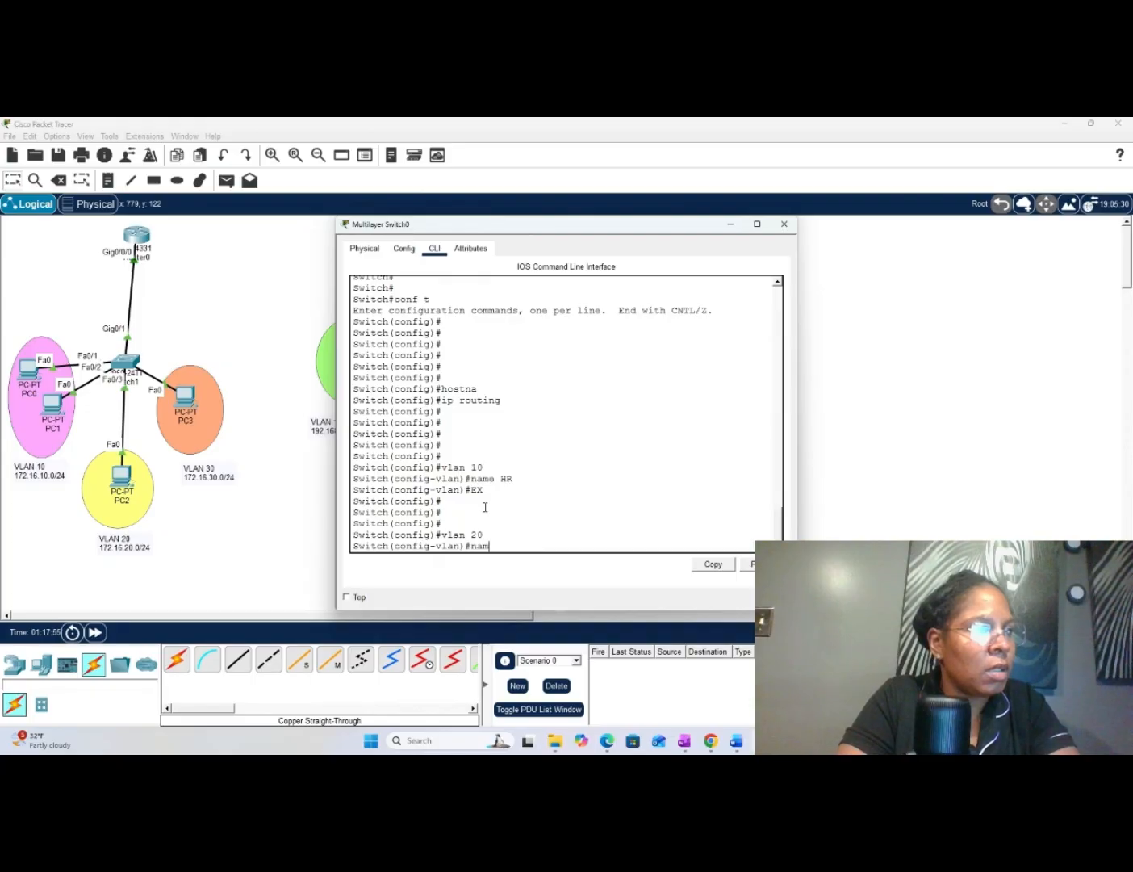
type("e ")
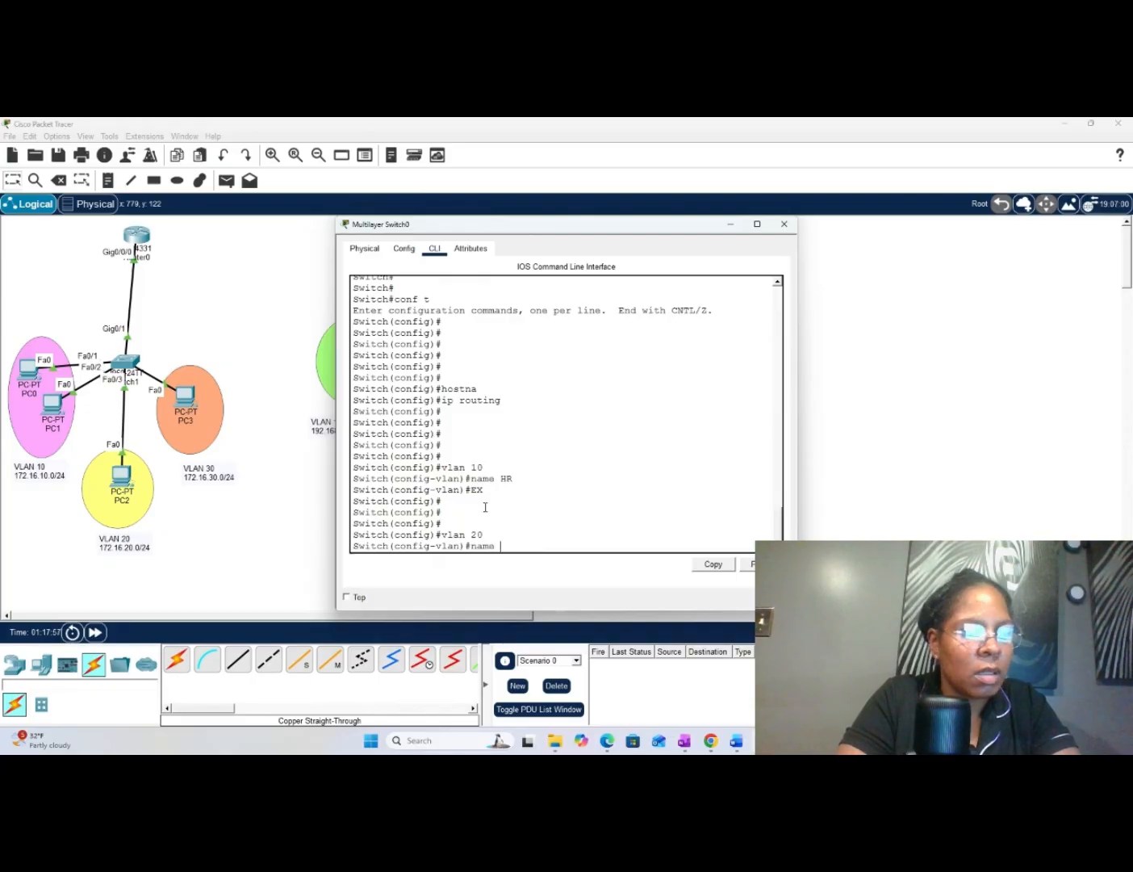
type("Sal")
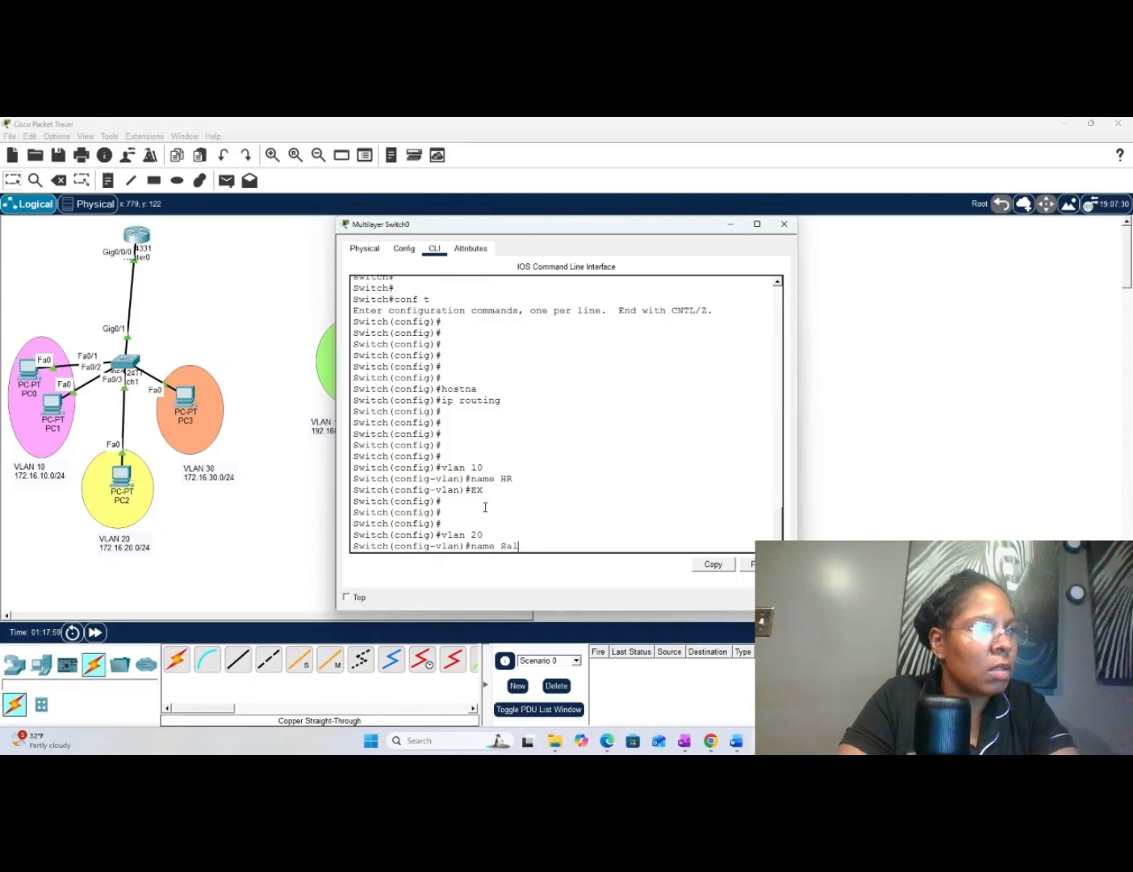
type("es")
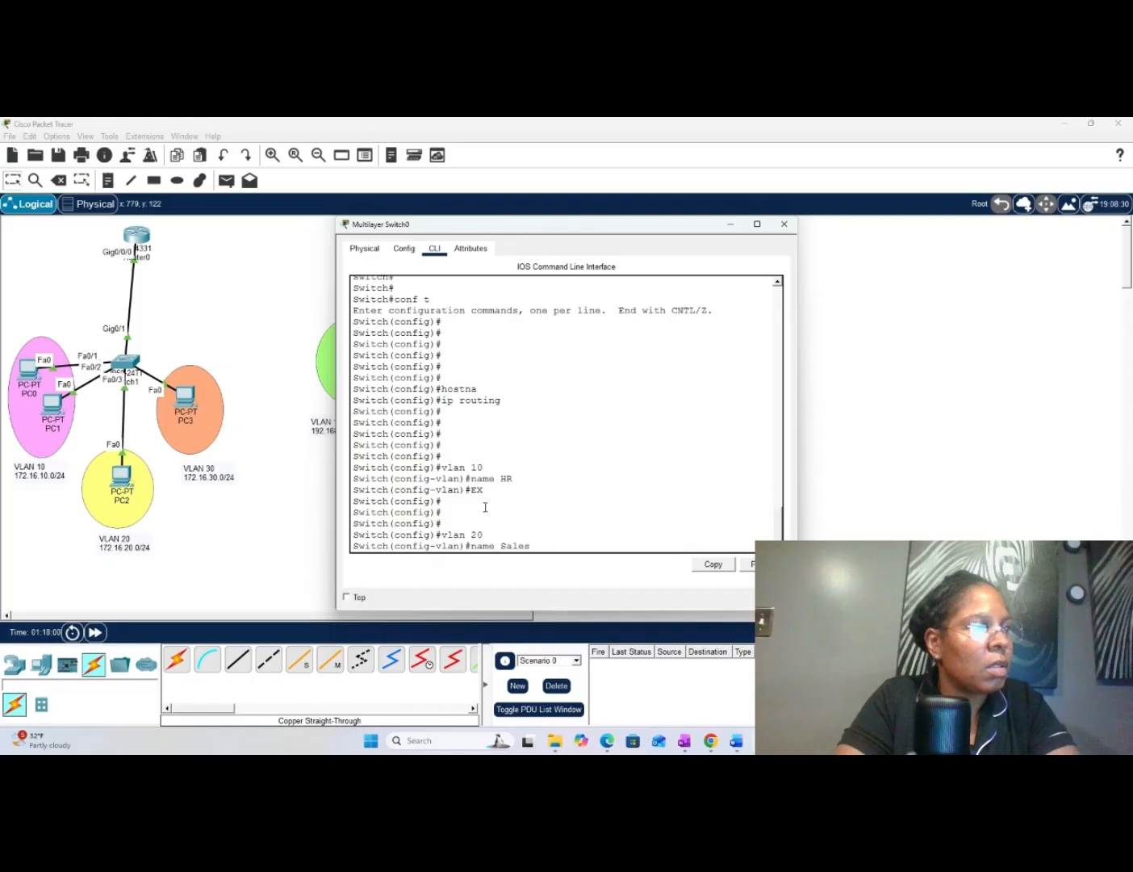
key("Return")
type("e")
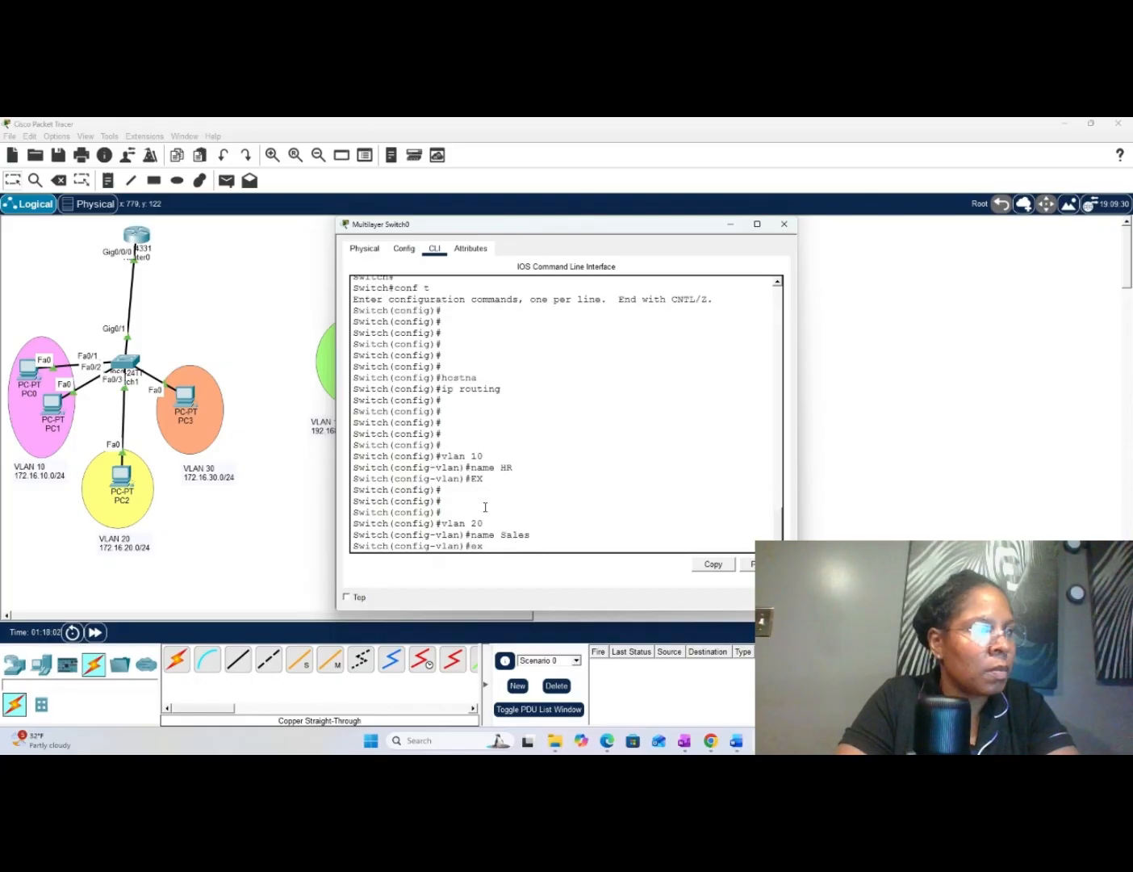
type("x")
key("Return")
key("Return")
key("Return")
key("Return")
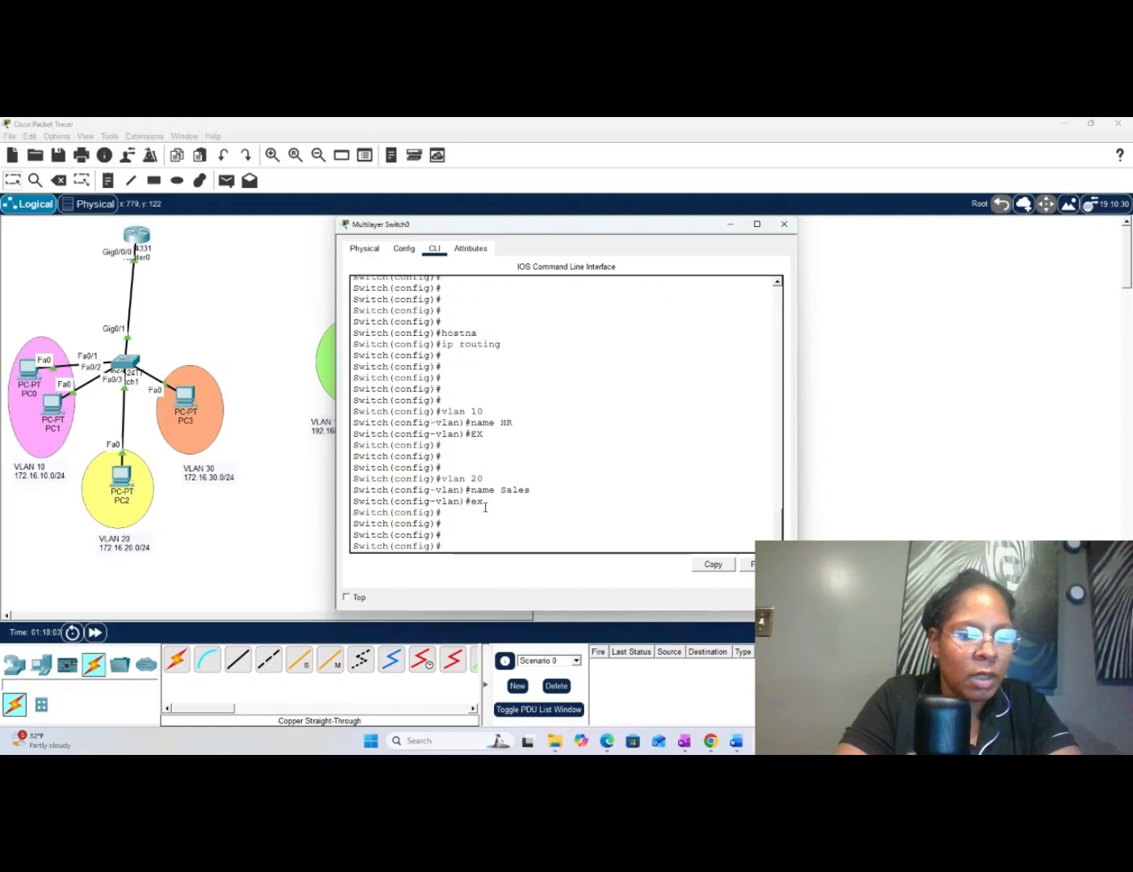
- Create VLAN 30 on Multilayer Switch0, name it IT, and exit back to global configuration mode
type("vlan 30")
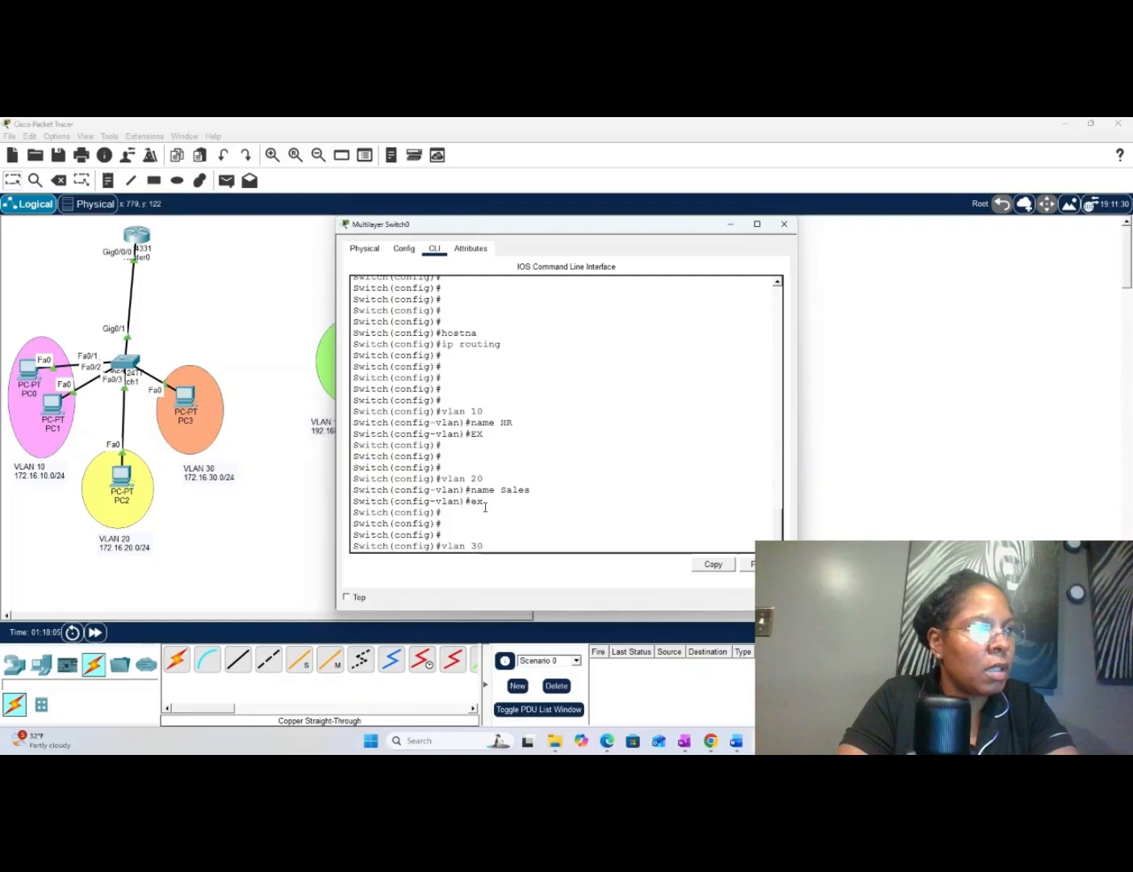
key("Return")
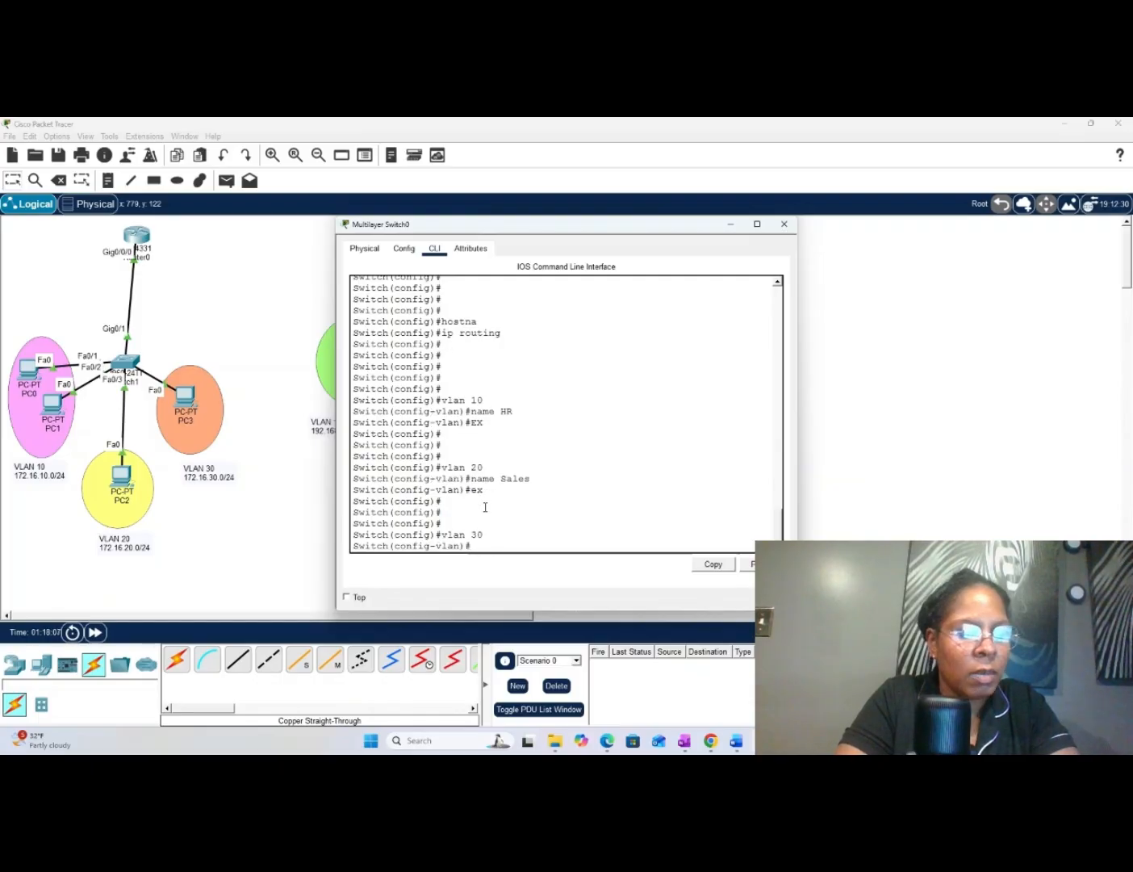
type("nam")
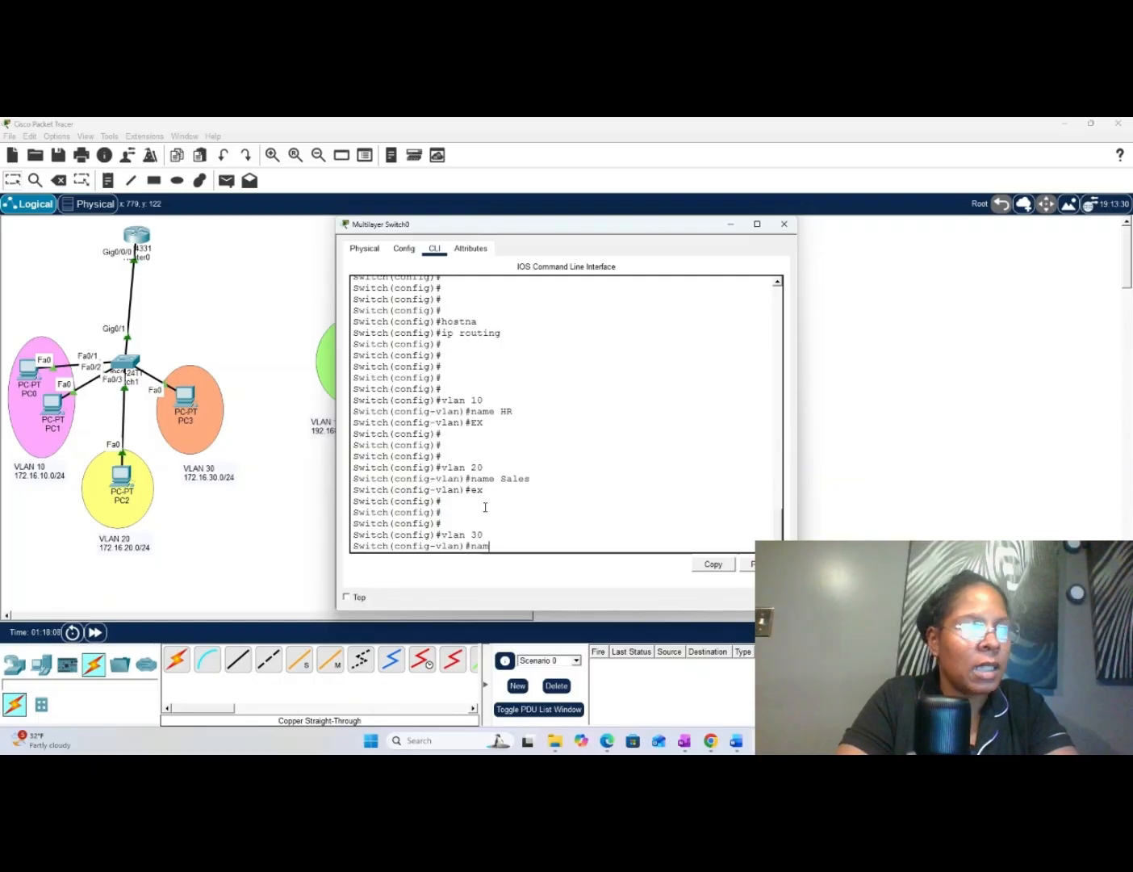
type("e IT")
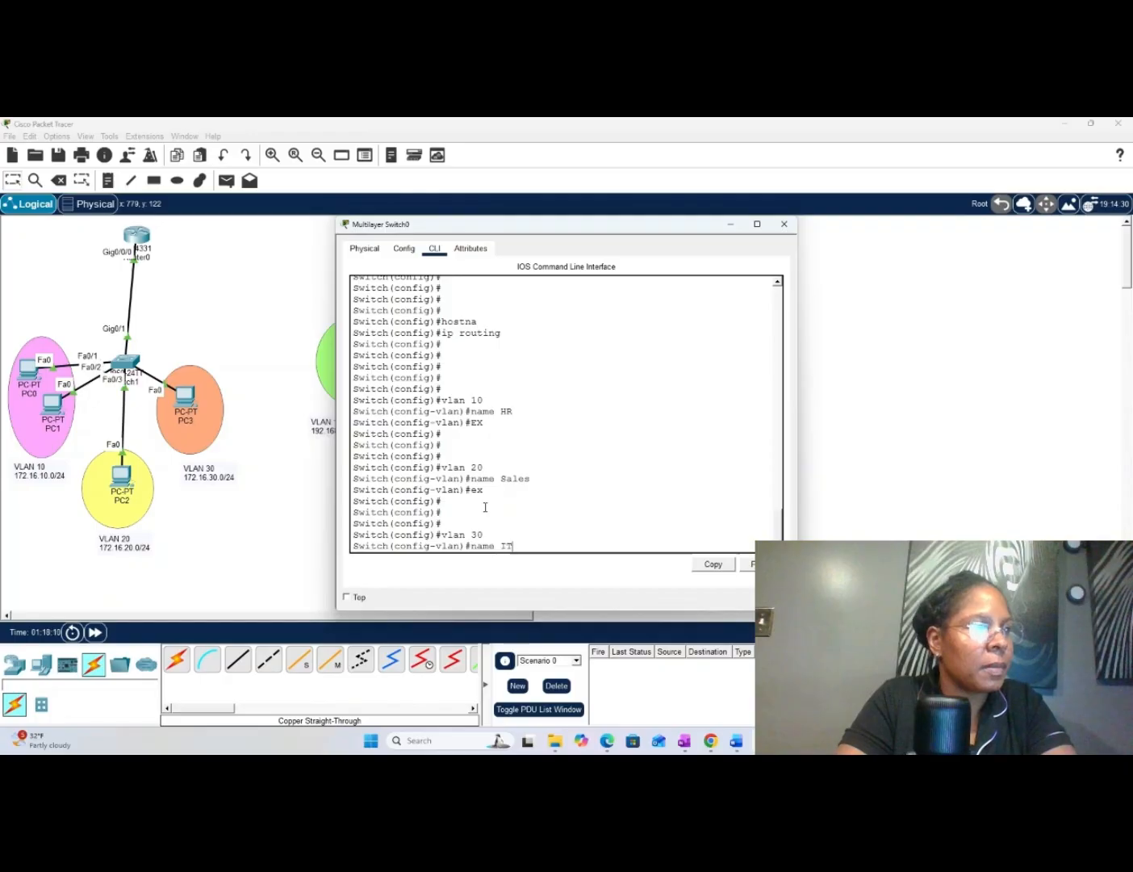
key("Return")
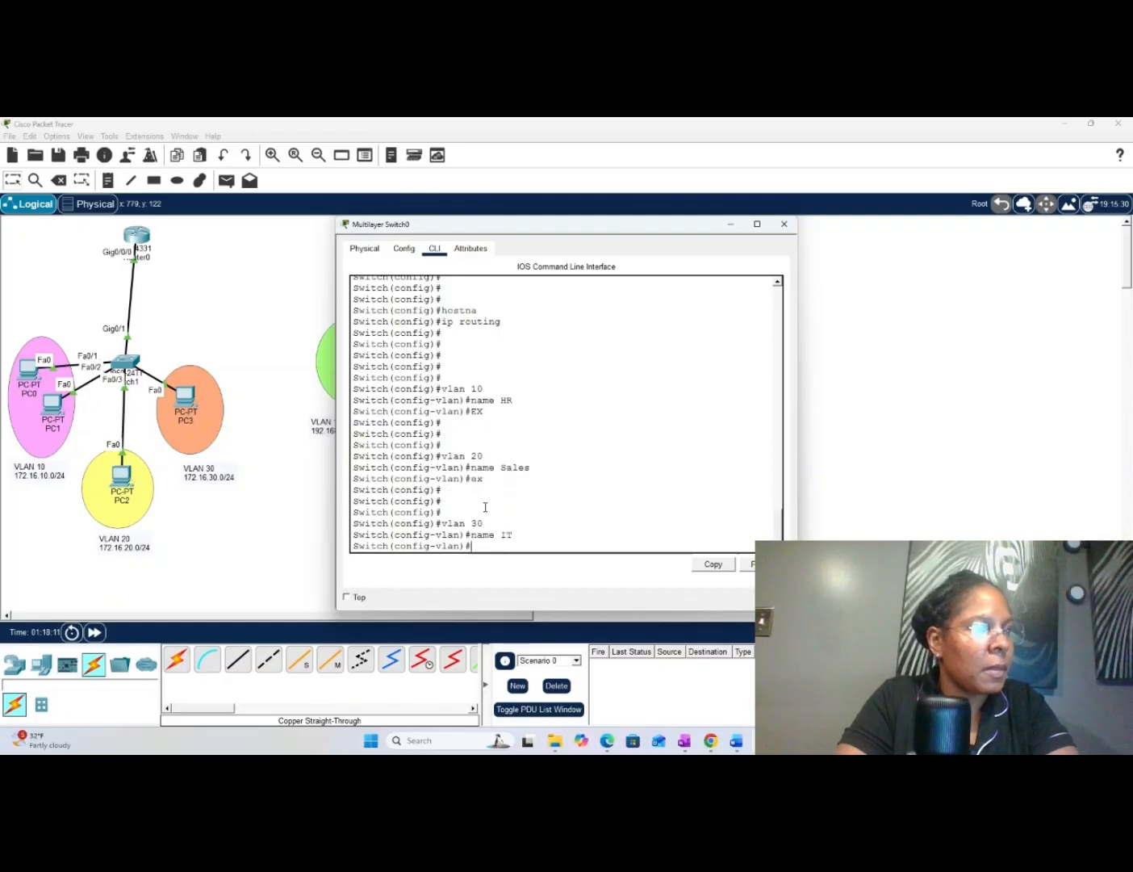
key("Return")
key("Return")
key("Return")
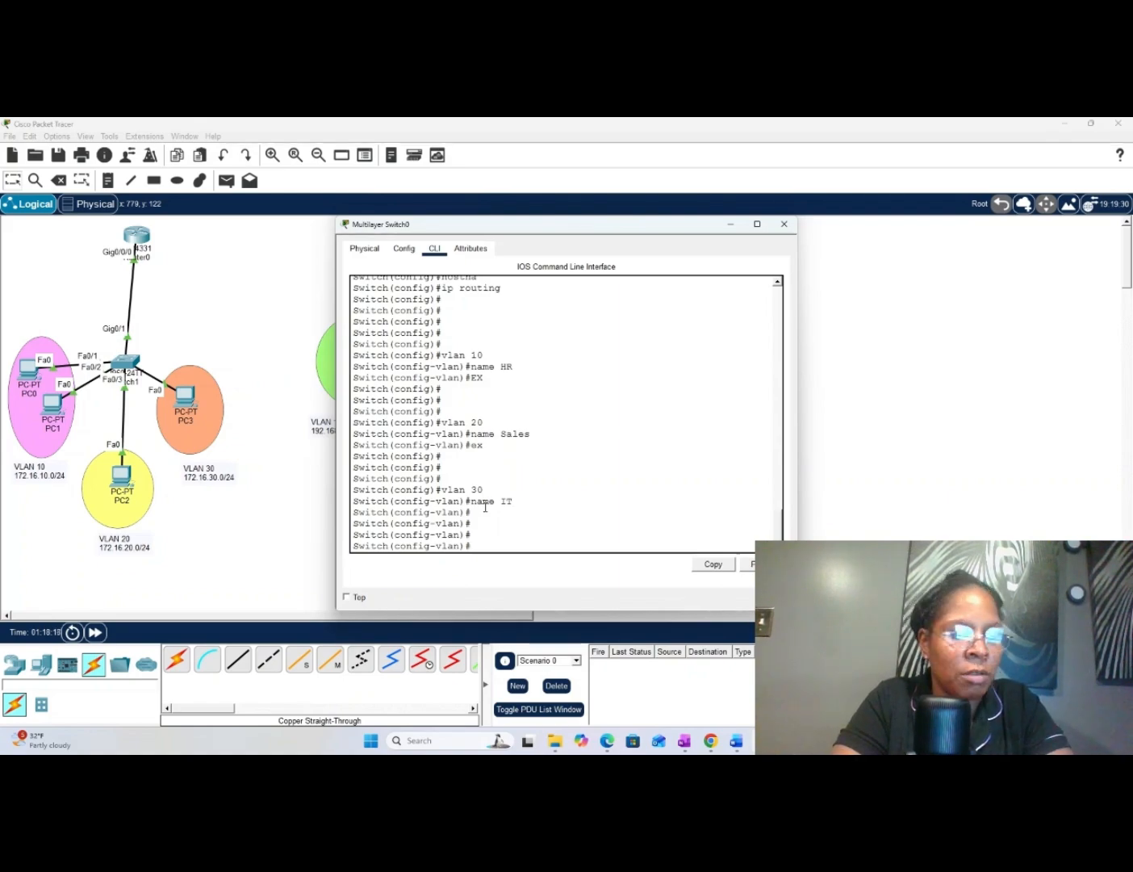
type("EX")
key("Return")
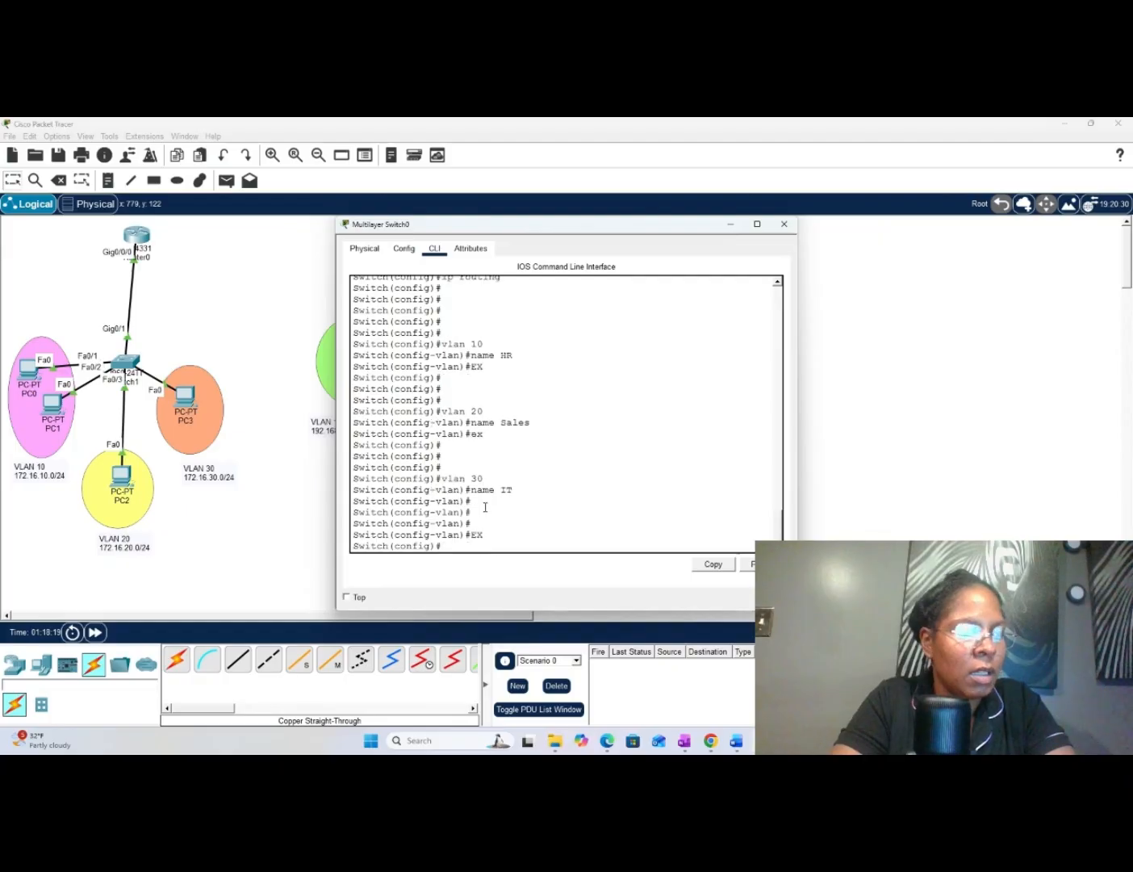
key("Return")
key("Return")
key("Return")
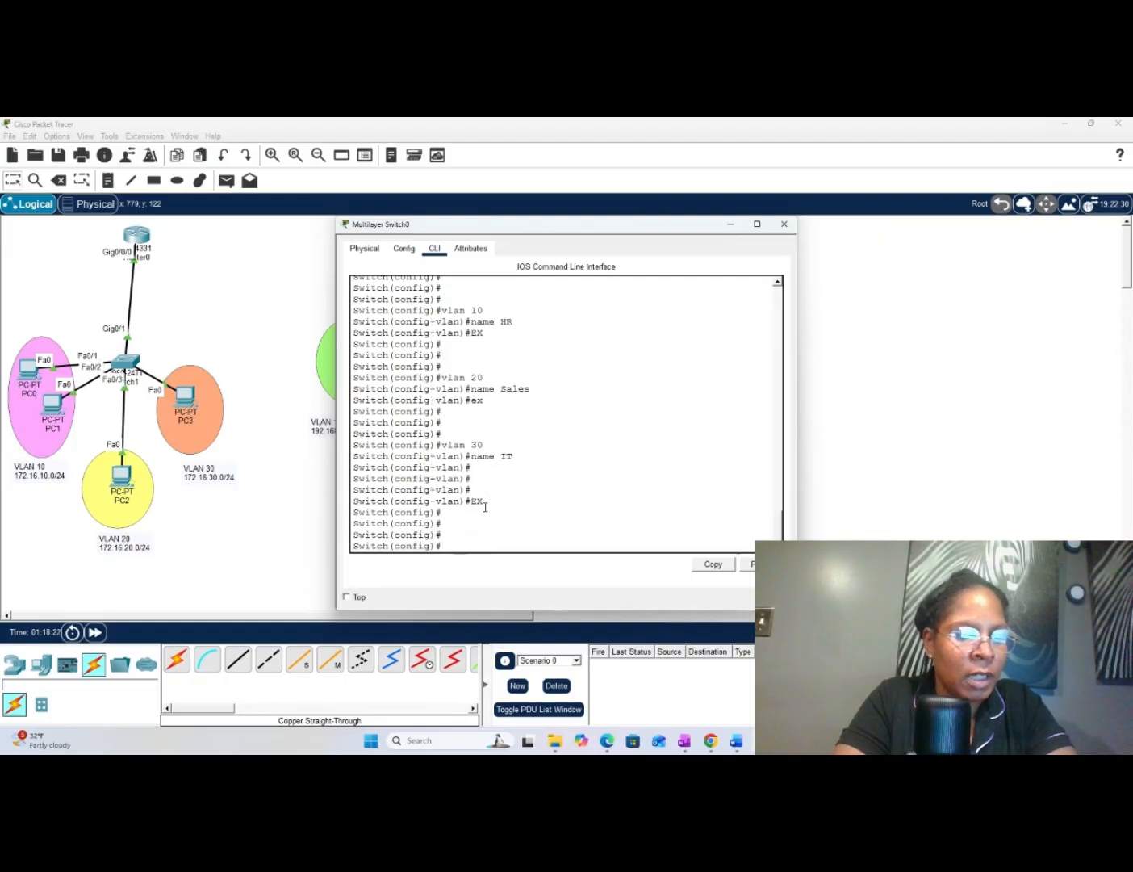
- Create the VLAN 10 virtual interface on Multilayer Switch0 and enter its configuration mode with "int vlan 10"
type("int ")
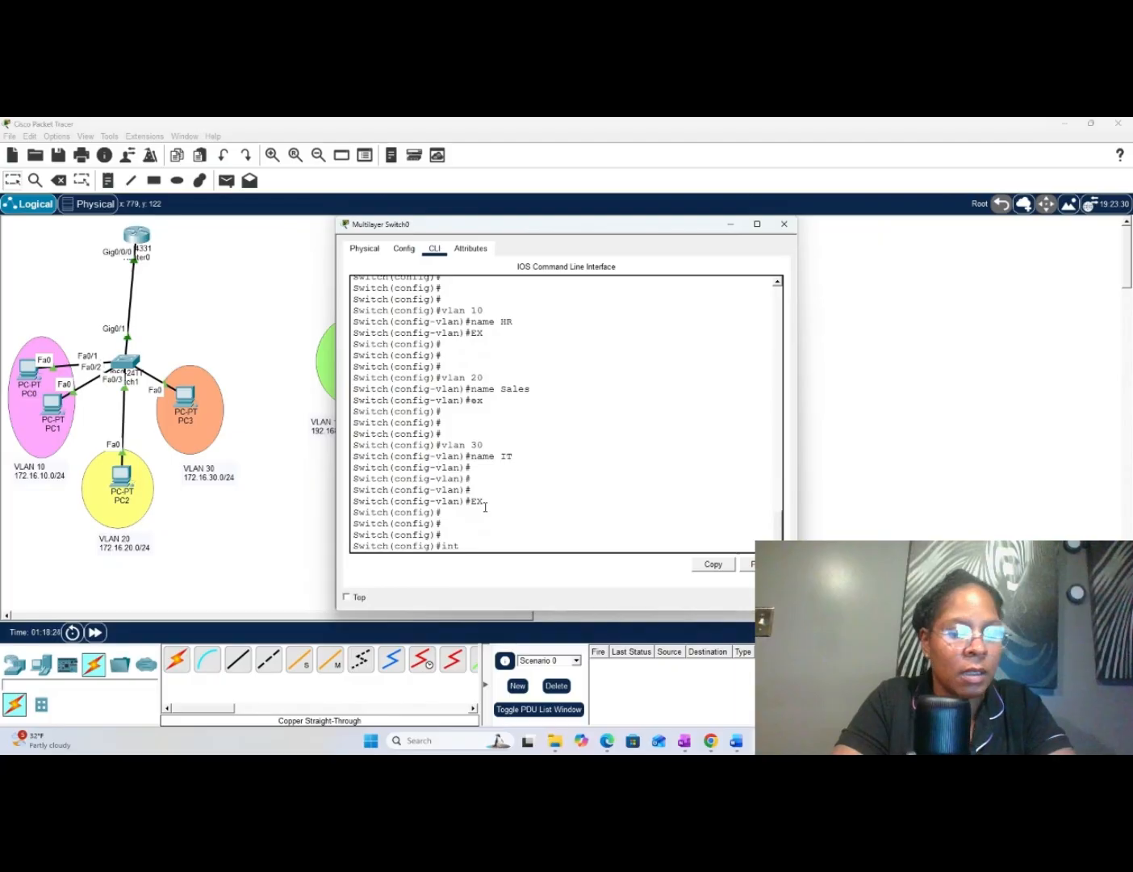
type("vlan")
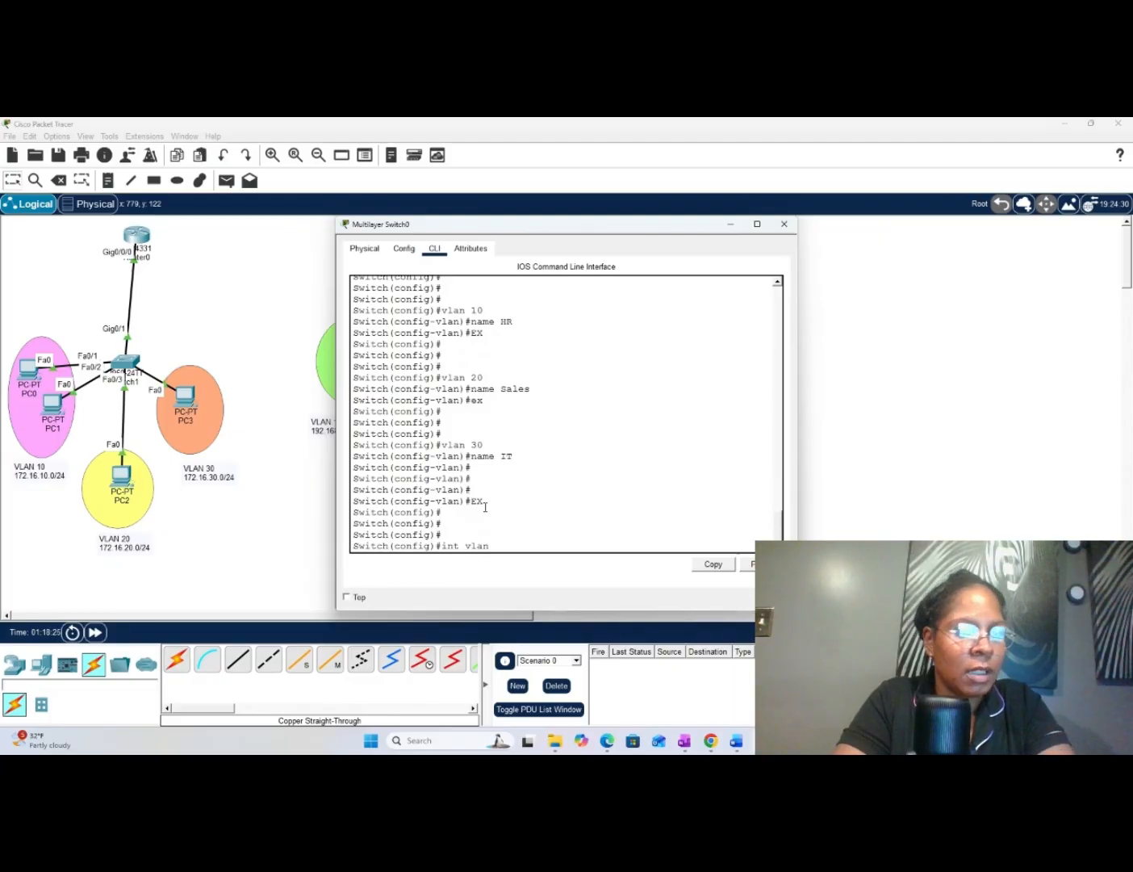
type(" 10")
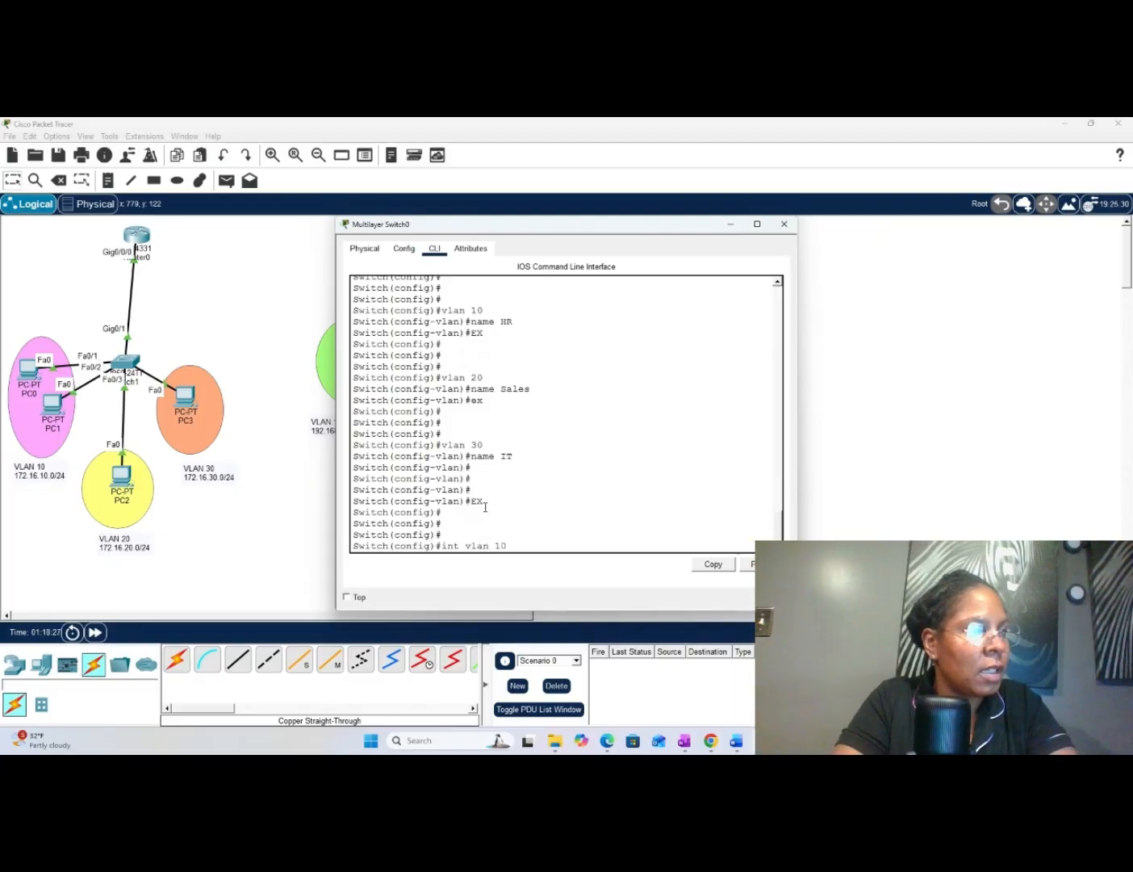
key("Return")
key("Return")
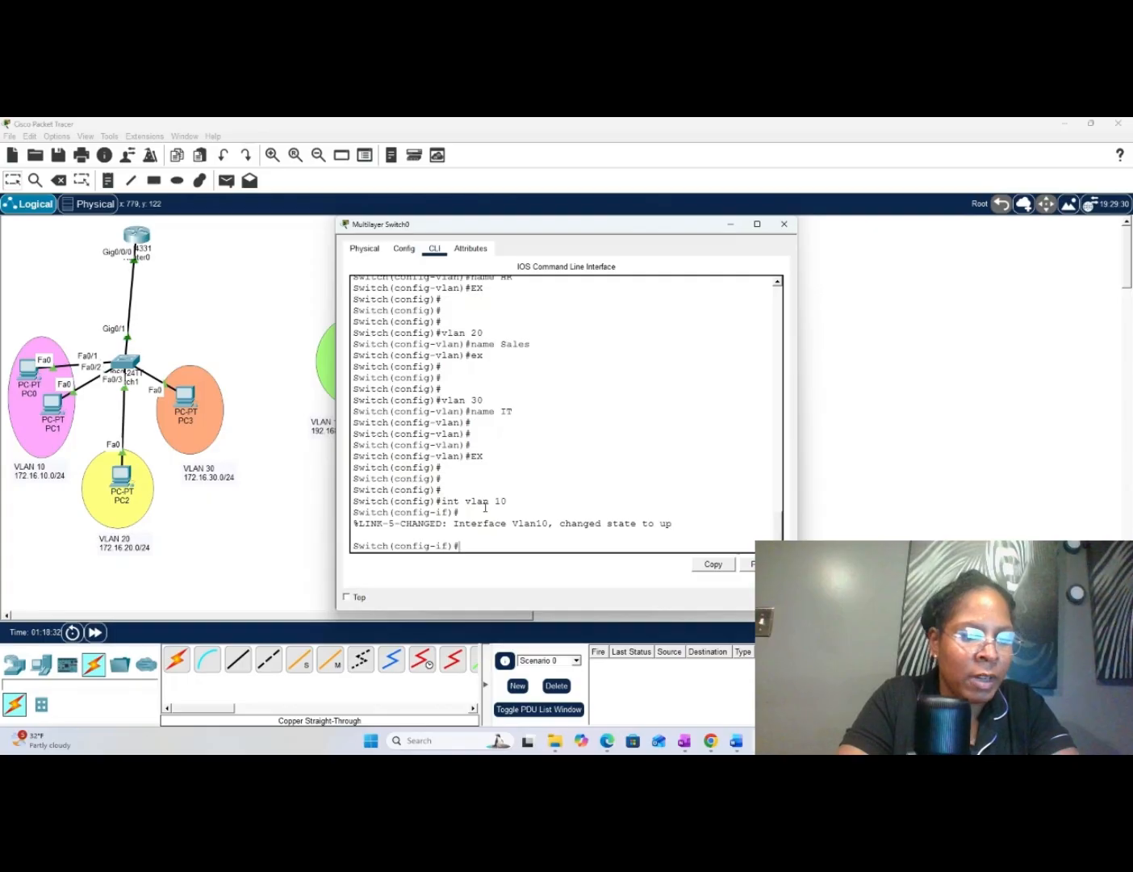
- Assign IP address 192.168.10.1 with subnet mask 255.255.255.0 to the VLAN 10 interface
type("ip ad")
key("Tab")
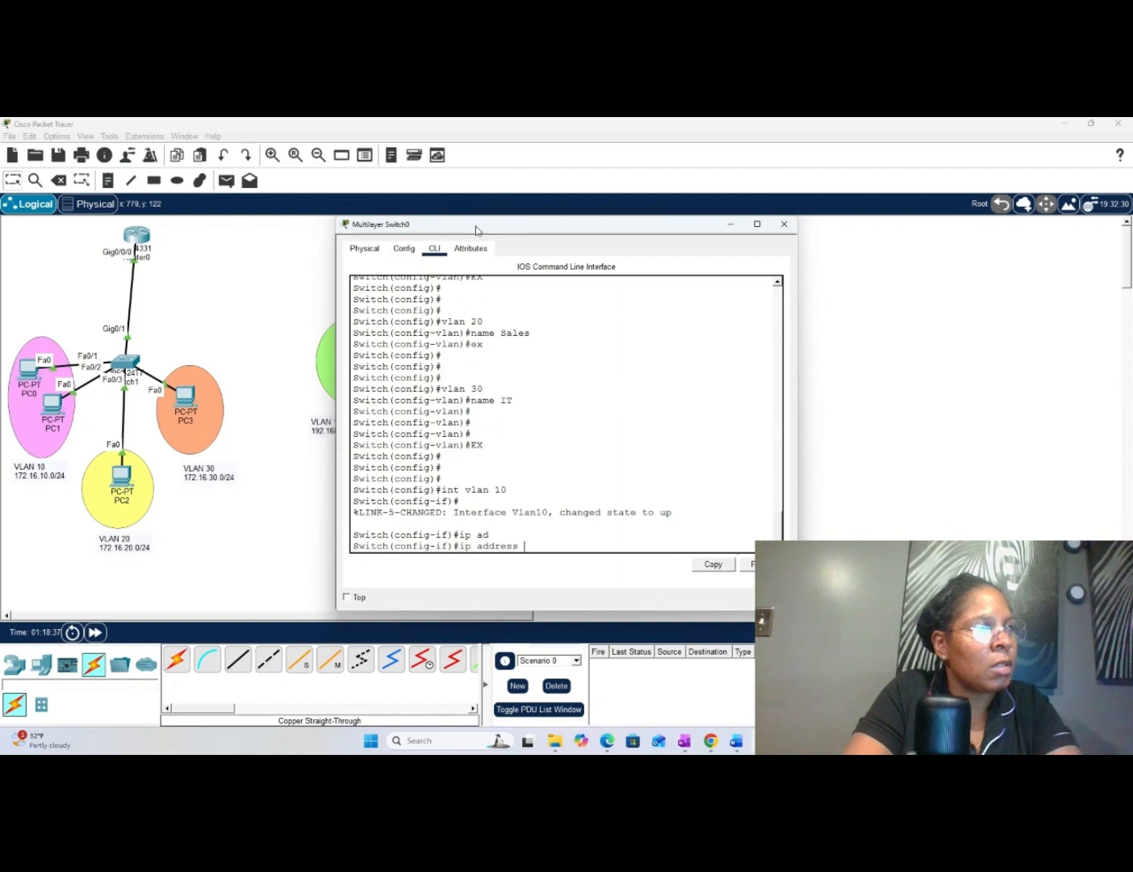
left_click_drag(478, 229, 524, 225)
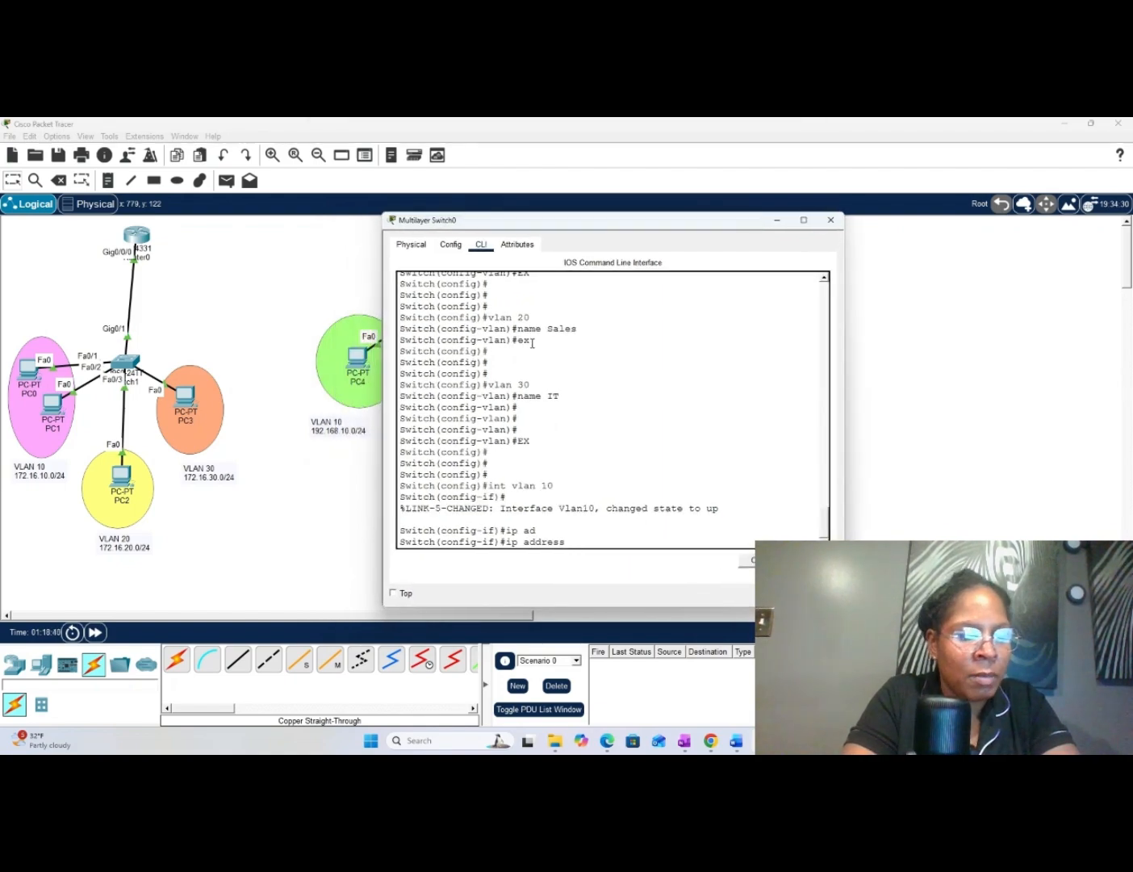
type("192")
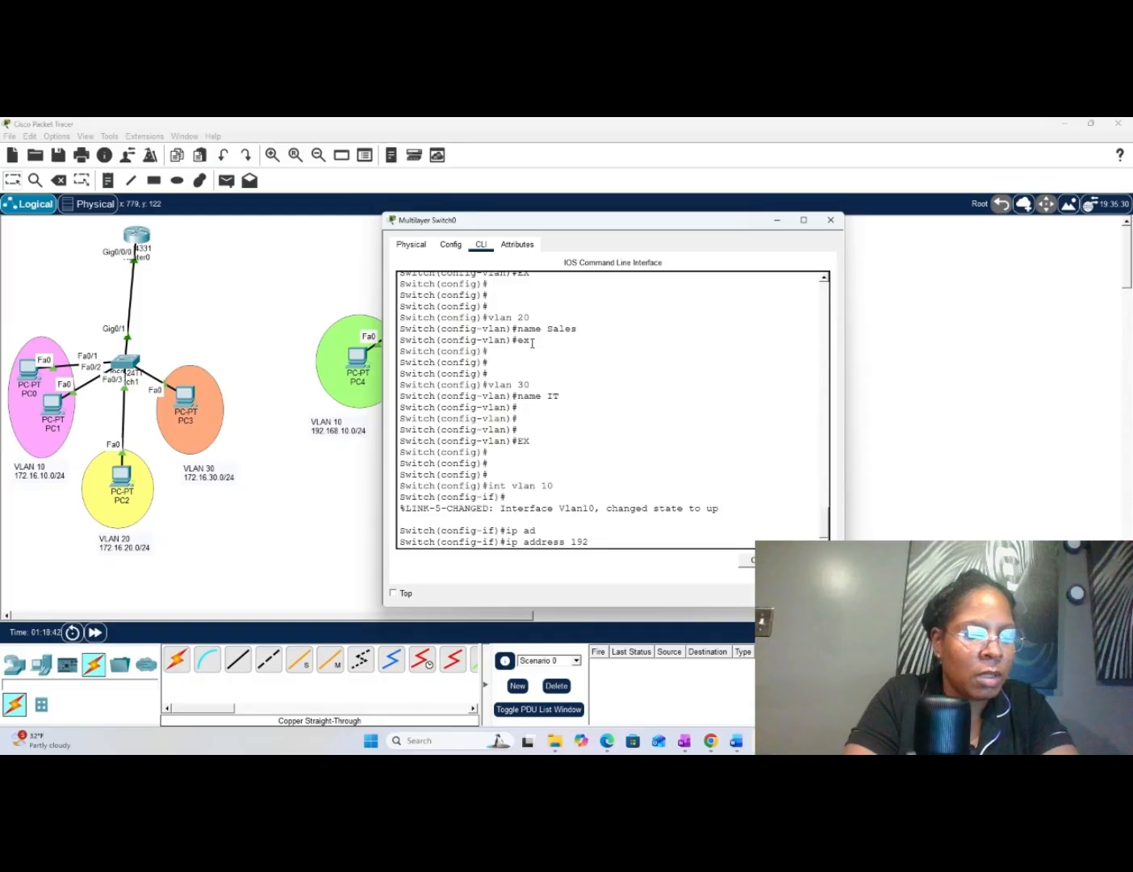
type(".168")
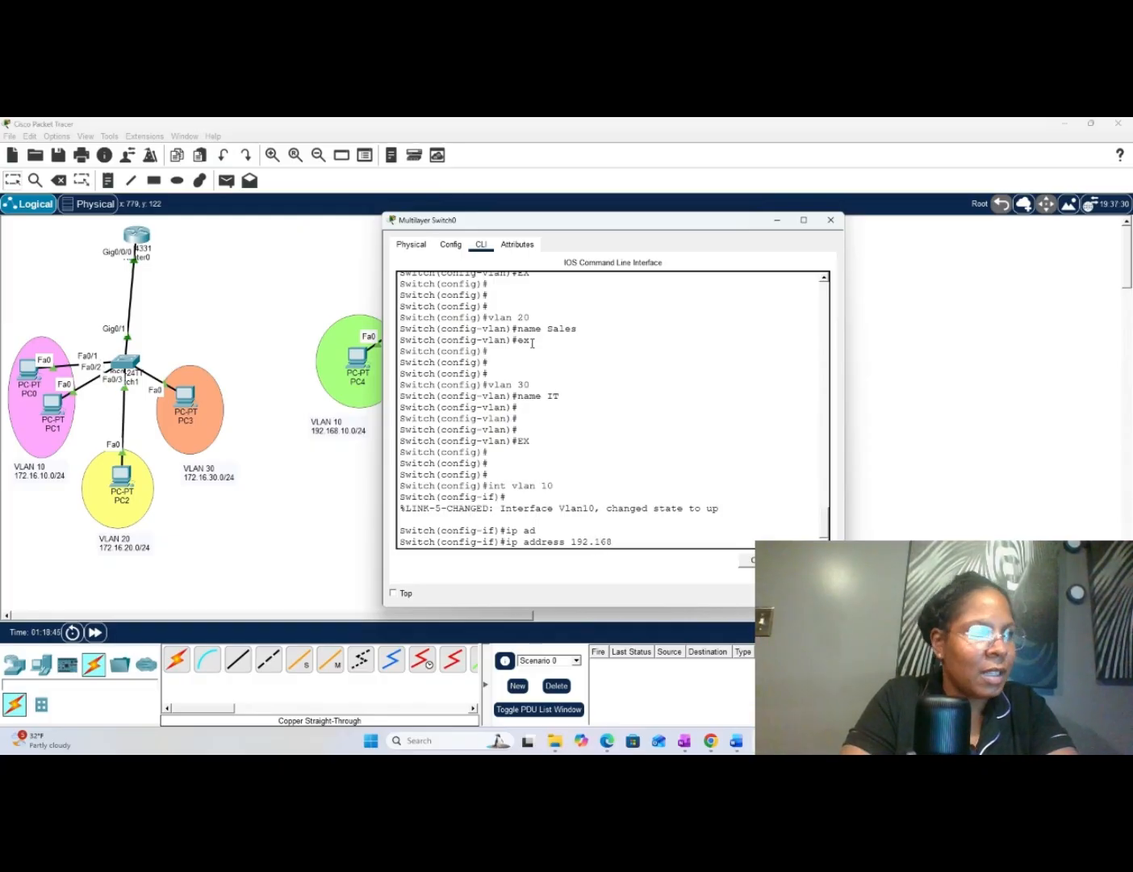
type(".")
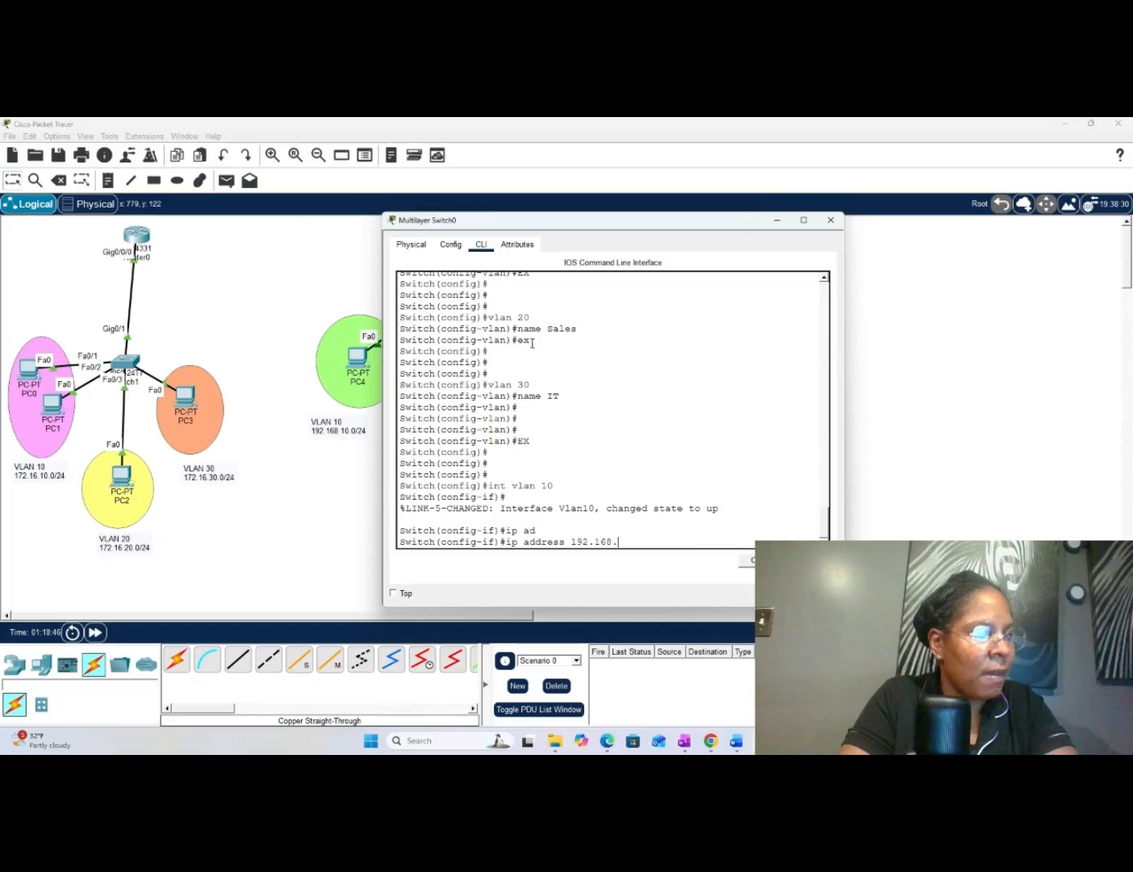
type("10.1")
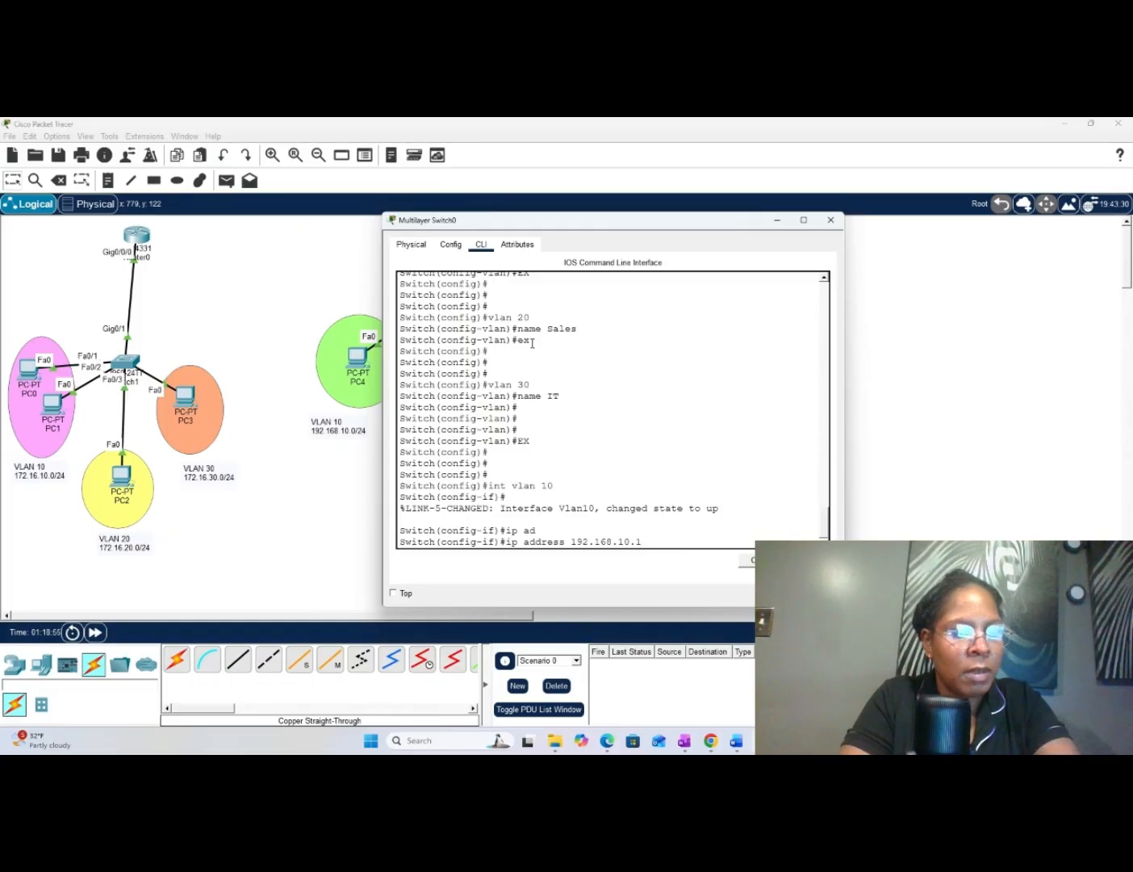
type("55.")
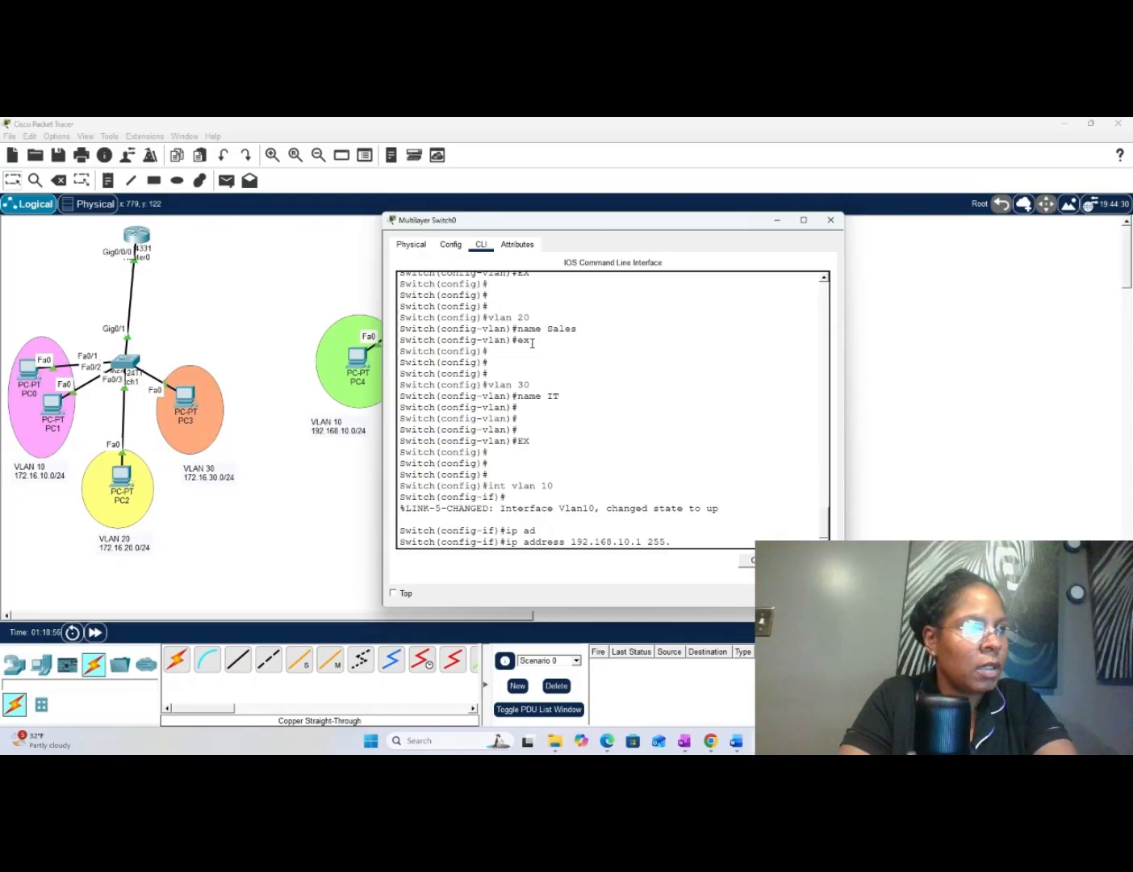
type("255.")
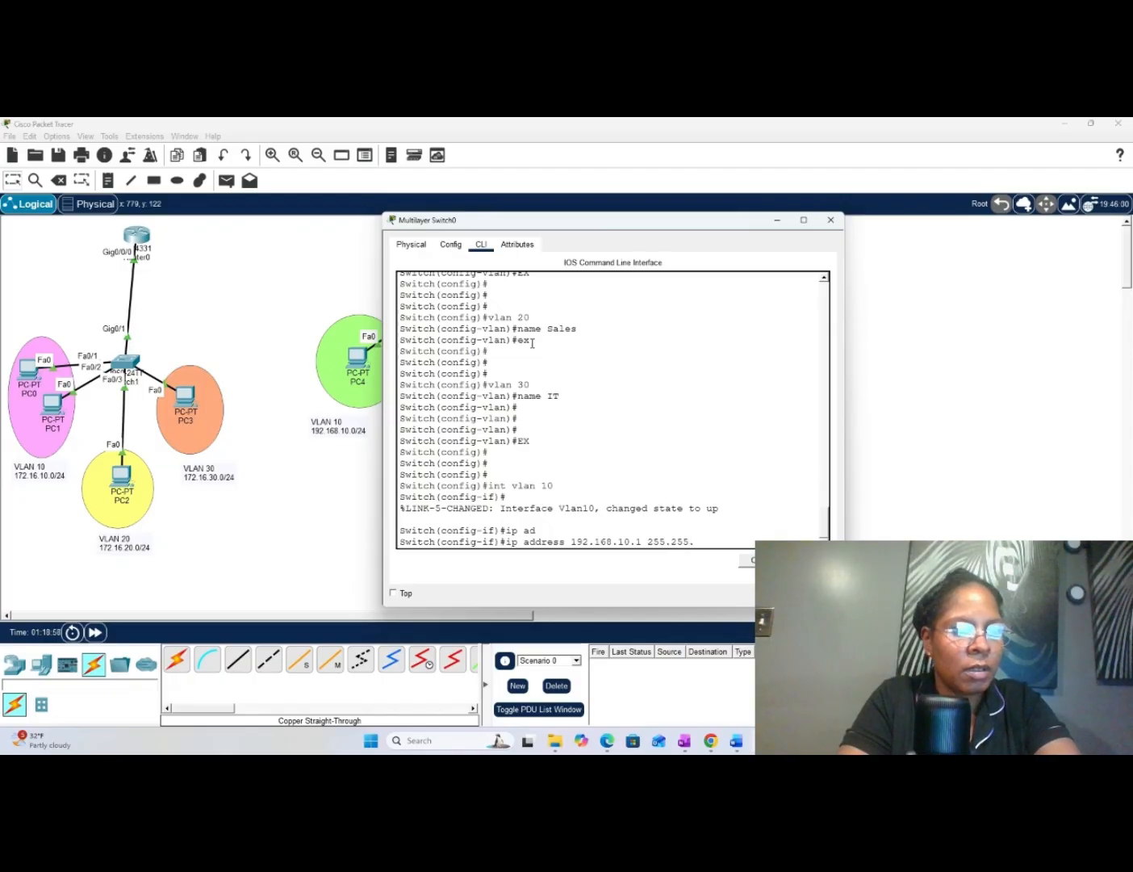
type("255.")
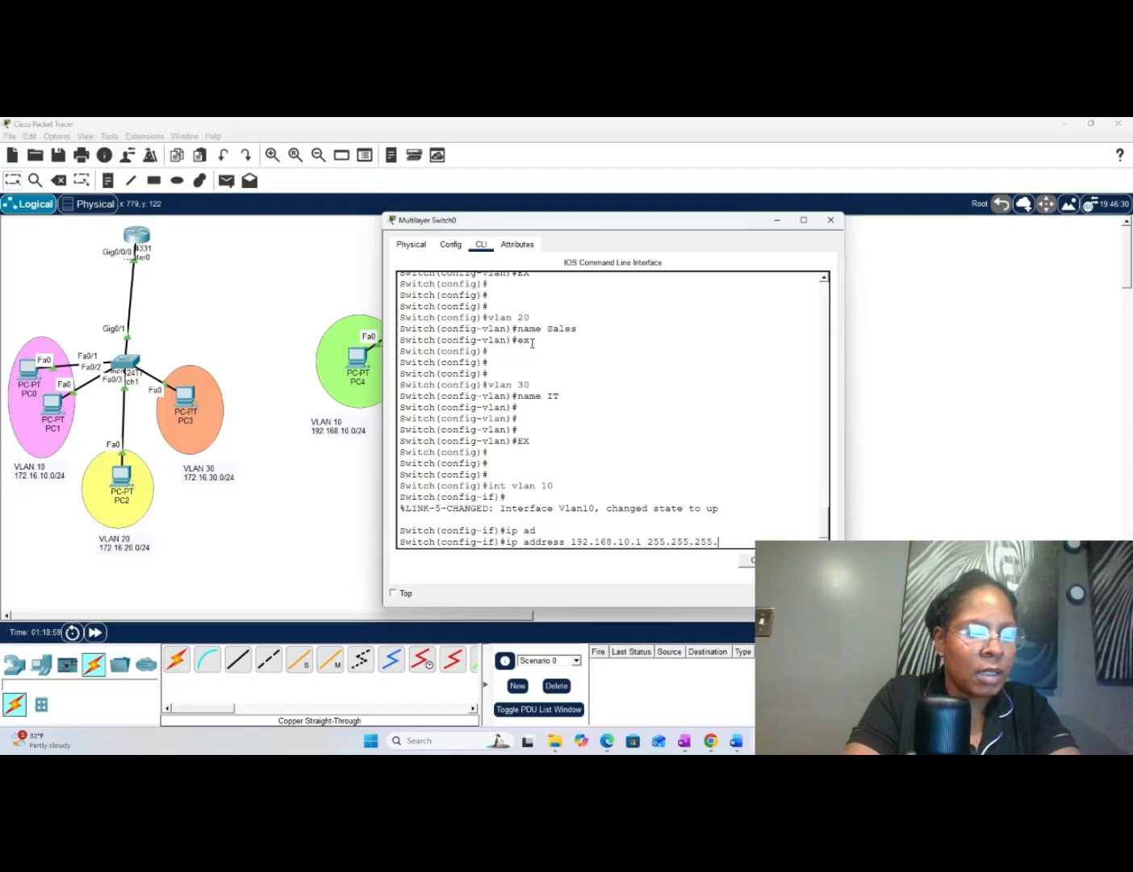
type("0")
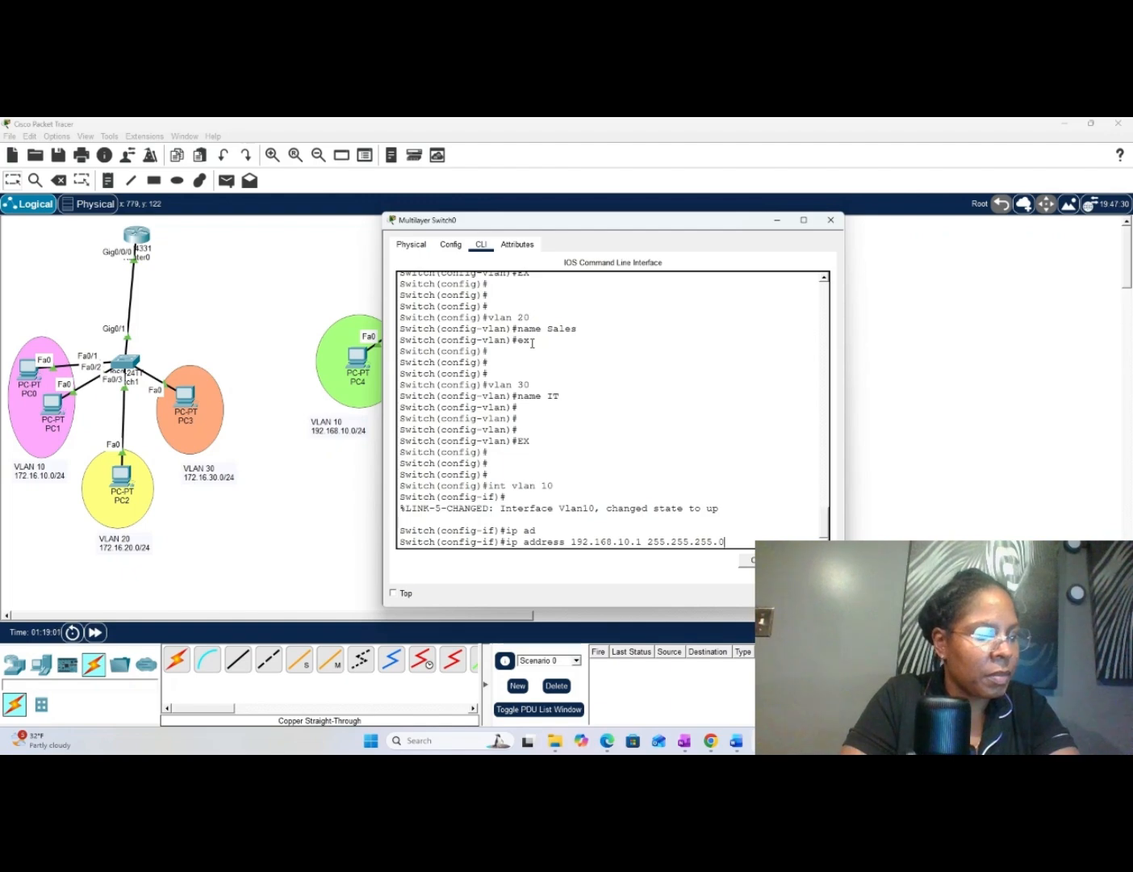
key("Return")
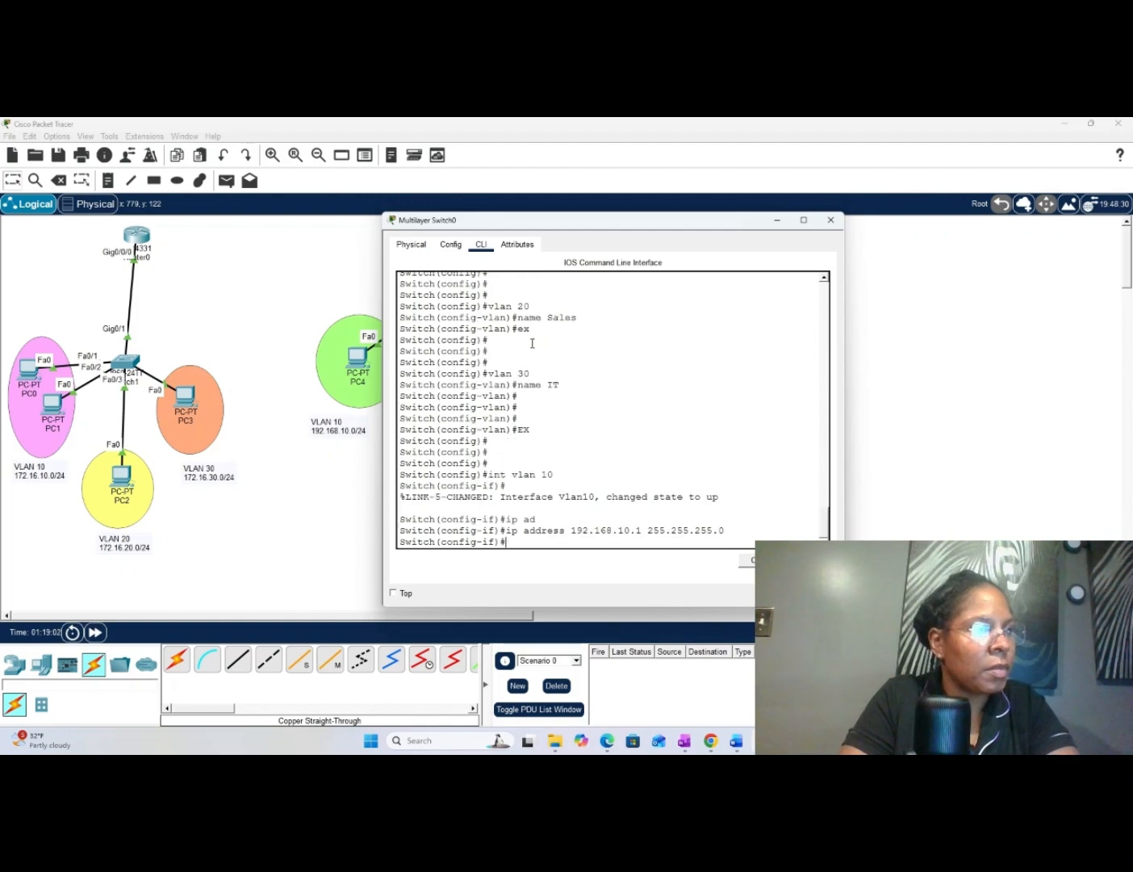
key("Return")
key("Return")
key("Return")
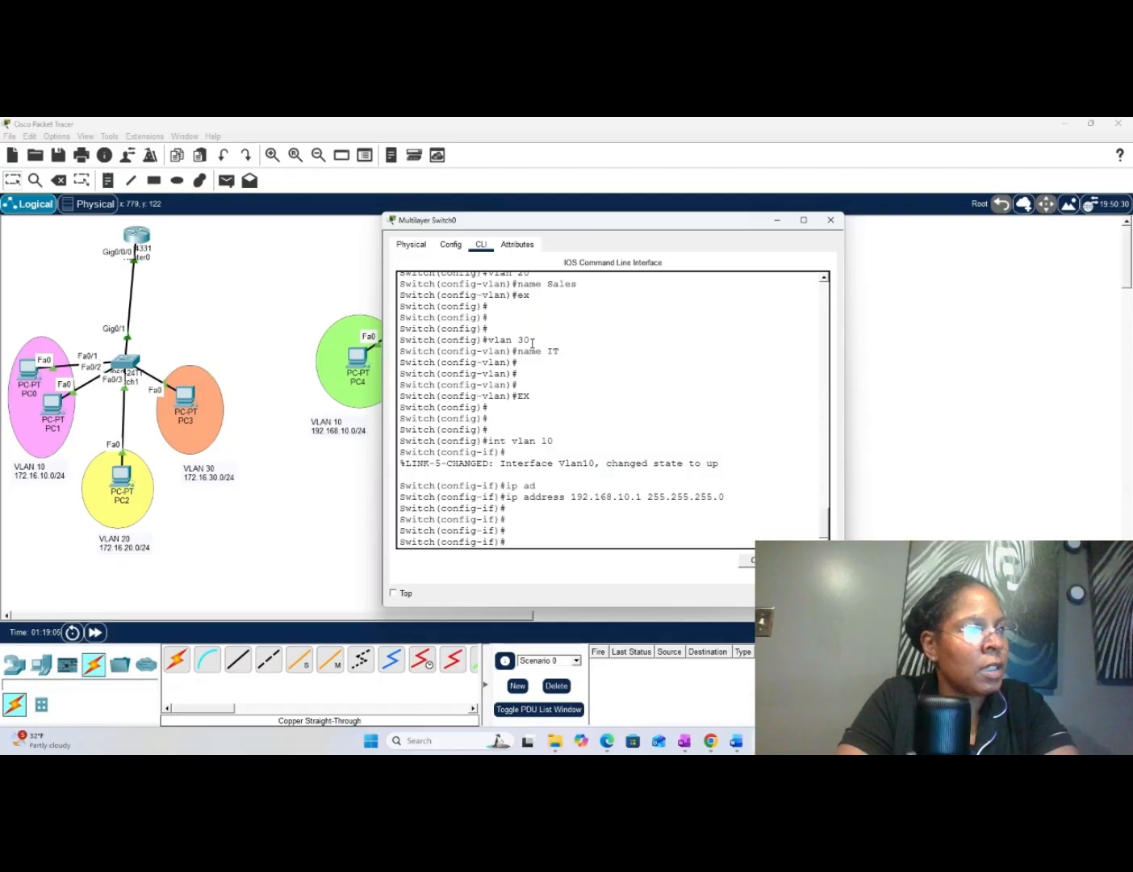
- Create the VLAN 20 virtual interface on Multilayer Switch0 and enter its configuration mode with "int vlan 20"
type("i")
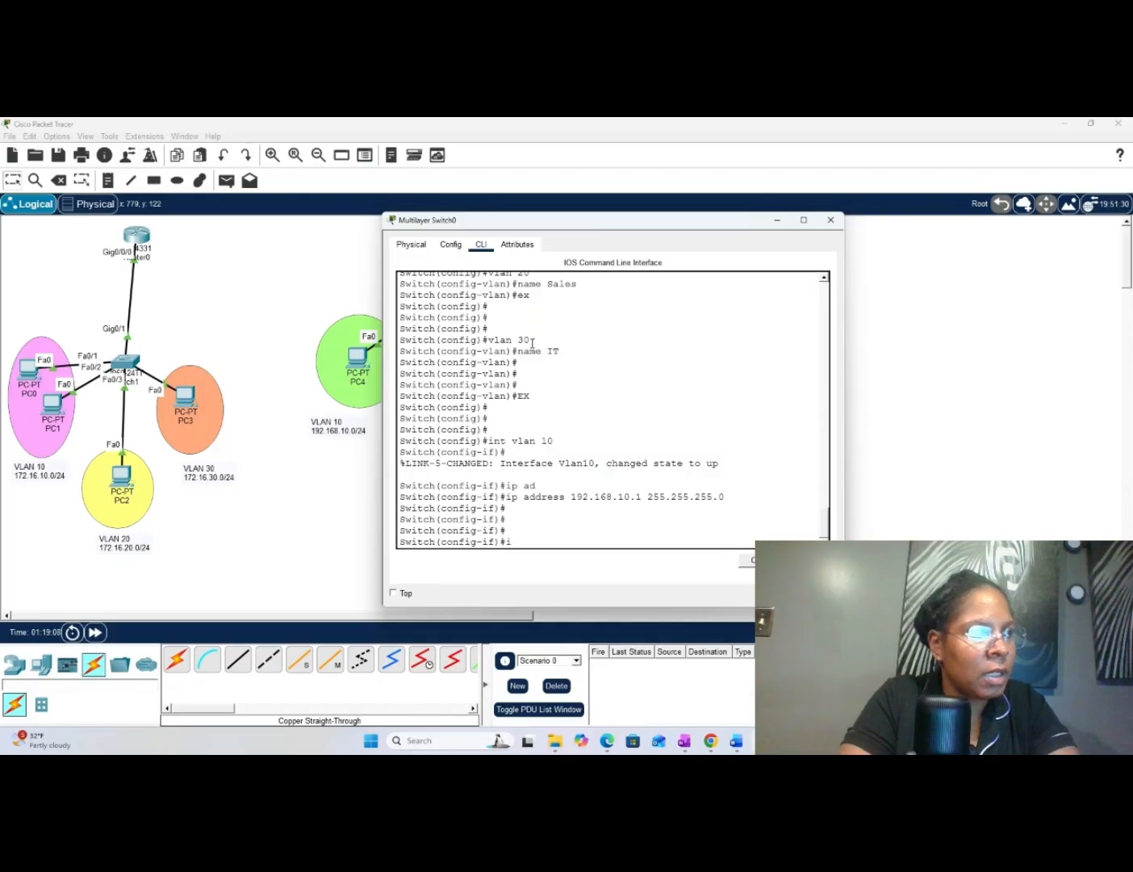
type("nt v")
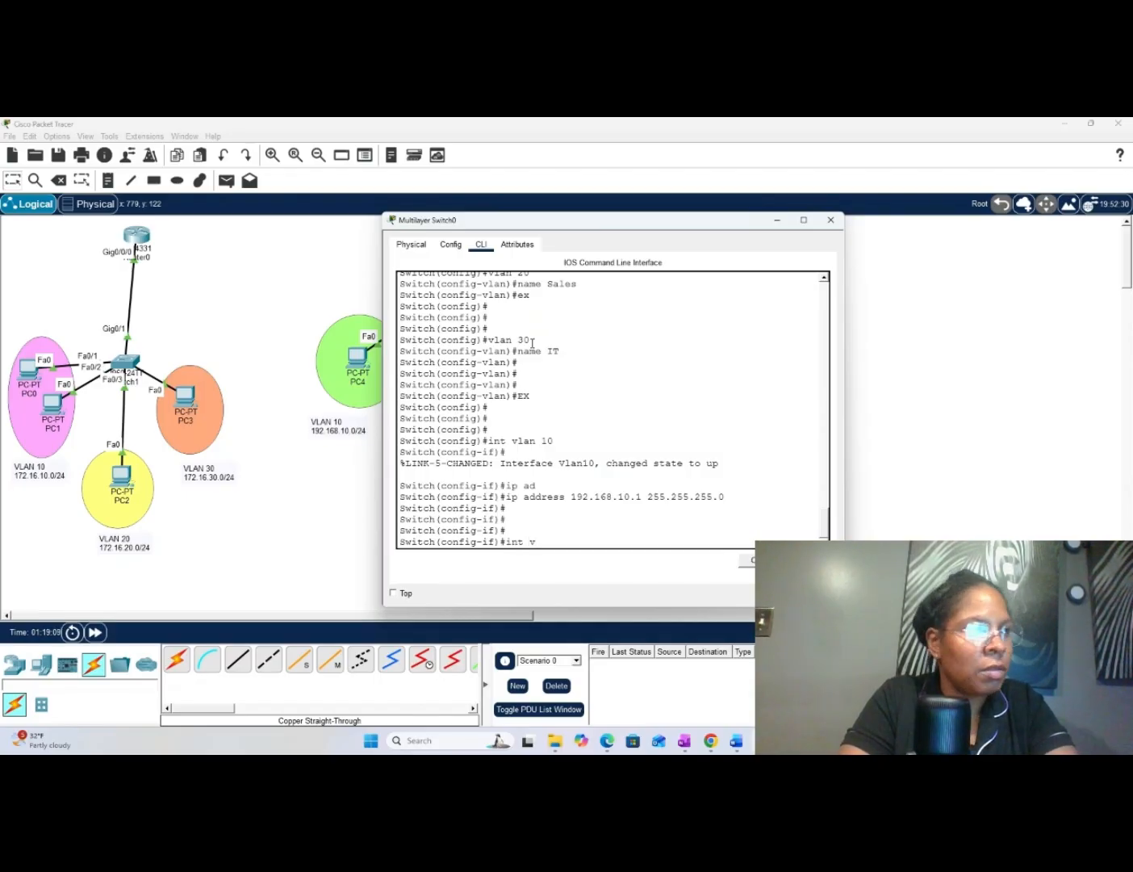
type("lan 20")
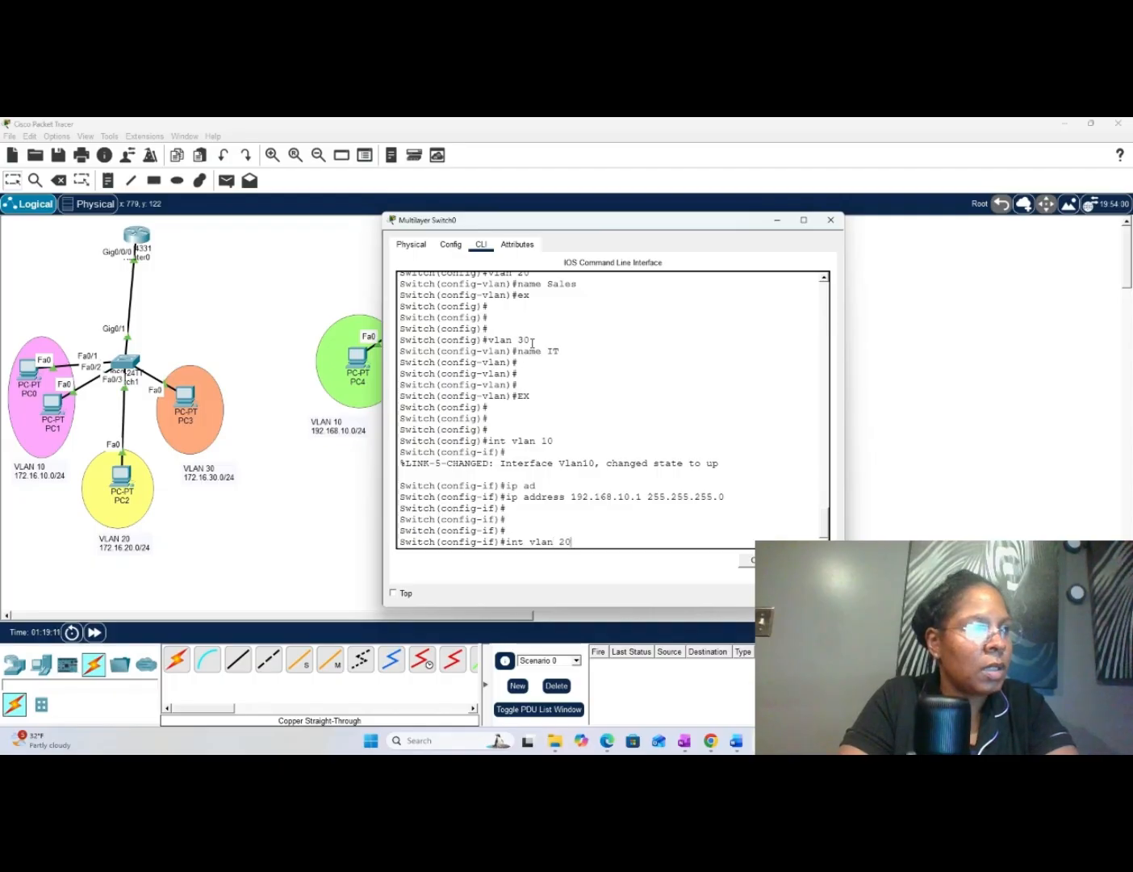
key("Return")
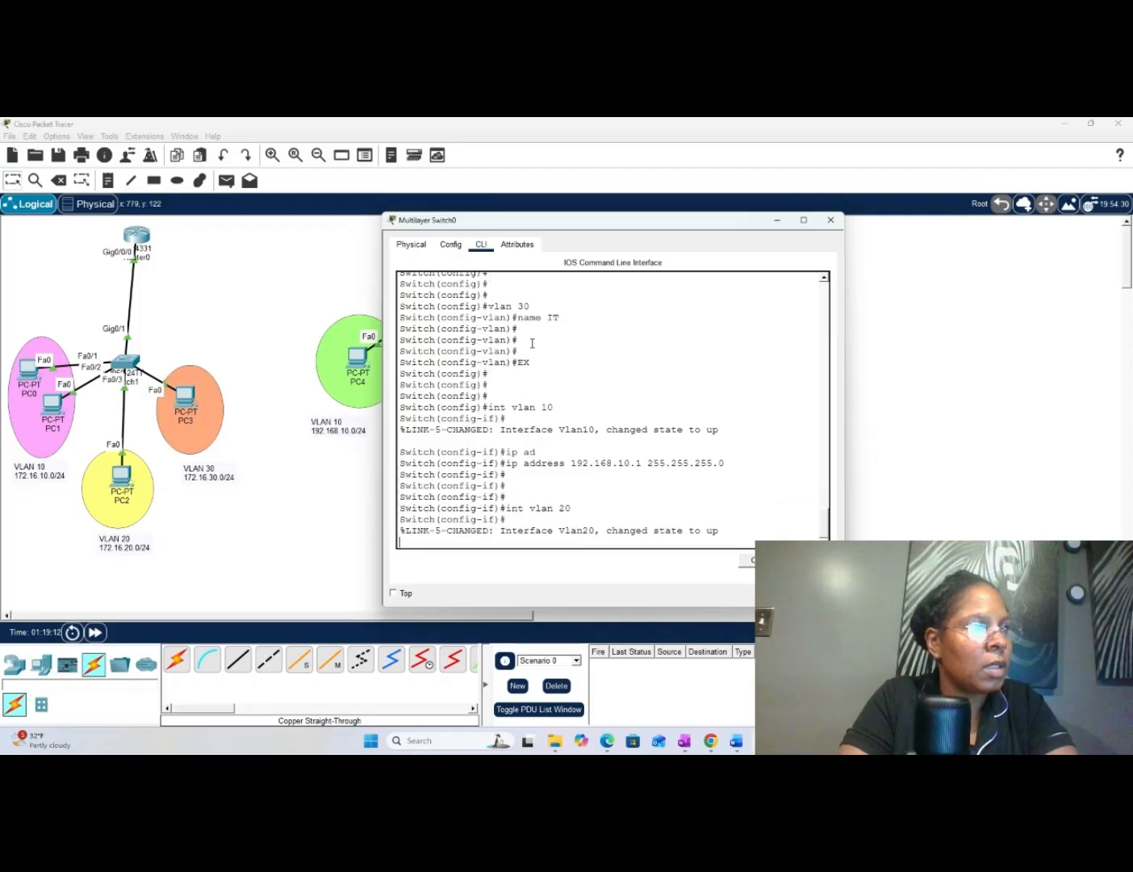
key("Return")
key("Return")
- Assign IP address 192.168.20.1 with subnet mask 255.255.255.0 to the VLAN 20 interface
type("itch(config-if)#i")
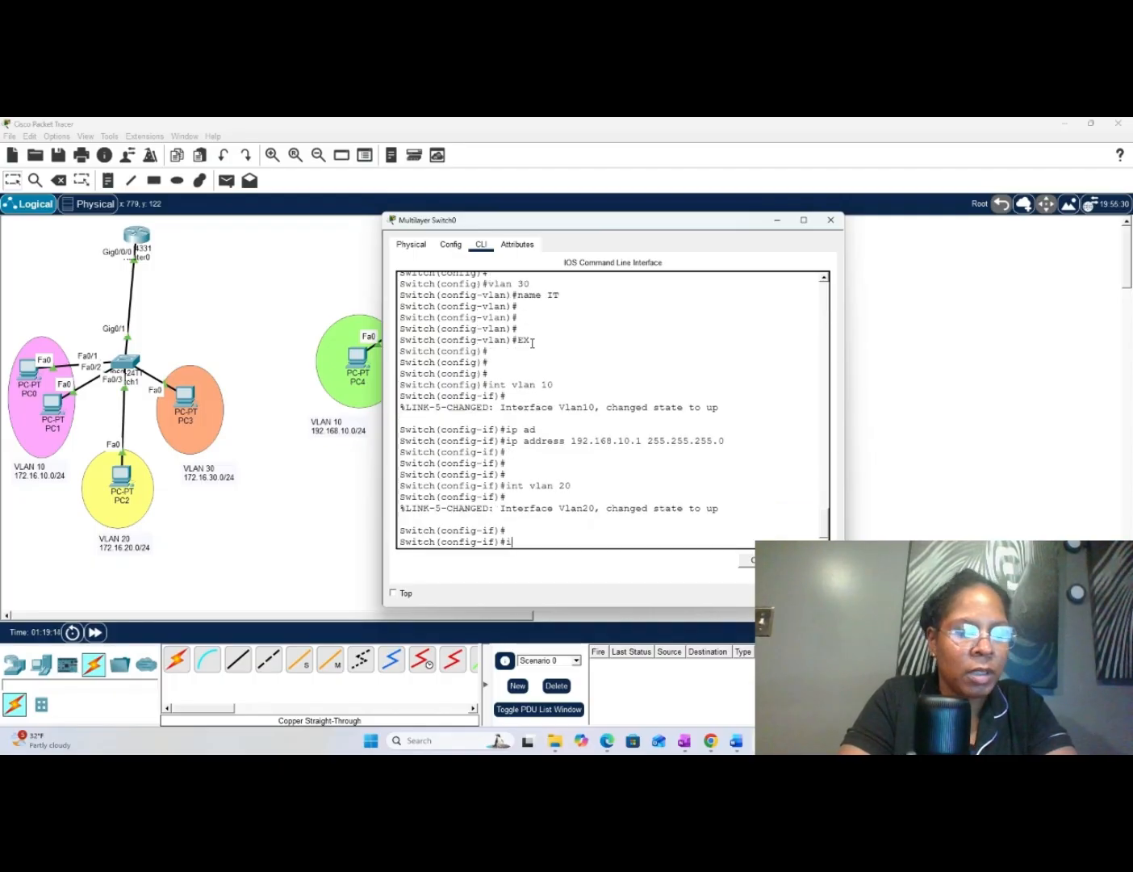
type("p ad")
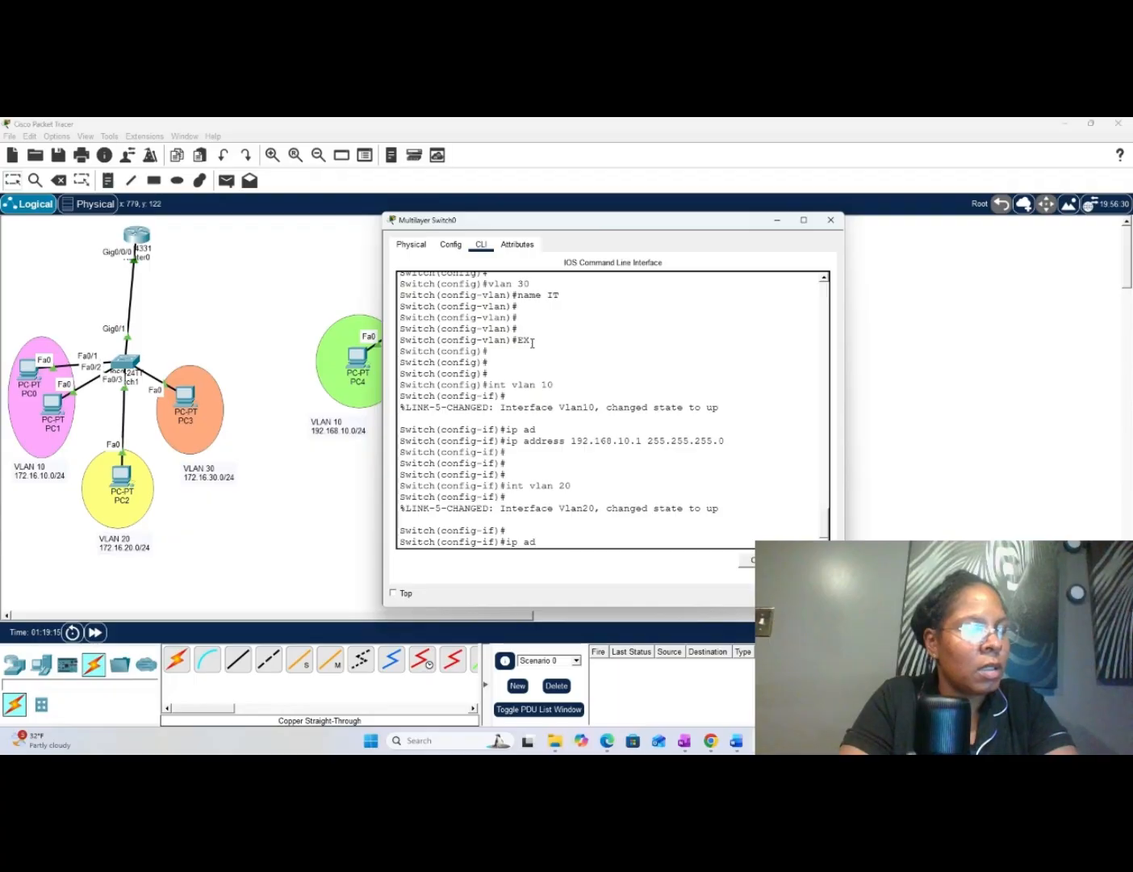
type("d")
key("Tab")
type("1")
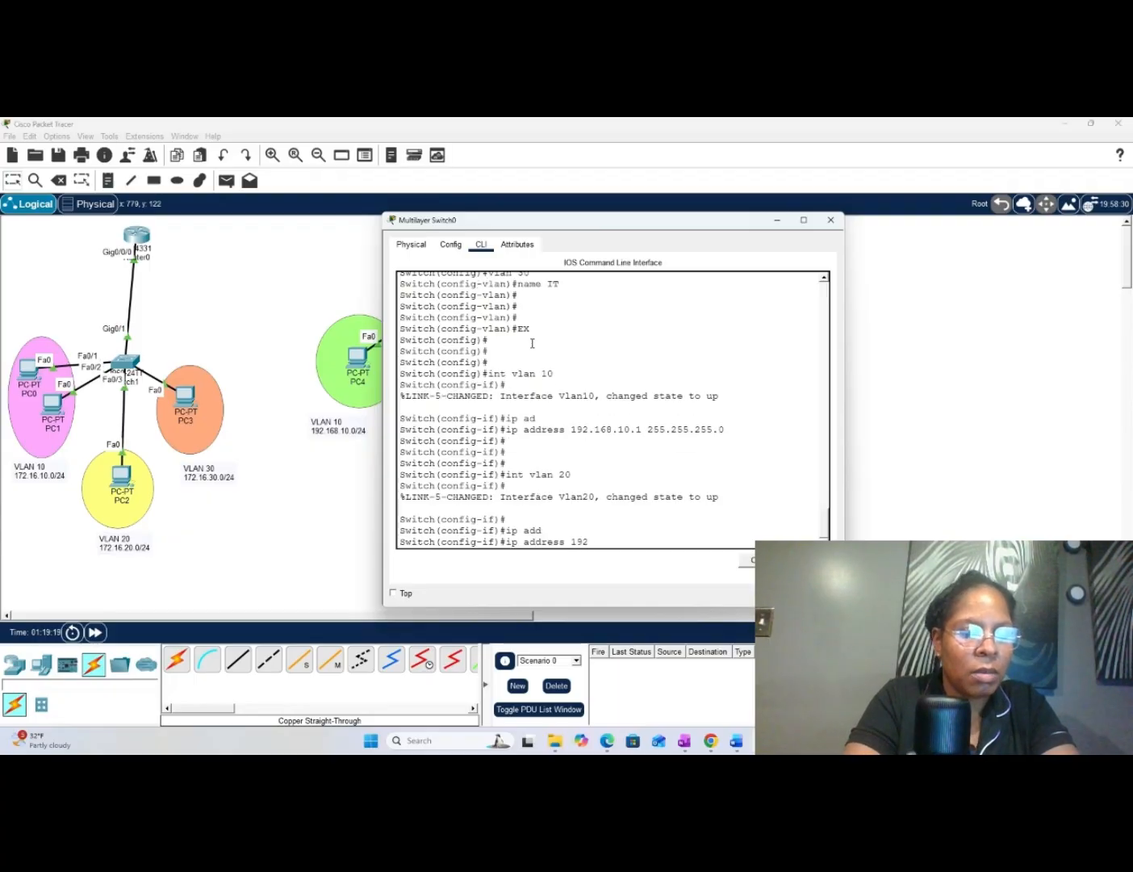
type("92.168")
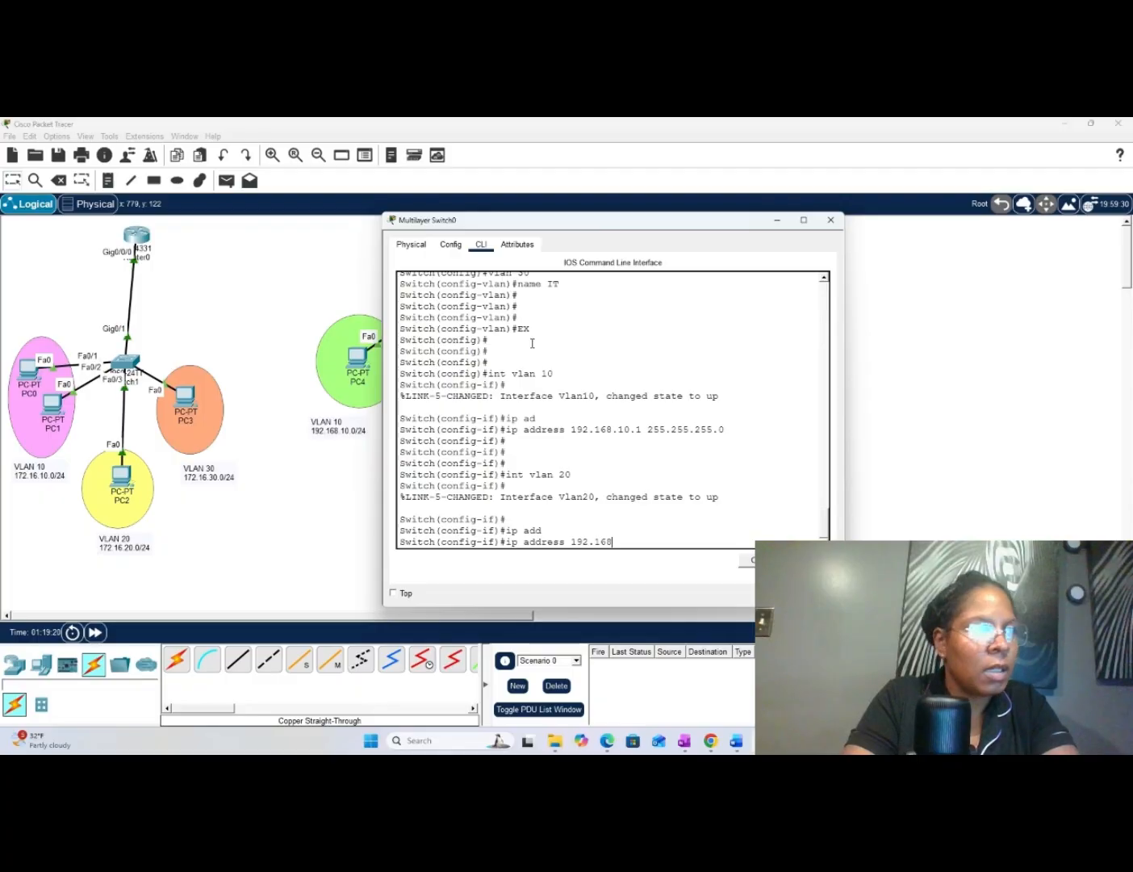
type(".")
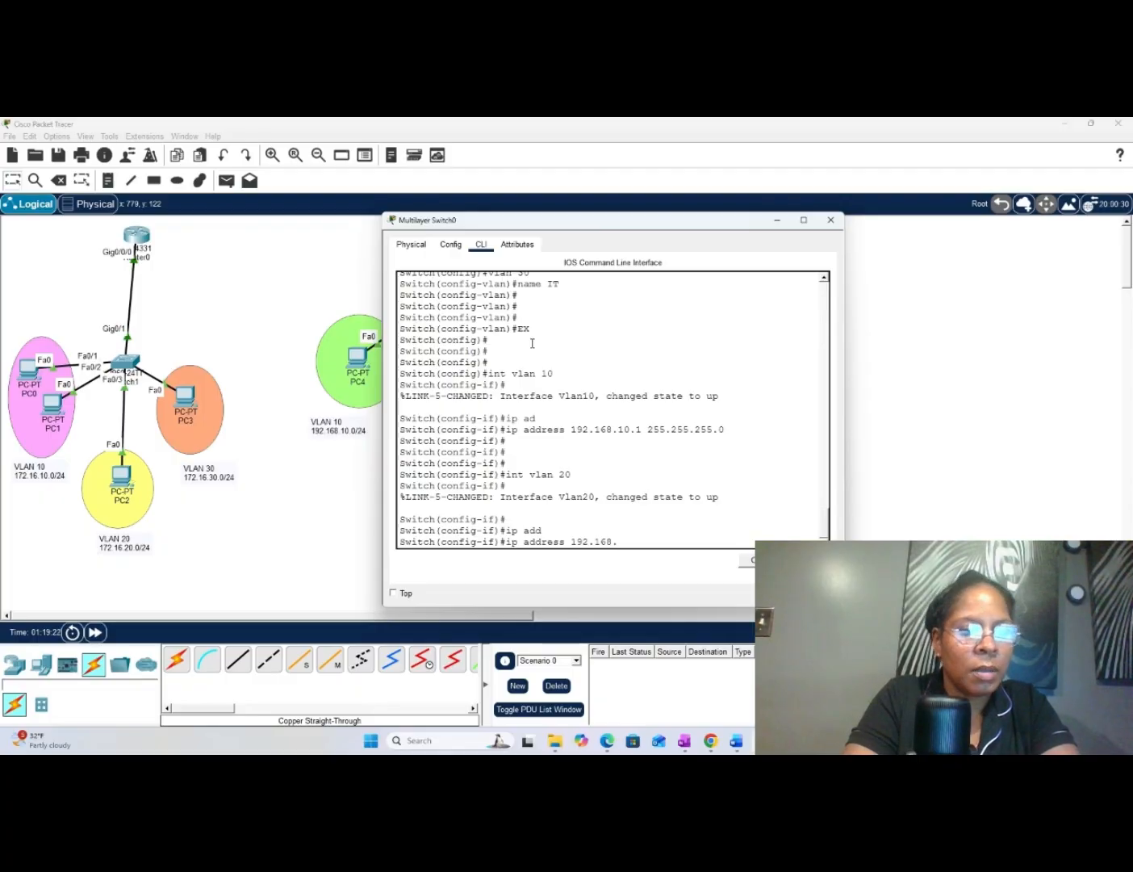
type("20.1 ")
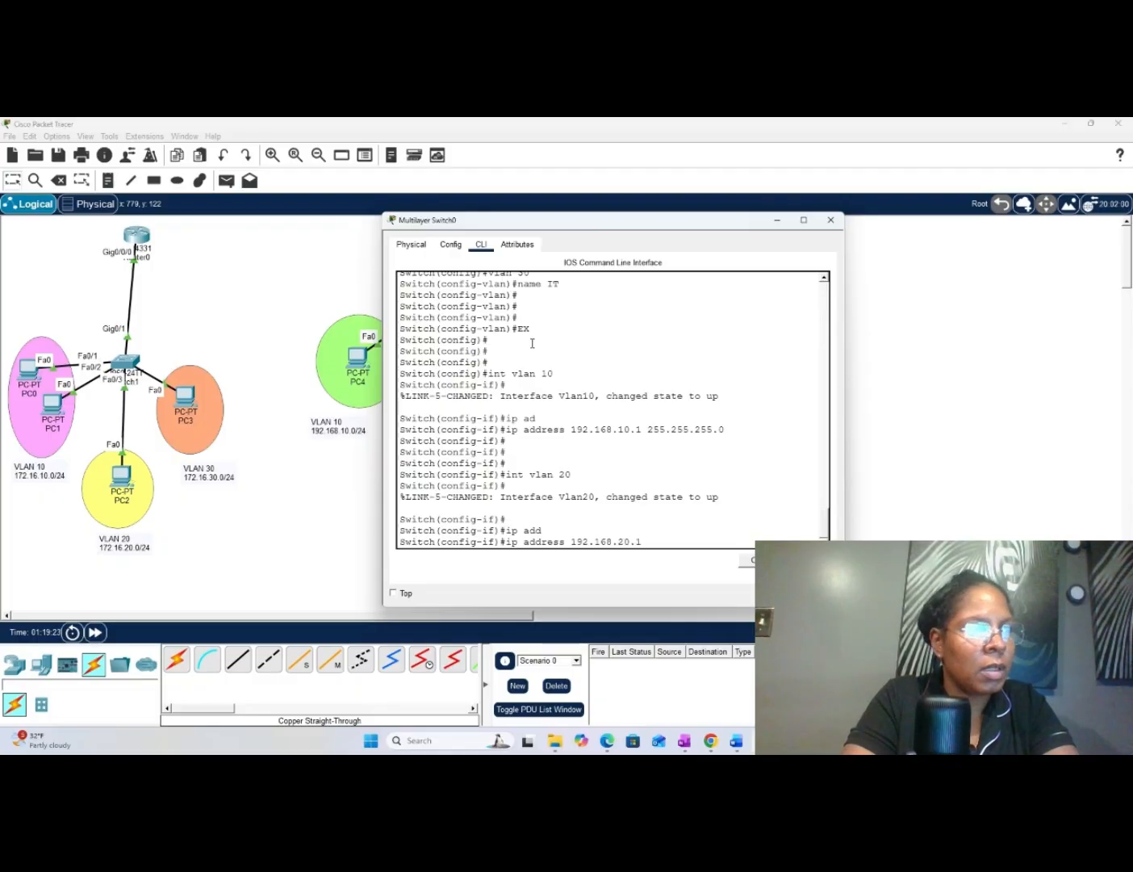
type("2")
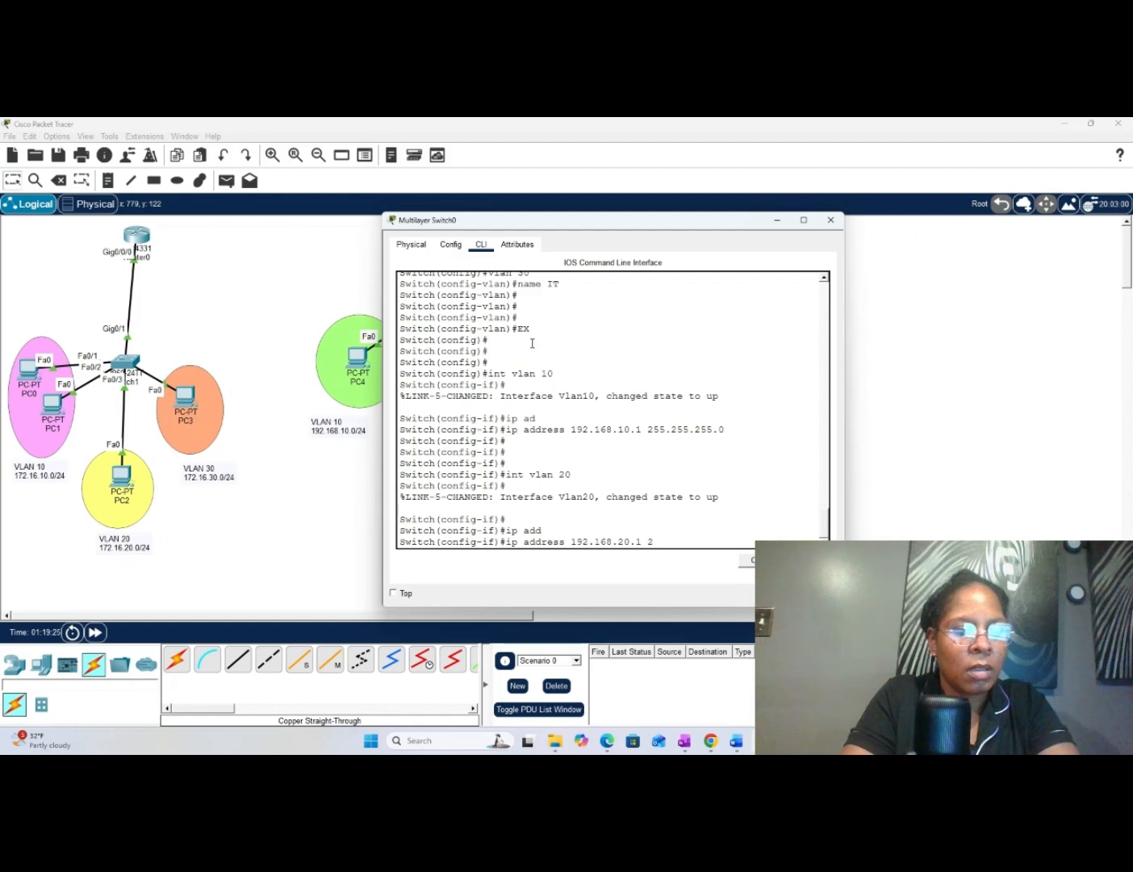
type("55")
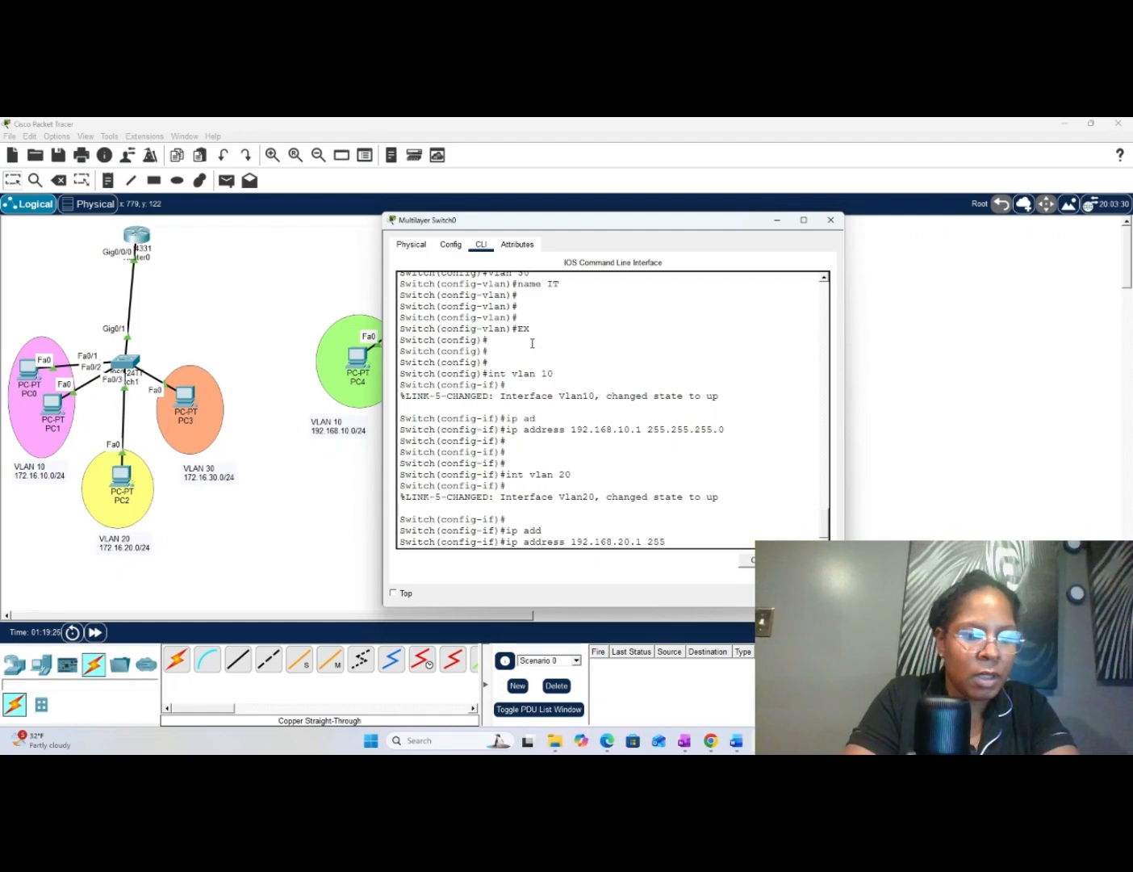
type(".25")
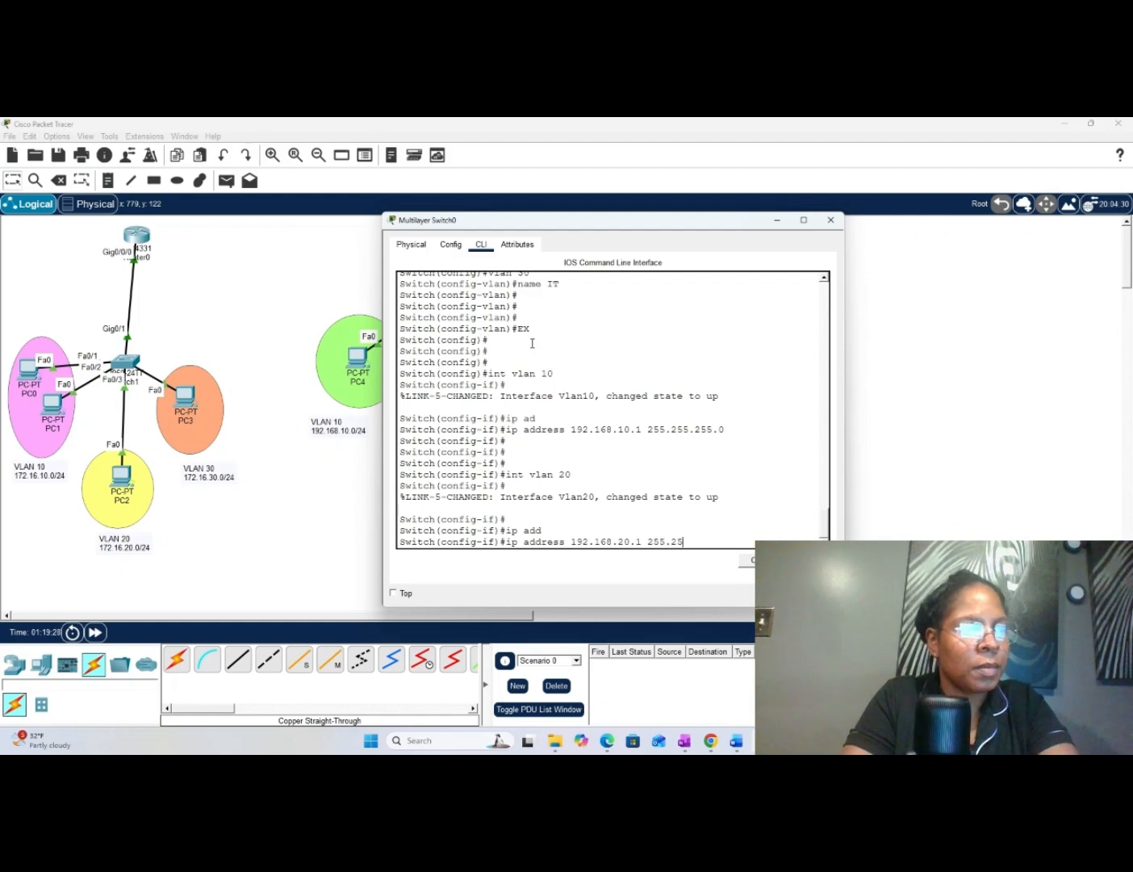
type("5.255.0")
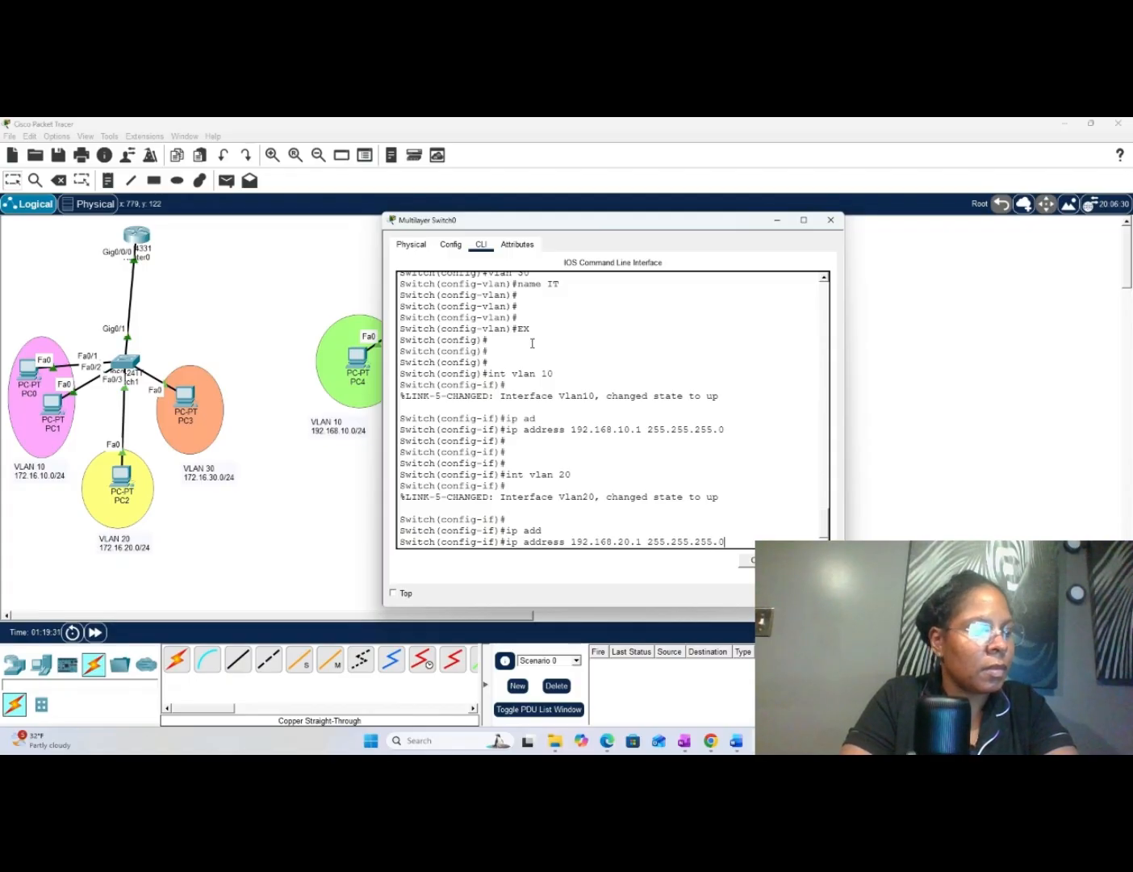
key("Return")
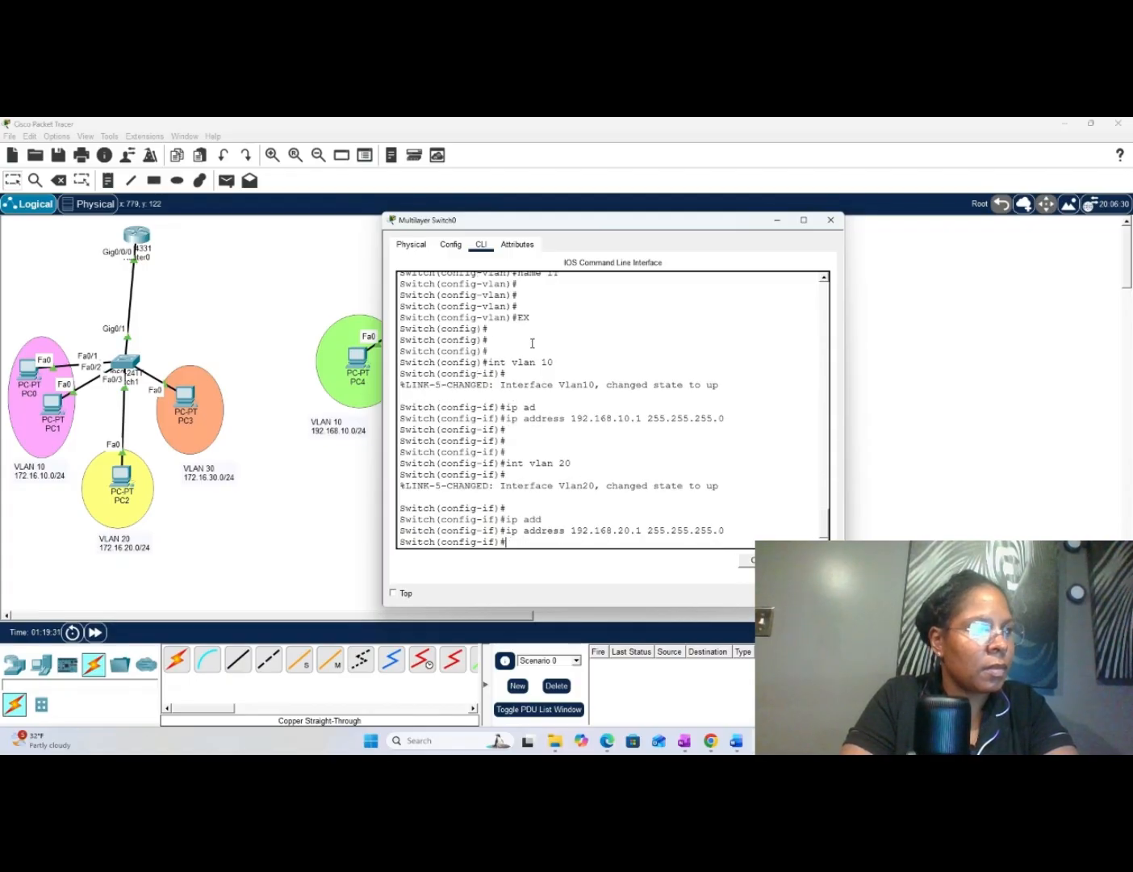
key("Return")
key("Return")
key("Return")
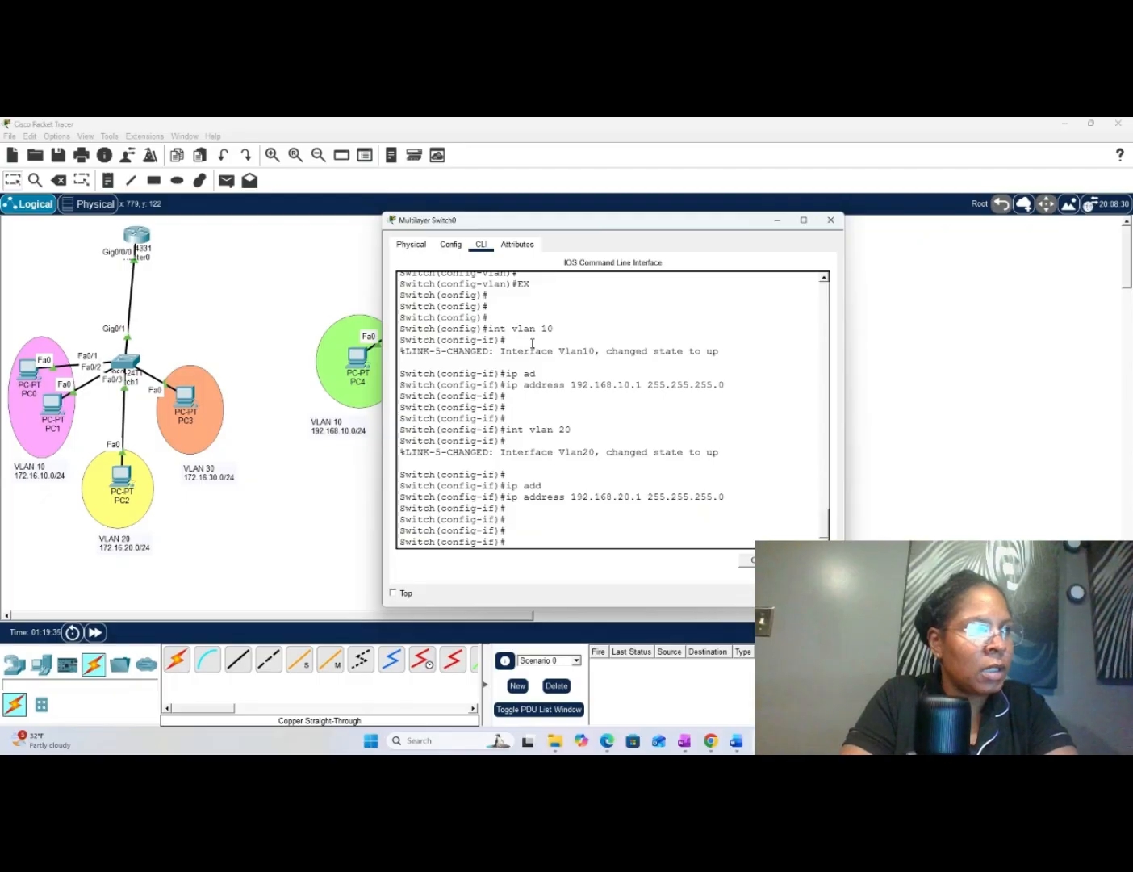
- Create the VLAN 30 virtual interface on Multilayer Switch0 and enter its configuration mode with "int vlan 30"
type("int vlan 3")
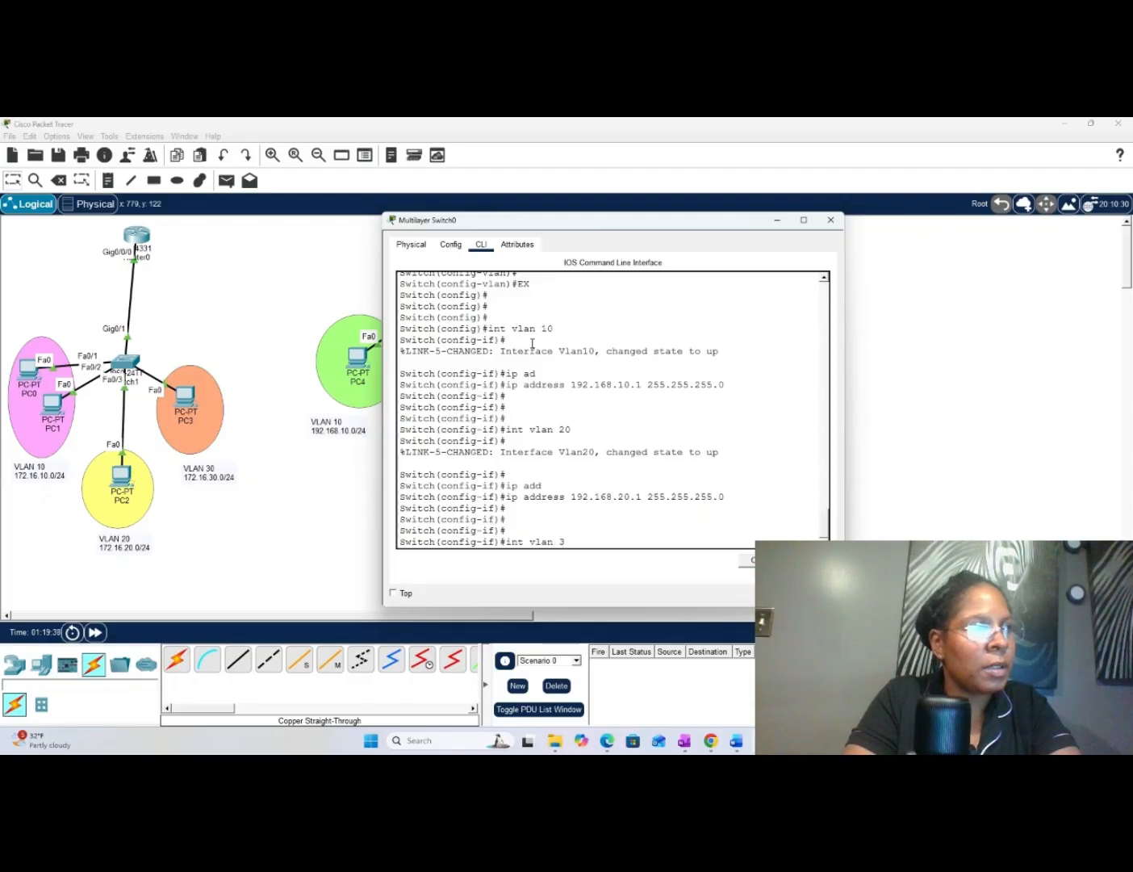
type("0")
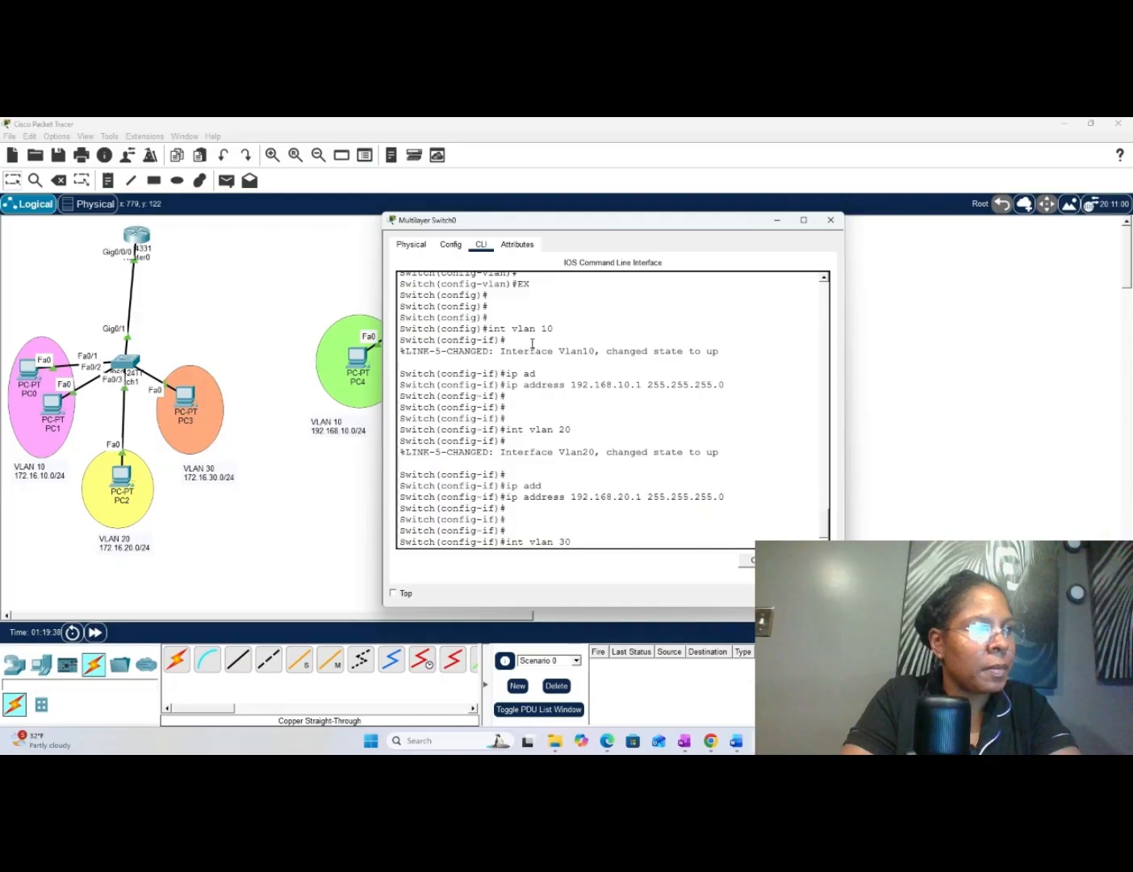
key("Return")
key("Return")
key("Return")
key("Return")
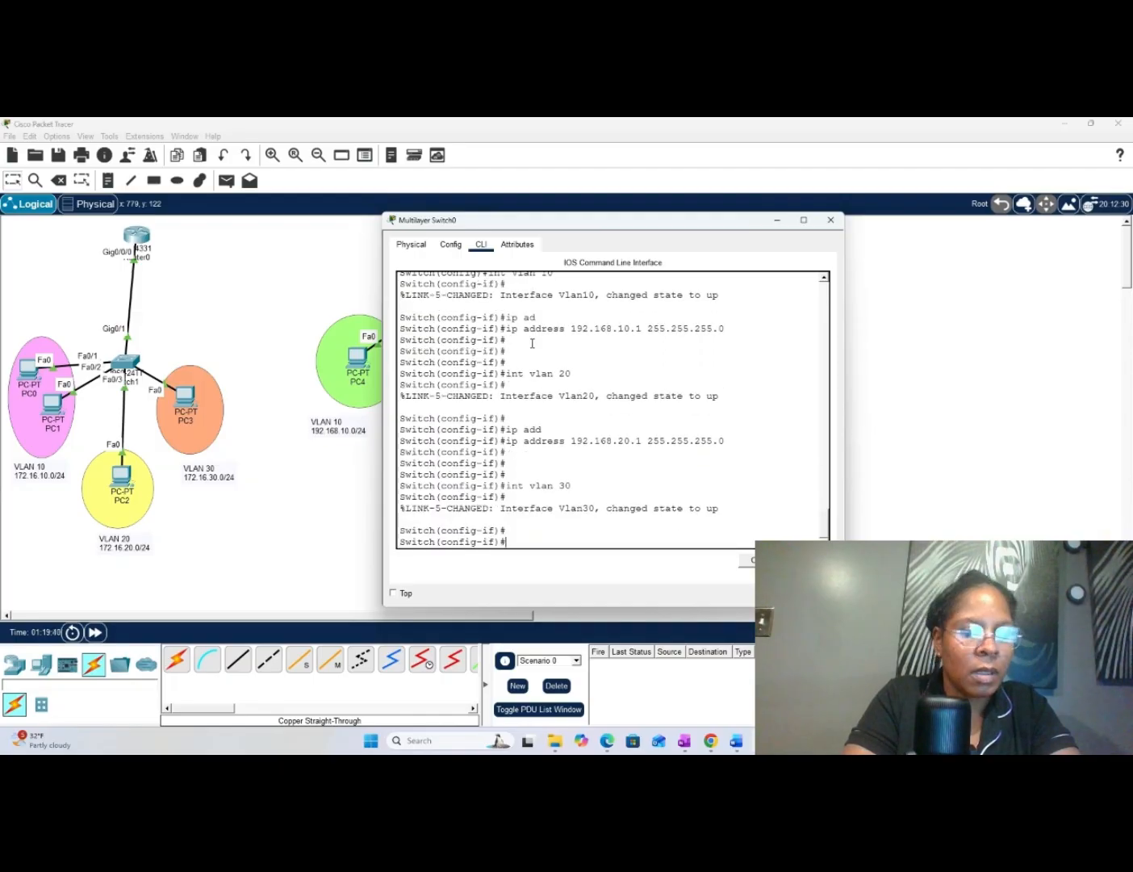
- Assign IP address 192.168.30.1 with subnet mask 255.255.255.0 to the VLAN 30 interface and exit to global configuration mode
type("ip ad")
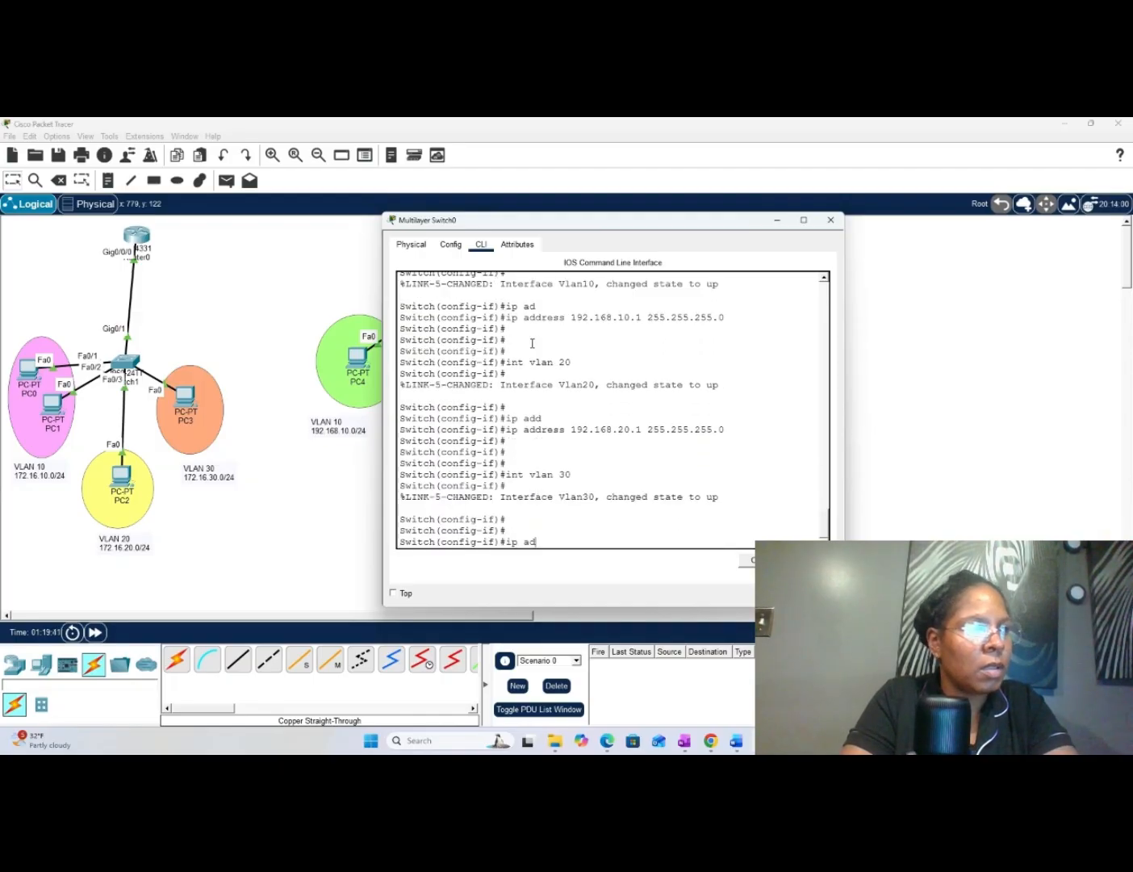
key("Tab")
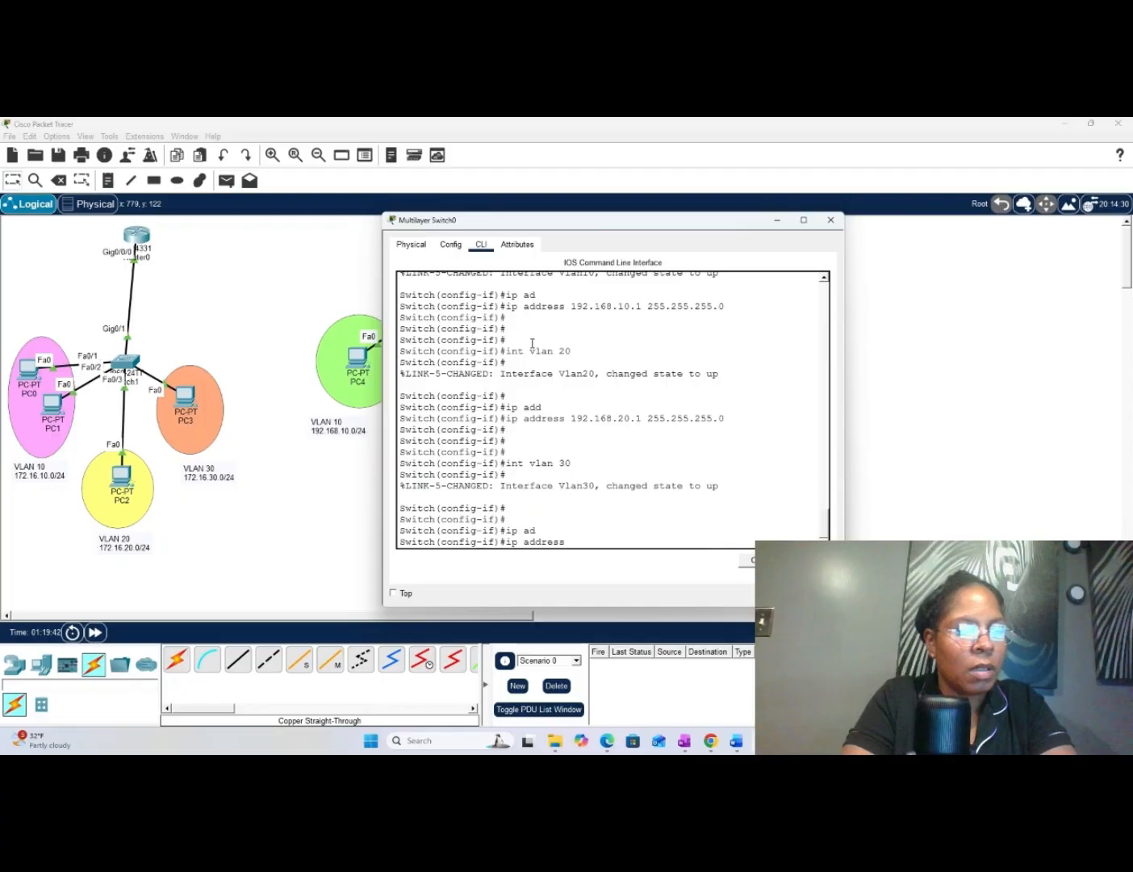
type("192")
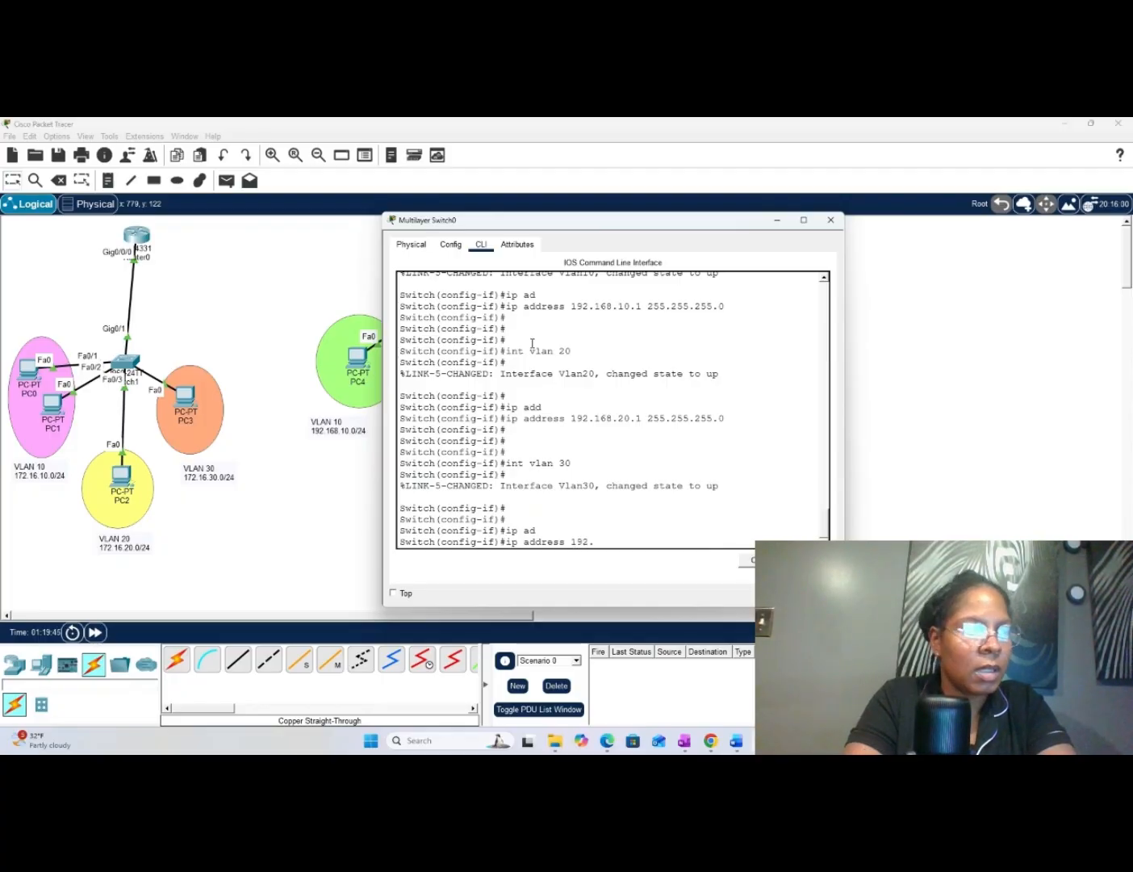
type(".168.30.1")
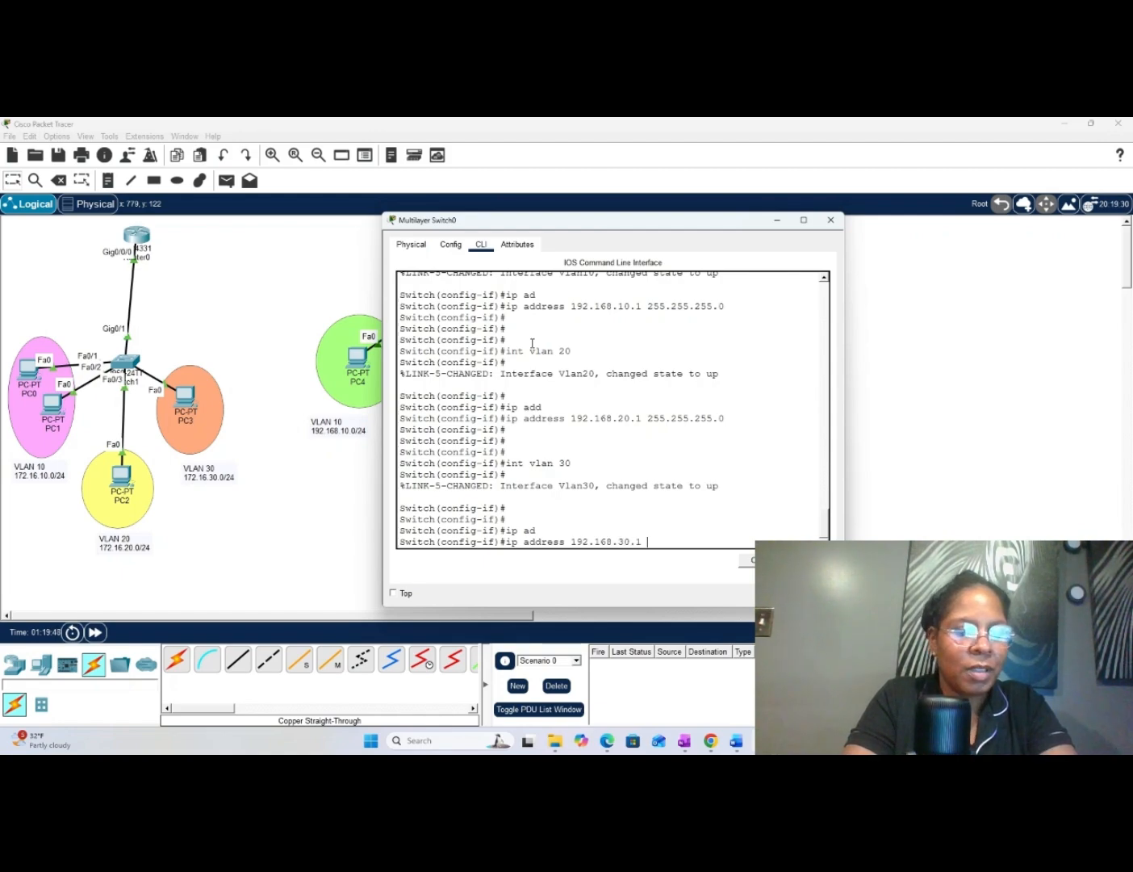
type("255.255.")
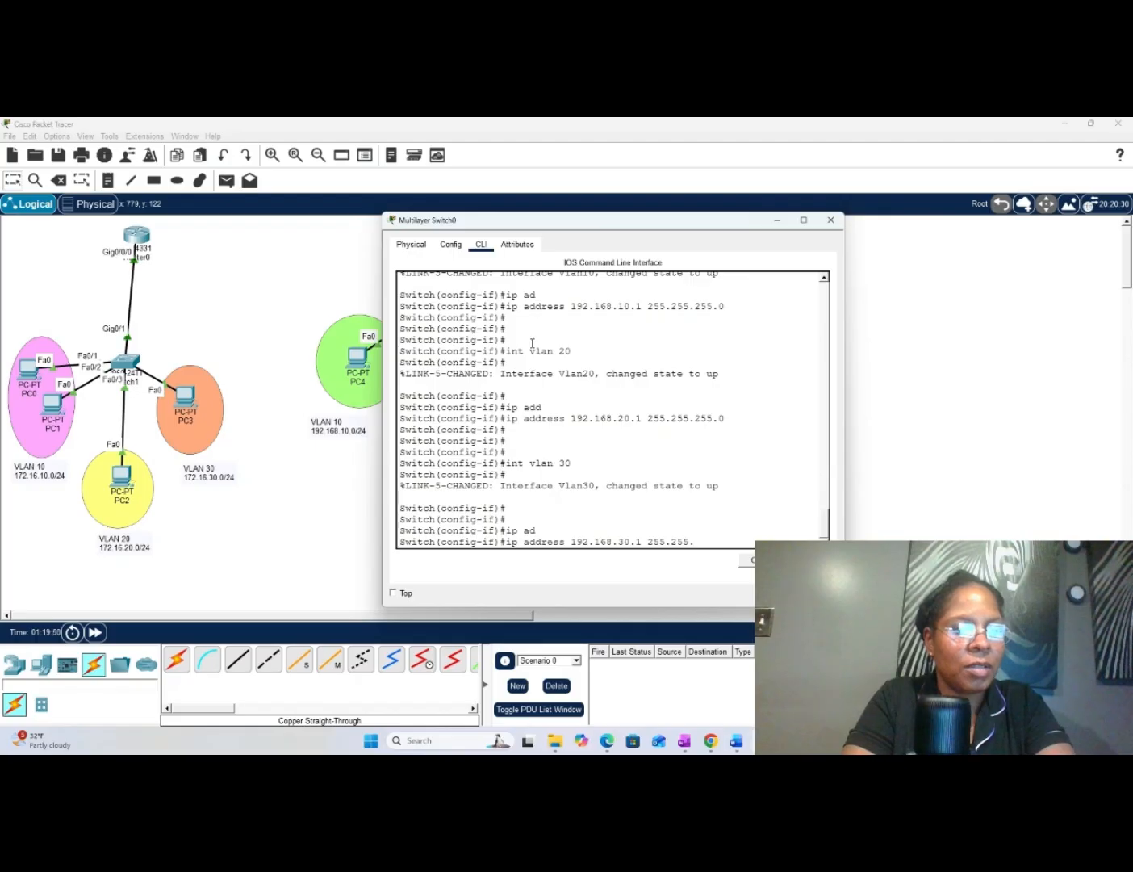
type("255.0")
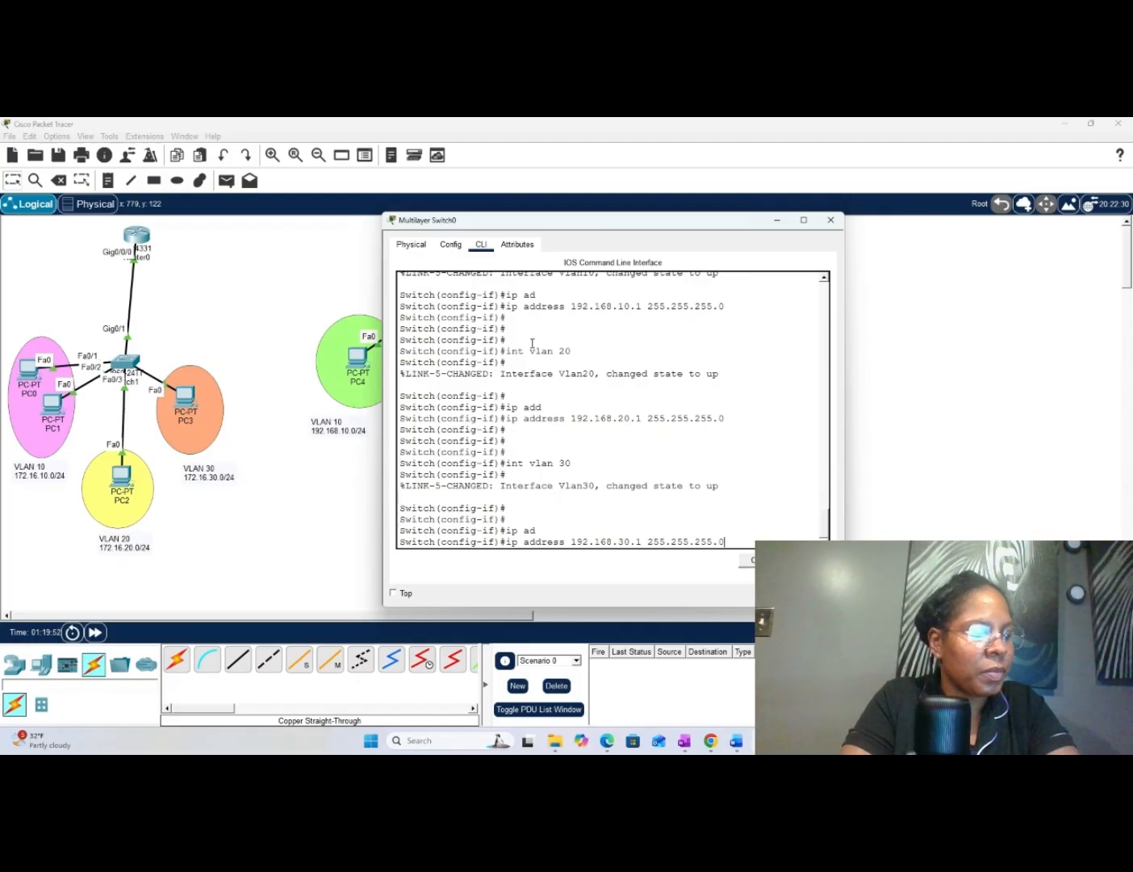
key("Return")
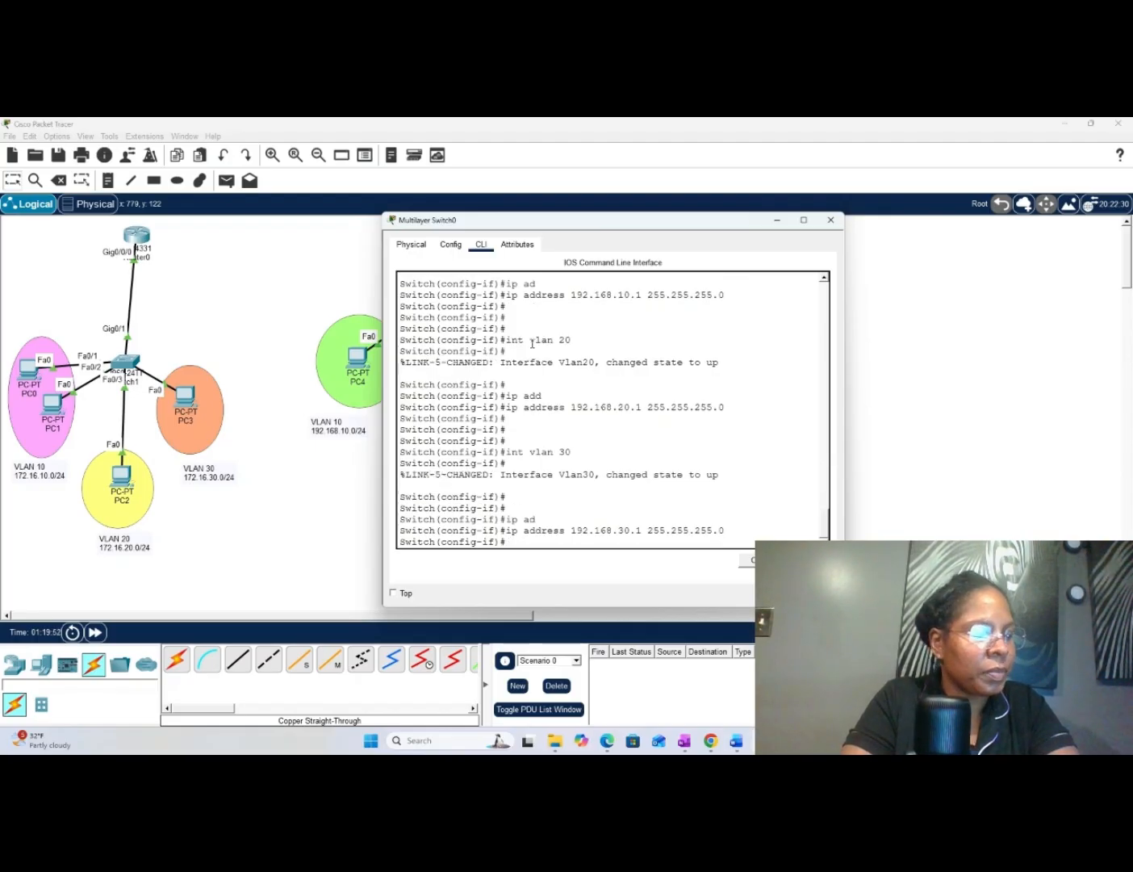
key("Return")
key("Return")
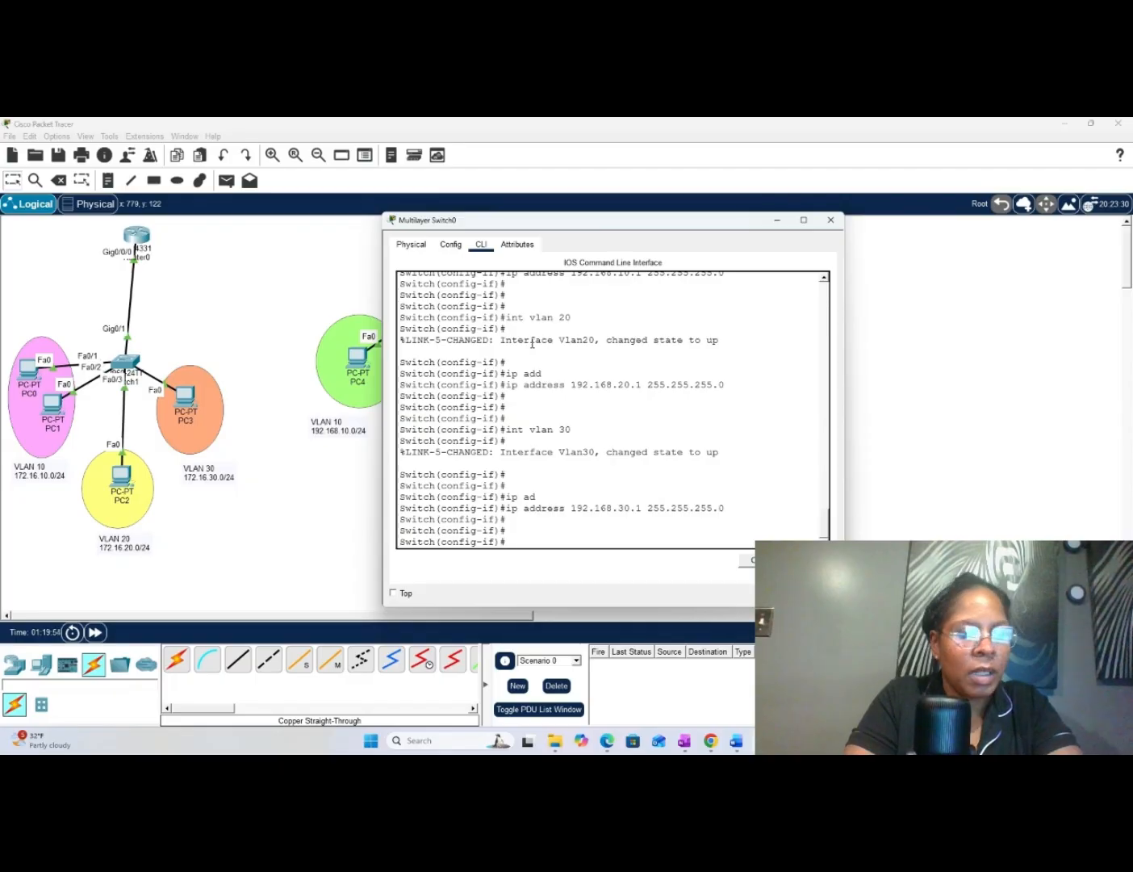
type("ex")
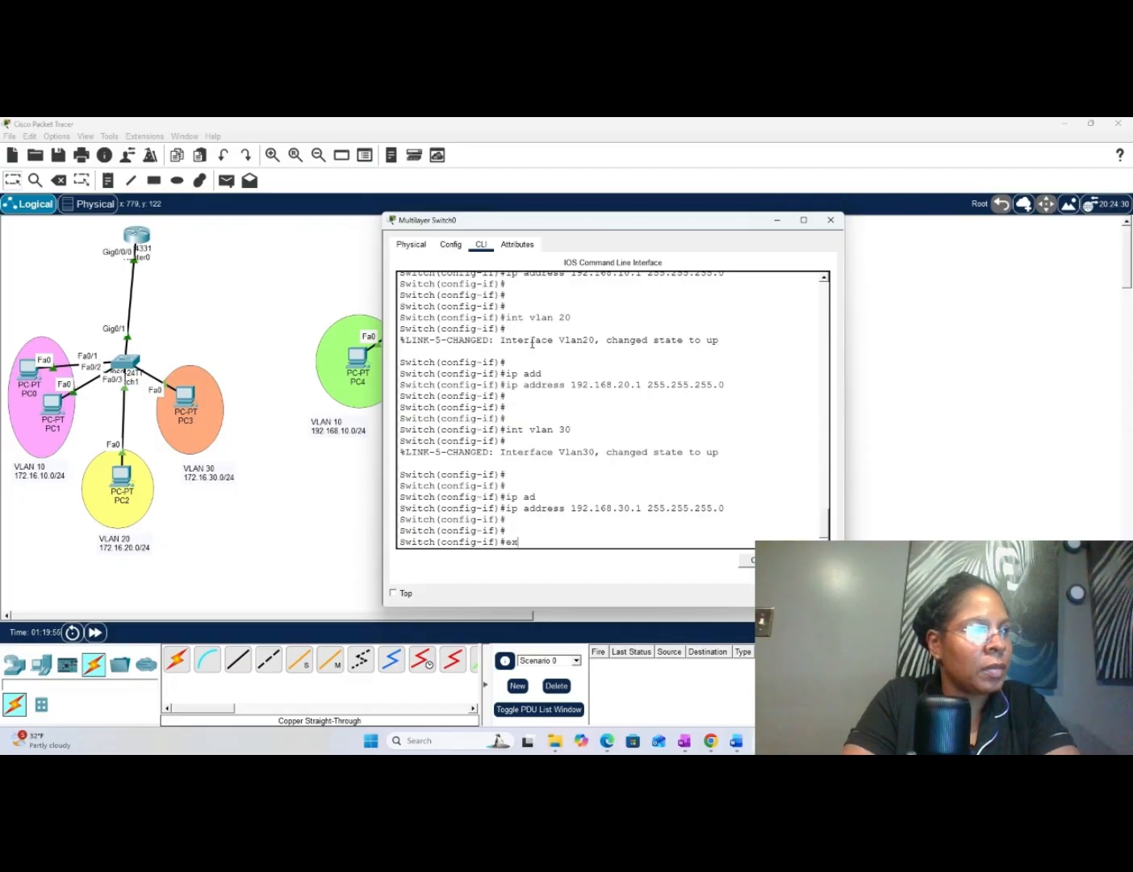
key("Return")
key("Return")
key("Return")
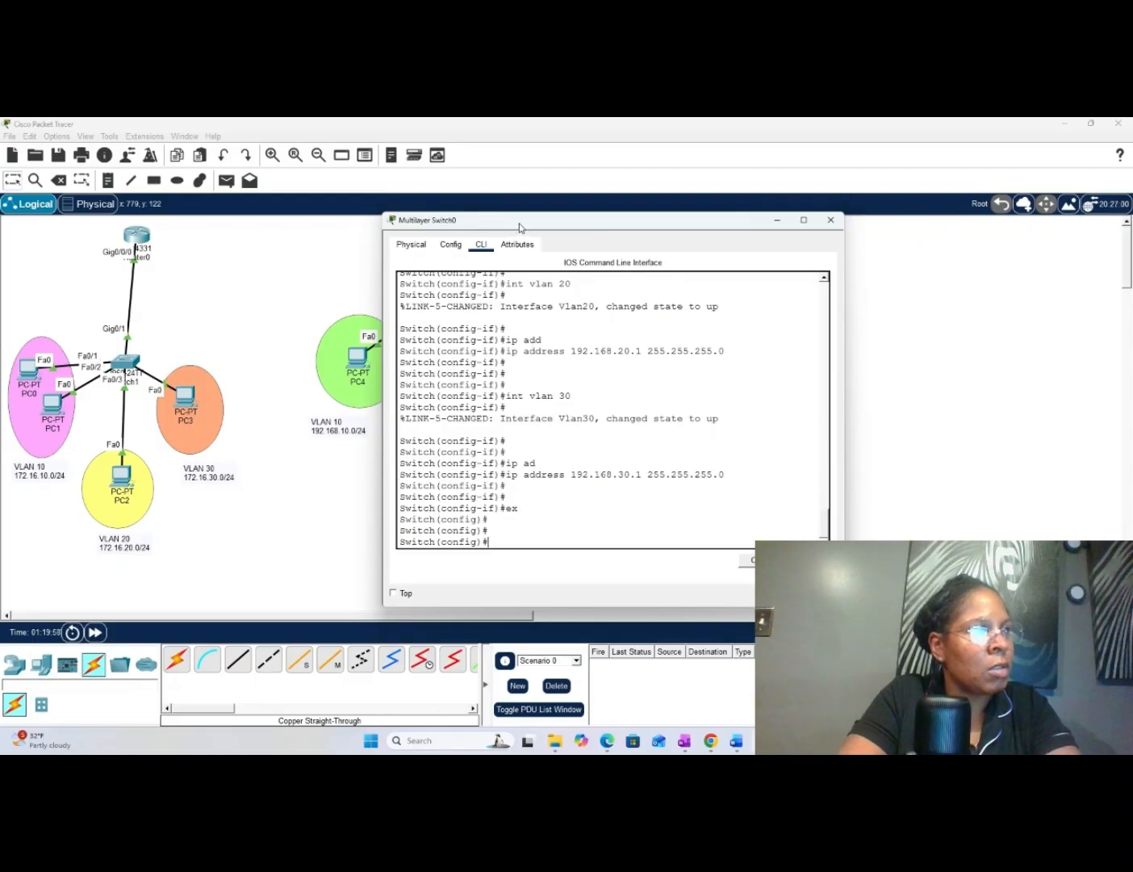
- Move the Multilayer Switch0 window off the switch topology and set interface fa 0/1 to "switchport mode access"
left_click_drag(519, 228, 684, 228)
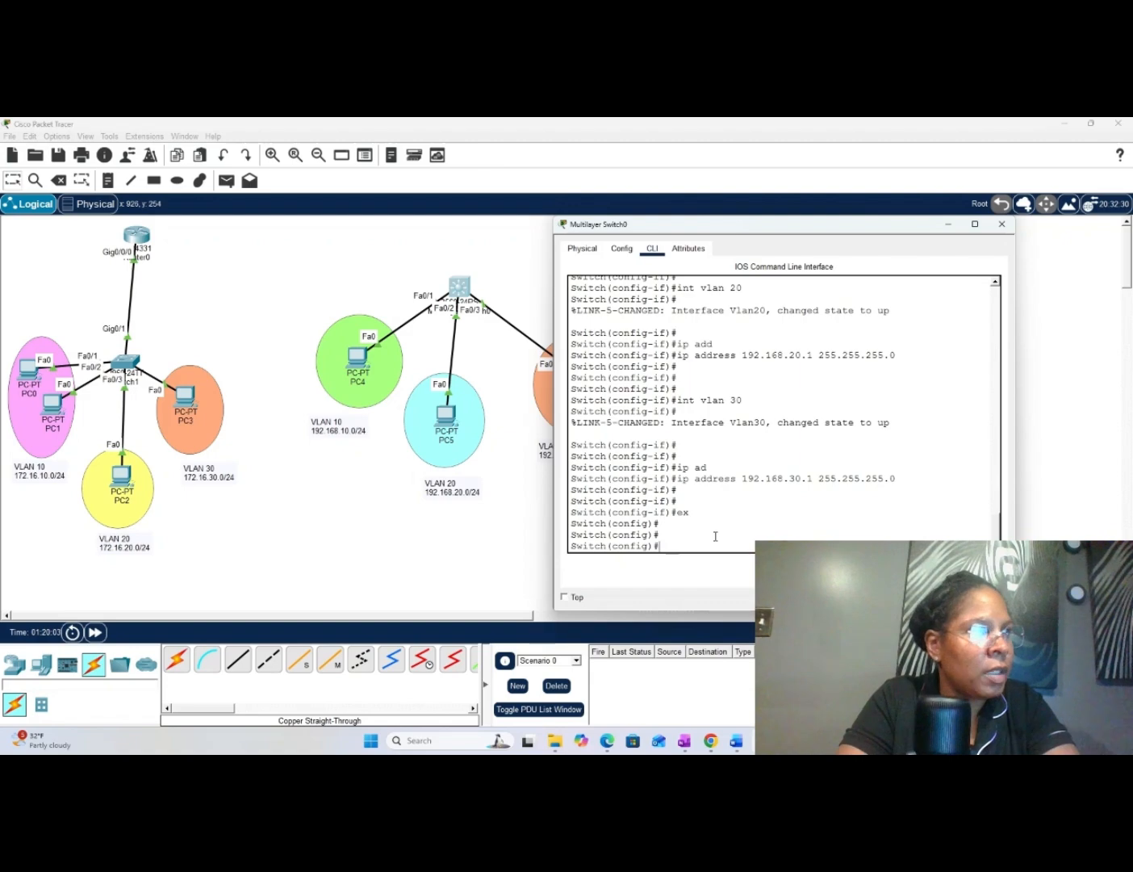
type("int")
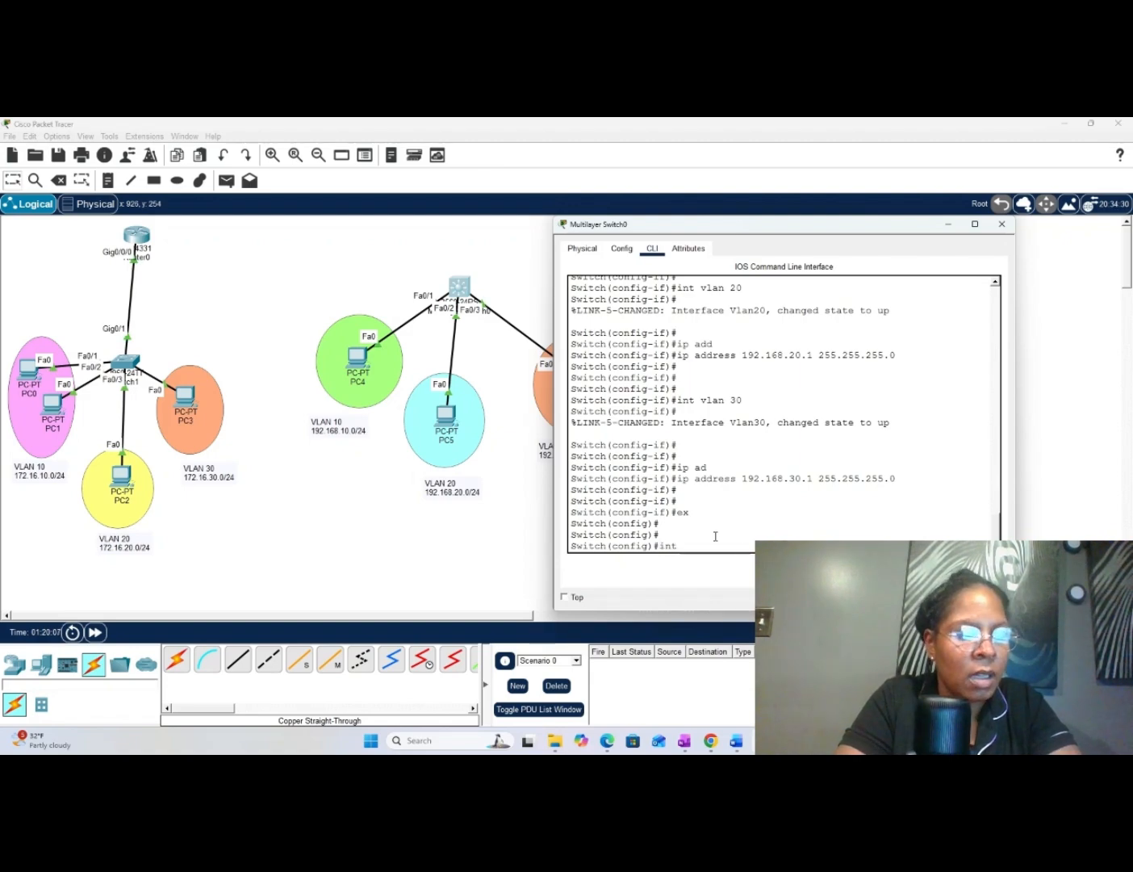
type(" fa 0")
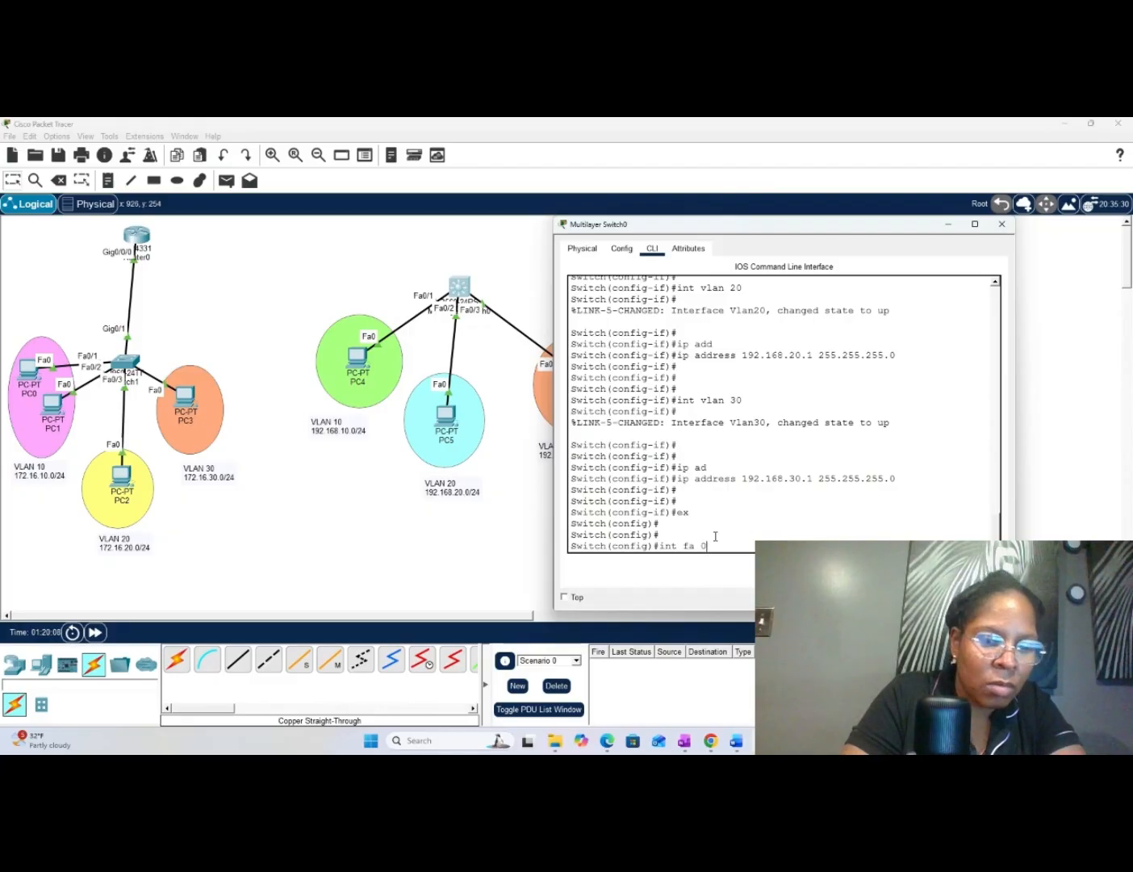
type("/")
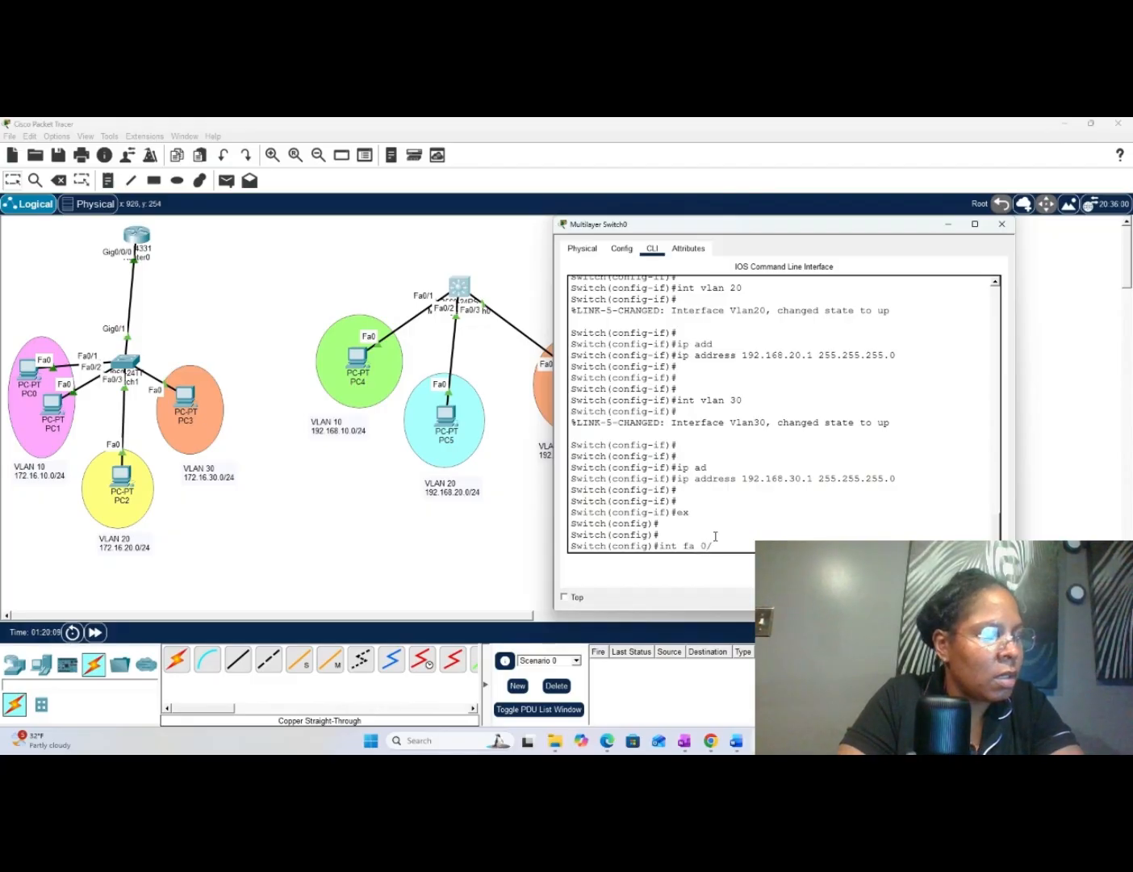
type("1")
key("Return")
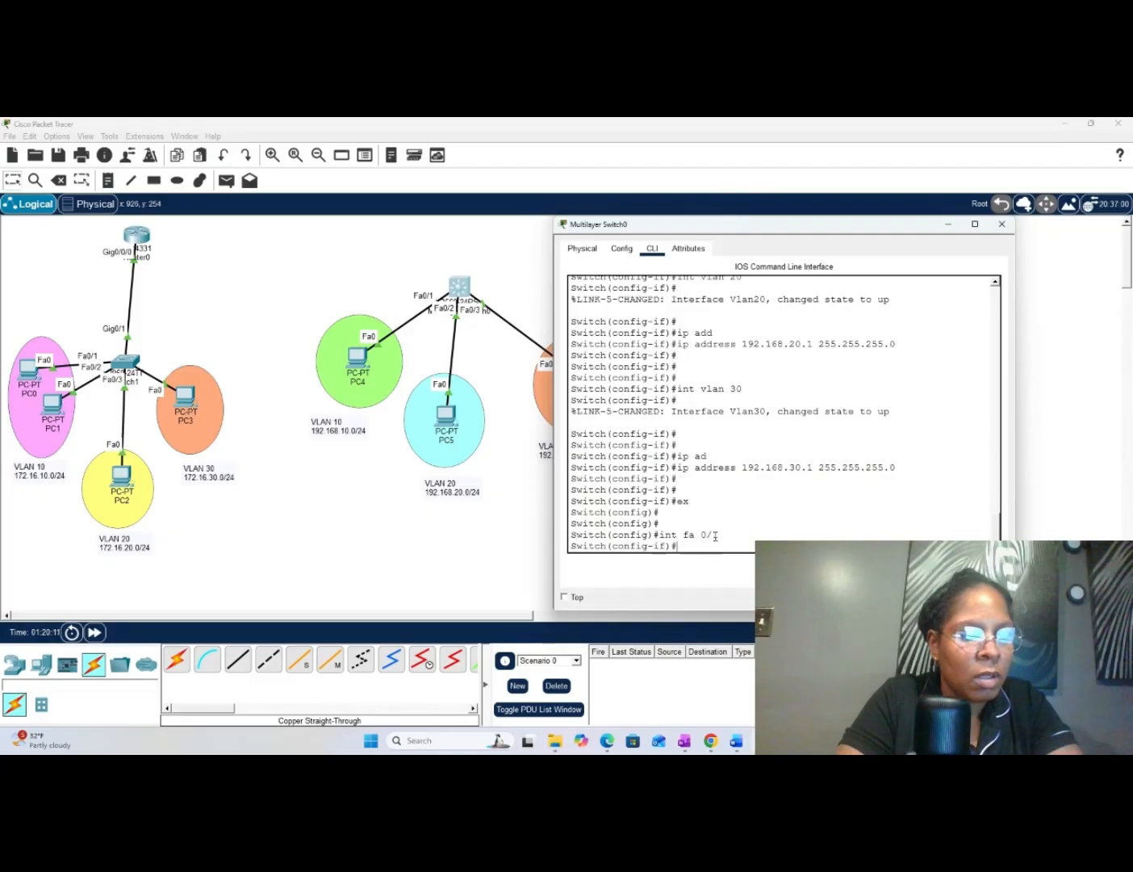
type("sw")
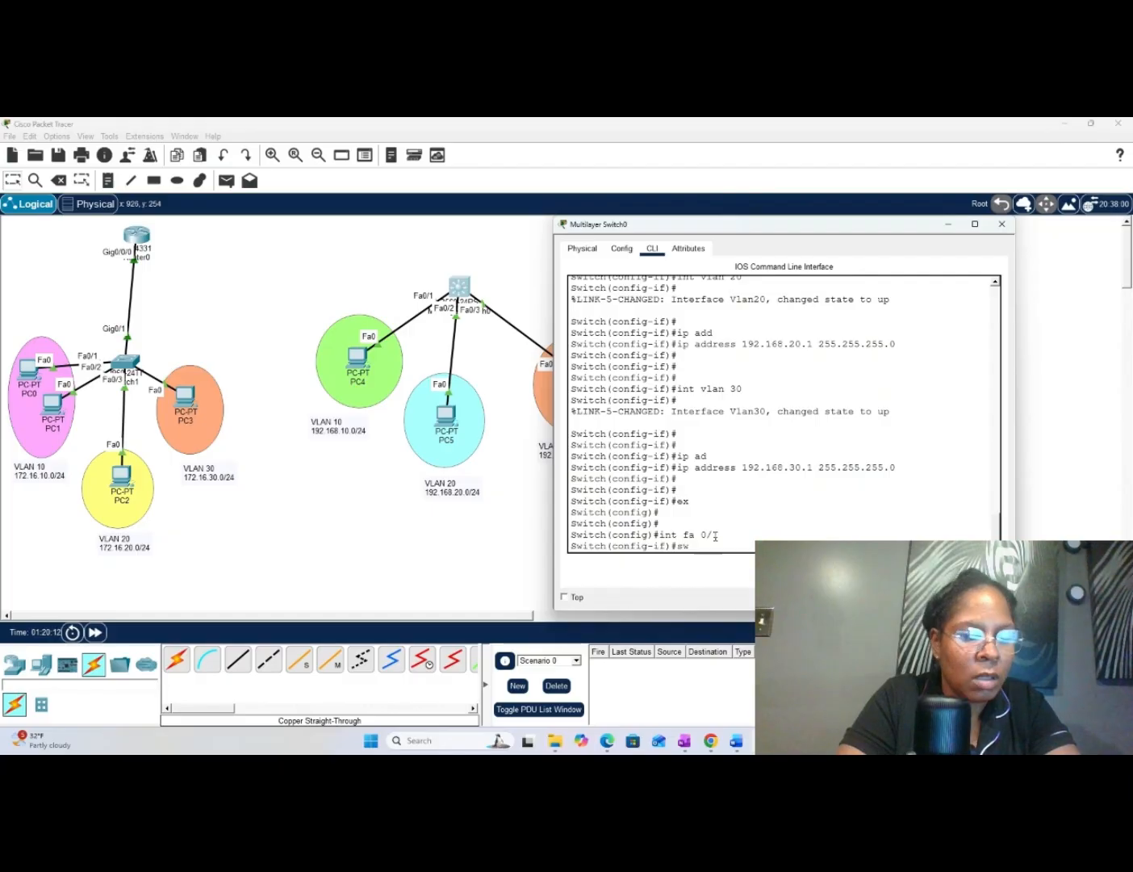
key("Tab")
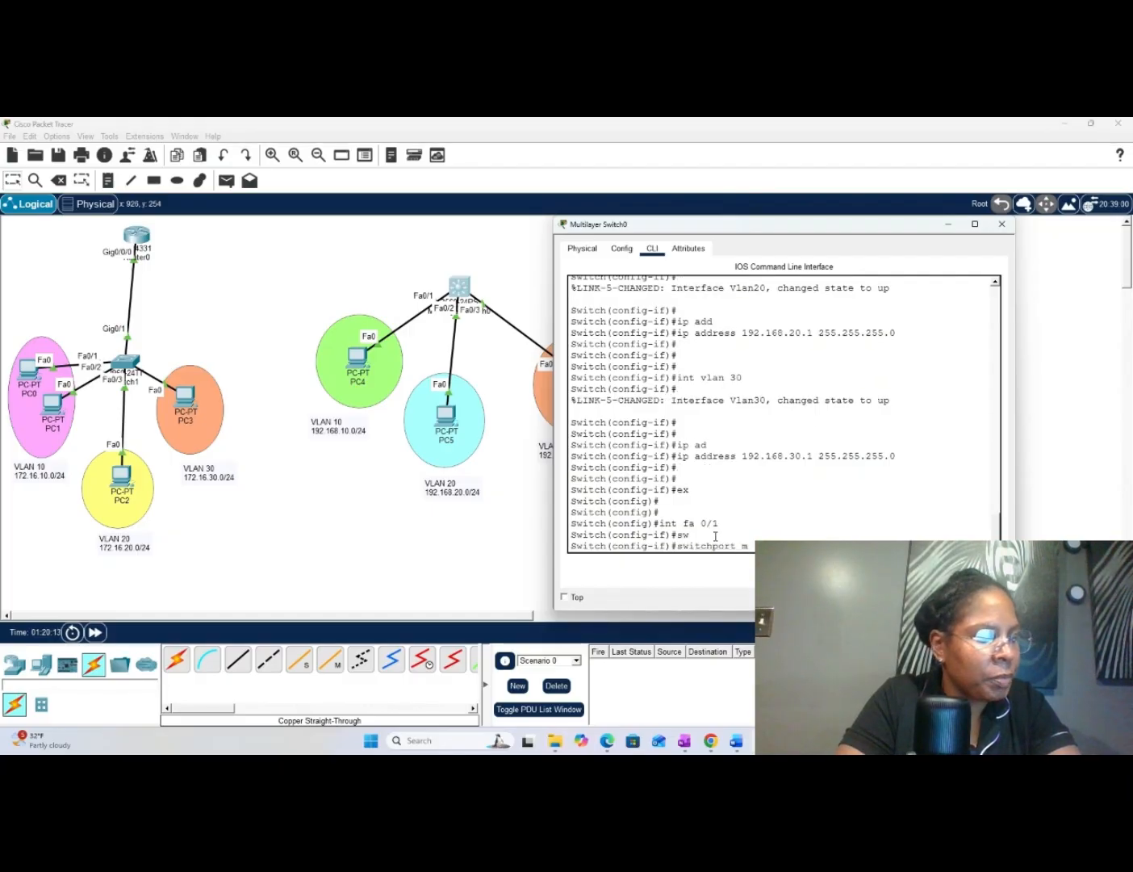
type("m")
key("Tab")
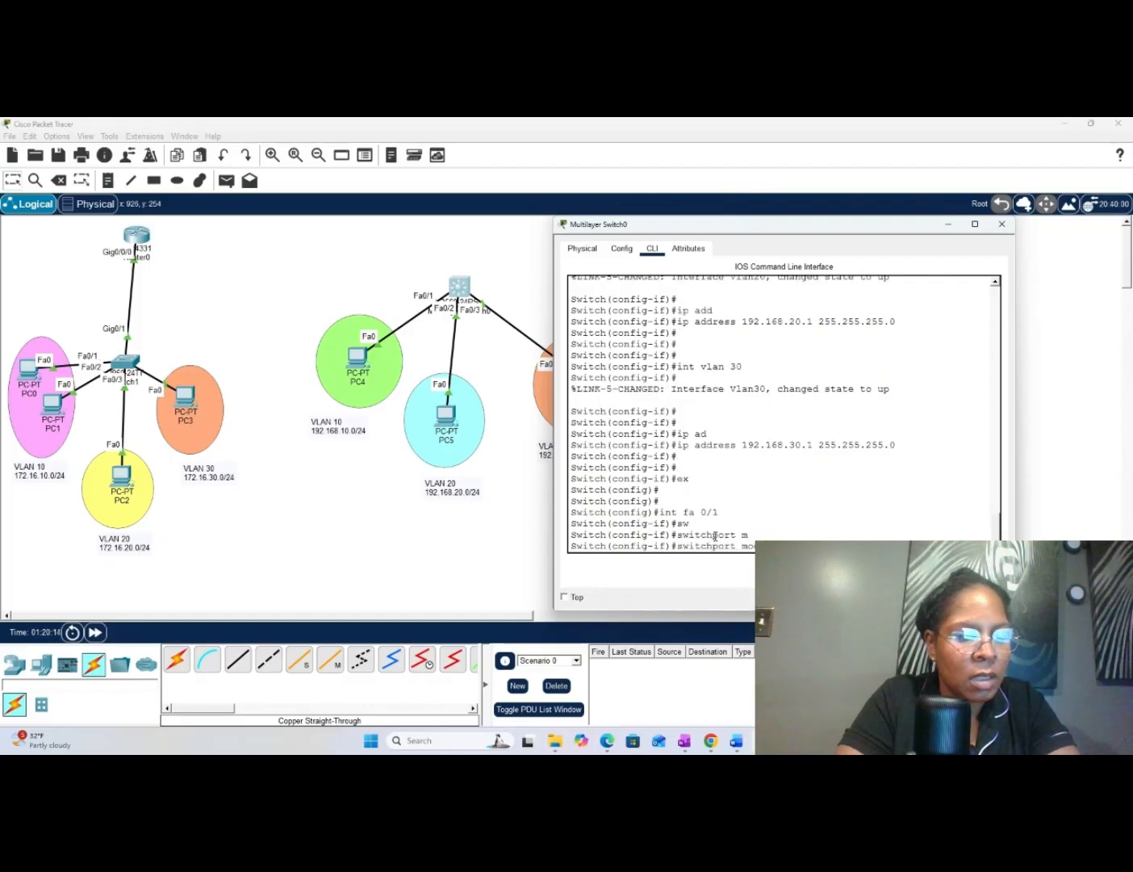
type("ac")
key("Tab")
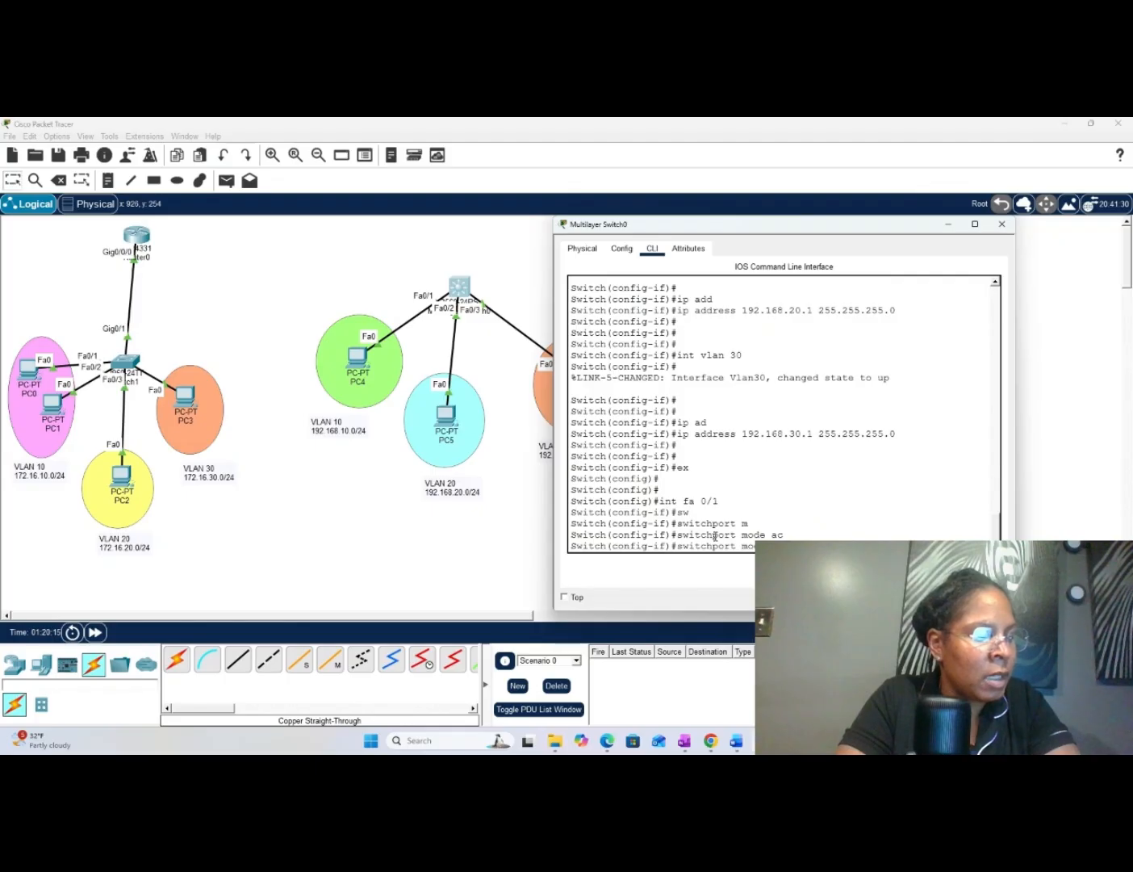
key("Return")
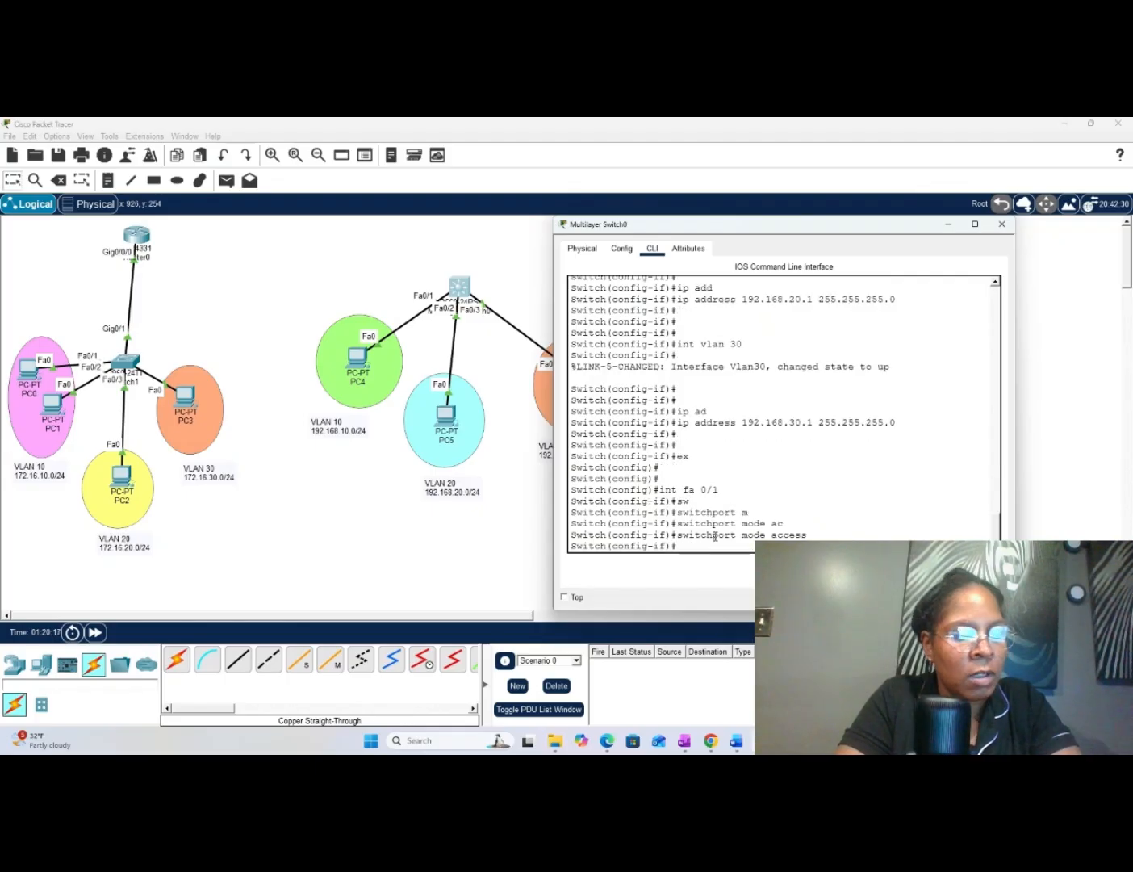
- Assign interface fa 0/1 on Multilayer Switch0 to VLAN 10 with "switchport access vlan 10"
type("s")
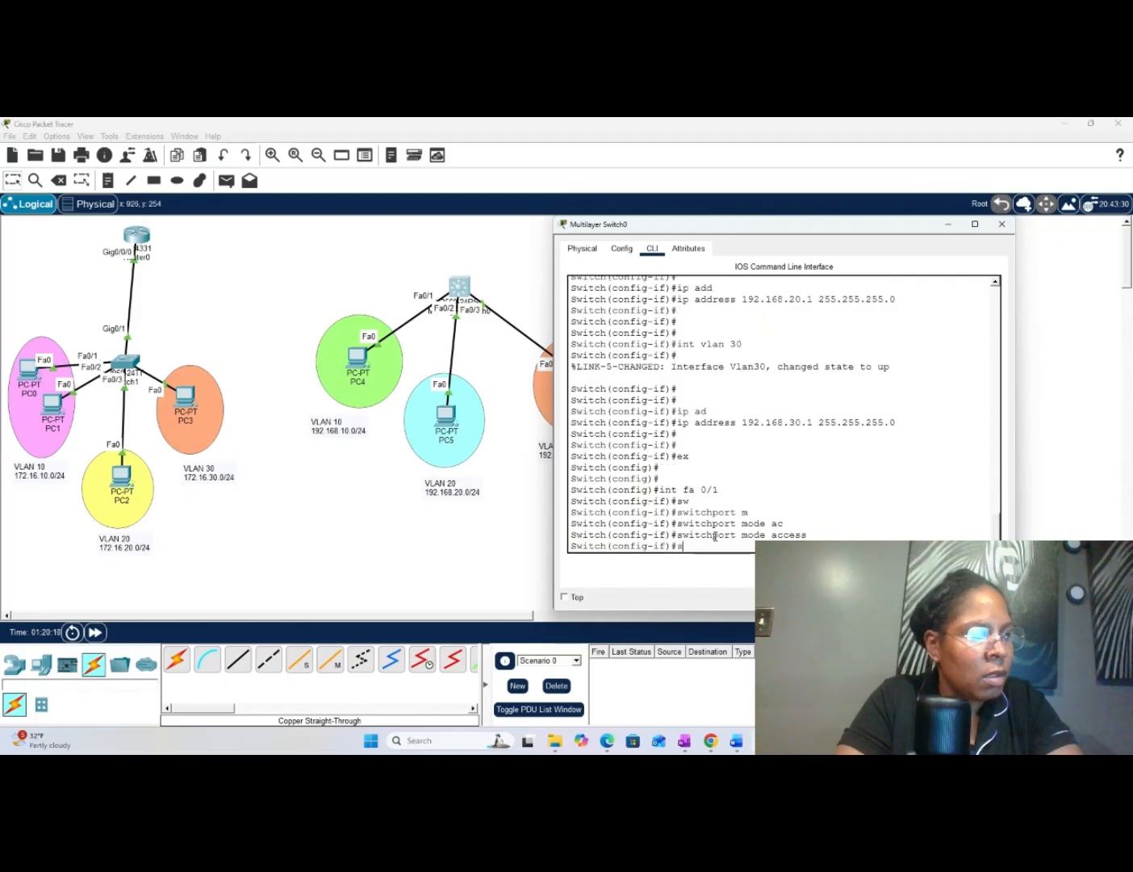
type("w")
key("Tab")
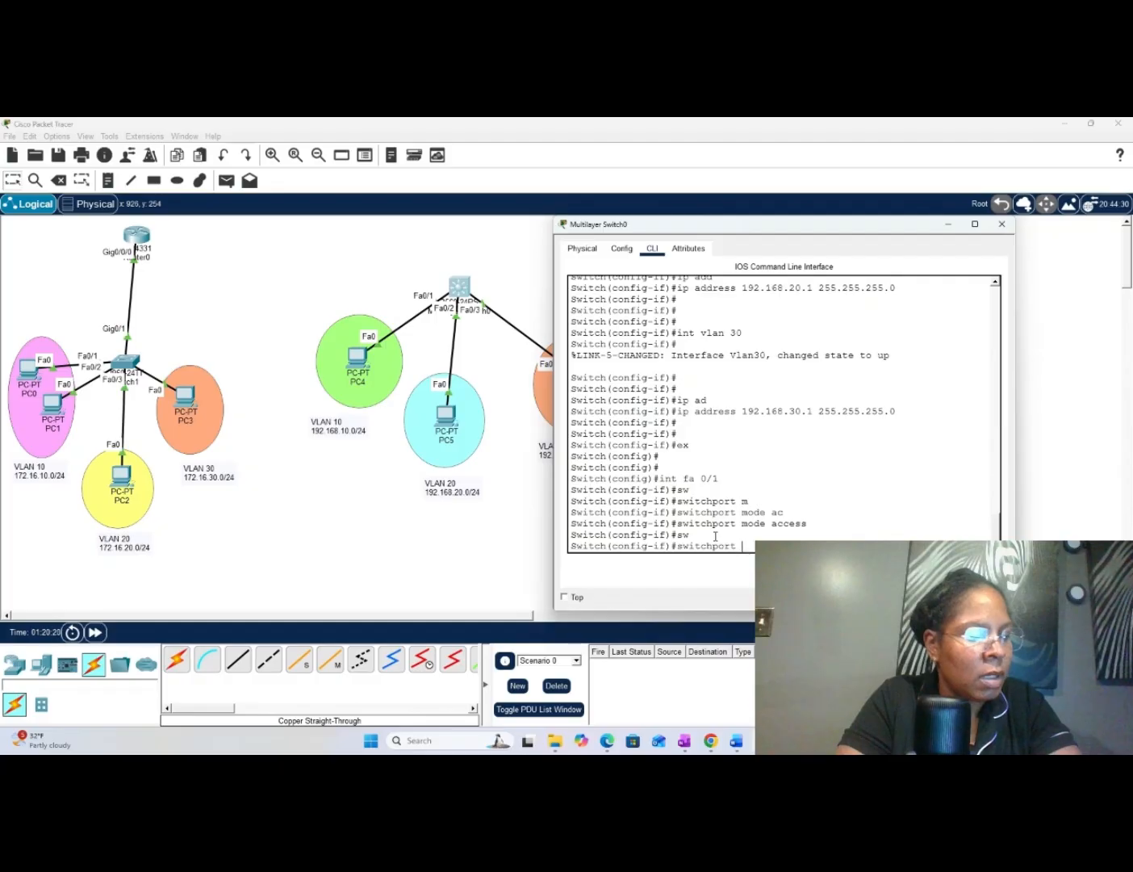
type("ac")
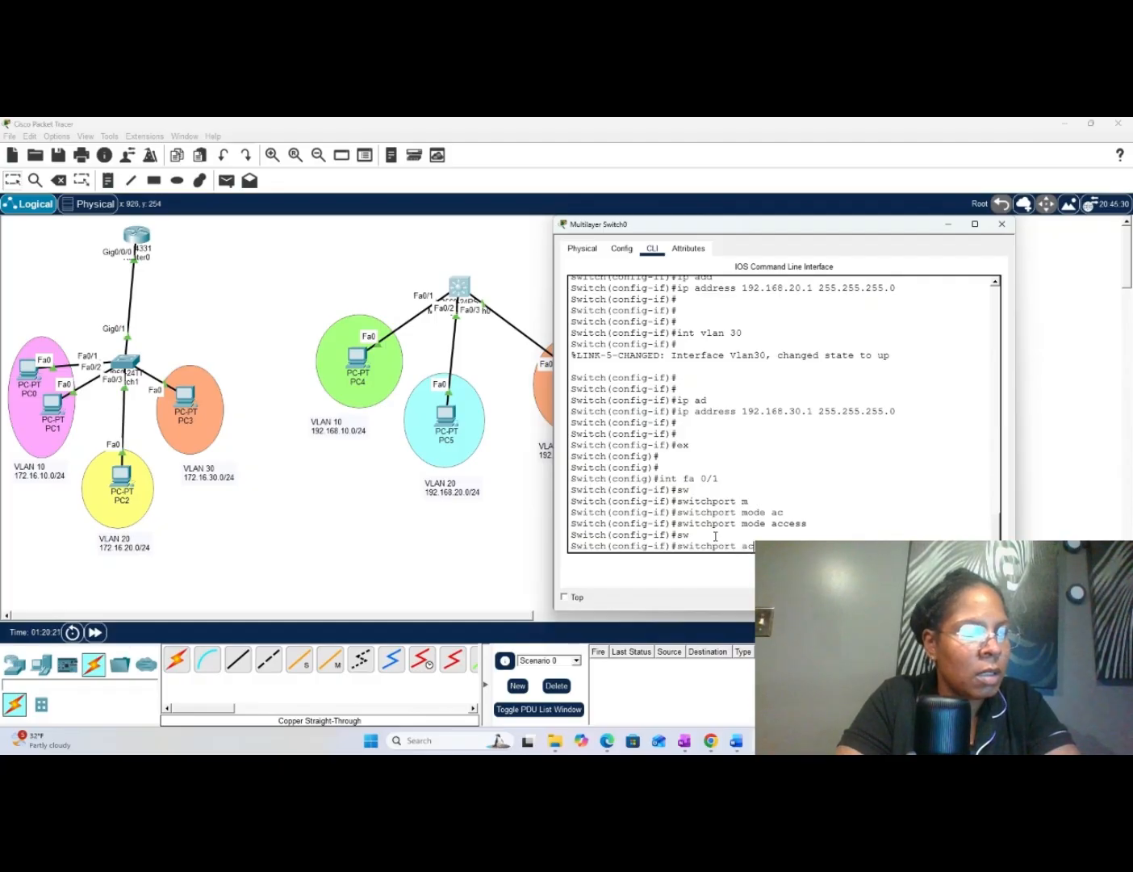
key("Tab")
type("v")
key("Tab")
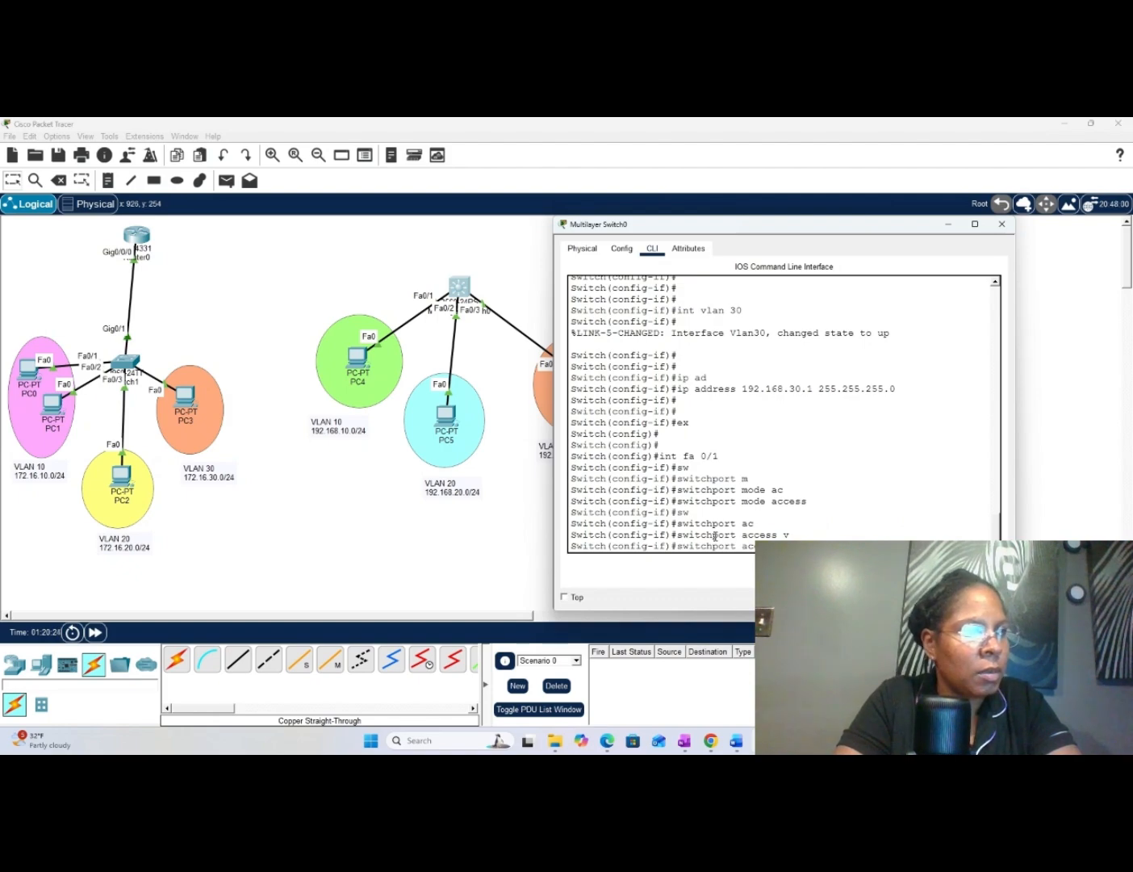
type("10")
key("Return")
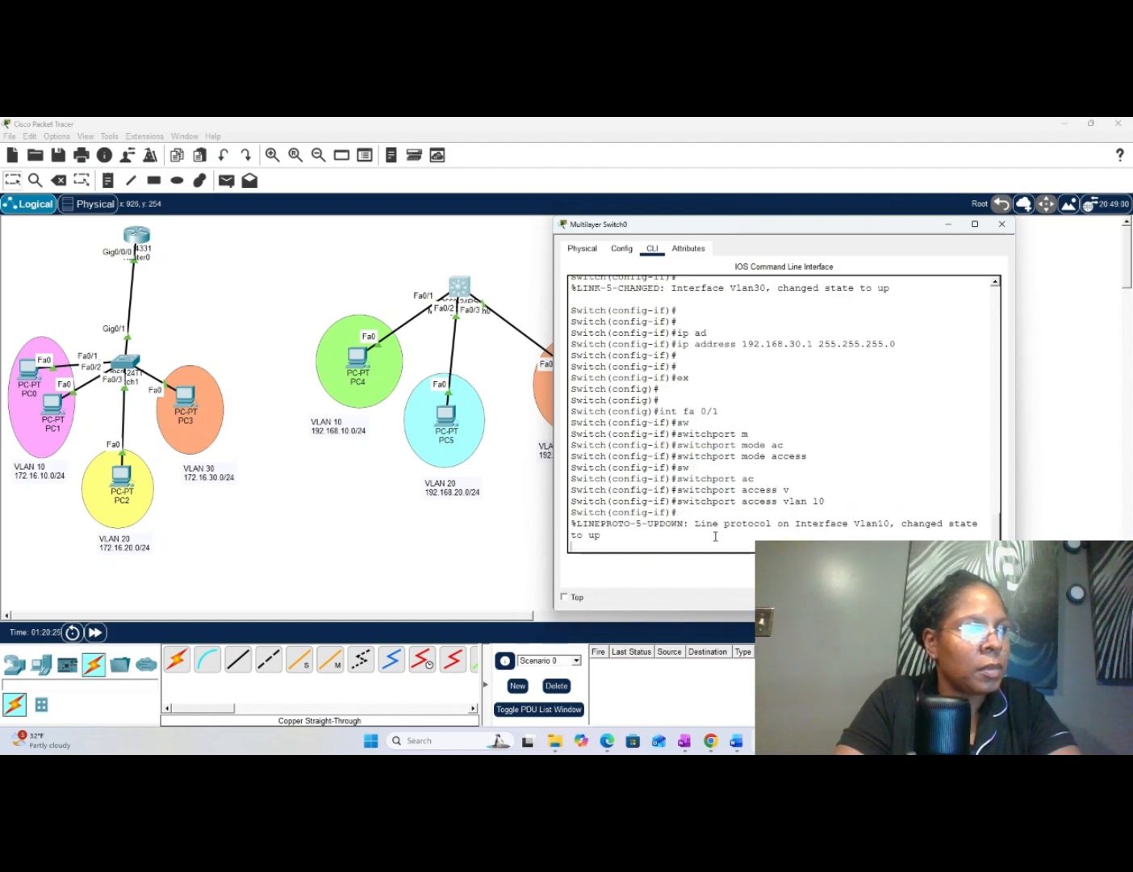
key("Return")
key("Return")
key("Return")
key("Return")
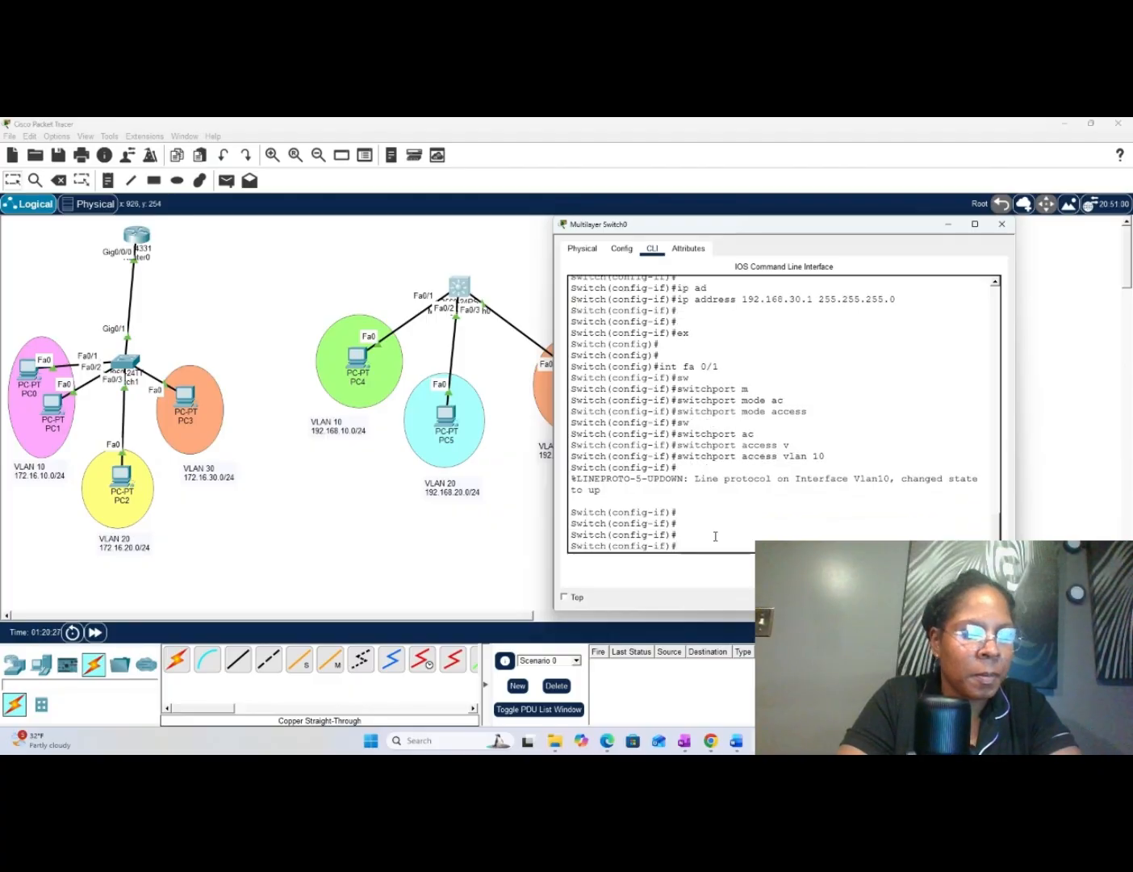
- Enter configuration for interface fa 0/2 on Multilayer Switch0 and set it to "switchport mode access"
type("i")
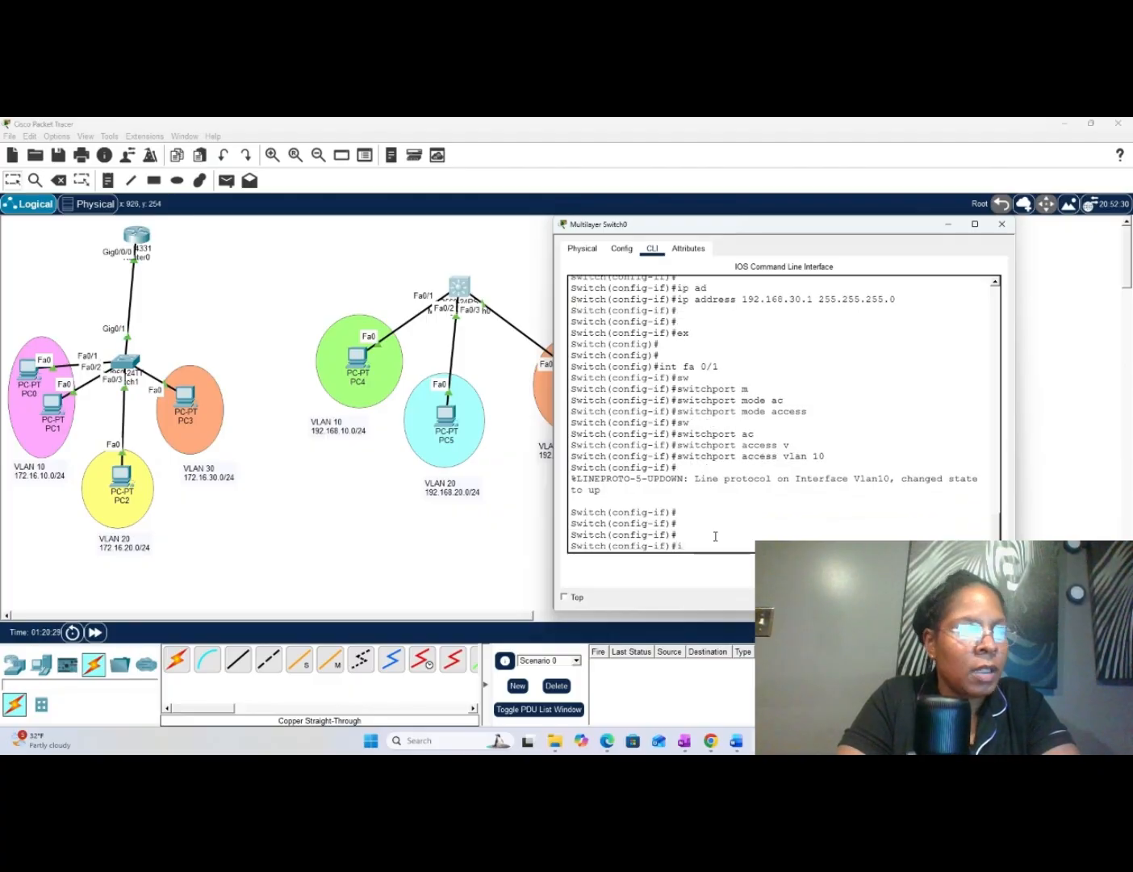
type("n")
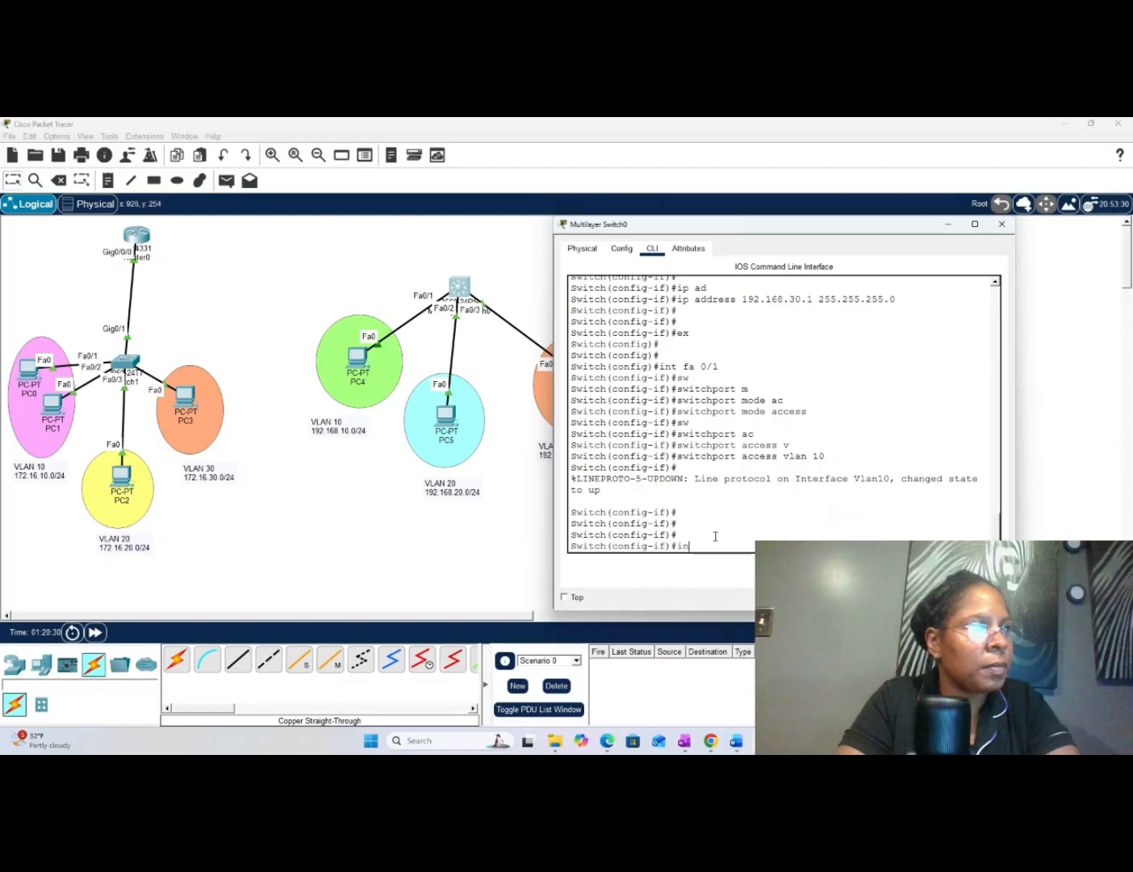
type("t fa")
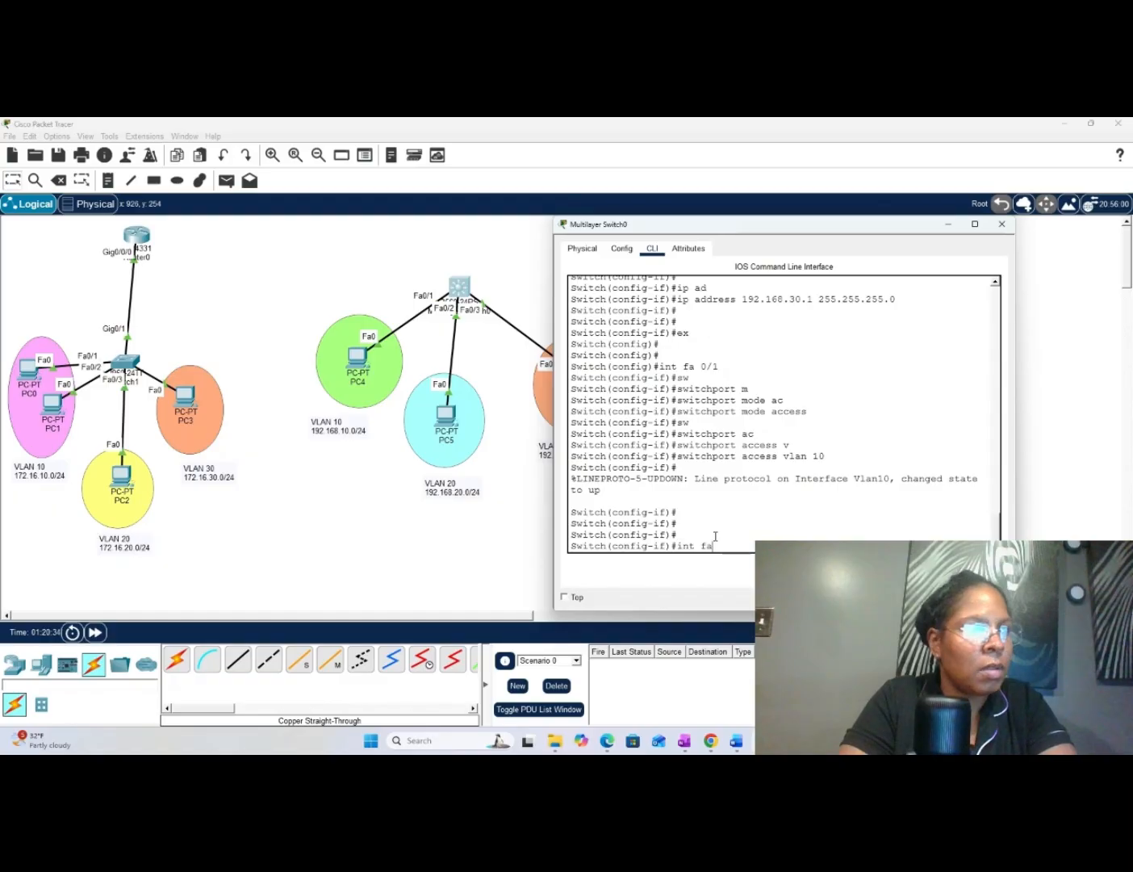
type(" 0/2")
key("Return")
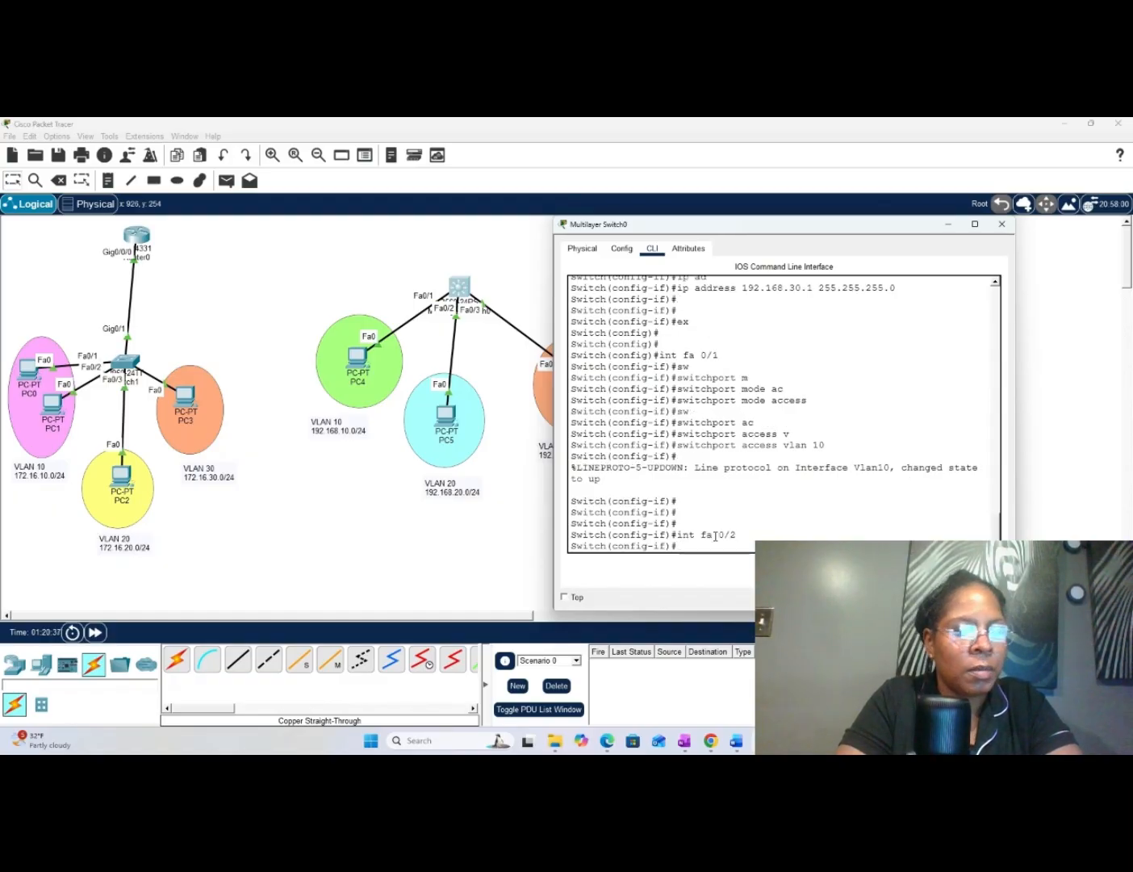
type("sw")
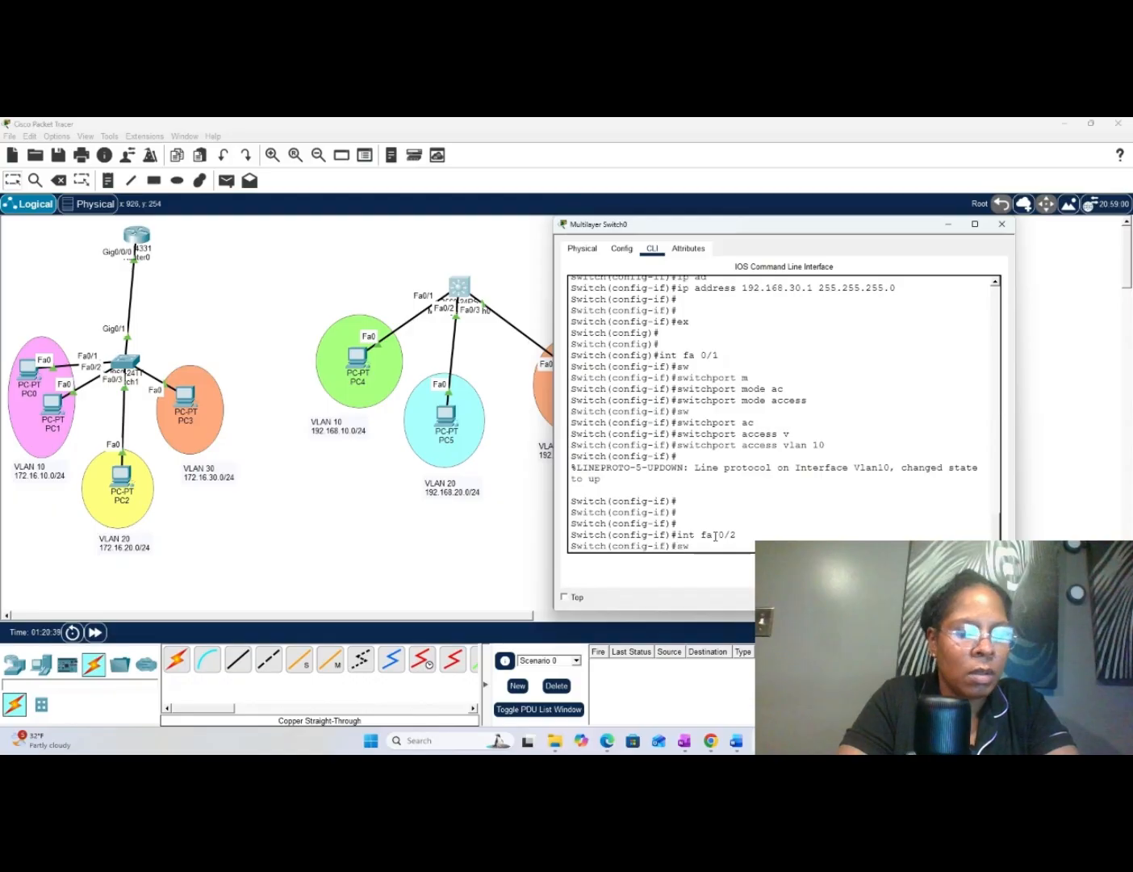
key("Tab")
type("m")
key("Tab")
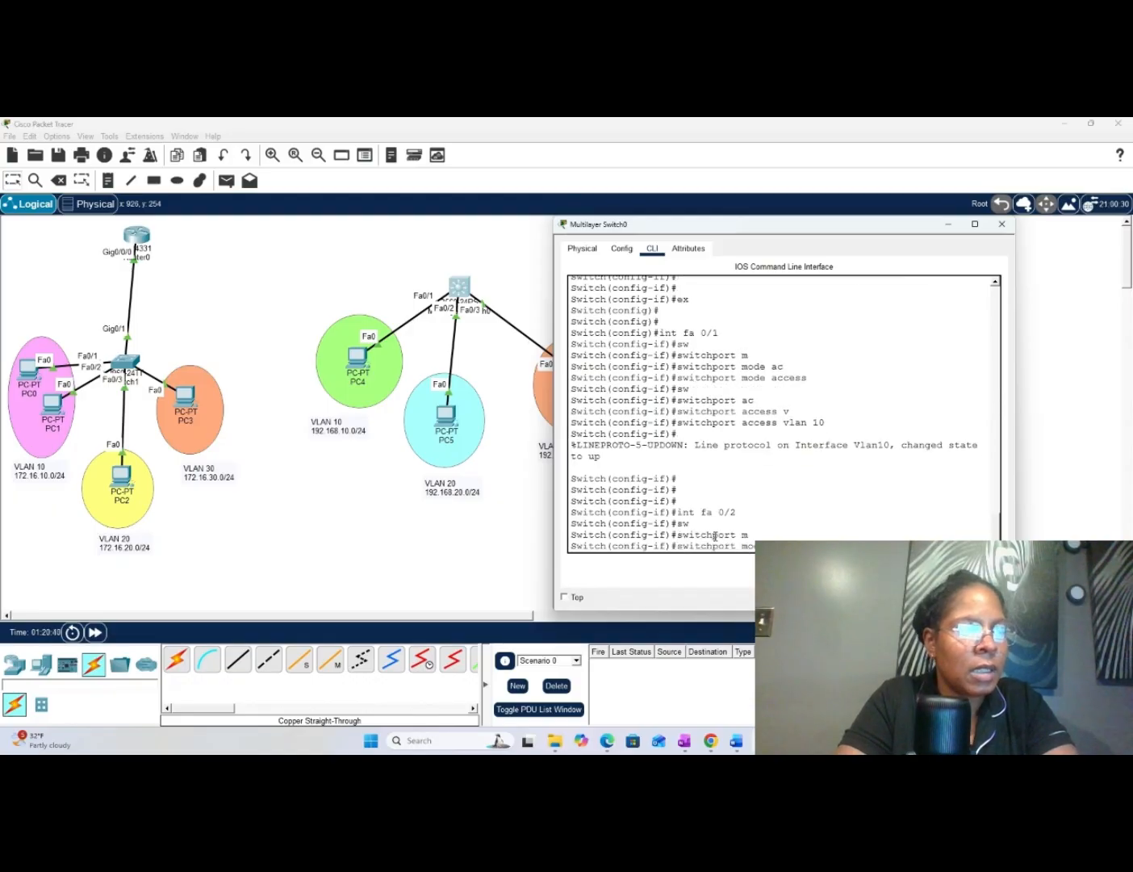
type("a")
key("Tab")
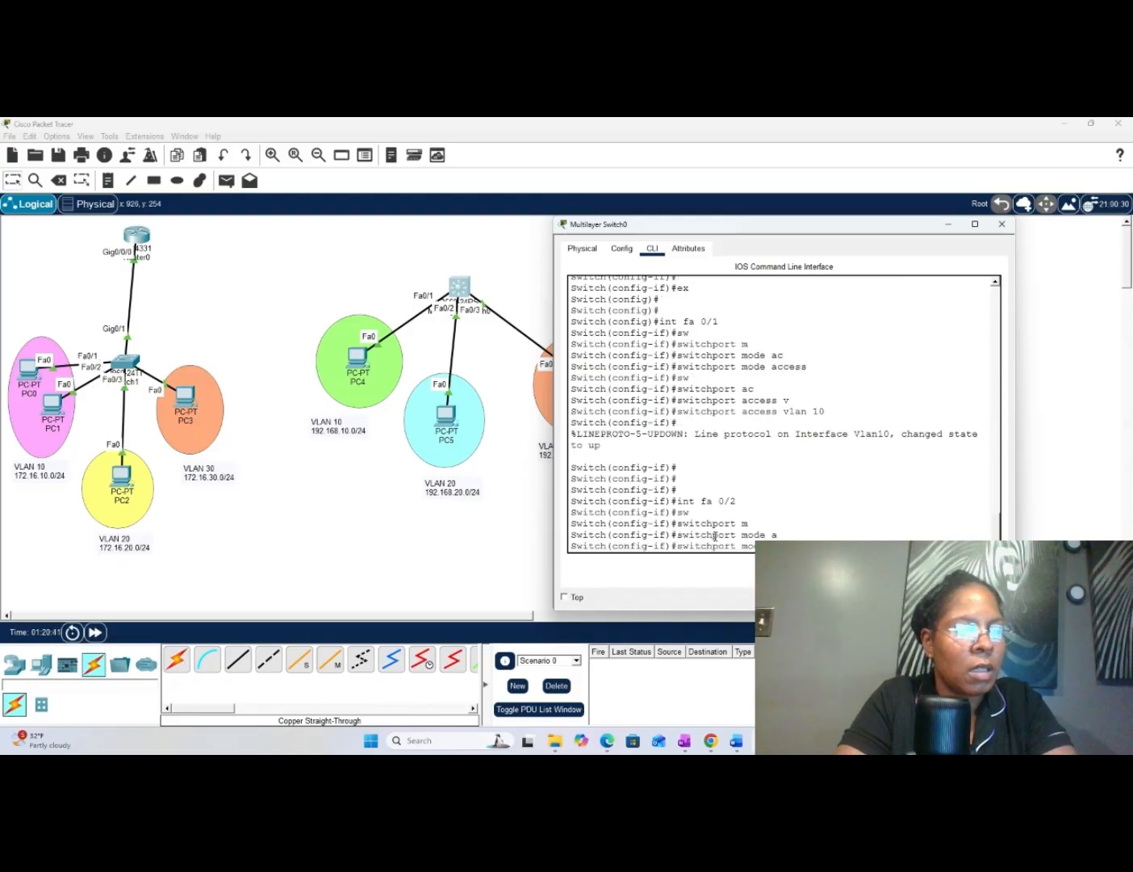
key("Return")
- Assign interface fa 0/2 to VLAN 20 with "switchport access vlan 20"
type("s")
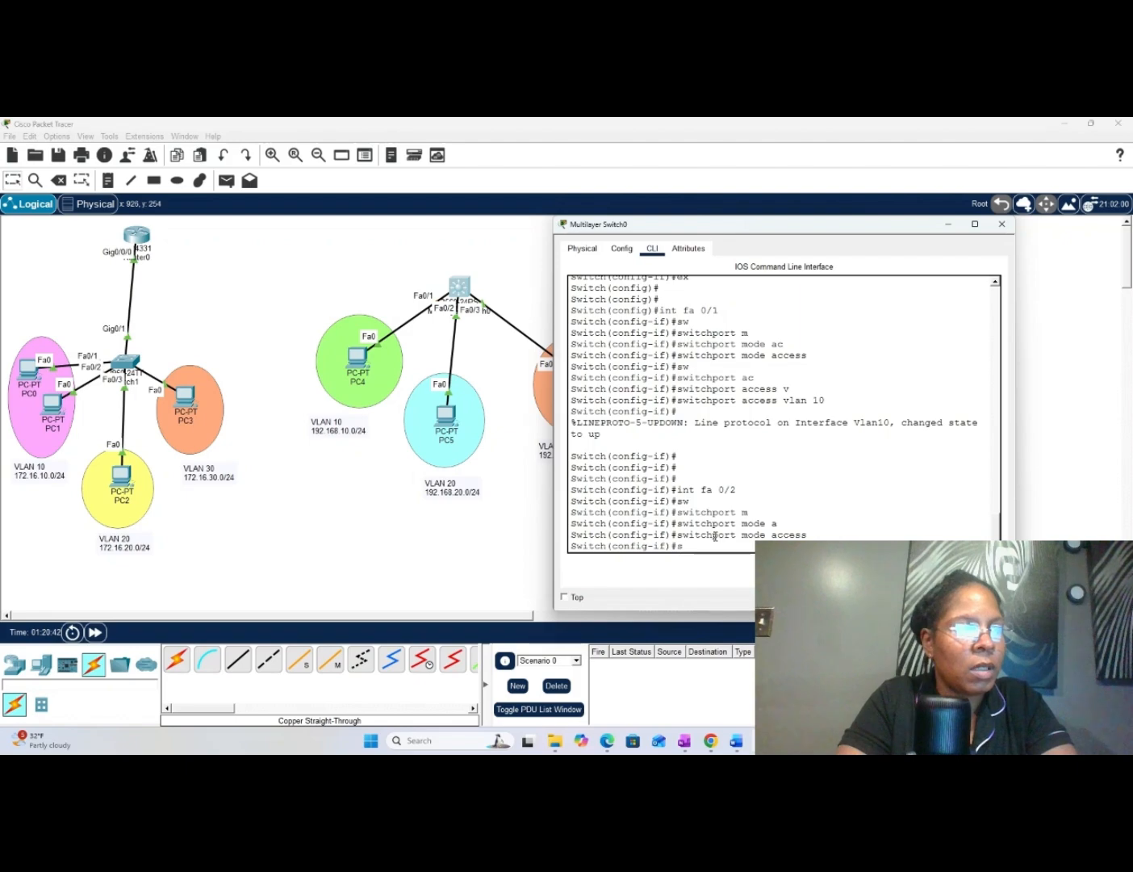
type("w")
key("Tab")
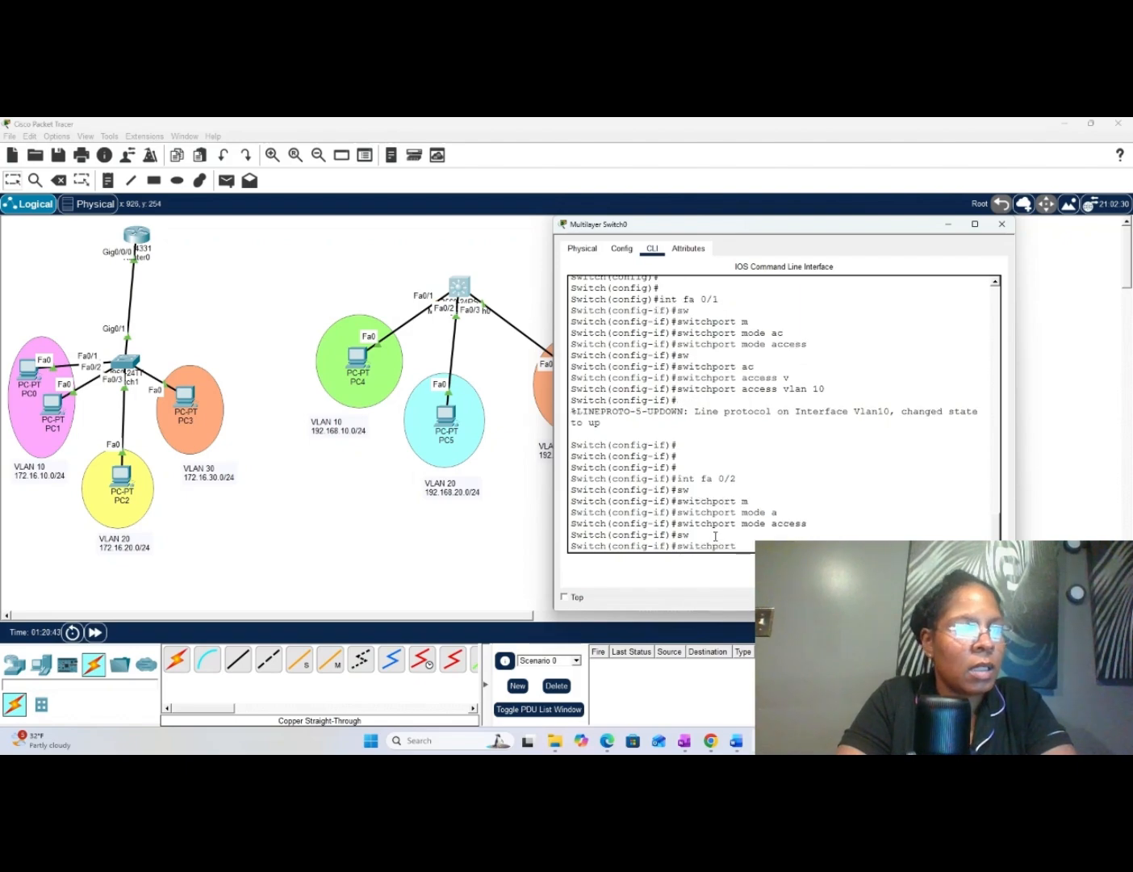
type("ac")
key("Tab")
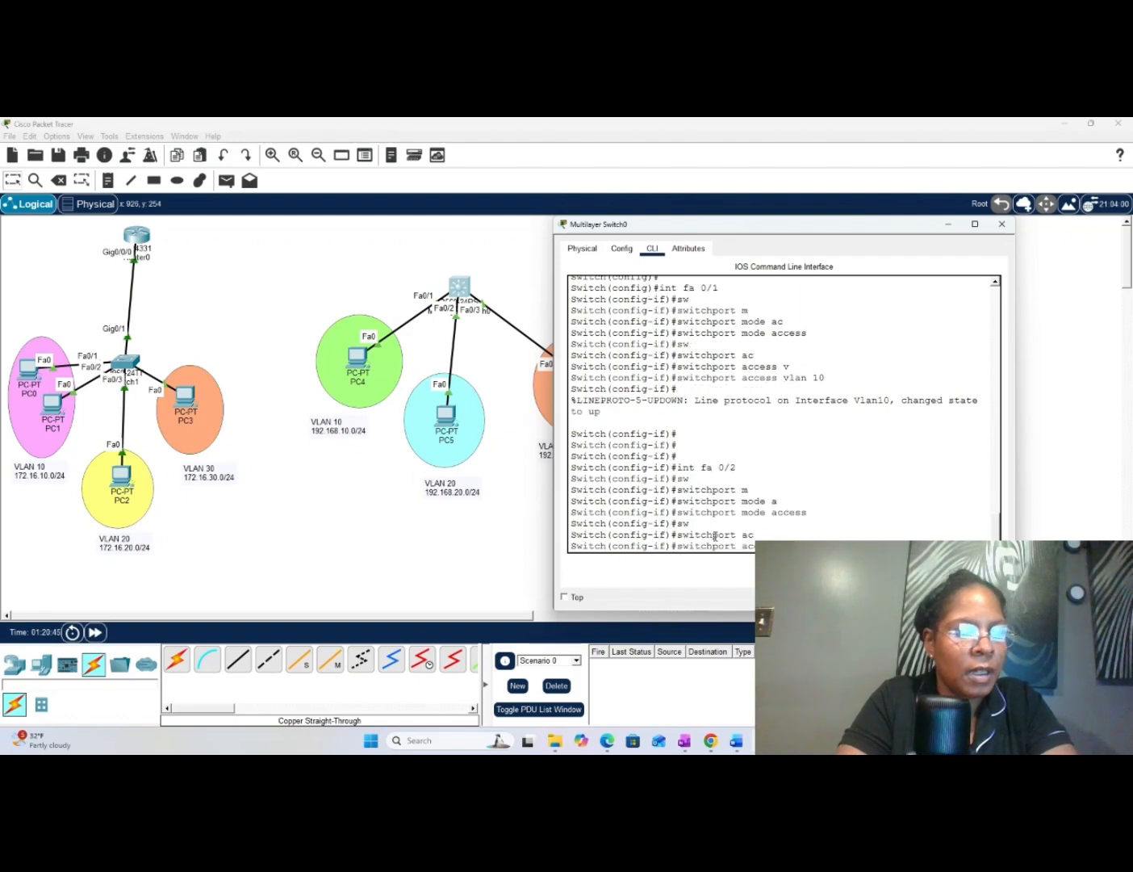
type("cess v")
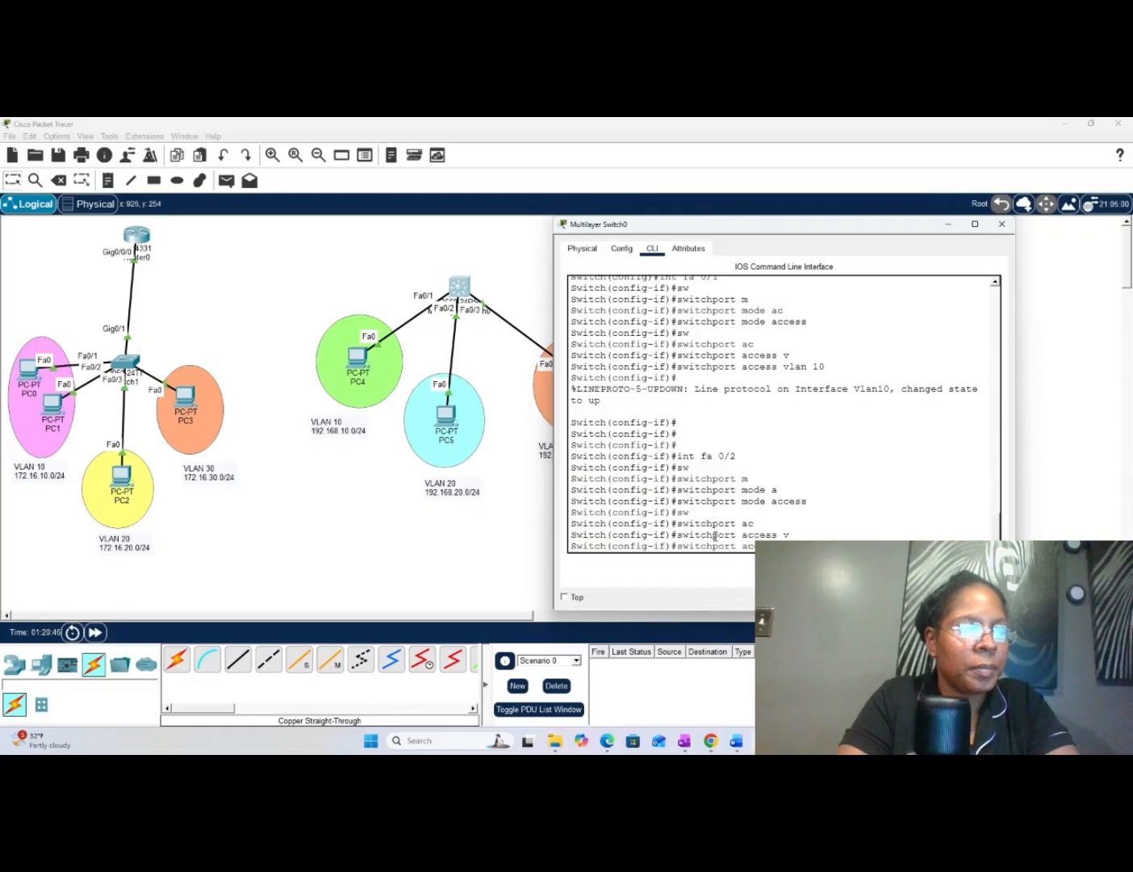
key("Tab")
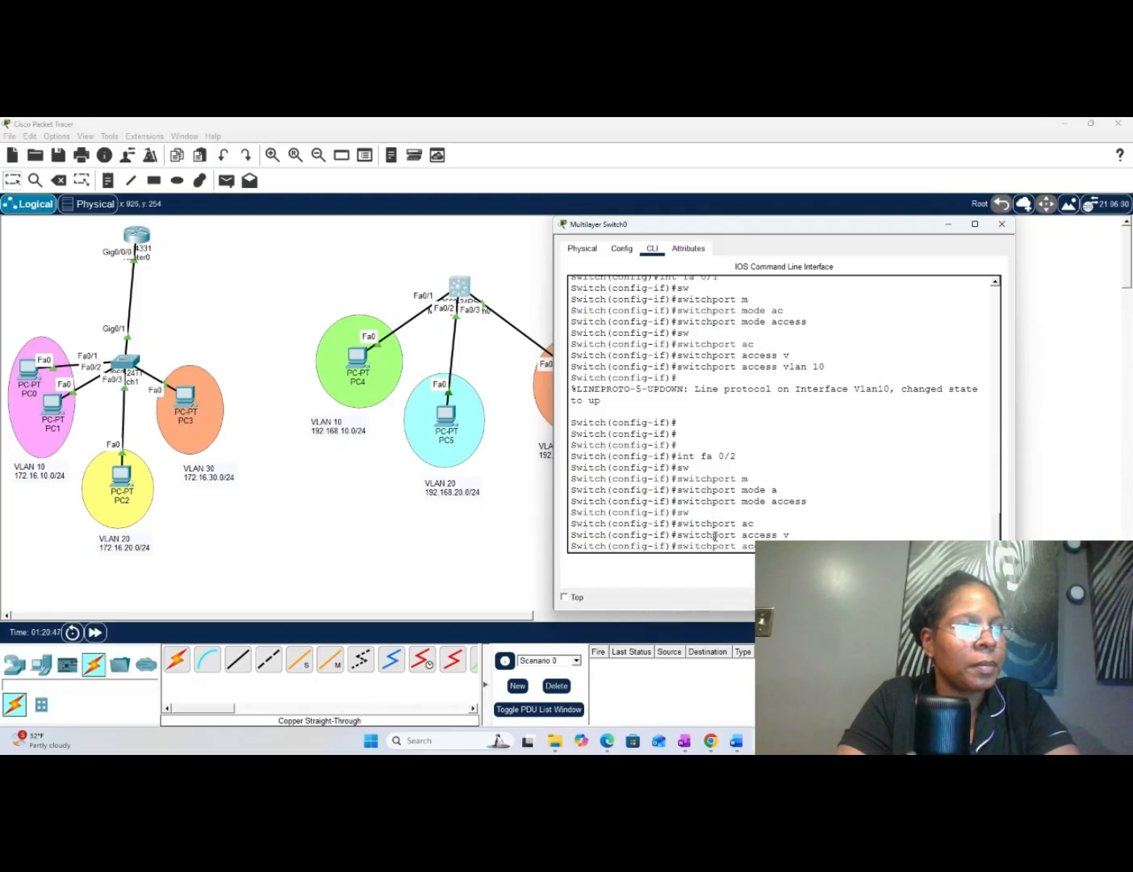
type("20")
key("Return")
key("Return")
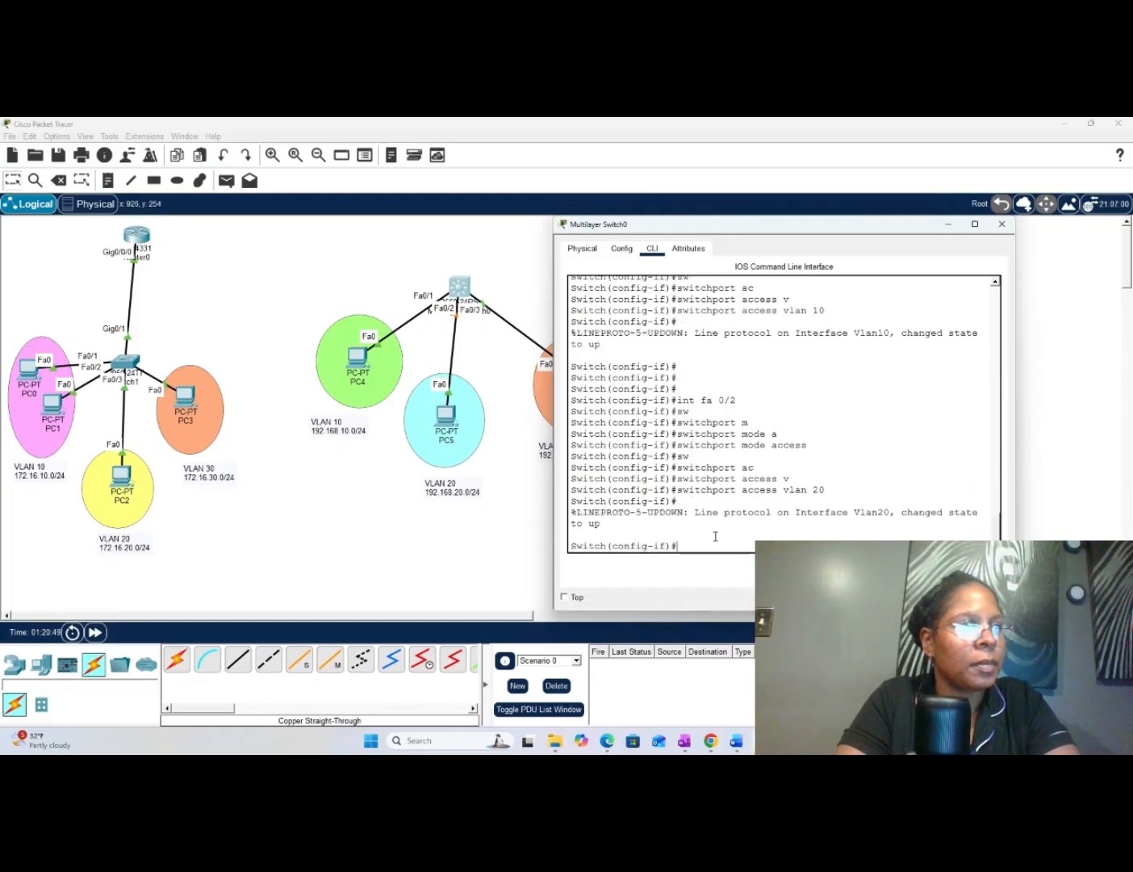
key("Return")
key("Return")
key("Return")
key("Return")
key("Return")
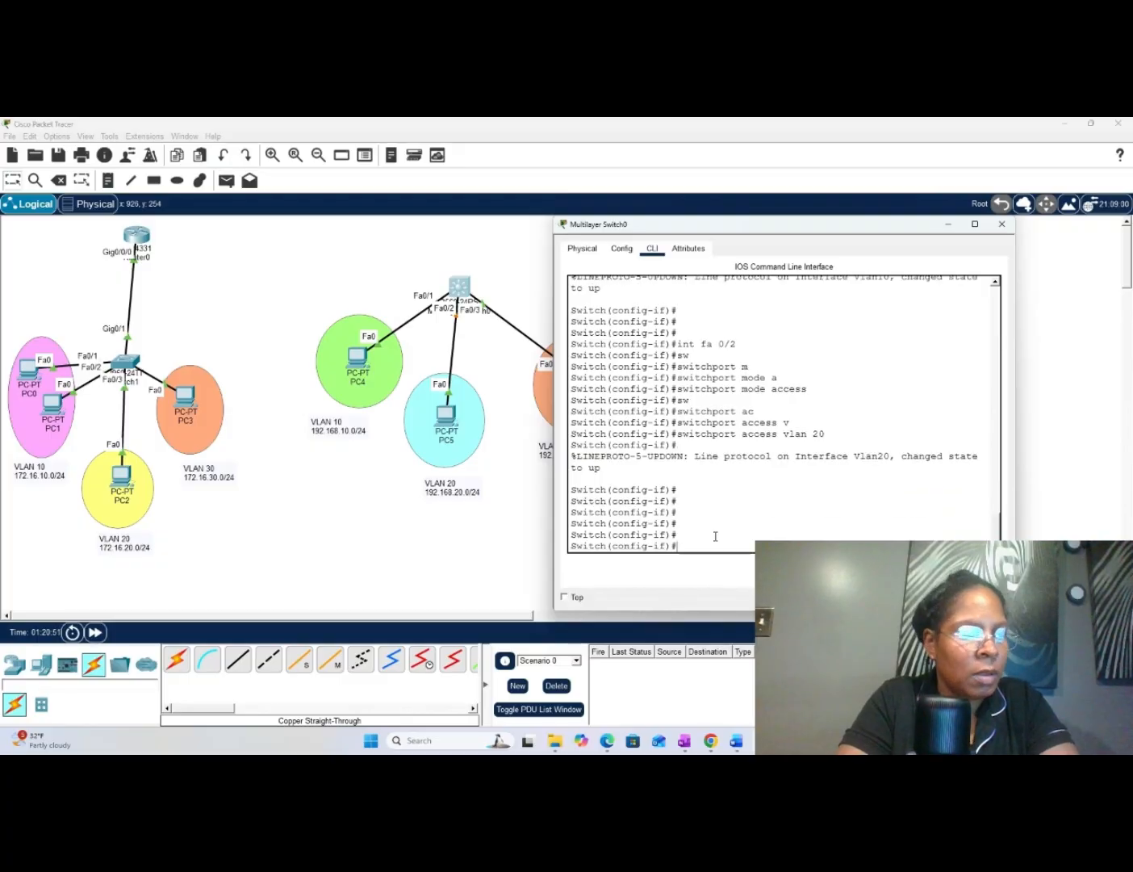
- Enter configuration for interface fa 0/3 on Multilayer Switch0 and set it to "switchport mode access"
type("int ")
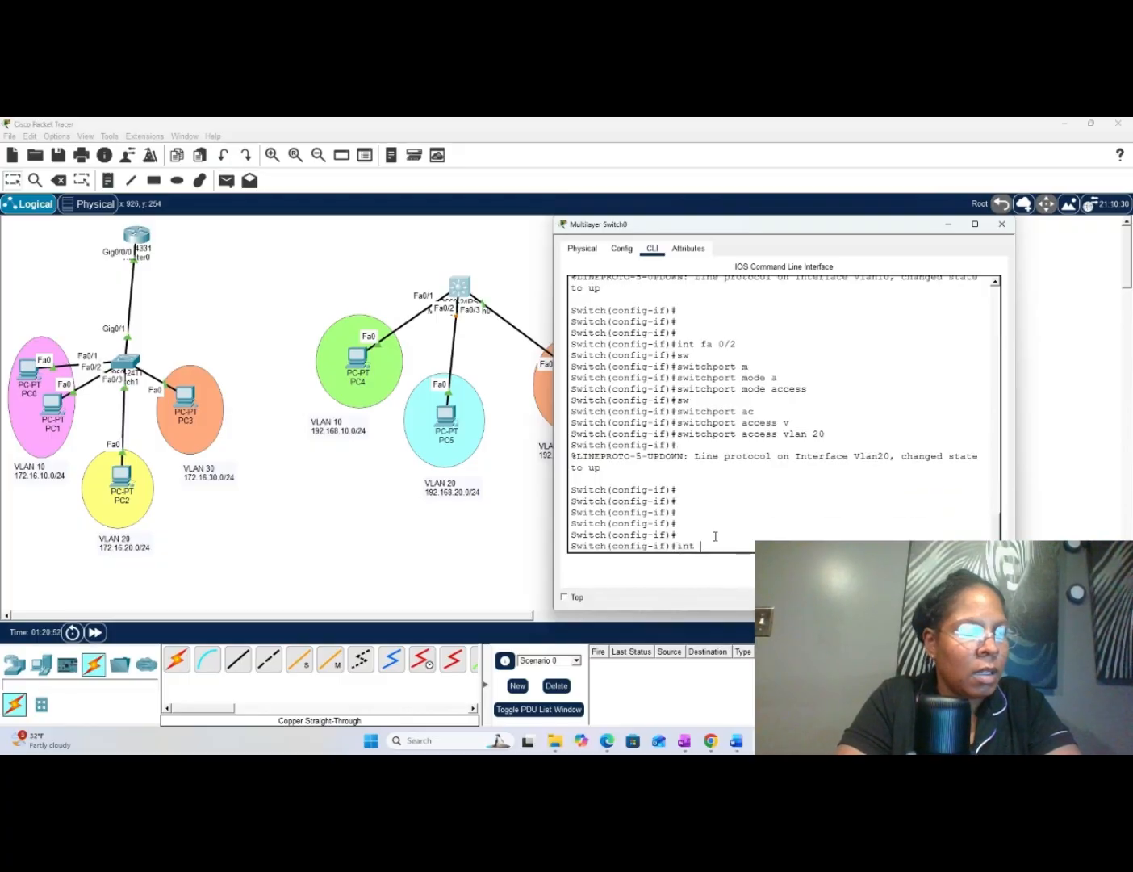
type("fa")
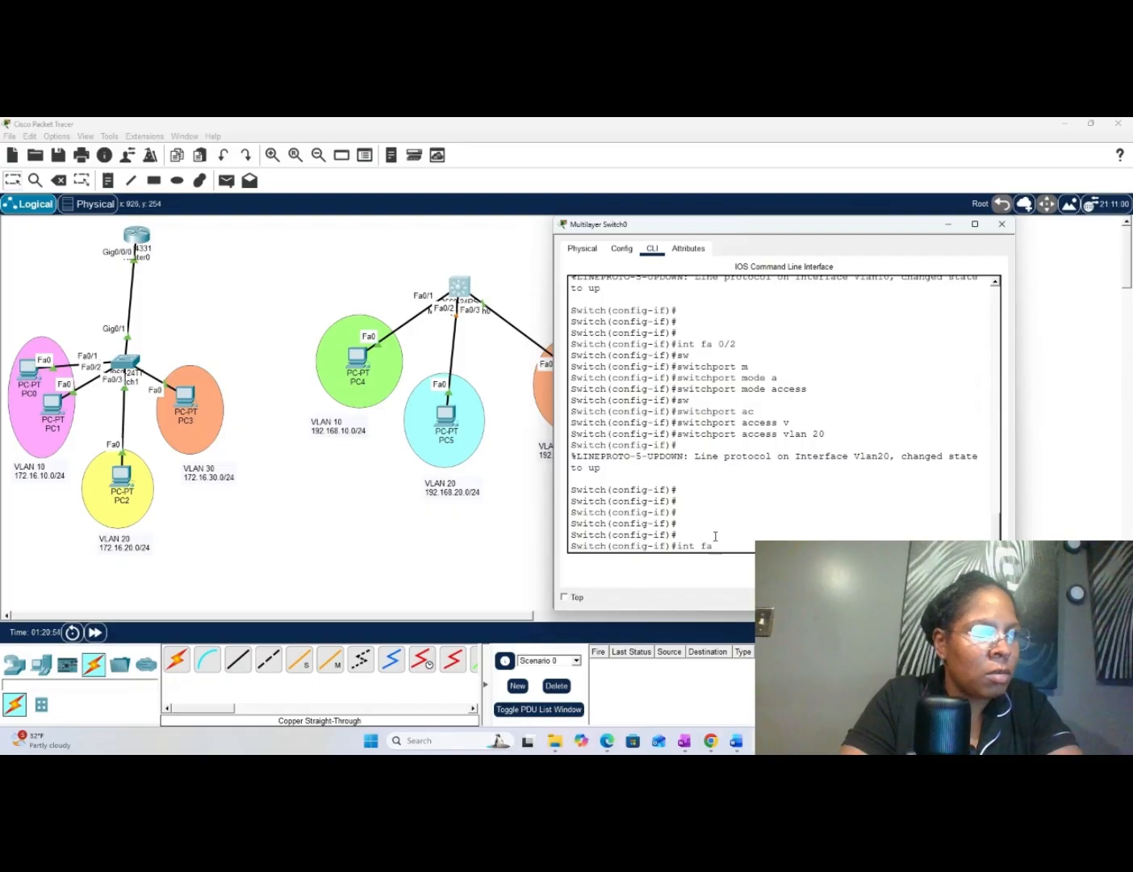
type(" 0")
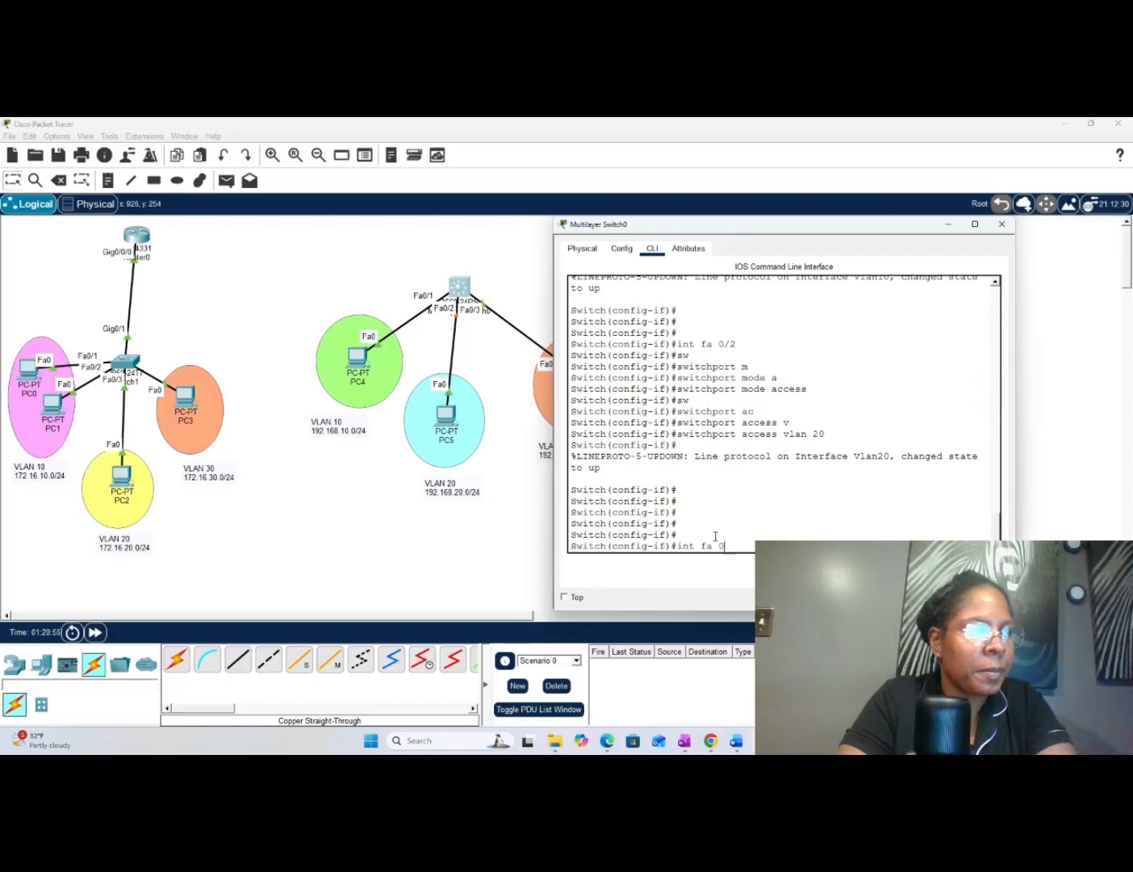
type("/3")
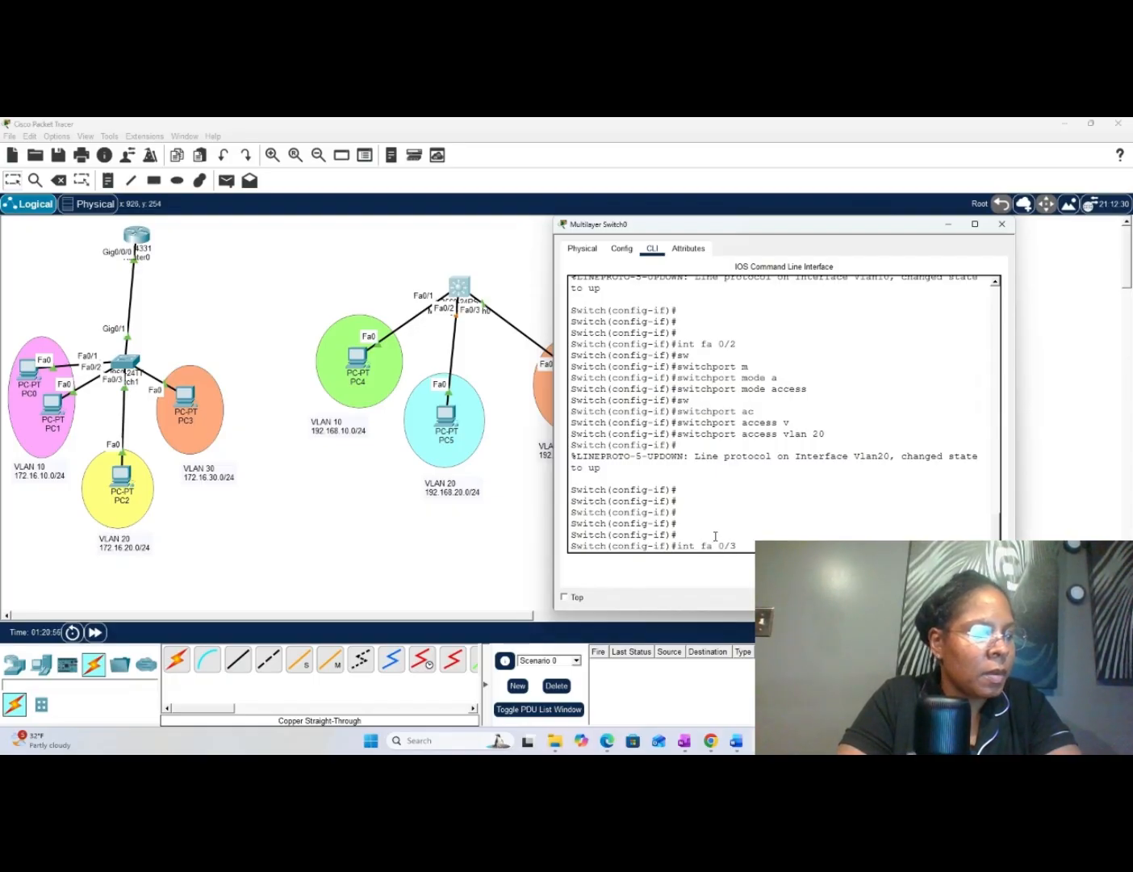
key("Return")
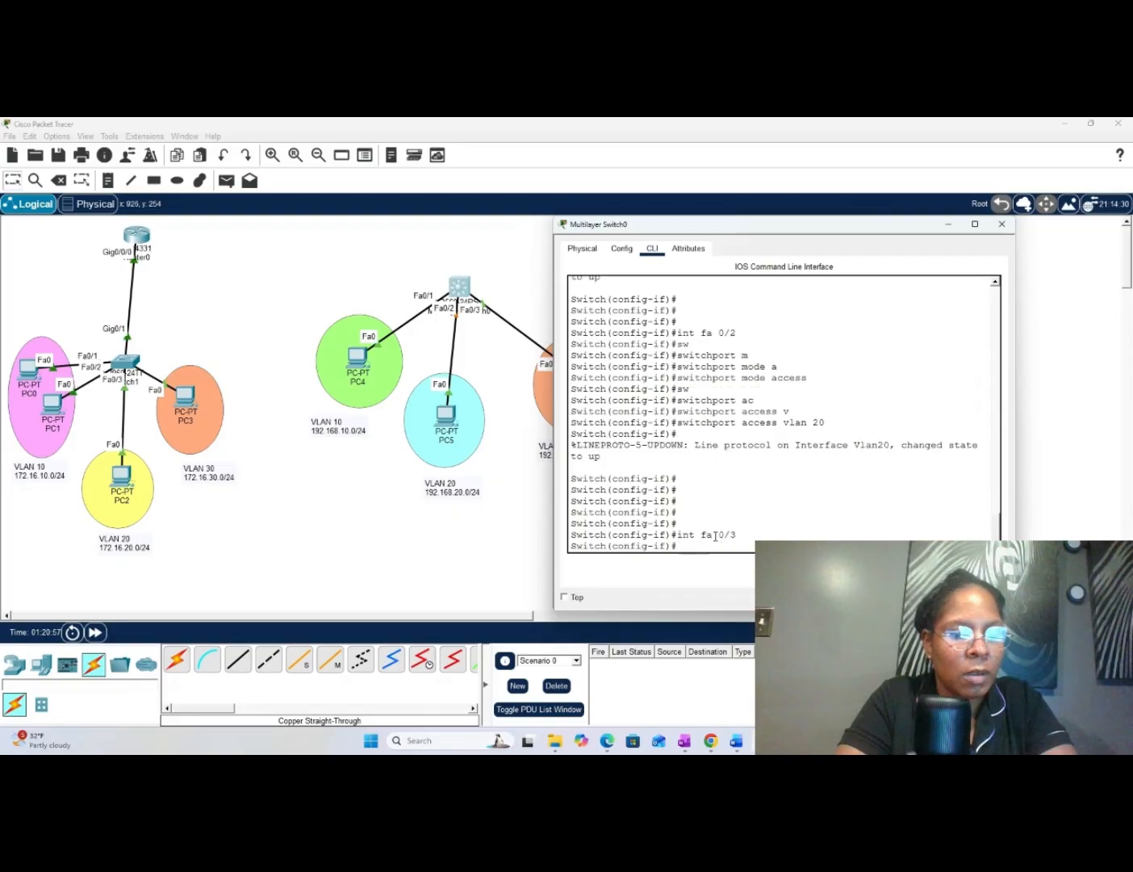
type("sw")
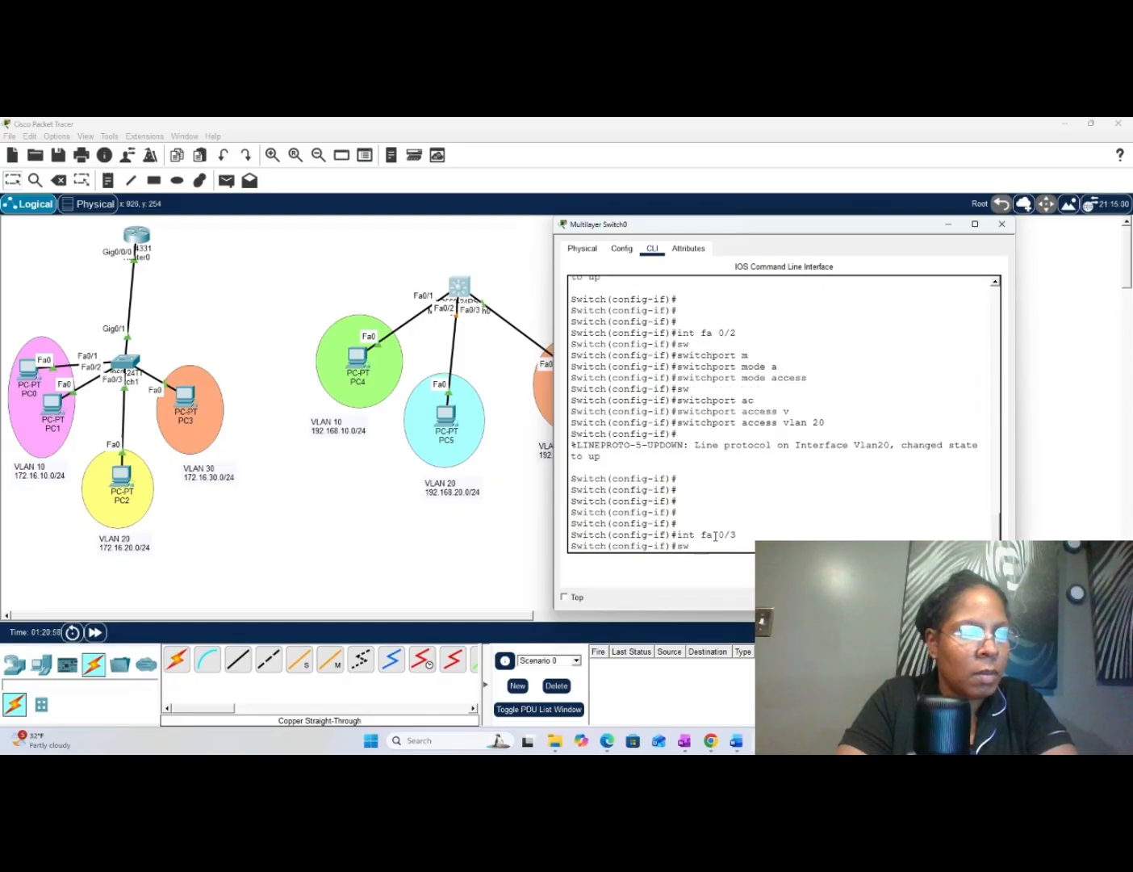
key("Tab")
type("m")
key("Tab")
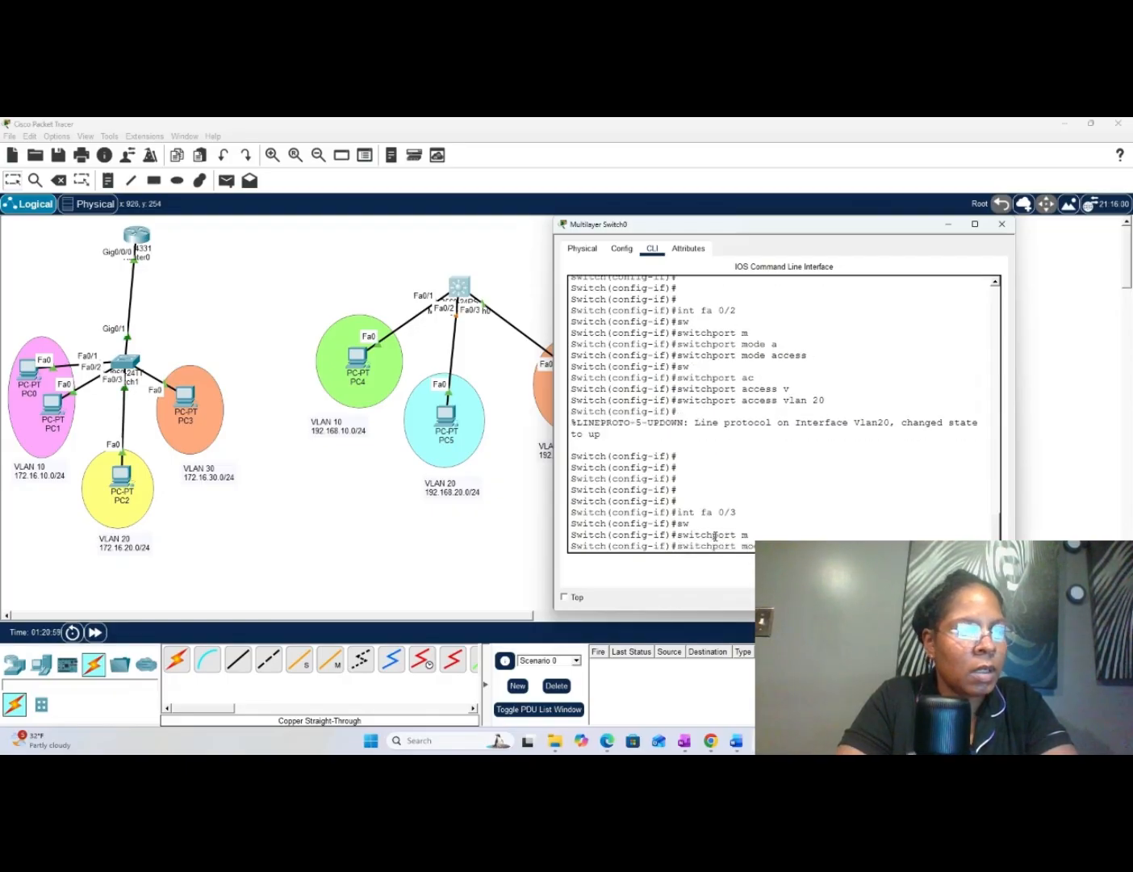
type("ac")
key("Tab")
key("Return")
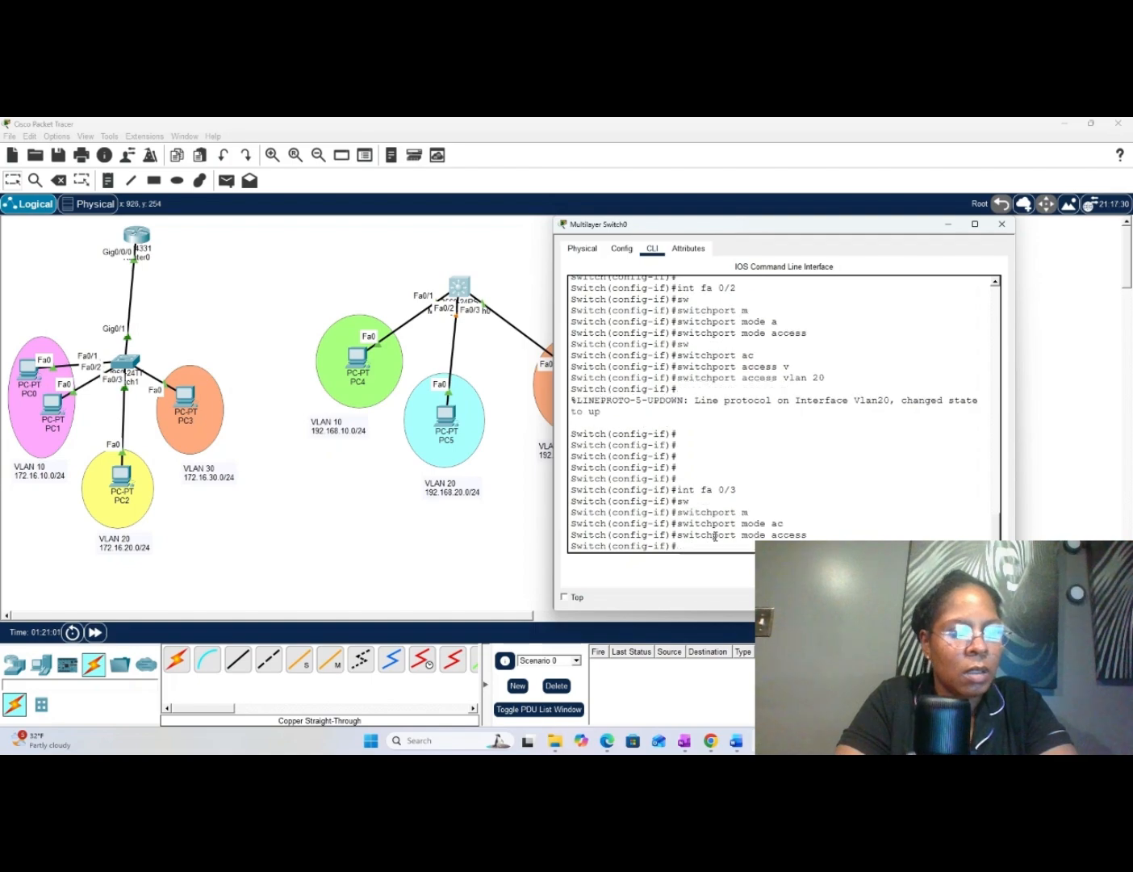
- Assign interface fa 0/3 to VLAN 30 with "switchport access vlan 30" and exit to global configuration mode
type("sw")
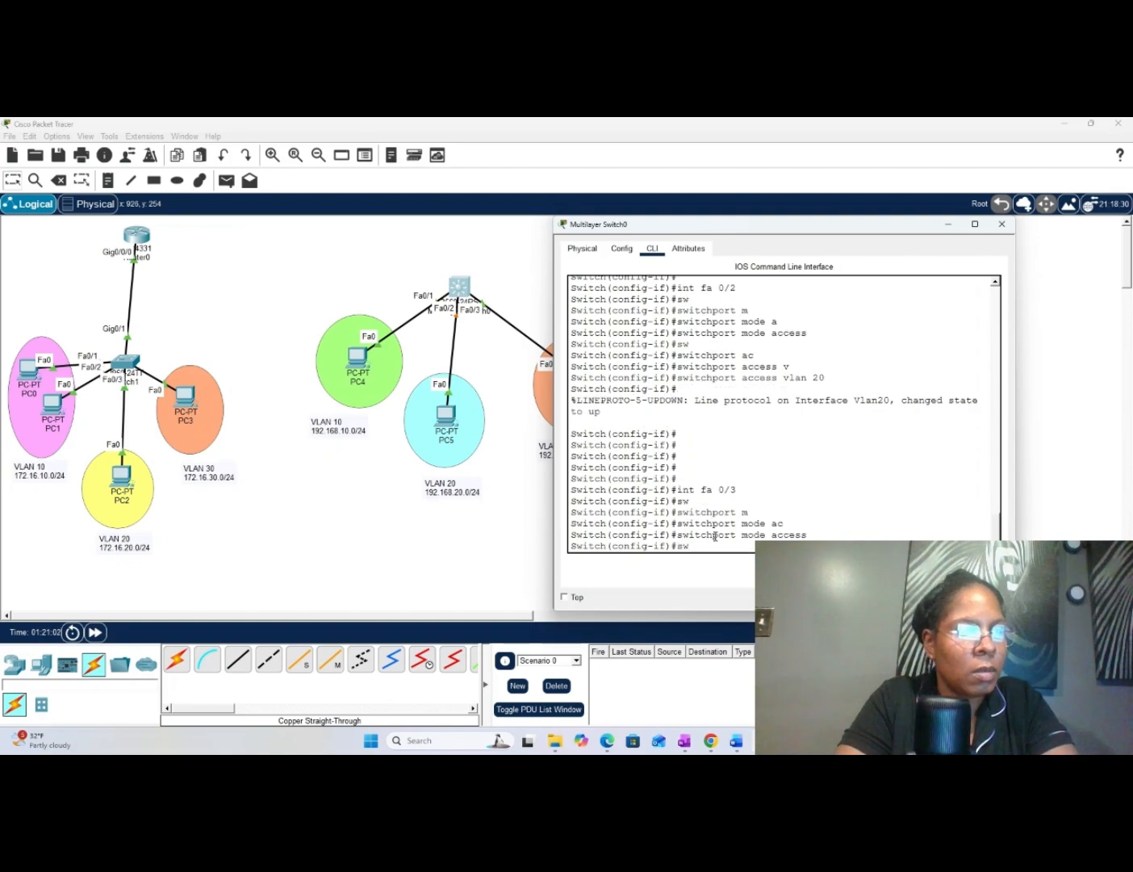
key("Tab")
type("ac")
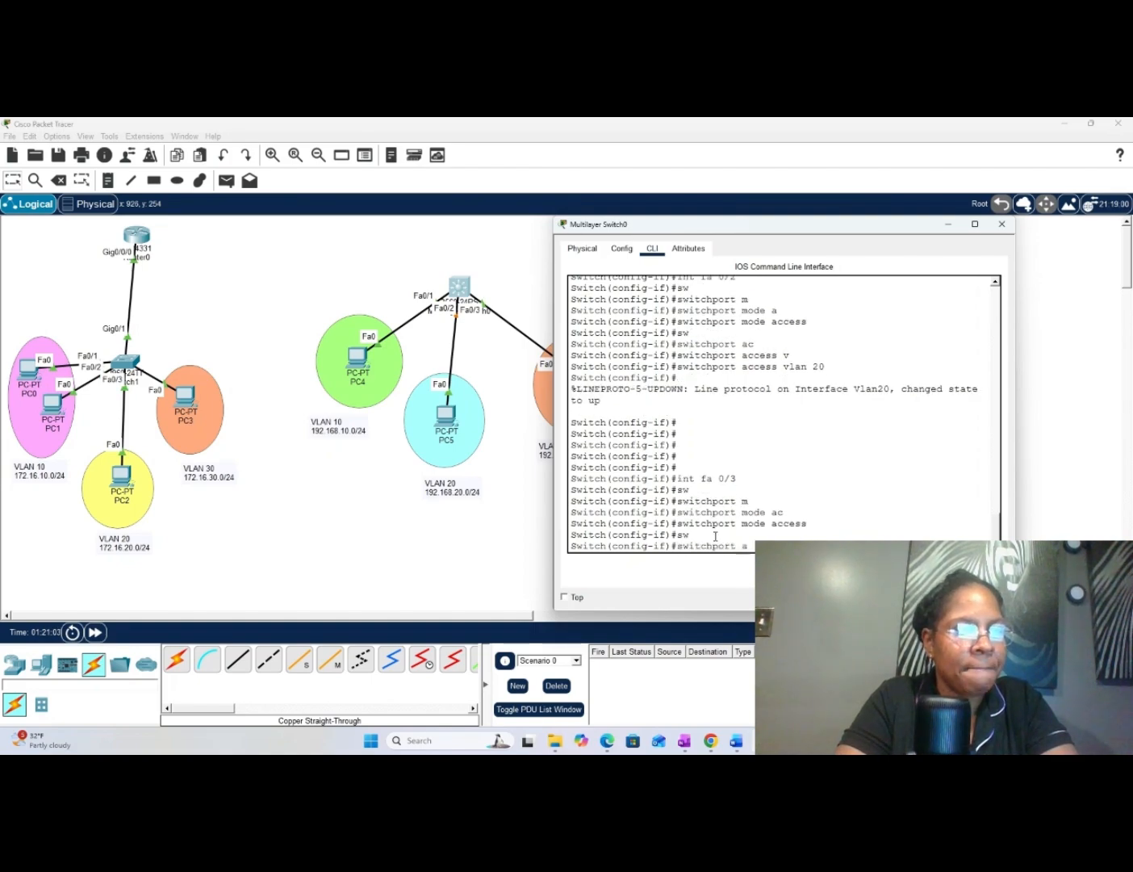
key("Tab")
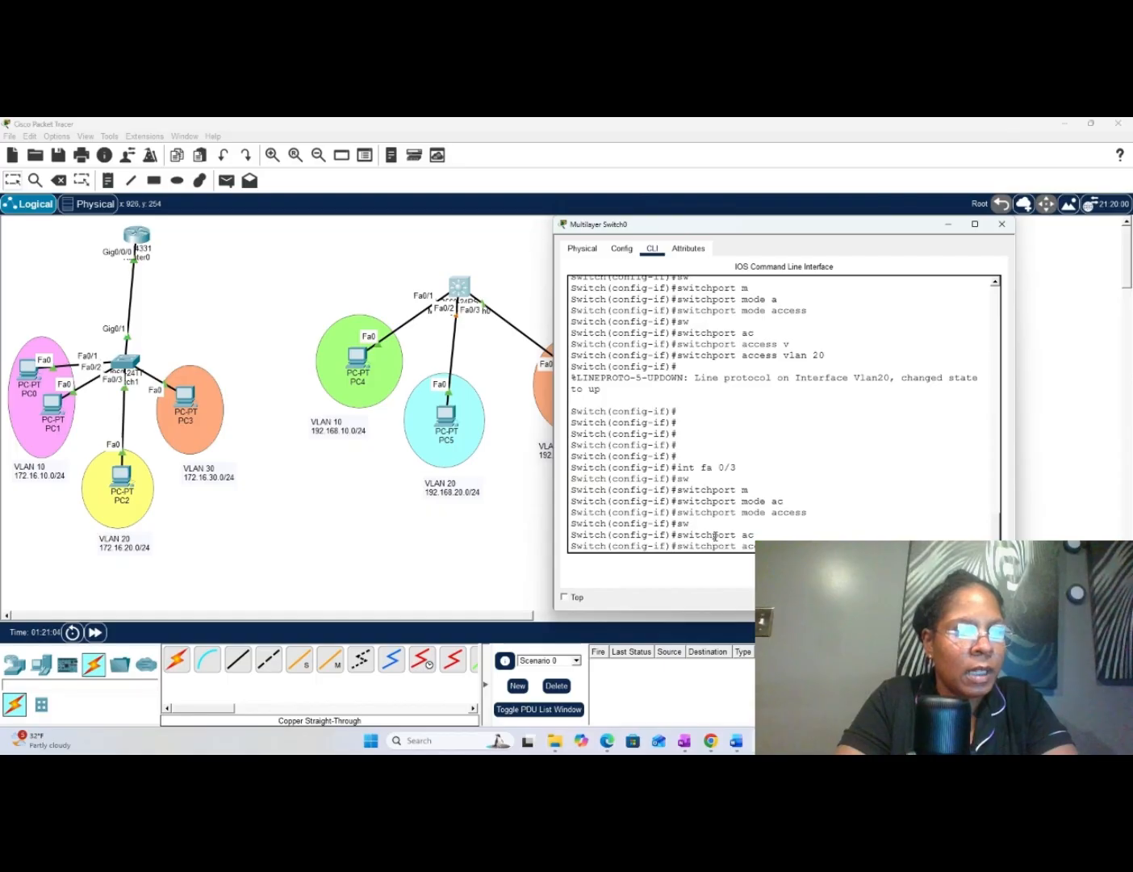
type("v")
key("Tab")
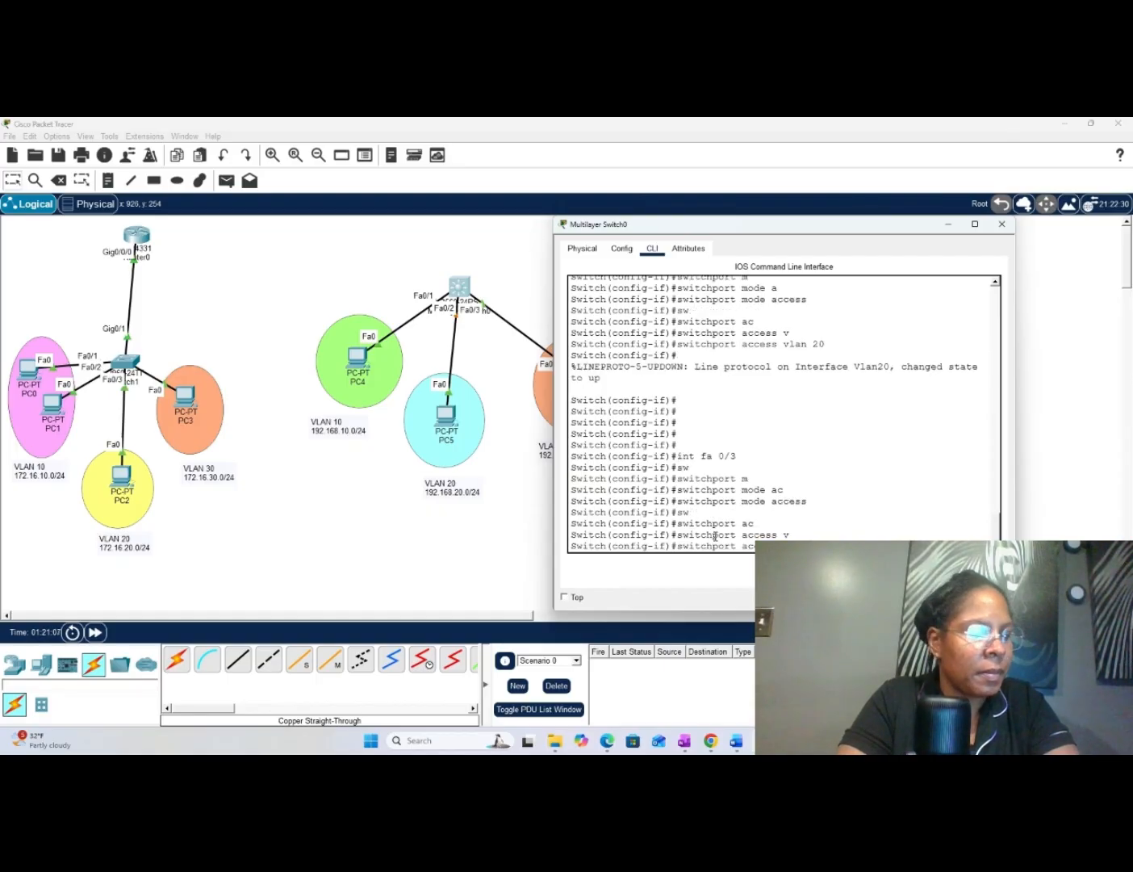
type("30")
key("Return")
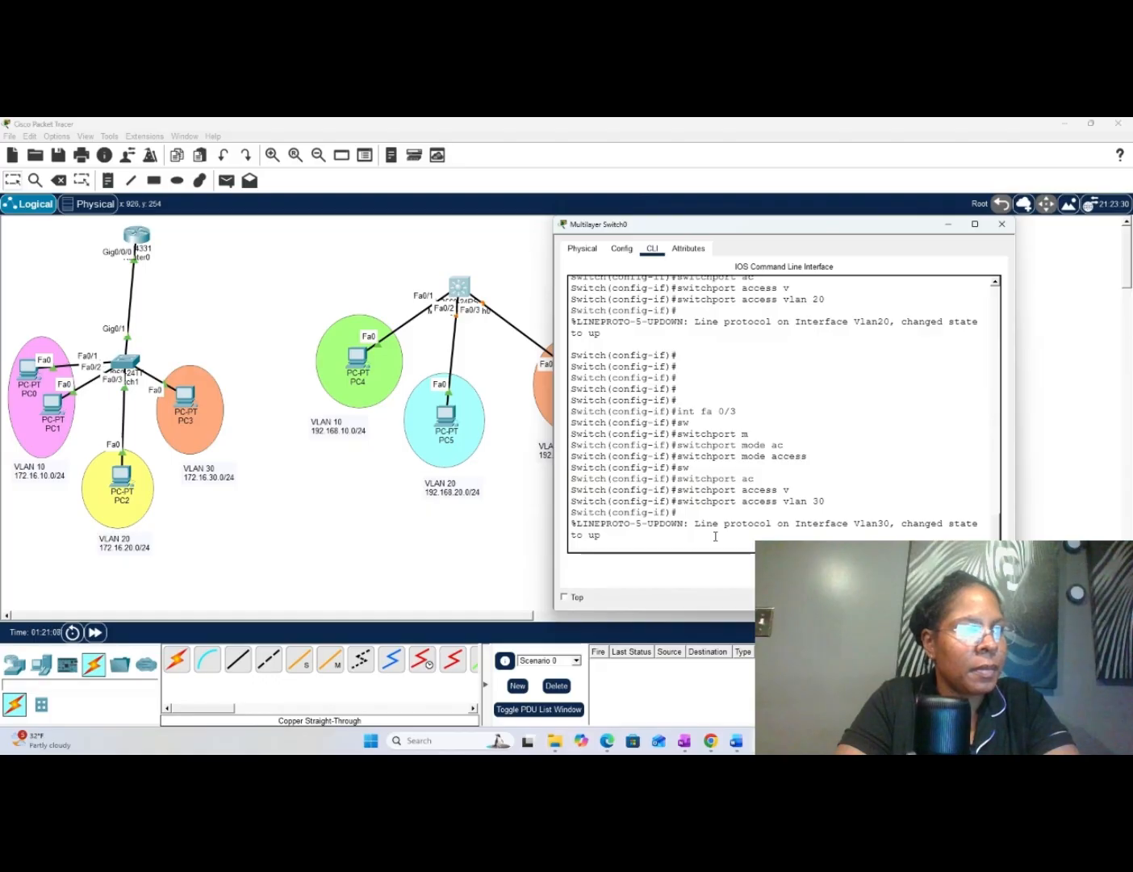
key("Return")
key("Return")
key("Return")
key("Return")
key("Return")
type("ex")
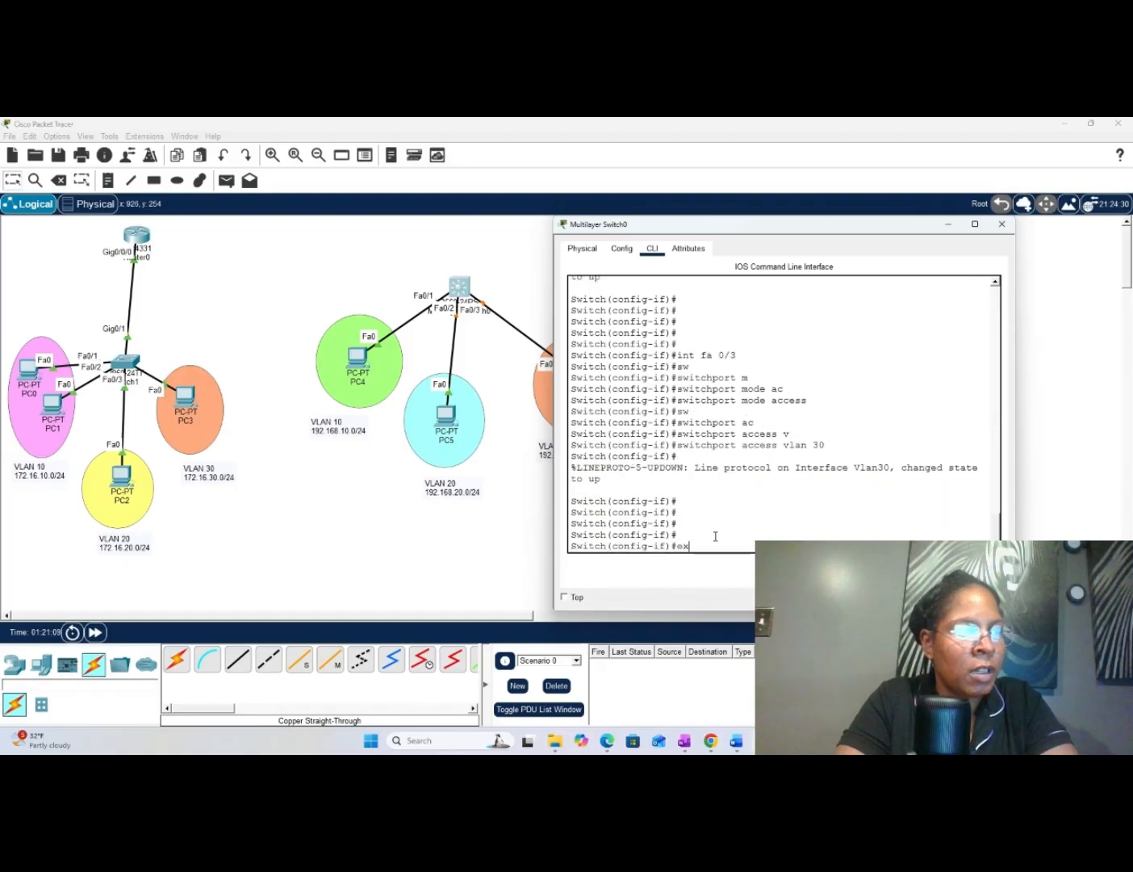
key("Return")
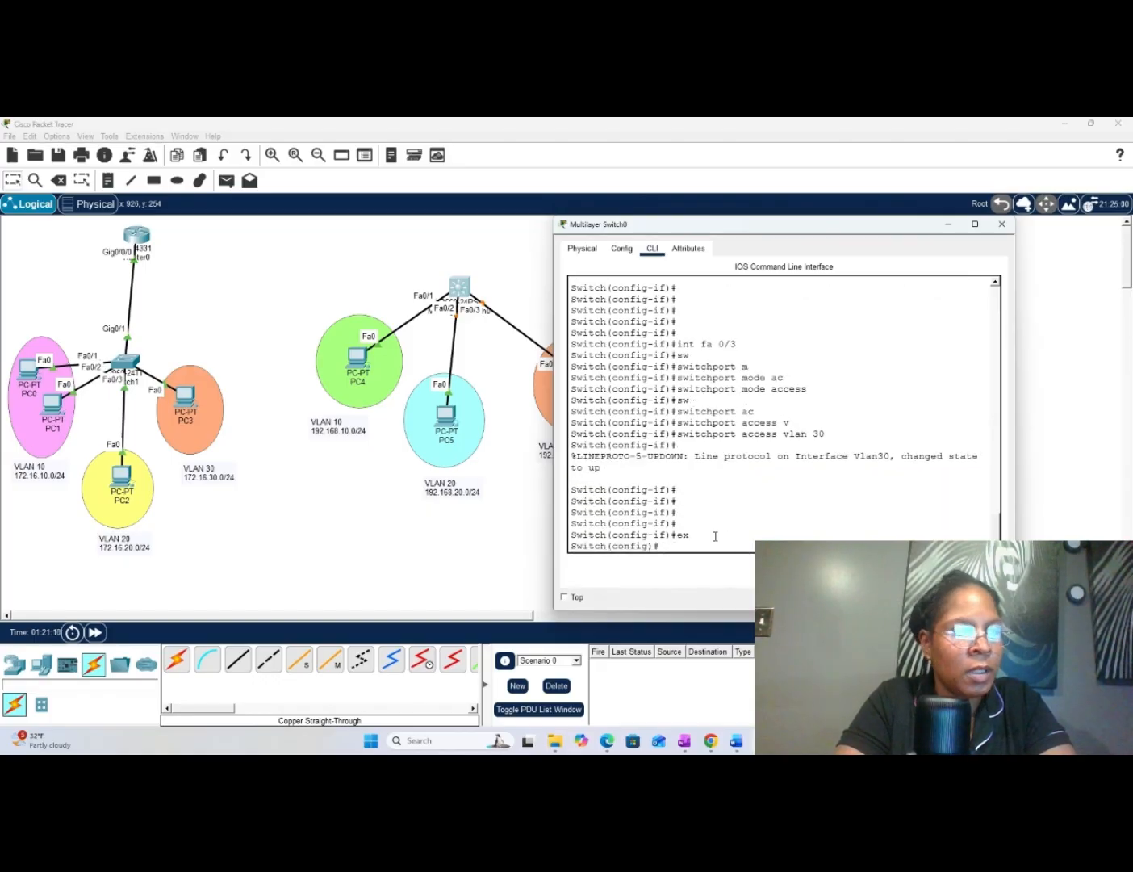
- Exit to privileged mode on Multilayer Switch0 and review the VLAN names and port assignments with "sh vlan"
type("ex")
key("Return")
key("Return")
key("Return")
key("Return")
key("Return")
key("Return")
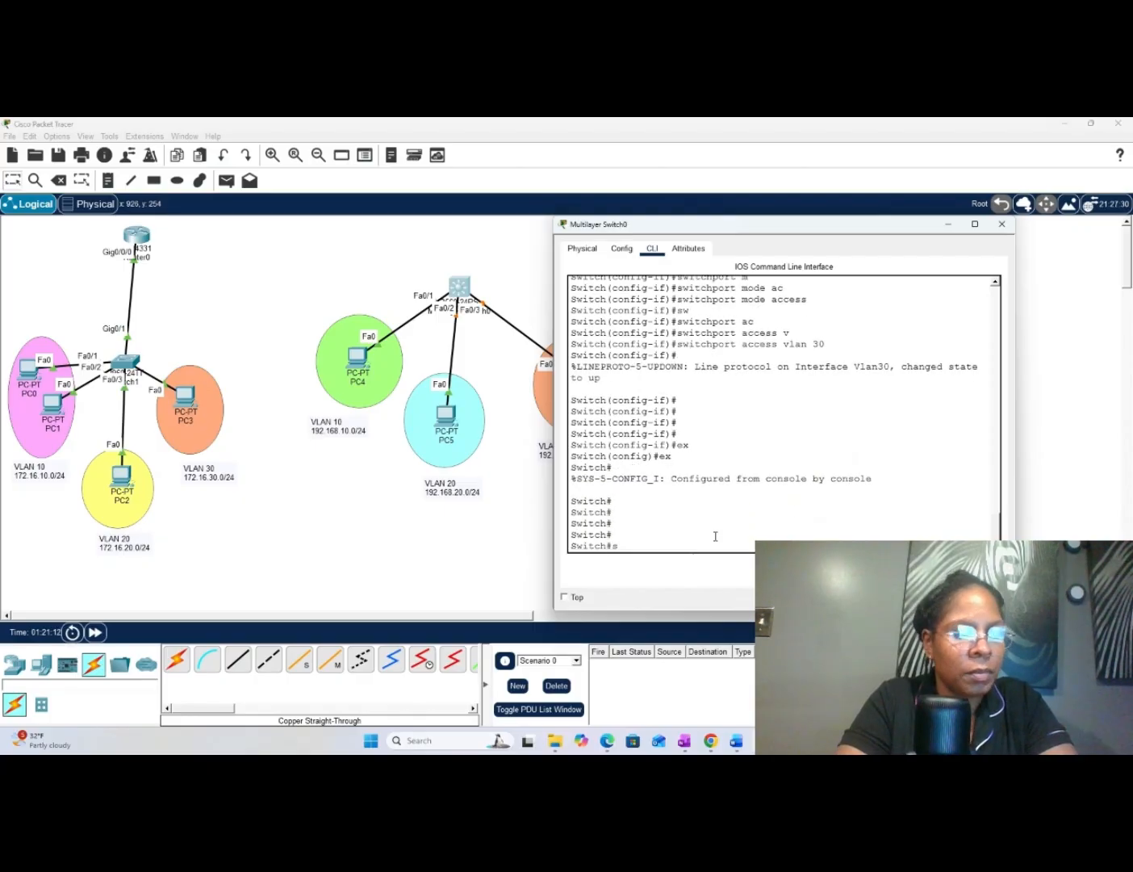
type("sh vlan")
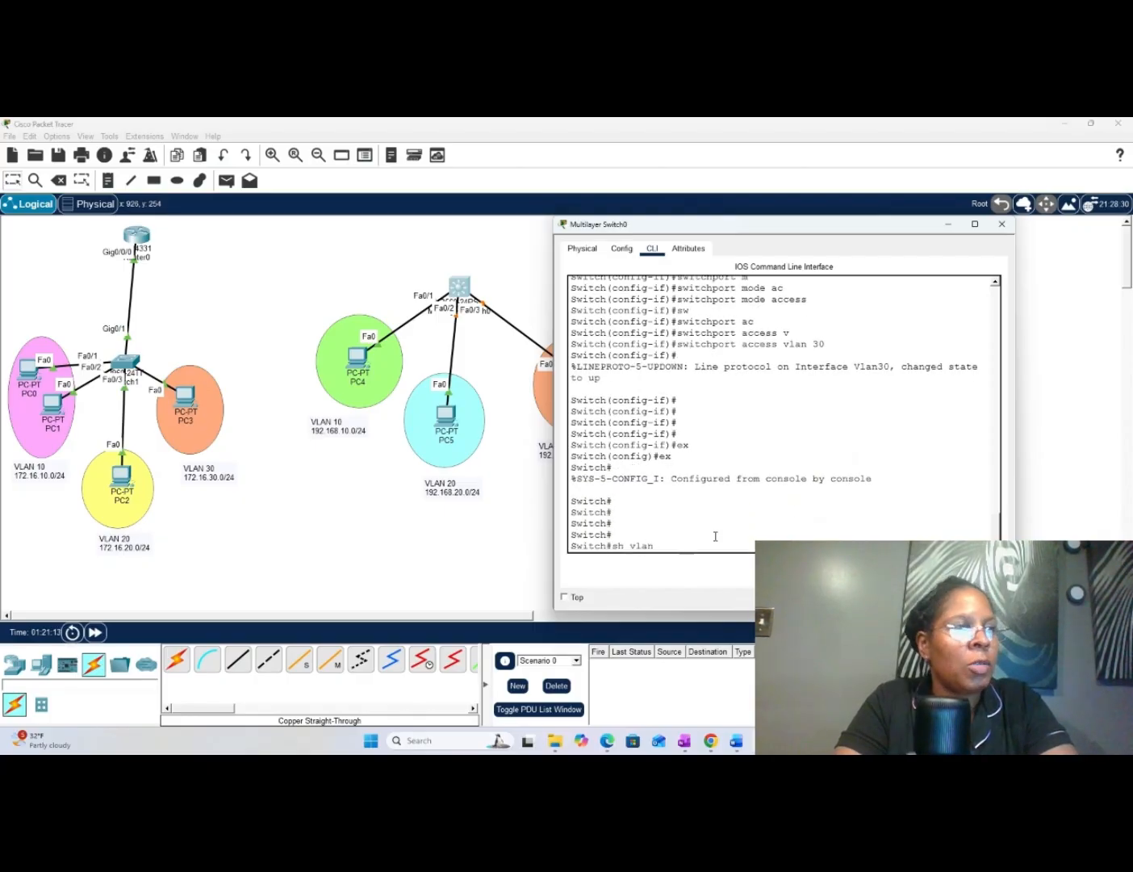
key("Return")
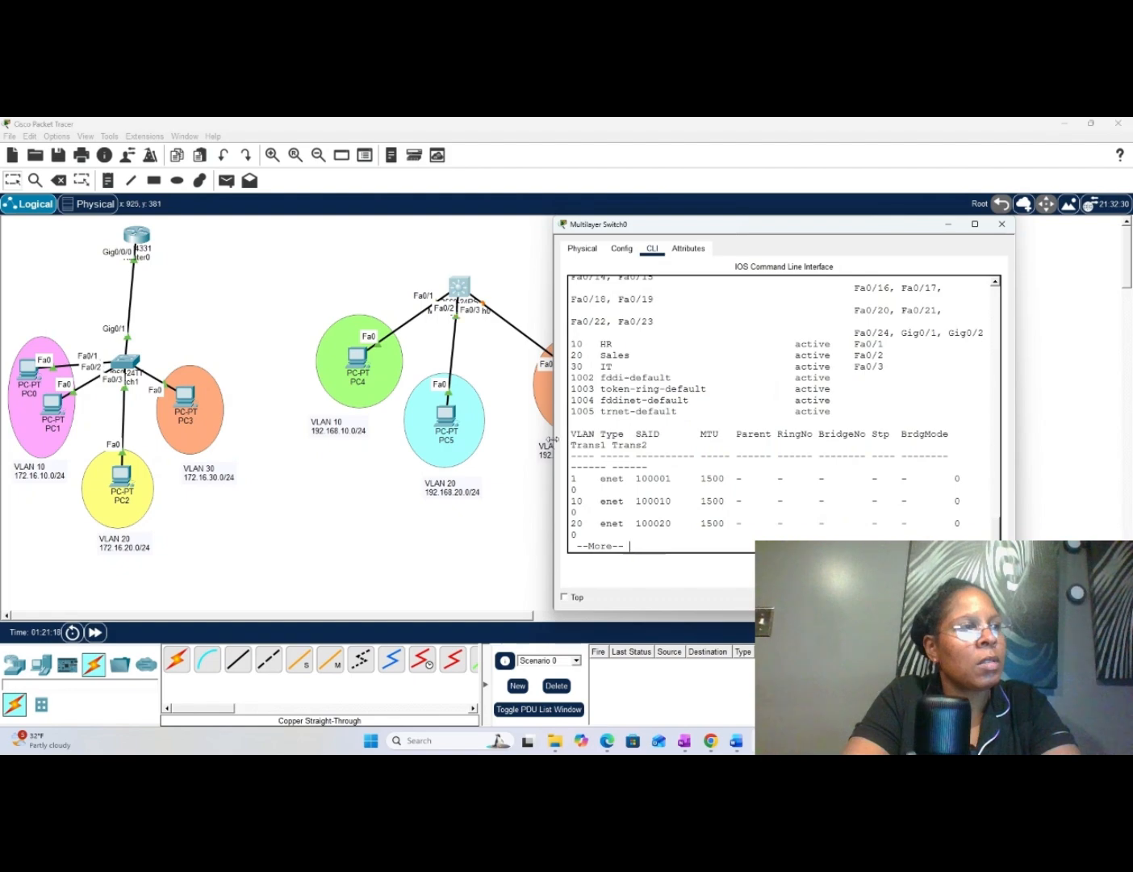
left_click_drag(551, 438, 408, 442)
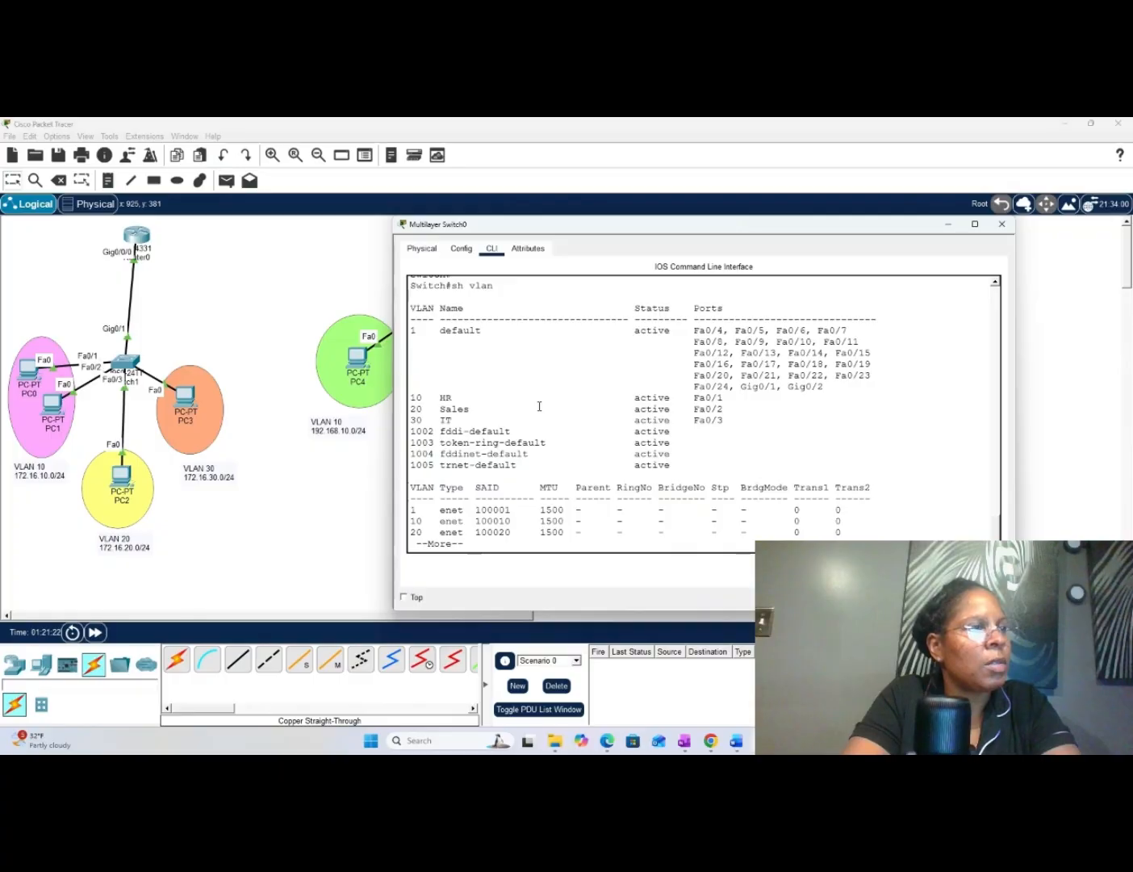
key("space")
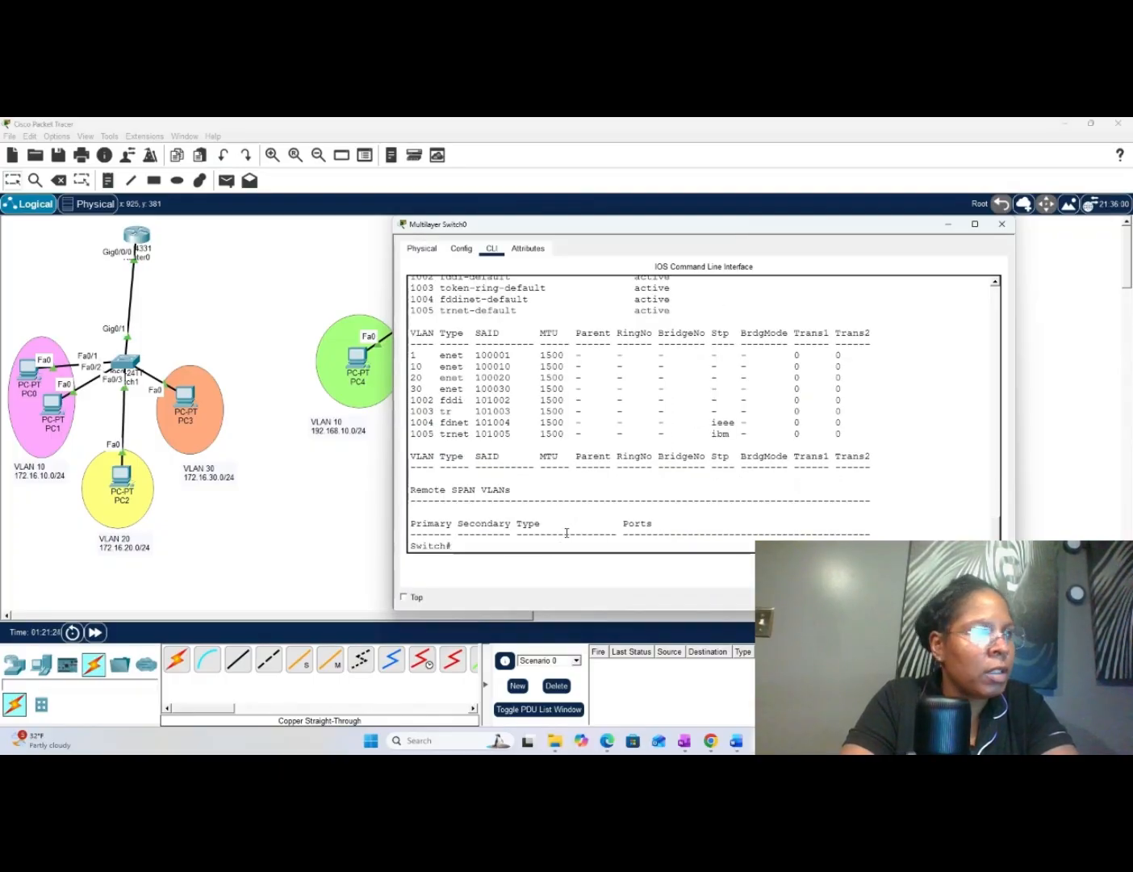
- Display the running configuration of Multilayer Switch0 with "sh run" and check its IP routing entry
type("sh run")
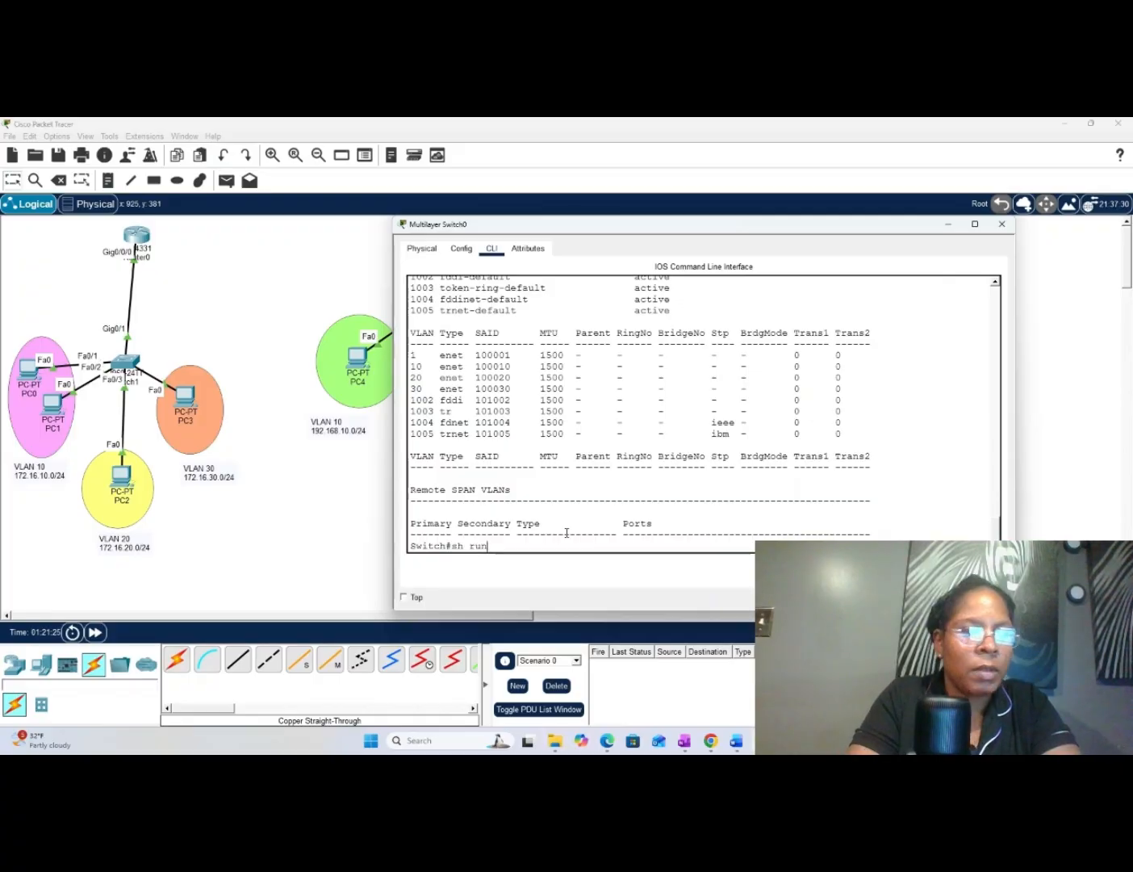
key("Return")
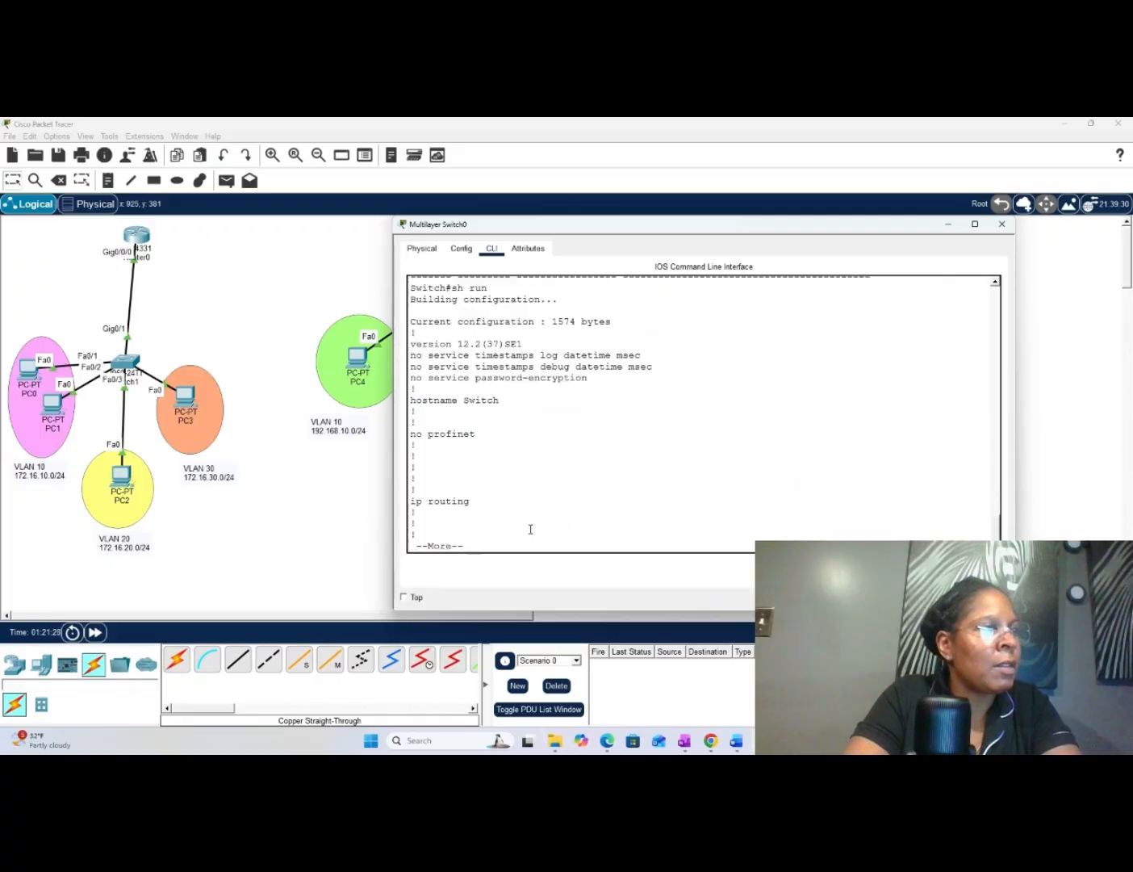
key("space")
scroll(451, 490, "up", 2)
scroll(453, 492, "down", 2)
scroll(453, 491, "up", 10)
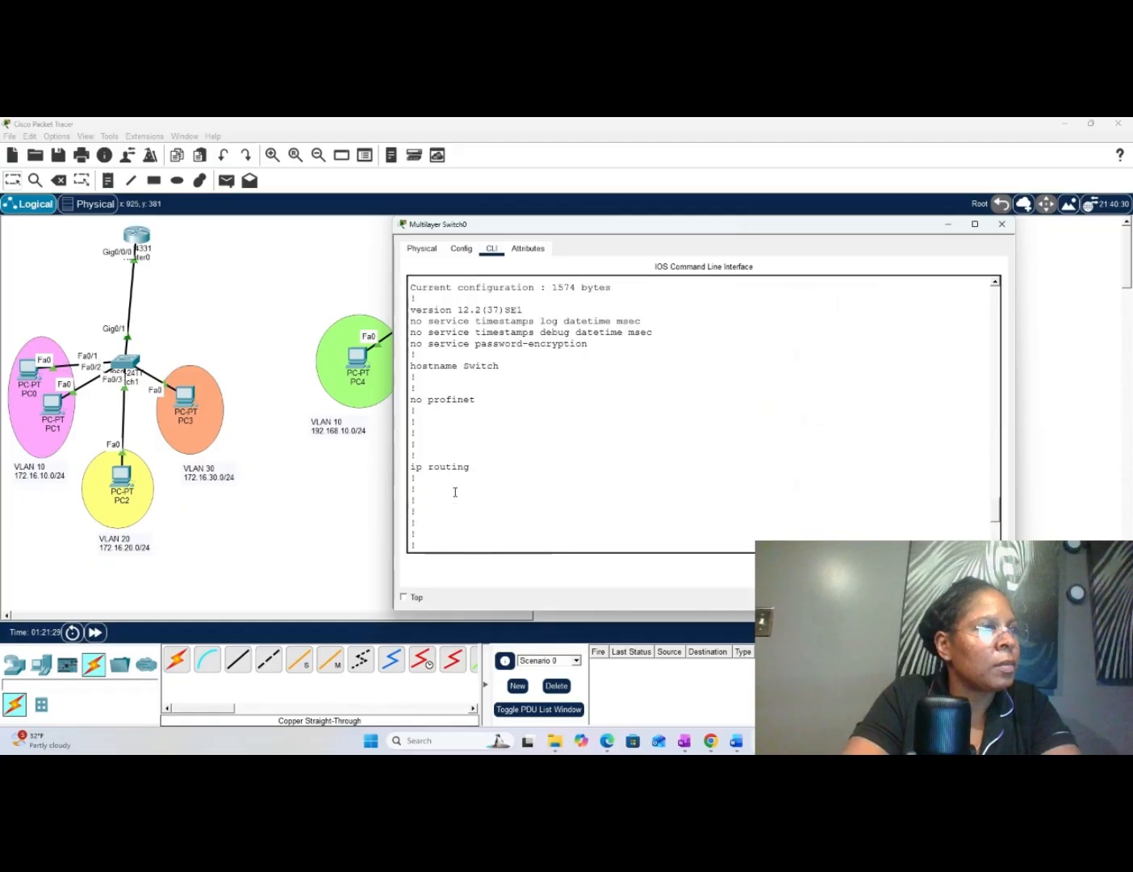
scroll(456, 492, "up", 4)
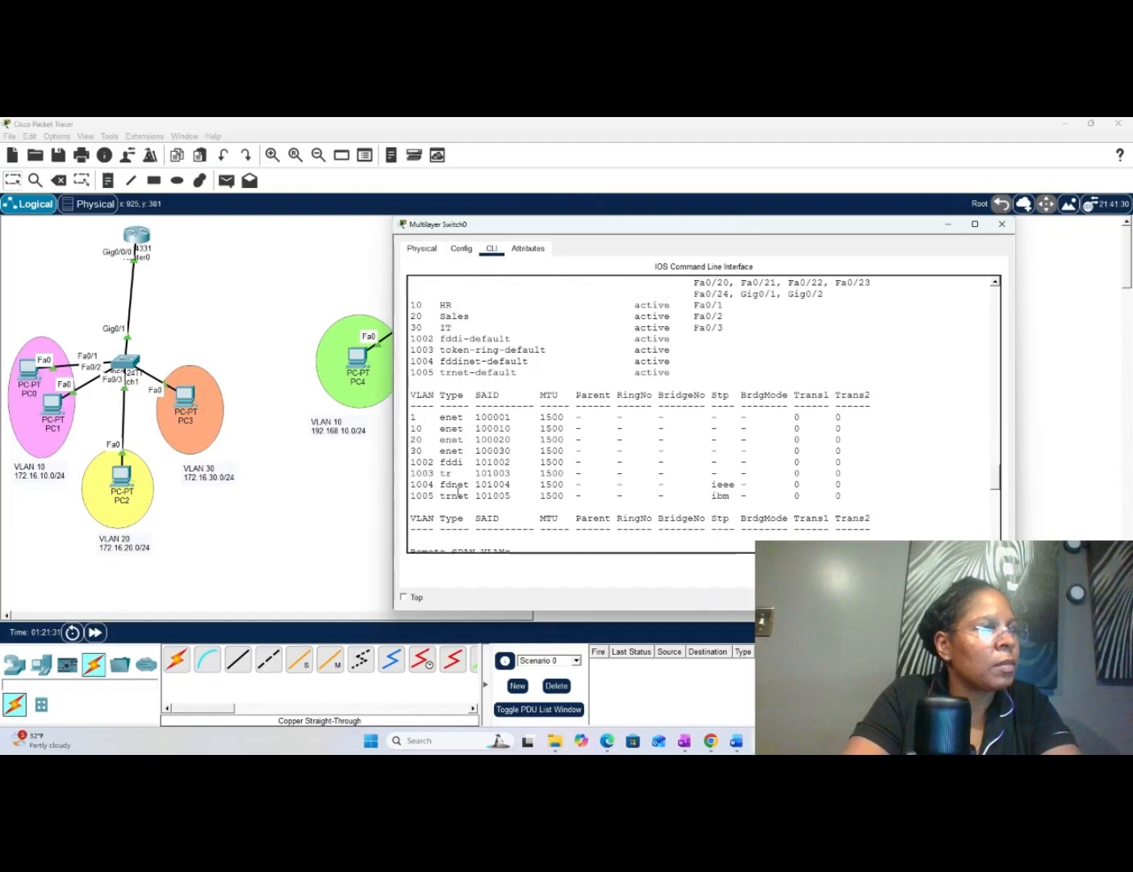
scroll(460, 493, "down", 3)
scroll(463, 495, "down", 12)
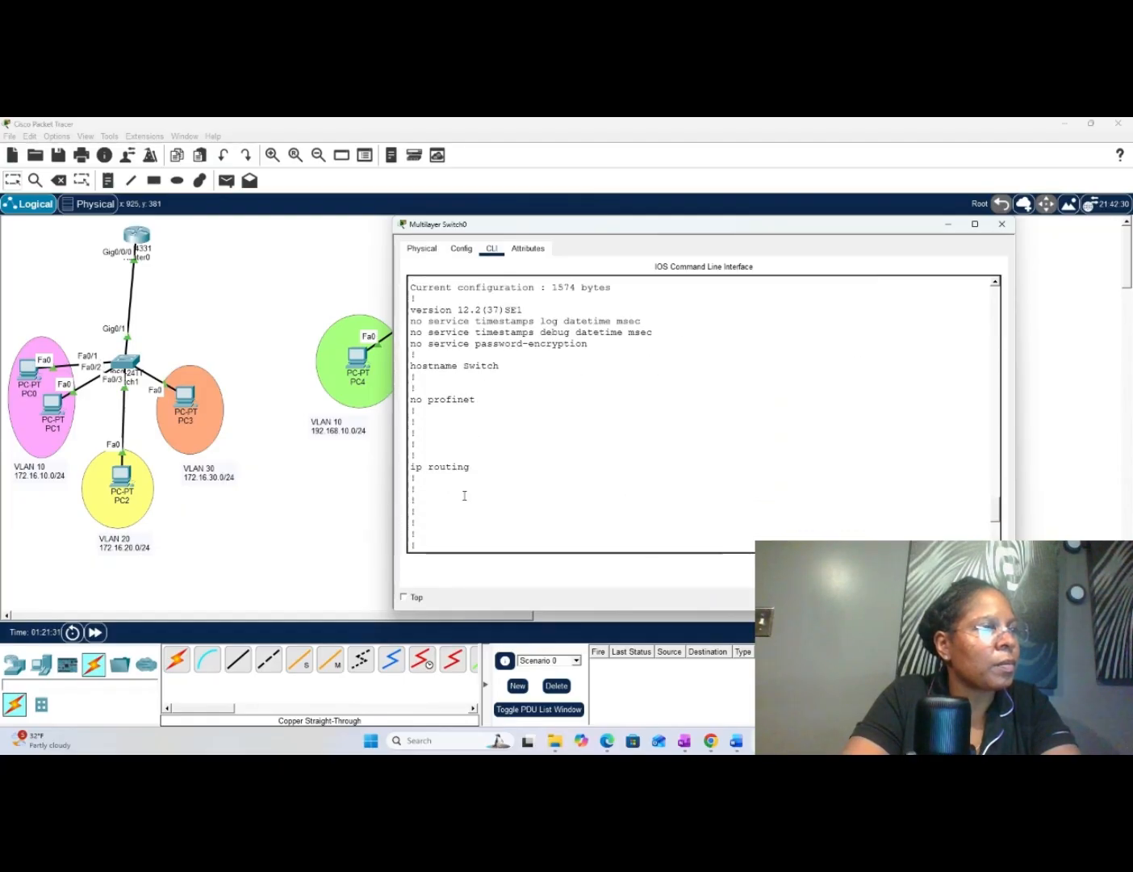
scroll(466, 496, "down", 1)
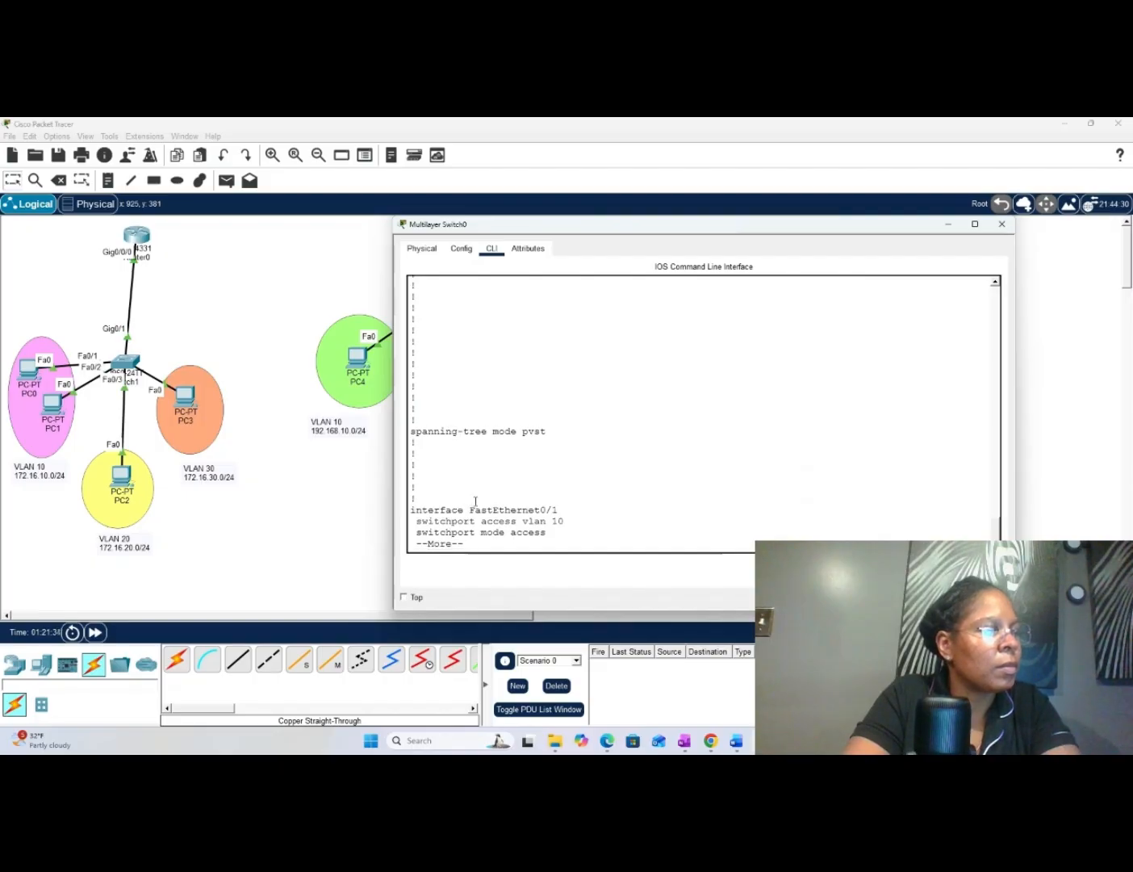
- Check the access port and VLAN interface sections of the running configuration, and close the Multilayer Switch0 window
key("space")
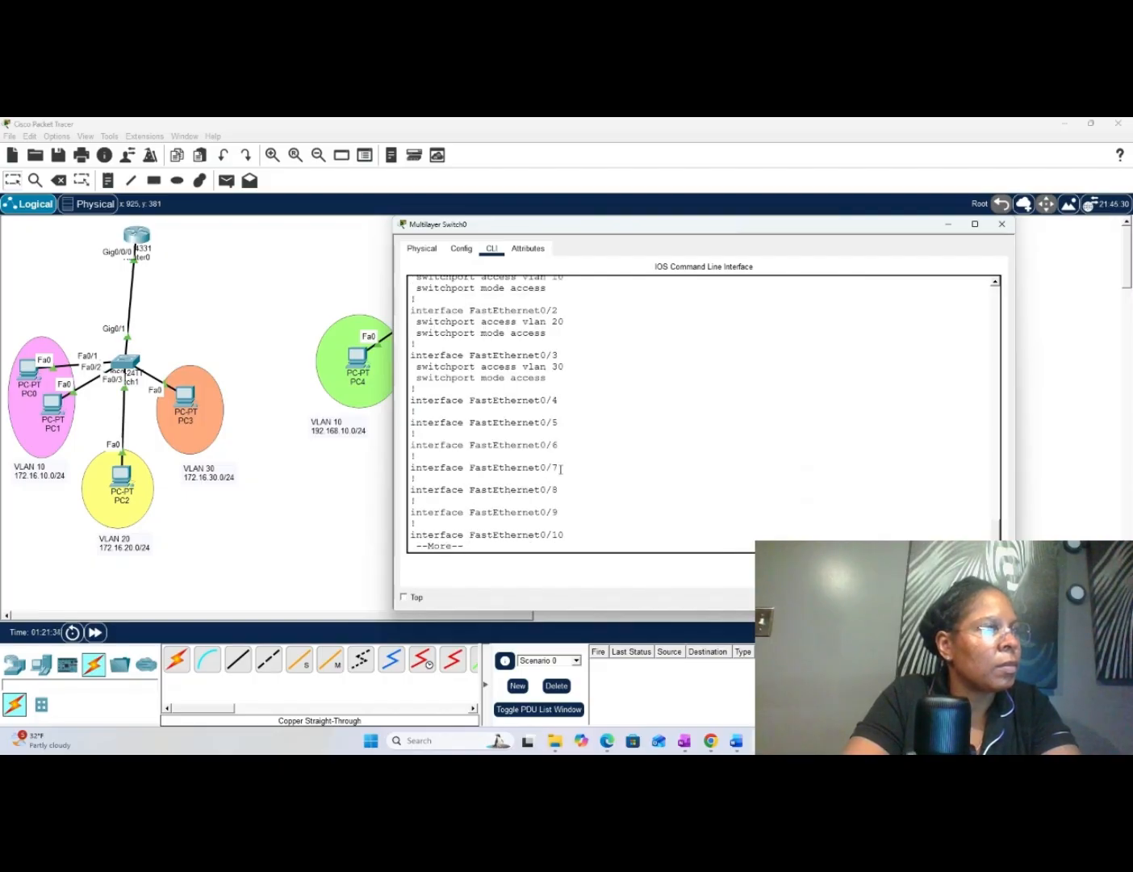
key("space")
key("space")
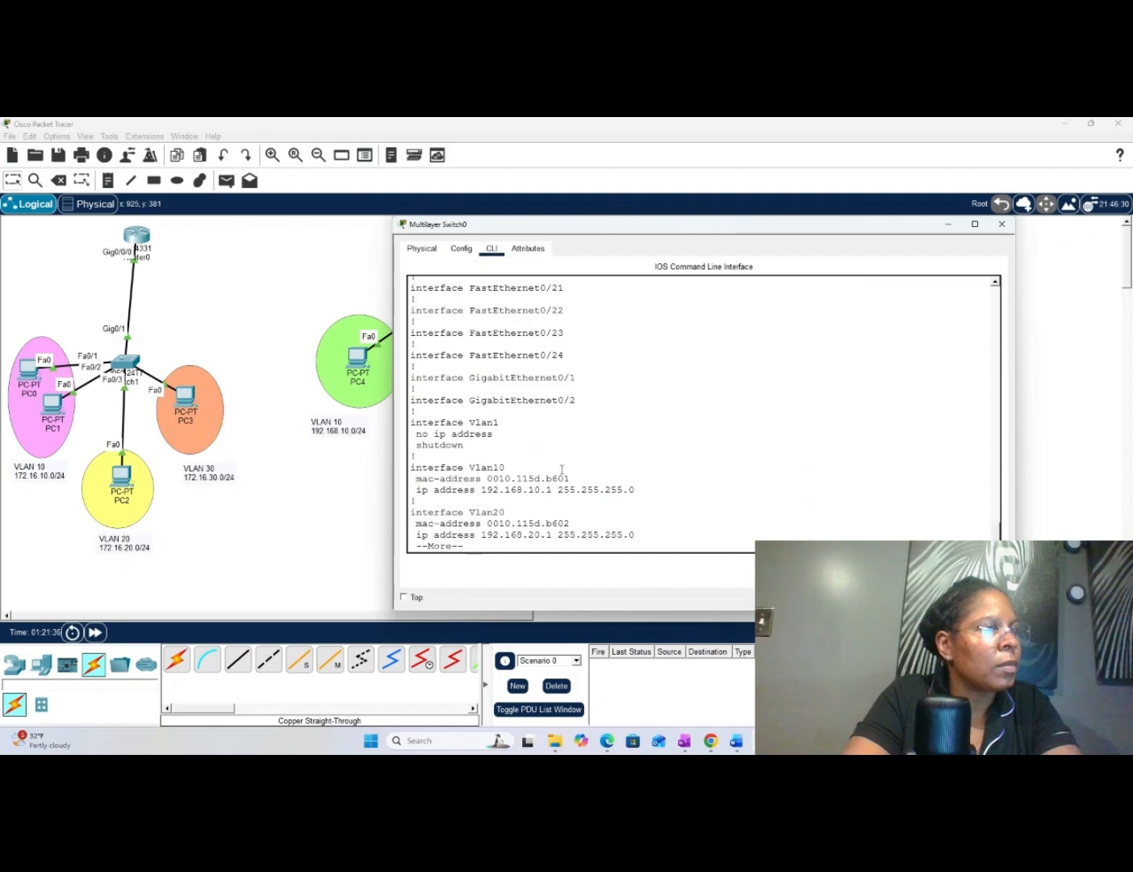
key("space")
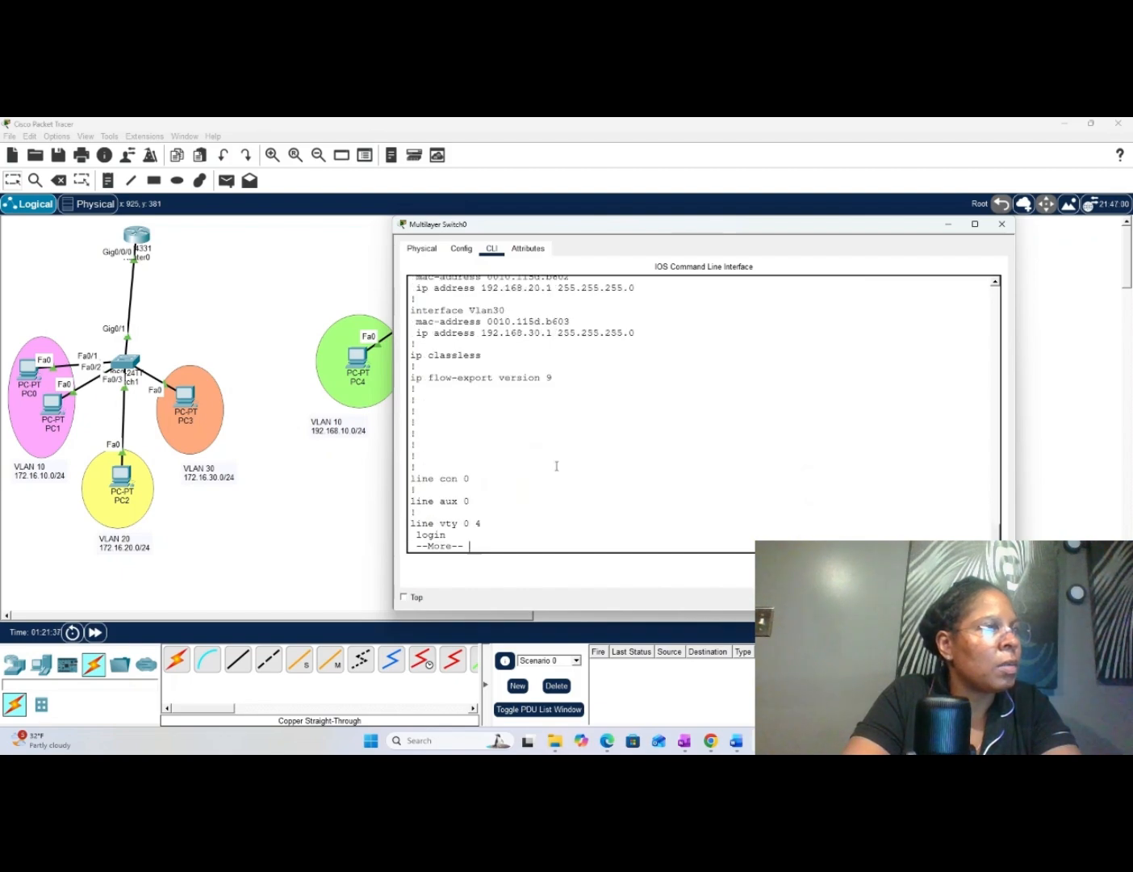
scroll(557, 466, "up", 3)
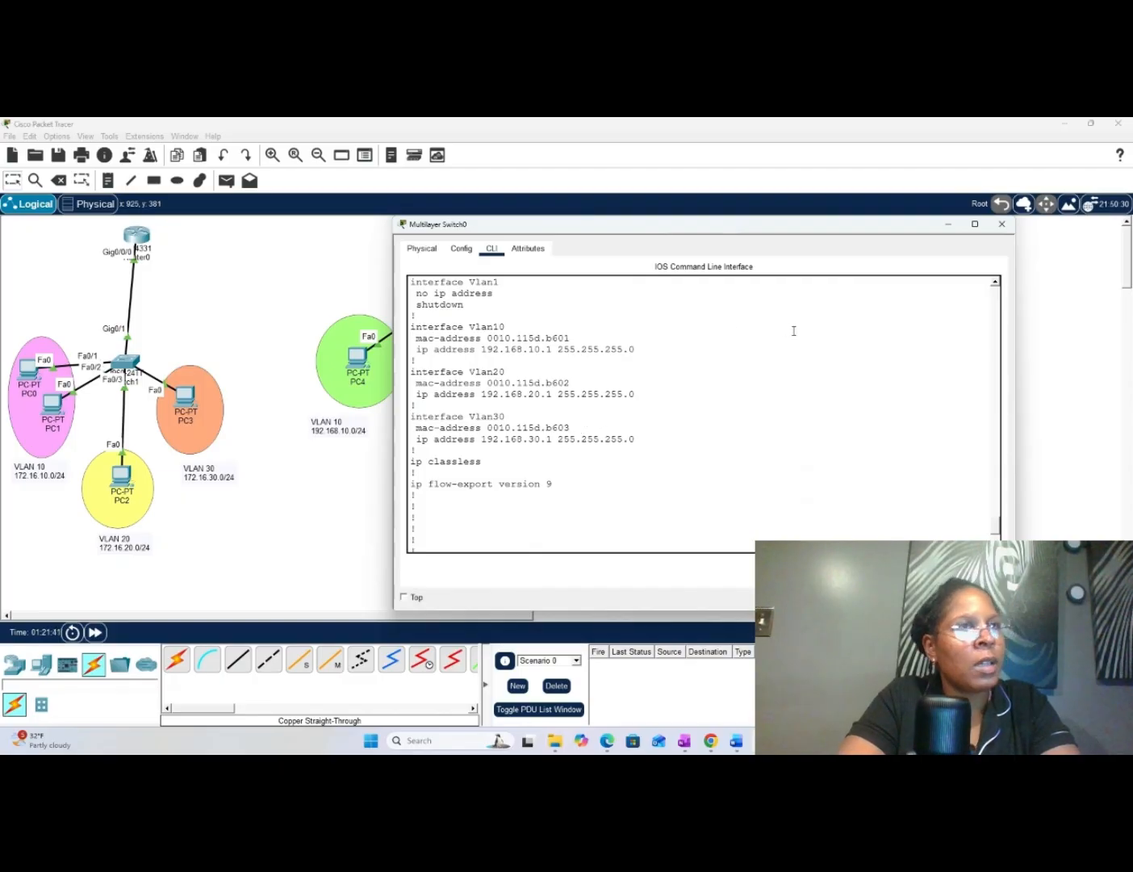
left_click(1002, 224)
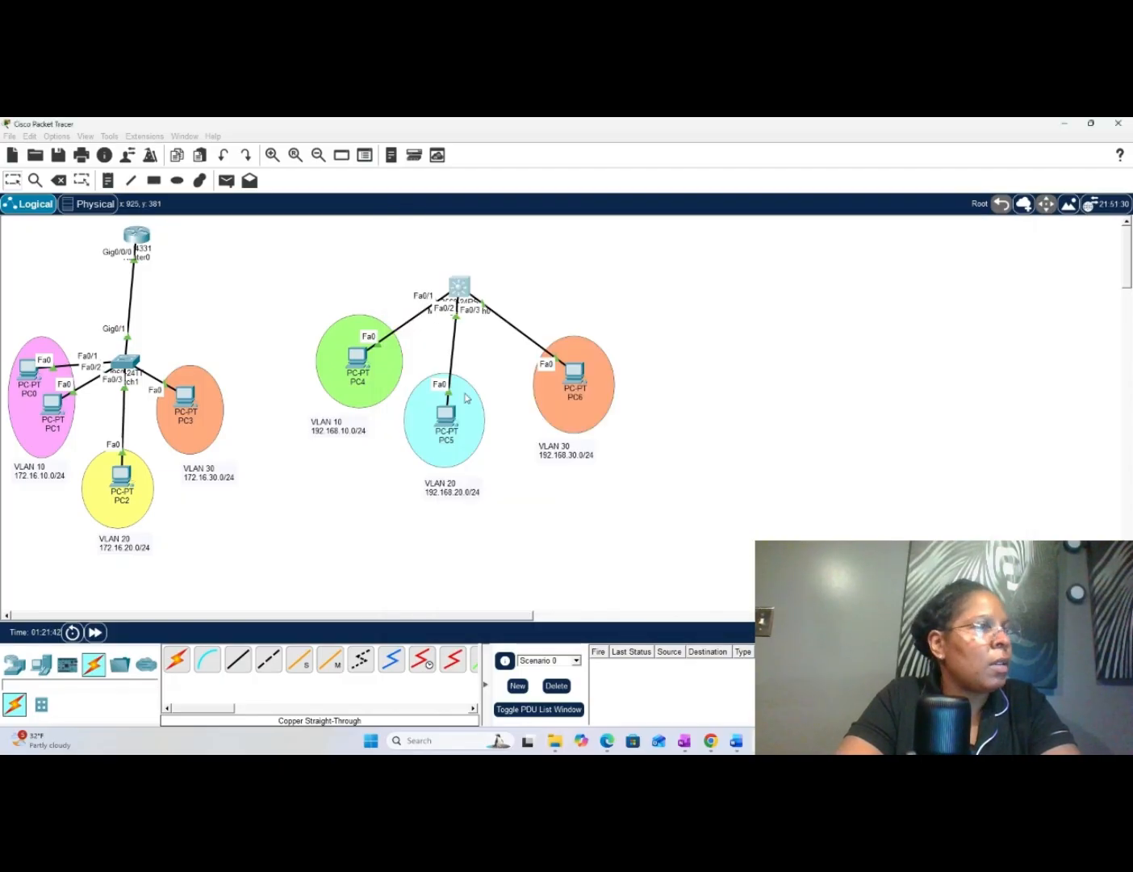
- Open the IP configuration of PC4 and set its static IPv4 address to 192.168.10.2
left_click(360, 364)
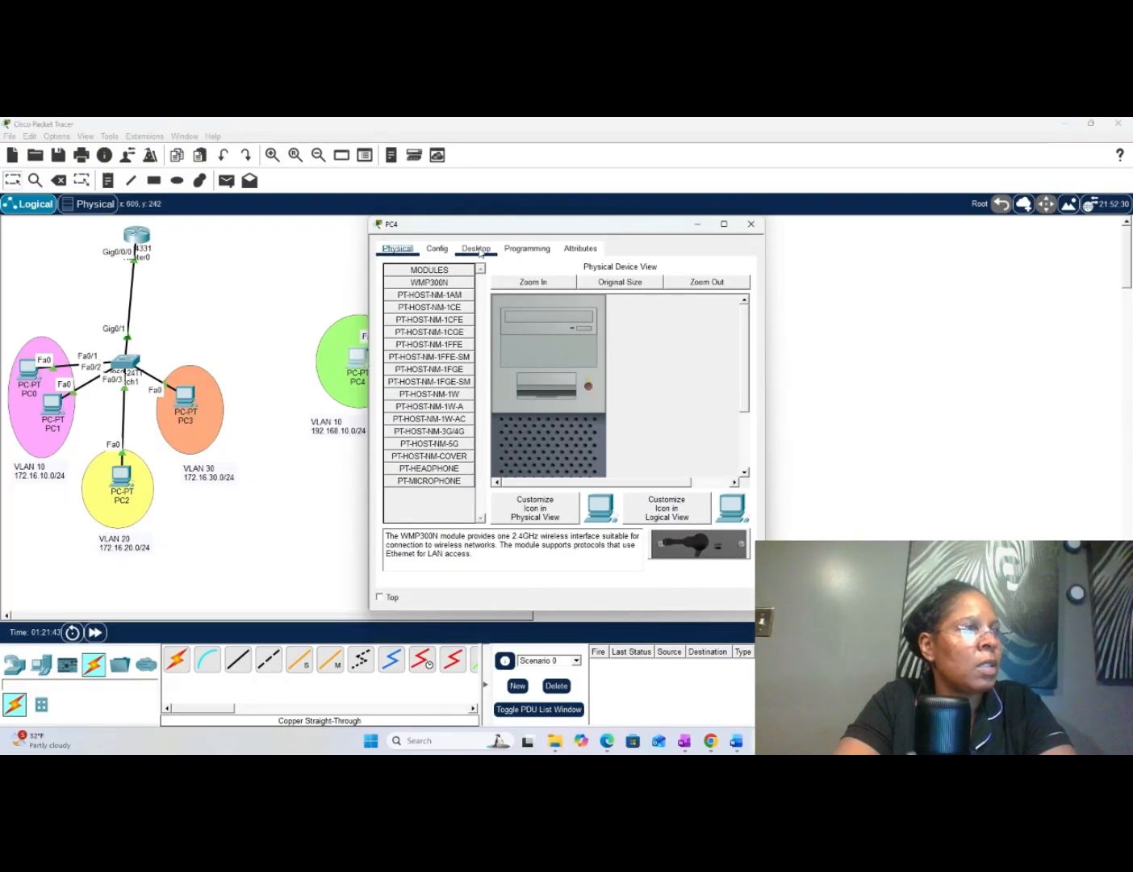
left_click(480, 251)
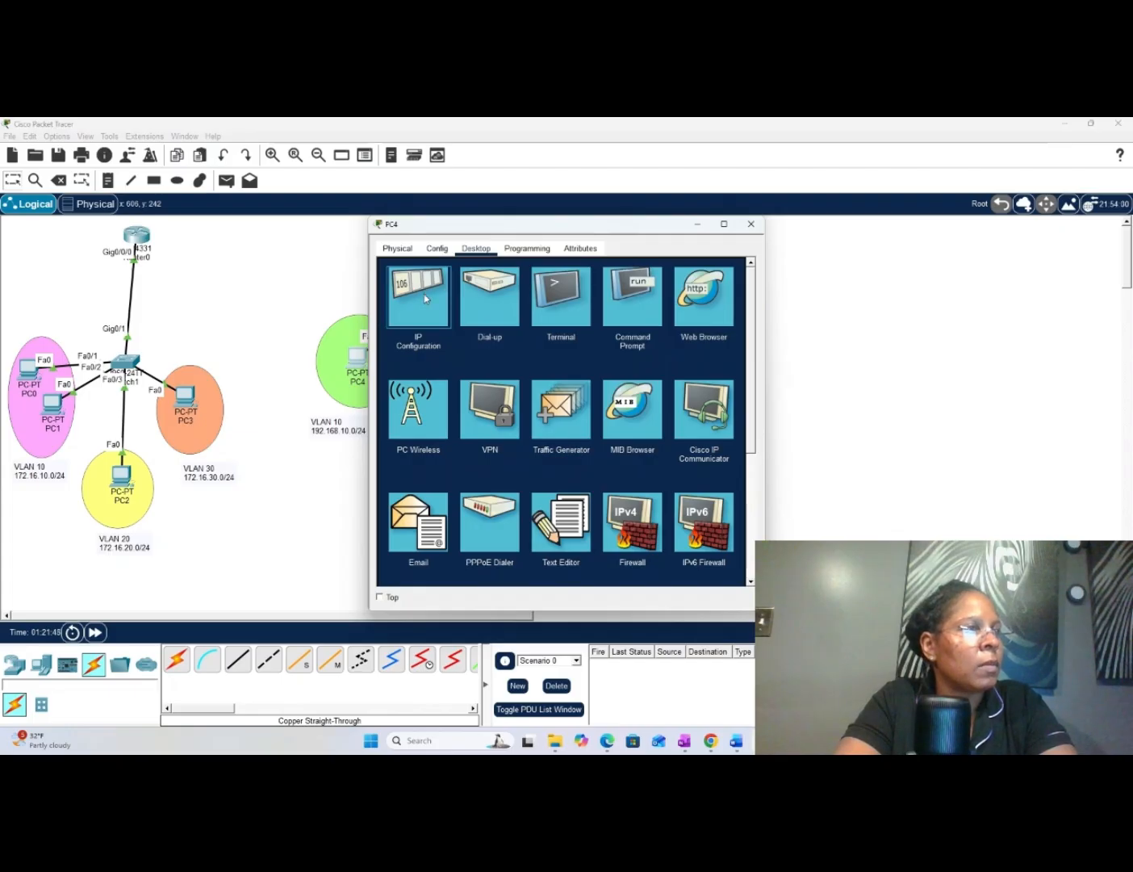
left_click(426, 299)
type("192")
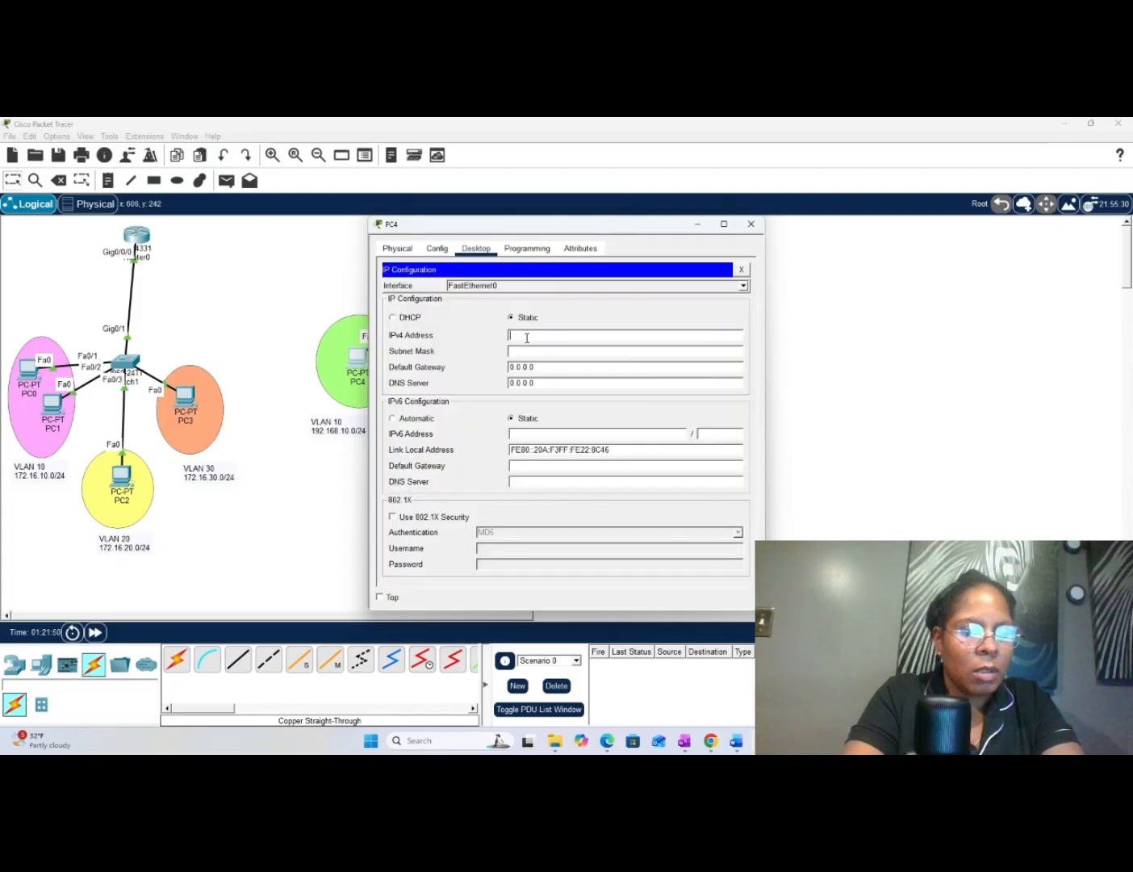
type(".1")
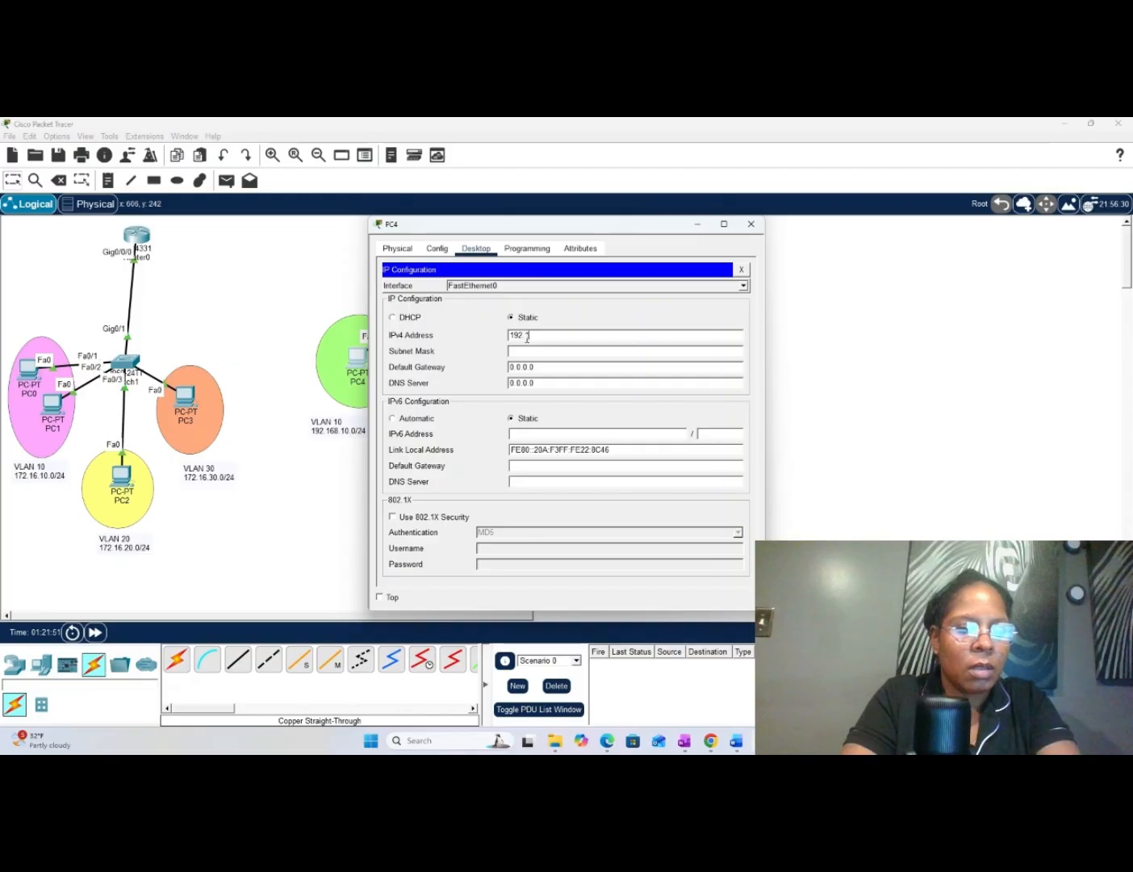
type("68.1")
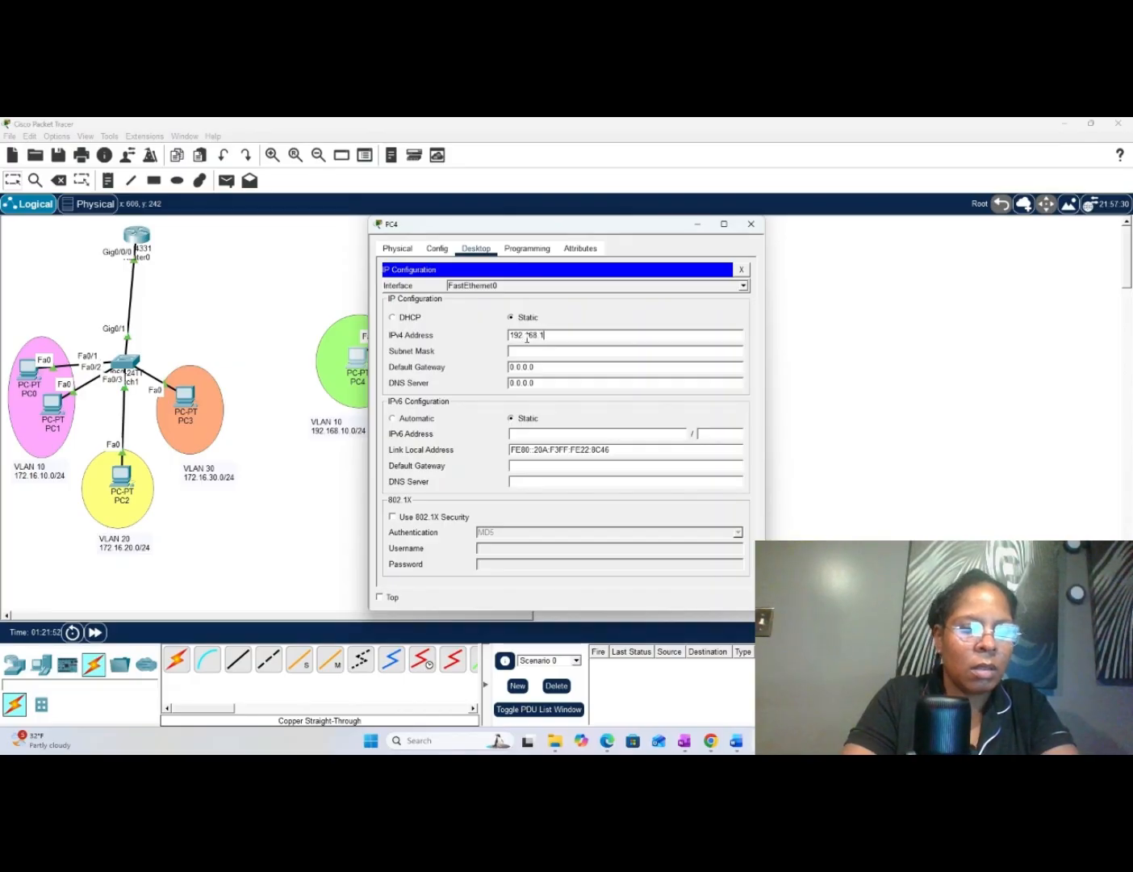
type("0.2")
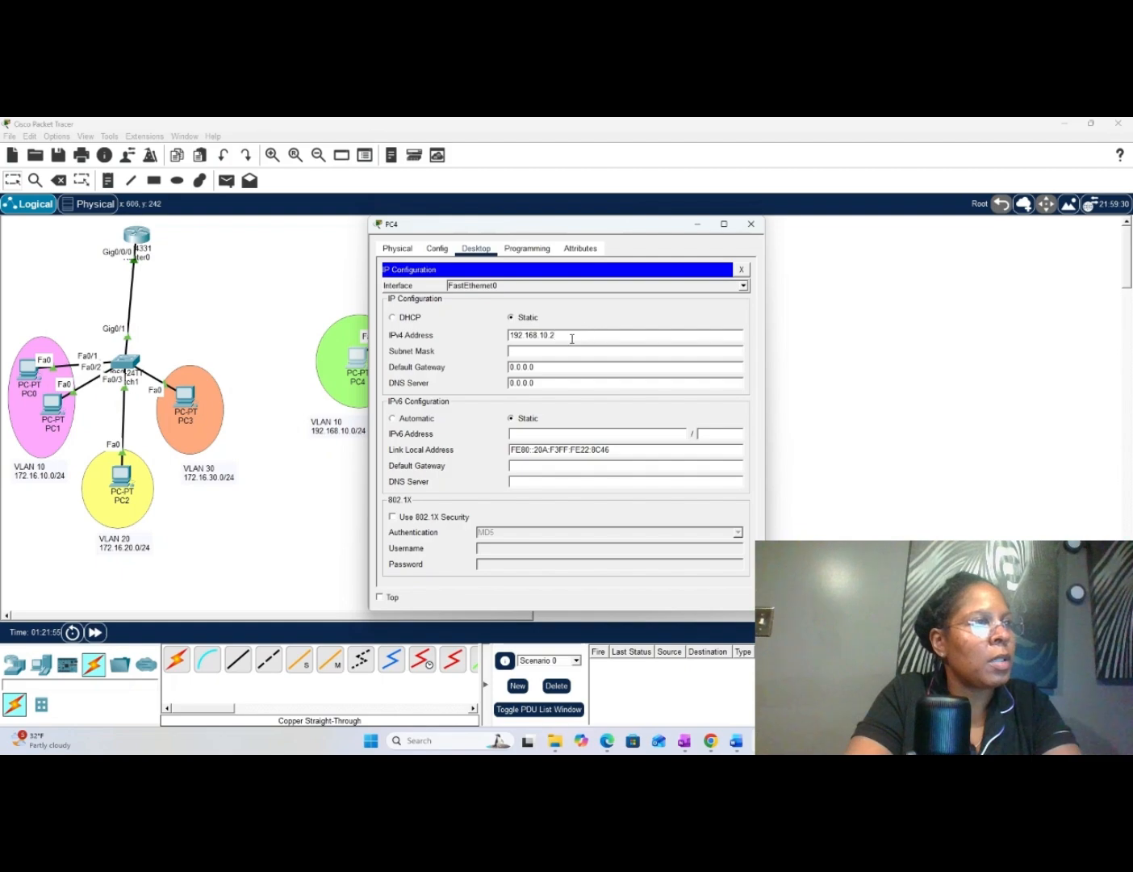
- Copy PC4's IPv4 address and fill in the subnet mask 255.255.255.0
left_click_drag(571, 334, 511, 334)
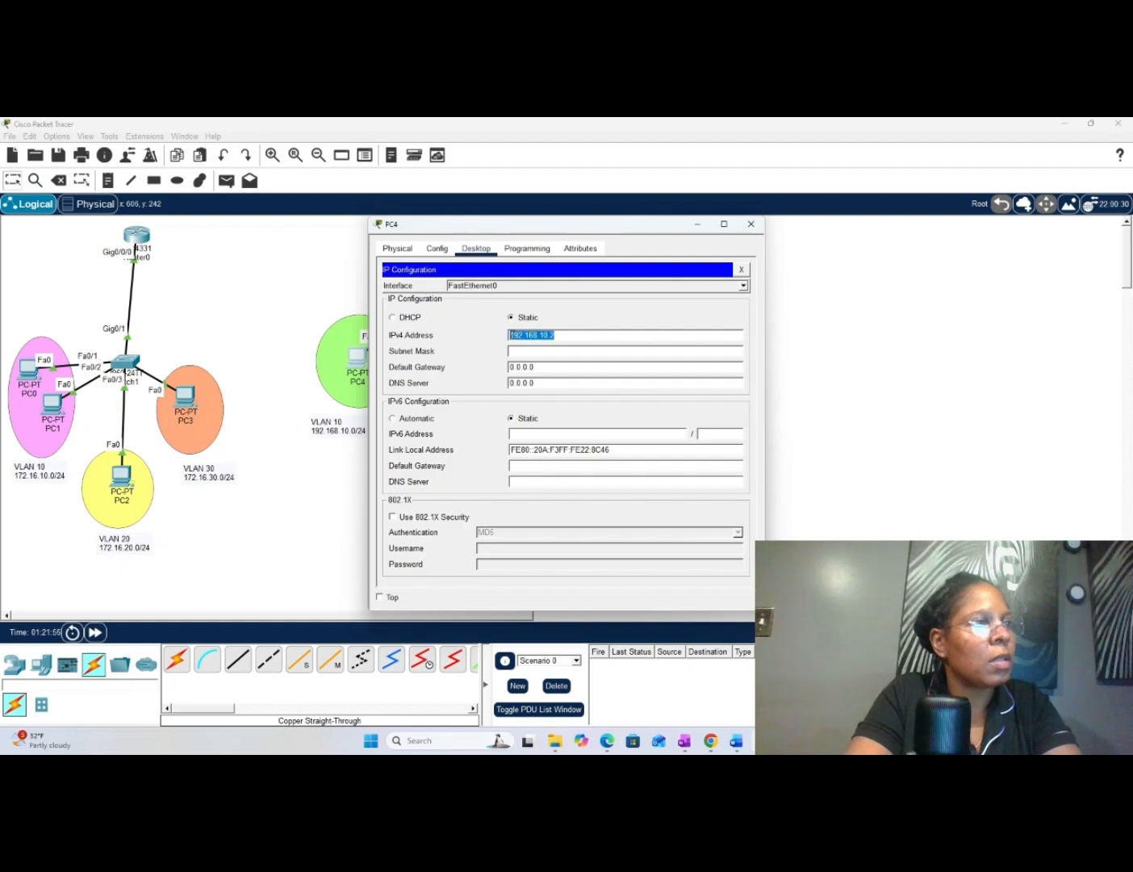
right_click(511, 334)
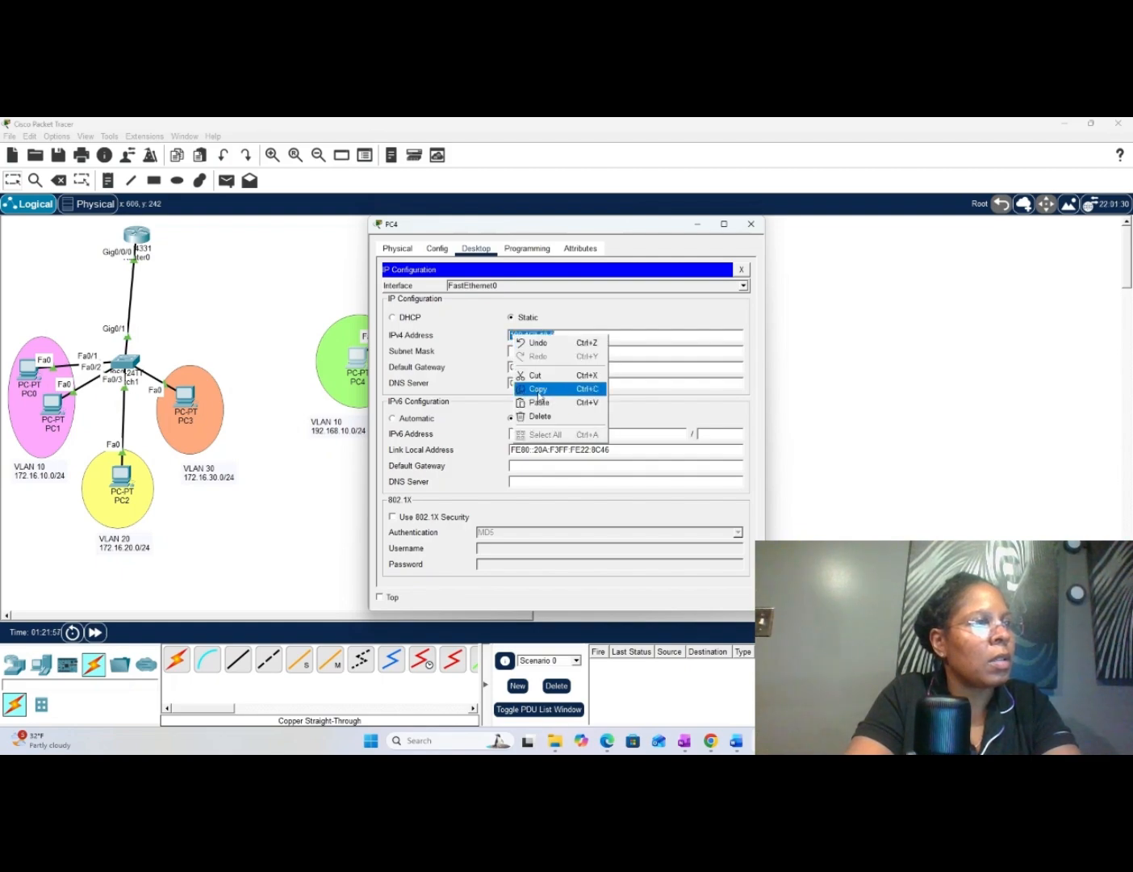
left_click(538, 390)
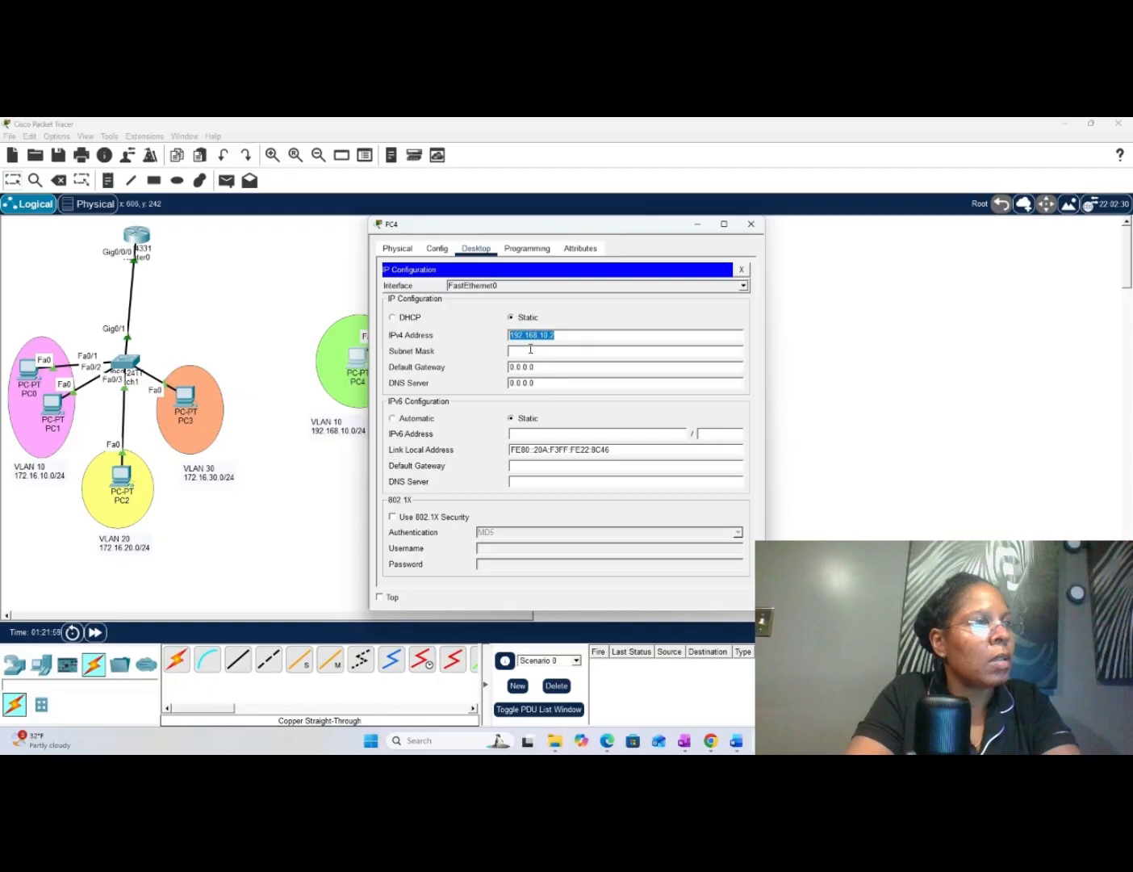
left_click(530, 349)
- Set PC4's default gateway to 192.168.10.1, reusing the copied address, and close the PC4 window
left_click(556, 368)
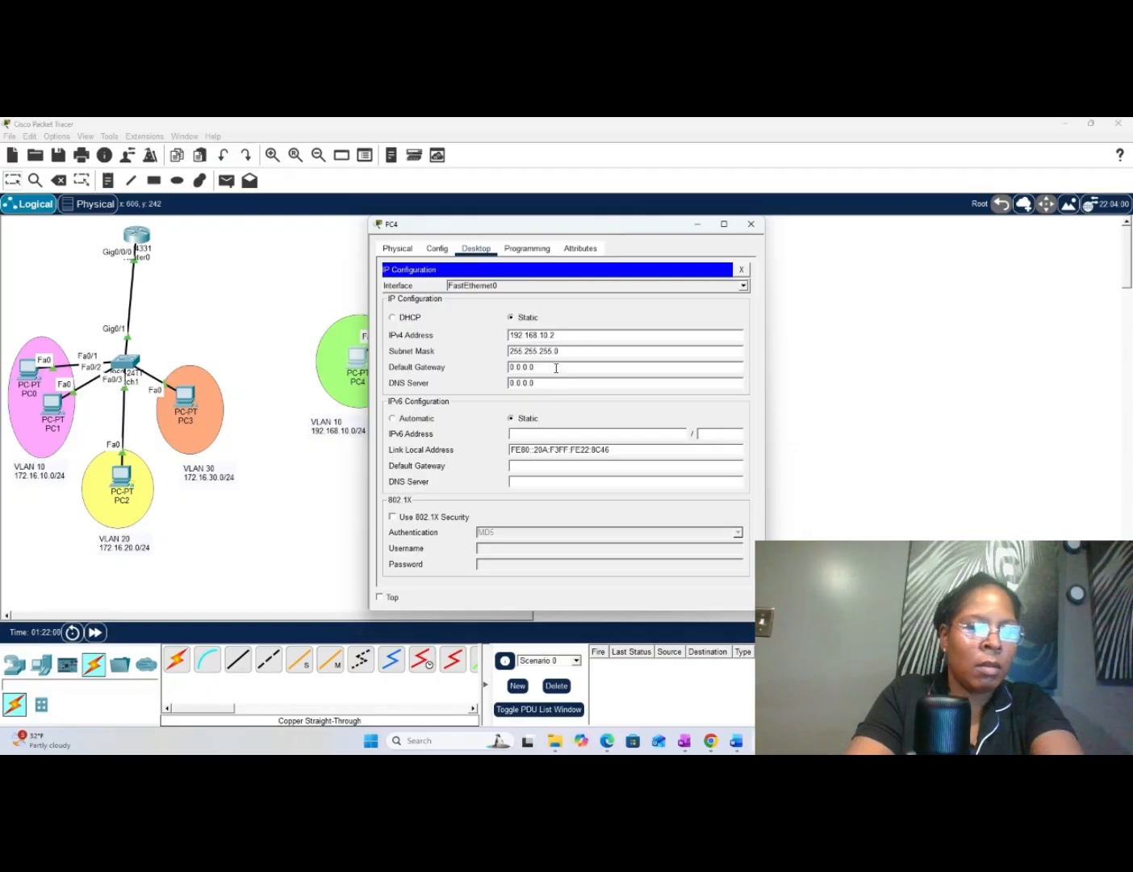
key("BackSpace")
key("BackSpace")
key("BackSpace")
key("BackSpace")
key("BackSpace")
key("BackSpace")
key("BackSpace")
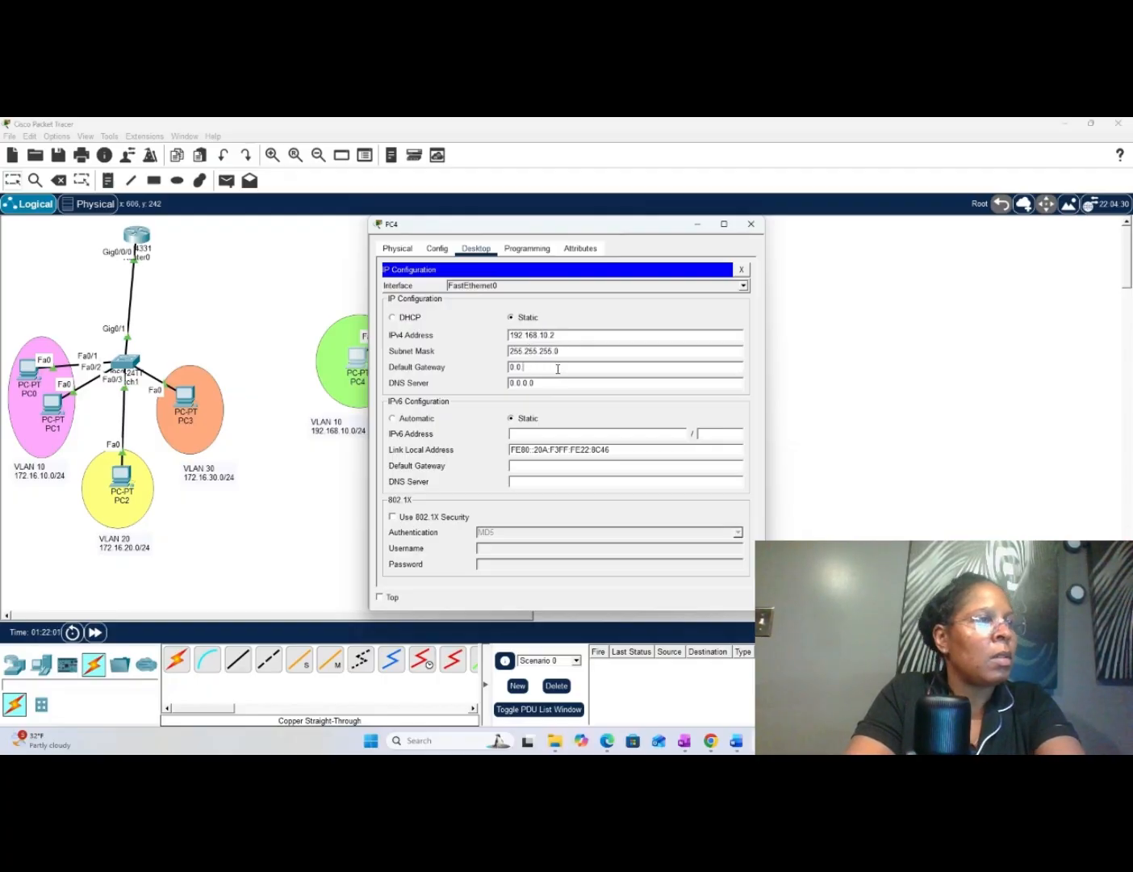
right_click(556, 370)
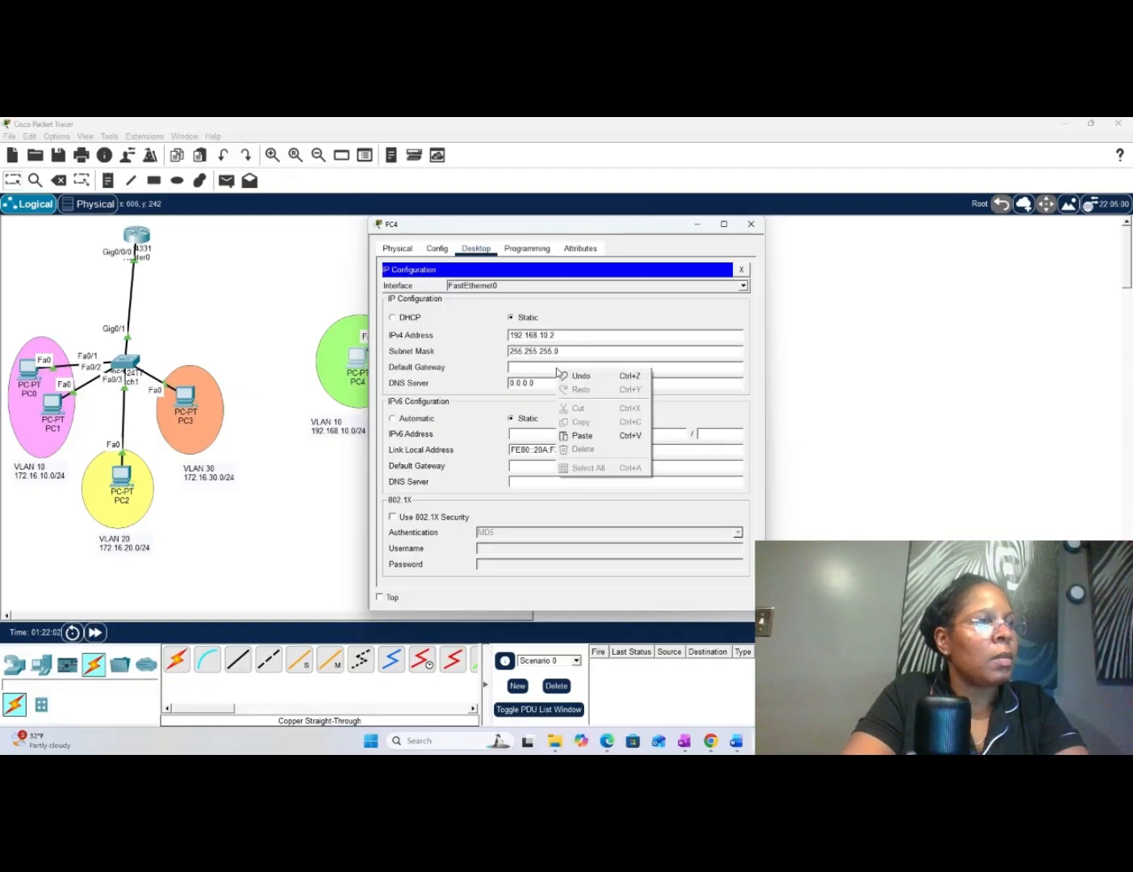
left_click(587, 435)
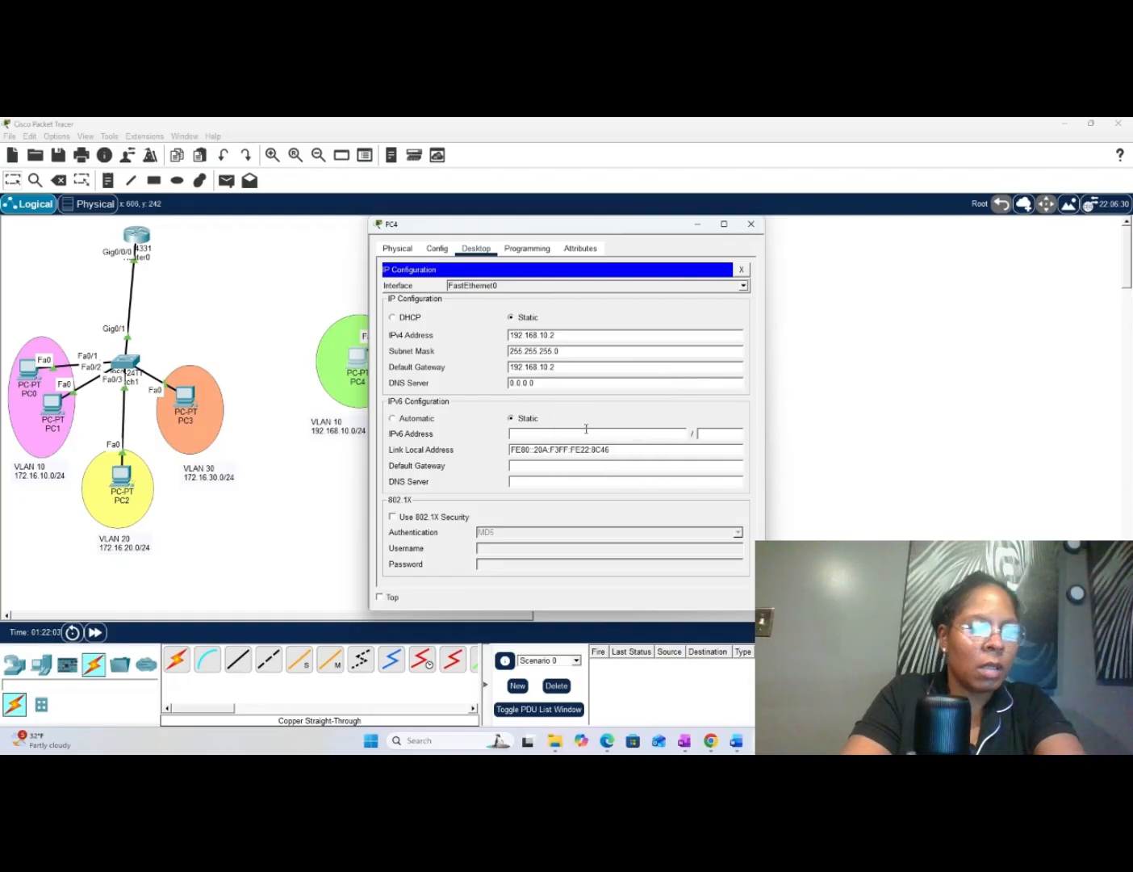
key("BackSpace")
type("1")
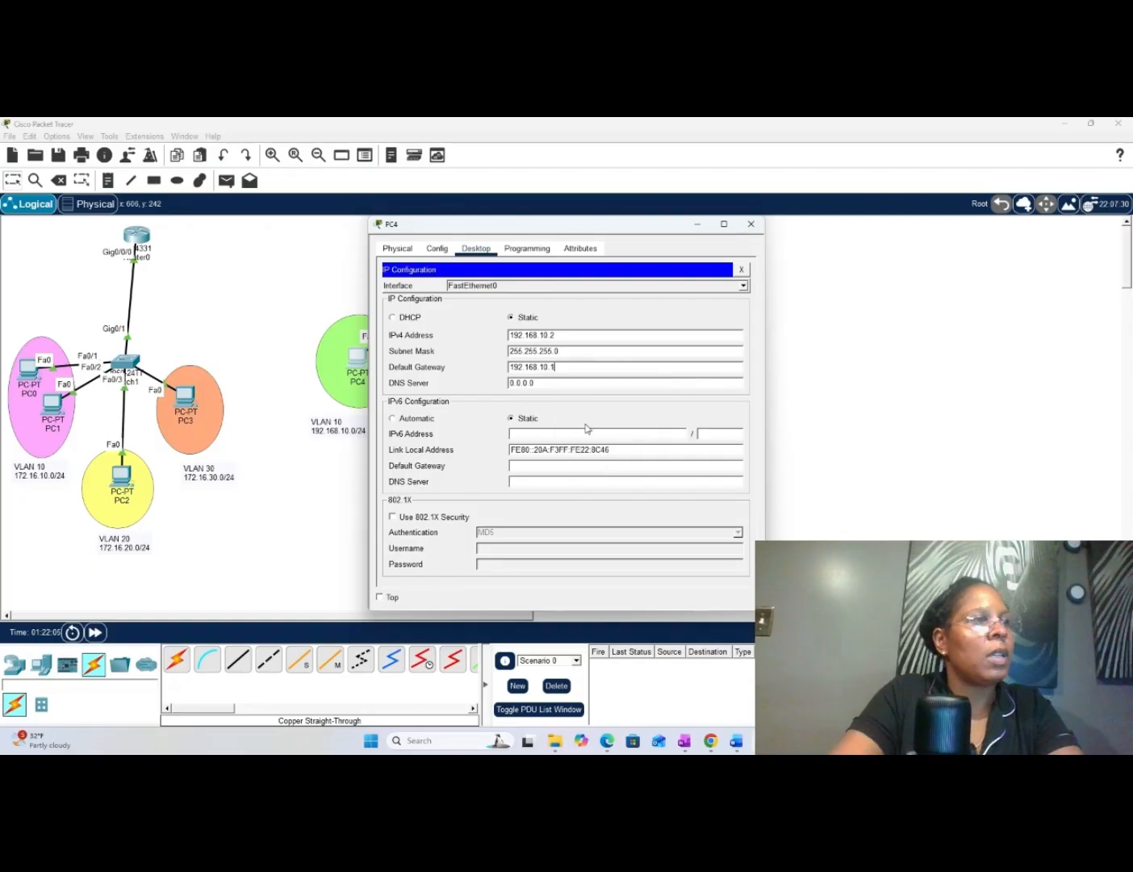
left_click(750, 225)
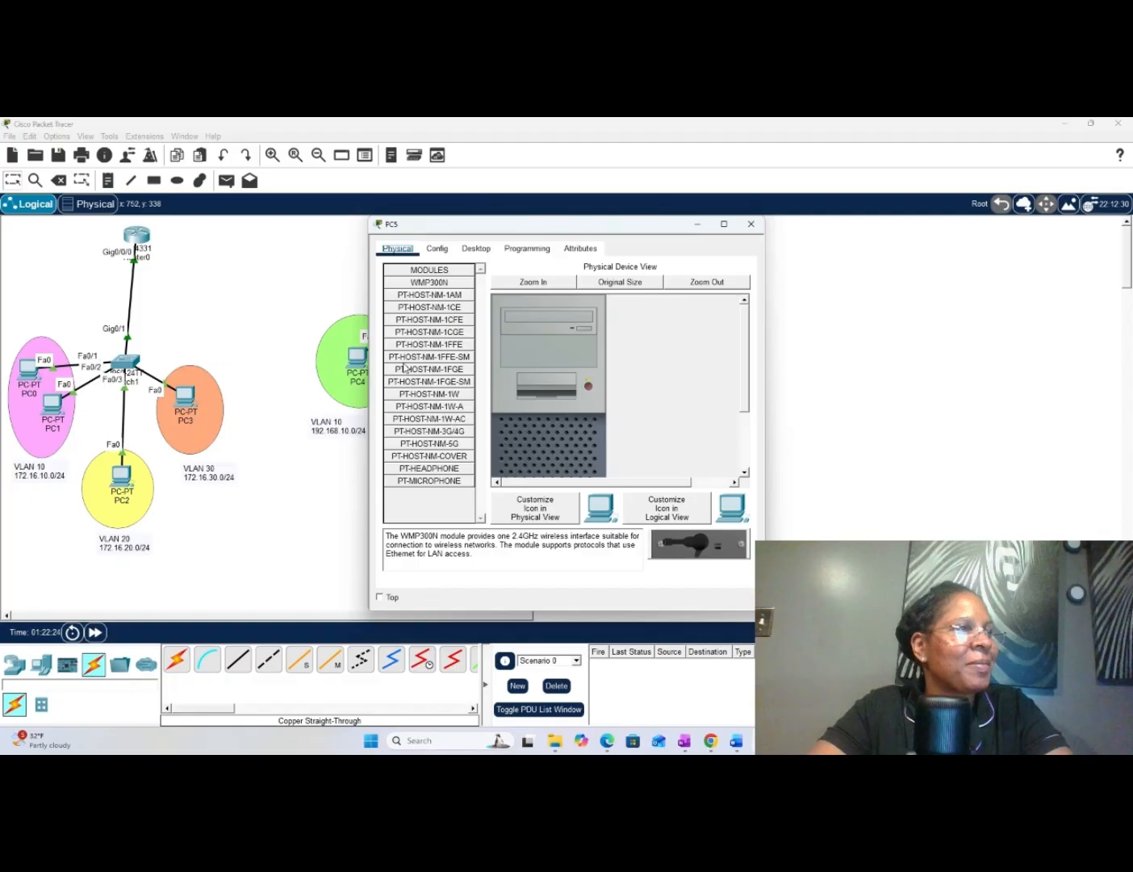
- Open the IP configuration of PC5 and set its IPv4 address to 192.168.20.2, reusing the copied address
left_click(480, 250)
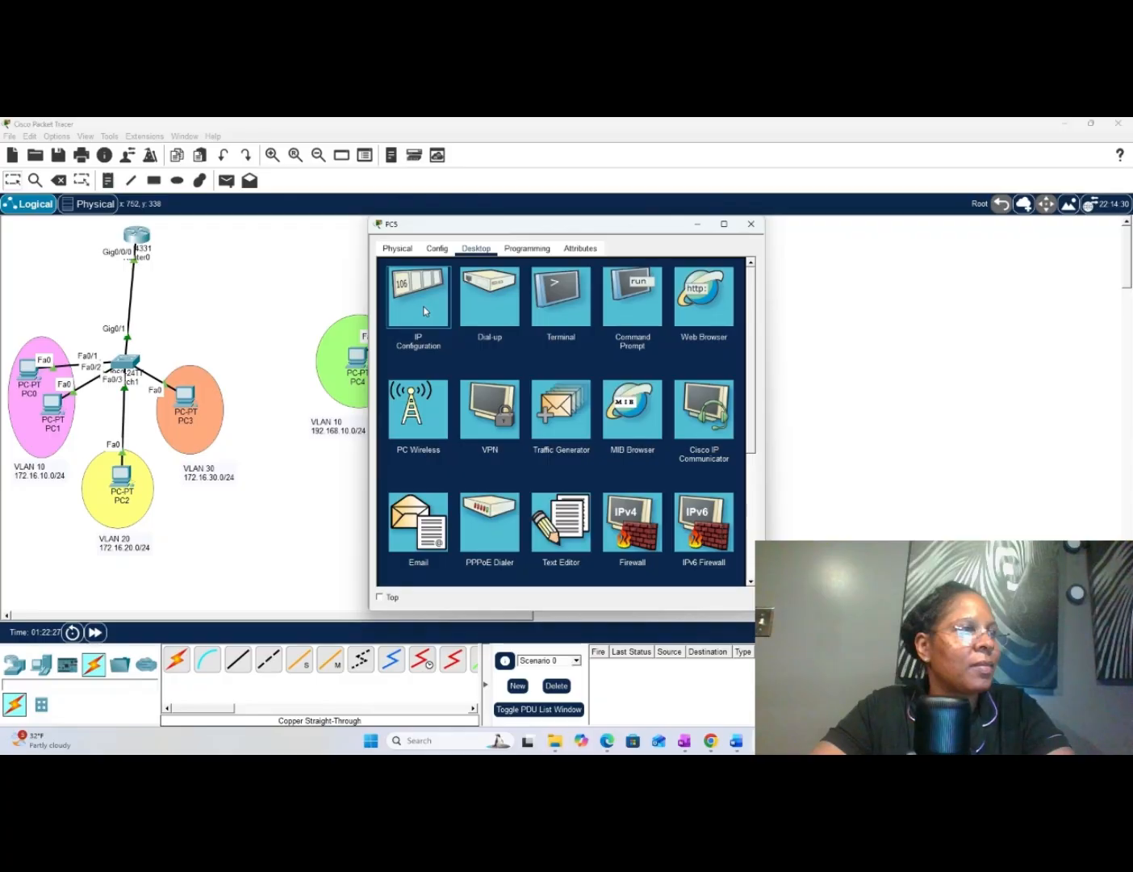
left_click(426, 309)
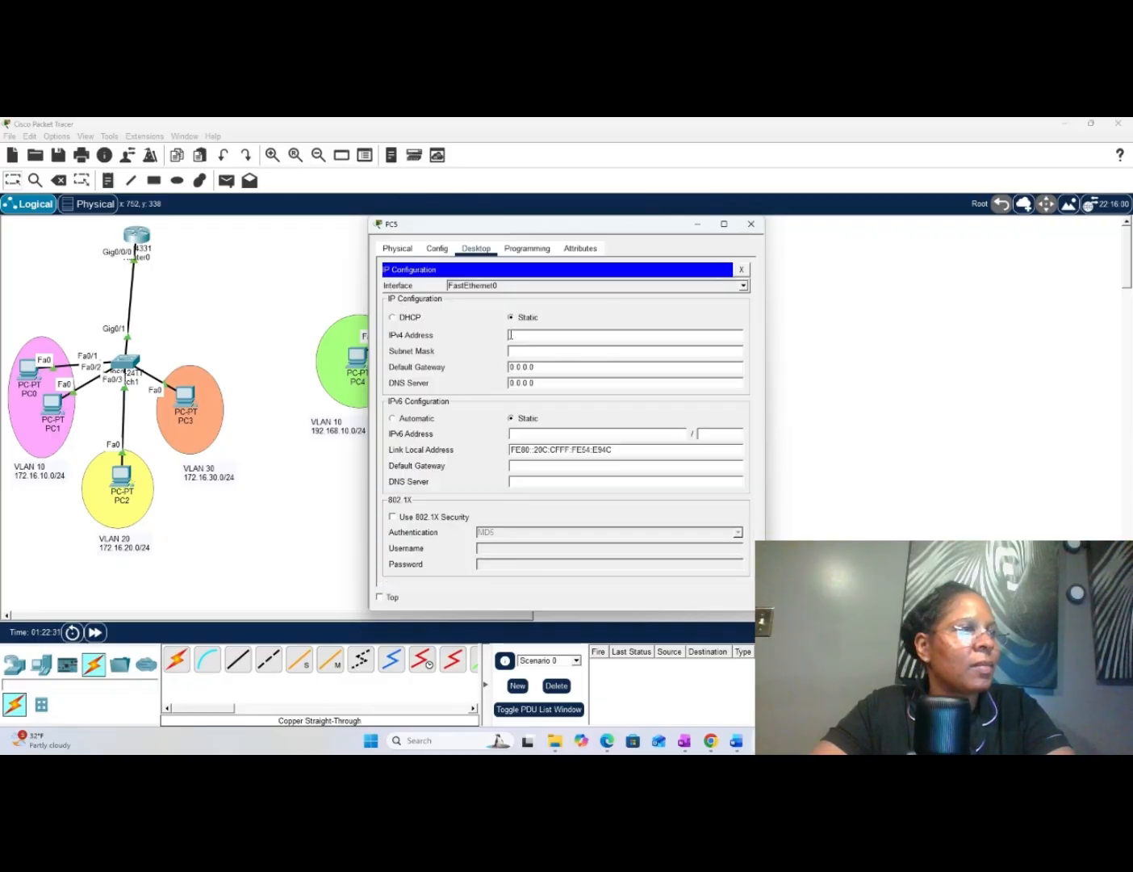
right_click(516, 334)
left_click(541, 404)
left_click(541, 334)
key("BackSpace")
type("2")
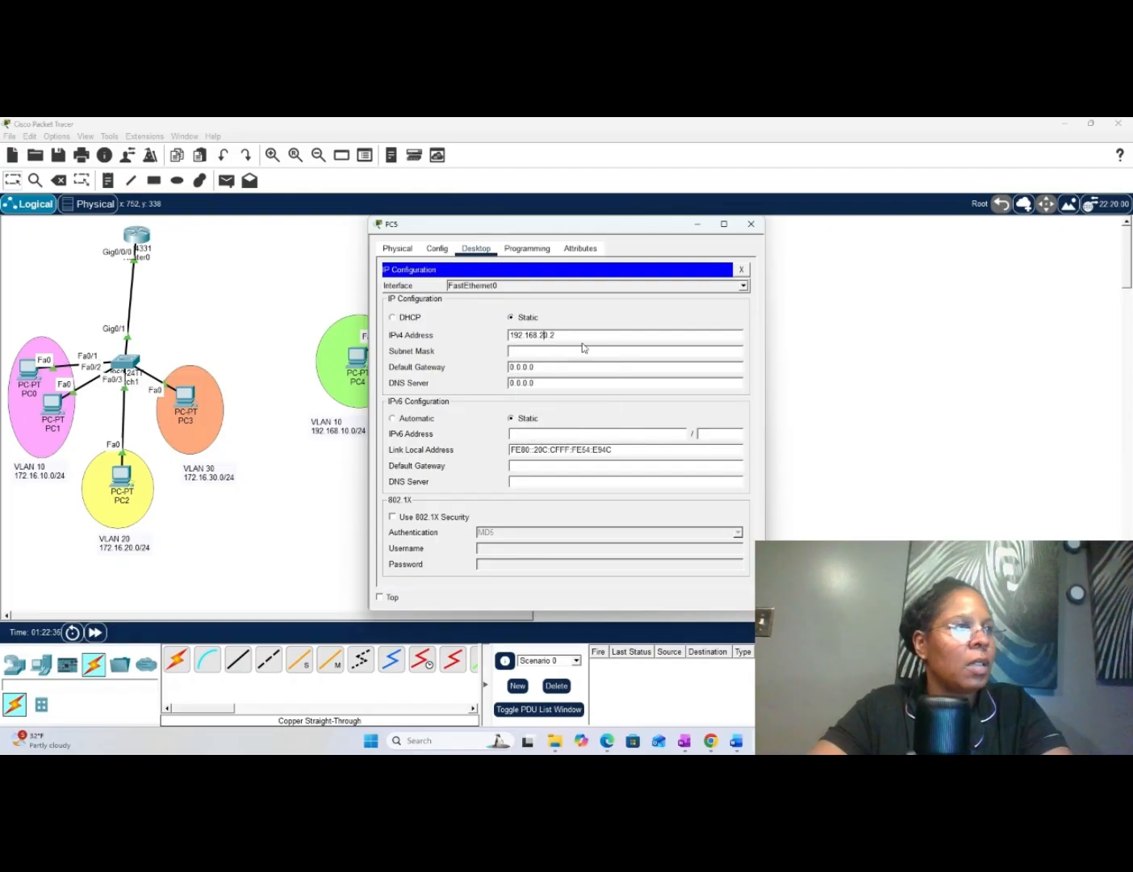
- Fill in PC5's subnet mask 255.255.255.0, set its default gateway to 192.168.20.1 reusing the copied address, and close the PC5 window
left_click(564, 351)
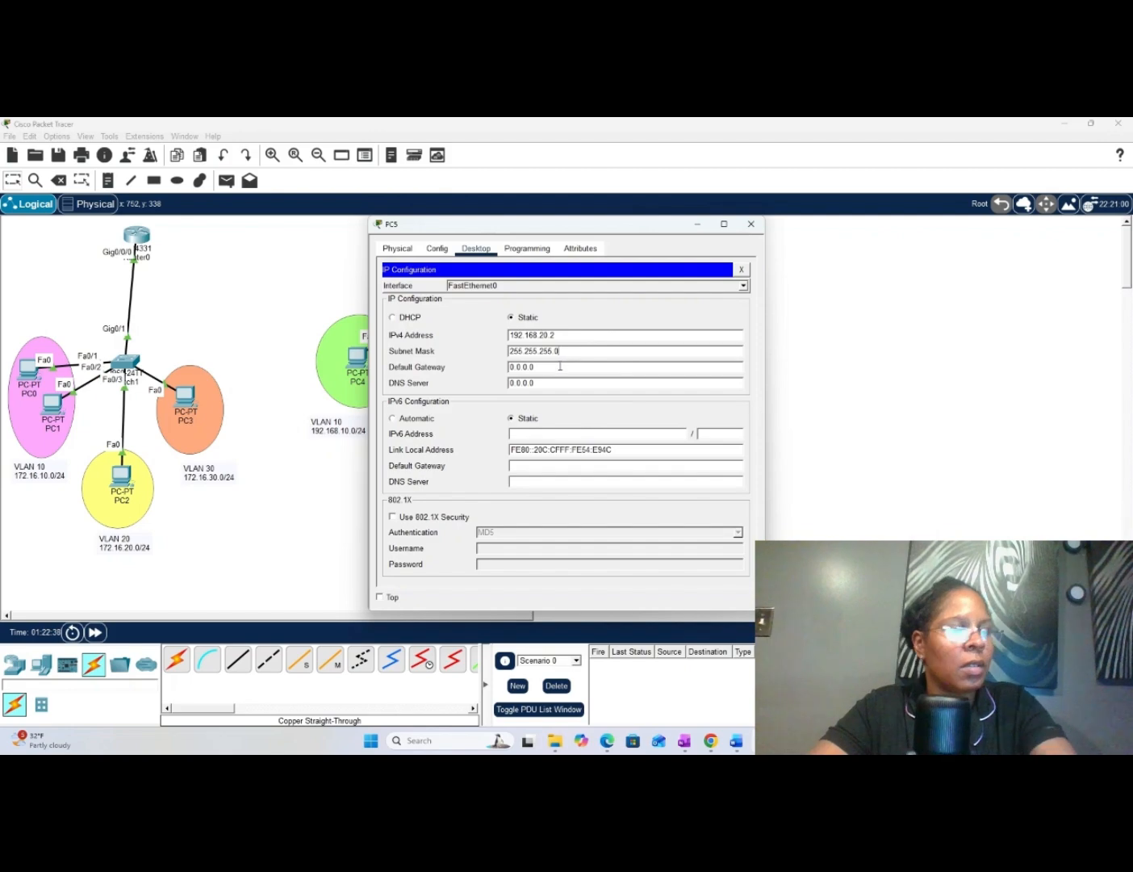
key("BackSpace")
key("BackSpace")
key("BackSpace")
key("BackSpace")
key("BackSpace")
key("BackSpace")
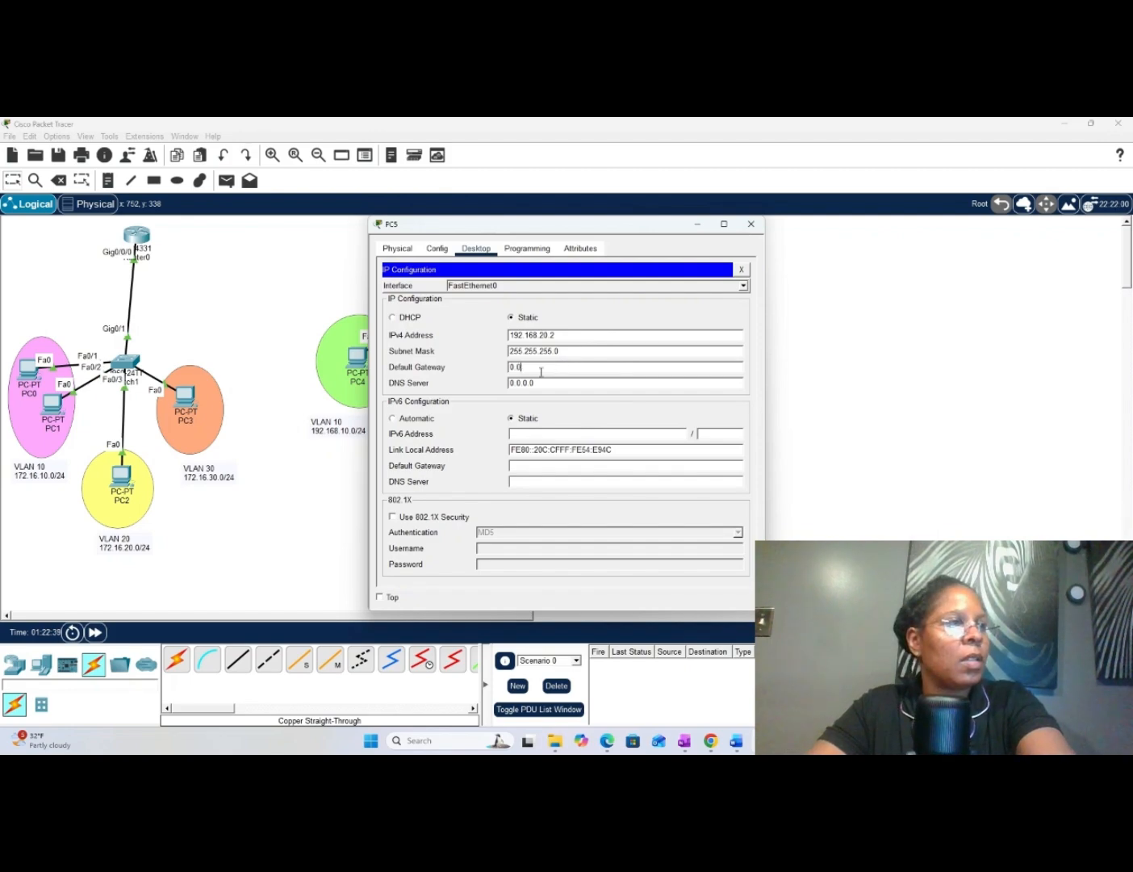
right_click(533, 368)
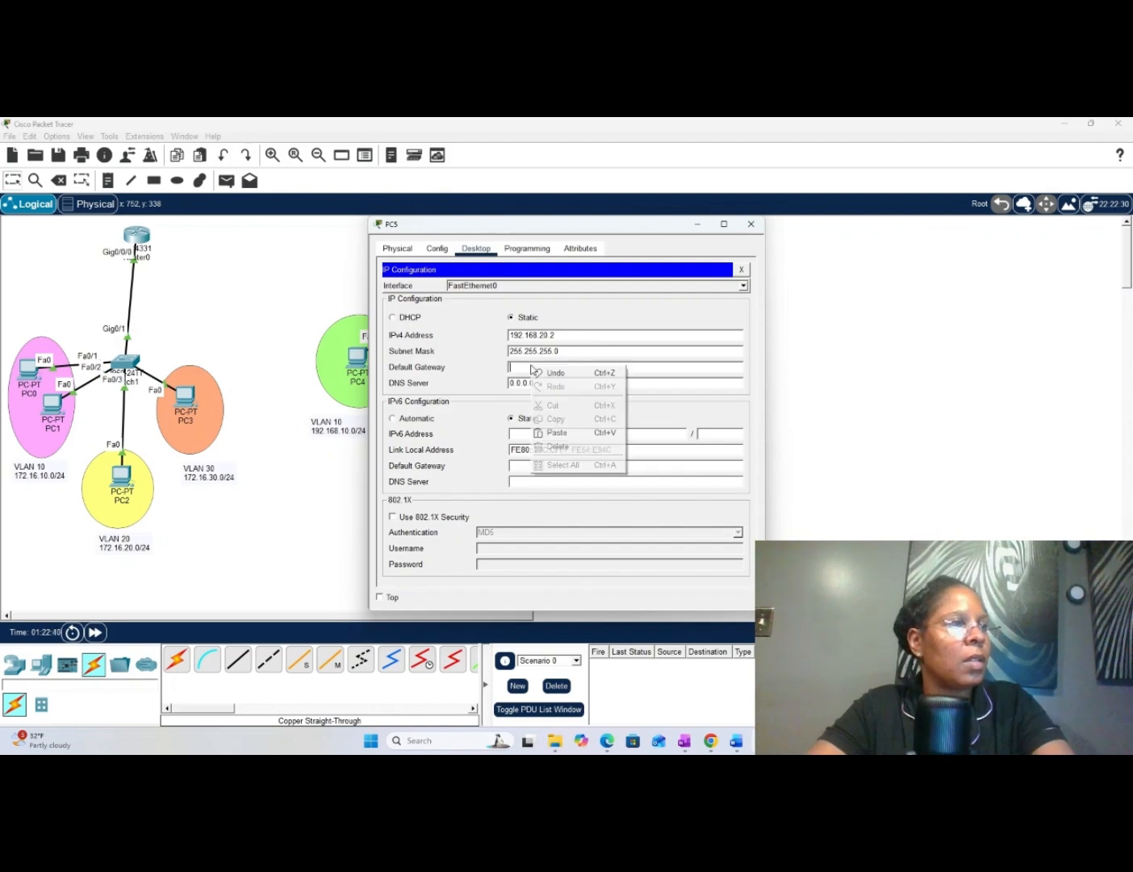
left_click(555, 433)
key("BackSpace")
key("BackSpace")
key("BackSpace")
key("BackSpace")
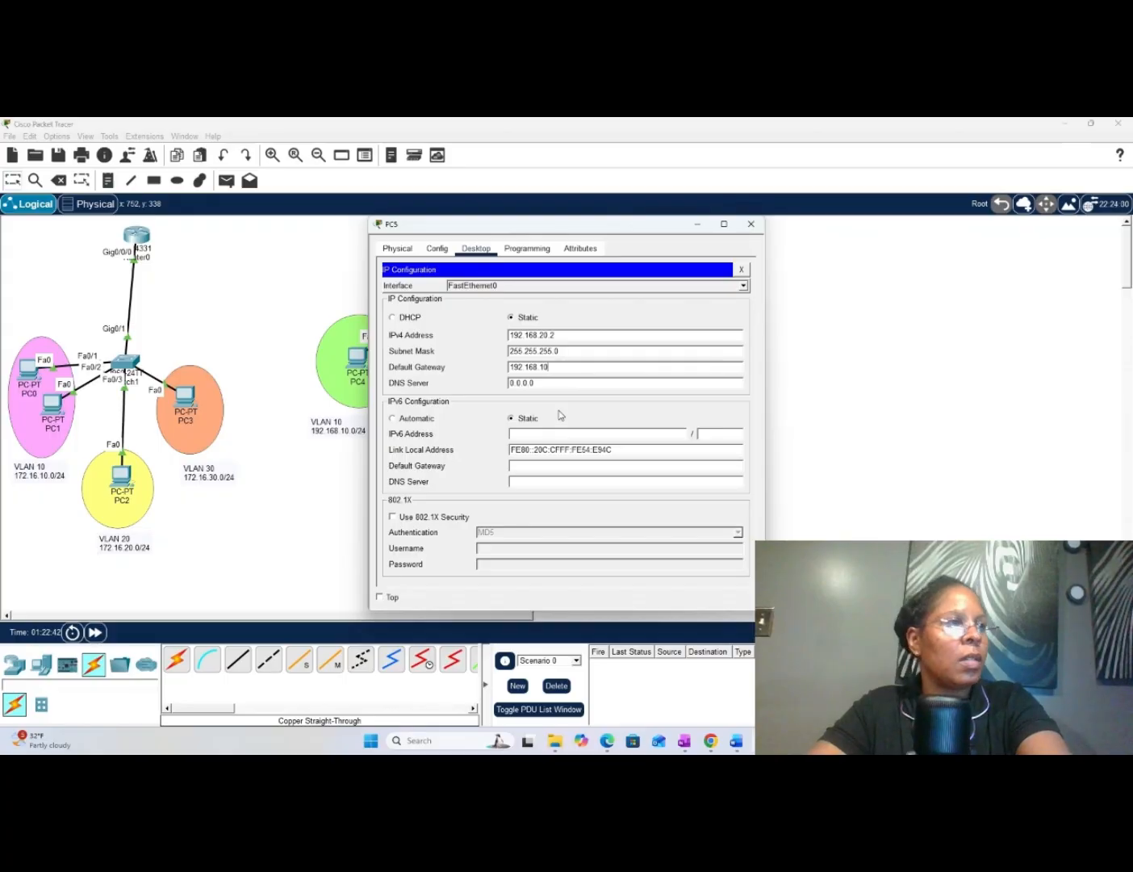
type(".2")
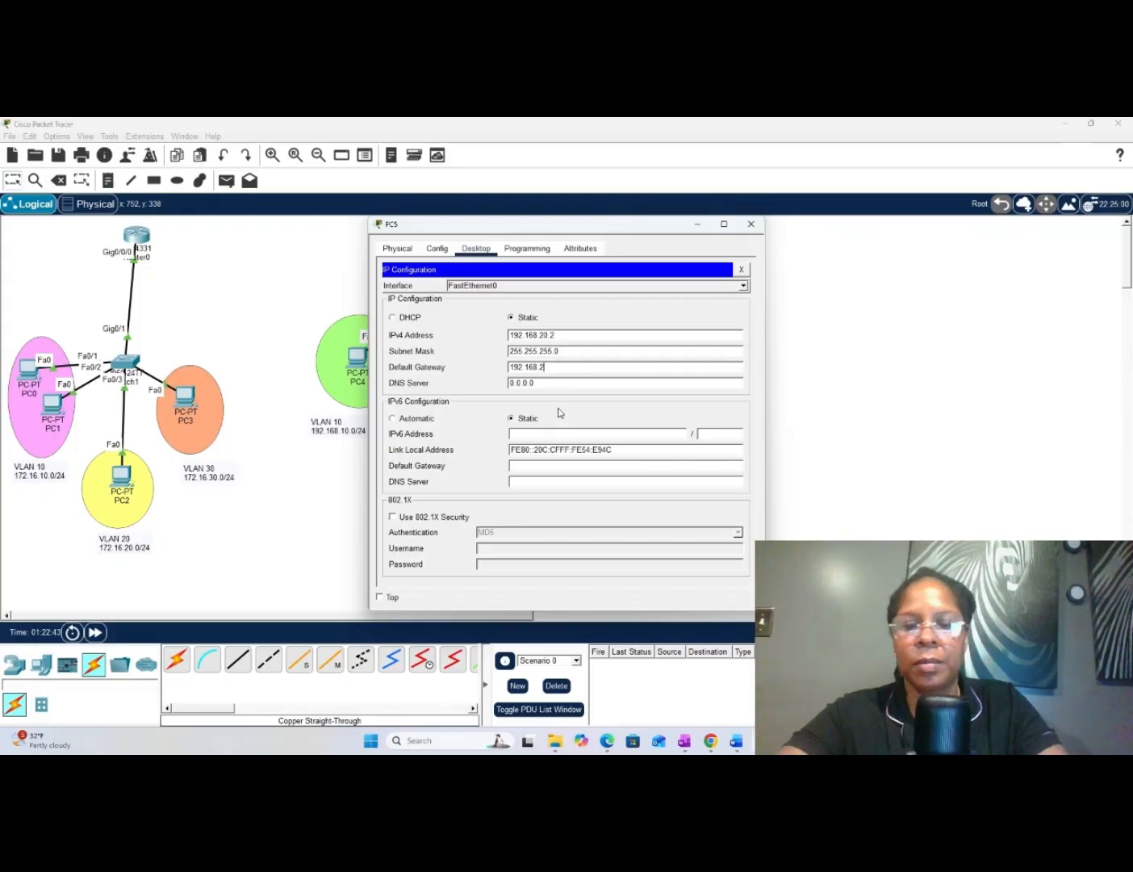
type("01.1")
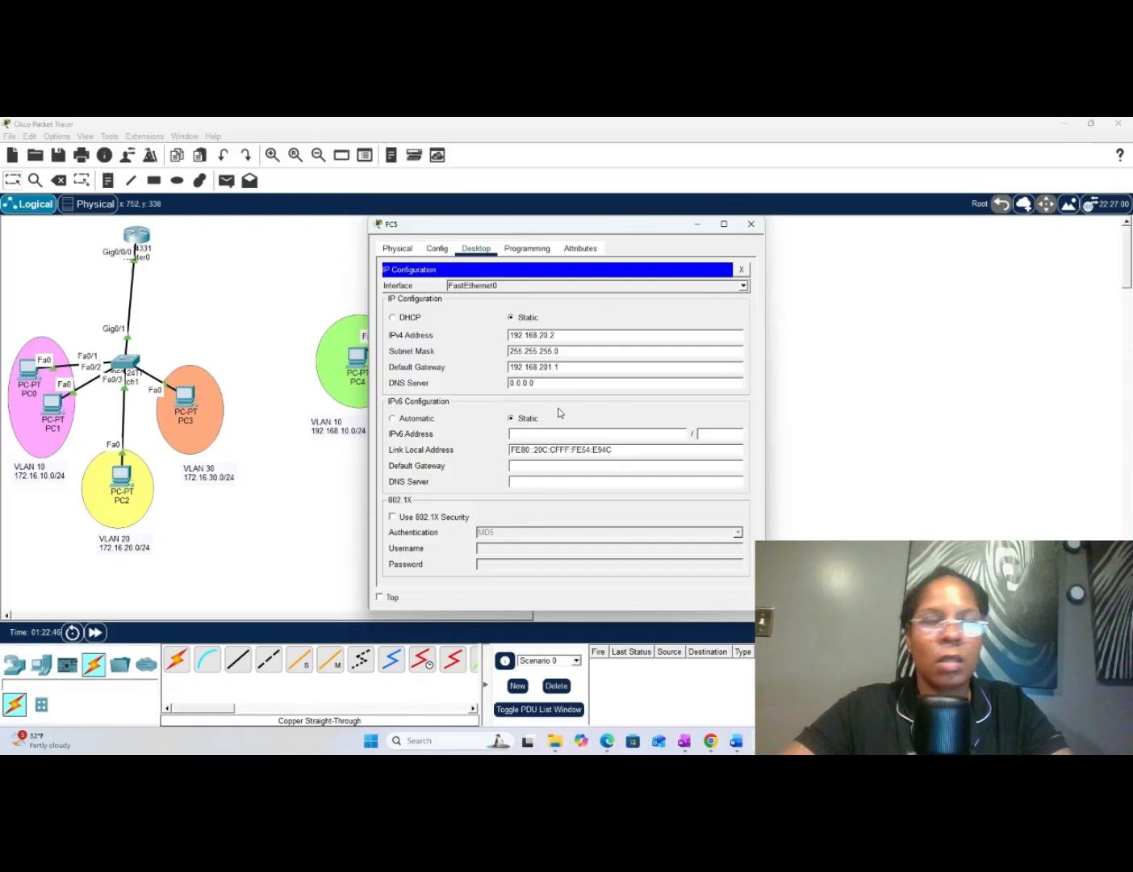
key("Left")
key("Left")
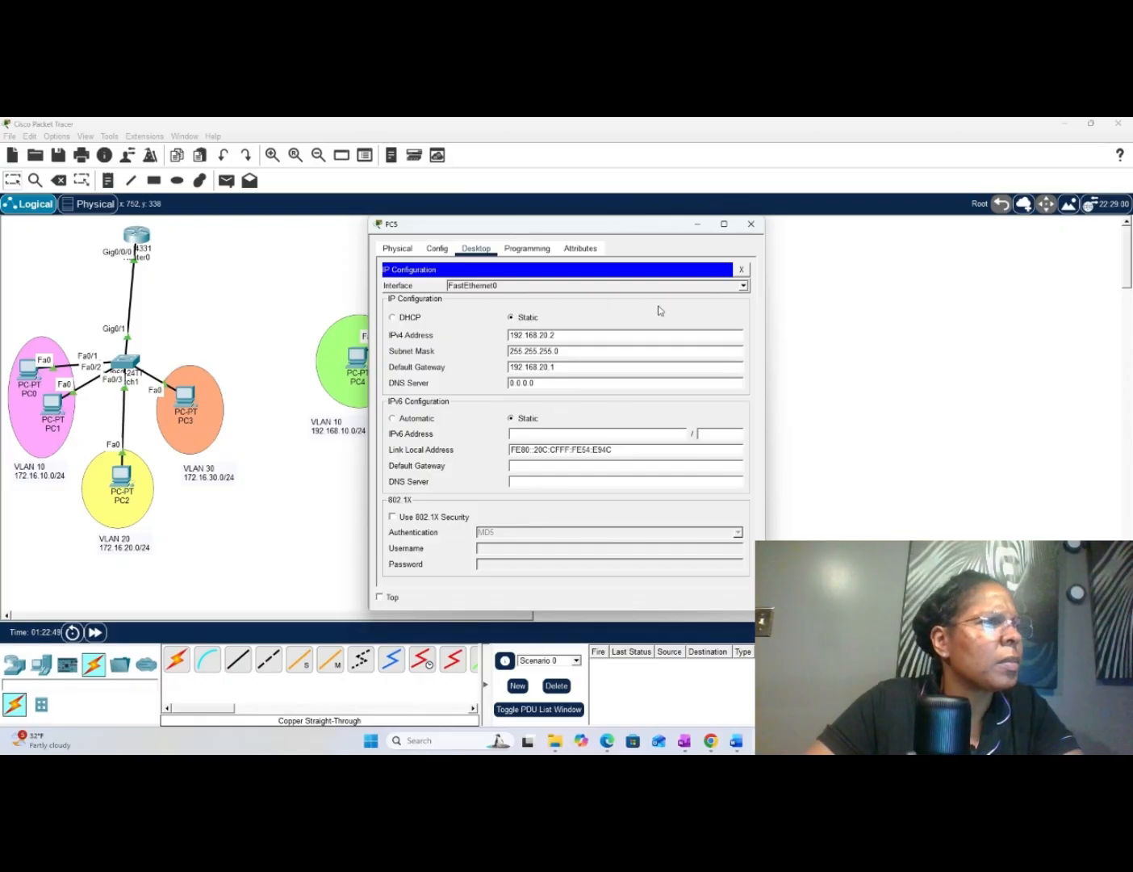
left_click(751, 225)
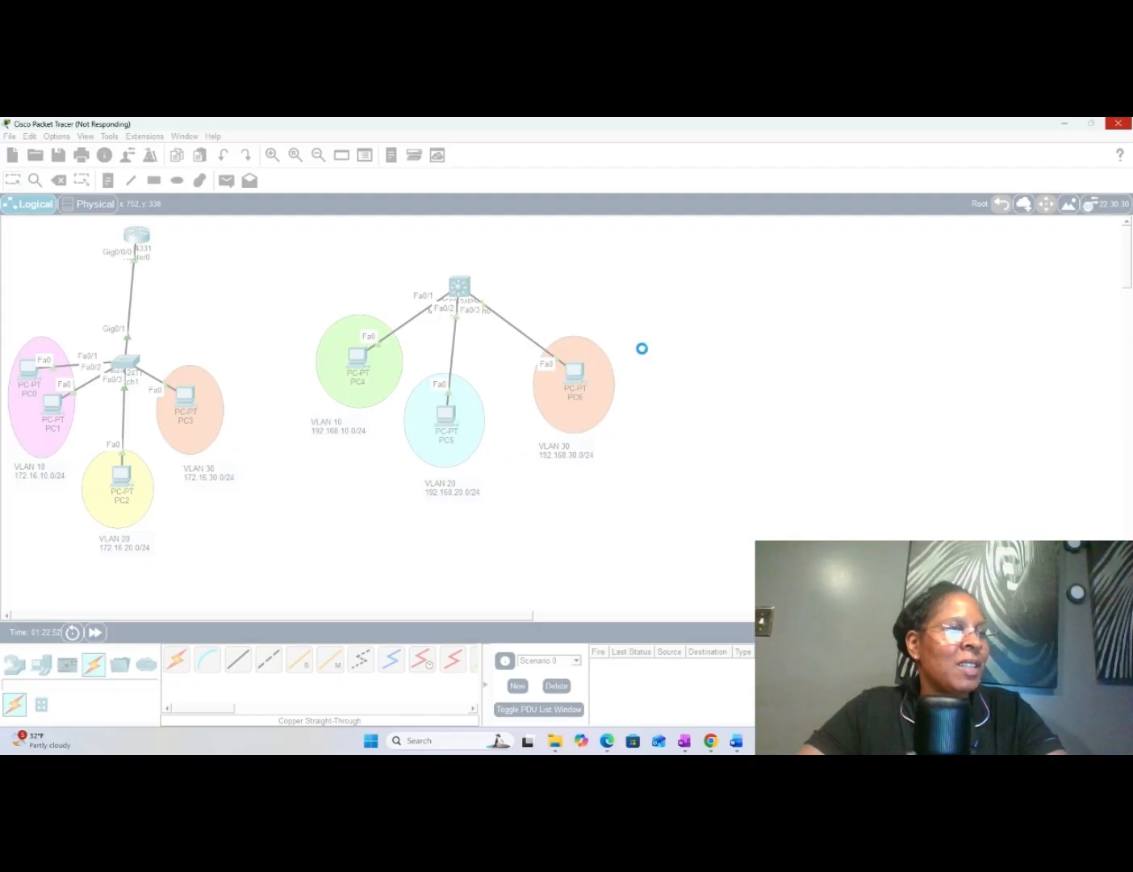
- Open the IP configuration of PC6 and set its IPv4 address to 192.168.30.2, reusing the copied address, with subnet mask 255.255.255.0
left_click(572, 377)
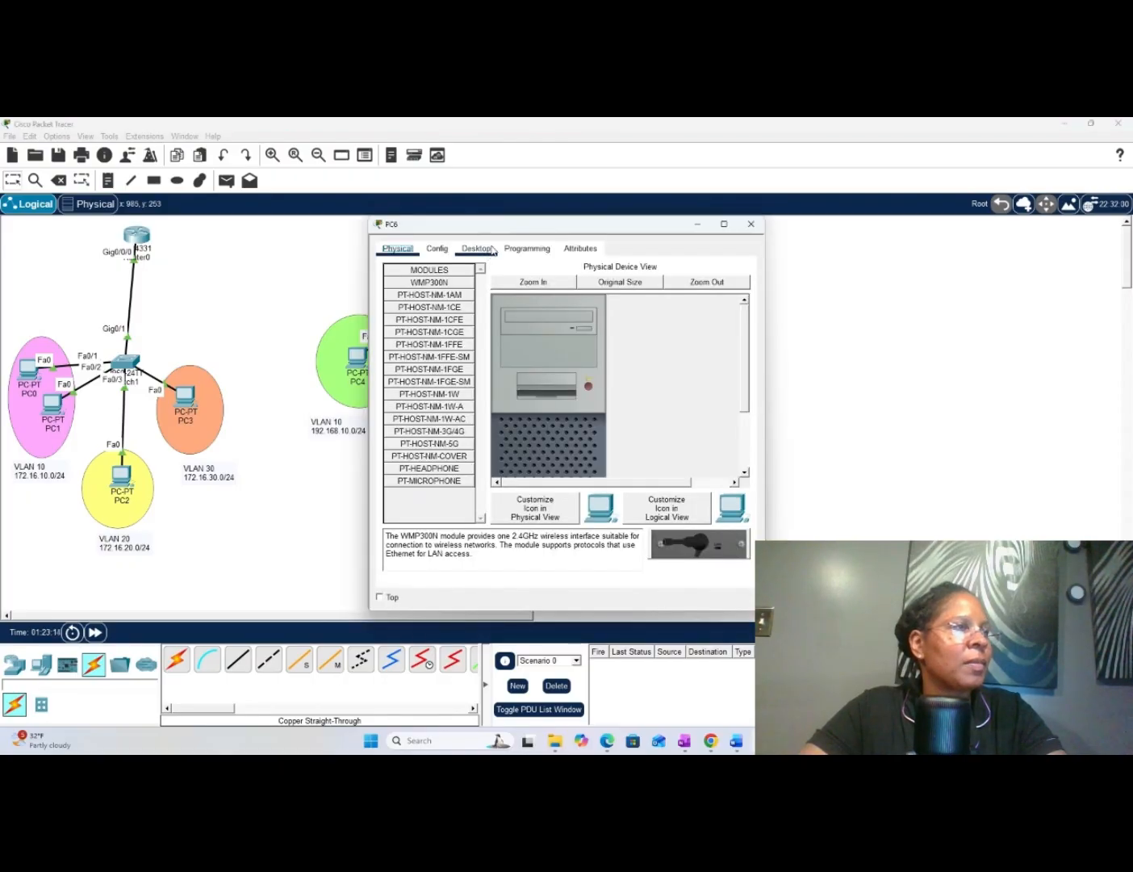
left_click(477, 249)
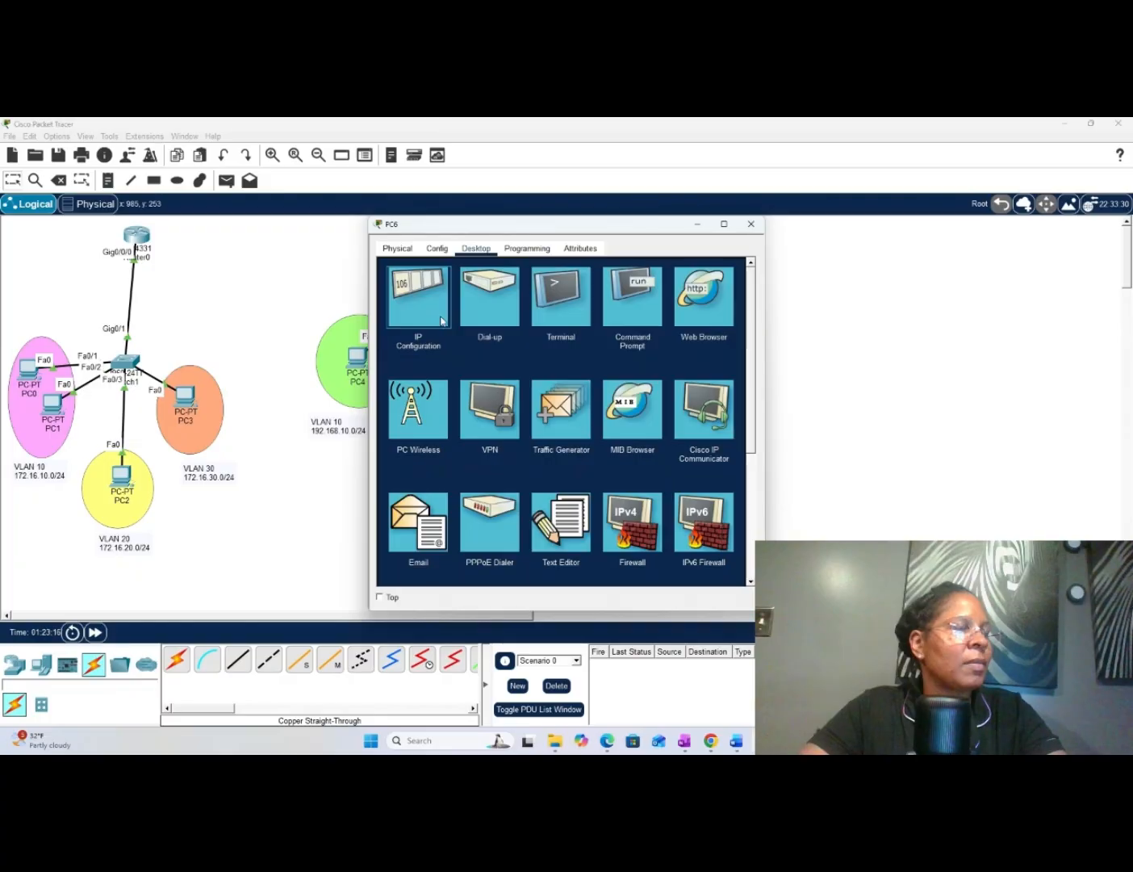
left_click(440, 316)
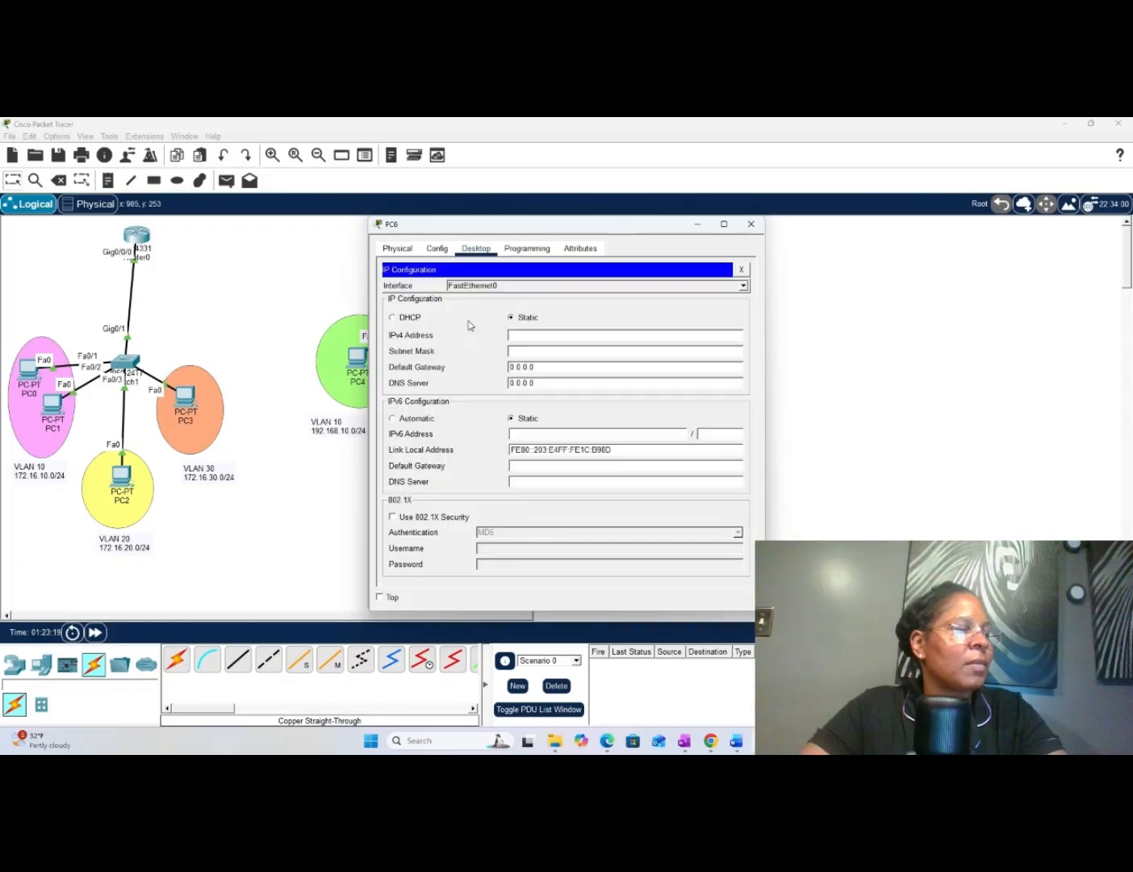
left_click(539, 335)
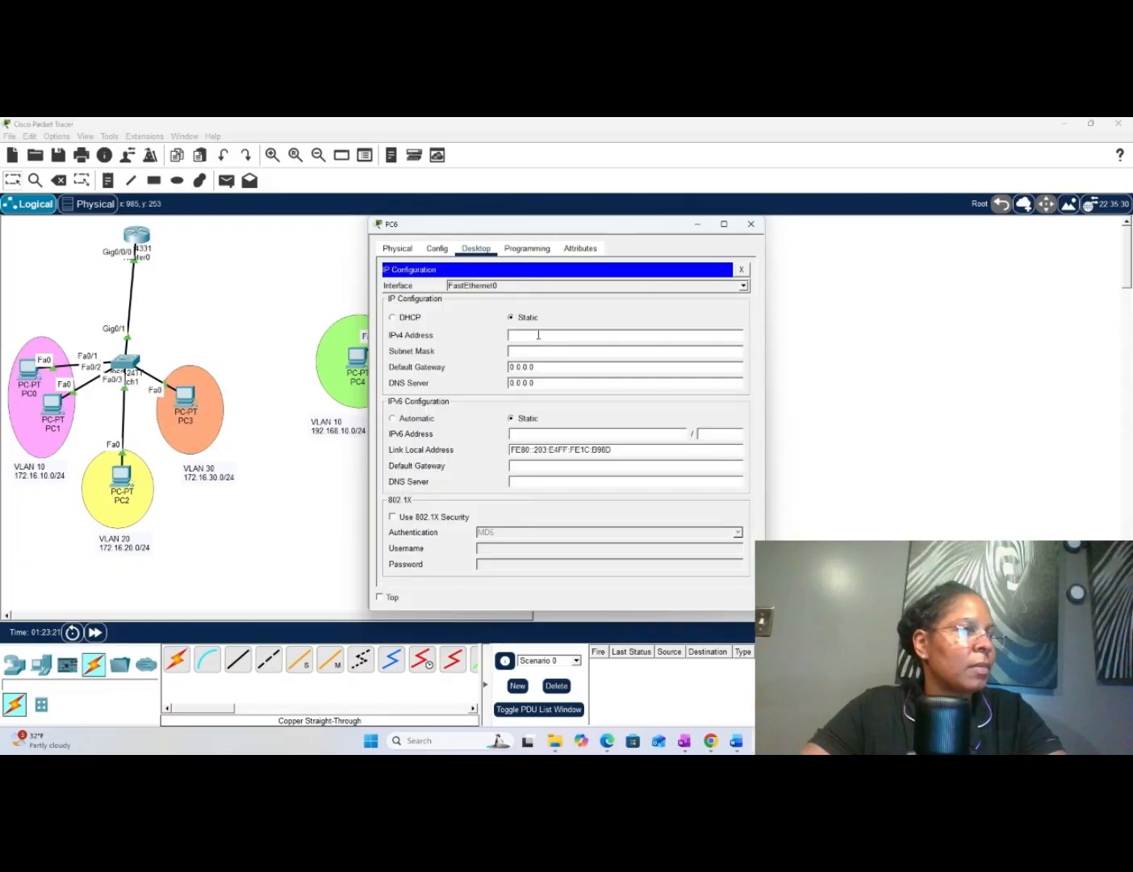
right_click(538, 338)
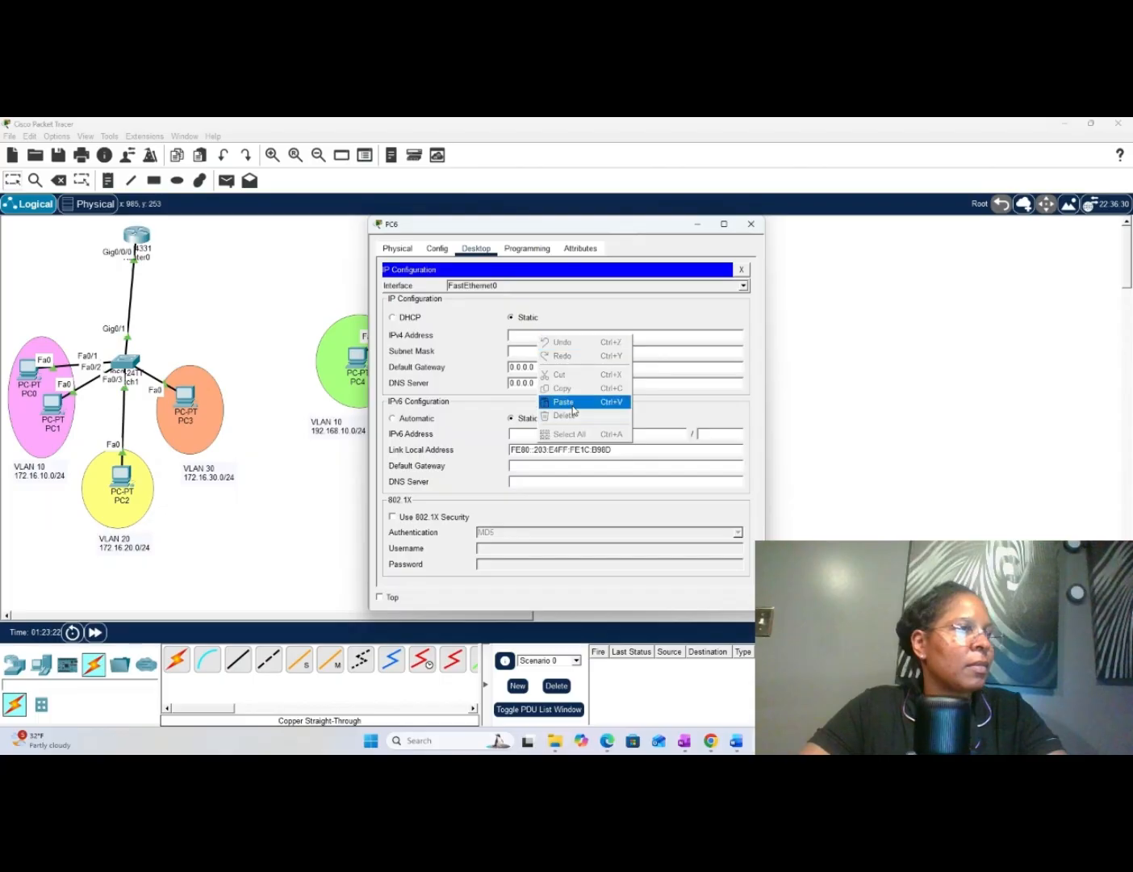
left_click(565, 402)
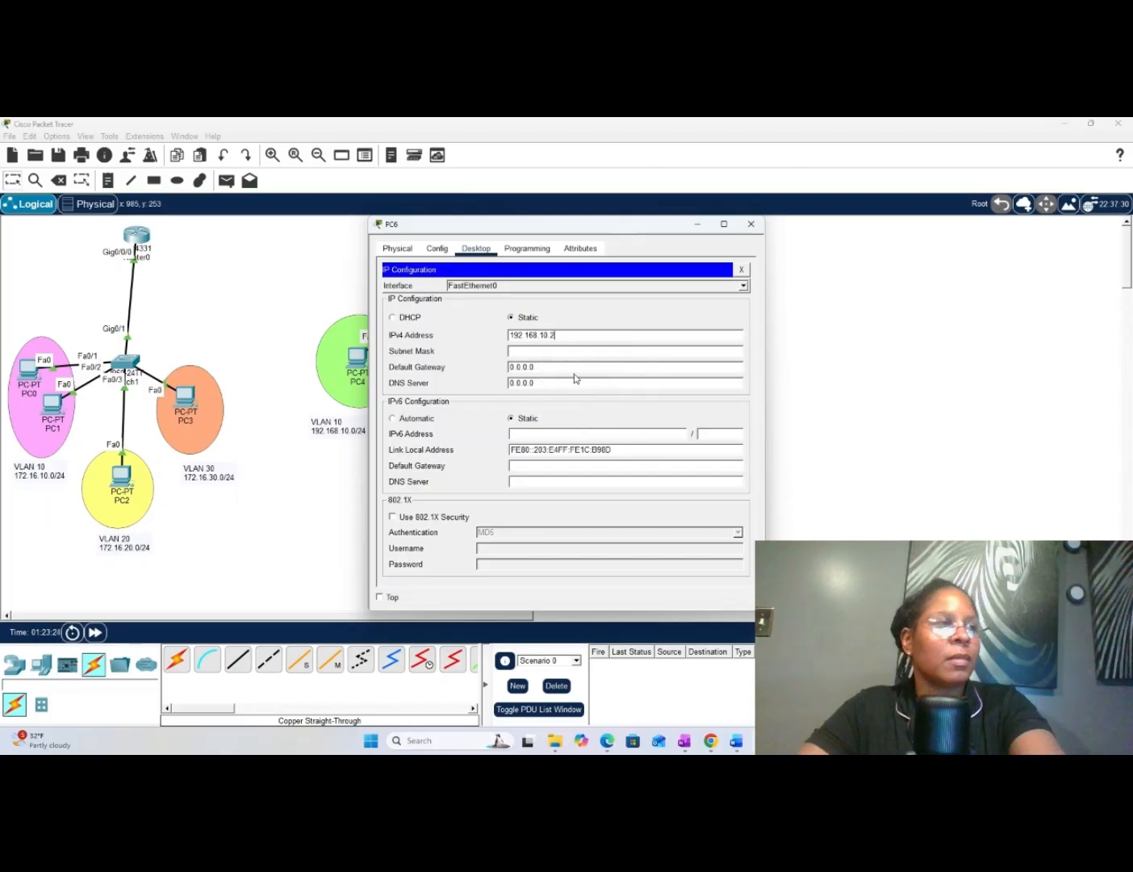
key("BackSpace")
key("BackSpace")
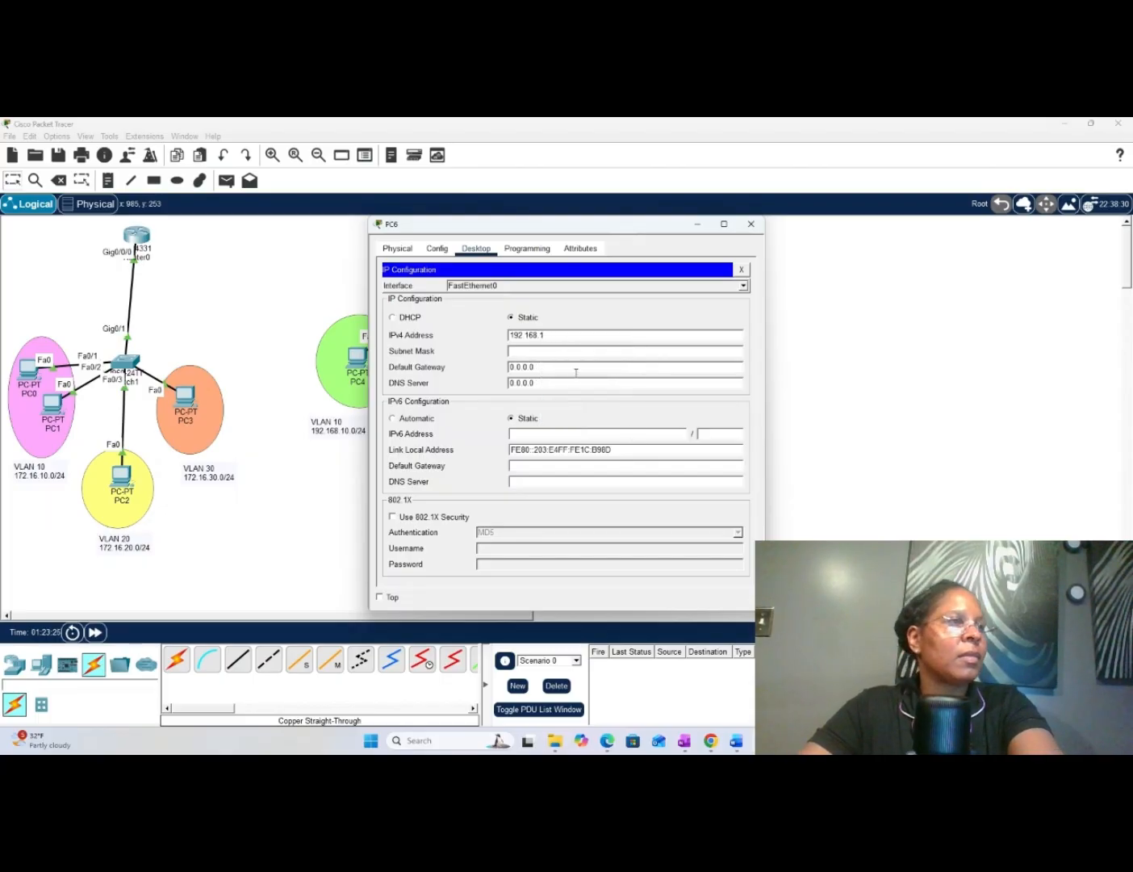
key("BackSpace")
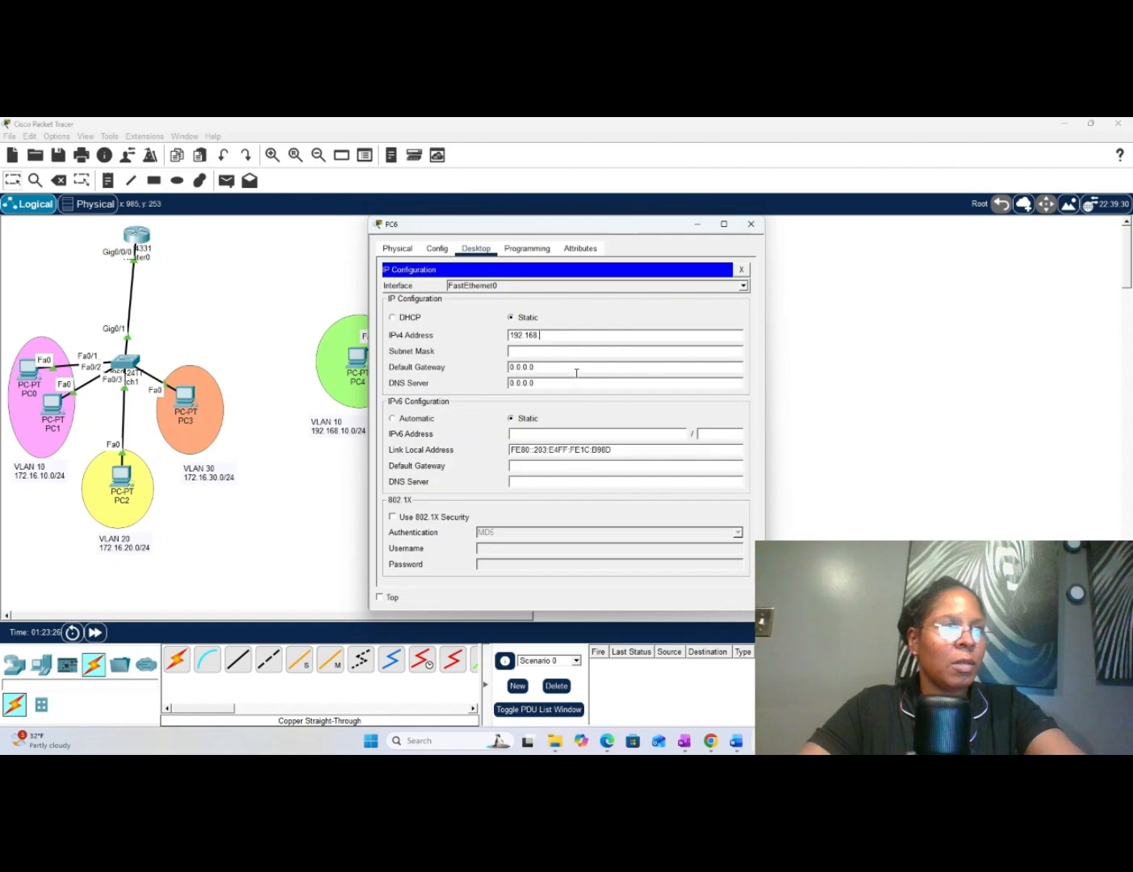
type("30")
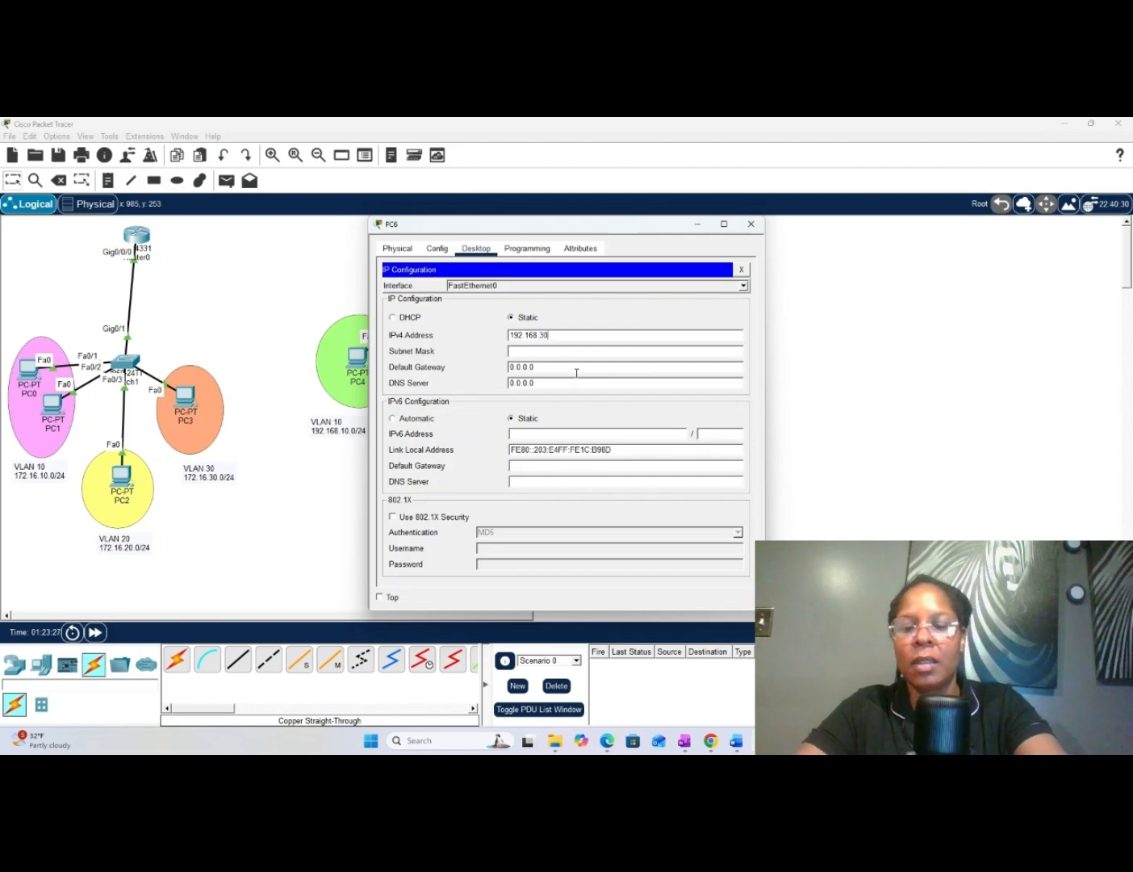
type(".2")
key("Tab")
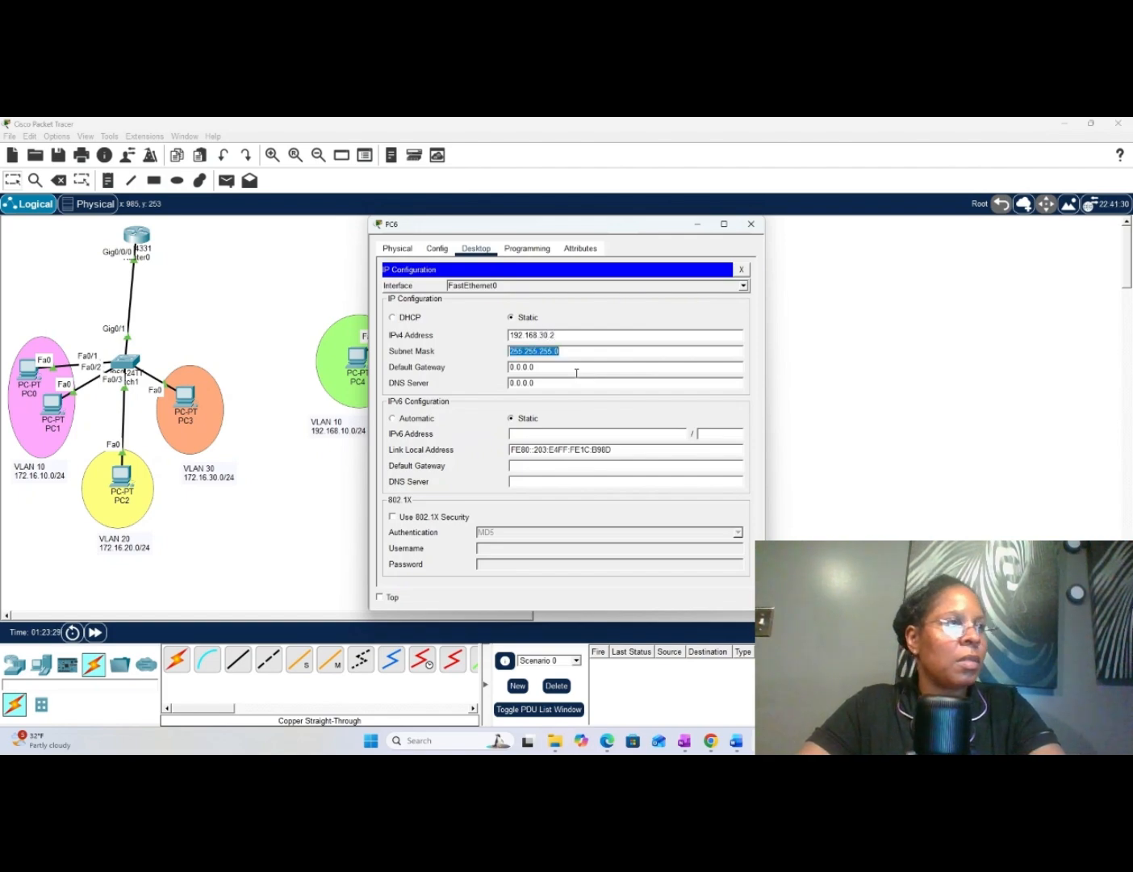
- Set PC6's default gateway to 192.168.30.1, reusing the copied address, and close its IP configuration
key("Tab")
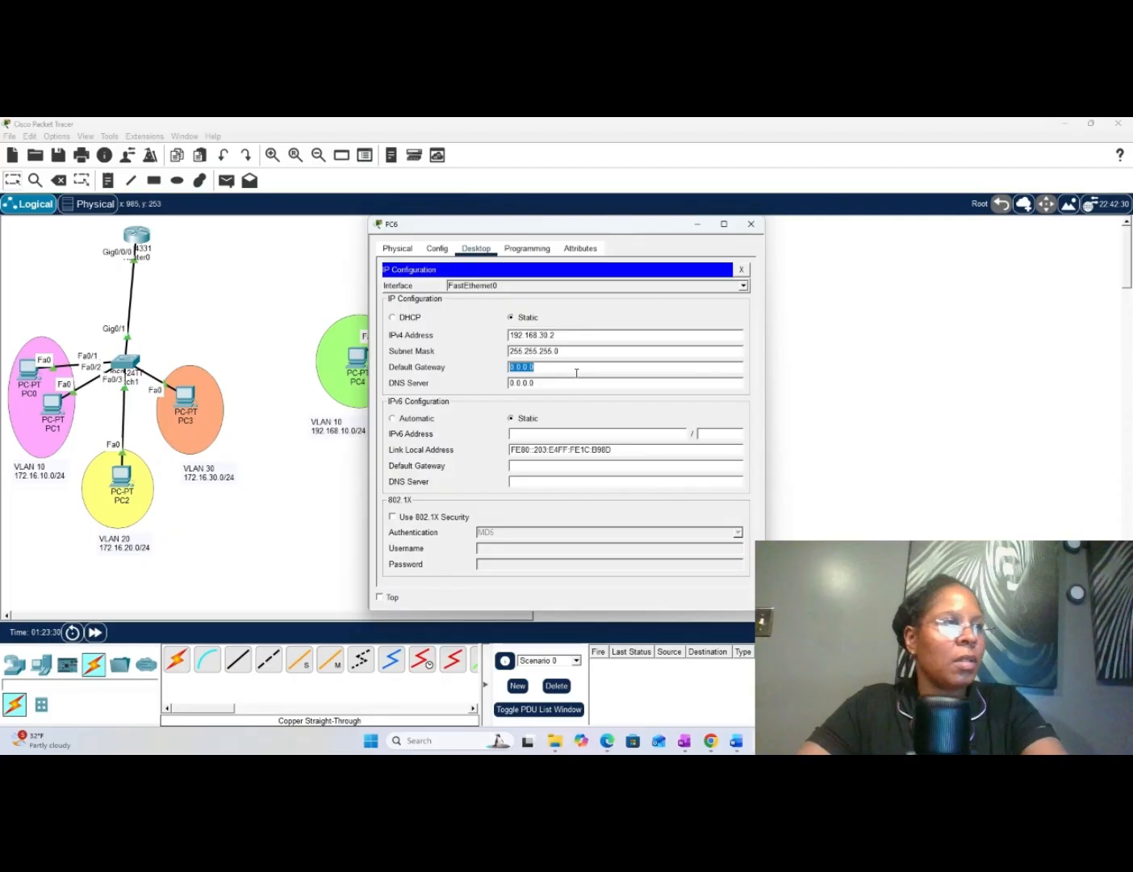
key("BackSpace")
right_click(577, 371)
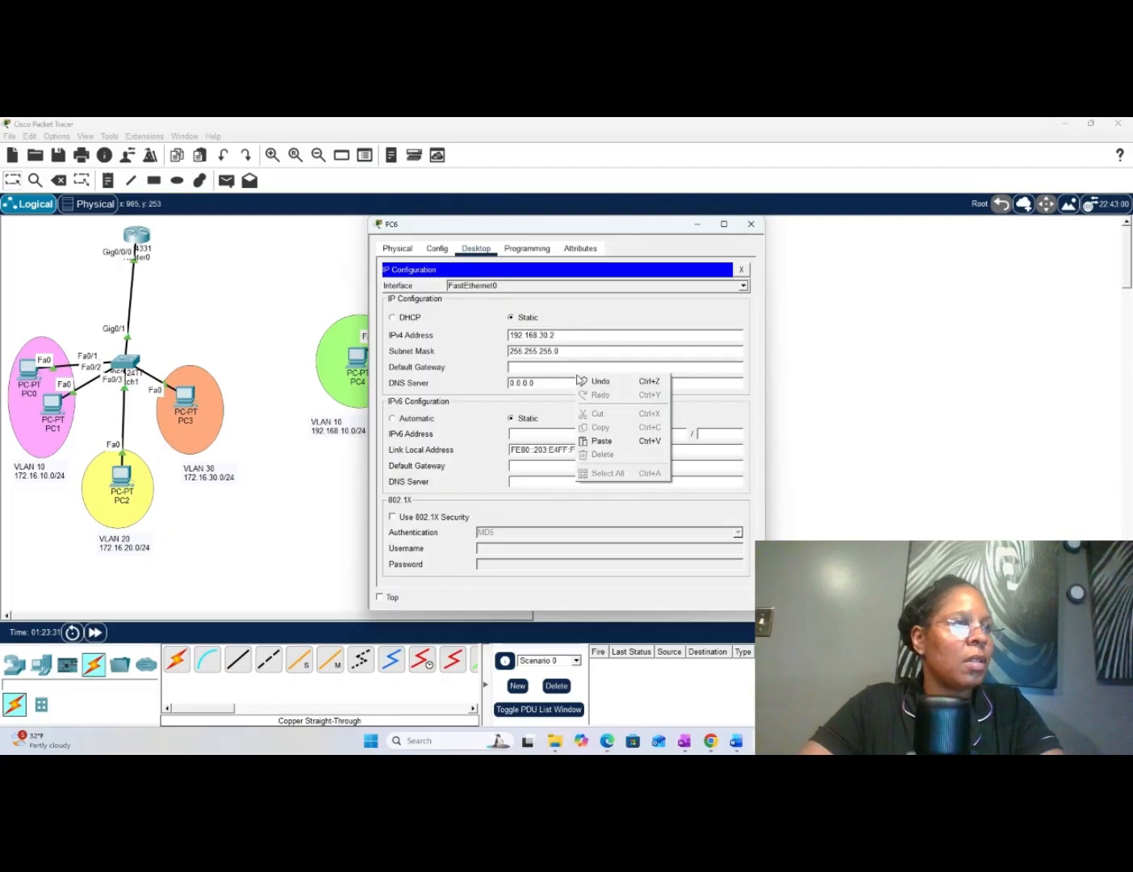
left_click(608, 444)
key("BackSpace")
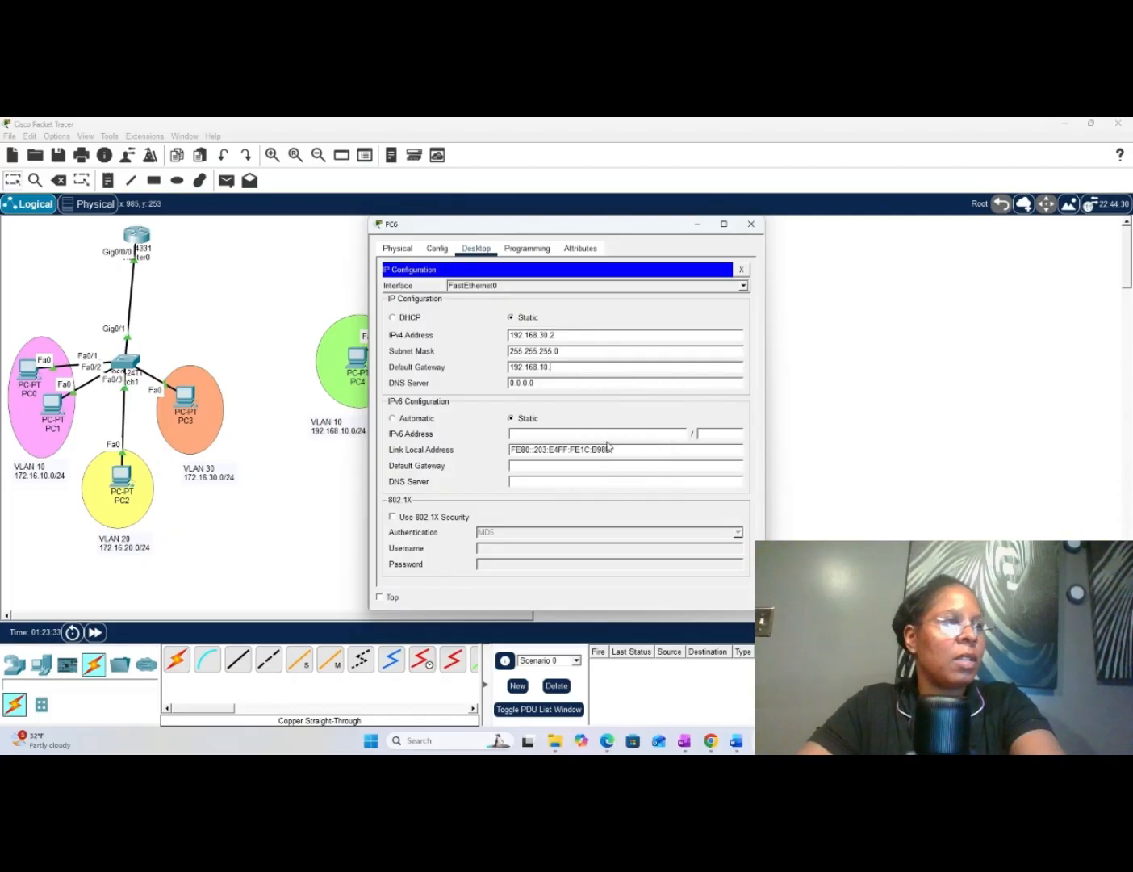
key("BackSpace")
key("BackSpace")
type("3")
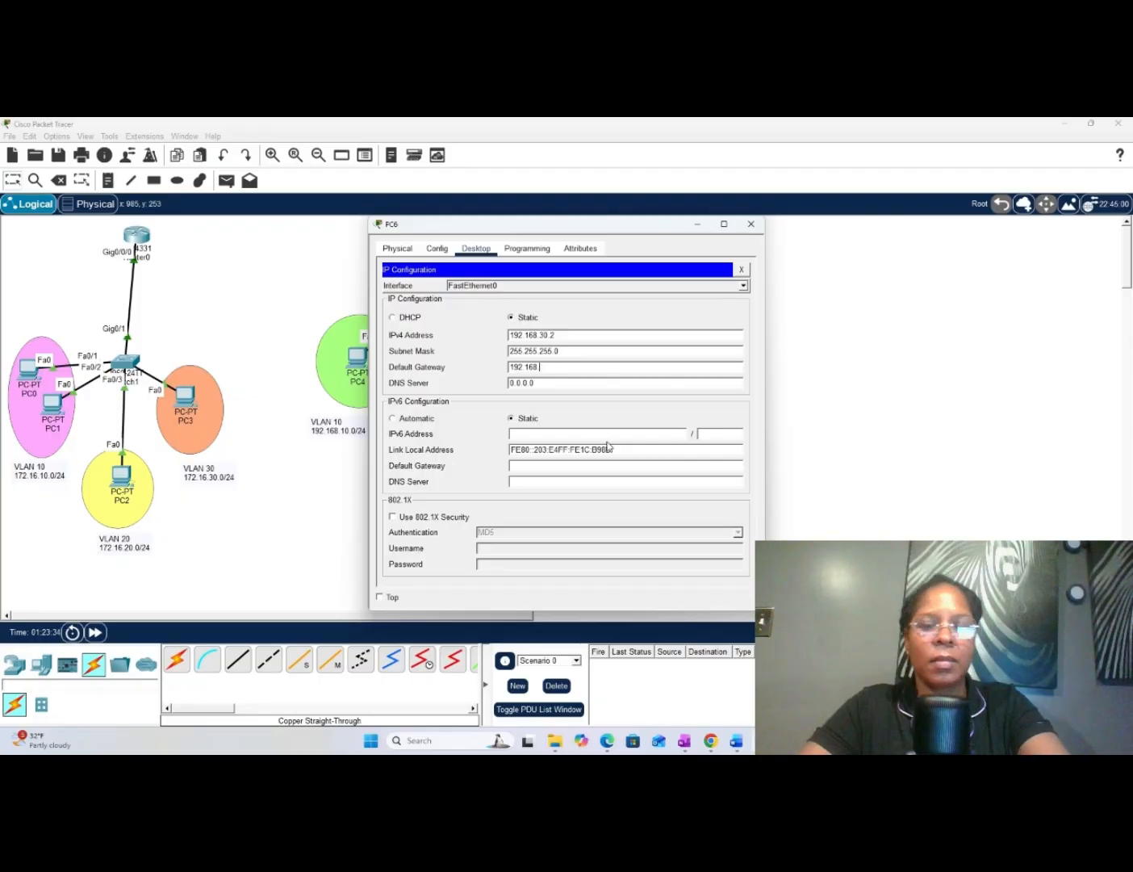
type("0.")
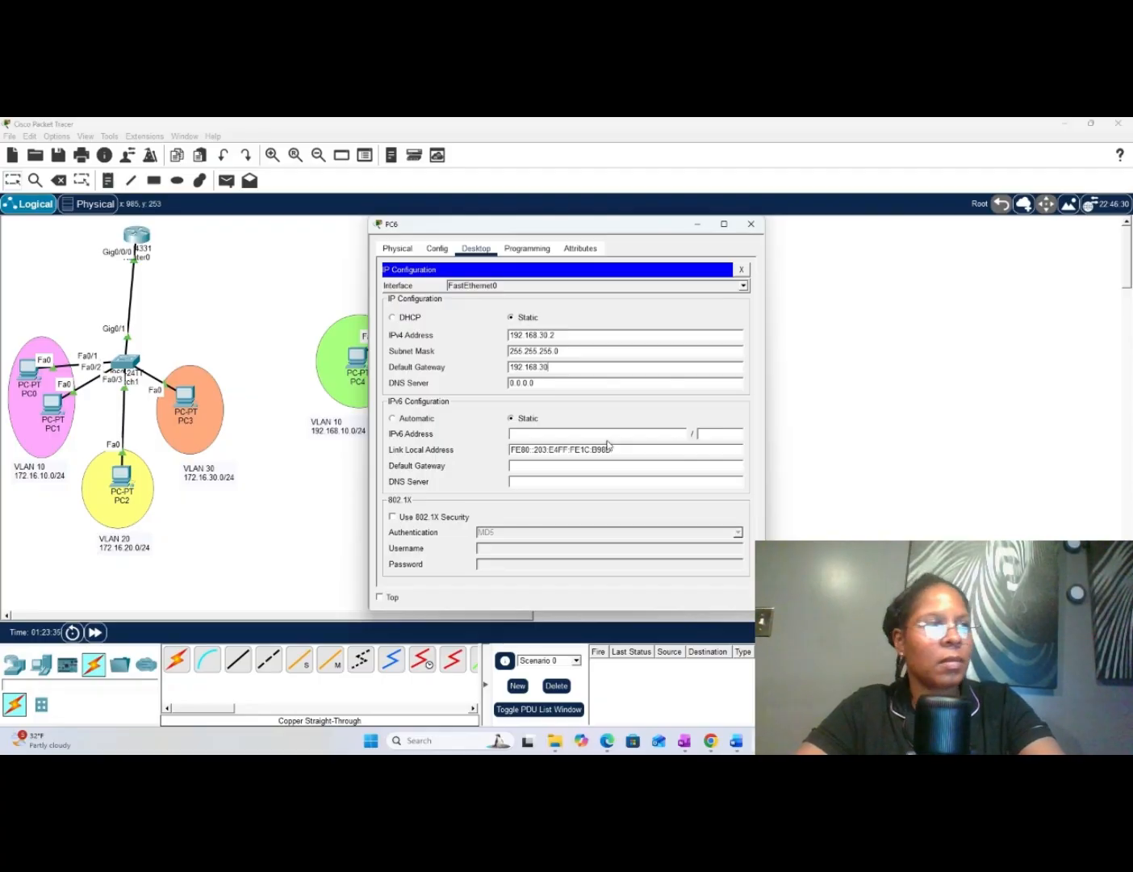
type("1")
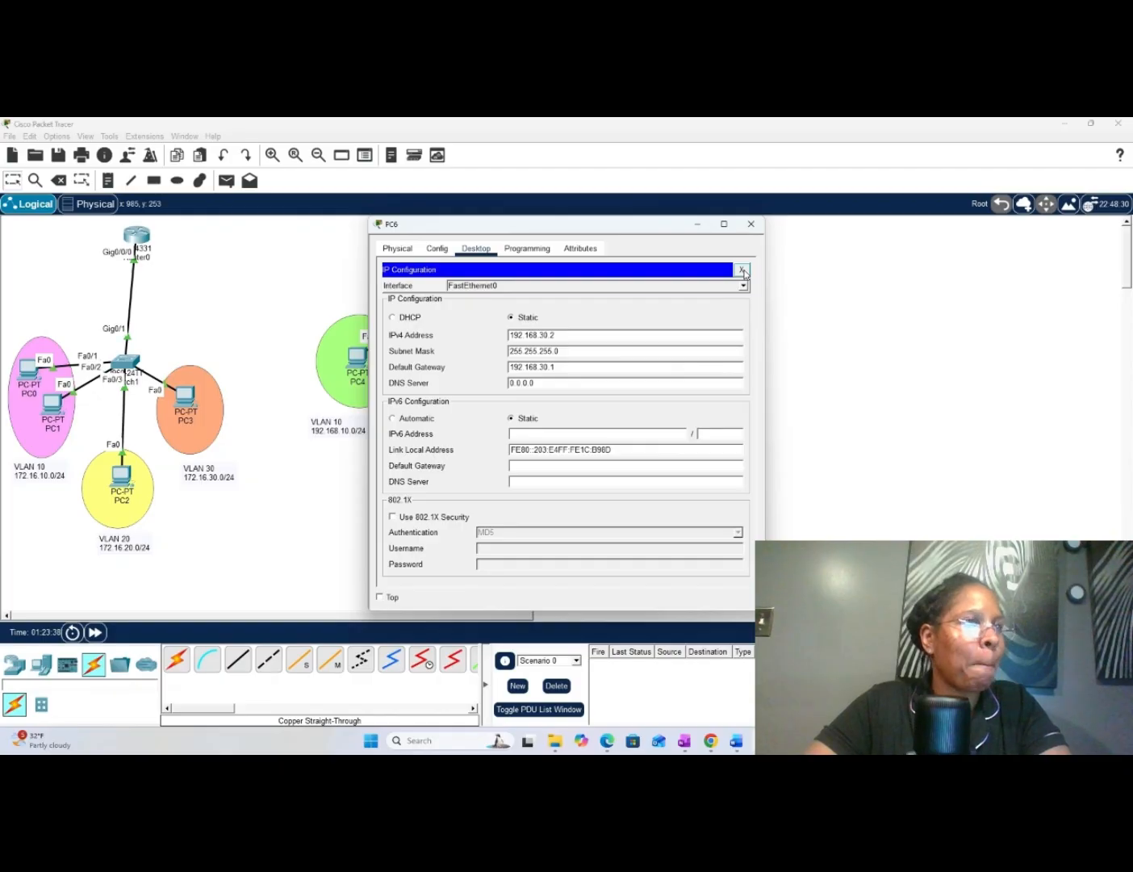
left_click(744, 271)
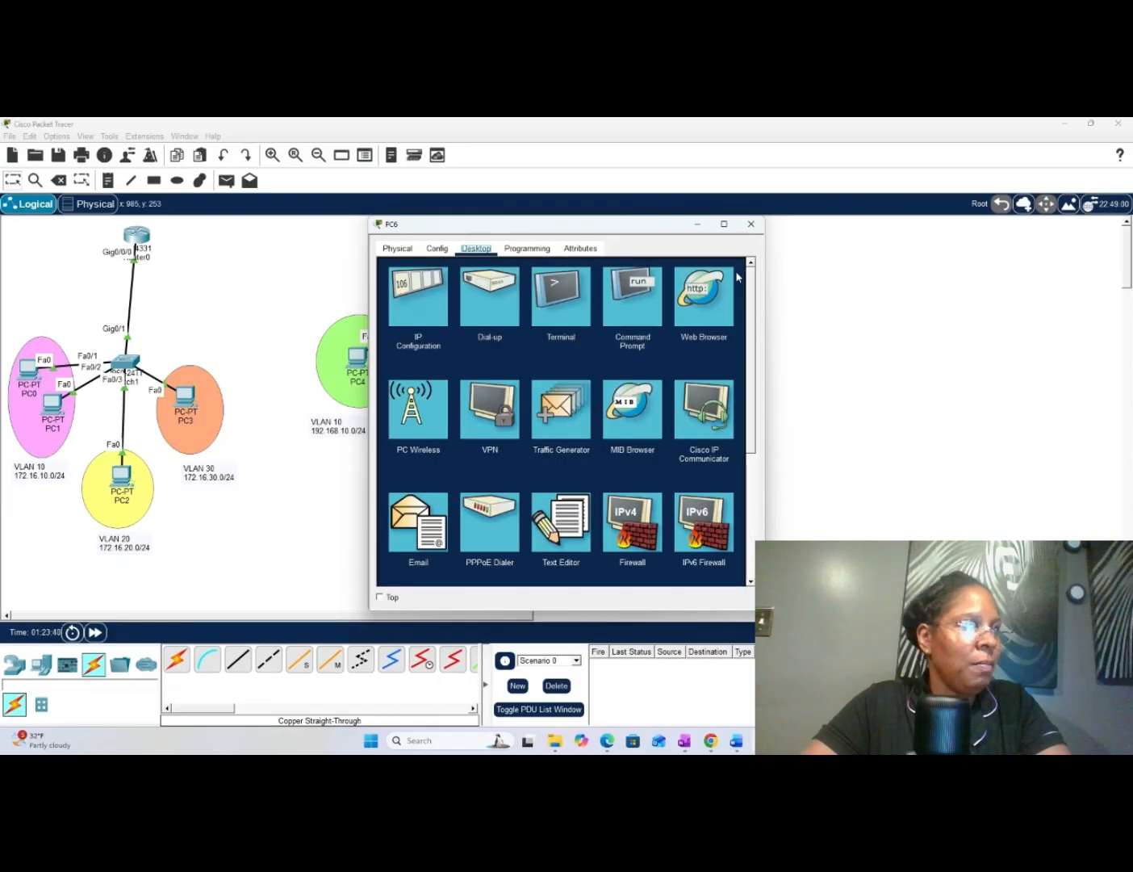
- Move the PC6 window clear of the topology and ping PC4 at 192.168.10.2 from PC6's command prompt
left_click_drag(584, 233, 855, 242)
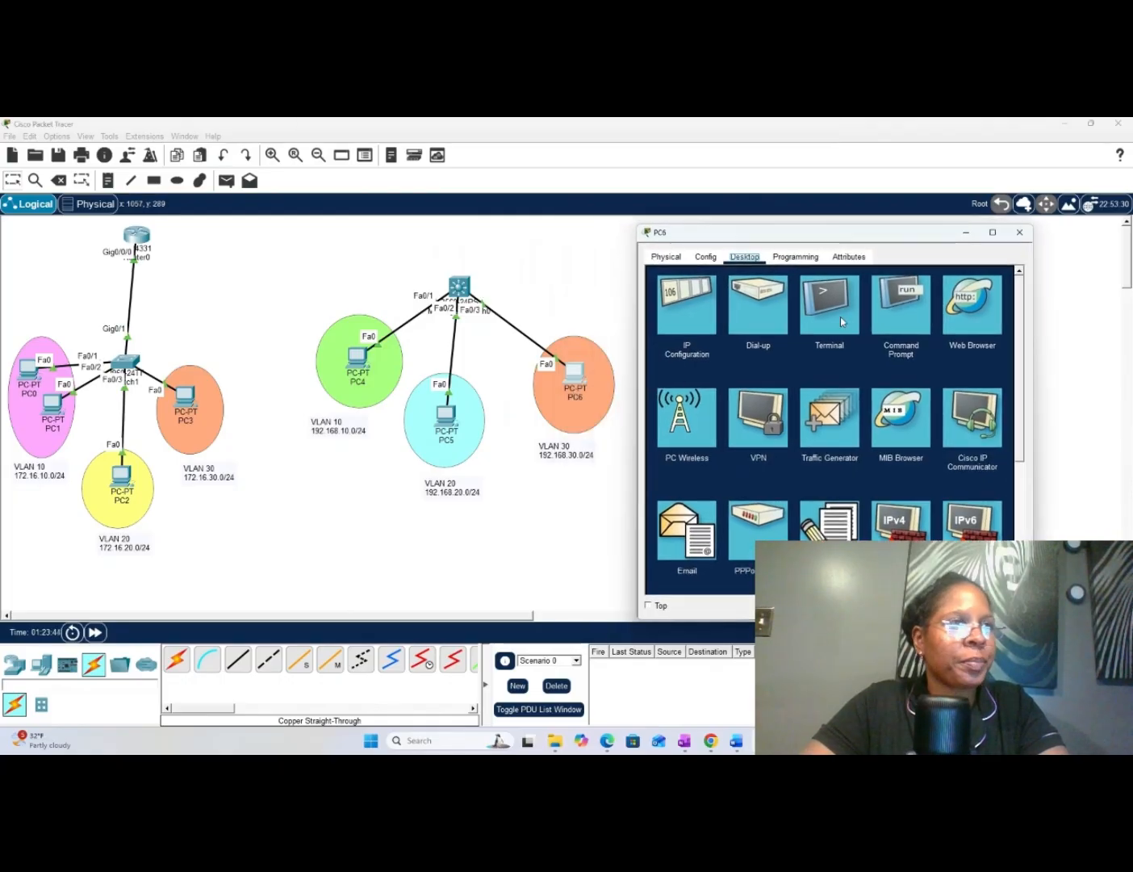
left_click(911, 306)
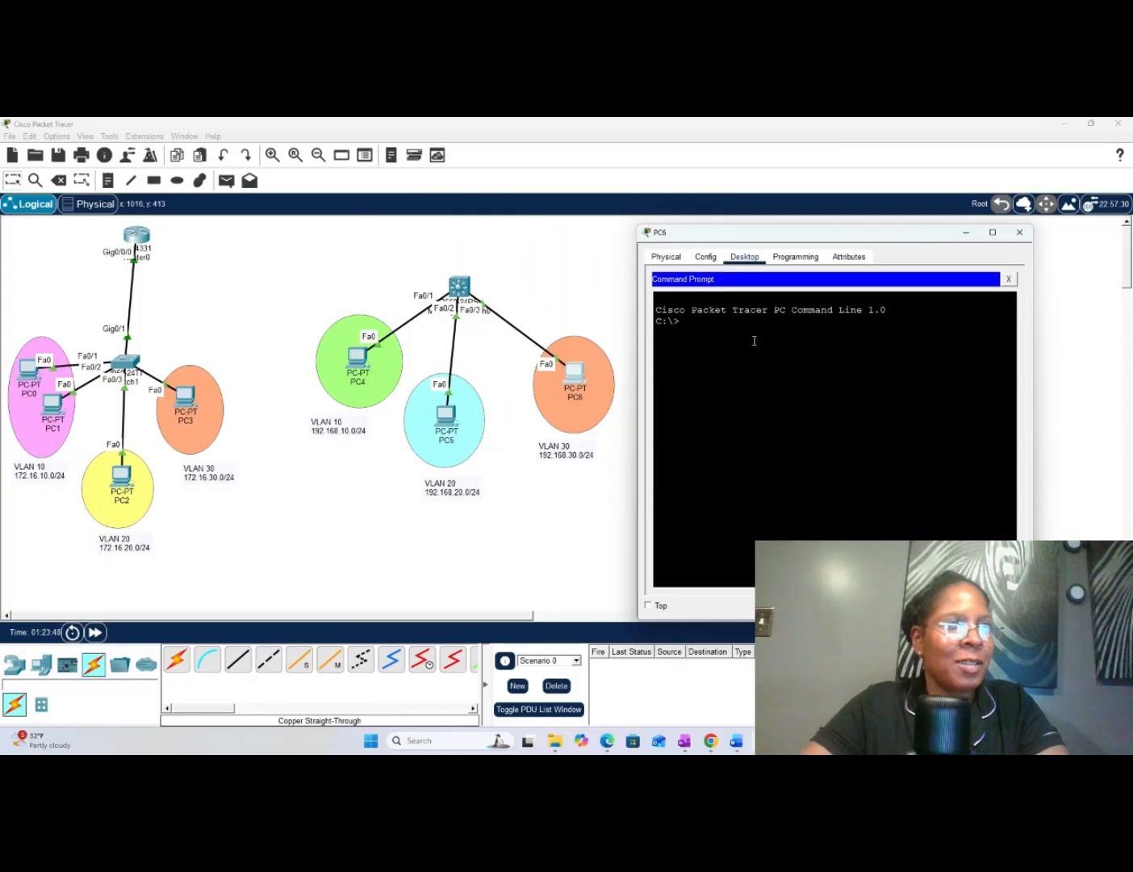
type("p")
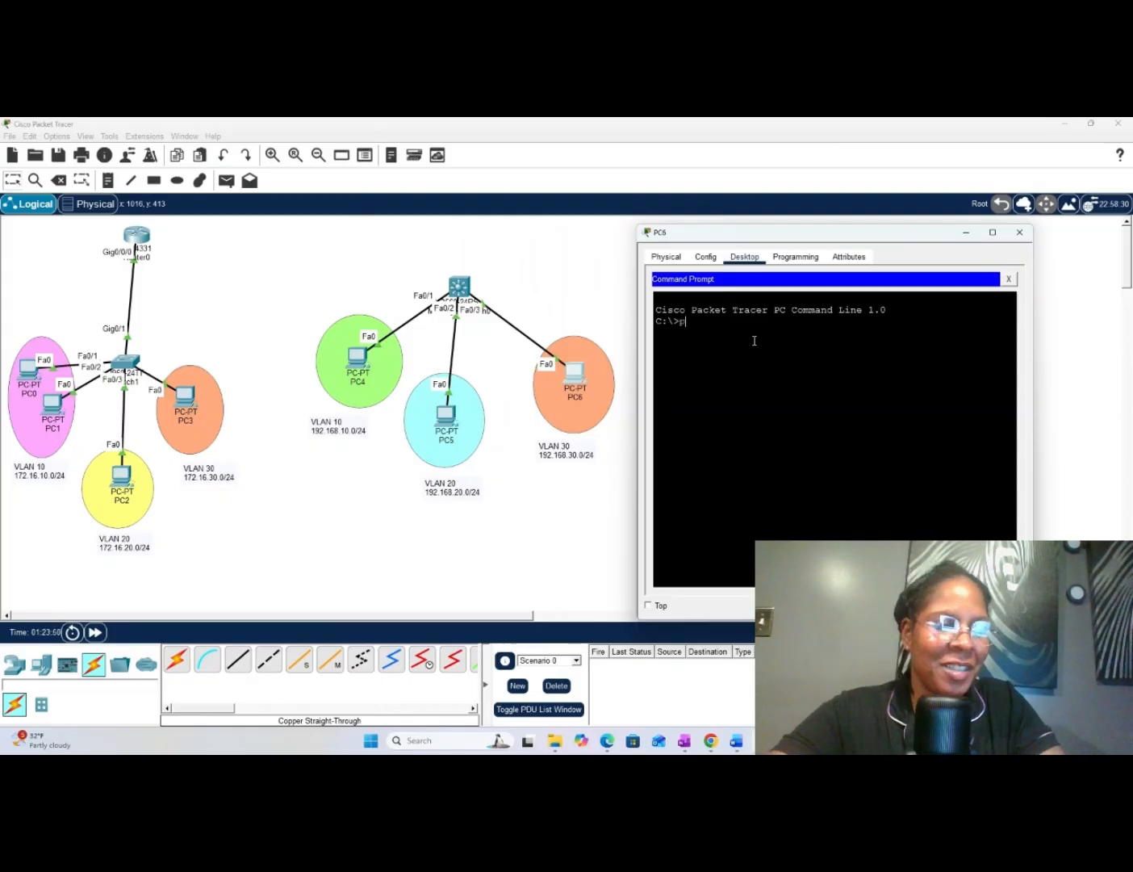
type("ing 1")
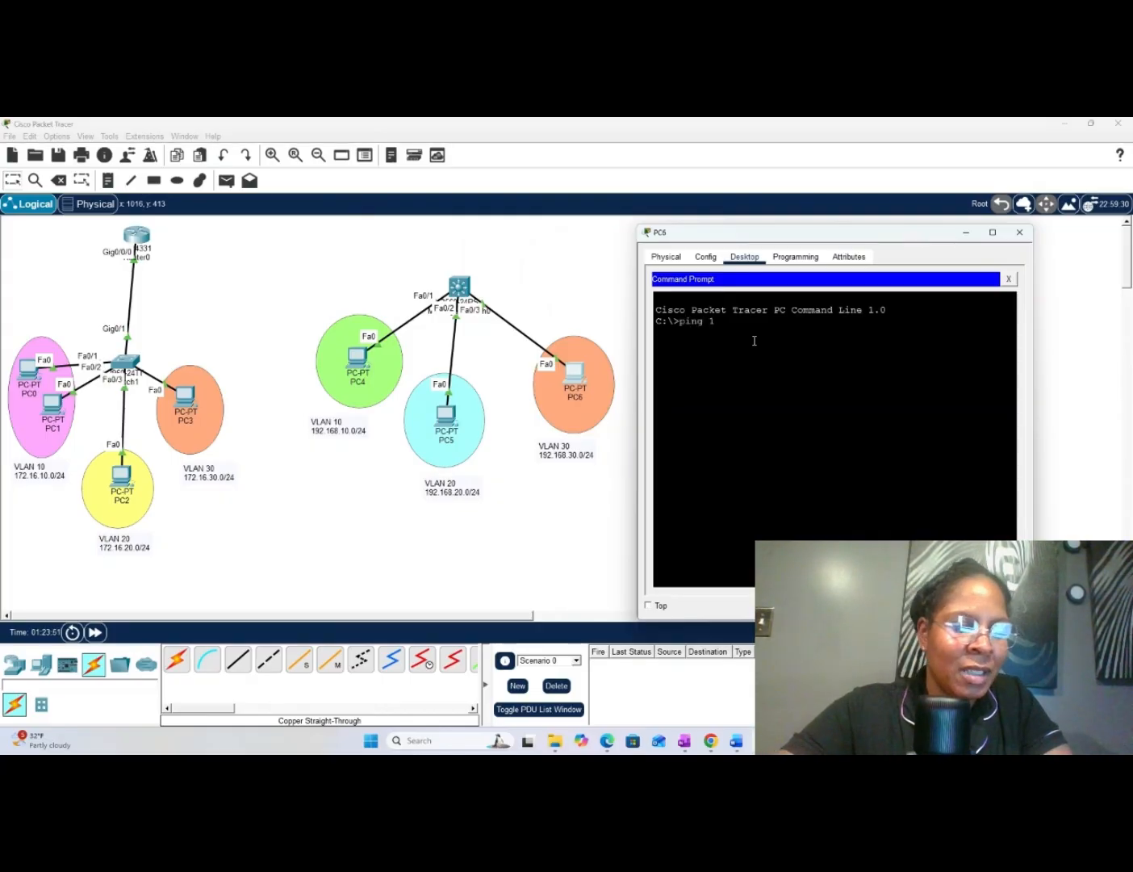
type("92.168")
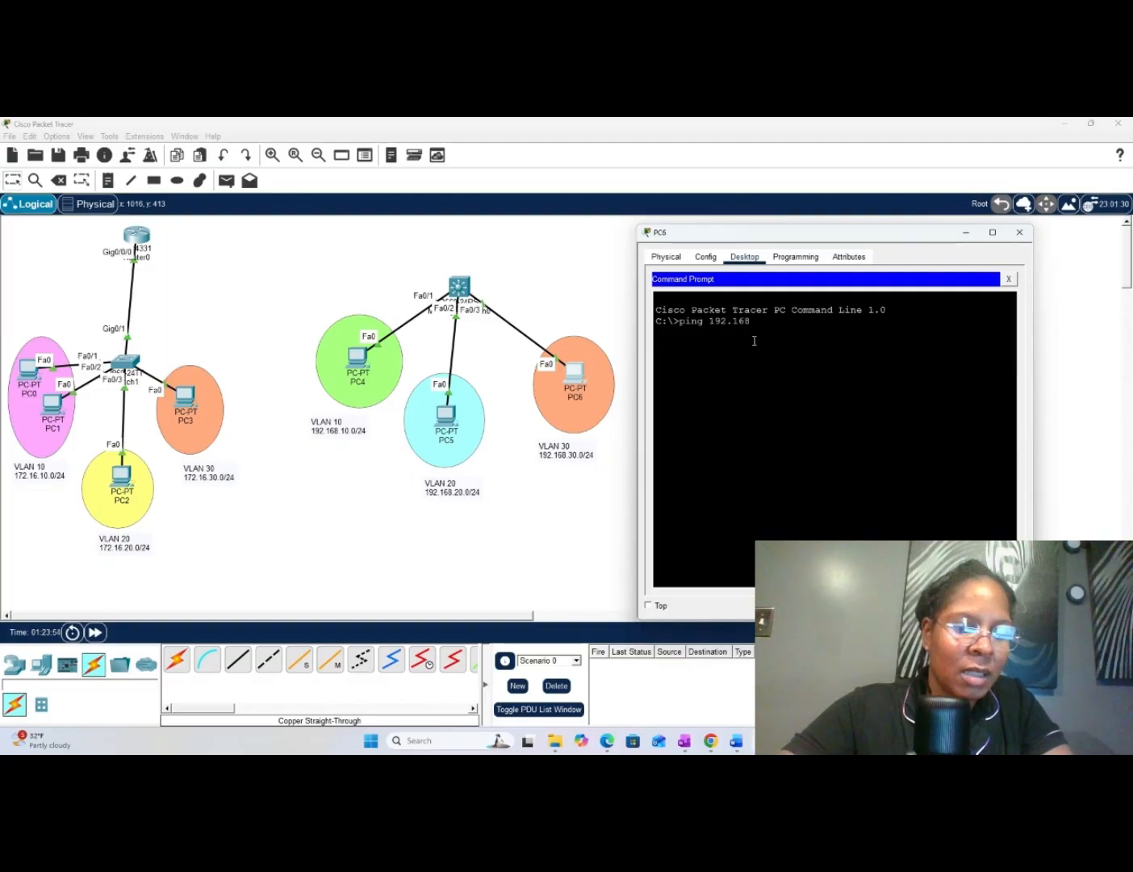
type(".10.")
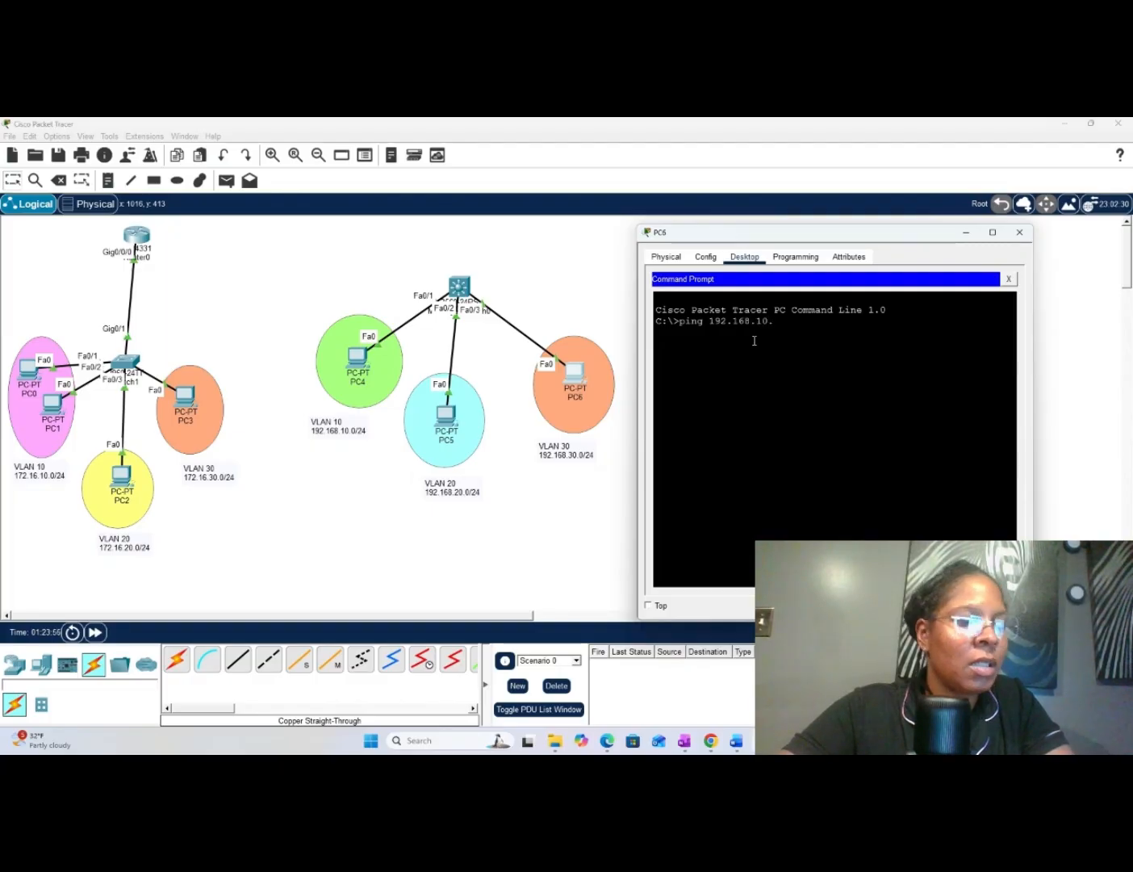
type("2")
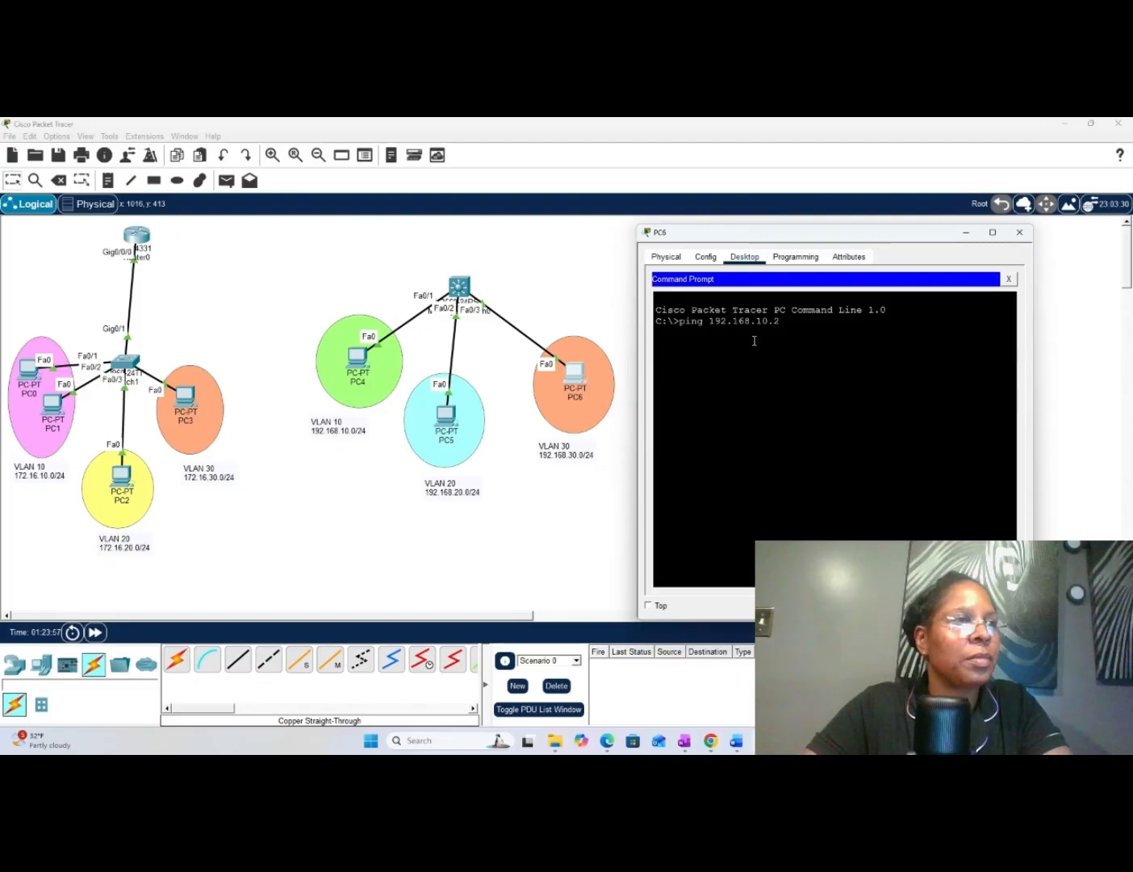
key("Return")
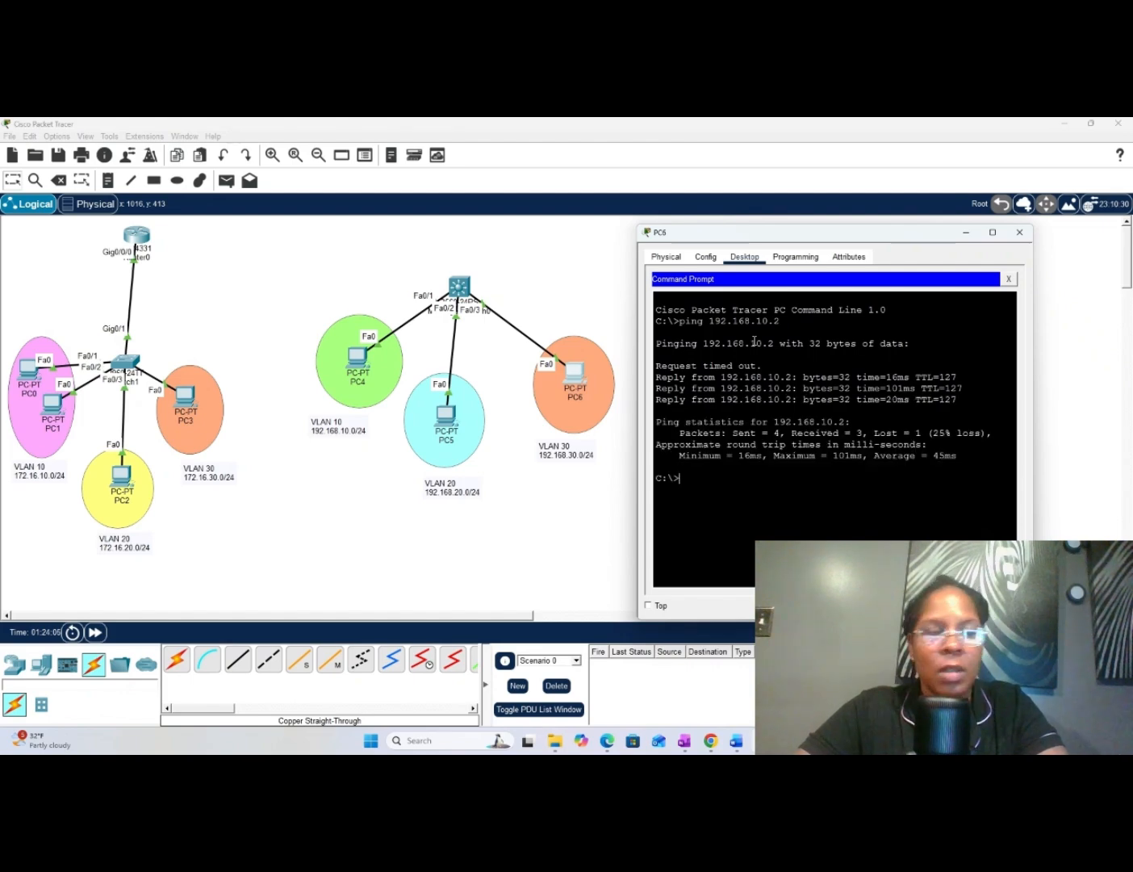
- Ping PC5 at 192.168.20.2 from PC6 by recalling and editing the previous ping command
key("Up")
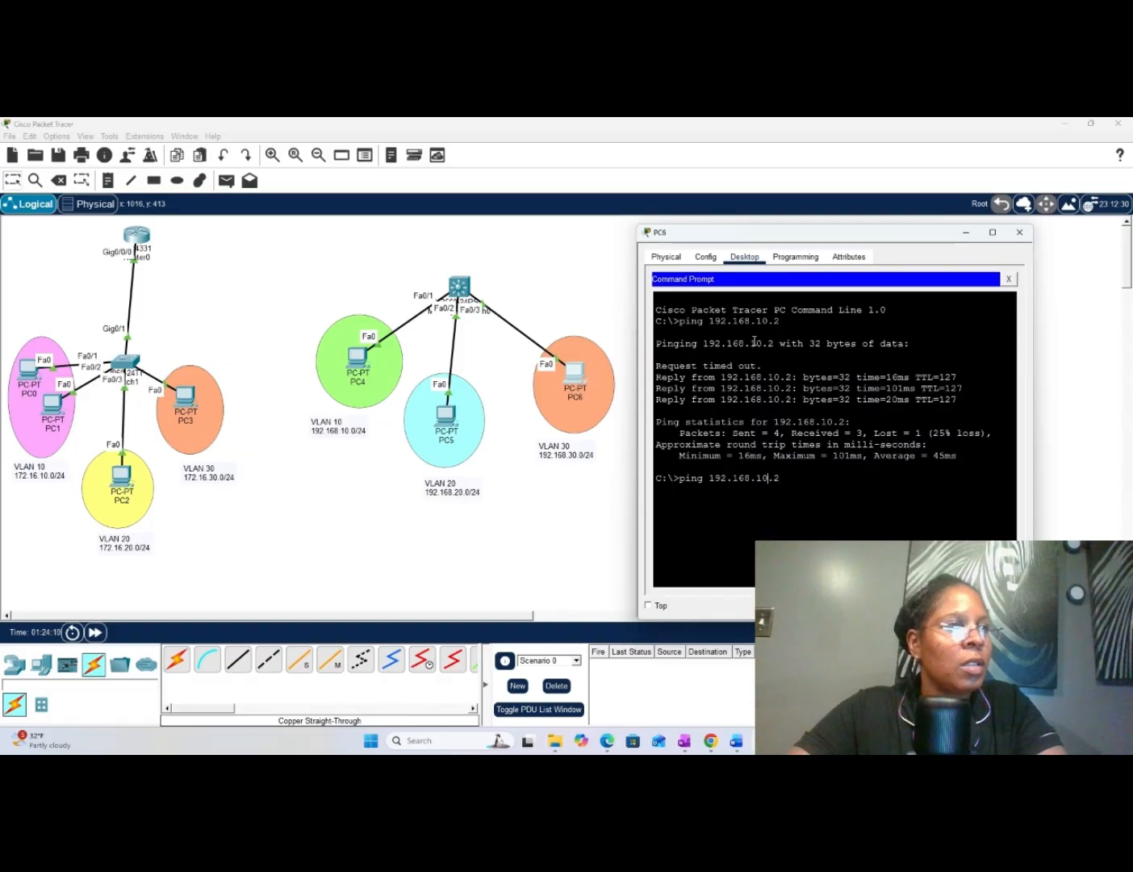
key("Left")
key("Left")
key("Left")
key("BackSpace")
type("2")
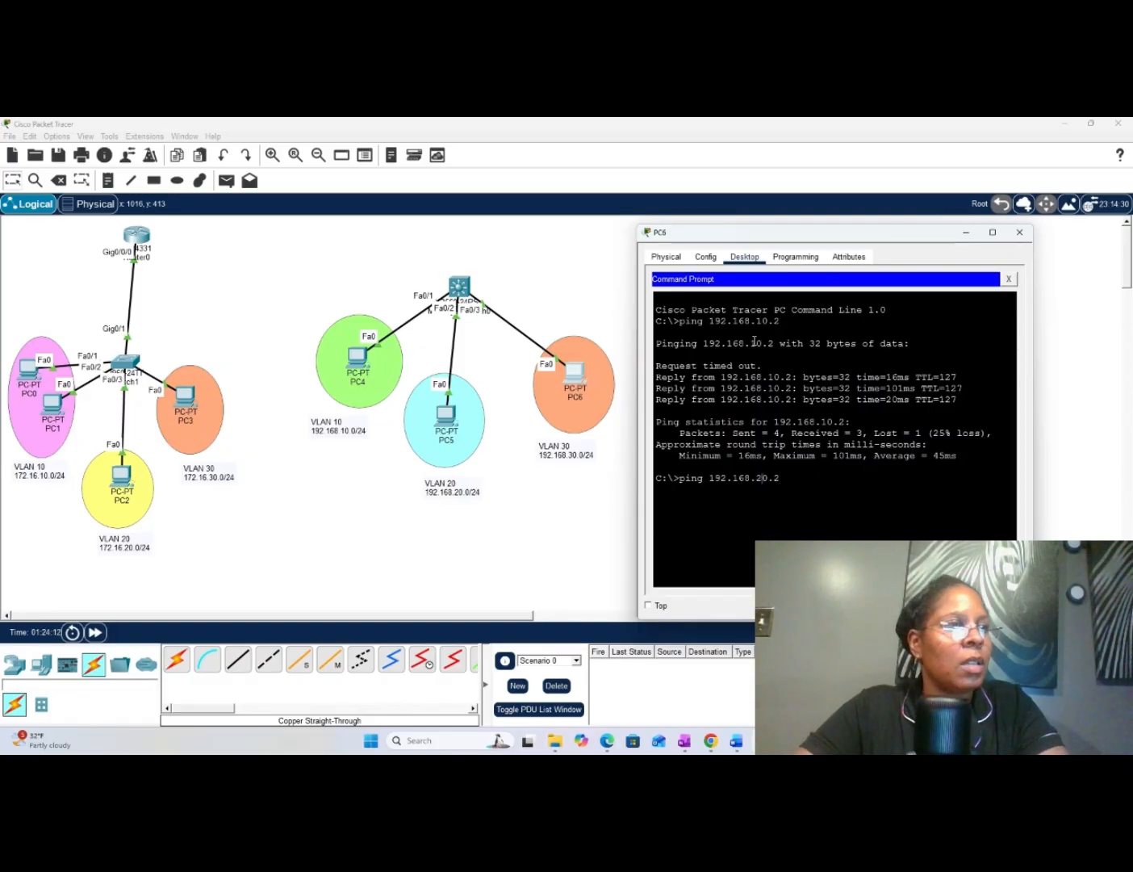
key("Return")
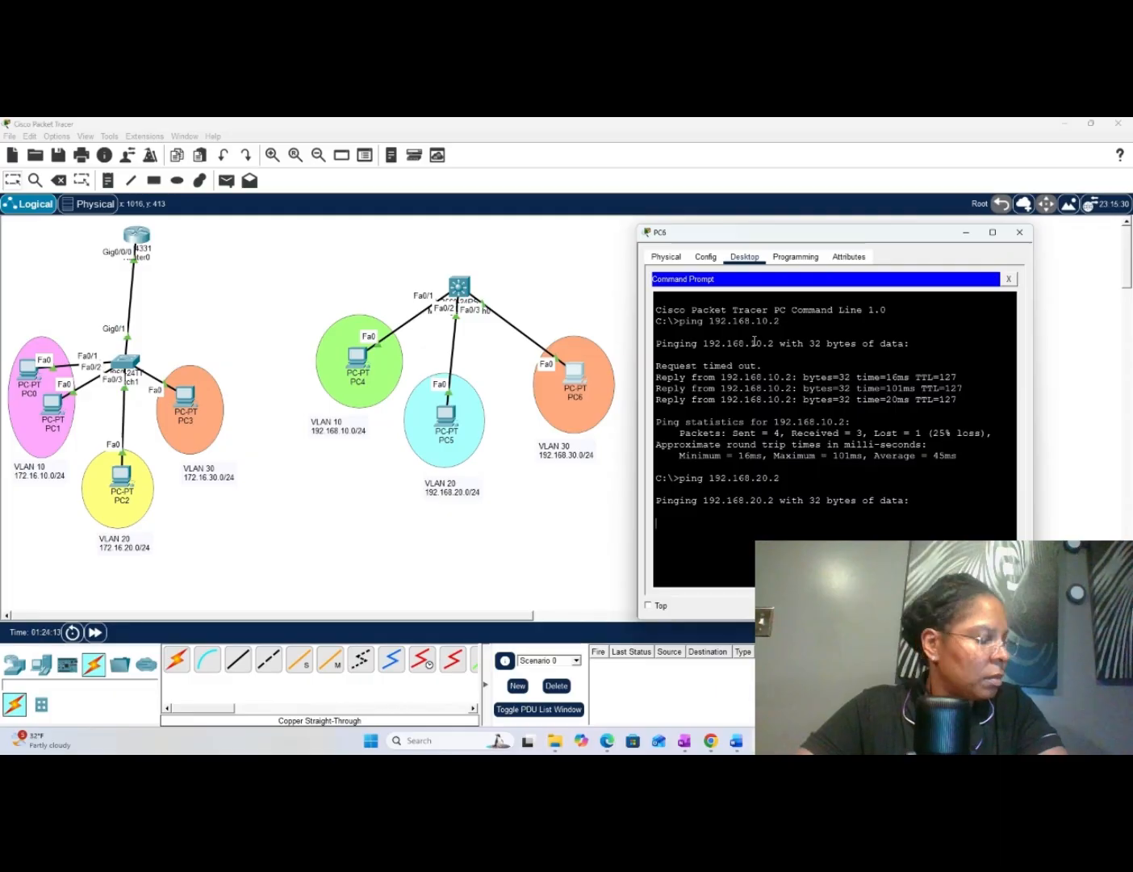